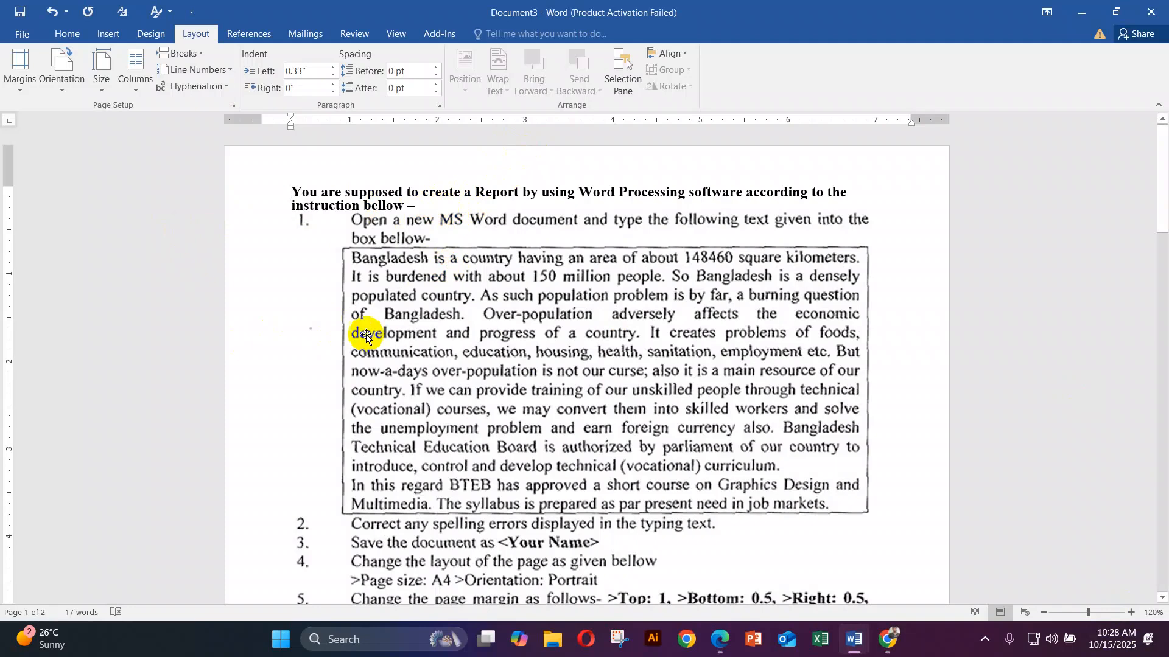
Step: Read through the report assignment, from the opening sentence about Word Processing software to the final watermark instruction
{"action": "scroll", "coordinate": [551, 368], "scroll_direction": "down", "scroll_amount": 6}
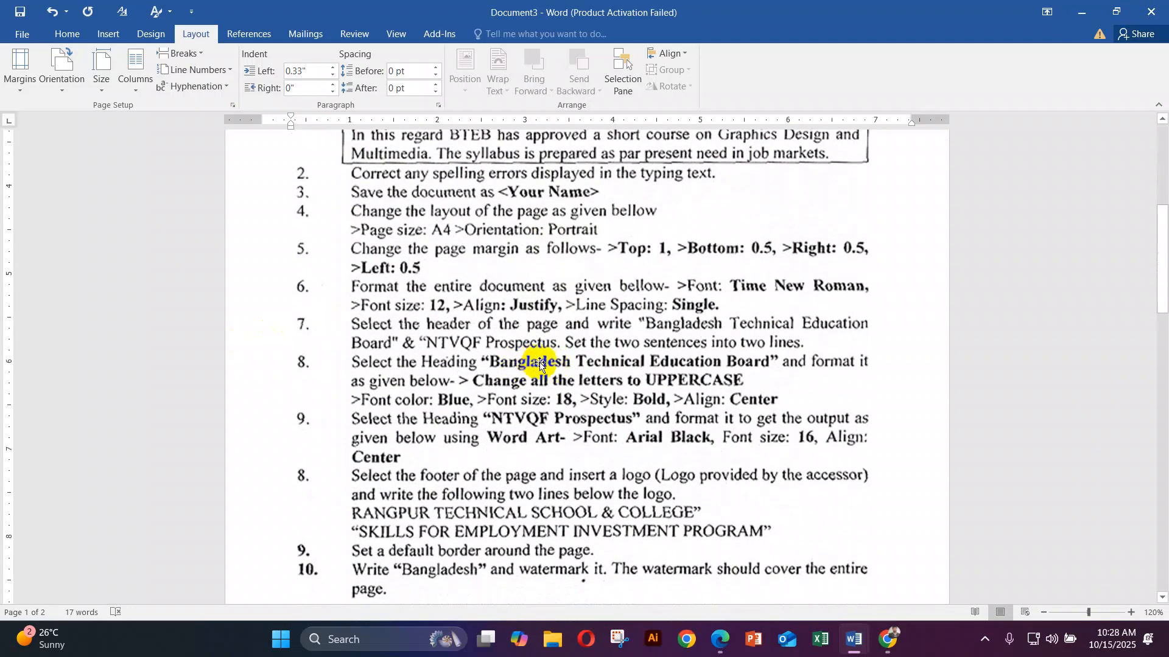
{"action": "scroll", "coordinate": [510, 364], "scroll_direction": "down", "scroll_amount": 2}
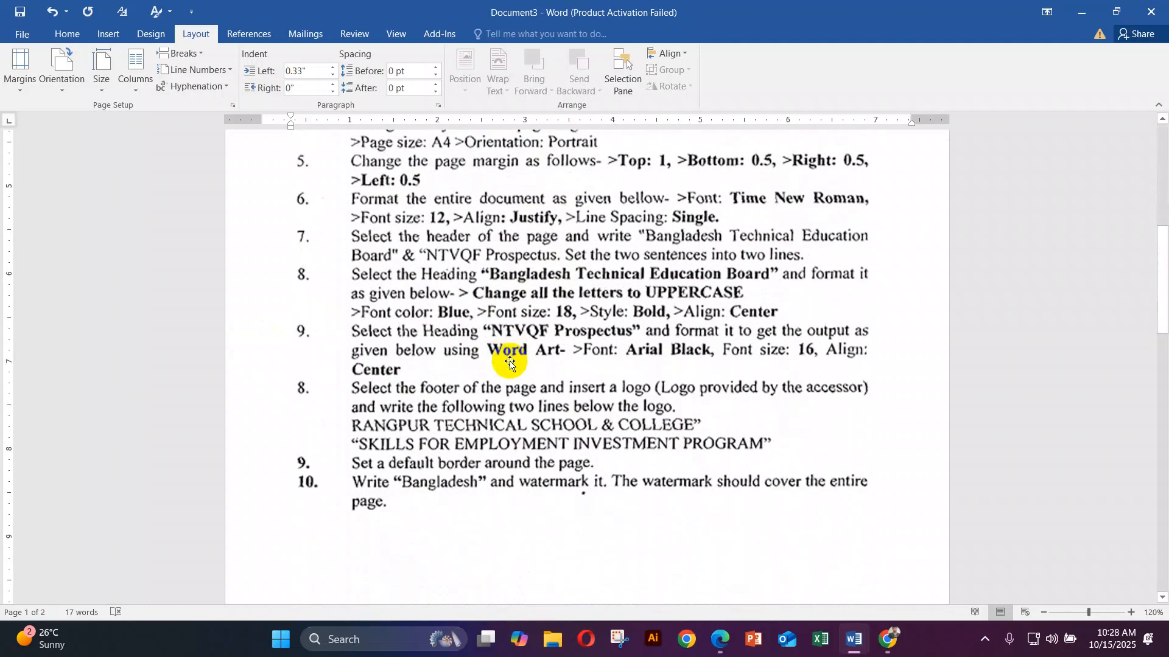
{"action": "scroll", "coordinate": [510, 363], "scroll_direction": "down", "scroll_amount": 3}
{"action": "scroll", "coordinate": [510, 363], "scroll_direction": "up", "scroll_amount": 14}
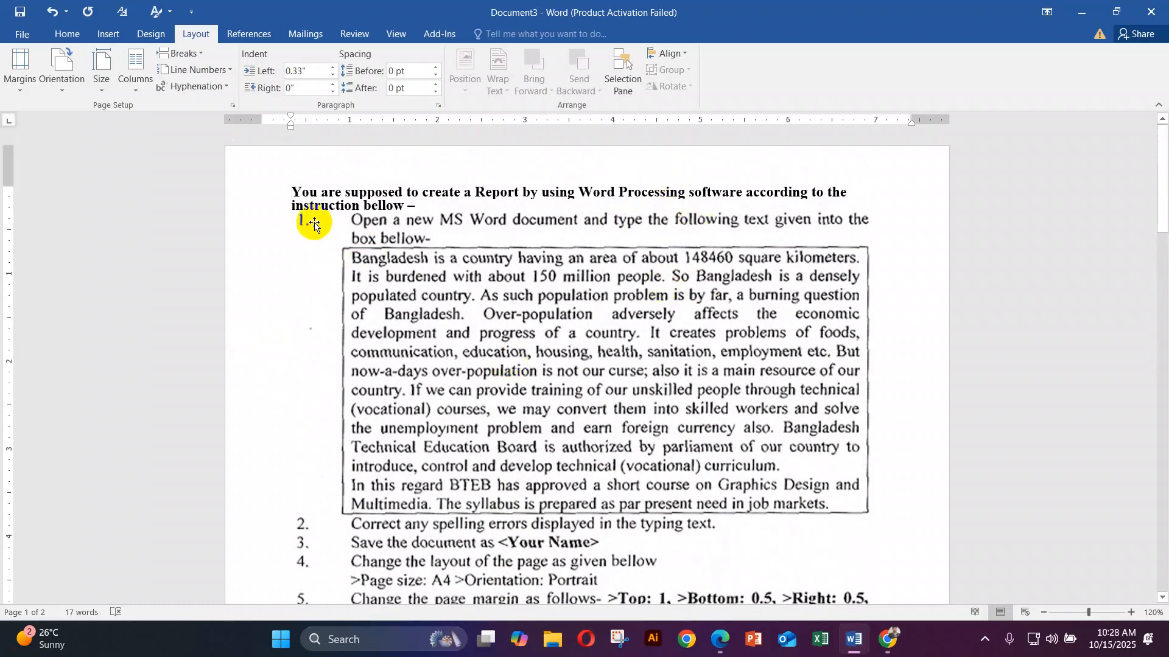
{"action": "scroll", "coordinate": [480, 383], "scroll_direction": "down", "scroll_amount": 1}
{"action": "scroll", "coordinate": [426, 304], "scroll_direction": "up", "scroll_amount": 1}
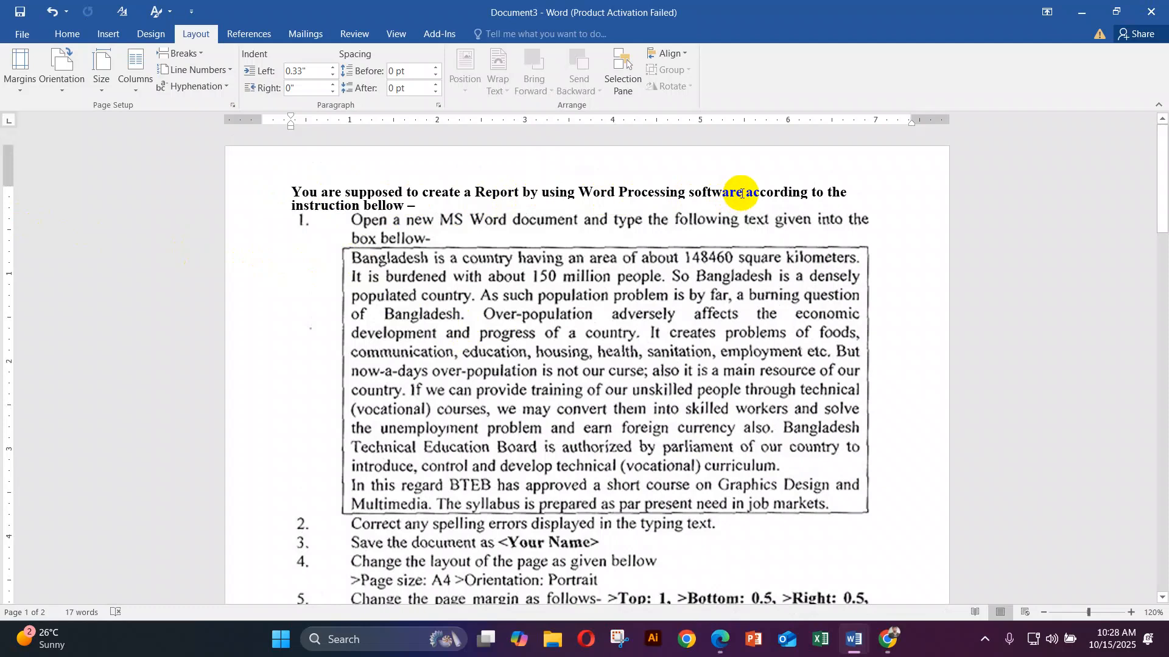
{"action": "left_click_drag", "start_coordinate": [738, 190], "coordinate": [515, 187]}
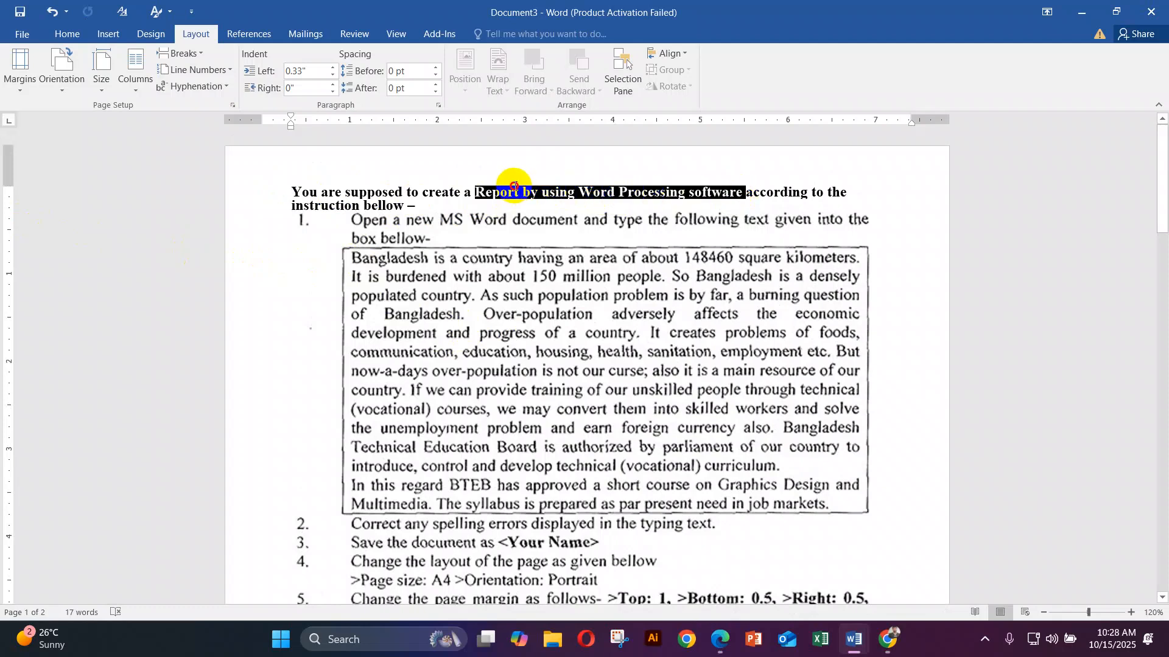
{"action": "left_click_drag", "start_coordinate": [514, 187], "coordinate": [515, 186]}
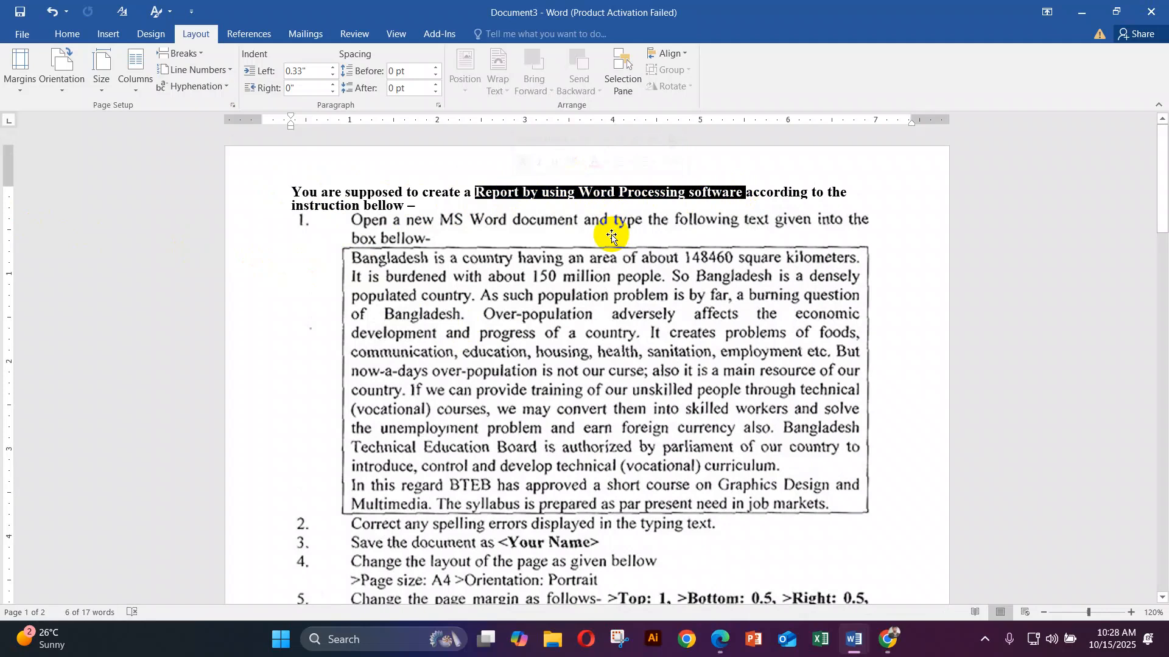
{"action": "left_click", "coordinate": [652, 278]}
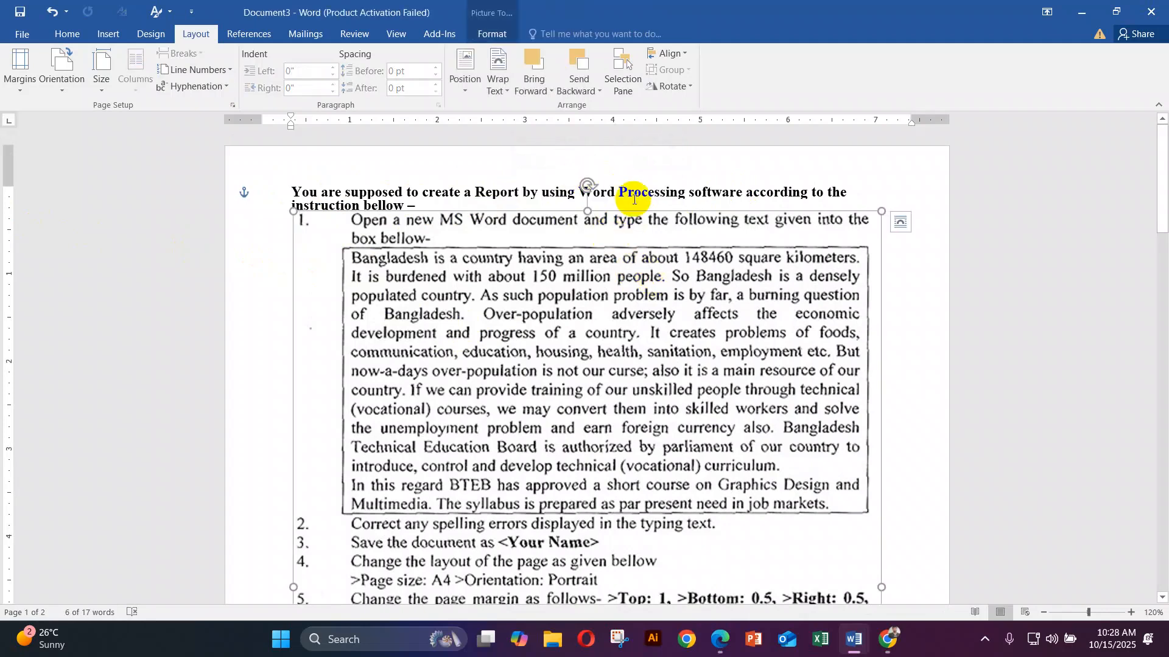
{"action": "left_click", "coordinate": [647, 197]}
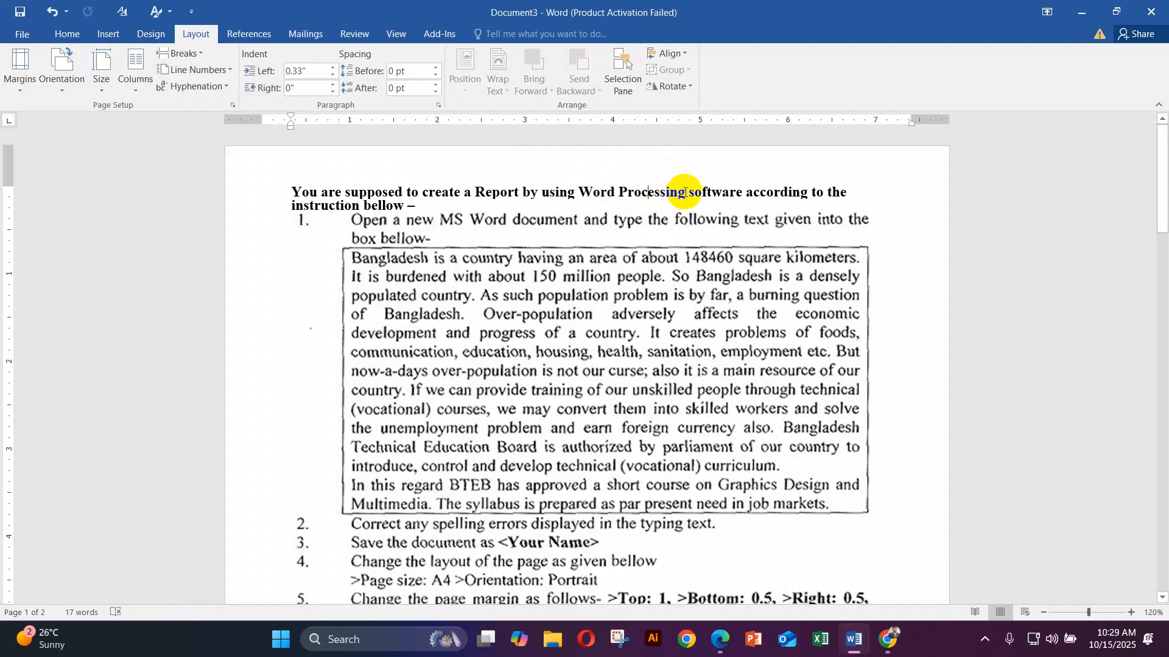
{"action": "left_click_drag", "start_coordinate": [685, 193], "coordinate": [598, 192]}
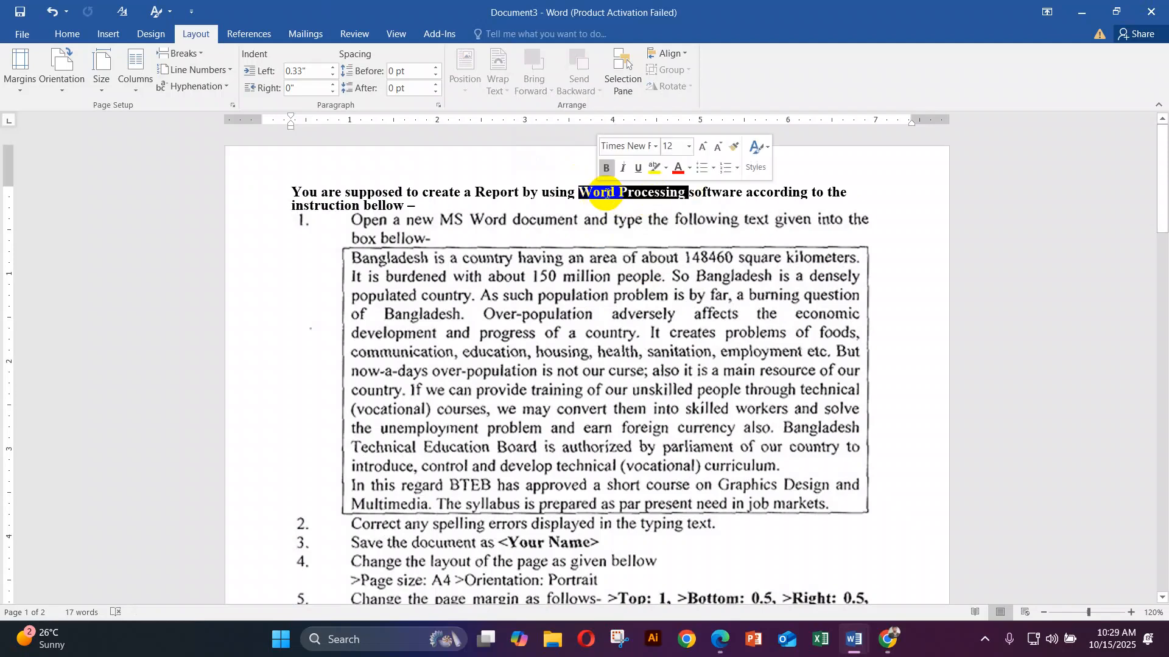
{"action": "left_click", "coordinate": [722, 192]}
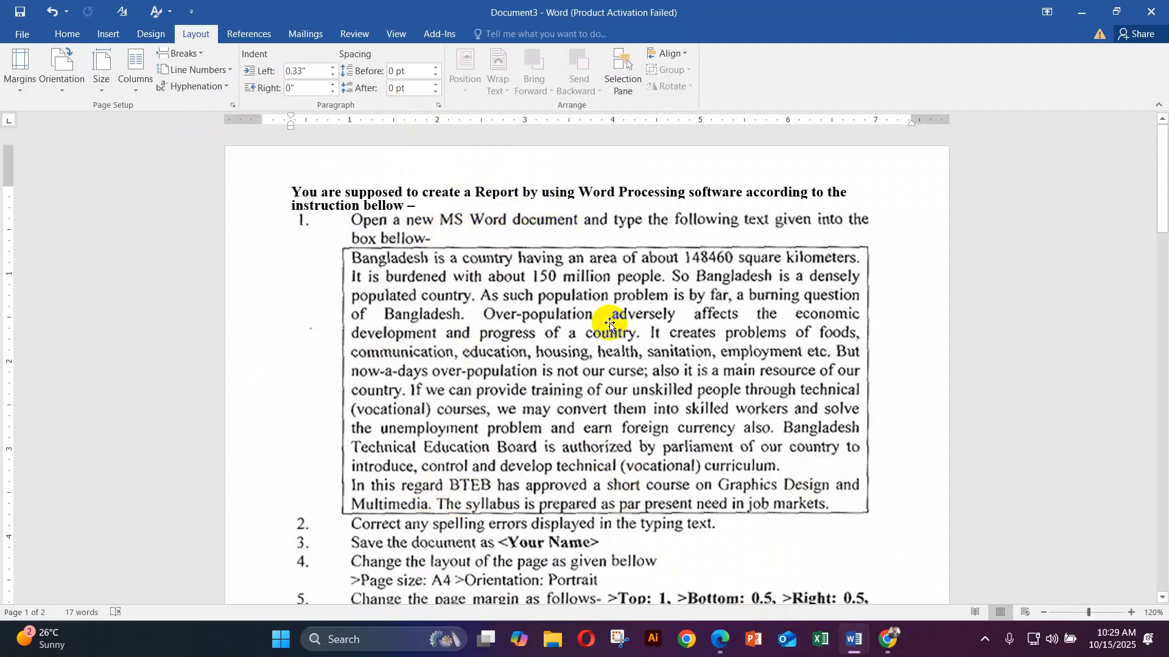
Step: Create a new blank document for the report
{"action": "left_click", "coordinate": [20, 36]}
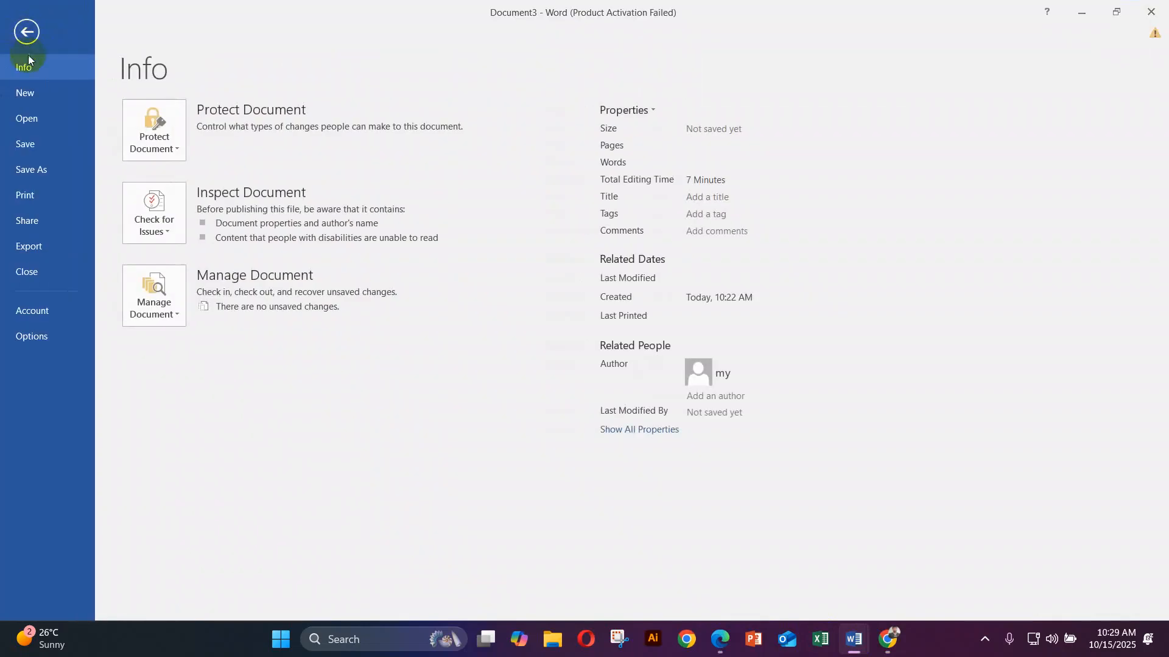
{"action": "left_click", "coordinate": [26, 94]}
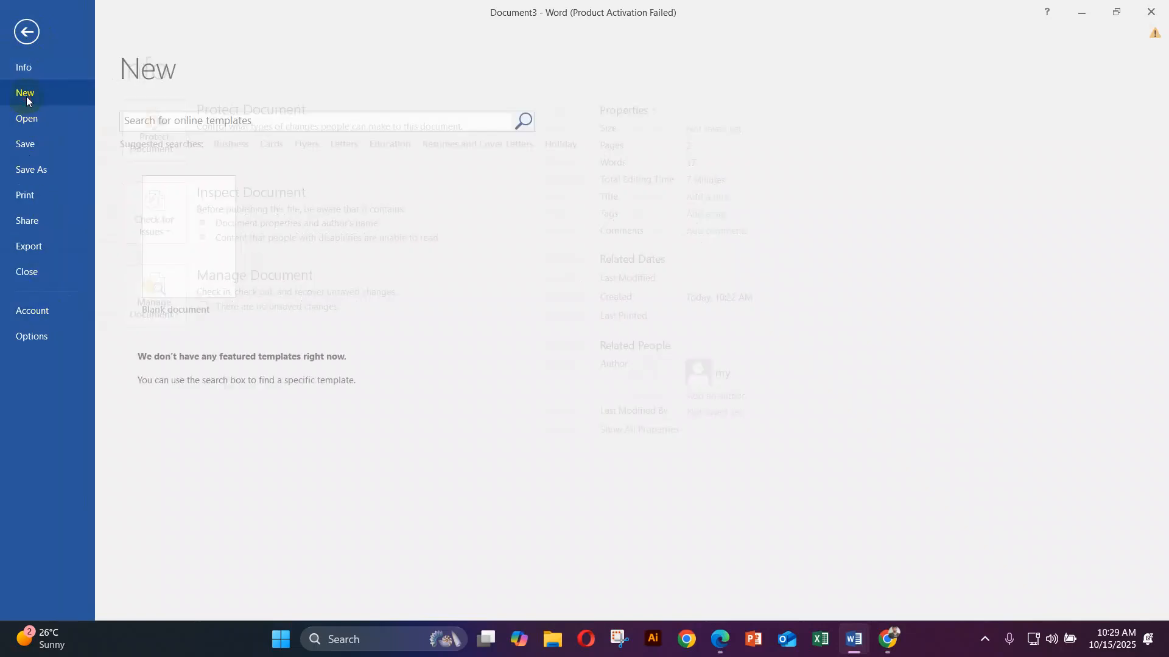
{"action": "left_click", "coordinate": [167, 241]}
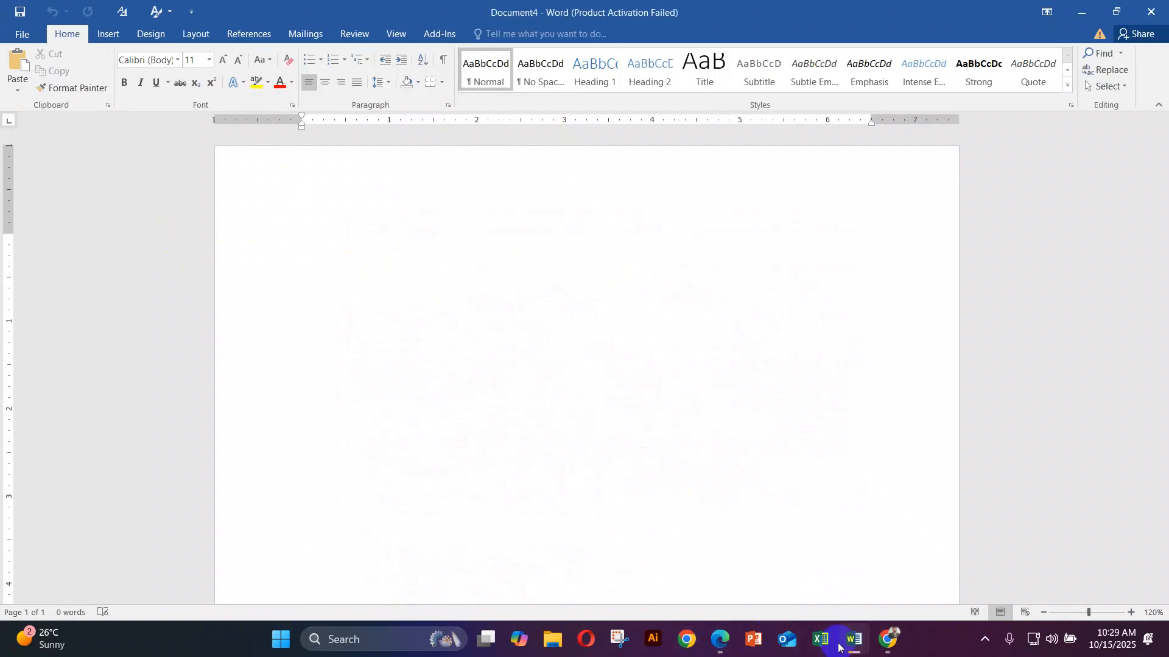
Step: Check the boxed text of instruction 1 in Document3, and return to the blank Document4
{"action": "mouse_move", "coordinate": [849, 646]}
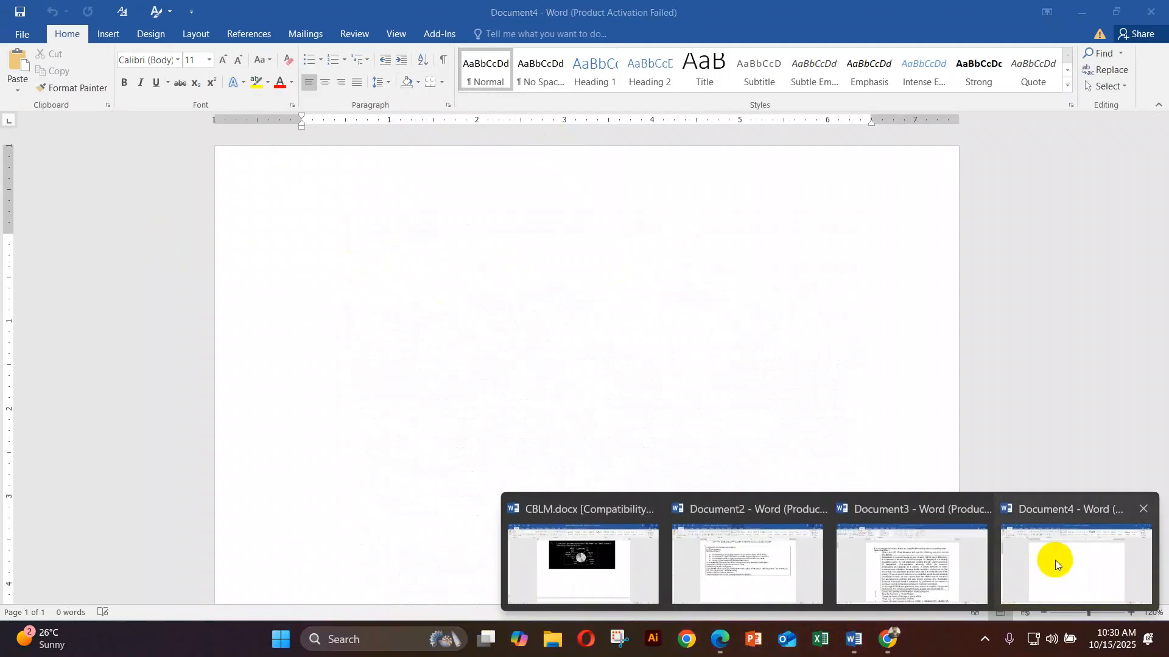
{"action": "left_click", "coordinate": [942, 565]}
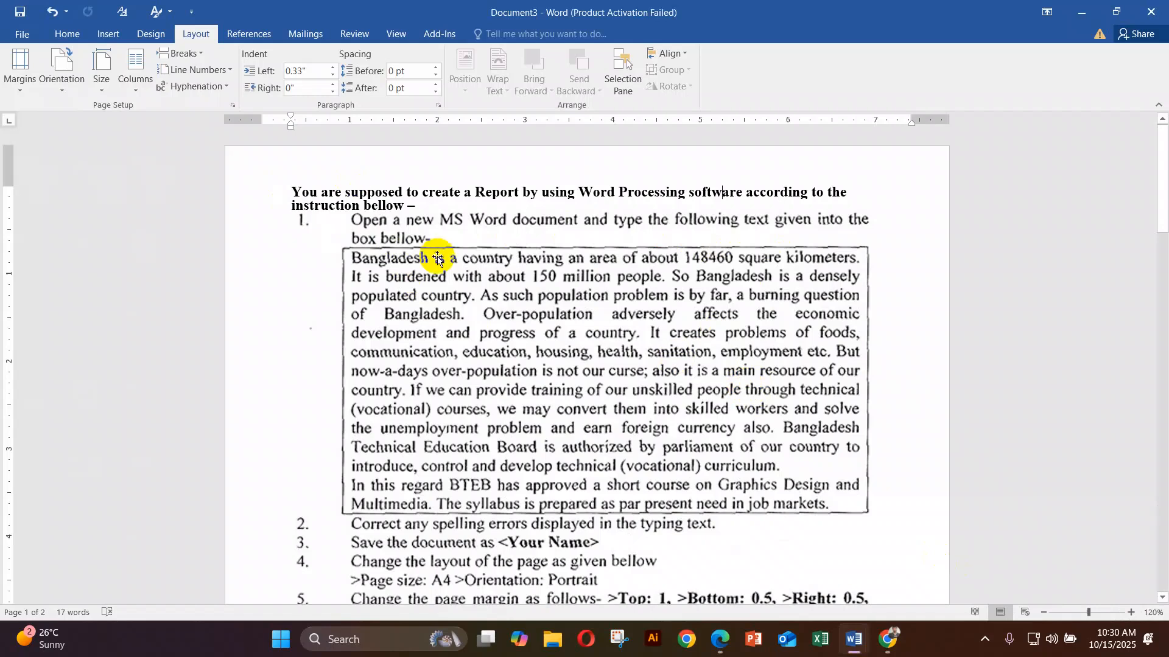
{"action": "left_click", "coordinate": [854, 639]}
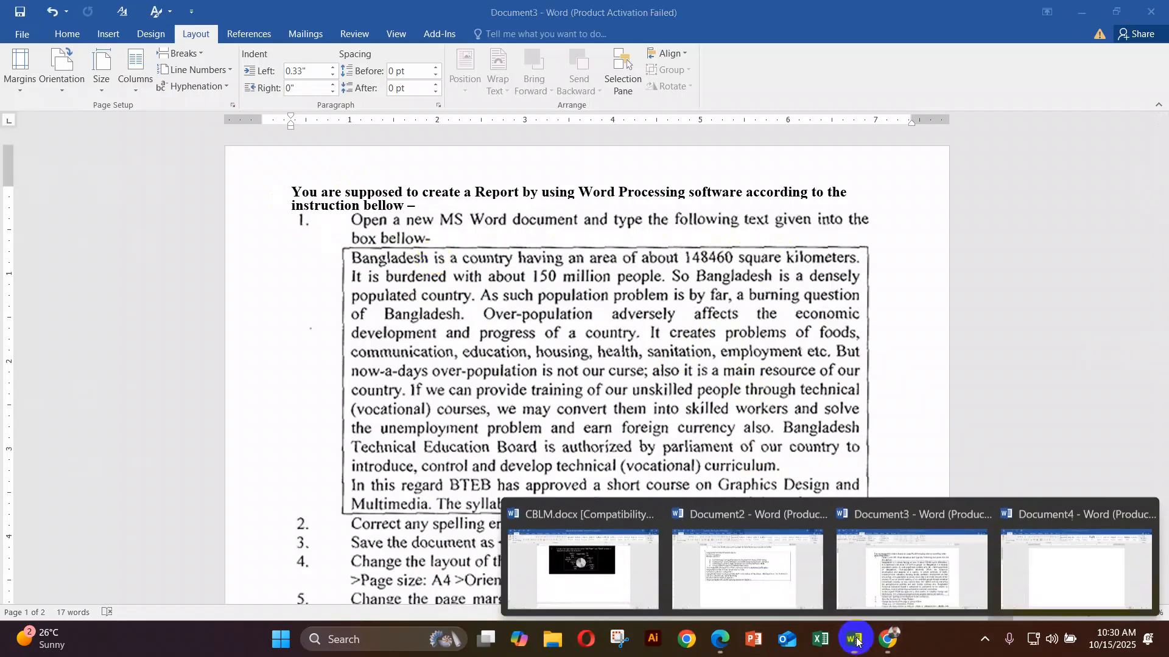
{"action": "left_click", "coordinate": [1086, 539]}
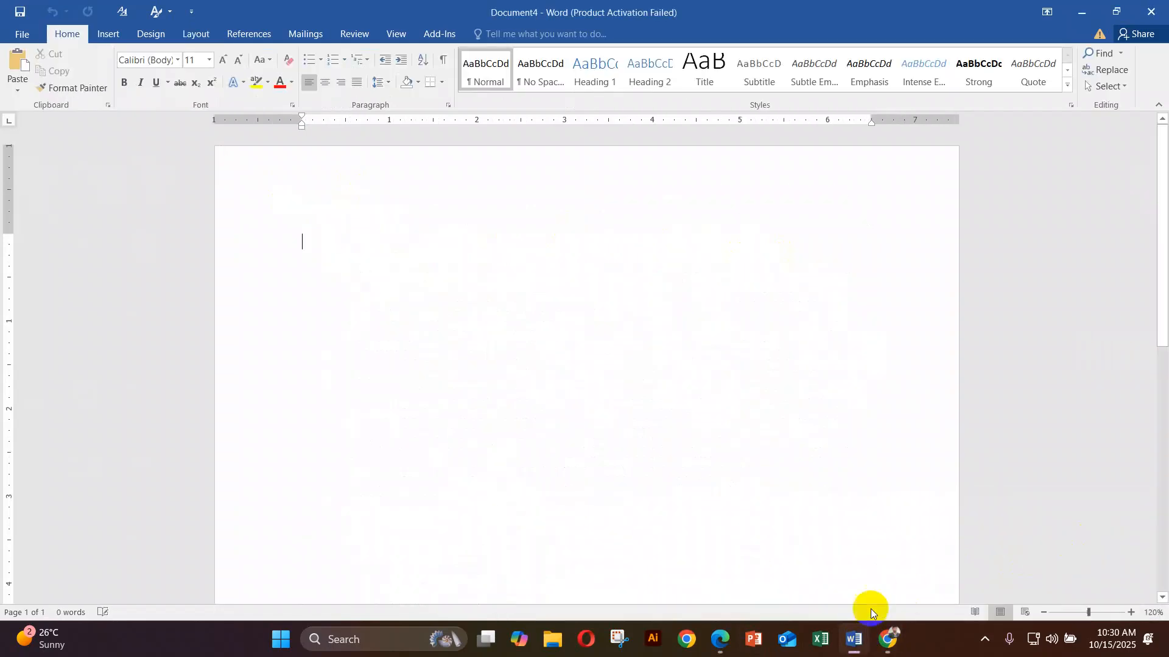
Step: Switch to Chrome with a work profile, search Google for "lorem text" and open the lipsum.com Lorem Ipsum page
{"action": "left_click", "coordinate": [682, 645]}
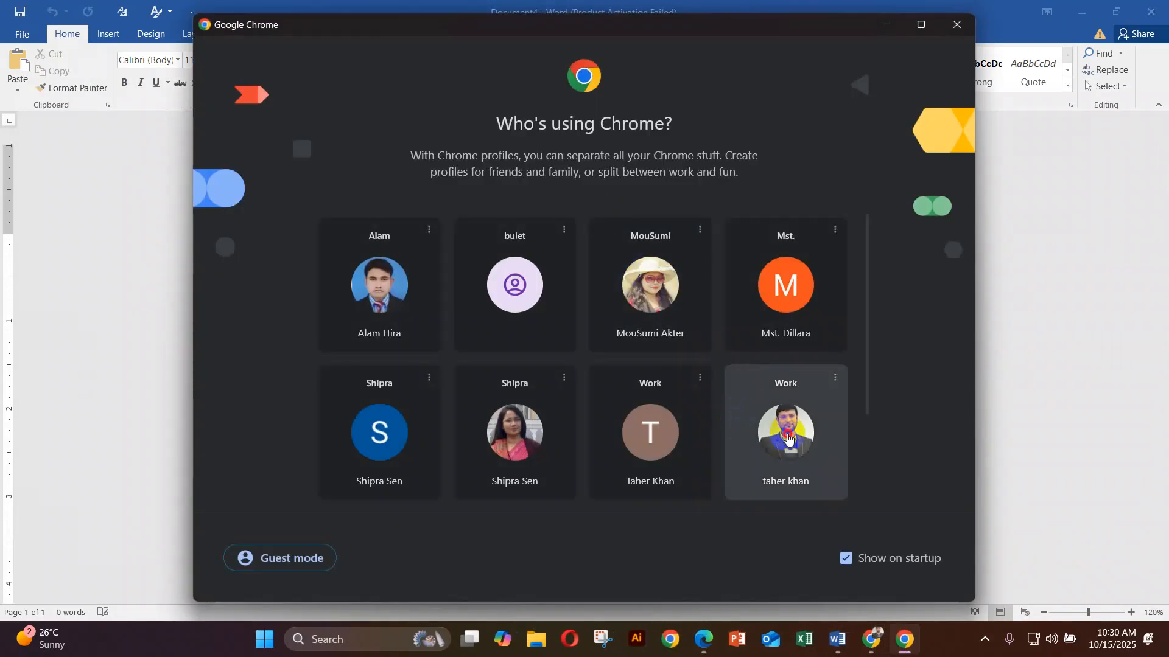
{"action": "left_click", "coordinate": [781, 427]}
{"action": "left_click", "coordinate": [243, 17]}
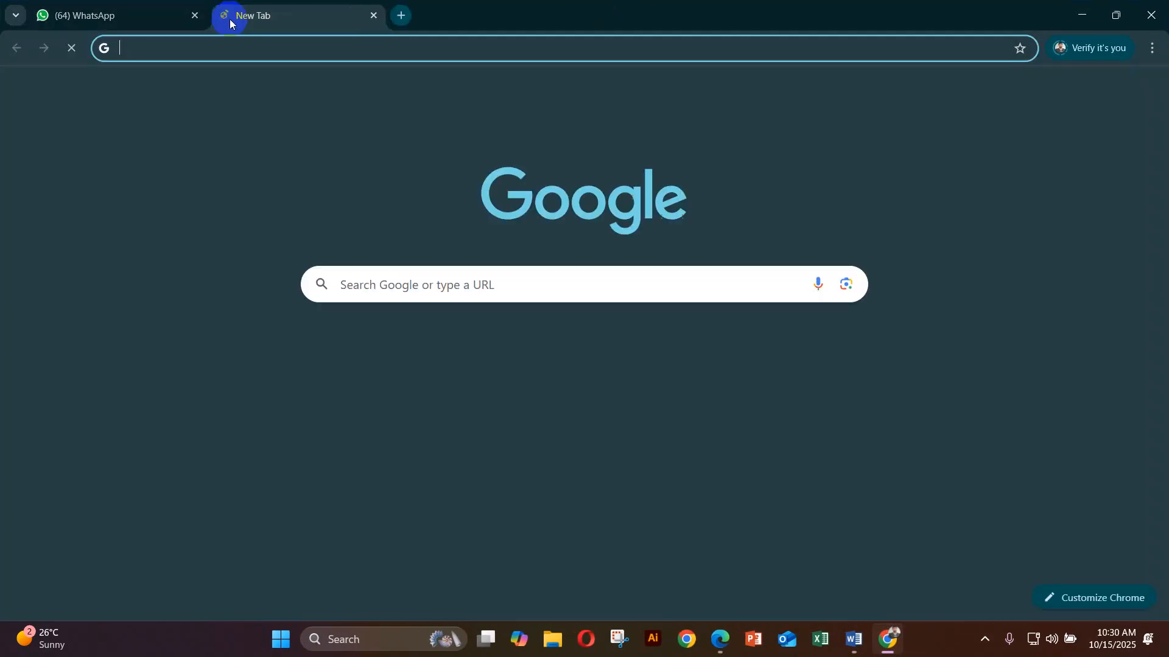
{"action": "left_click", "coordinate": [408, 288]}
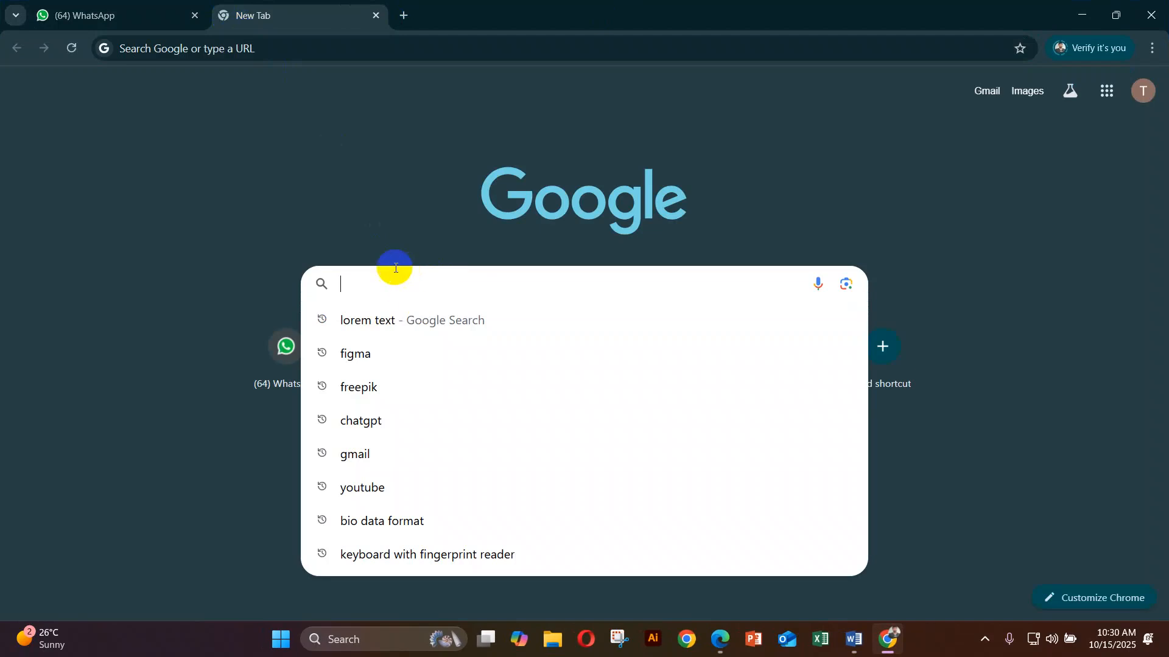
{"action": "left_click", "coordinate": [385, 320]}
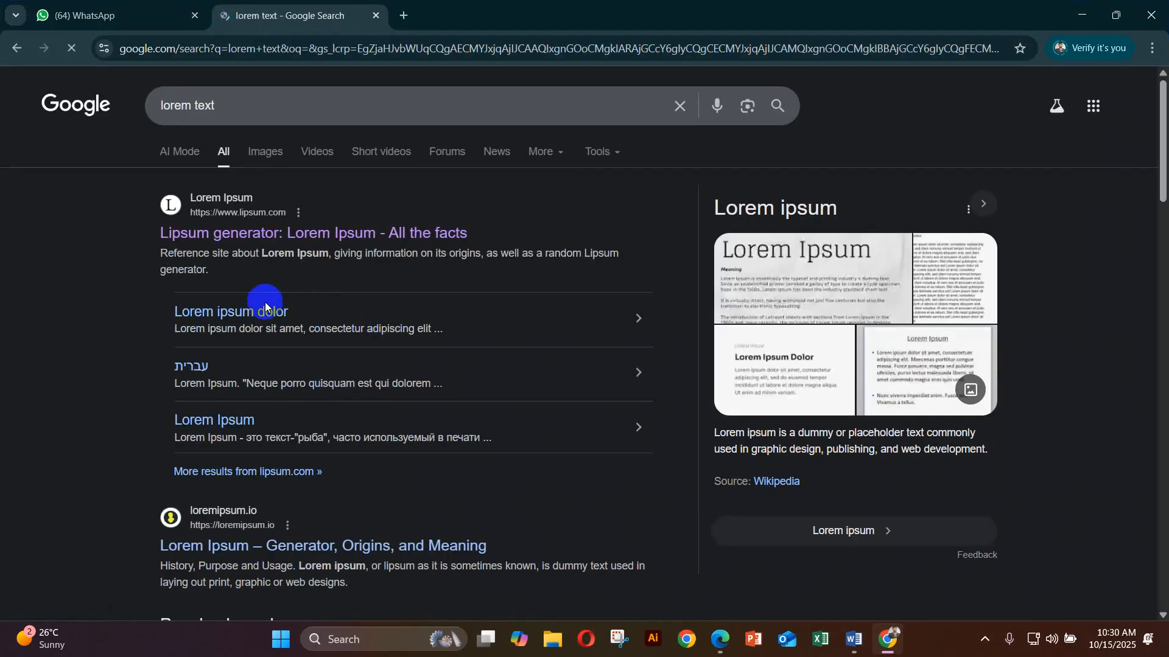
{"action": "scroll", "coordinate": [221, 241], "scroll_direction": "down", "scroll_amount": 3}
{"action": "scroll", "coordinate": [218, 245], "scroll_direction": "up", "scroll_amount": 3}
{"action": "left_click", "coordinate": [213, 234]}
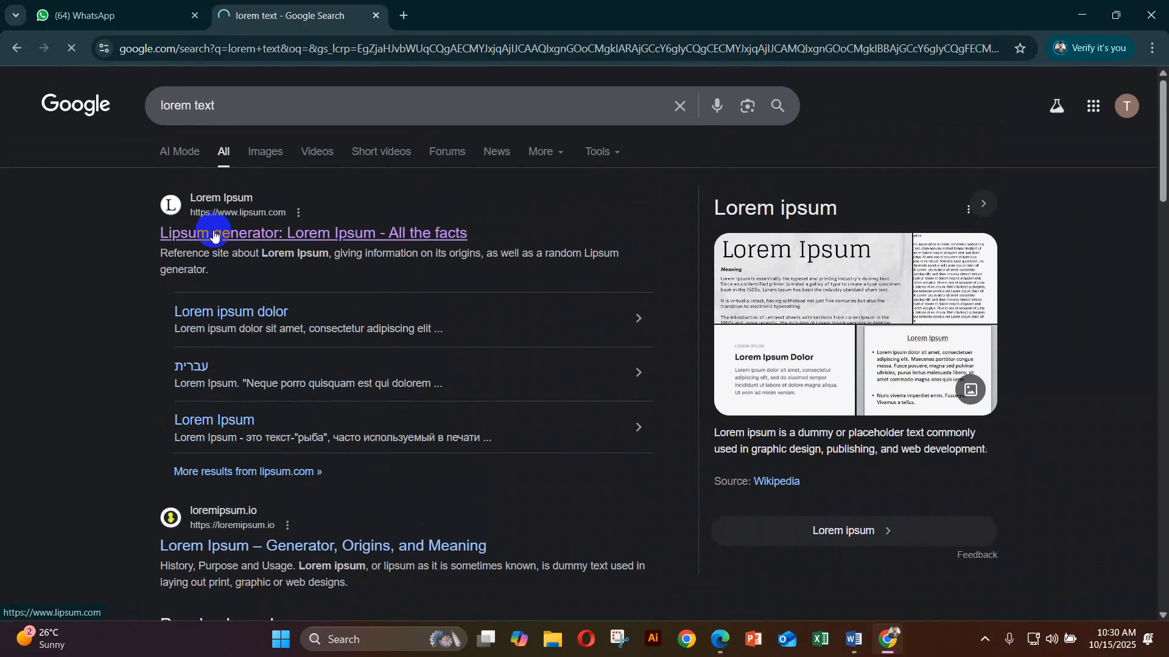
Step: Copy the whole paragraph under "Why do we use it?" on the Lorem Ipsum page
{"action": "scroll", "coordinate": [308, 322], "scroll_direction": "down", "scroll_amount": 4}
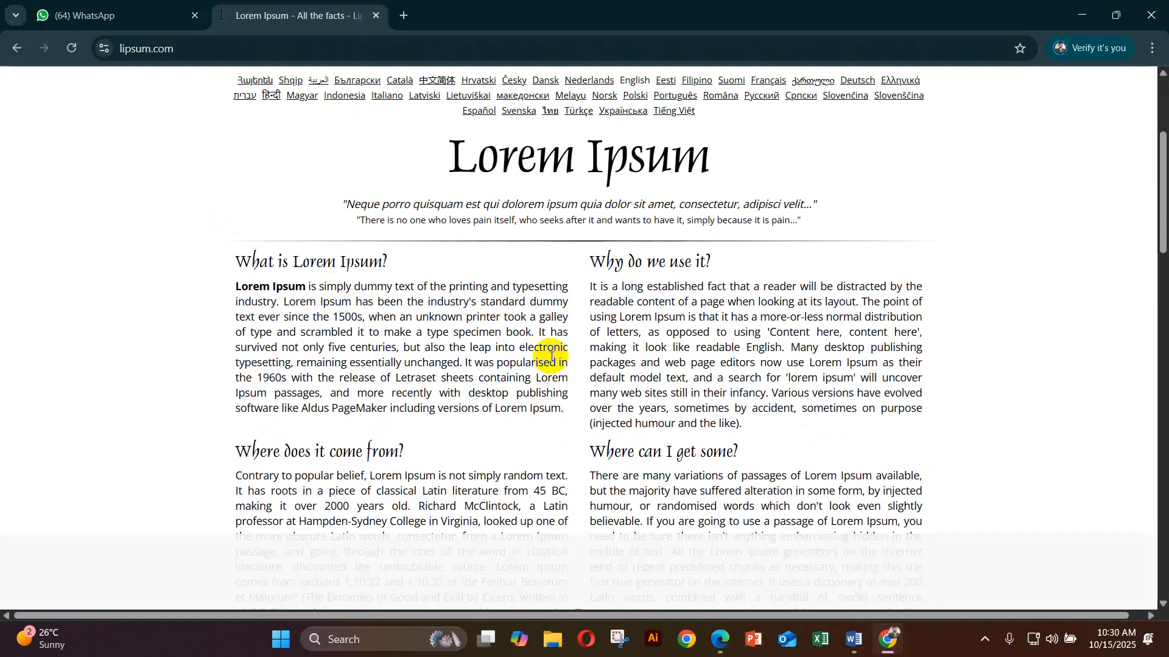
{"action": "left_click_drag", "start_coordinate": [742, 424], "coordinate": [597, 291]}
{"action": "right_click", "coordinate": [656, 332]}
{"action": "left_click", "coordinate": [727, 348]}
Step: Switch to Document4 in Word and paste the copied paragraph twice in succession as sample text
{"action": "left_click", "coordinate": [854, 639]}
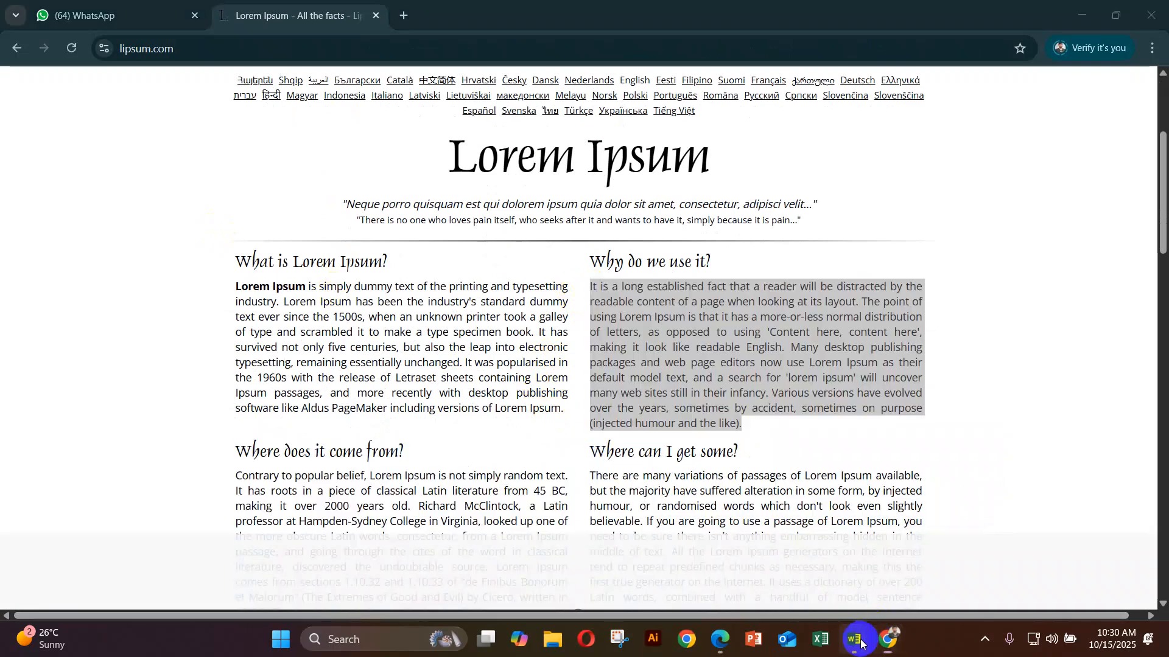
{"action": "left_click", "coordinate": [1049, 543]}
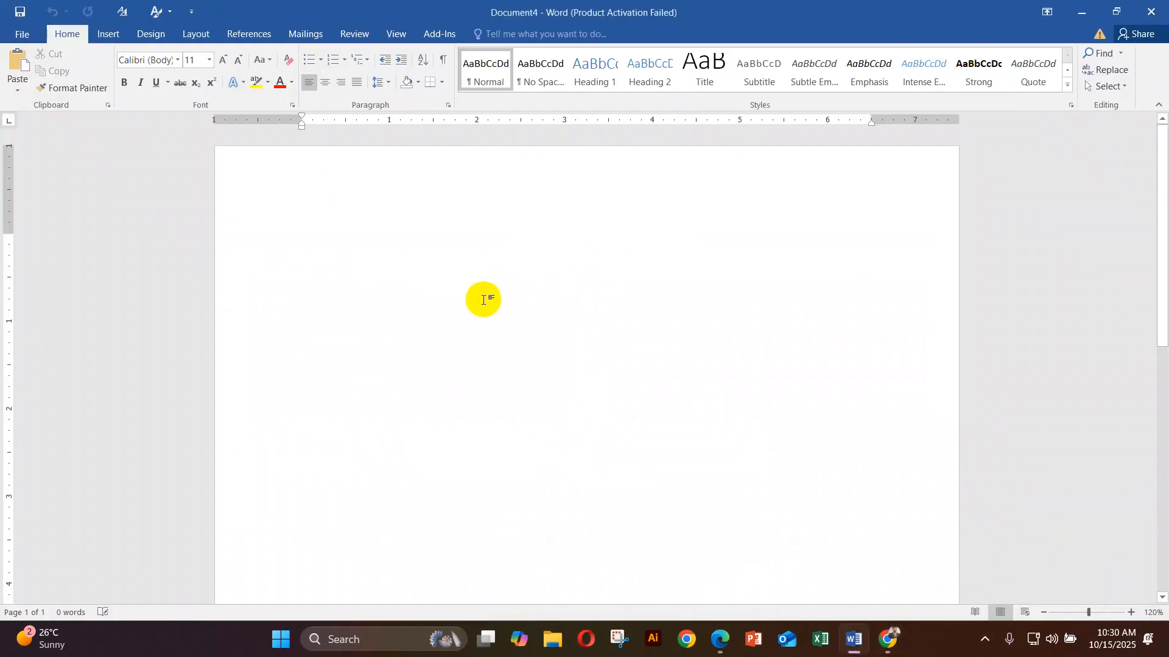
{"action": "key", "text": "ctrl+v"}
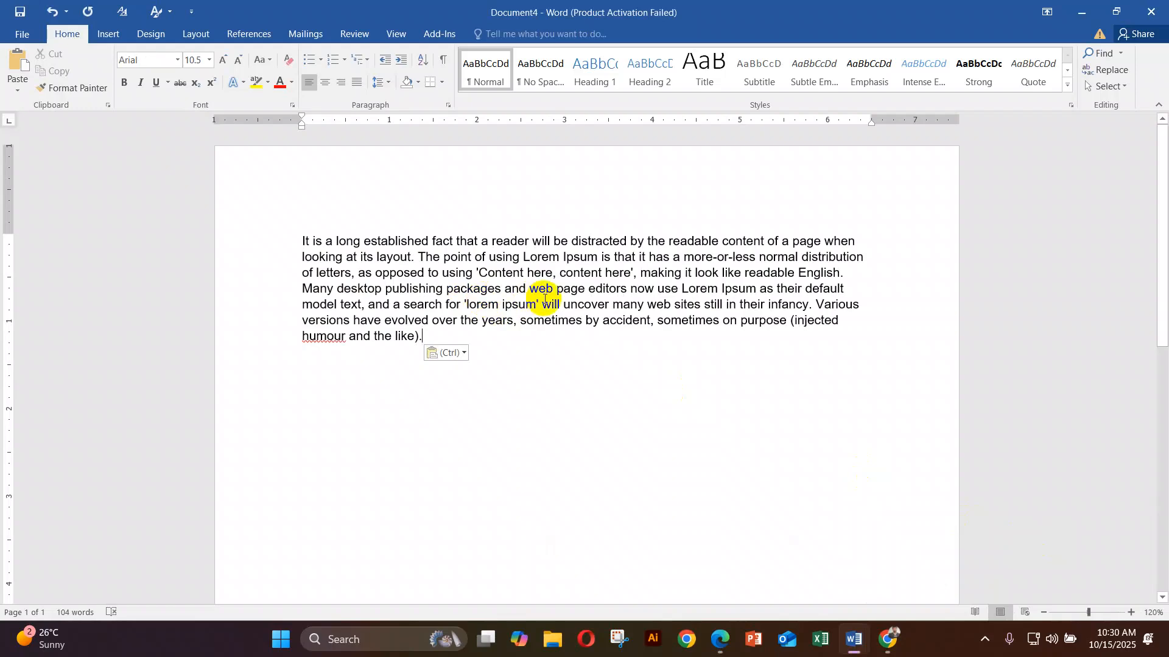
{"action": "key", "text": "ctrl+v"}
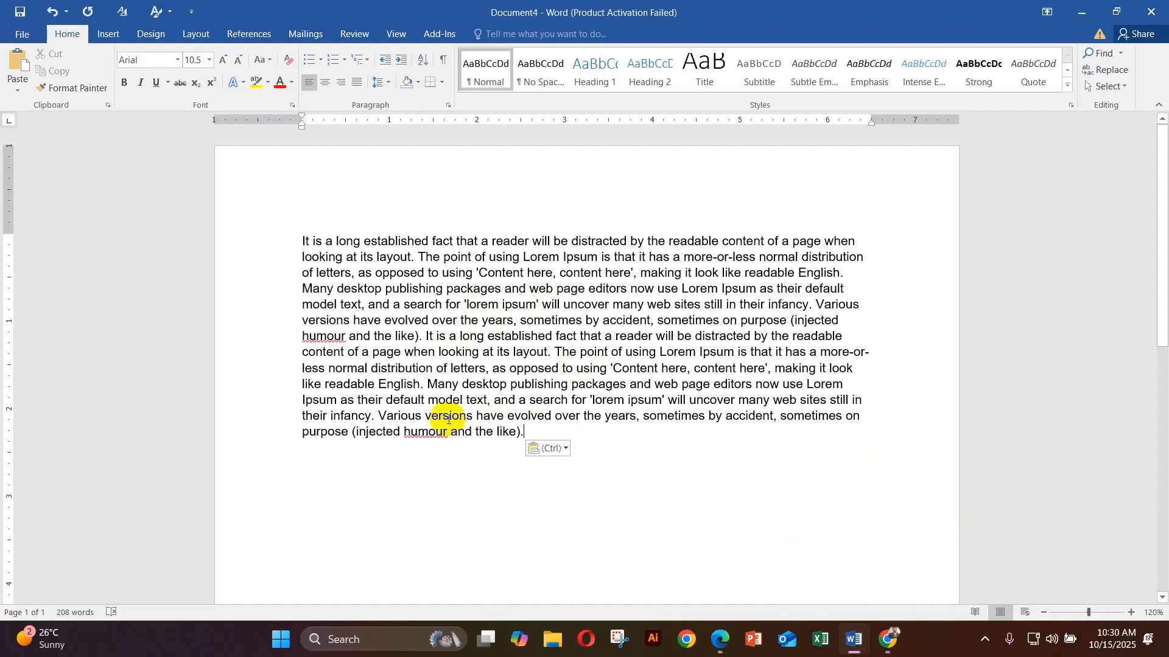
Step: Check the spelling, saving and page layout instructions in Document3, and return to Document4
{"action": "key", "text": "alt+Tab"}
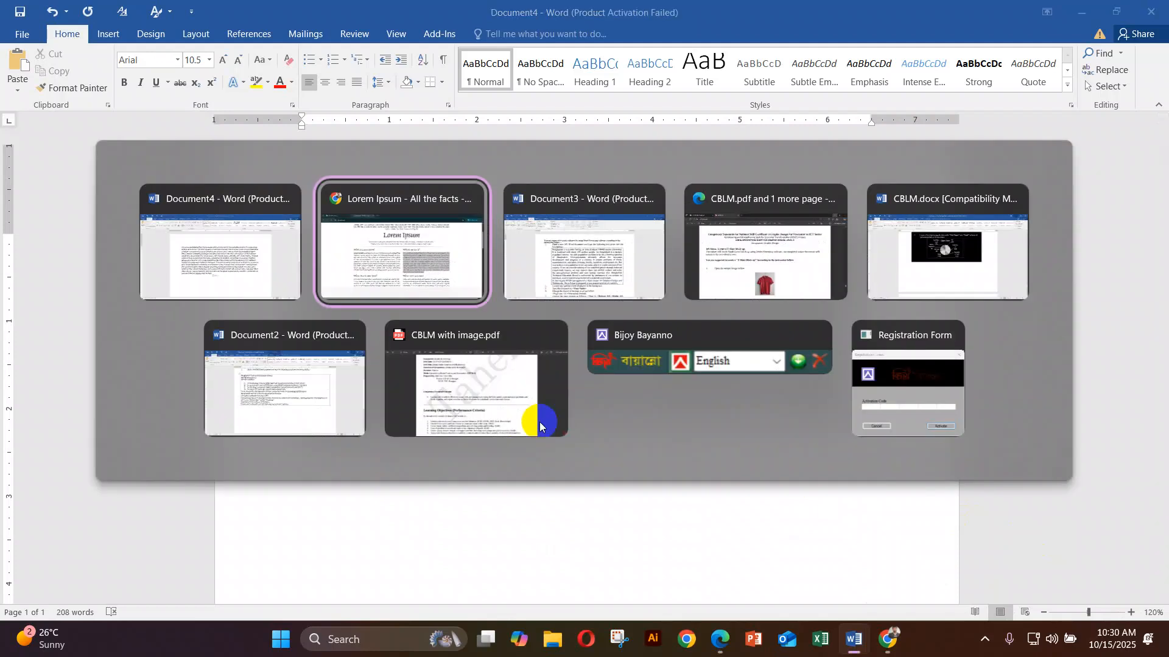
{"action": "key", "text": "Tab"}
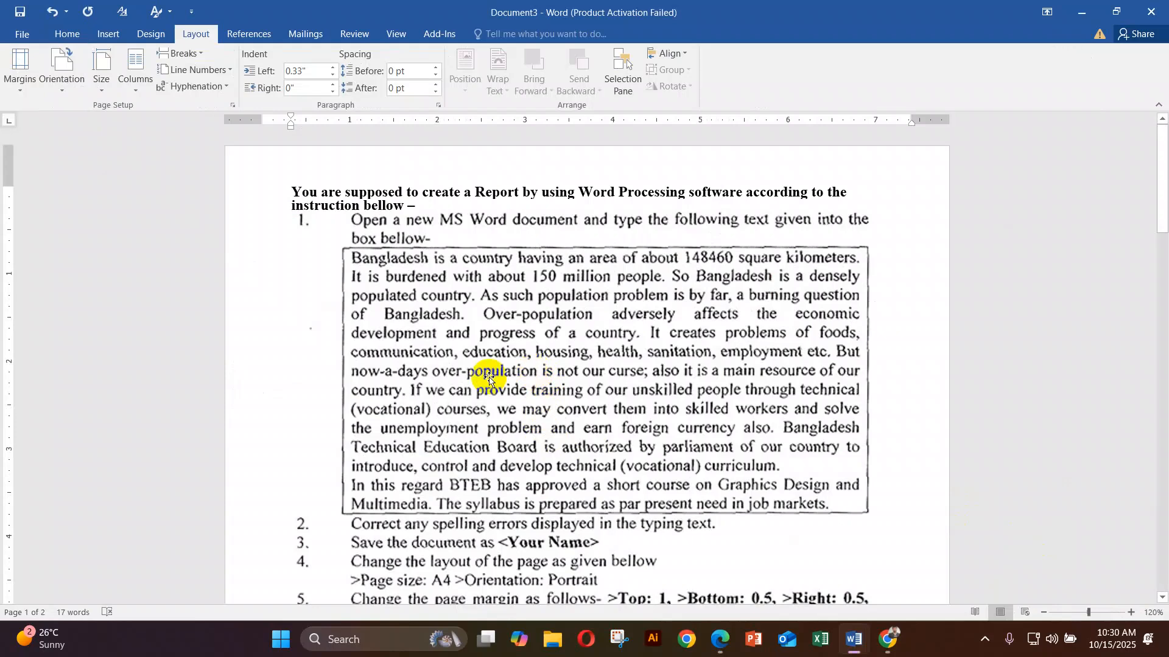
{"action": "scroll", "coordinate": [509, 353], "scroll_direction": "down", "scroll_amount": 3}
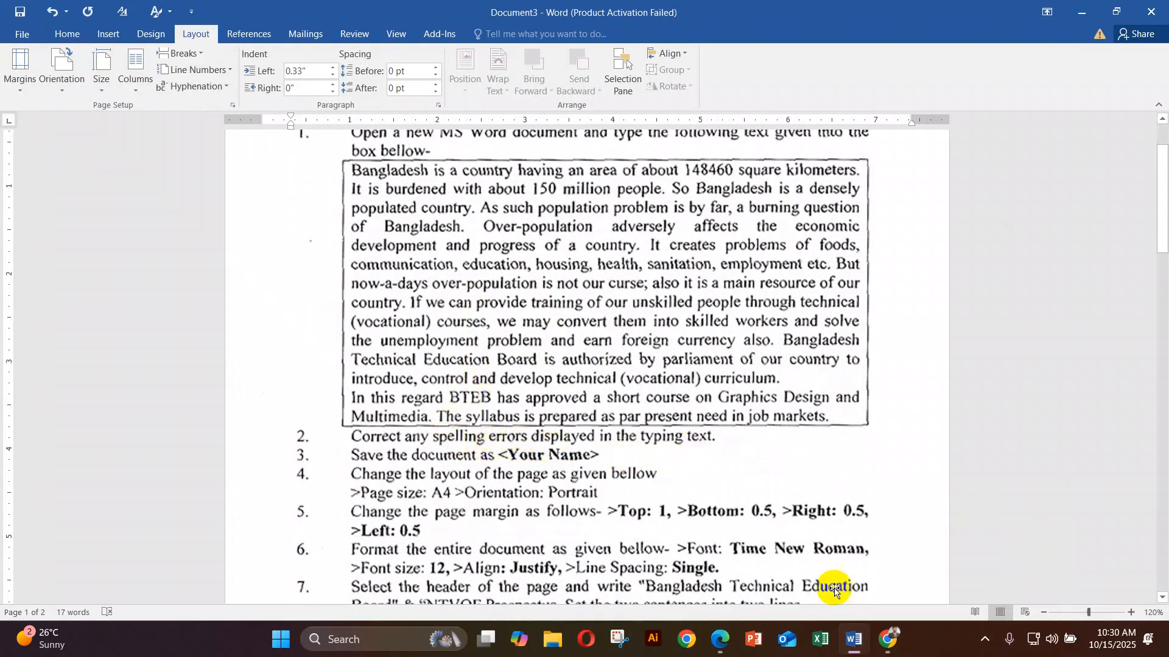
{"action": "left_click", "coordinate": [854, 639]}
{"action": "left_click", "coordinate": [994, 583]}
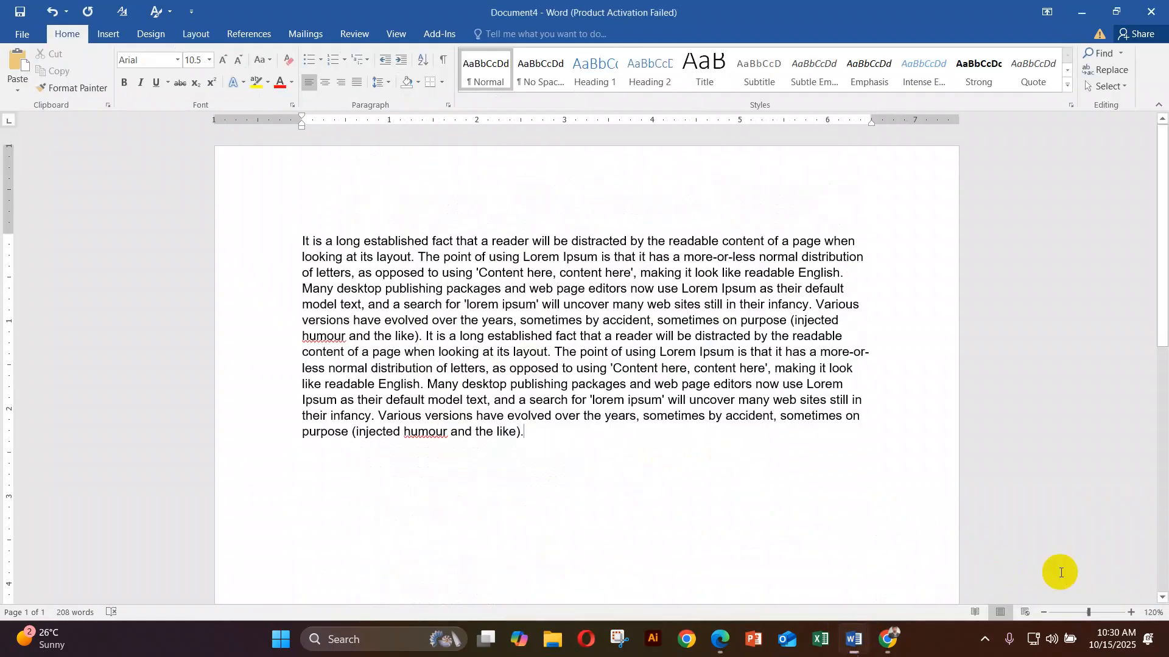
Step: Misspell "reader" as "reder" in the second copy of the sample paragraph by removing the letter a
{"action": "scroll", "coordinate": [681, 347], "scroll_direction": "up", "scroll_amount": 7}
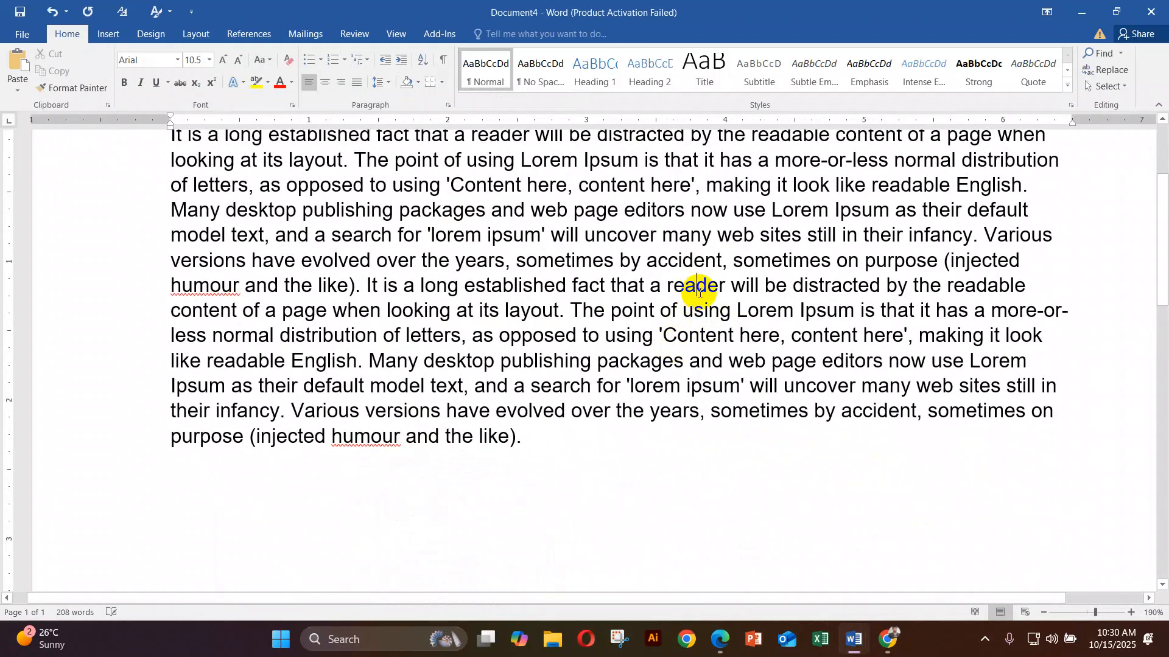
{"action": "left_click", "coordinate": [695, 286]}
{"action": "key", "text": "BackSpace"}
{"action": "left_click", "coordinate": [723, 386]}
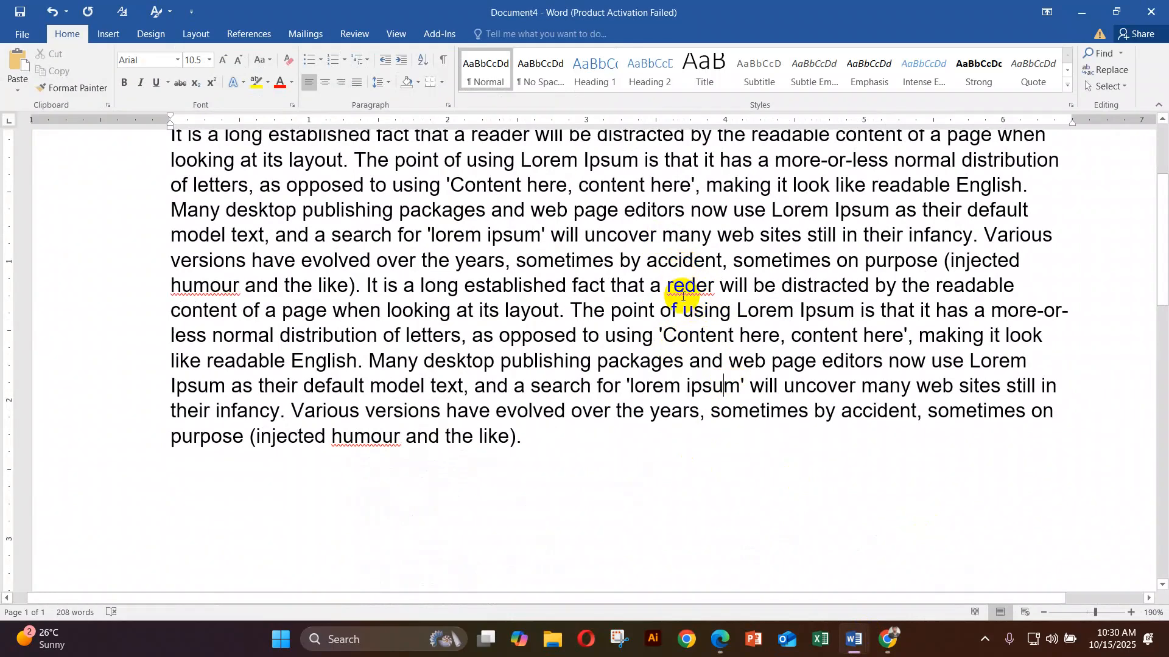
Step: Try replacing the misspelled "reder" with the spelling suggestion "rider", and undo the replacement
{"action": "right_click", "coordinate": [686, 293]}
{"action": "left_click", "coordinate": [755, 304]}
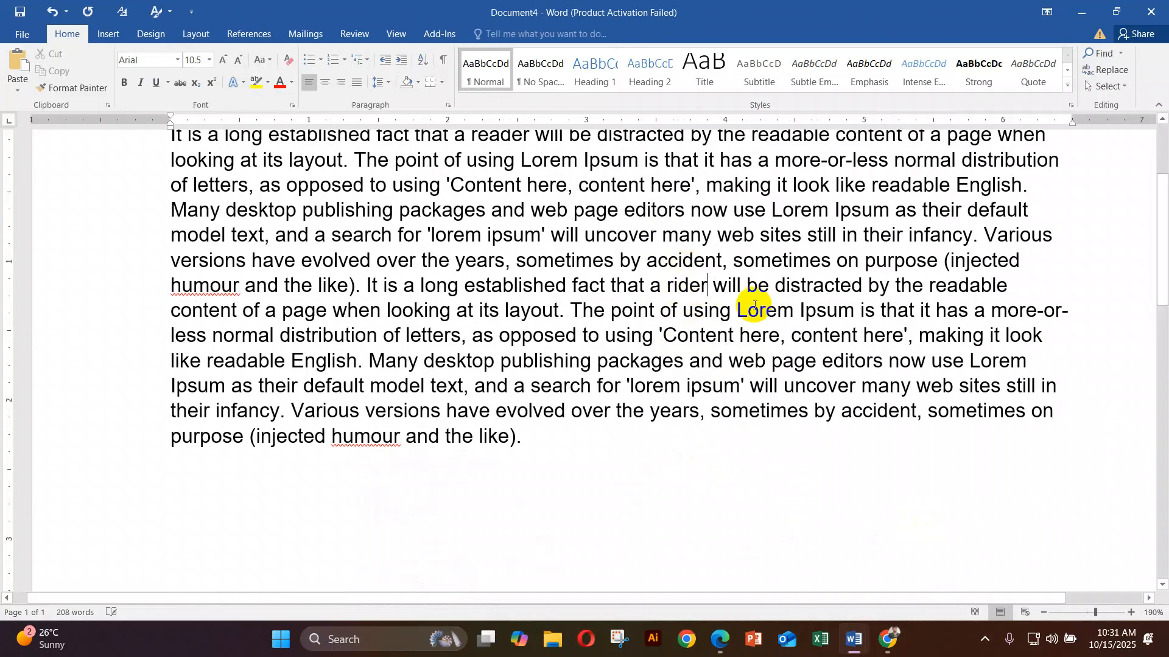
{"action": "key", "text": "ctrl+z"}
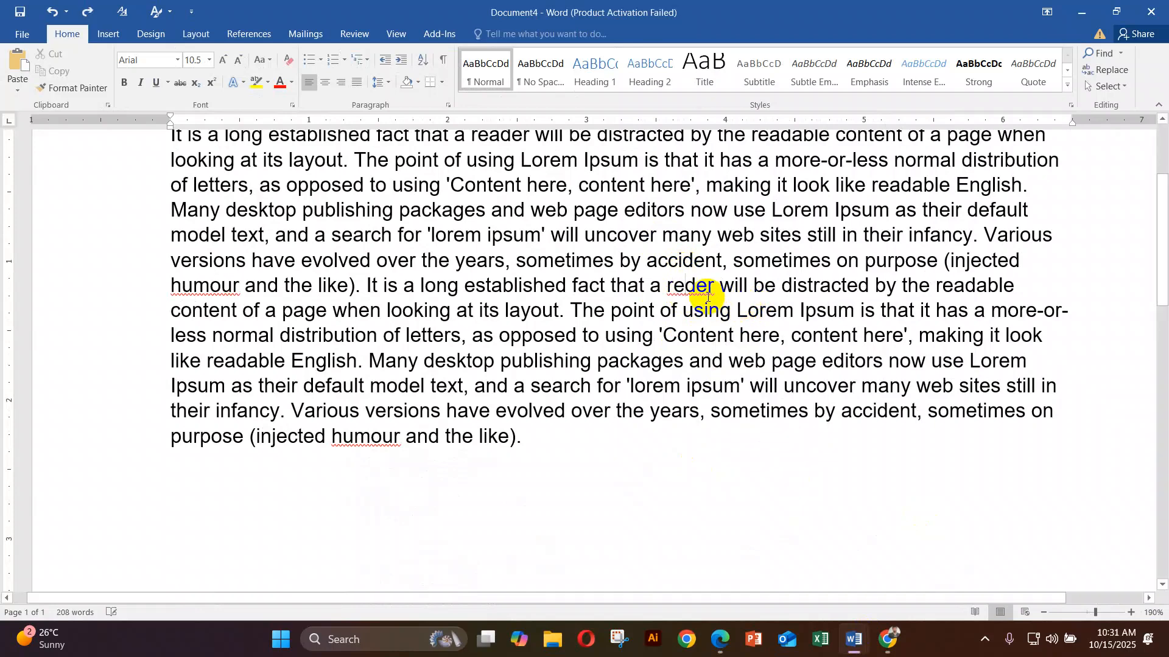
Step: Correct the misspelled "reder" in the second copy of the paragraph to "reader" by reinserting the letter a
{"action": "right_click", "coordinate": [694, 291]}
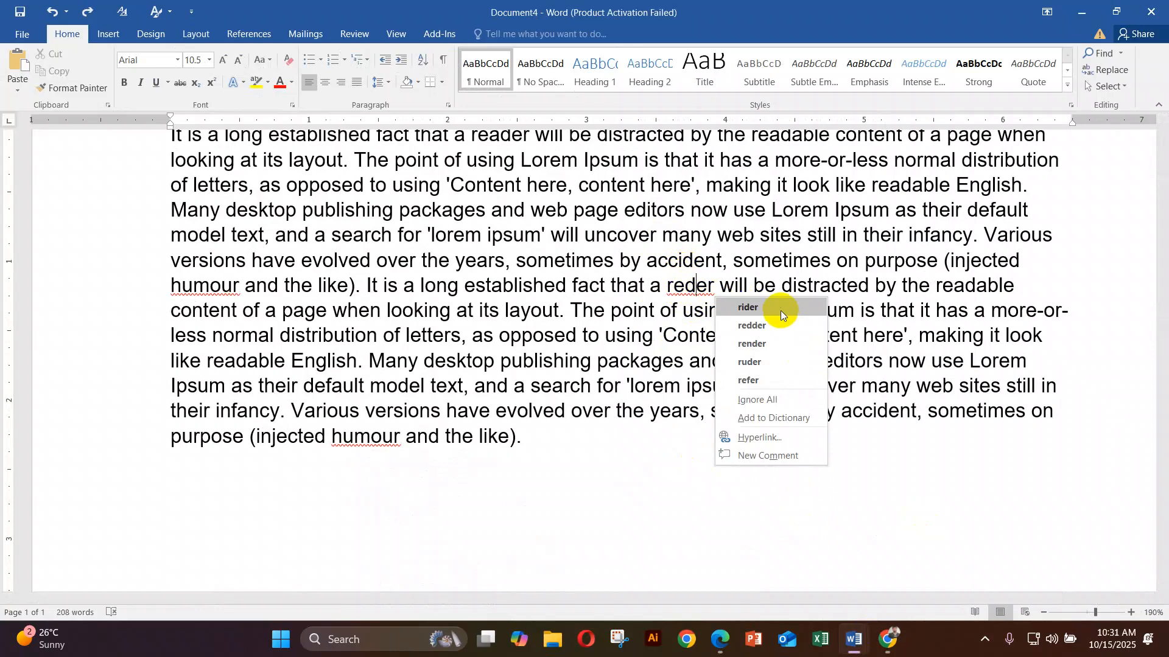
{"action": "left_click", "coordinate": [695, 288]}
{"action": "type", "text": "a"}
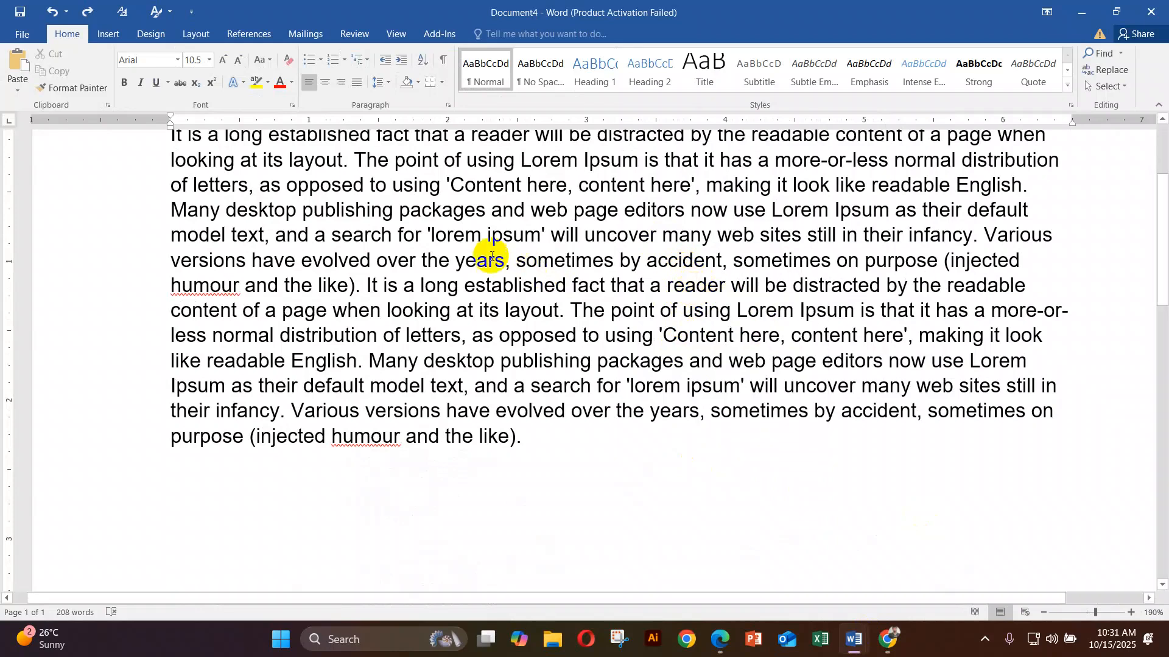
Step: Misspell "years" as "yeas" in the first copy of the paragraph and correct it with the suggested spelling "years"
{"action": "key", "text": "BackSpace"}
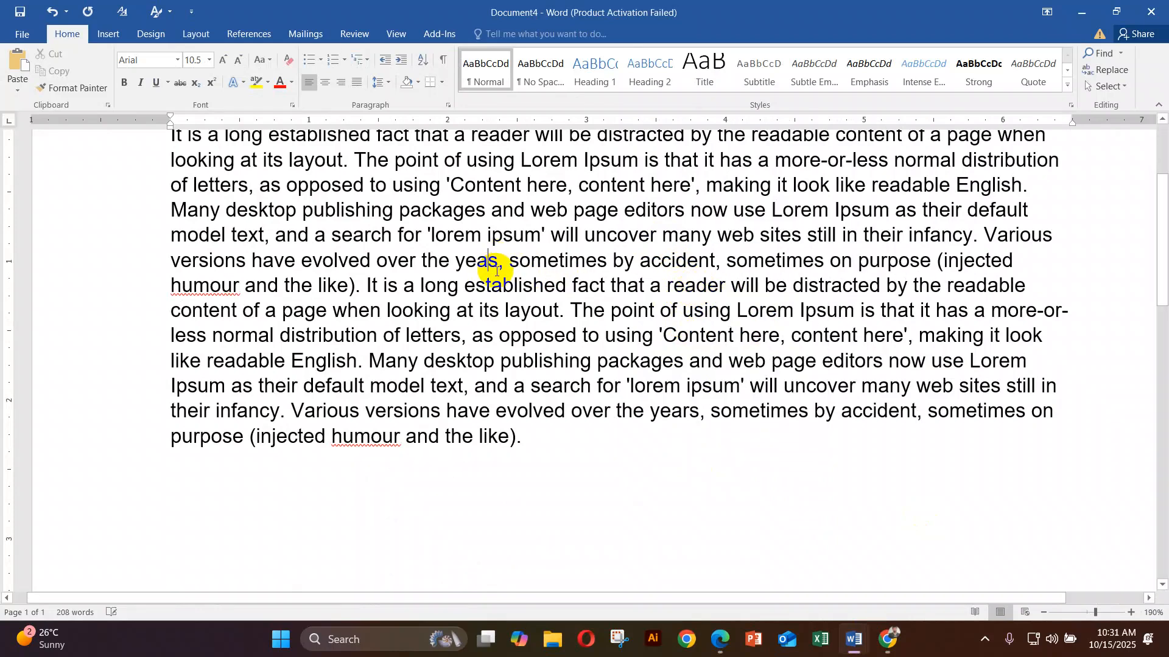
{"action": "right_click", "coordinate": [487, 262]}
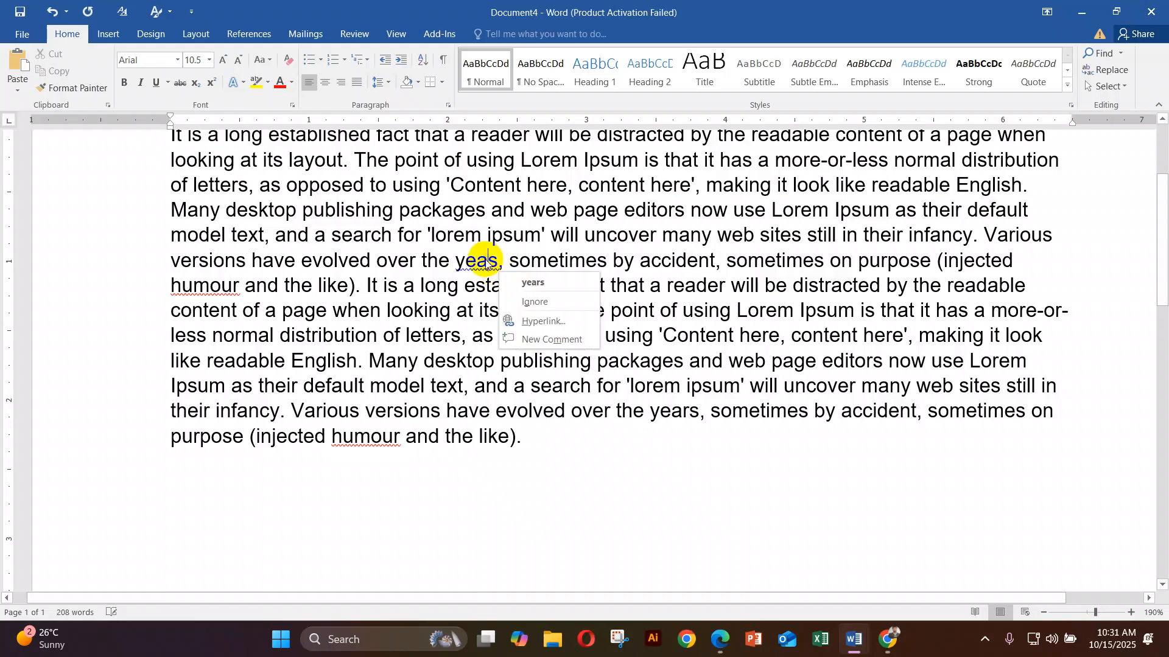
{"action": "left_click", "coordinate": [529, 284]}
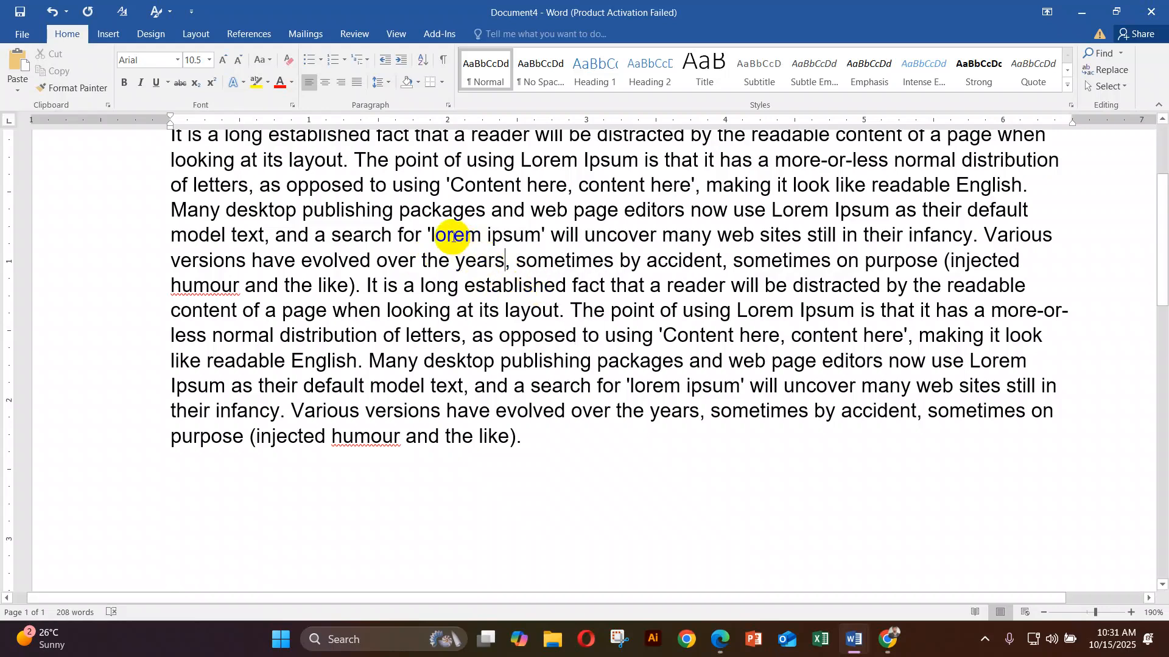
Step: Misspell "lorem" as "lorm" in the first copy, check its spelling suggestions, and undo the deletion
{"action": "key", "text": "Delete"}
{"action": "left_click", "coordinate": [501, 361]}
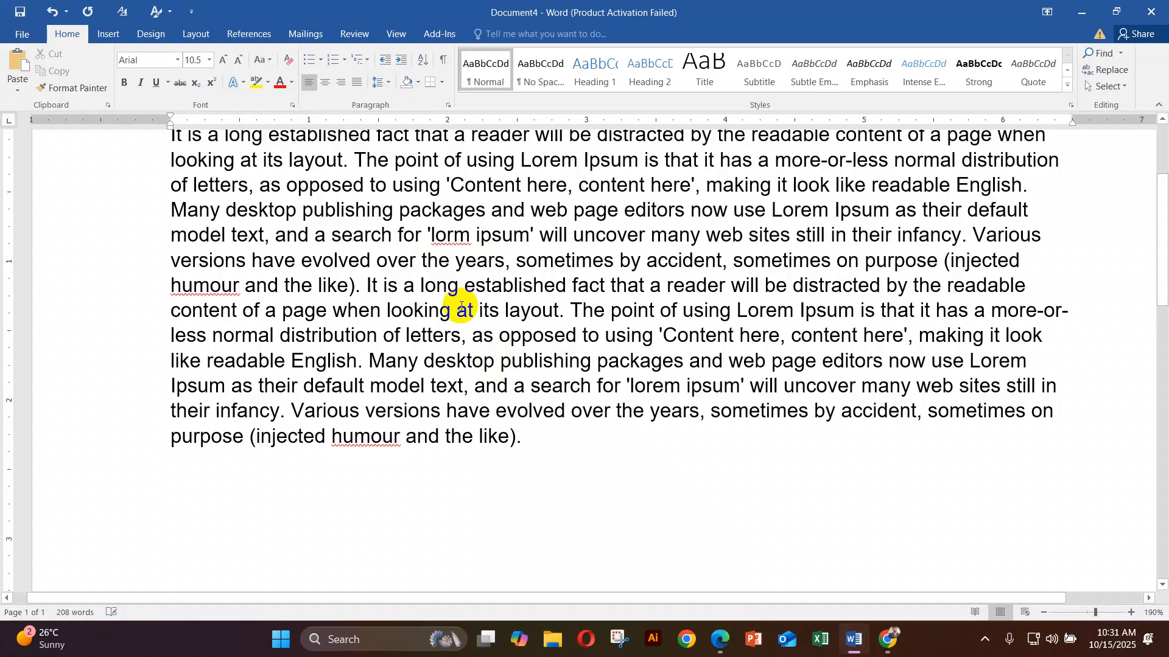
{"action": "right_click", "coordinate": [438, 236]}
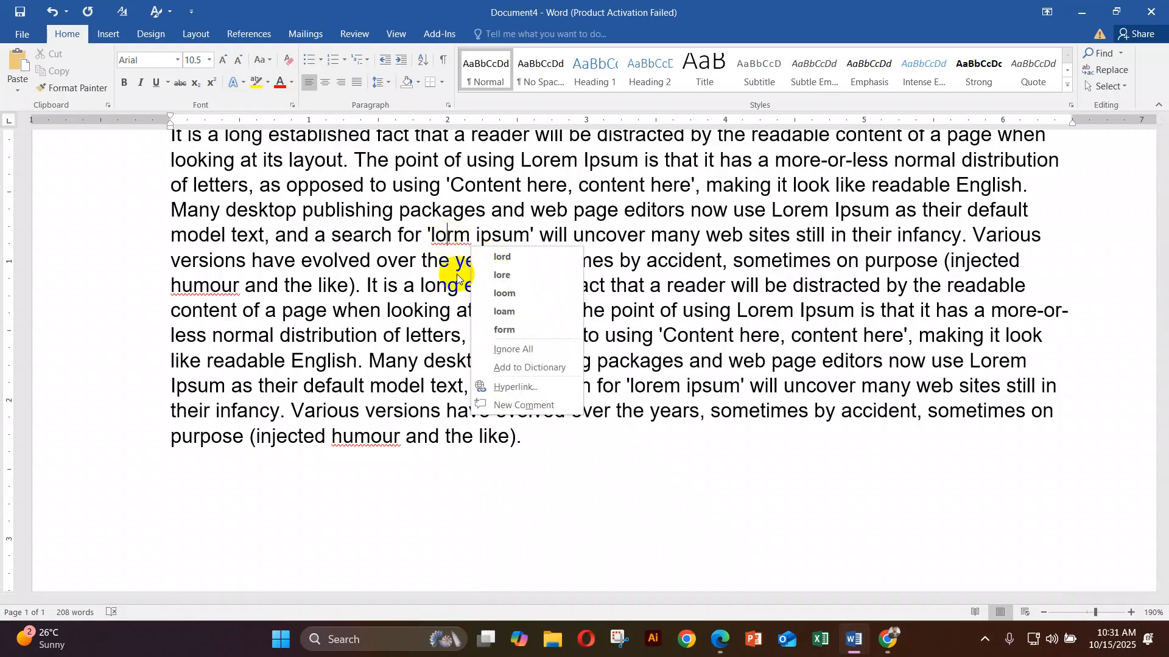
{"action": "key", "text": "Escape"}
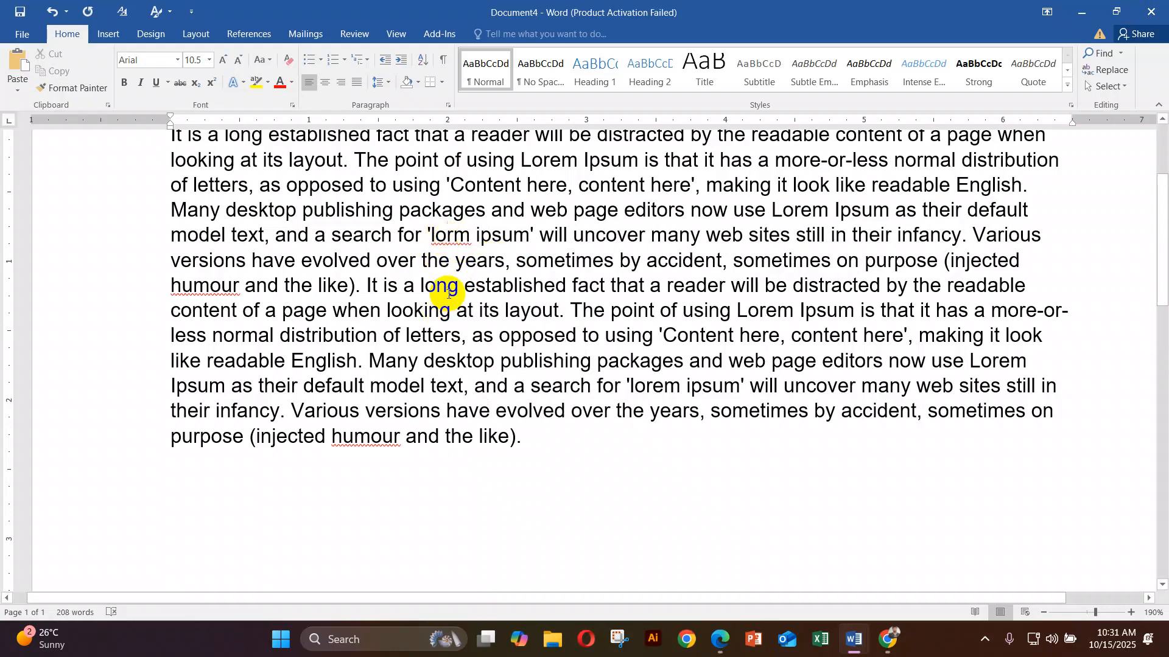
{"action": "key", "text": "ctrl+z"}
Step: Misspell "publishing" as "publishig" in the first copy and correct it with the suggested spelling "publishing"
{"action": "left_click", "coordinate": [378, 211]}
{"action": "key", "text": "Delete"}
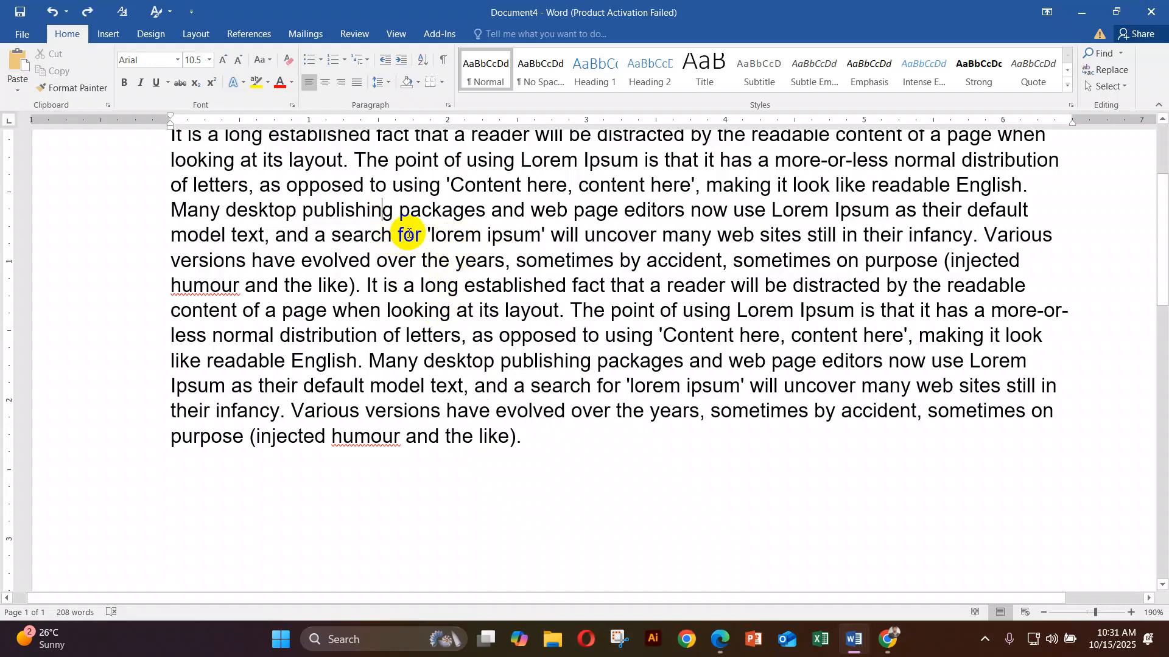
{"action": "right_click", "coordinate": [352, 210]}
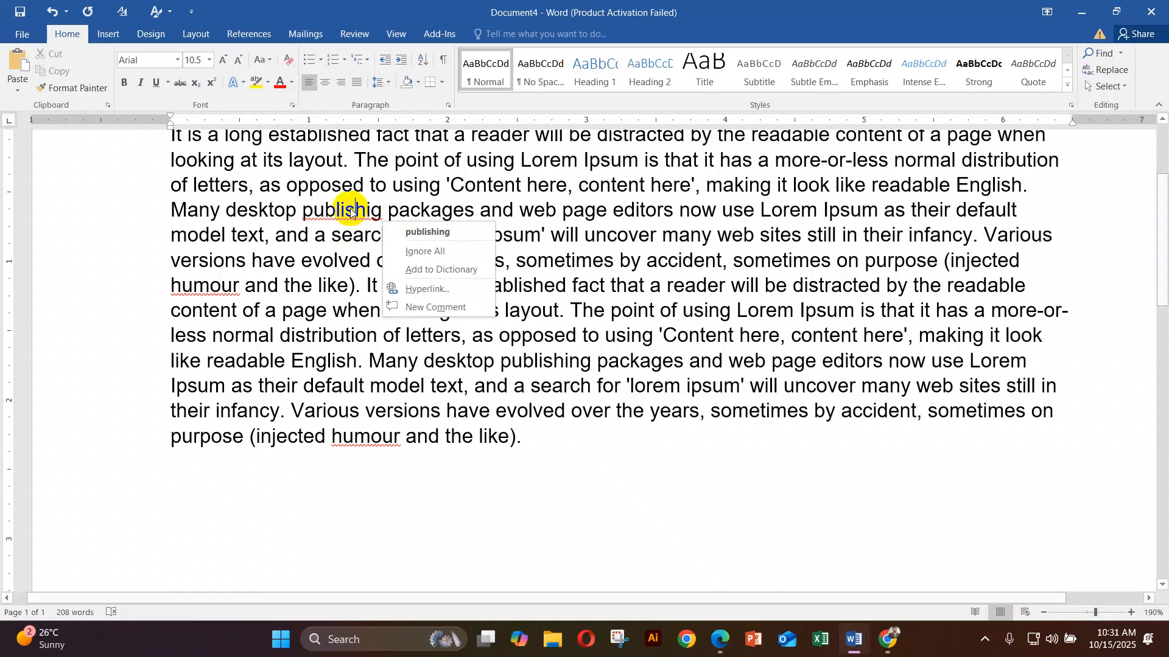
{"action": "left_click", "coordinate": [414, 227]}
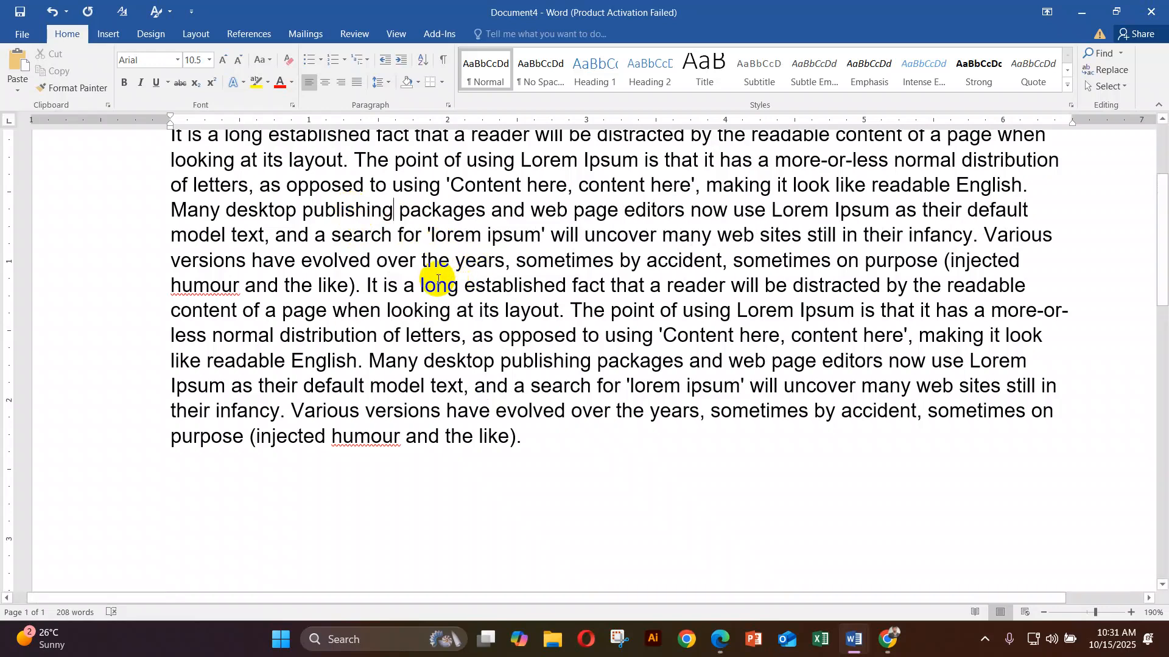
Step: Review the document saving and page layout instructions in Document3, and return to Document4
{"action": "scroll", "coordinate": [349, 236], "scroll_direction": "up", "scroll_amount": 2}
{"action": "scroll", "coordinate": [347, 182], "scroll_direction": "down", "scroll_amount": 2}
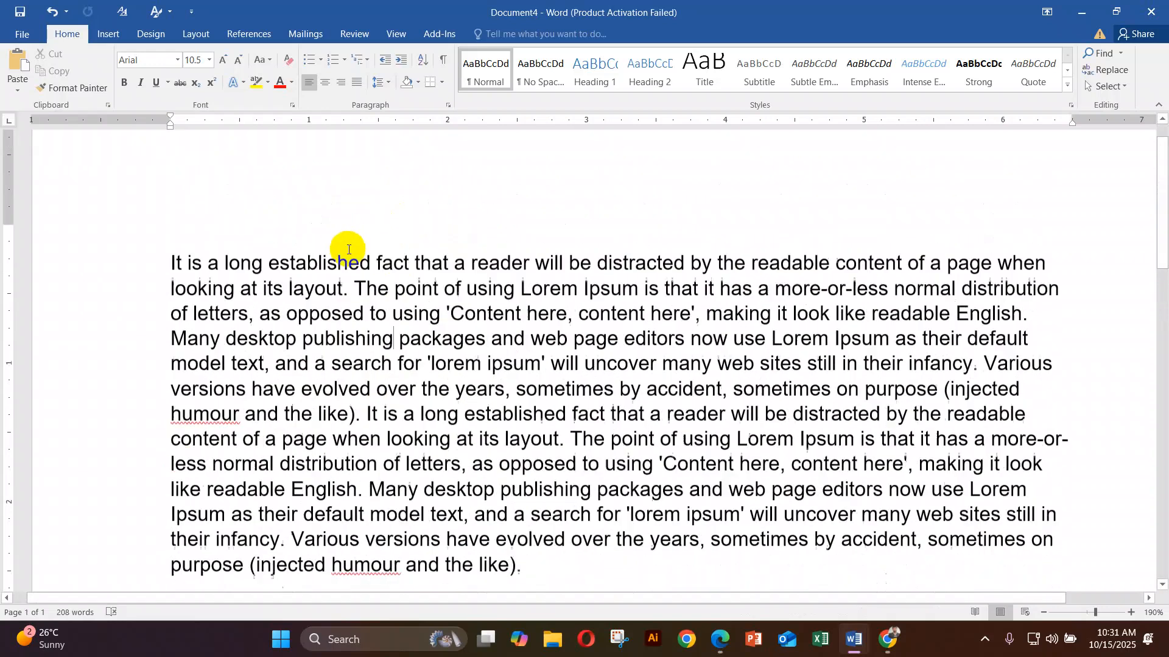
{"action": "scroll", "coordinate": [504, 264], "scroll_direction": "up", "scroll_amount": 1}
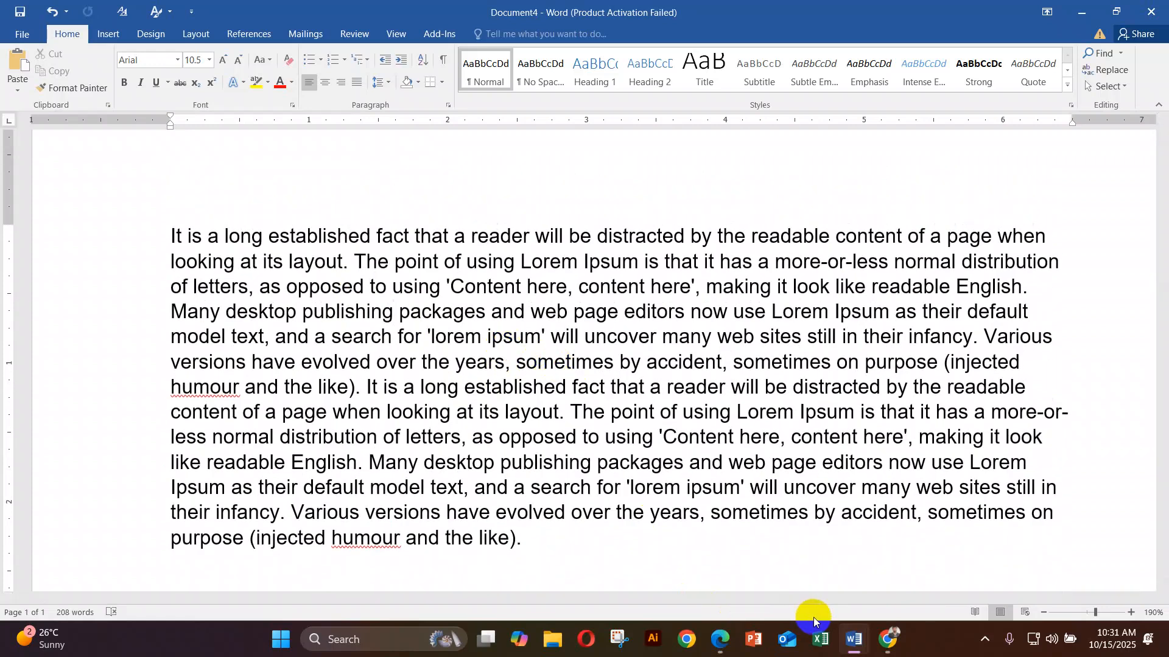
{"action": "mouse_move", "coordinate": [855, 639]}
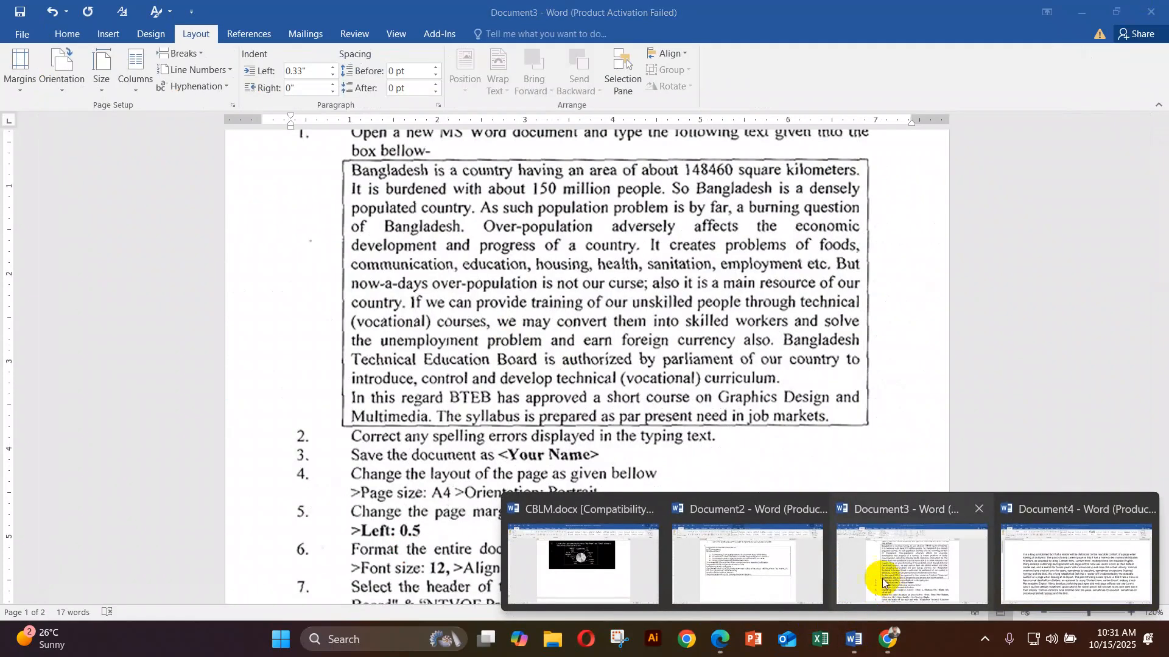
{"action": "left_click", "coordinate": [876, 576]}
{"action": "scroll", "coordinate": [362, 393], "scroll_direction": "down", "scroll_amount": 1}
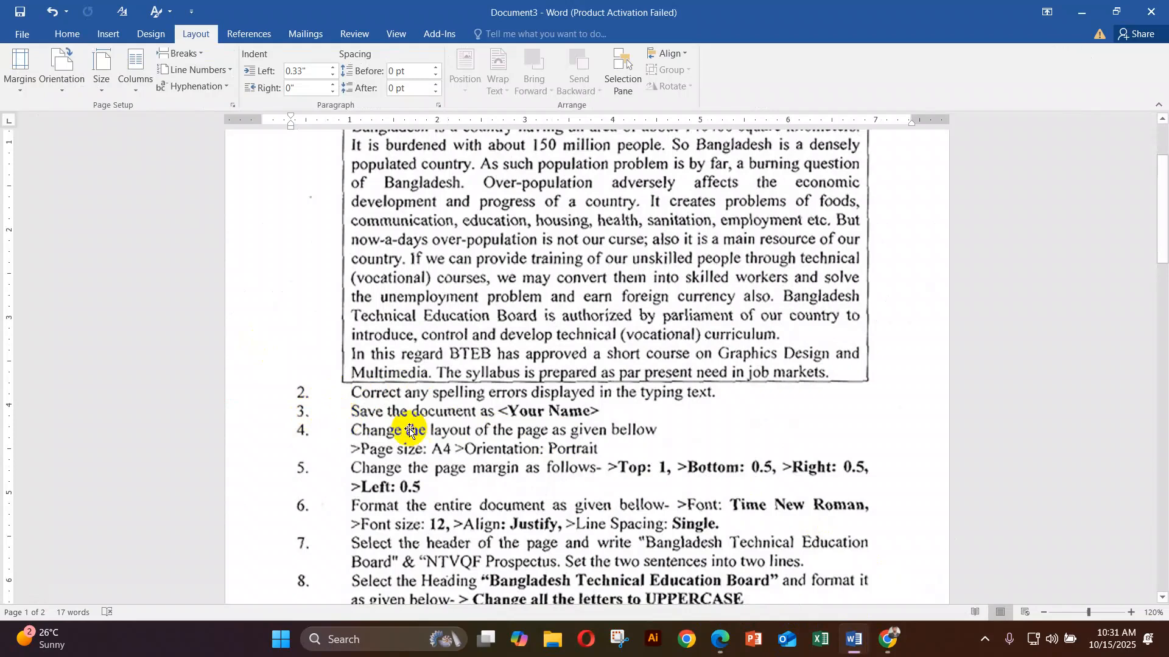
{"action": "mouse_move", "coordinate": [843, 645]}
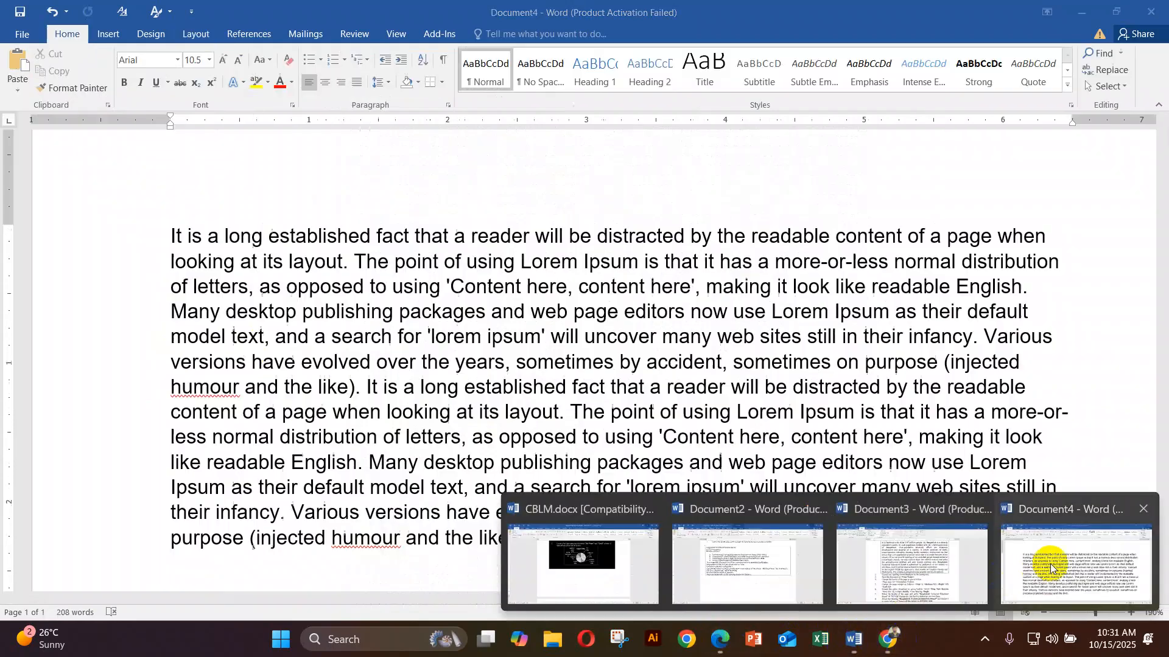
{"action": "left_click", "coordinate": [1050, 564]}
{"action": "left_click_drag", "start_coordinate": [394, 311], "coordinate": [382, 312]}
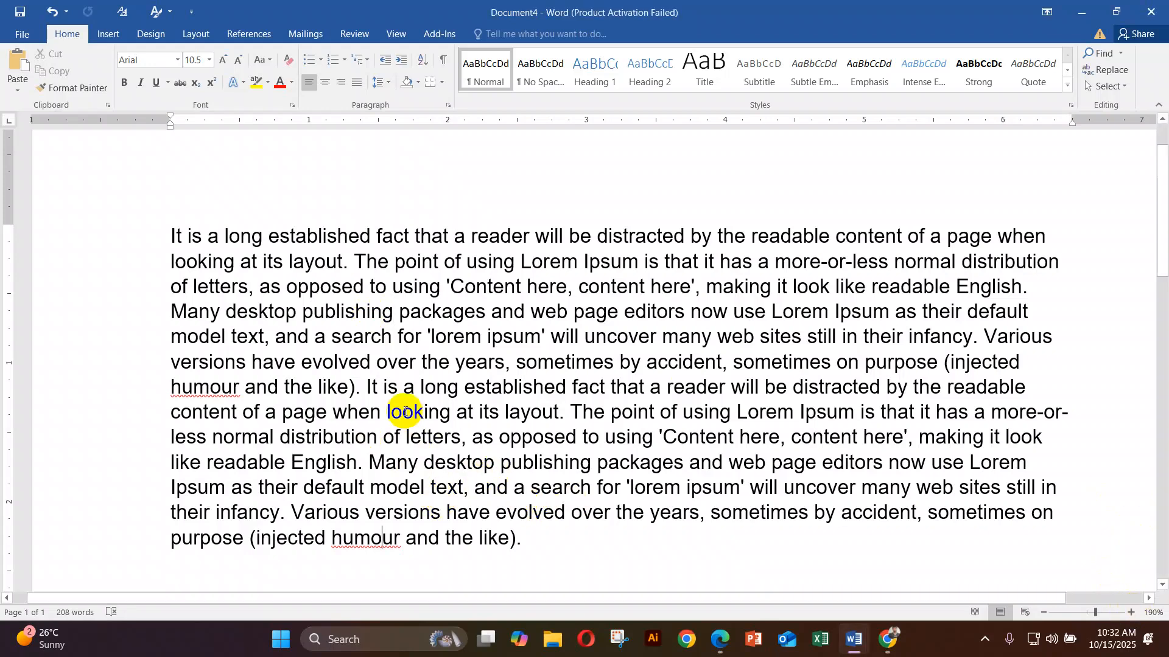
{"action": "scroll", "coordinate": [416, 455], "scroll_direction": "down", "scroll_amount": 1}
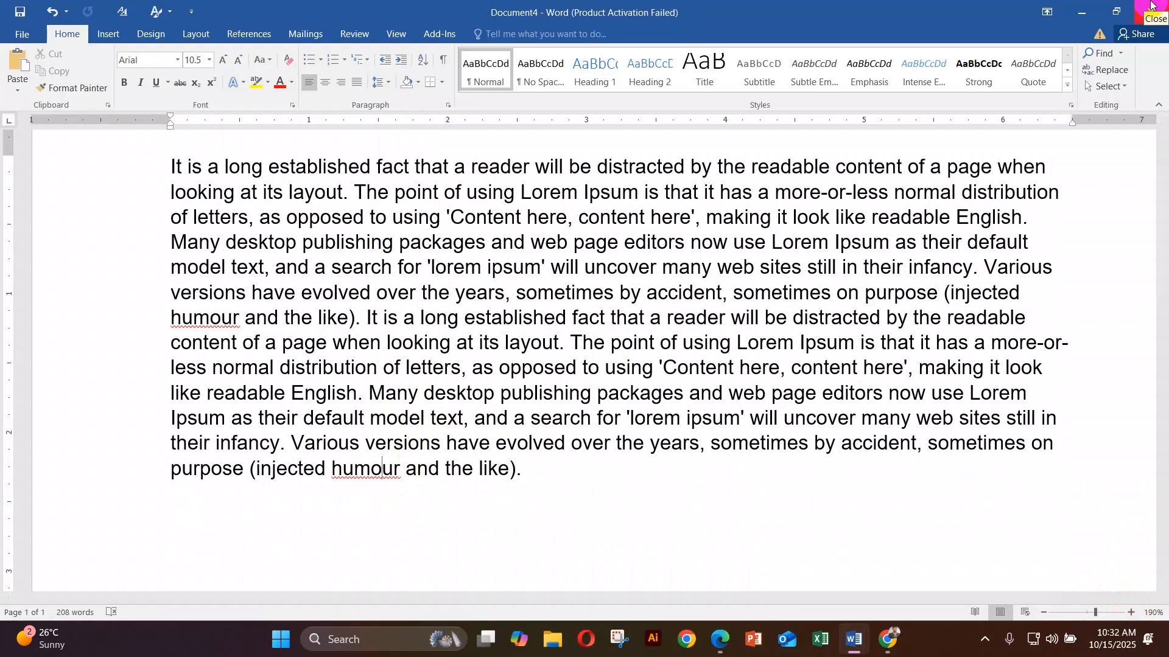
{"action": "scroll", "coordinate": [756, 287], "scroll_direction": "up", "scroll_amount": 2}
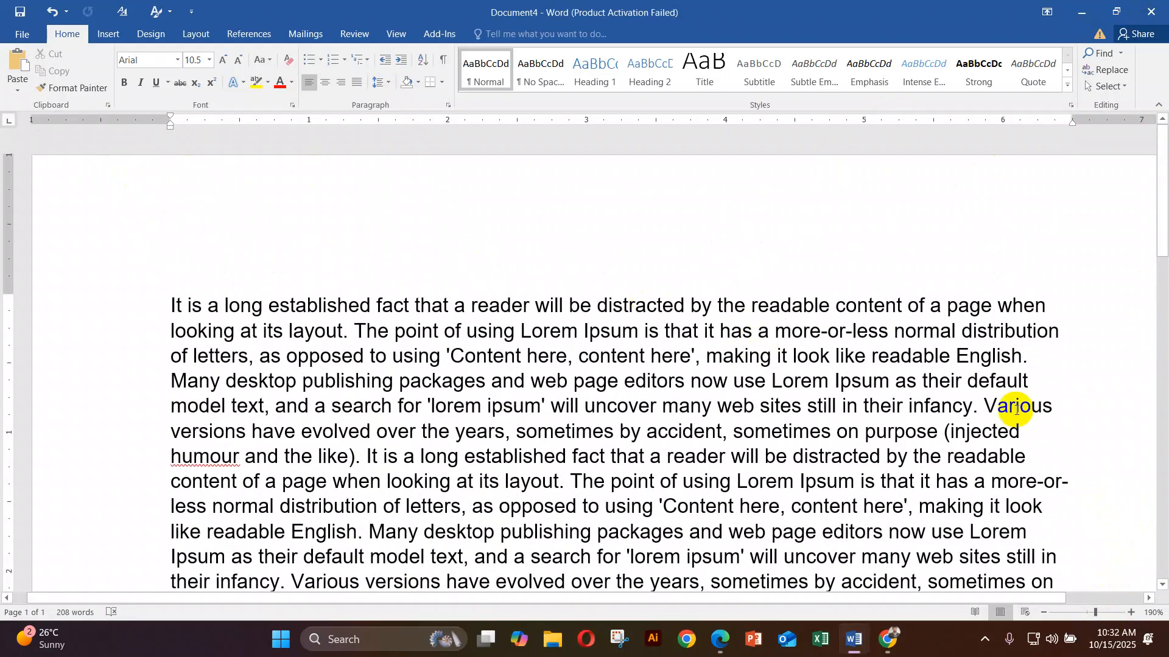
{"action": "double_click", "coordinate": [580, 306]}
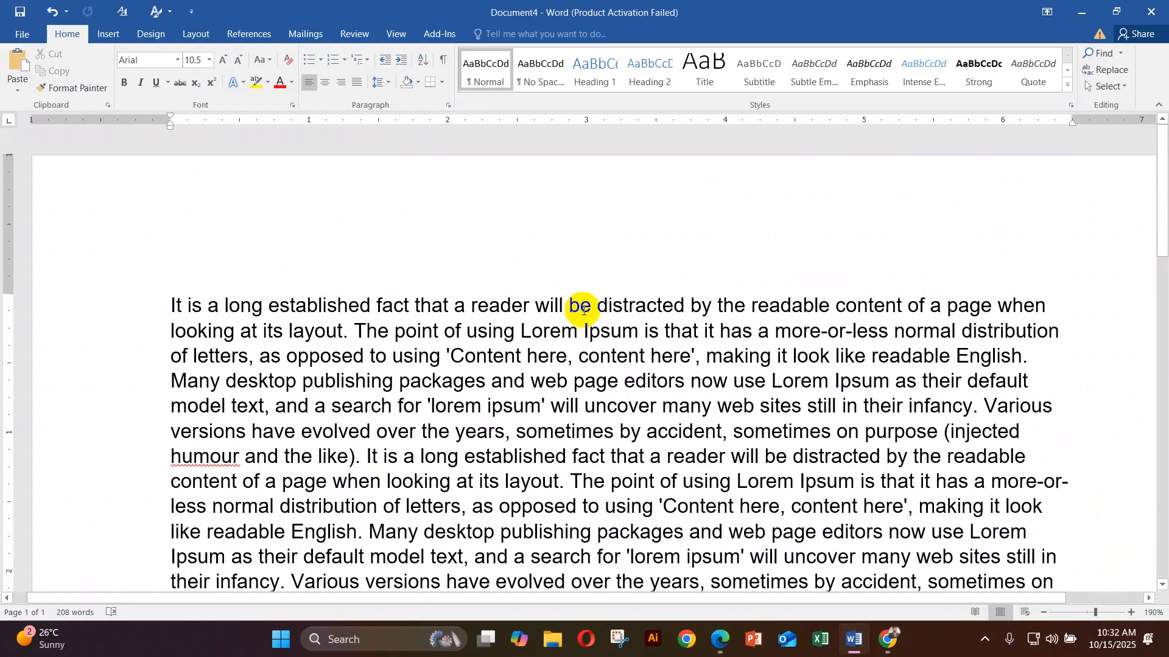
Step: Start saving Document4 as a new file and browse to the Desktop as its location
{"action": "key", "text": "ctrl+s"}
{"action": "left_click", "coordinate": [186, 233]}
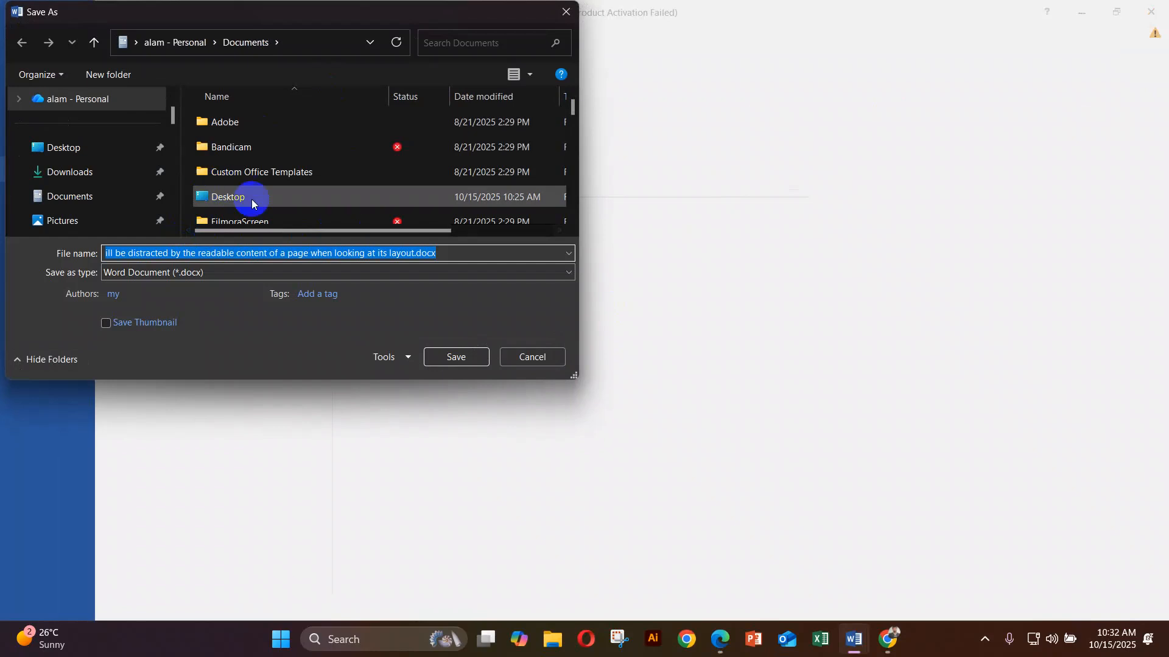
{"action": "left_click", "coordinate": [62, 148]}
{"action": "scroll", "coordinate": [280, 144], "scroll_direction": "down", "scroll_amount": 3}
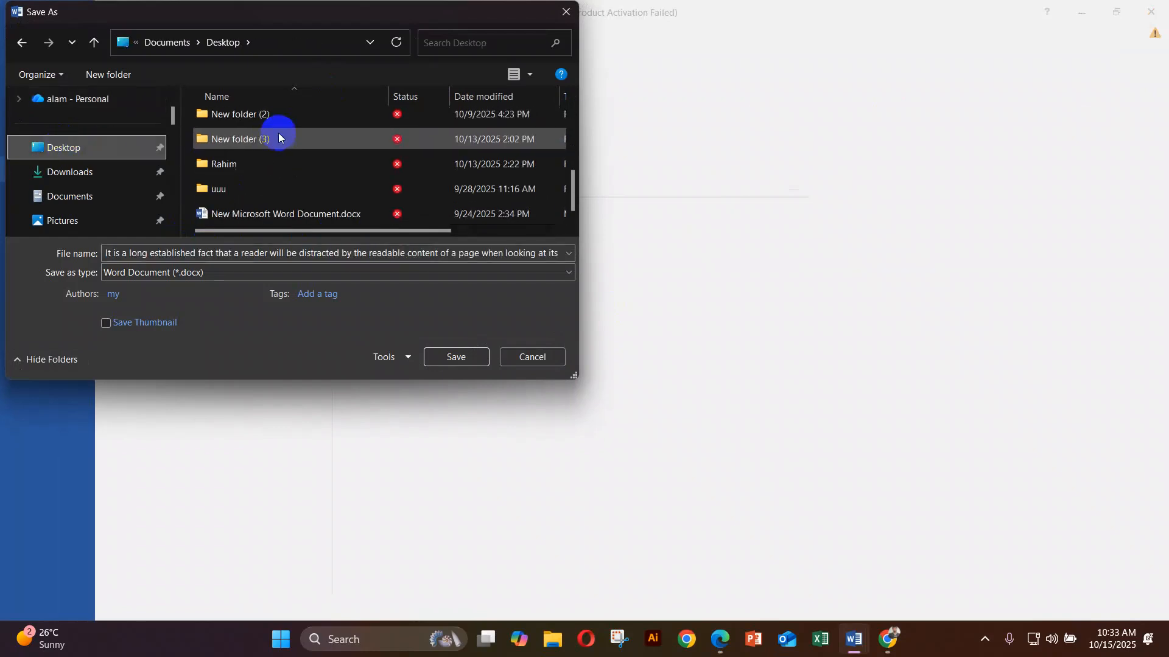
{"action": "scroll", "coordinate": [316, 166], "scroll_direction": "up", "scroll_amount": 5}
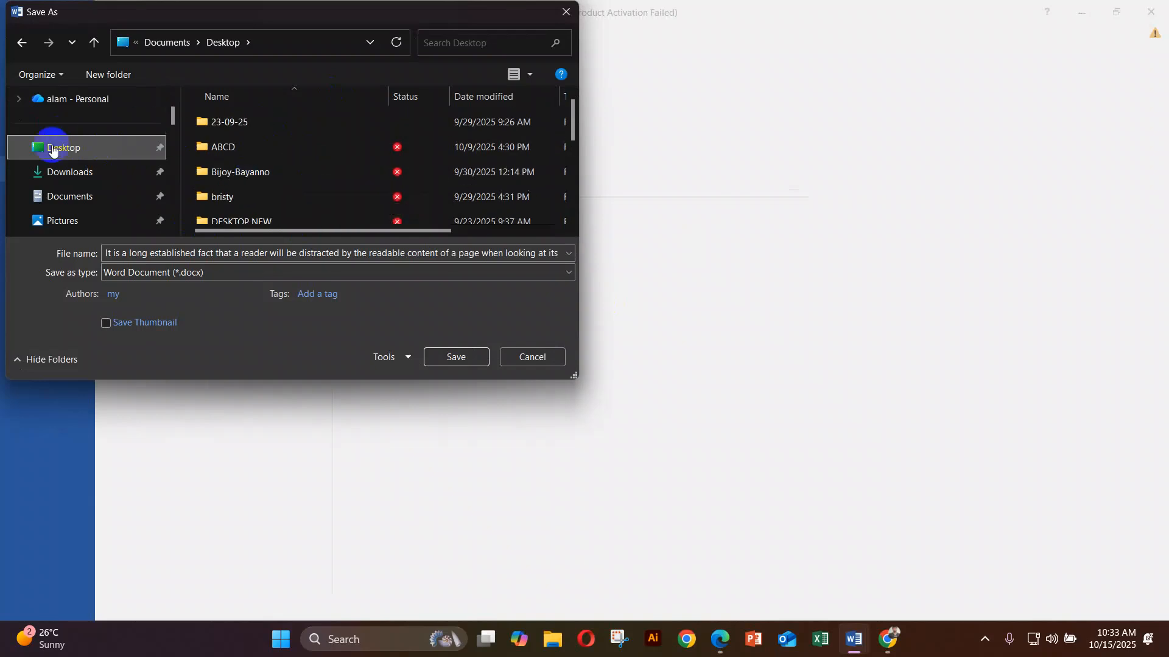
Step: Create a folder on the Desktop named with the author's full name, and open it
{"action": "left_click", "coordinate": [108, 74]}
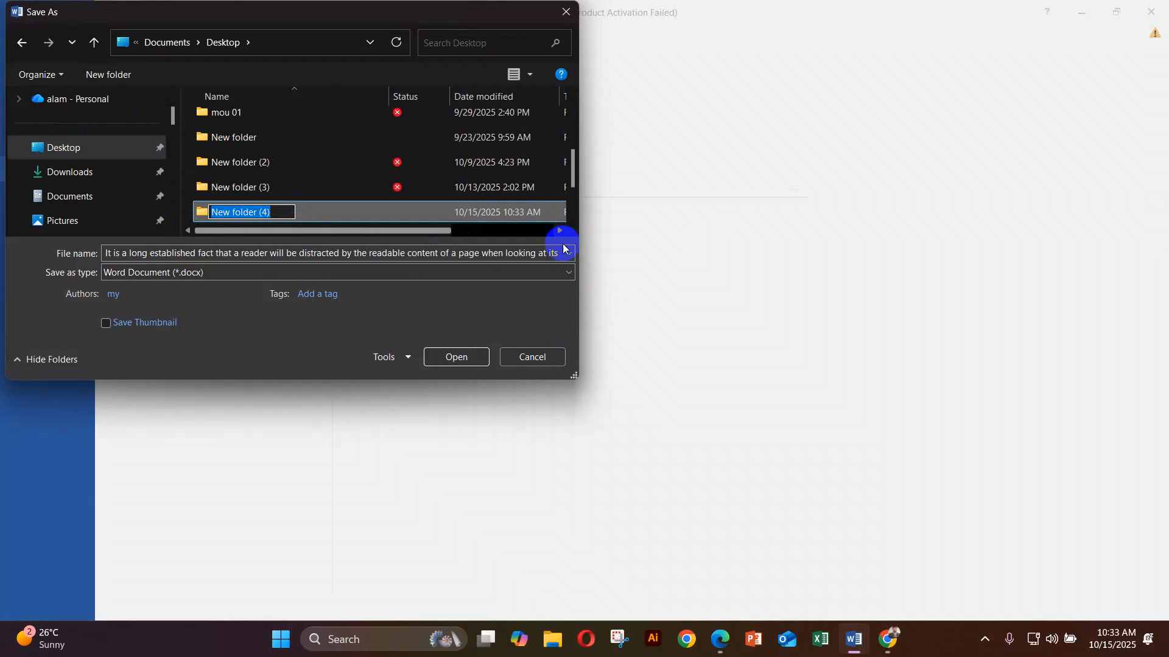
{"action": "type", "text": "Tah"}
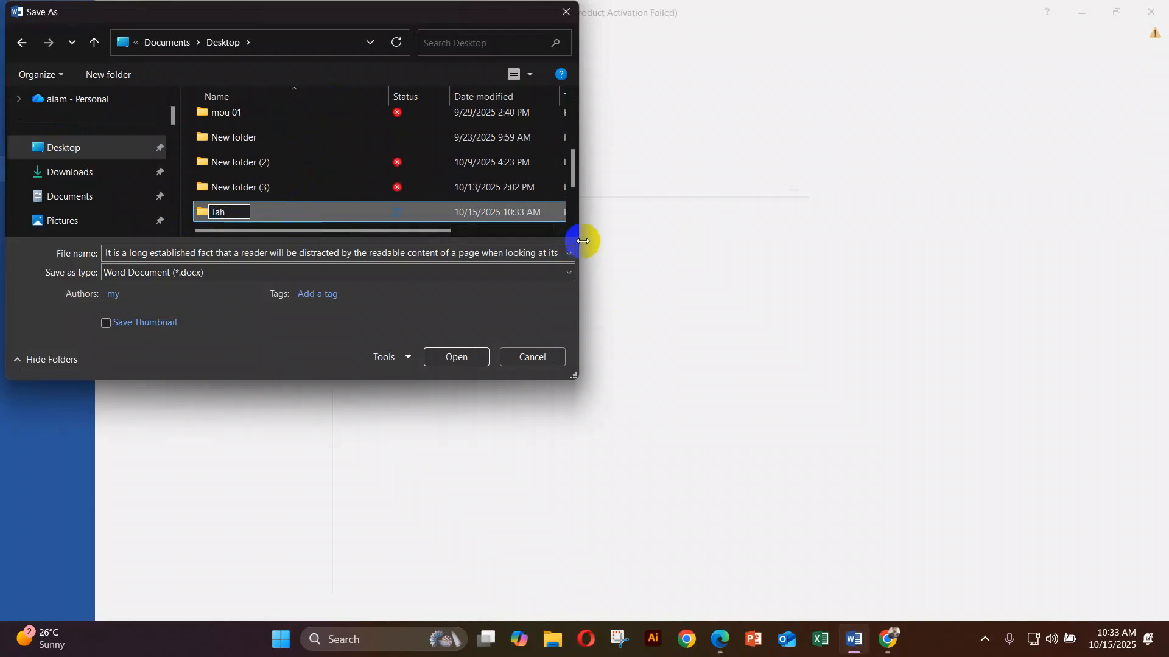
{"action": "type", "text": "er Khan"}
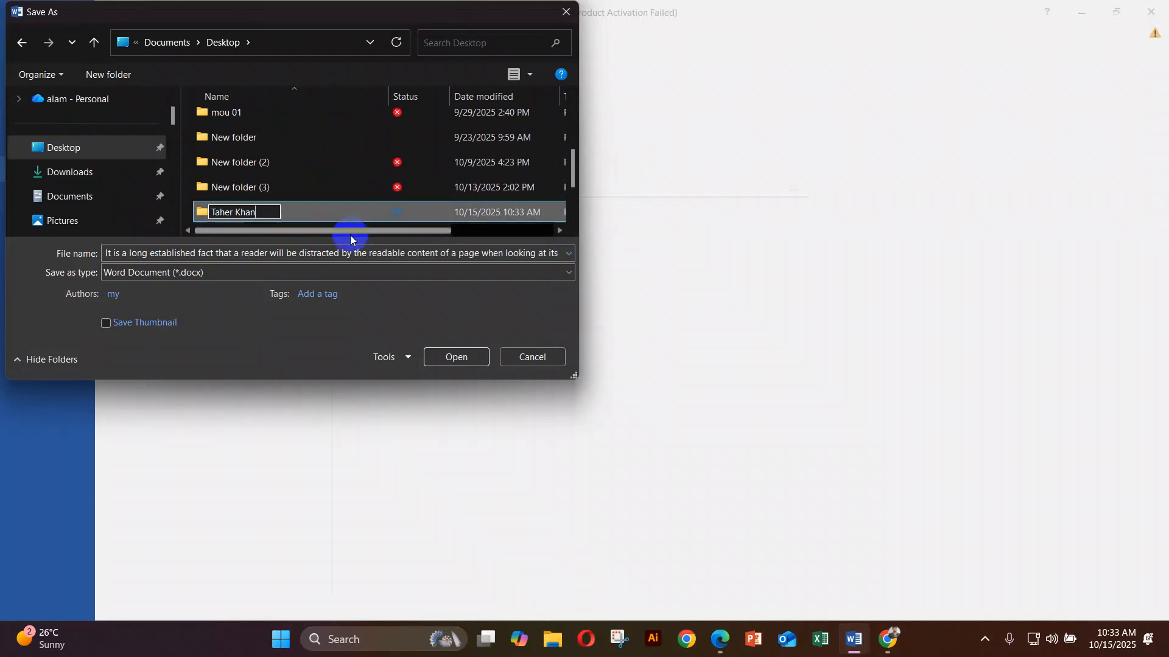
{"action": "key", "text": "Return"}
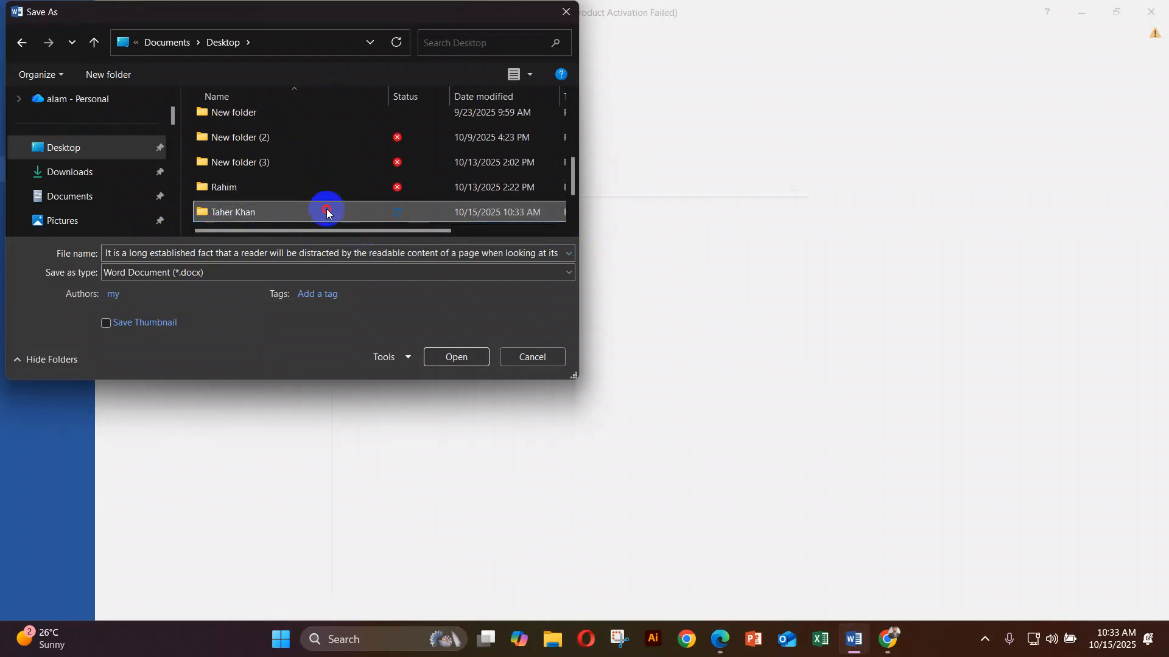
{"action": "double_click", "coordinate": [326, 213]}
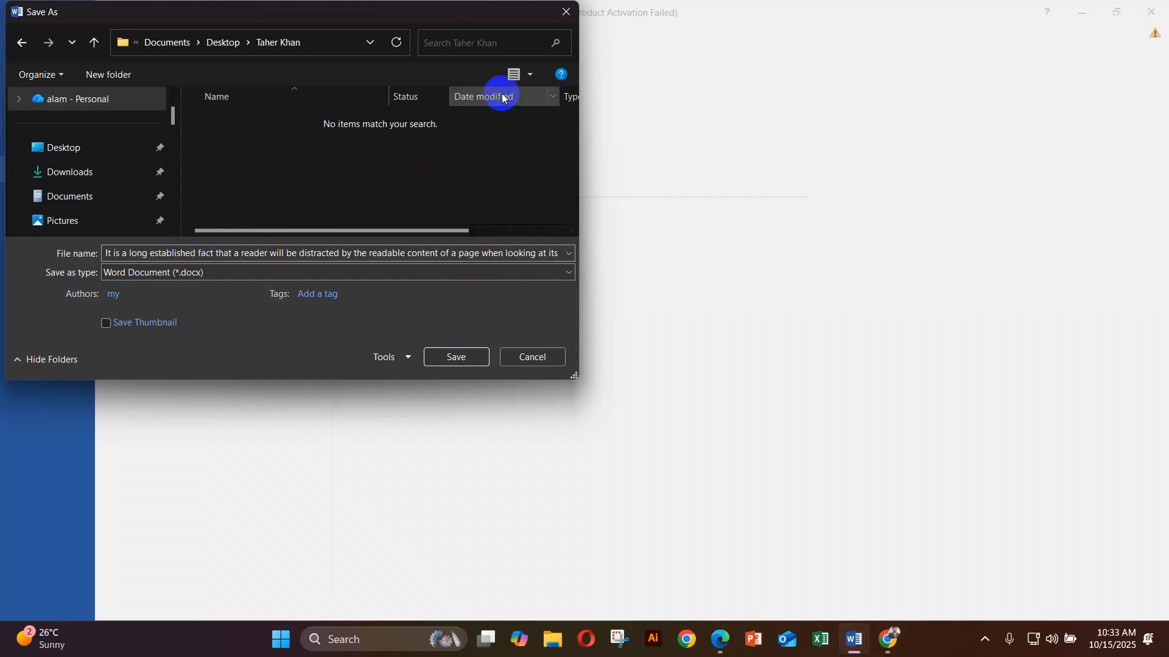
Step: Create a subfolder named "Job 1" inside the personal folder
{"action": "right_click", "coordinate": [277, 147]}
{"action": "mouse_move", "coordinate": [324, 300]}
{"action": "left_click", "coordinate": [491, 305]}
{"action": "type", "text": "Jo"}
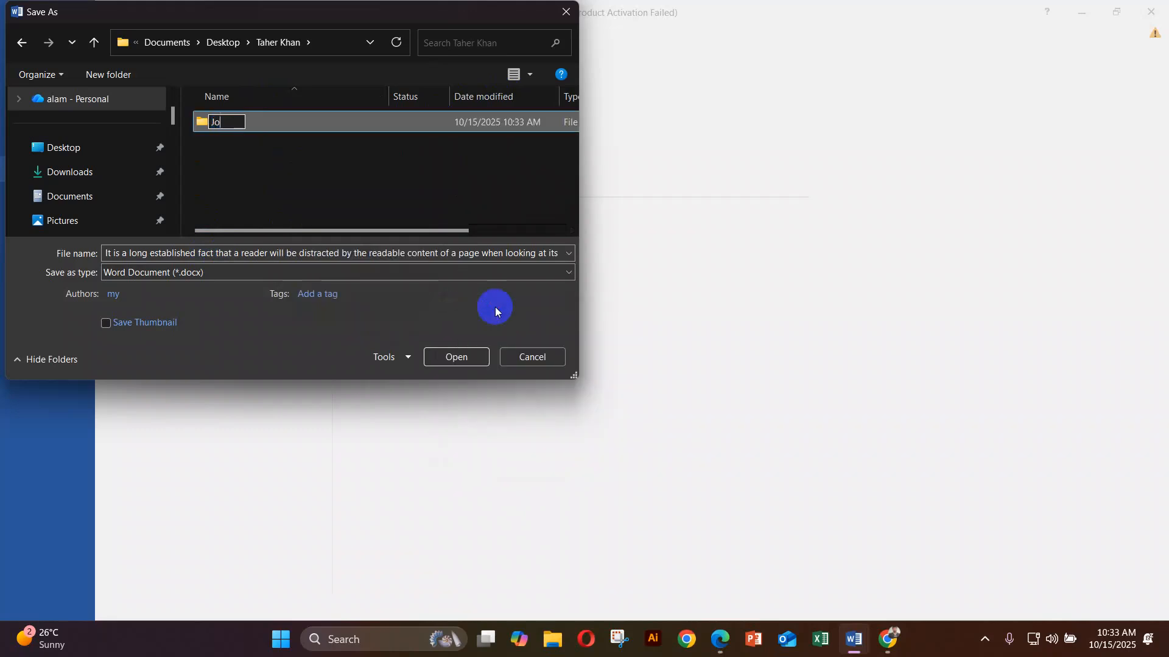
{"action": "type", "text": "b 1"}
{"action": "left_click", "coordinate": [255, 152]}
Step: Create a second subfolder named "Job 2" in the personal folder
{"action": "right_click", "coordinate": [254, 152]}
{"action": "mouse_move", "coordinate": [309, 318]}
{"action": "left_click", "coordinate": [457, 317]}
{"action": "type", "text": "Job"}
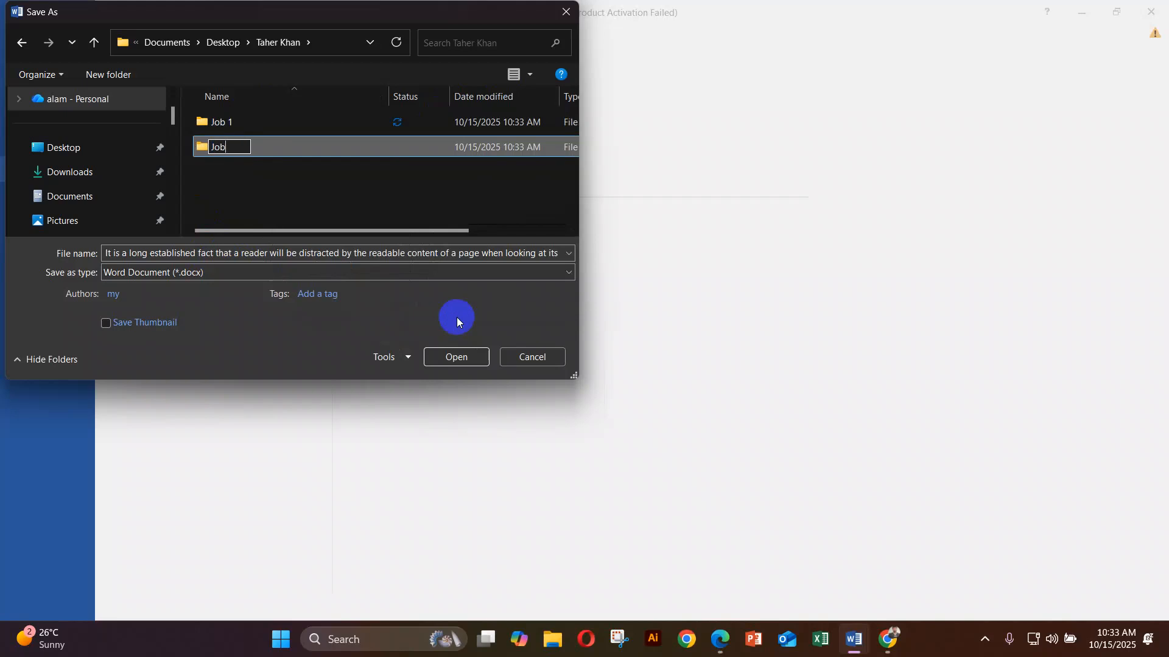
{"action": "type", "text": " 2"}
{"action": "left_click", "coordinate": [283, 193]}
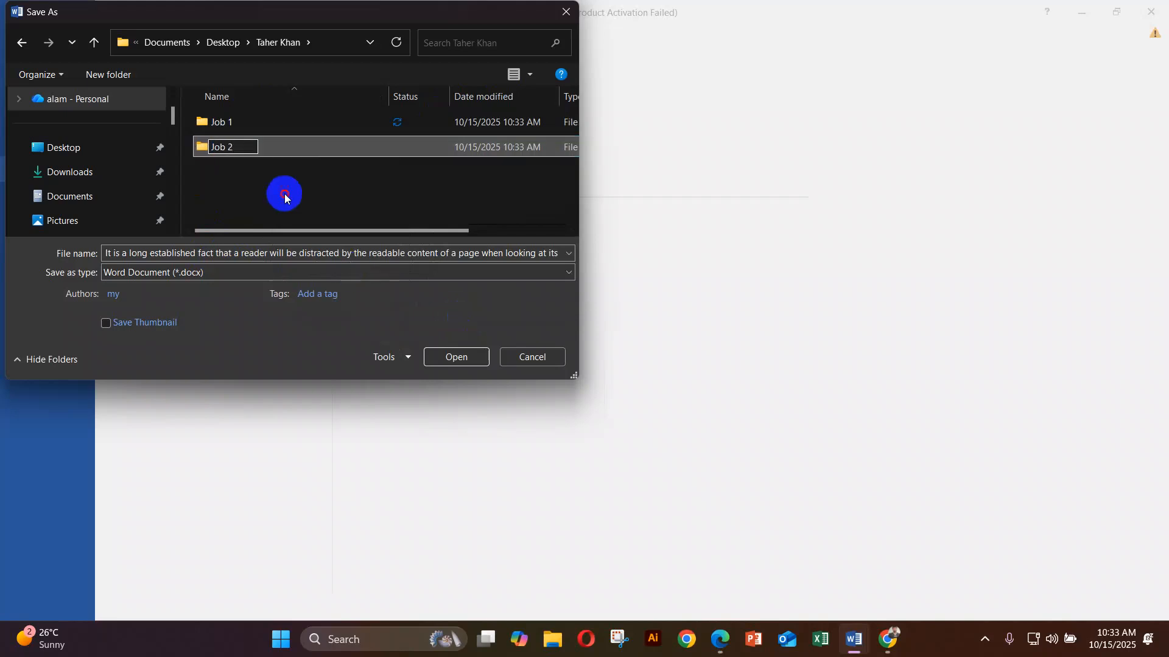
Step: Create a third subfolder named "Job 3" in the personal folder
{"action": "right_click", "coordinate": [287, 191]}
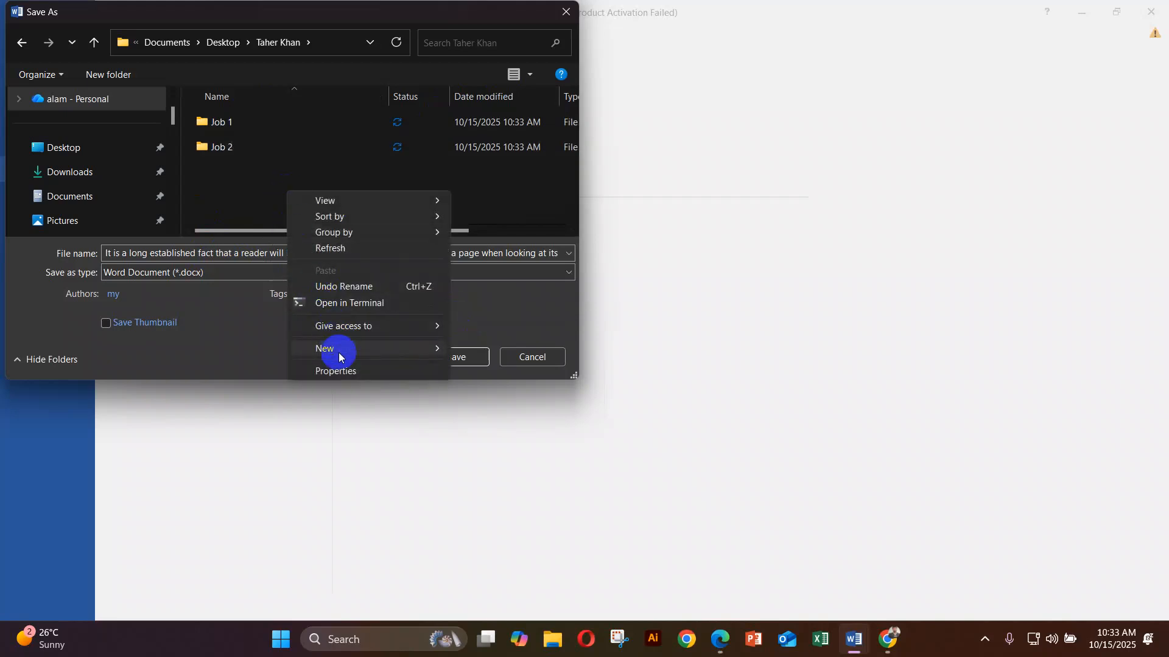
{"action": "mouse_move", "coordinate": [338, 352]}
{"action": "left_click", "coordinate": [465, 355]}
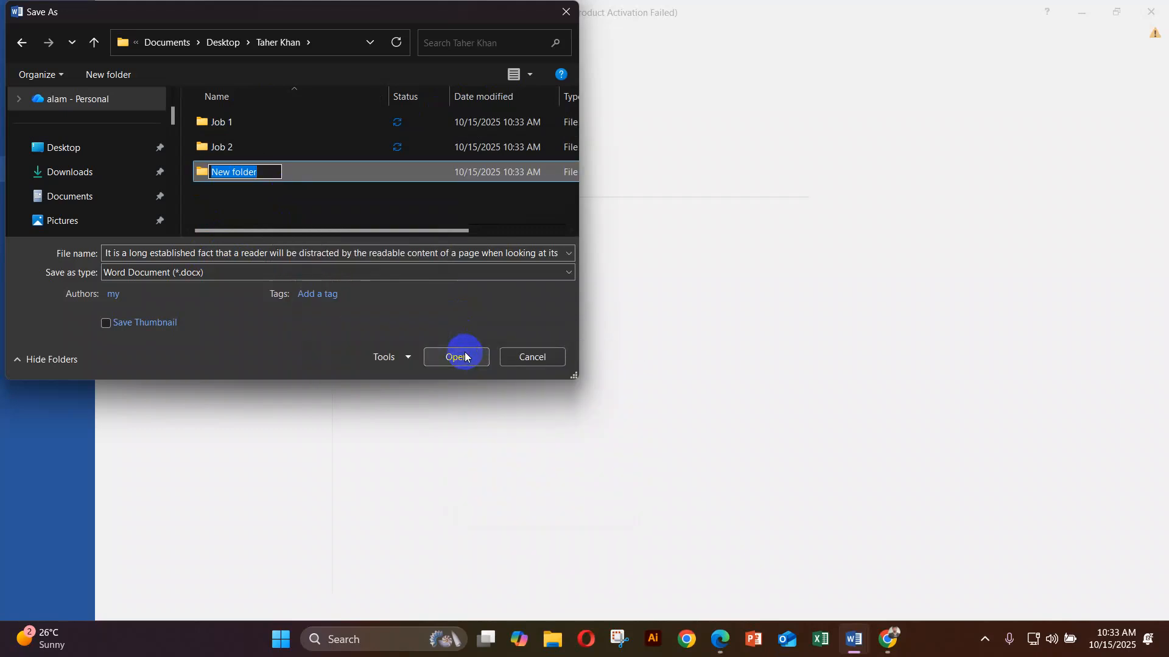
{"action": "type", "text": "Job"}
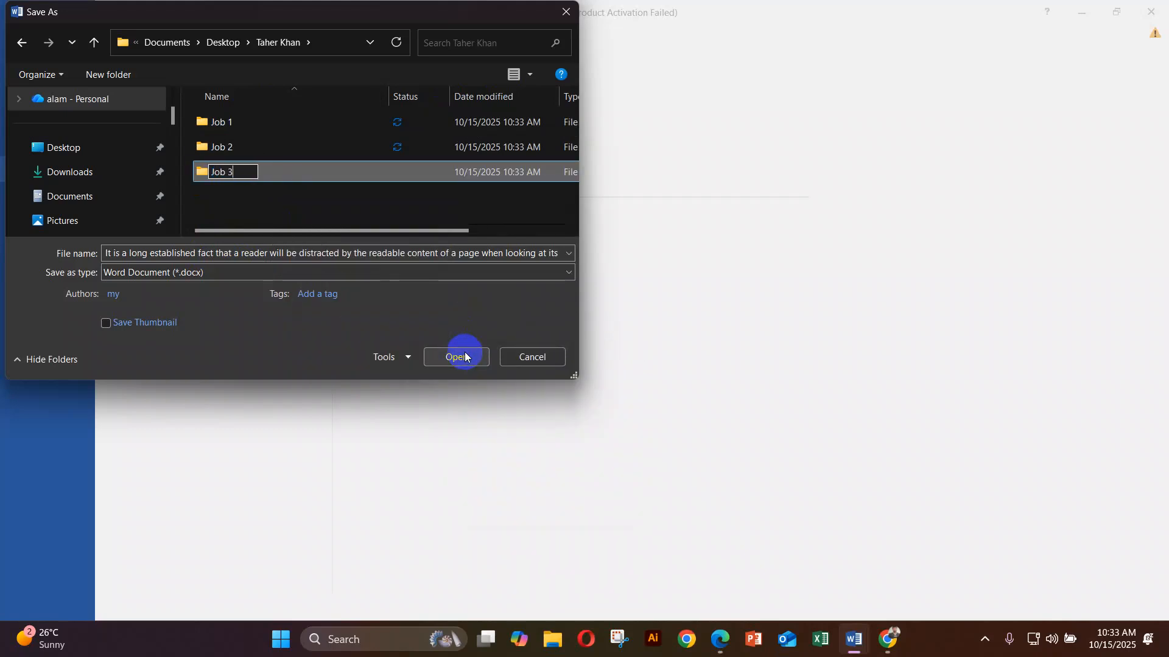
{"action": "type", "text": " 3"}
{"action": "left_click", "coordinate": [363, 208]}
Step: Create a fourth subfolder named "Job 4" in the personal folder
{"action": "right_click", "coordinate": [363, 208]}
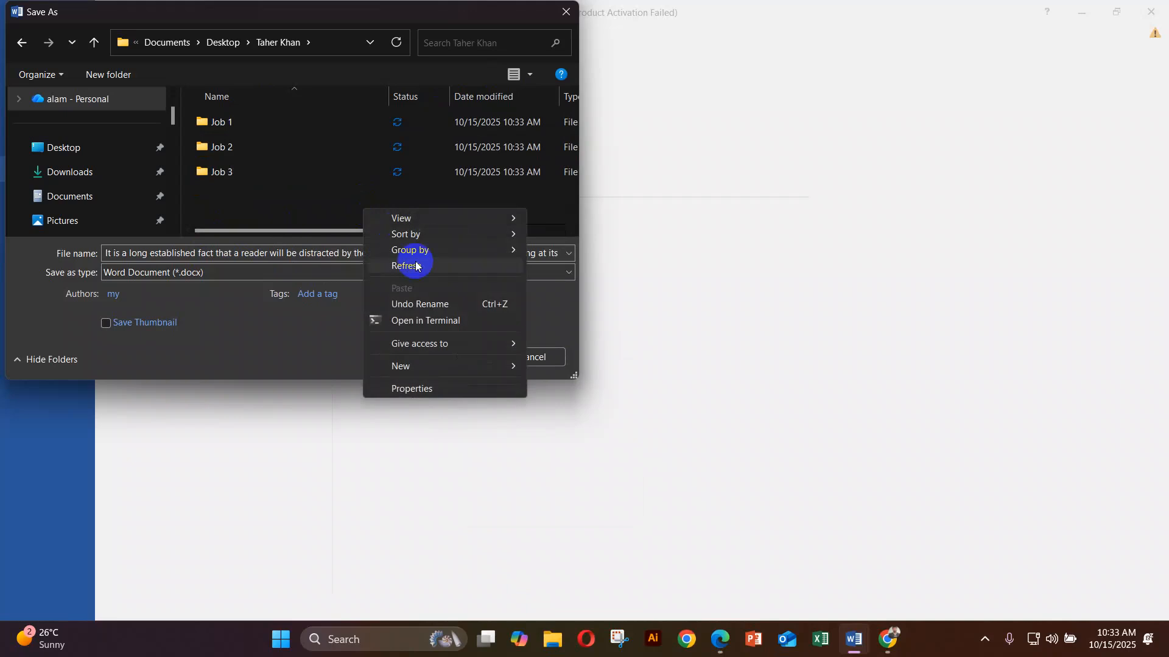
{"action": "mouse_move", "coordinate": [438, 365]}
{"action": "left_click", "coordinate": [562, 367]}
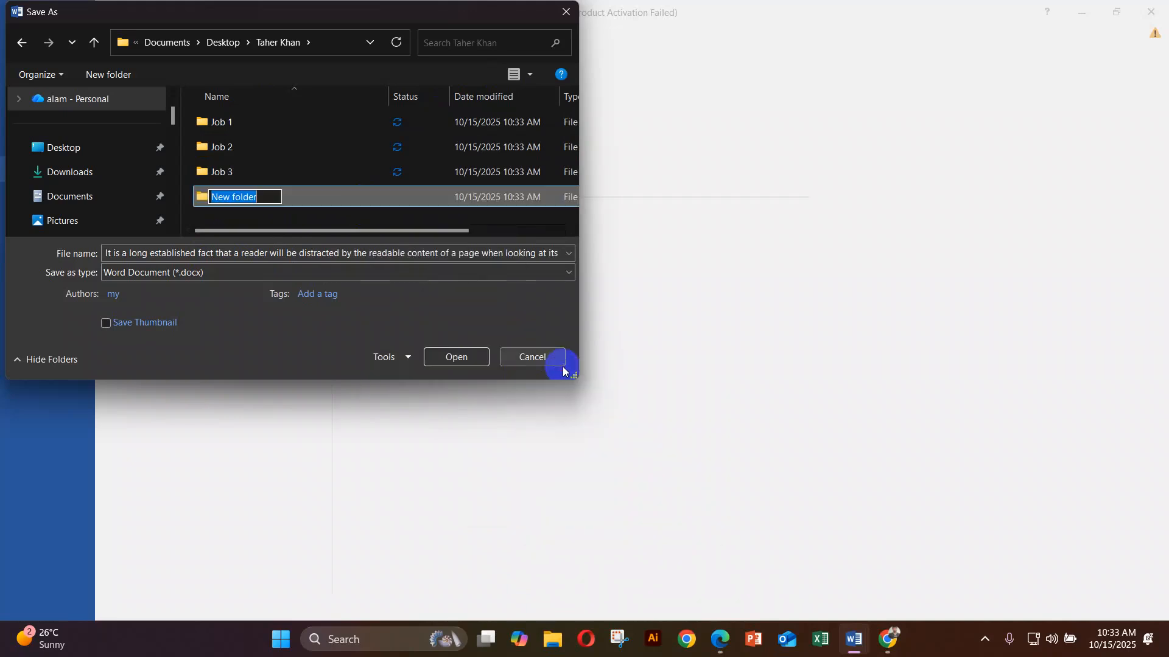
{"action": "type", "text": "Job 4"}
{"action": "left_click", "coordinate": [334, 219]}
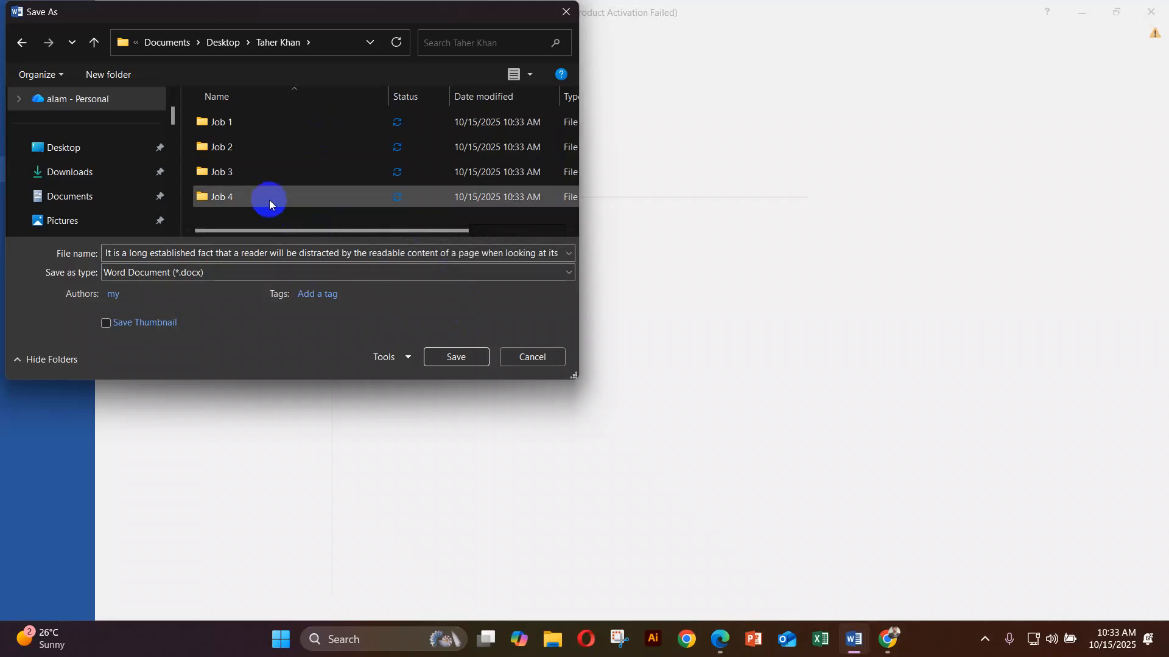
Step: Save the document in the "Job 1" folder under the file name "Word"
{"action": "double_click", "coordinate": [239, 126]}
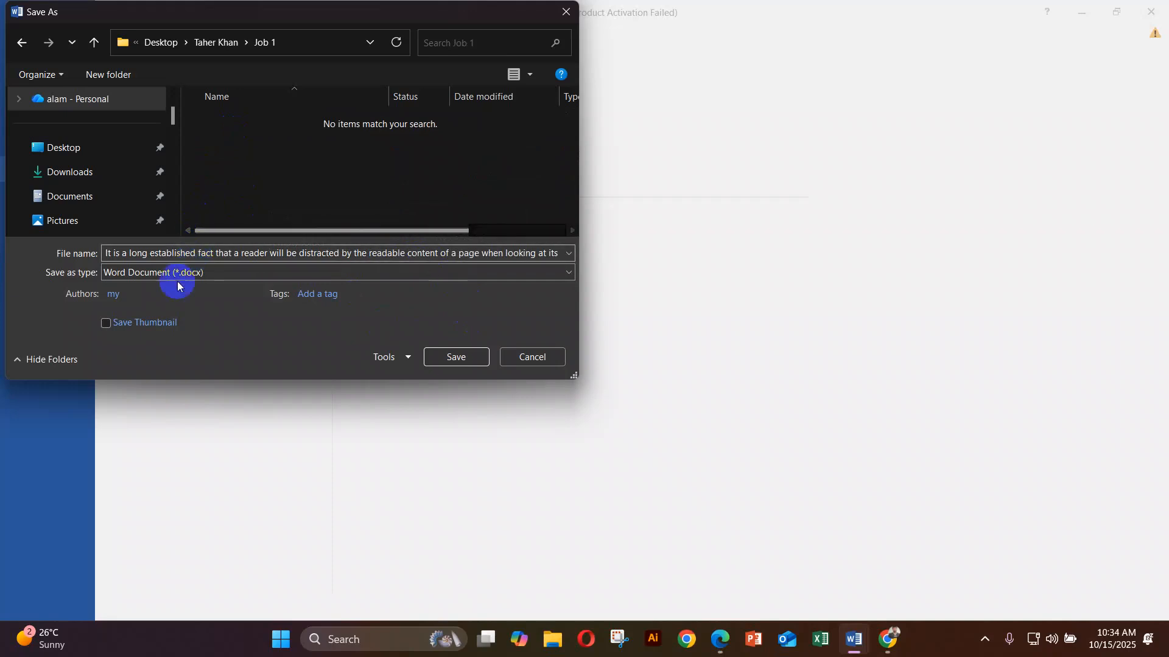
{"action": "double_click", "coordinate": [184, 254]}
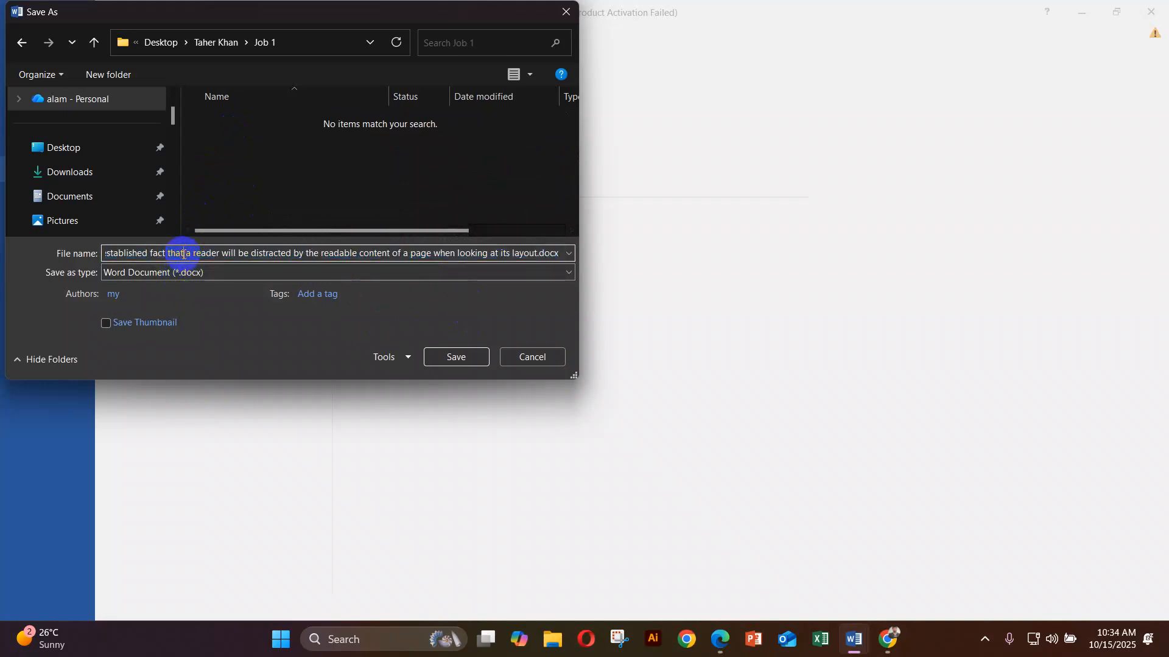
{"action": "key", "text": "ctrl+a"}
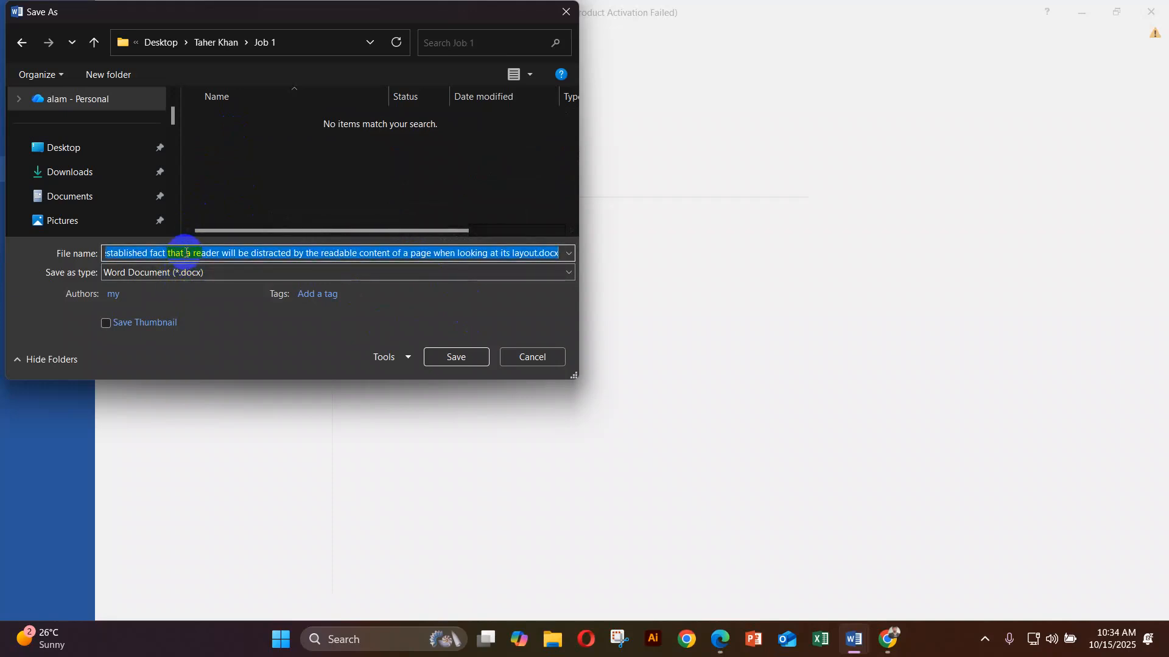
{"action": "type", "text": "Word"}
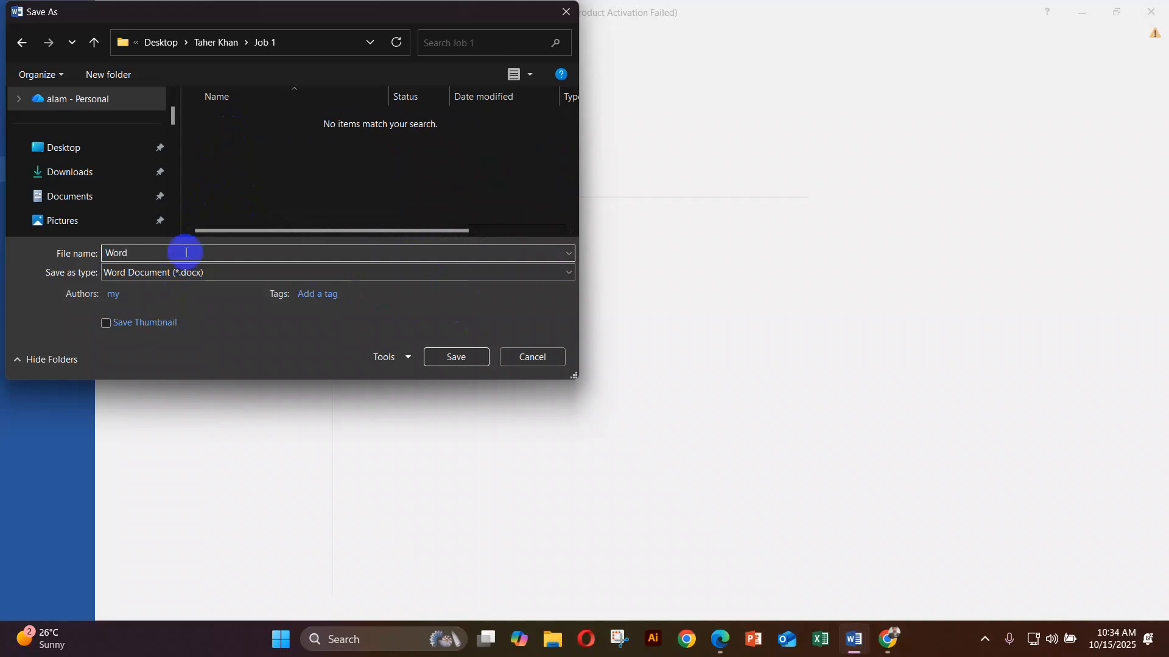
{"action": "left_click", "coordinate": [458, 357]}
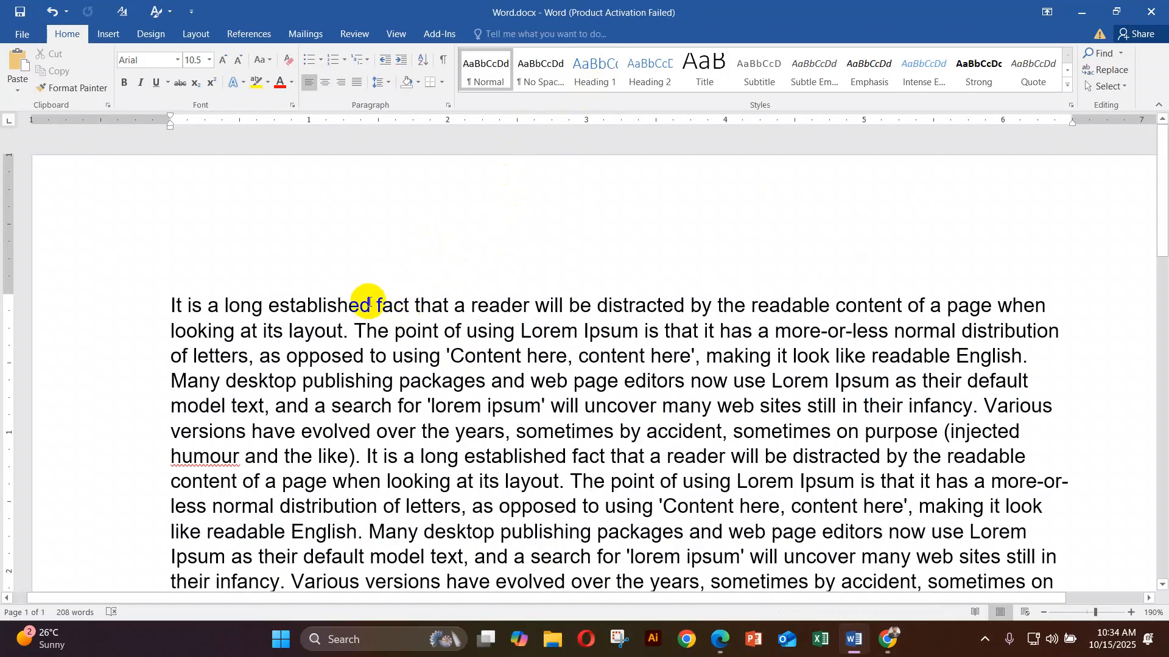
Step: Consult the page layout instructions in Document3 and set Word.docx to A4 paper size with Portrait orientation
{"action": "scroll", "coordinate": [545, 293], "scroll_direction": "down", "scroll_amount": 2}
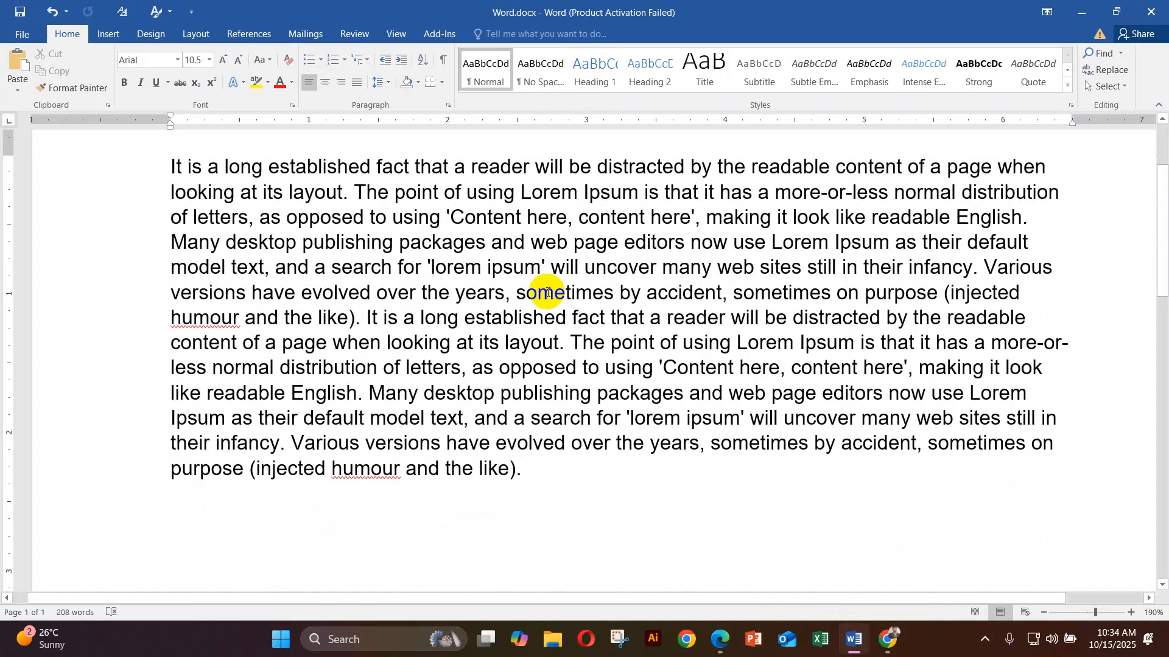
{"action": "mouse_move", "coordinate": [855, 638]}
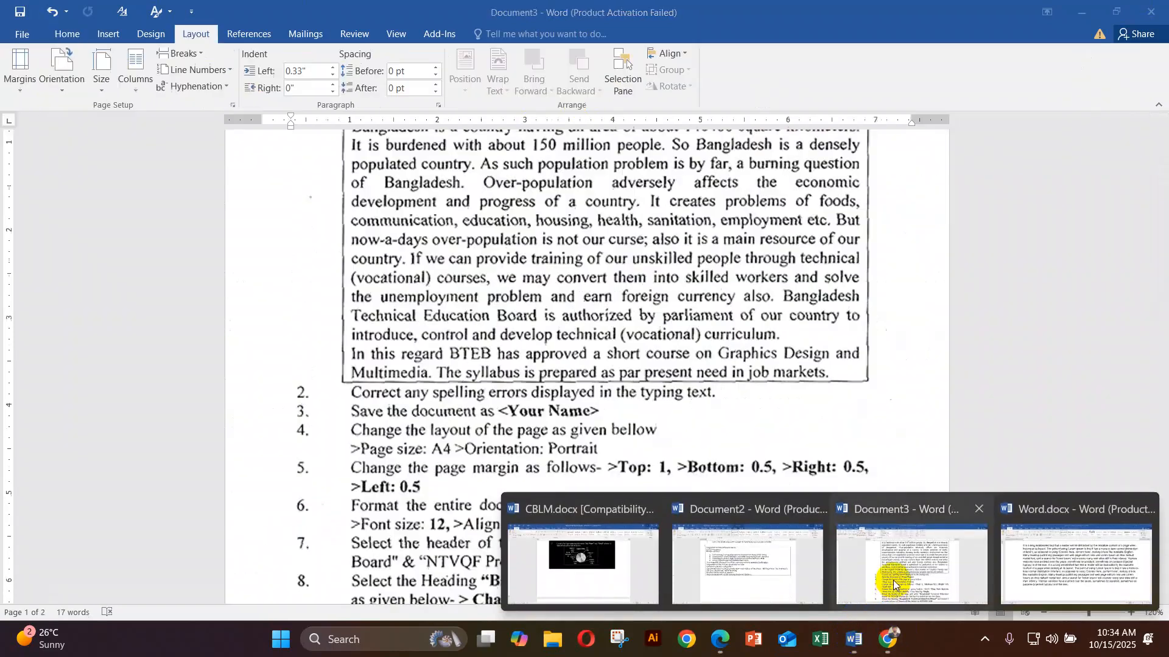
{"action": "left_click", "coordinate": [893, 579]}
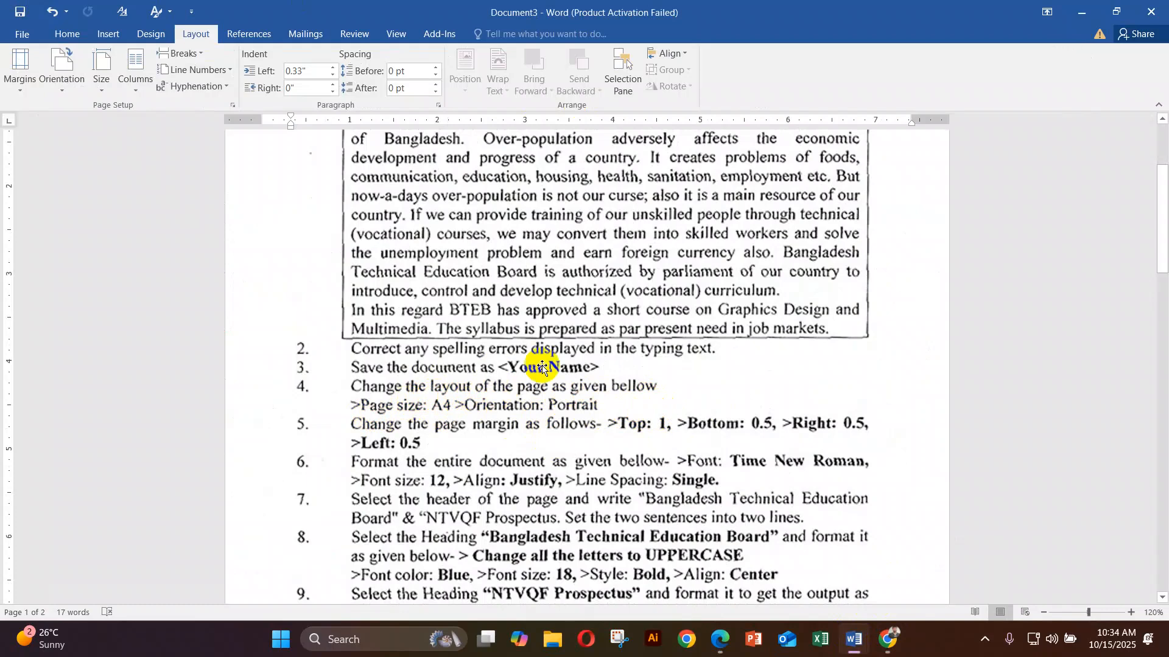
{"action": "scroll", "coordinate": [682, 373], "scroll_direction": "down", "scroll_amount": 1}
{"action": "scroll", "coordinate": [682, 372], "scroll_direction": "down", "scroll_amount": 1}
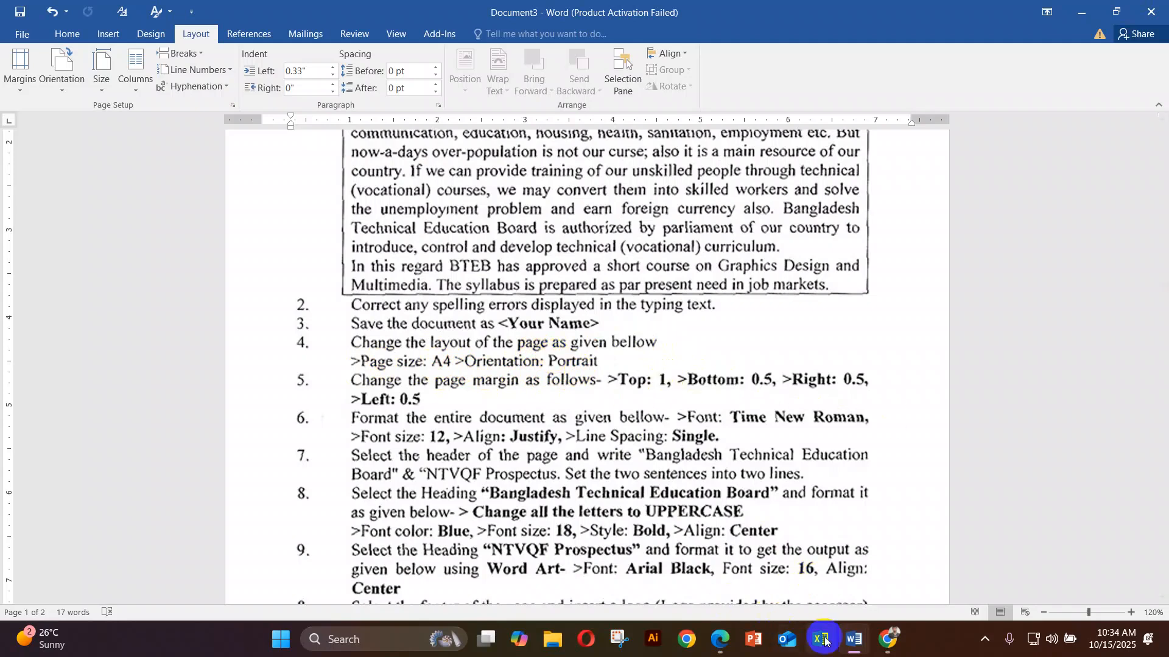
{"action": "mouse_move", "coordinate": [853, 639]}
{"action": "left_click", "coordinate": [1018, 561]}
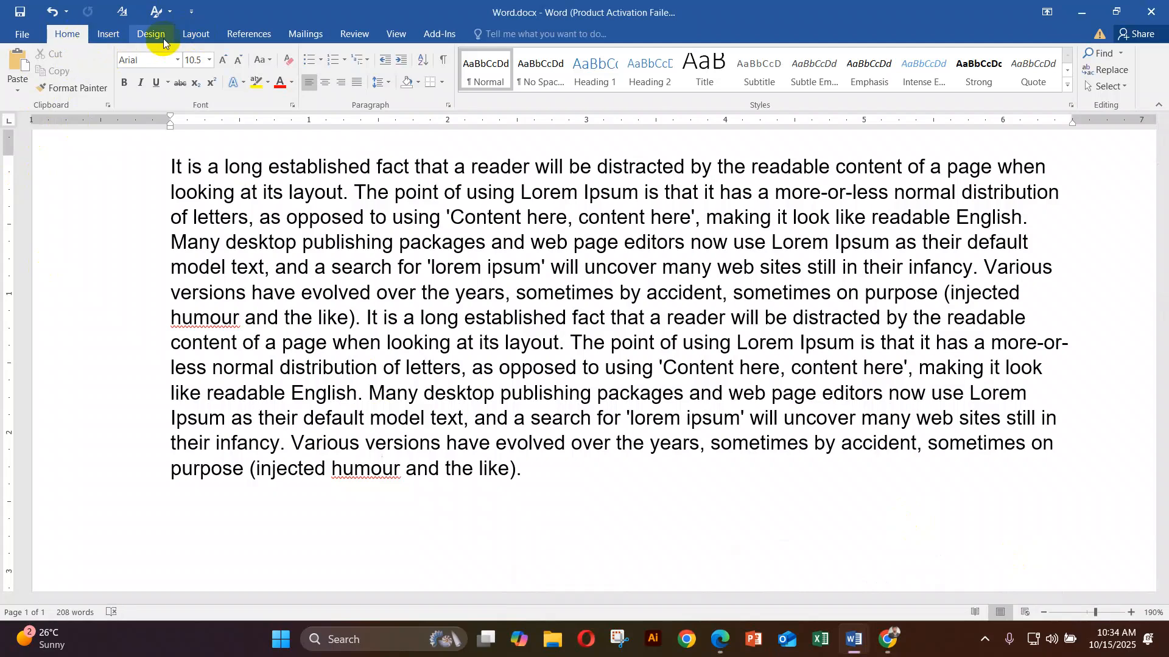
{"action": "left_click", "coordinate": [185, 38]}
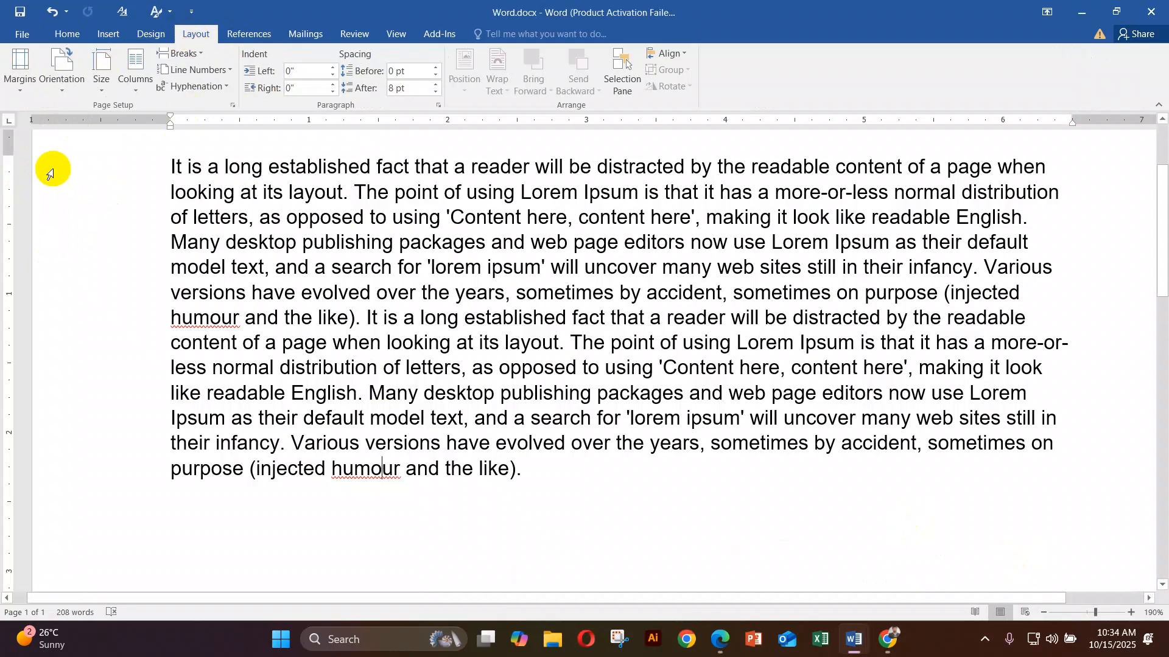
{"action": "left_click", "coordinate": [104, 89]}
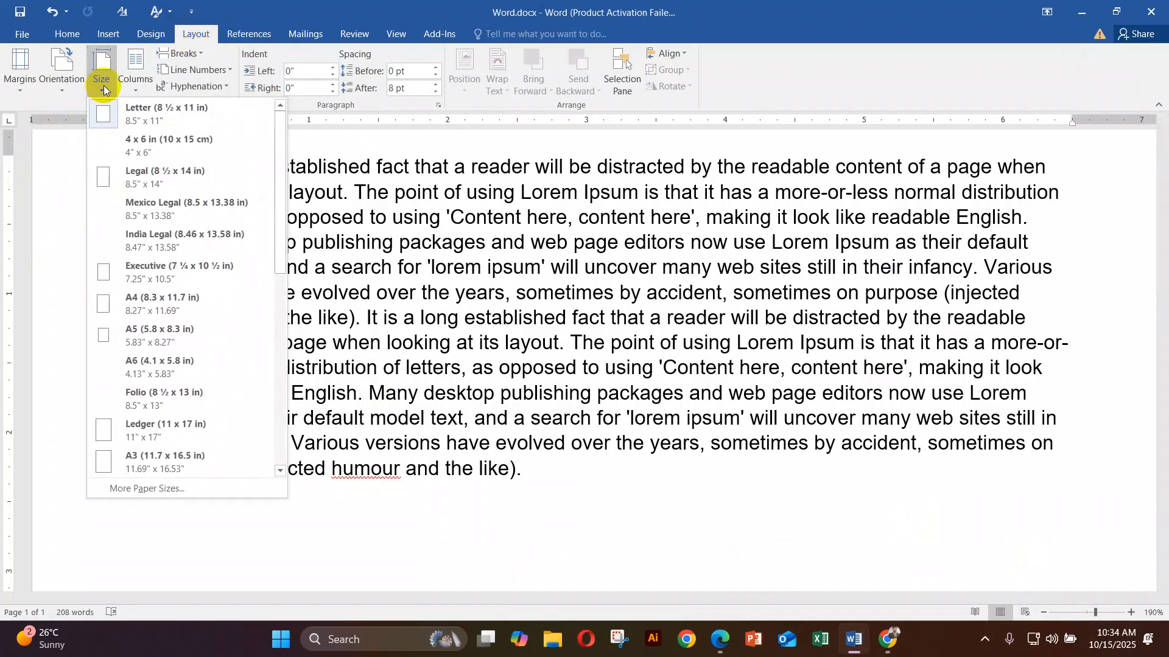
{"action": "left_click", "coordinate": [156, 307]}
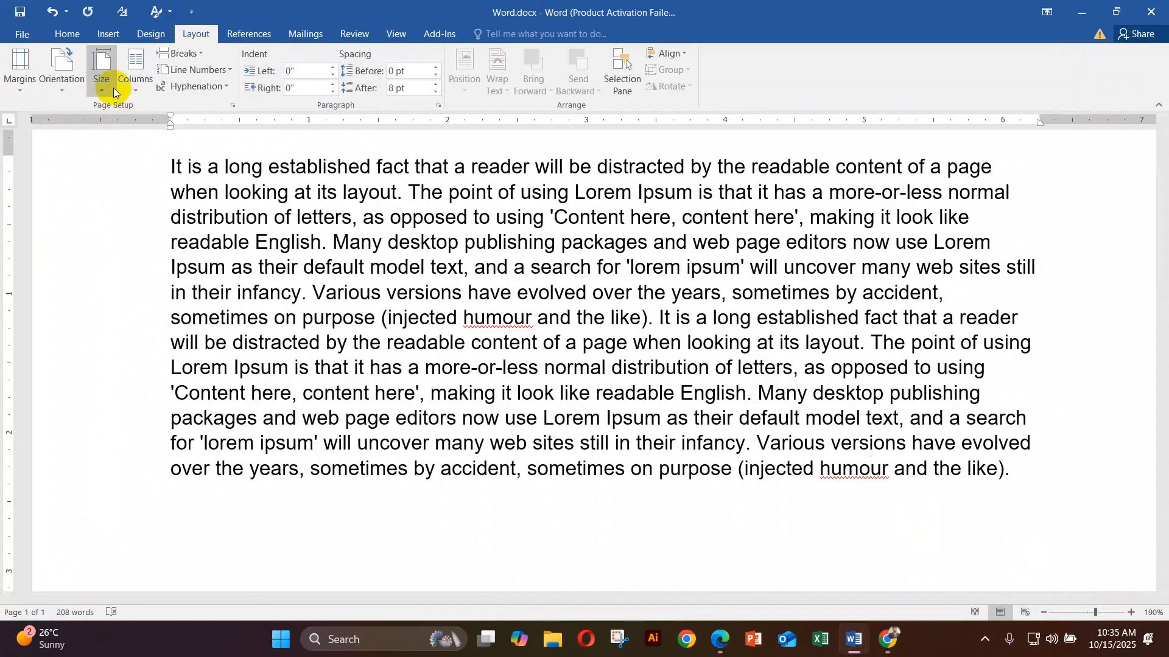
{"action": "left_click", "coordinate": [67, 90]}
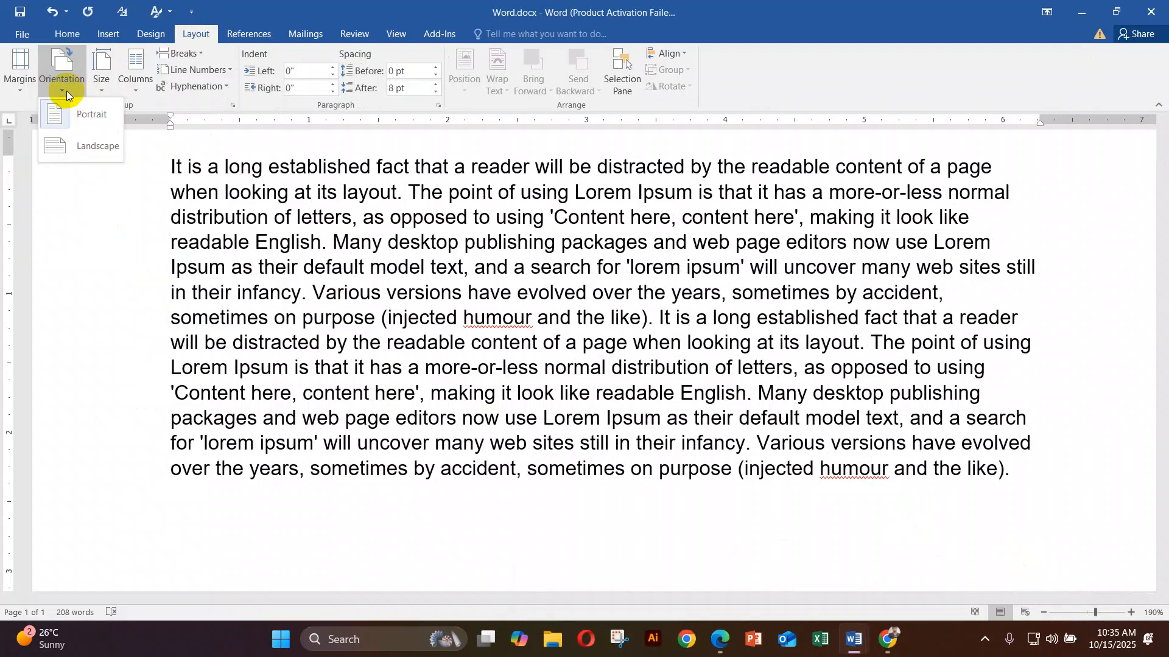
{"action": "left_click", "coordinate": [86, 118]}
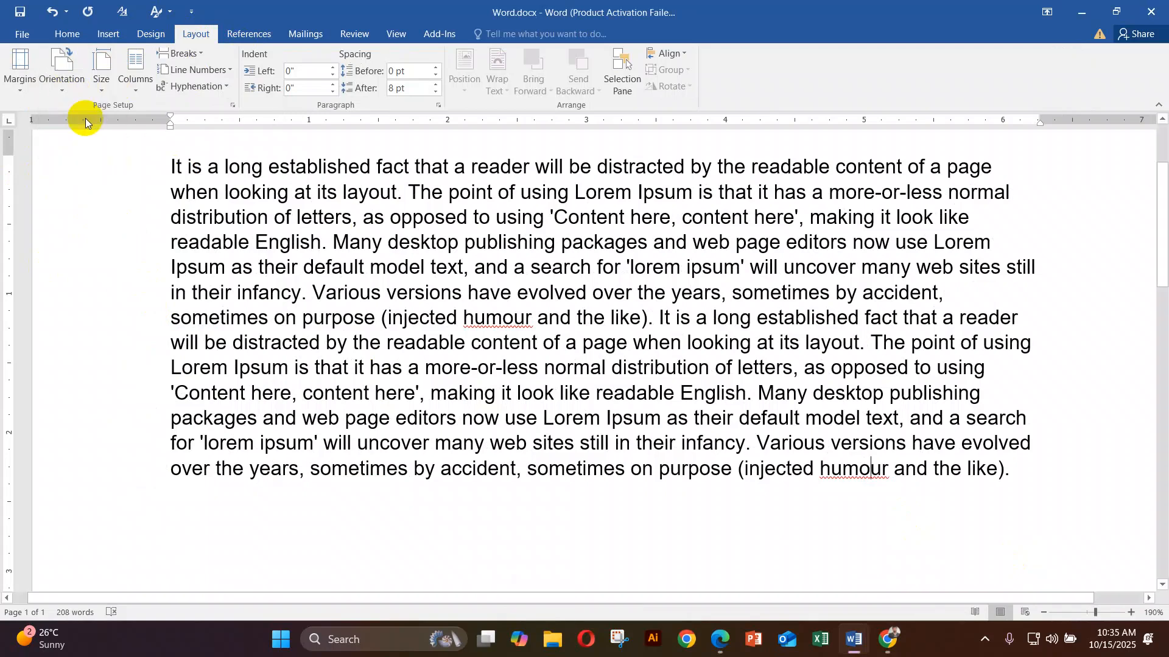
Step: Check the margin instructions in Document3 and set Word.docx's custom margins to top 1", bottom 0.5", left 0.5" and right 0.5"
{"action": "left_click", "coordinate": [858, 646]}
{"action": "left_click", "coordinate": [849, 542]}
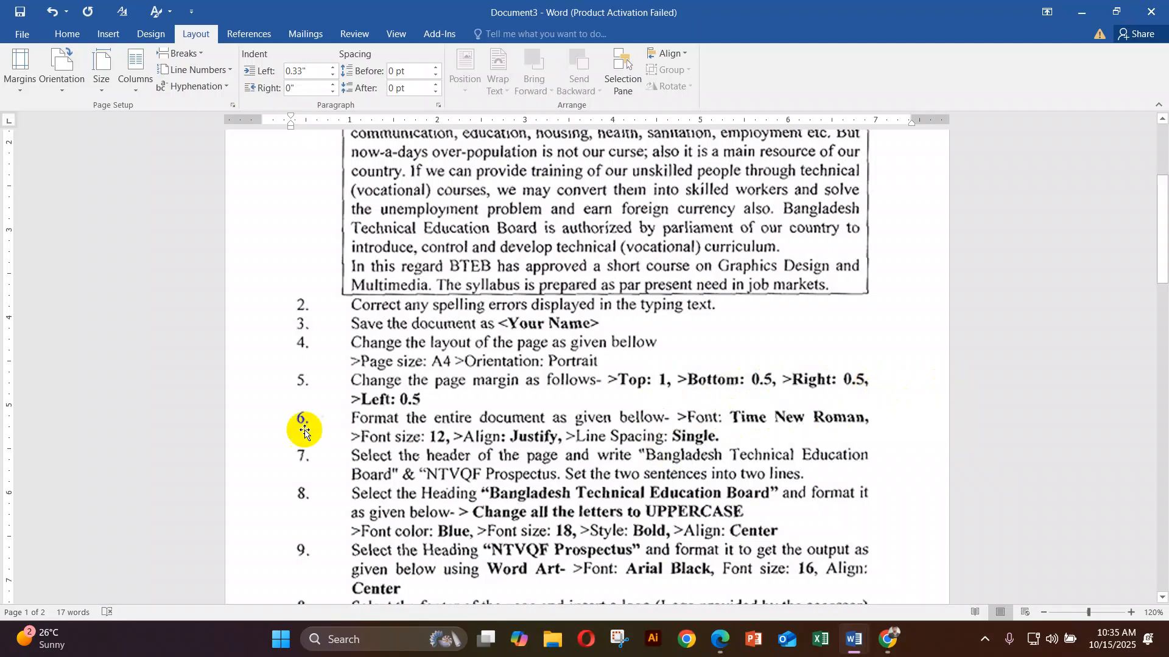
{"action": "mouse_move", "coordinate": [858, 637]}
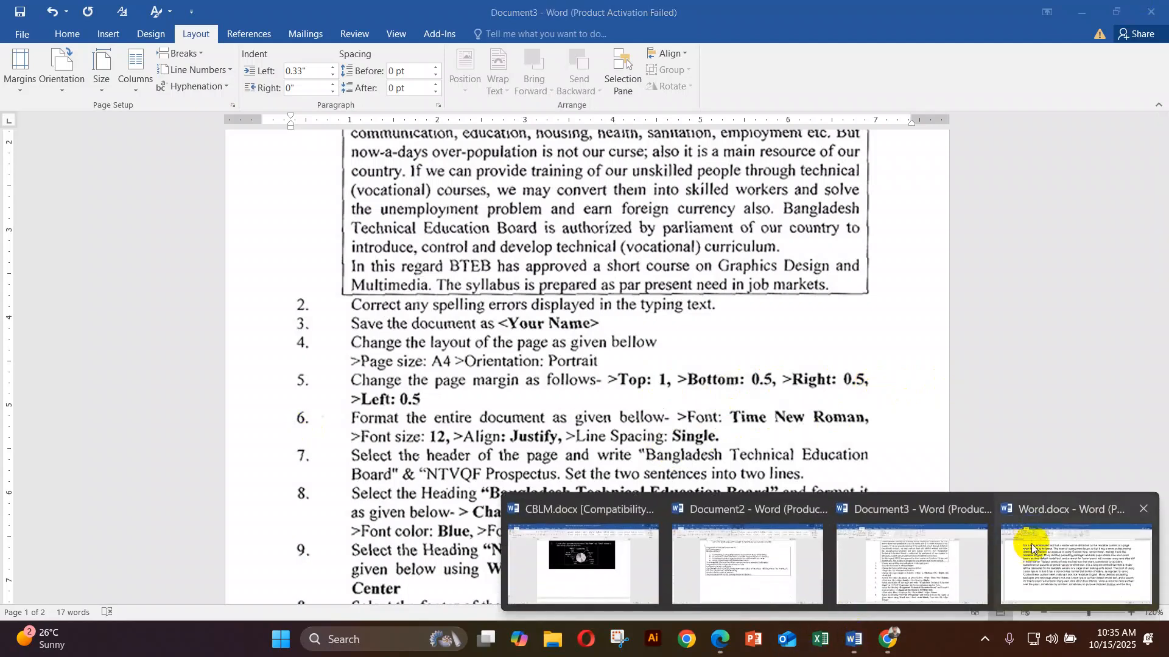
{"action": "left_click", "coordinate": [1034, 557]}
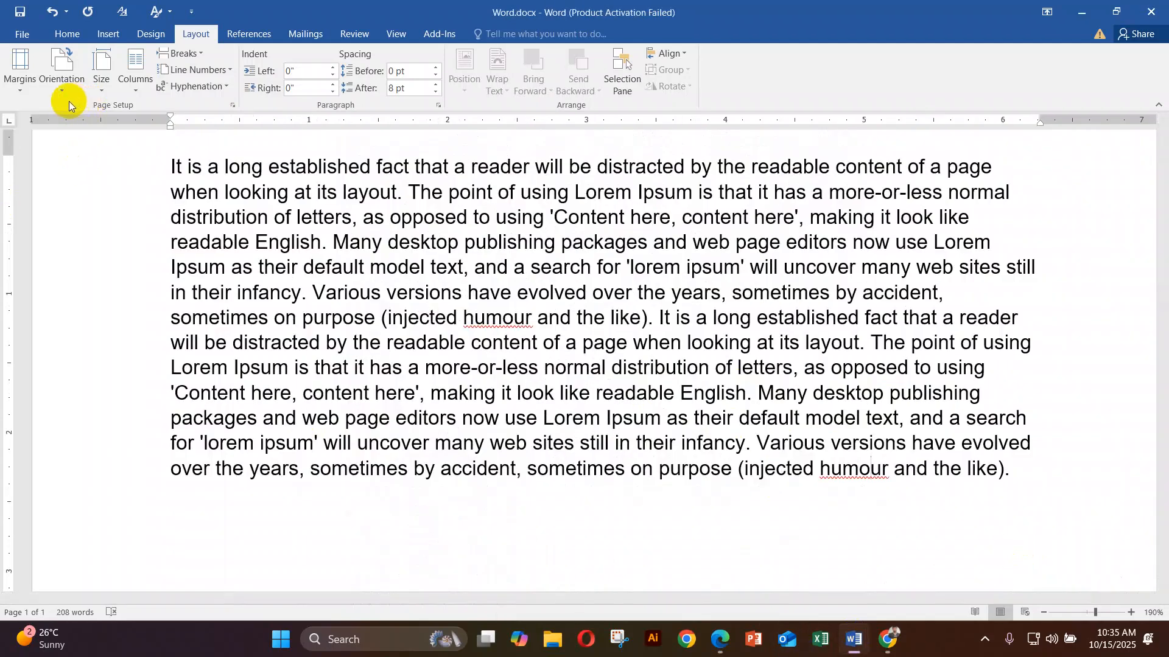
{"action": "left_click", "coordinate": [21, 83]}
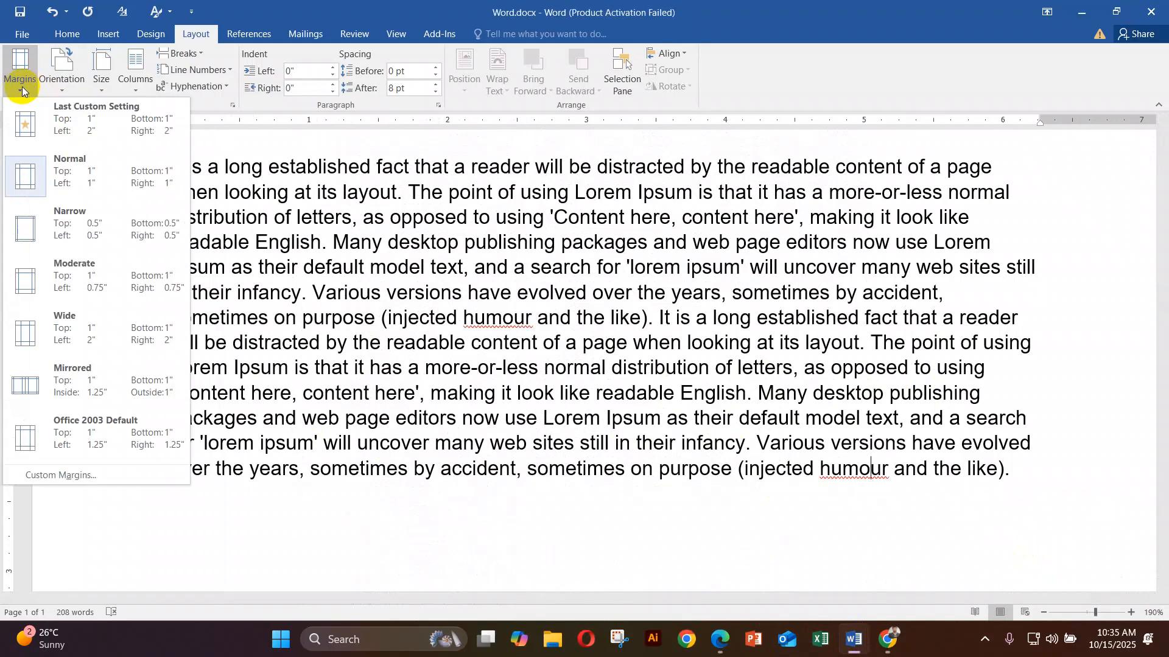
{"action": "left_click", "coordinate": [60, 475]}
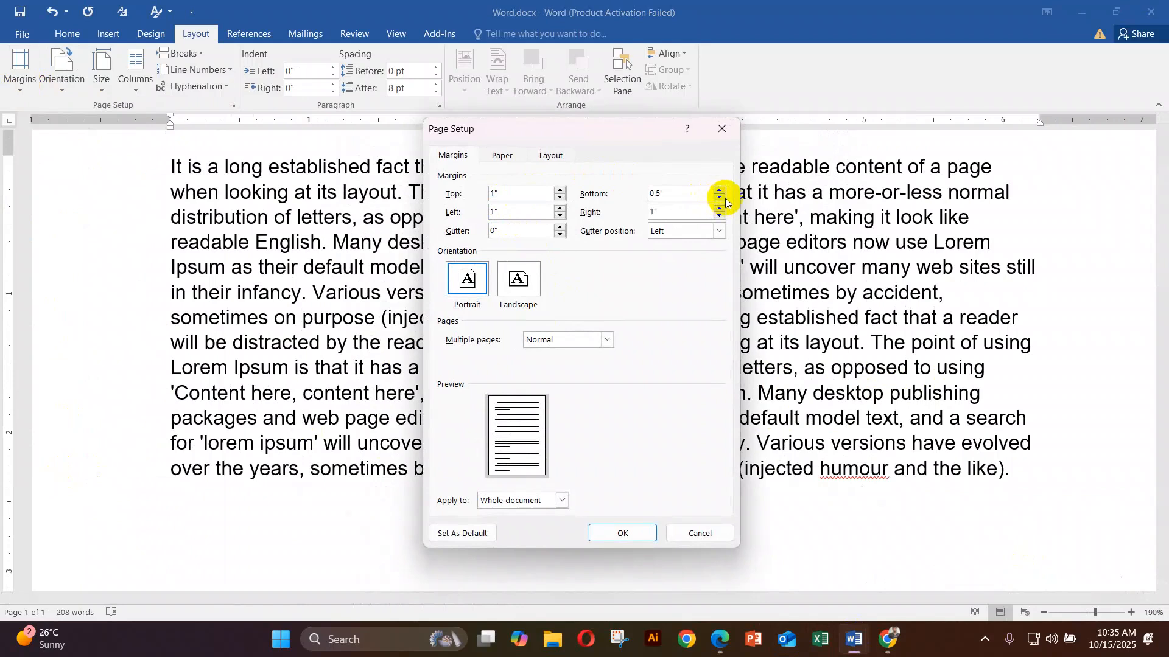
{"action": "left_click", "coordinate": [560, 218]}
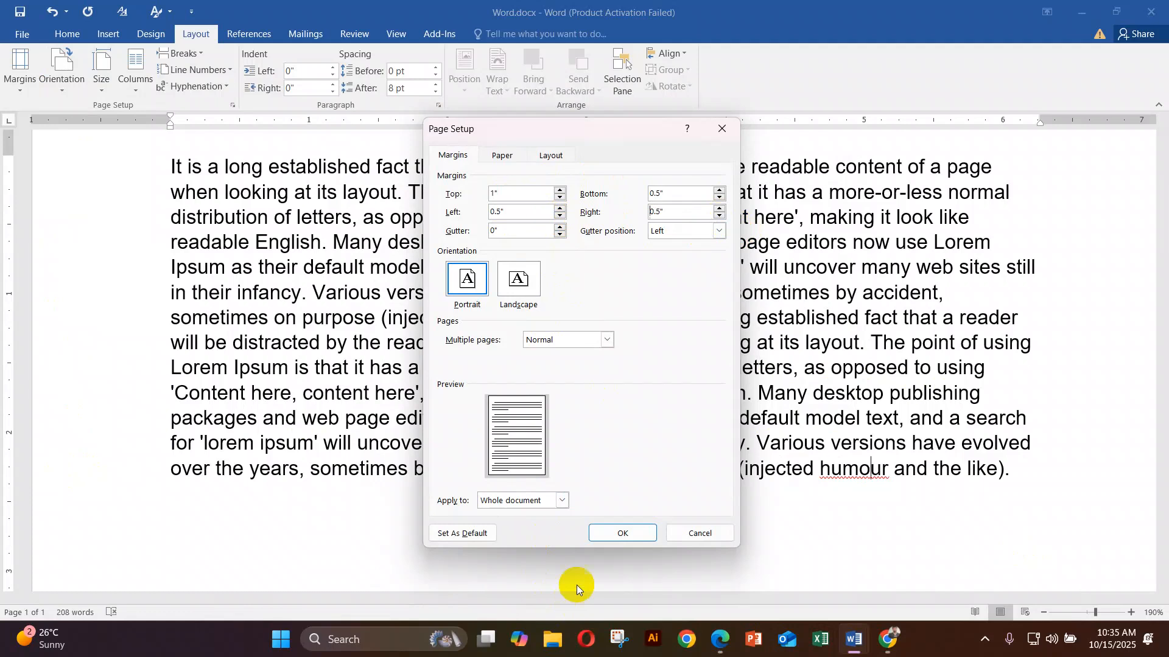
{"action": "left_click", "coordinate": [619, 544]}
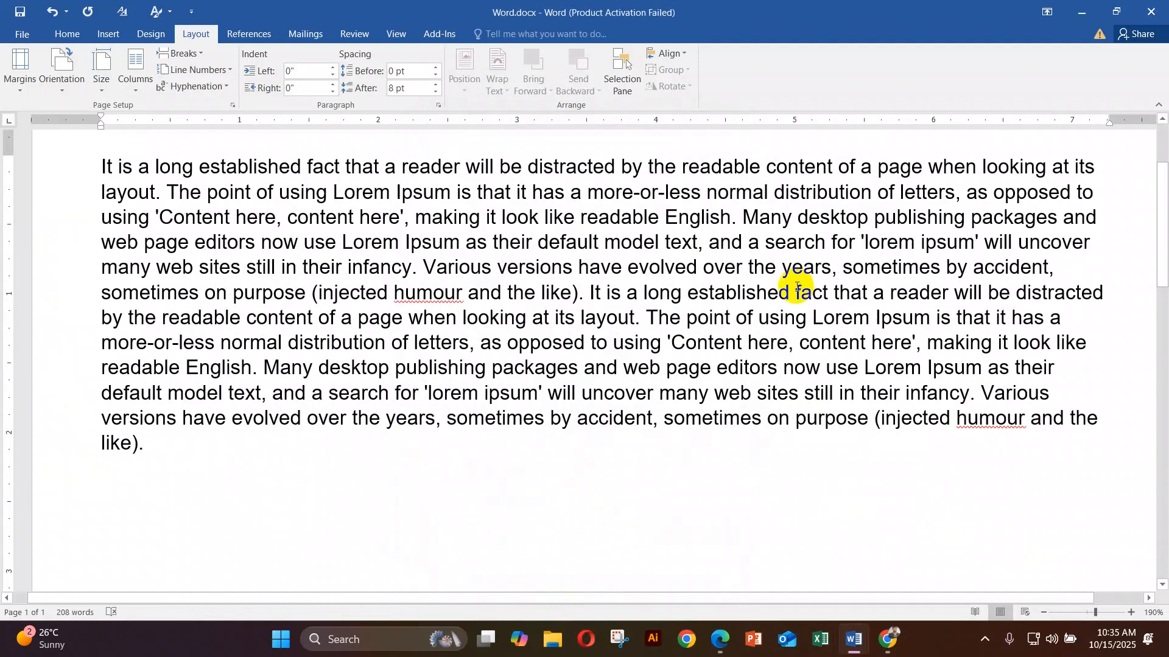
Step: Review the formatting instructions in Document3 and change the font of all text in Word.docx to Times New Roman
{"action": "mouse_move", "coordinate": [853, 615]}
{"action": "left_click", "coordinate": [913, 572]}
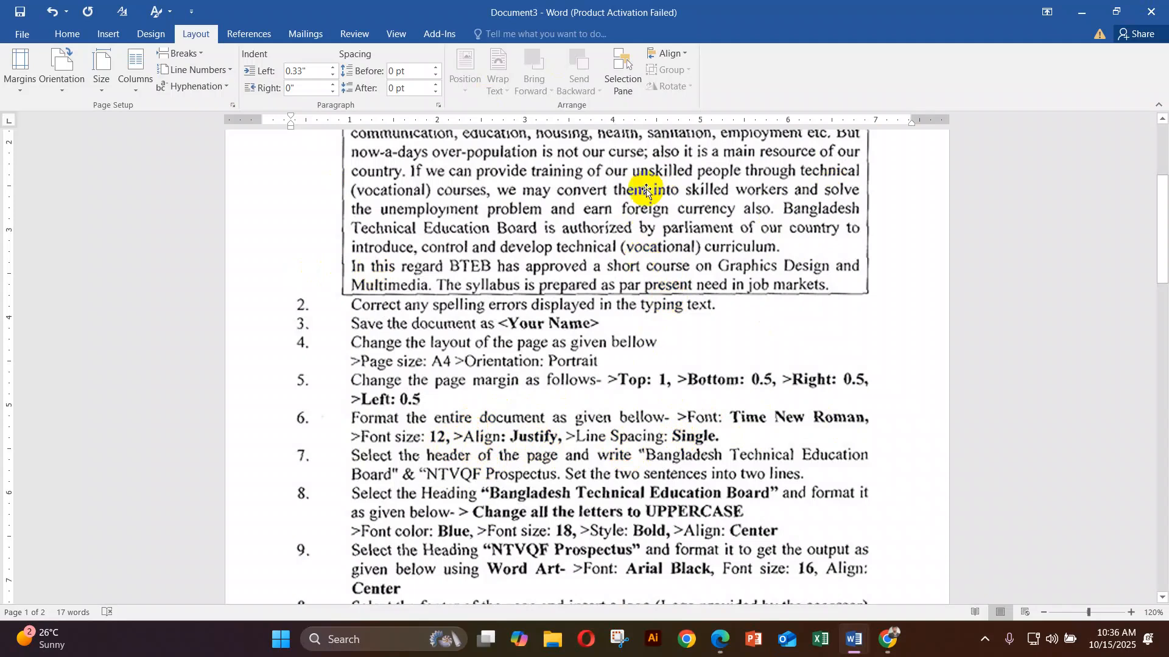
{"action": "left_click", "coordinate": [855, 639]}
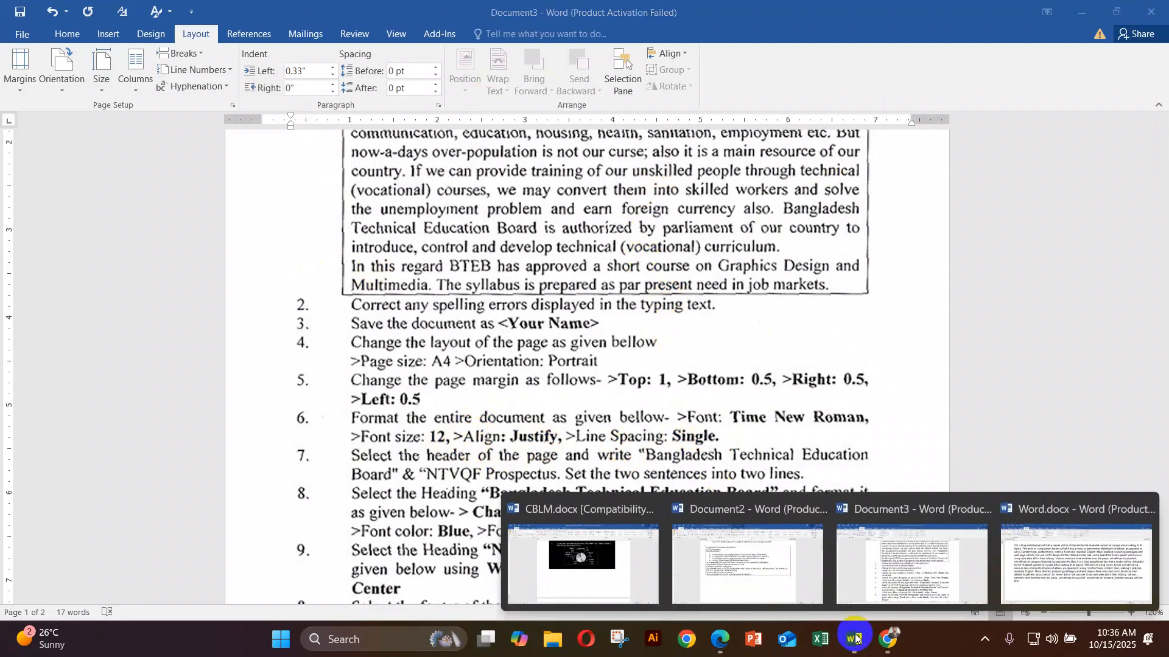
{"action": "left_click", "coordinate": [1071, 563]}
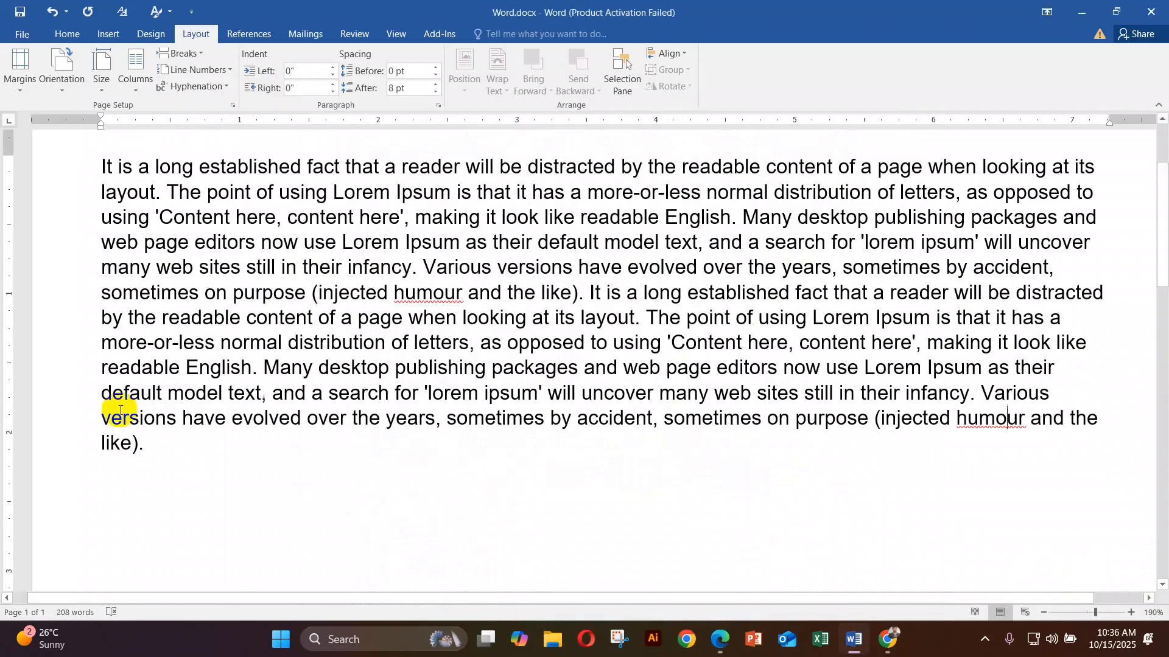
{"action": "key", "text": "ctrl+a"}
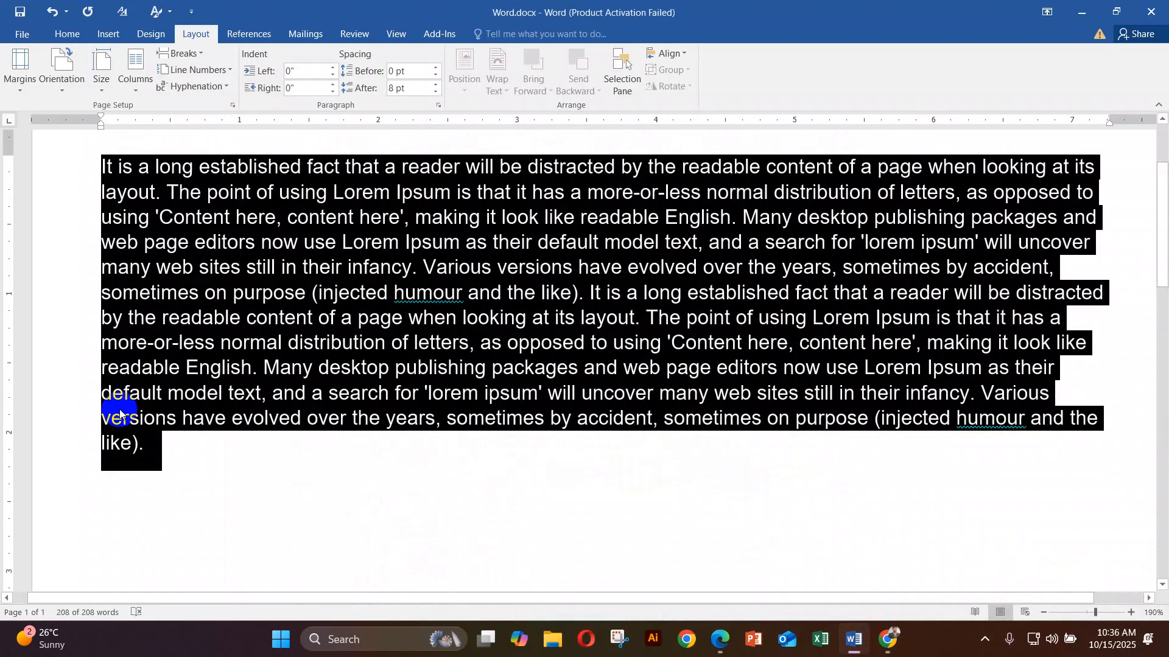
{"action": "scroll", "coordinate": [120, 402], "scroll_direction": "up", "scroll_amount": 3}
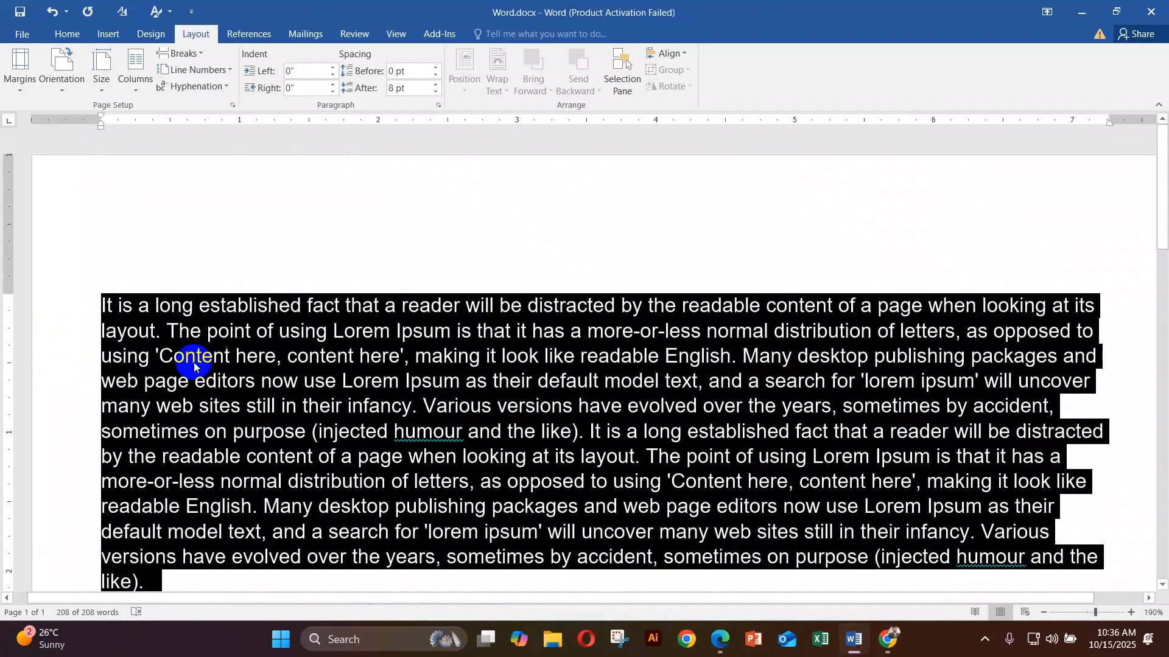
{"action": "left_click", "coordinate": [65, 35]}
{"action": "left_click", "coordinate": [160, 63]}
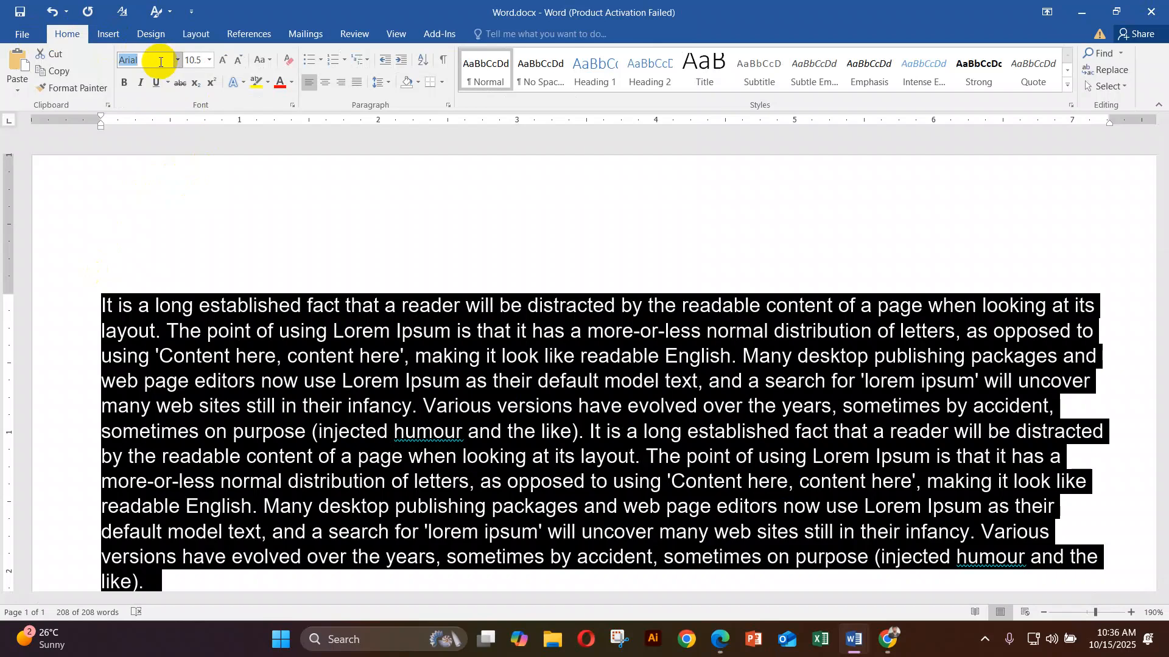
{"action": "type", "text": "Times"}
{"action": "key", "text": "Return"}
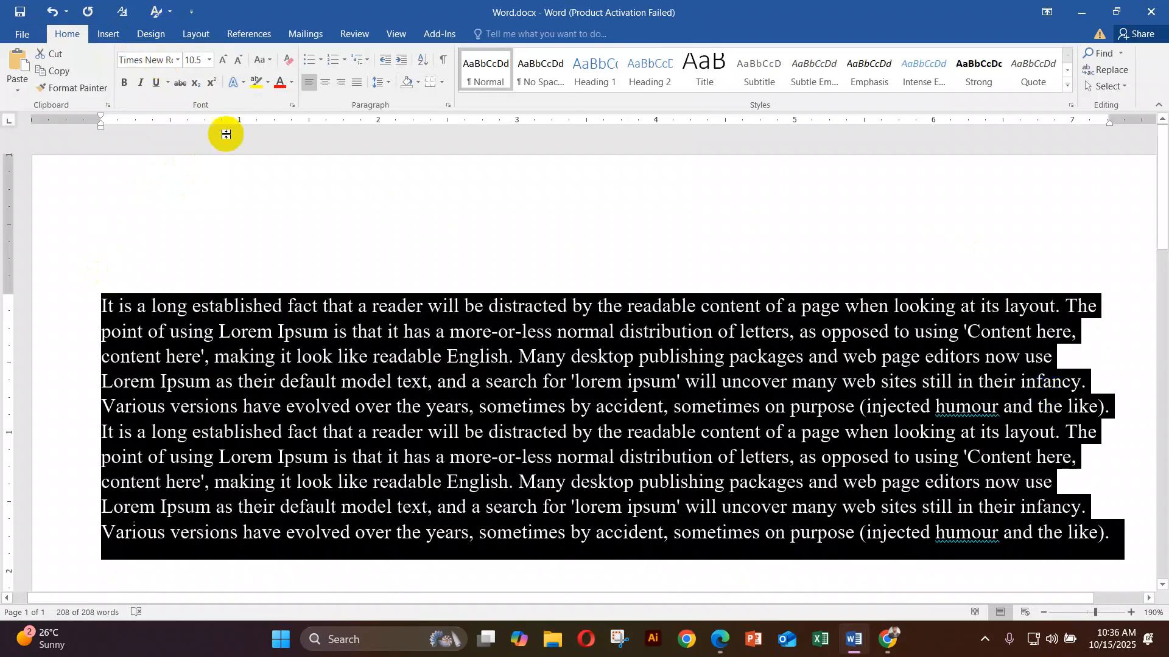
Step: Set the font size of the whole text to 12 and justify its alignment
{"action": "left_click", "coordinate": [194, 64]}
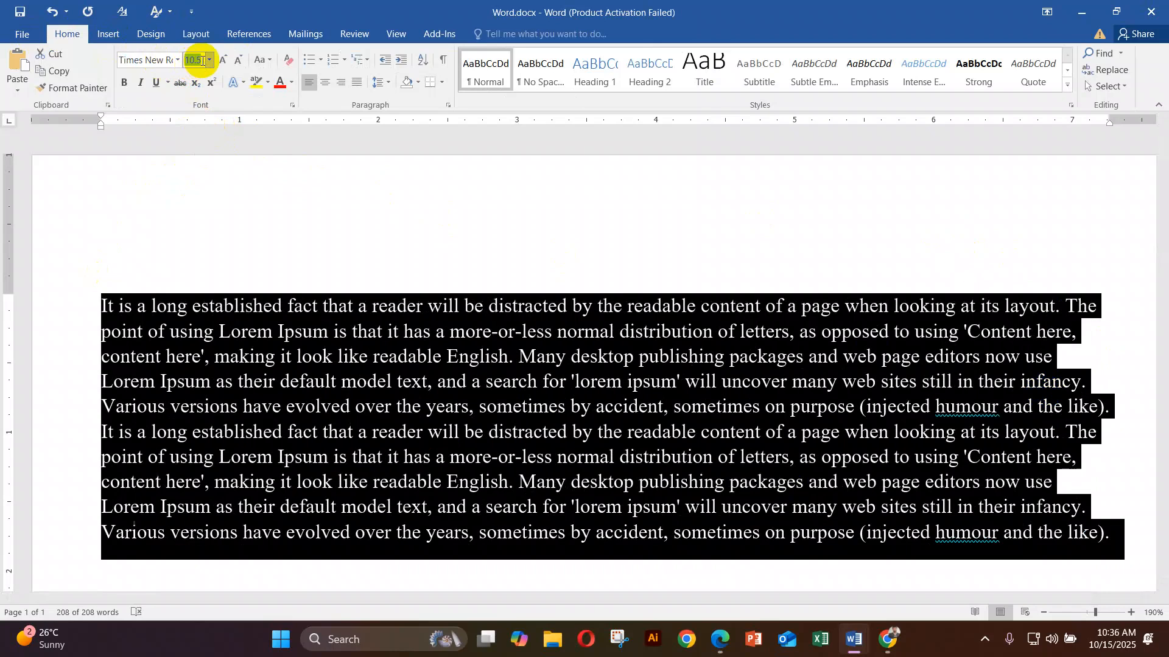
{"action": "type", "text": "12"}
{"action": "key", "text": "Return"}
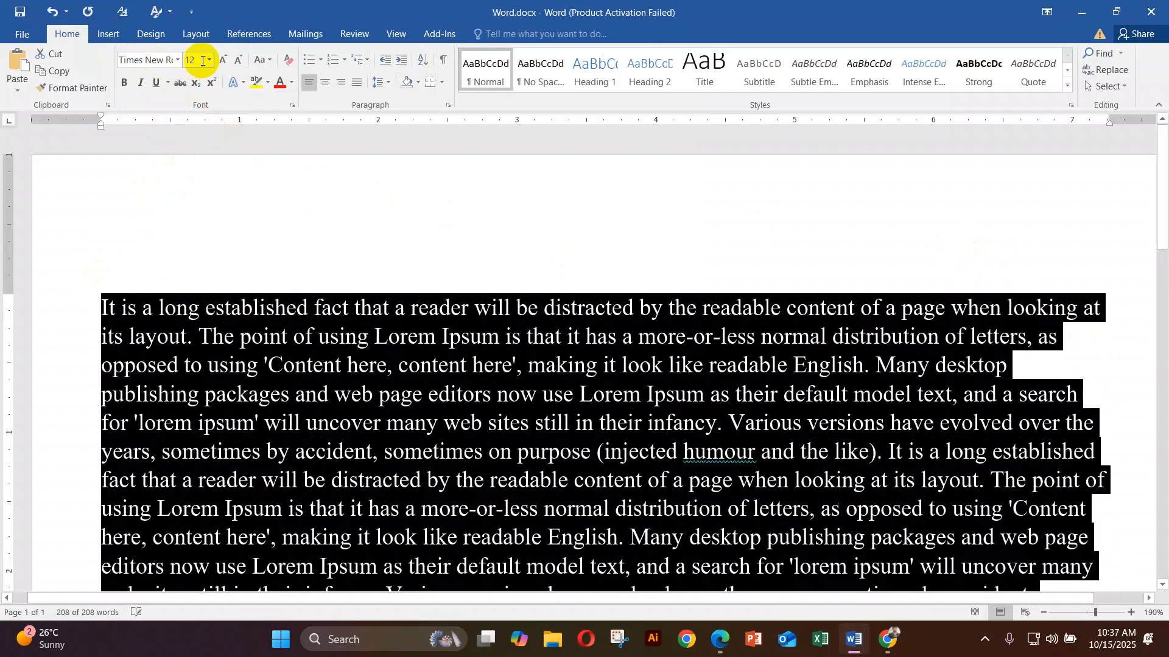
{"action": "left_click", "coordinate": [355, 86]}
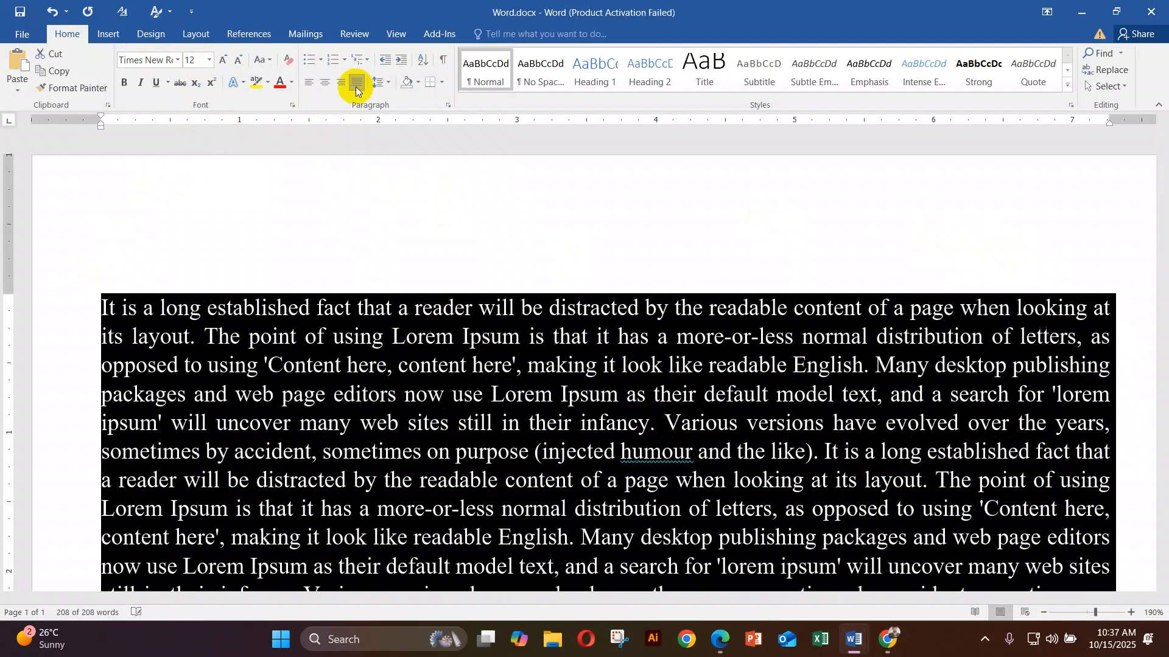
{"action": "scroll", "coordinate": [603, 311], "scroll_direction": "down", "scroll_amount": 4}
{"action": "scroll", "coordinate": [603, 311], "scroll_direction": "up", "scroll_amount": 2}
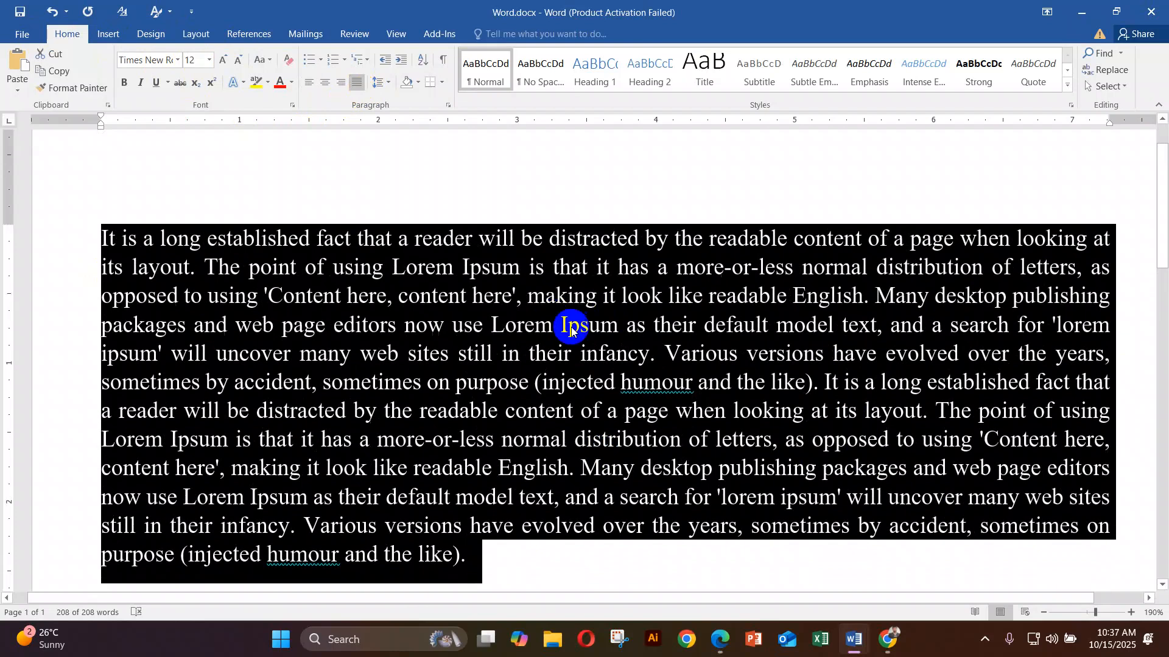
{"action": "scroll", "coordinate": [334, 268], "scroll_direction": "up", "scroll_amount": 1}
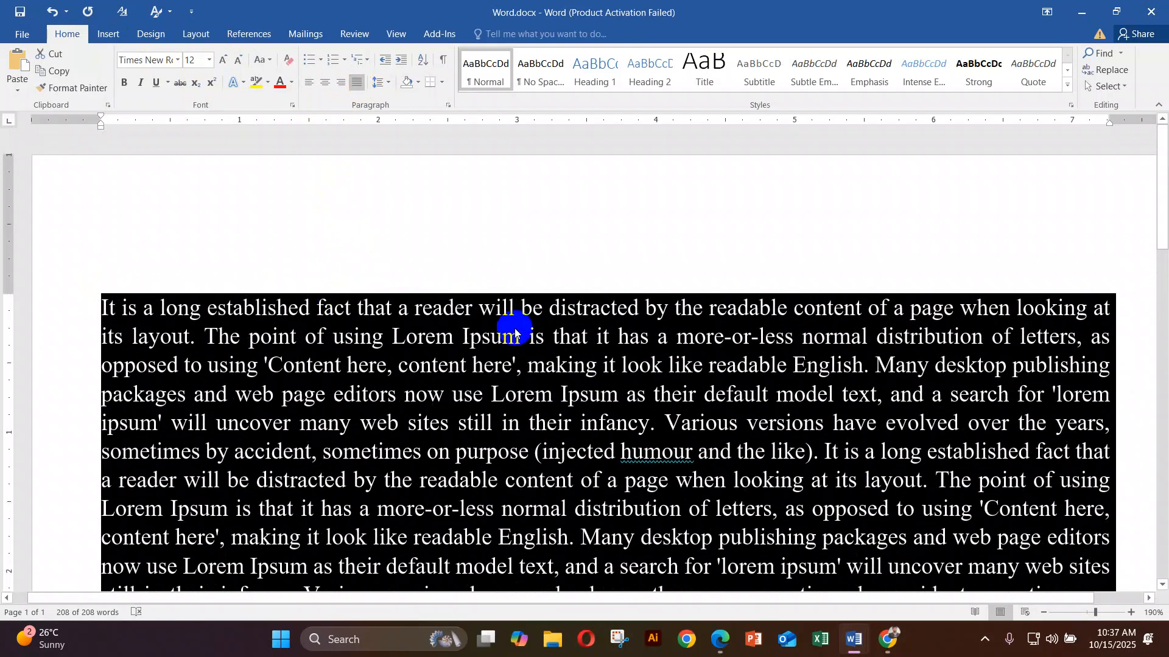
{"action": "left_click", "coordinate": [387, 88]}
{"action": "left_click", "coordinate": [388, 87]}
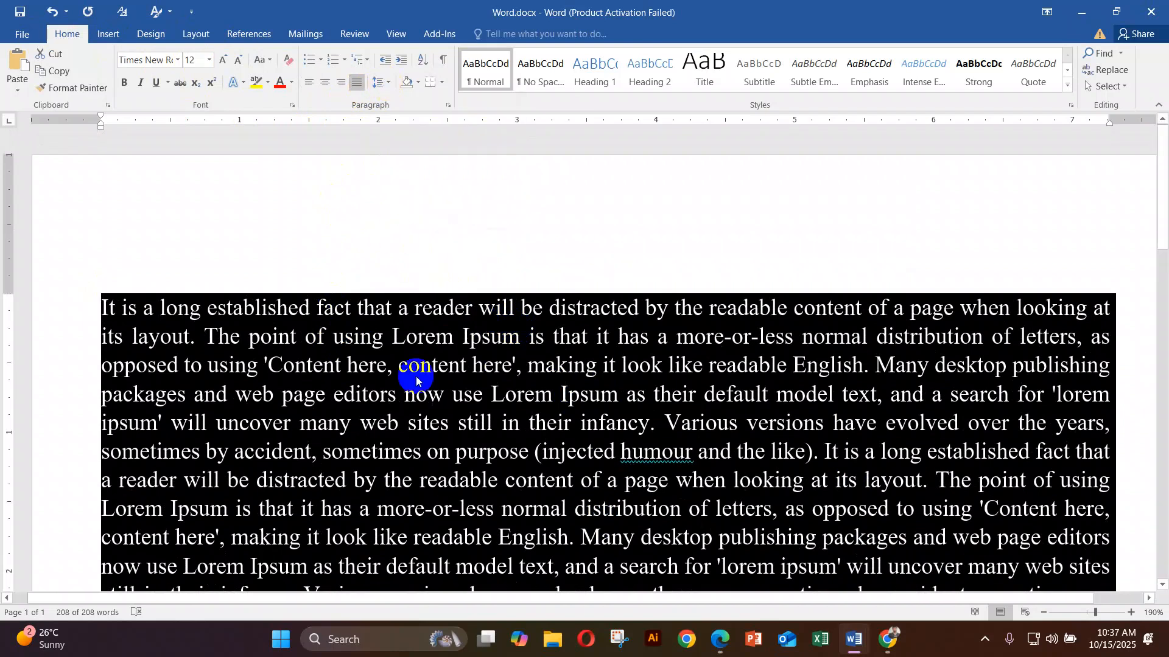
{"action": "right_click", "coordinate": [427, 397]}
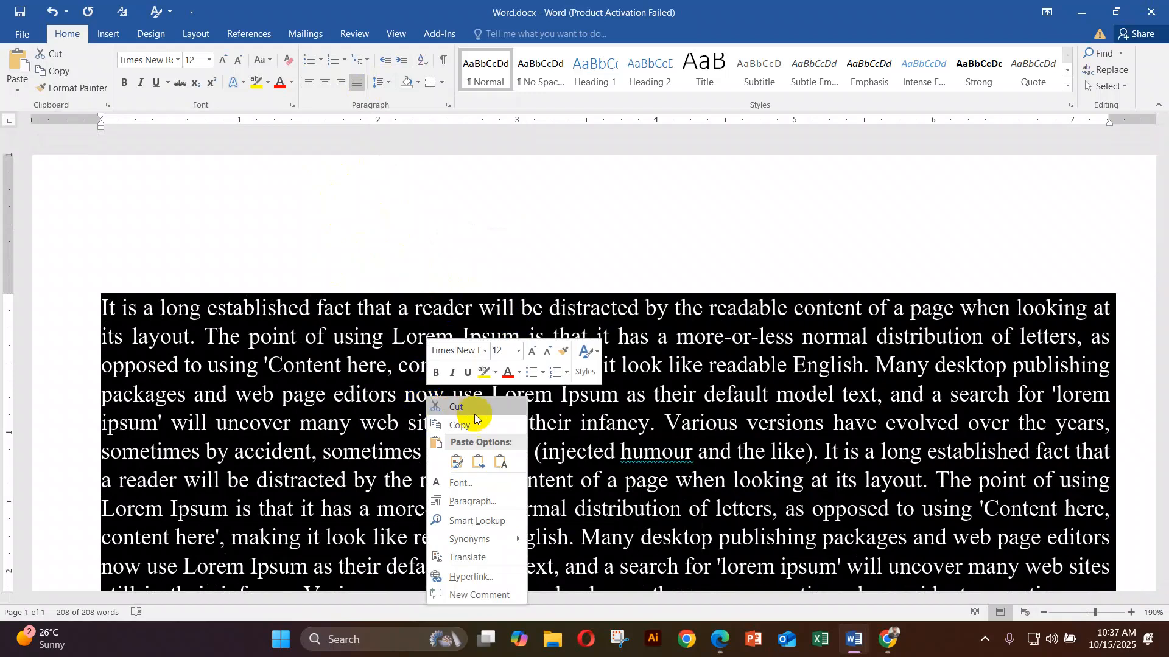
{"action": "left_click", "coordinate": [488, 503]}
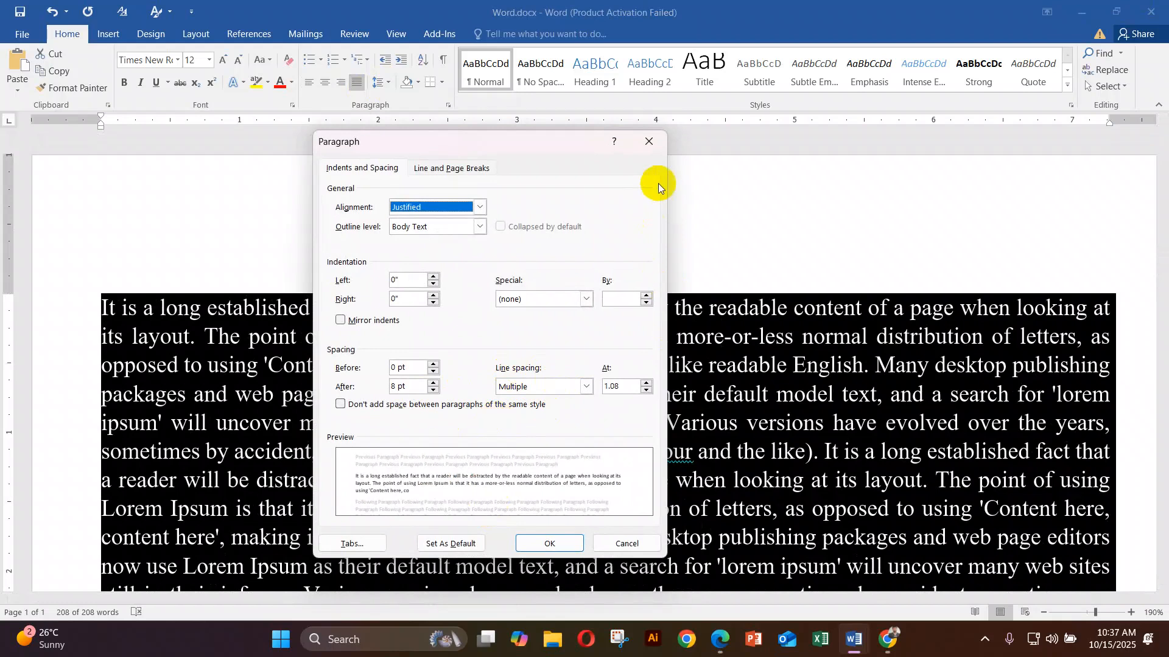
{"action": "left_click", "coordinate": [651, 146]}
Step: Set the whole text to Single line spacing with Auto spacing before and after, and no added space between paragraphs of the same style
{"action": "right_click", "coordinate": [586, 391]}
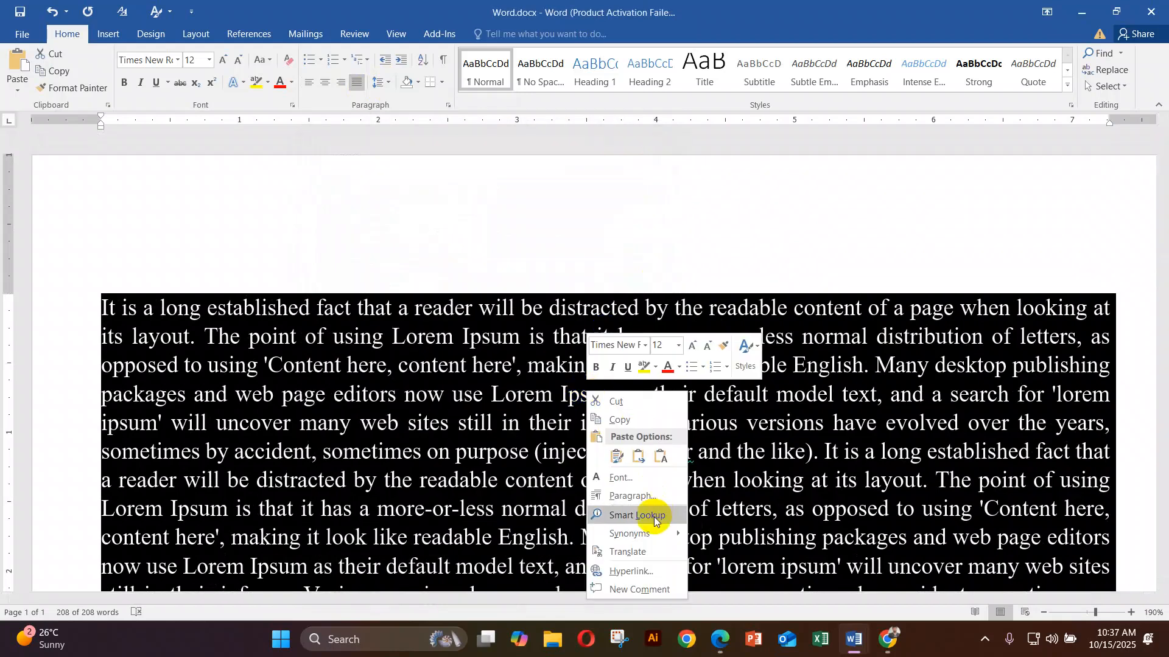
{"action": "left_click", "coordinate": [645, 499]}
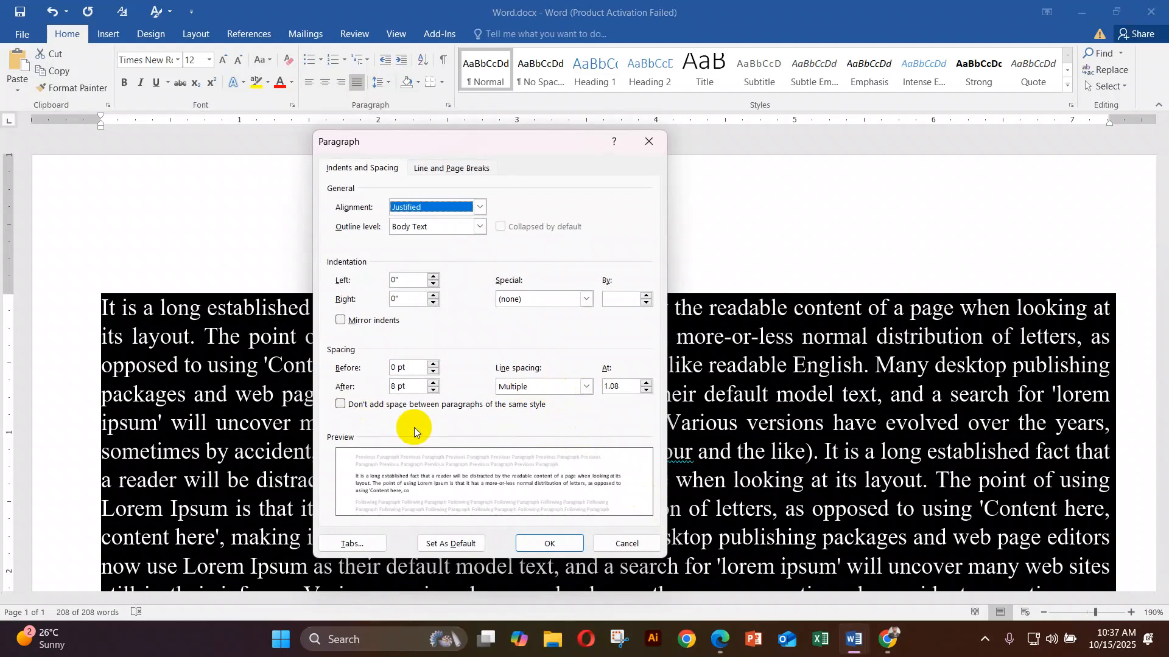
{"action": "left_click", "coordinate": [551, 385]}
{"action": "left_click", "coordinate": [533, 399]}
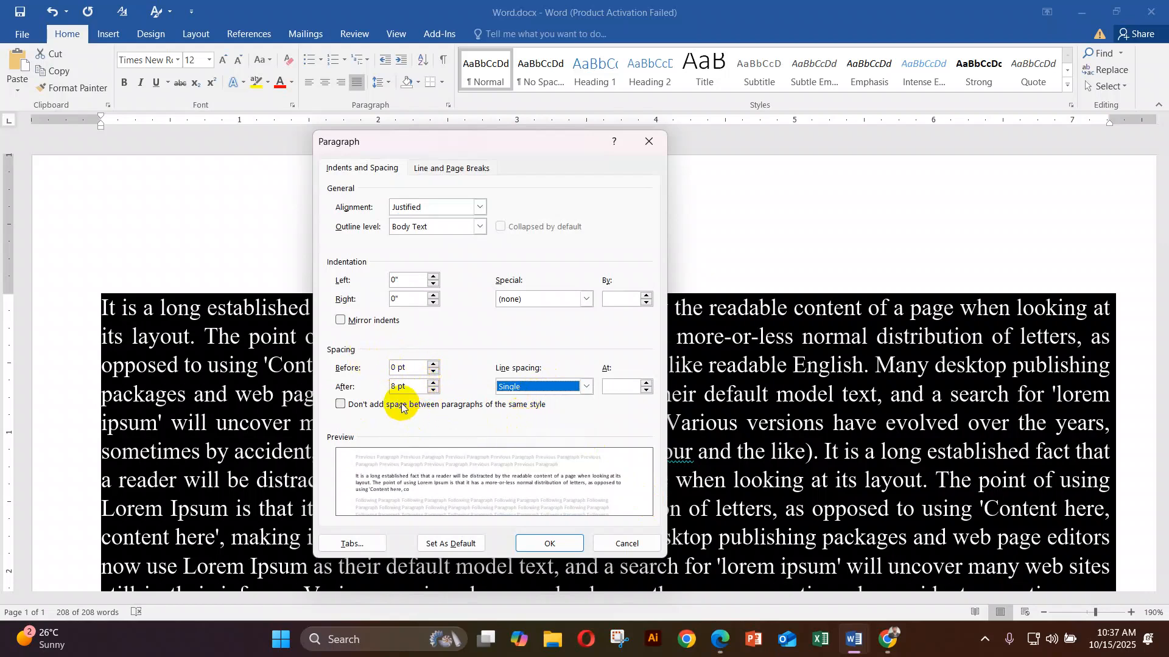
{"action": "left_click", "coordinate": [432, 371]}
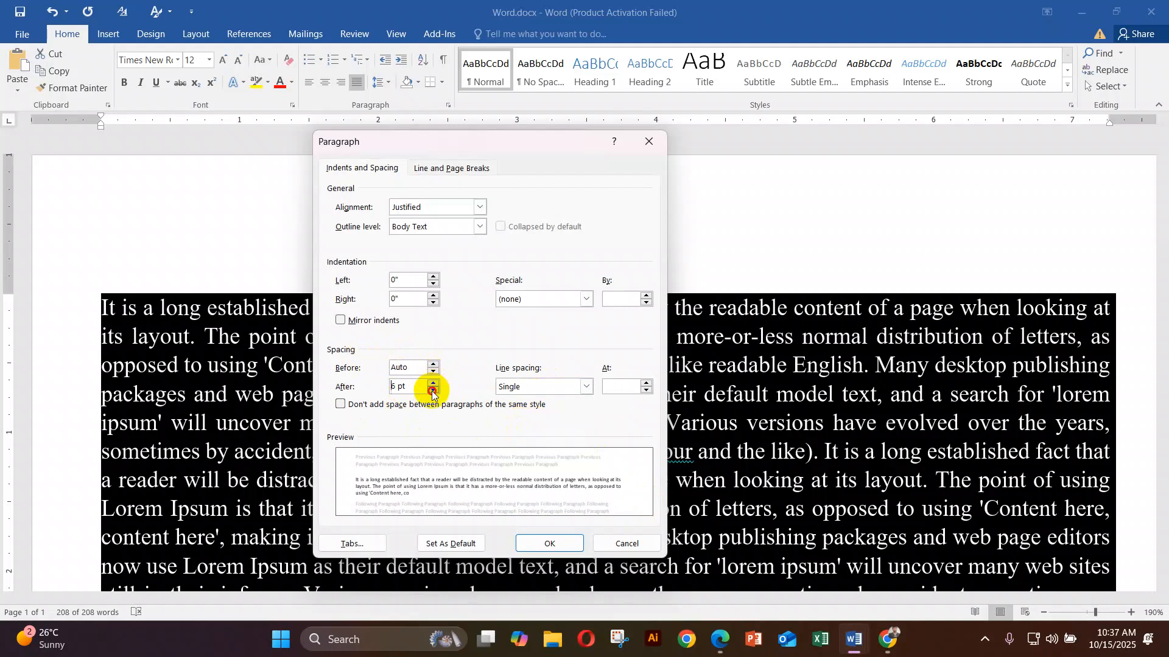
{"action": "left_click", "coordinate": [433, 391]}
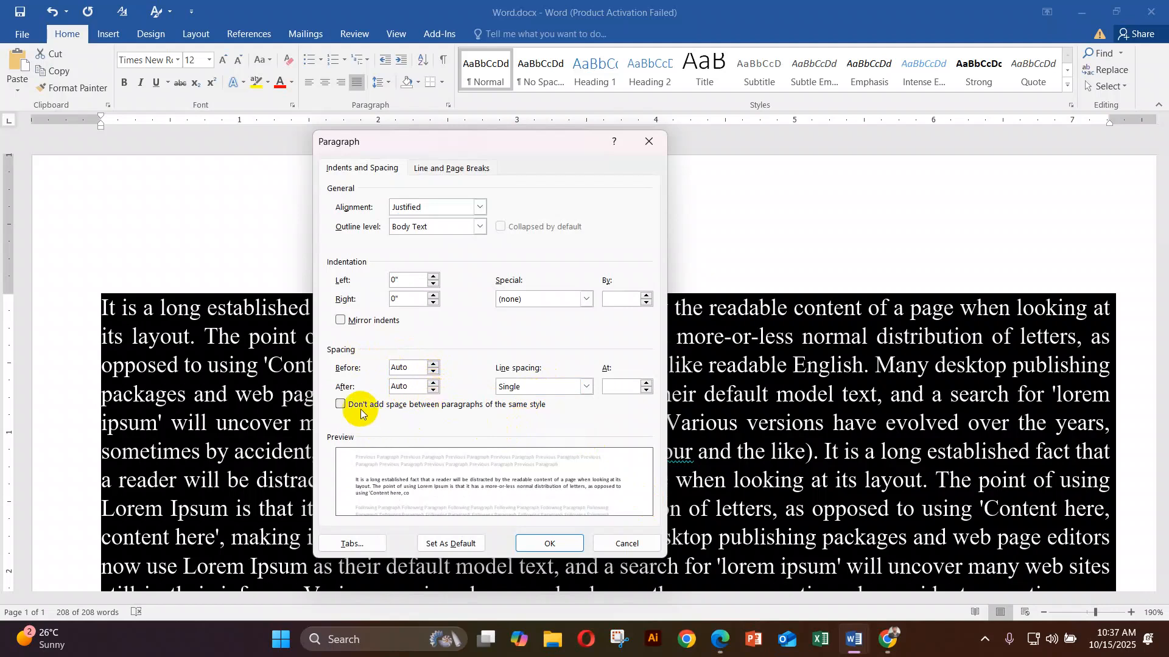
{"action": "left_click", "coordinate": [341, 405]}
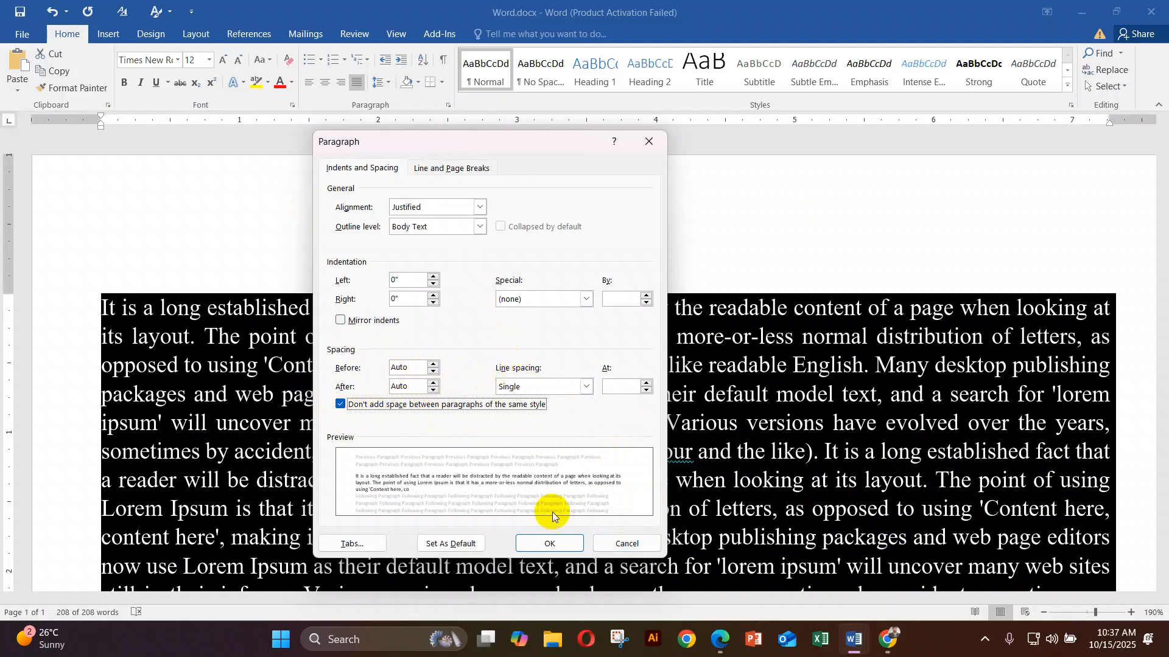
{"action": "left_click", "coordinate": [552, 542]}
{"action": "scroll", "coordinate": [613, 517], "scroll_direction": "down", "scroll_amount": 3}
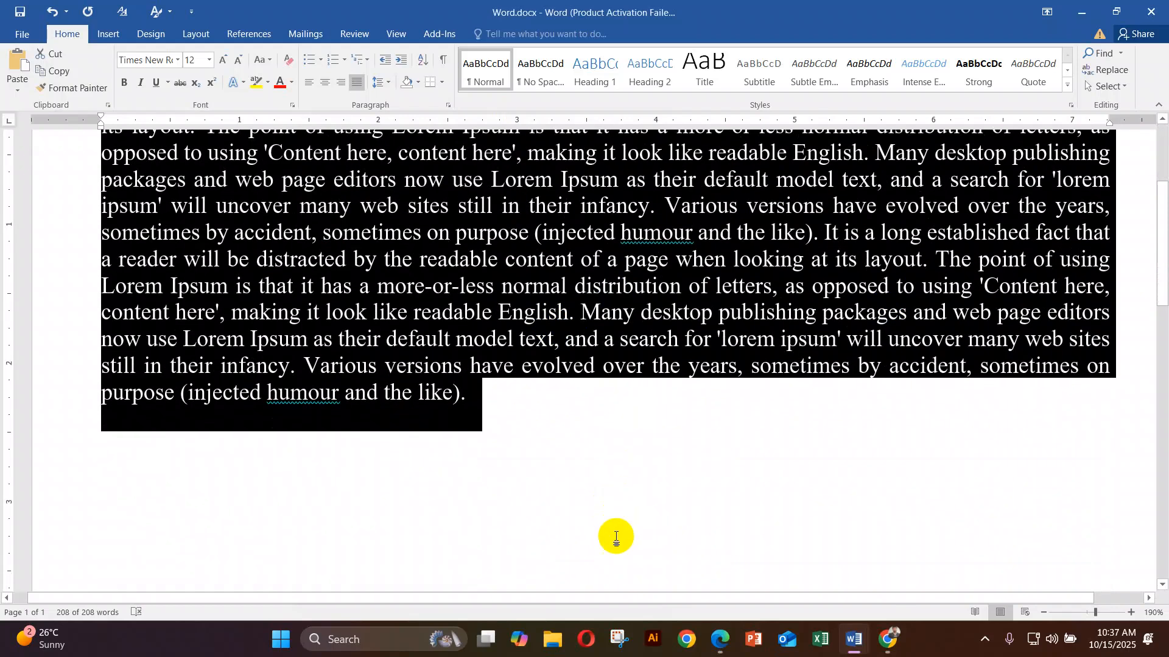
Step: Review the line spacing and header instructions in Document3, and return to the start of Word.docx
{"action": "mouse_move", "coordinate": [855, 647]}
{"action": "left_click", "coordinate": [877, 574]}
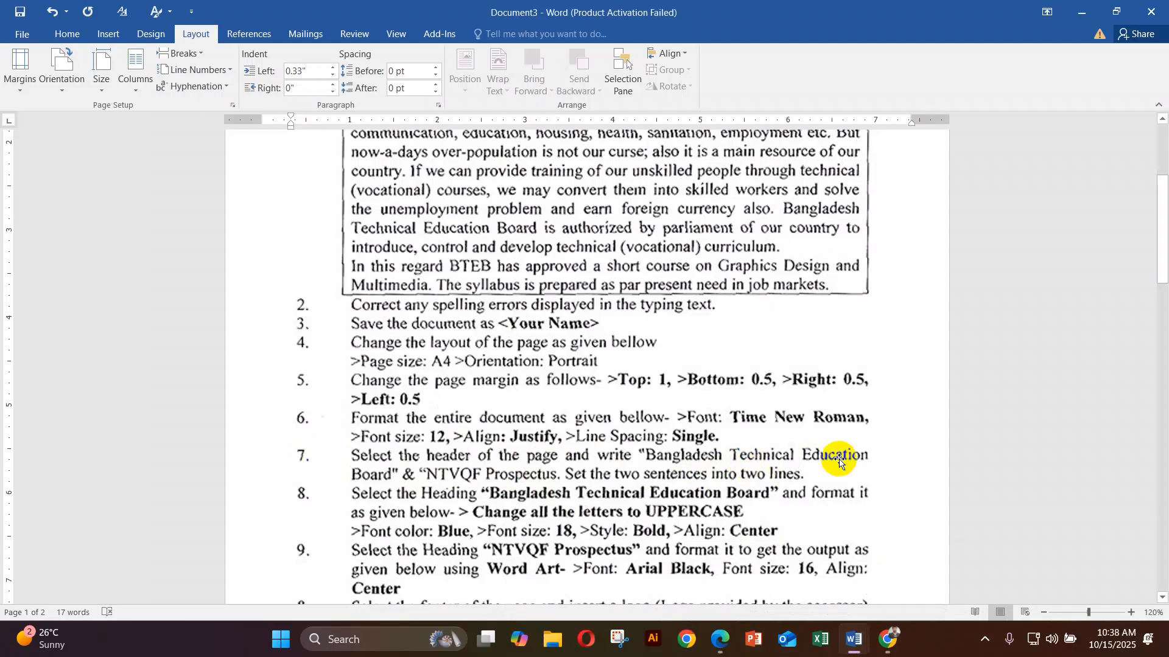
{"action": "scroll", "coordinate": [462, 516], "scroll_direction": "down", "scroll_amount": 1}
{"action": "scroll", "coordinate": [462, 518], "scroll_direction": "up", "scroll_amount": 5}
{"action": "scroll", "coordinate": [462, 518], "scroll_direction": "down", "scroll_amount": 1}
{"action": "scroll", "coordinate": [456, 256], "scroll_direction": "up", "scroll_amount": 2}
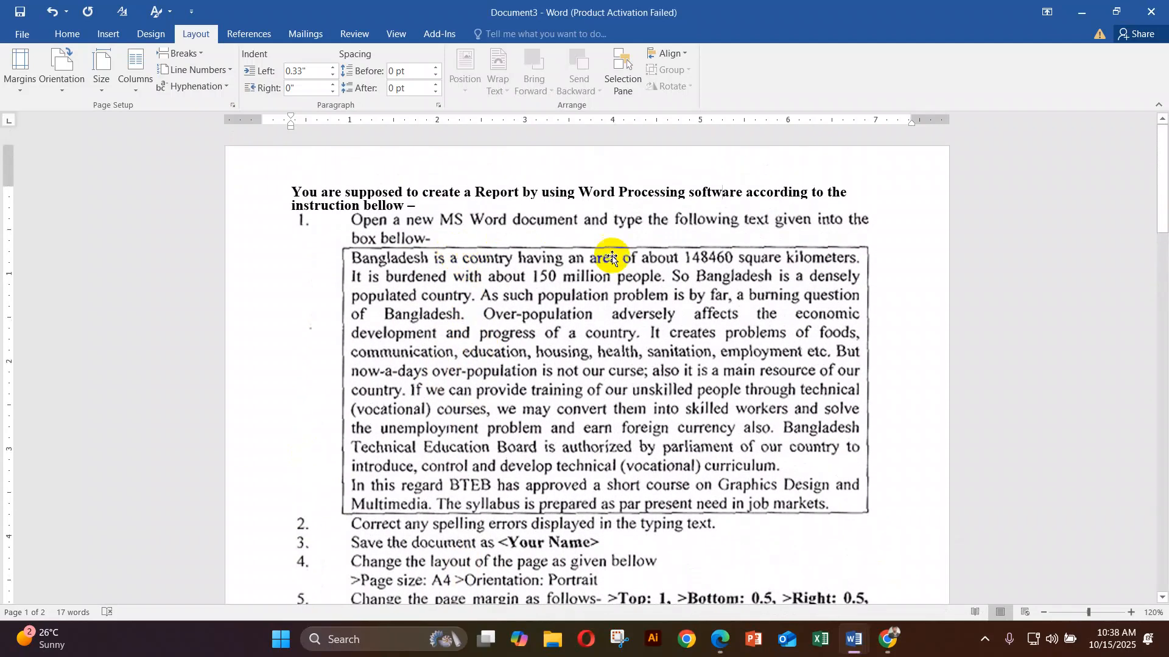
{"action": "scroll", "coordinate": [578, 411], "scroll_direction": "down", "scroll_amount": 3}
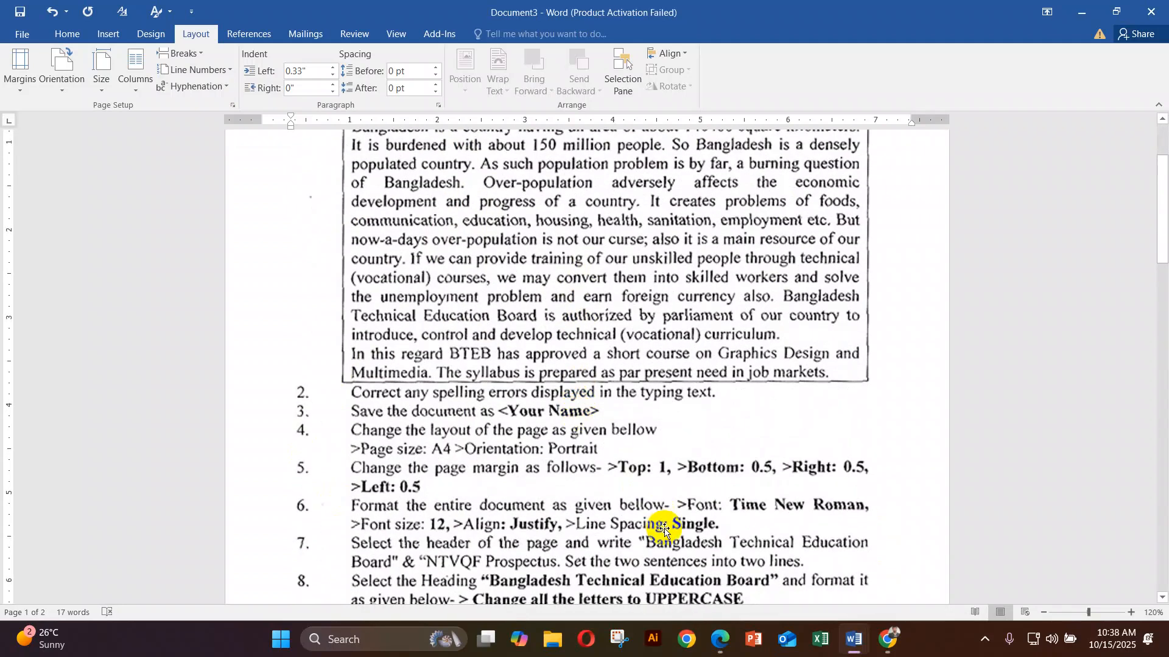
{"action": "scroll", "coordinate": [665, 529], "scroll_direction": "down", "scroll_amount": 1}
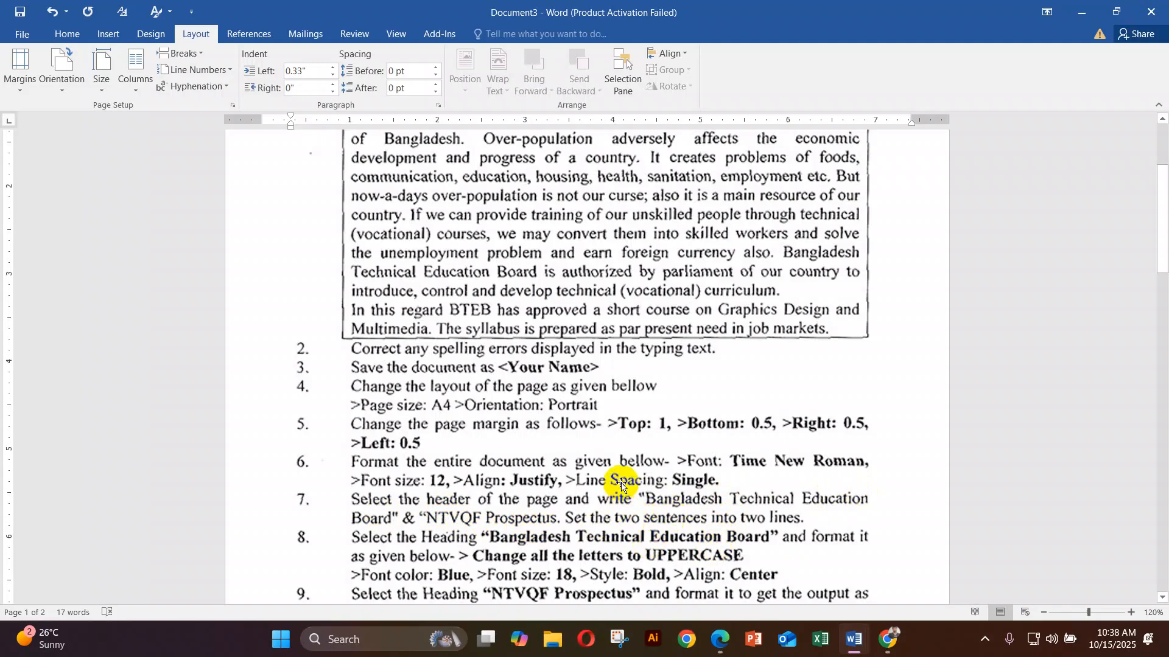
{"action": "left_click", "coordinate": [858, 646]}
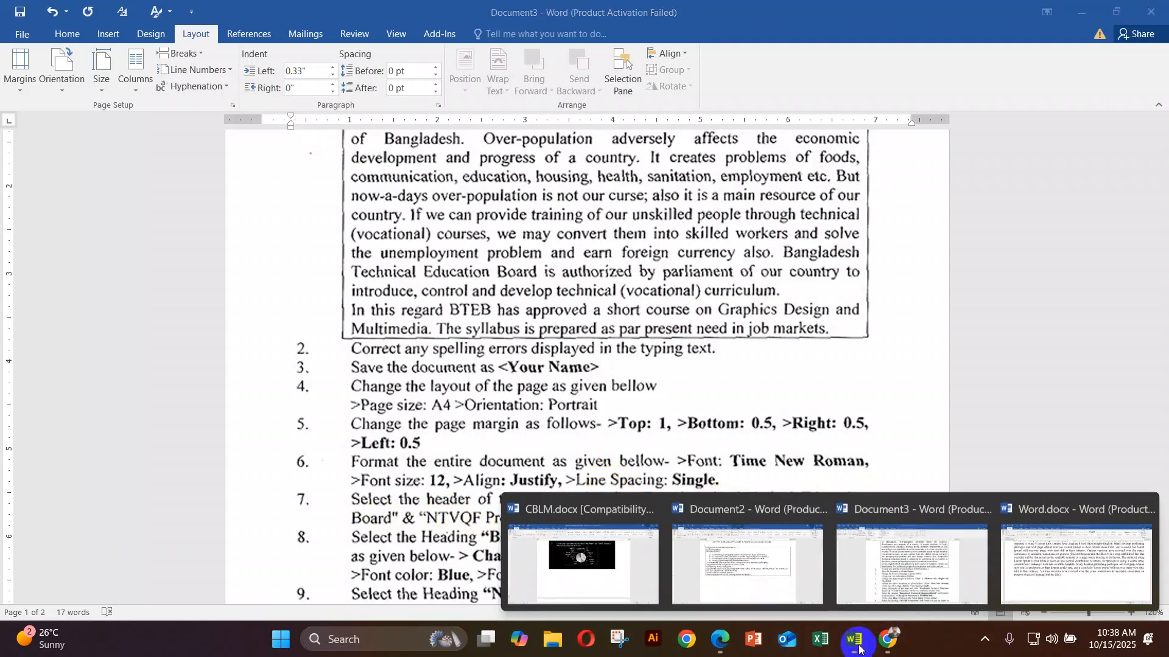
{"action": "left_click", "coordinate": [1025, 565]}
{"action": "scroll", "coordinate": [582, 415], "scroll_direction": "up", "scroll_amount": 10}
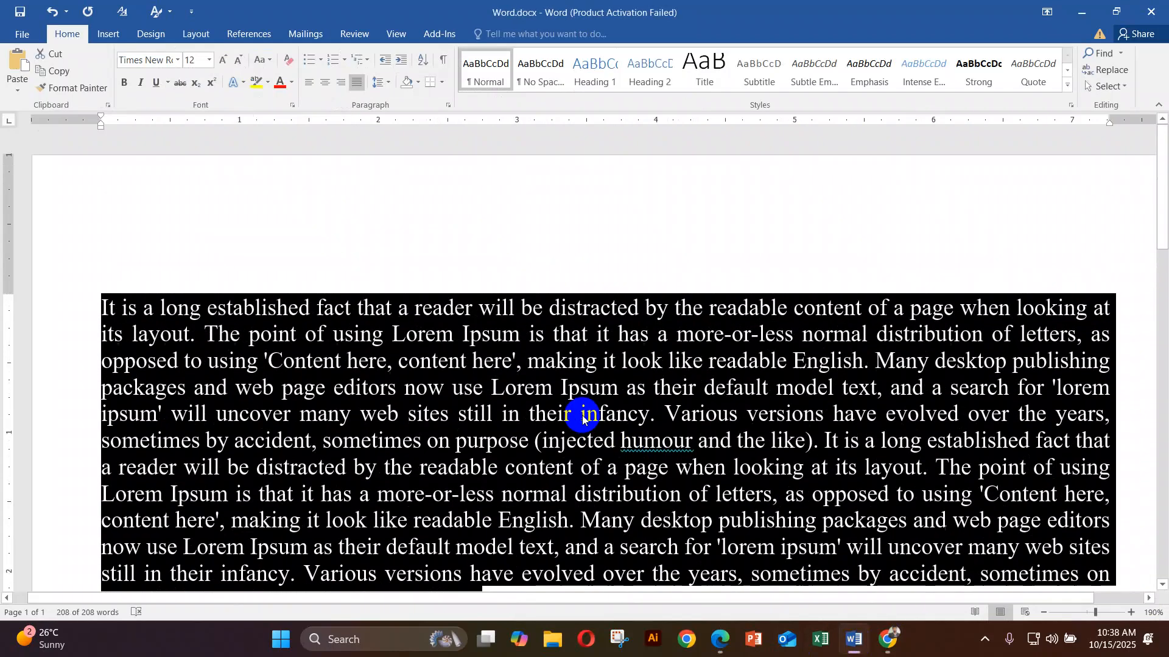
{"action": "double_click", "coordinate": [476, 251]}
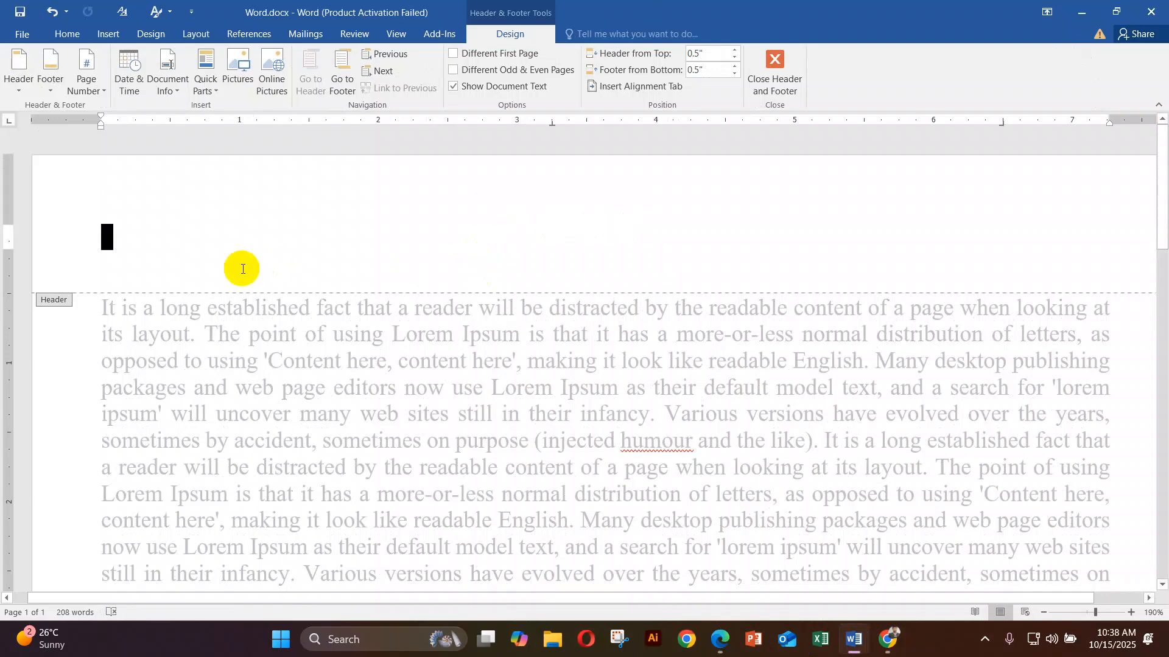
{"action": "left_click", "coordinate": [207, 263]}
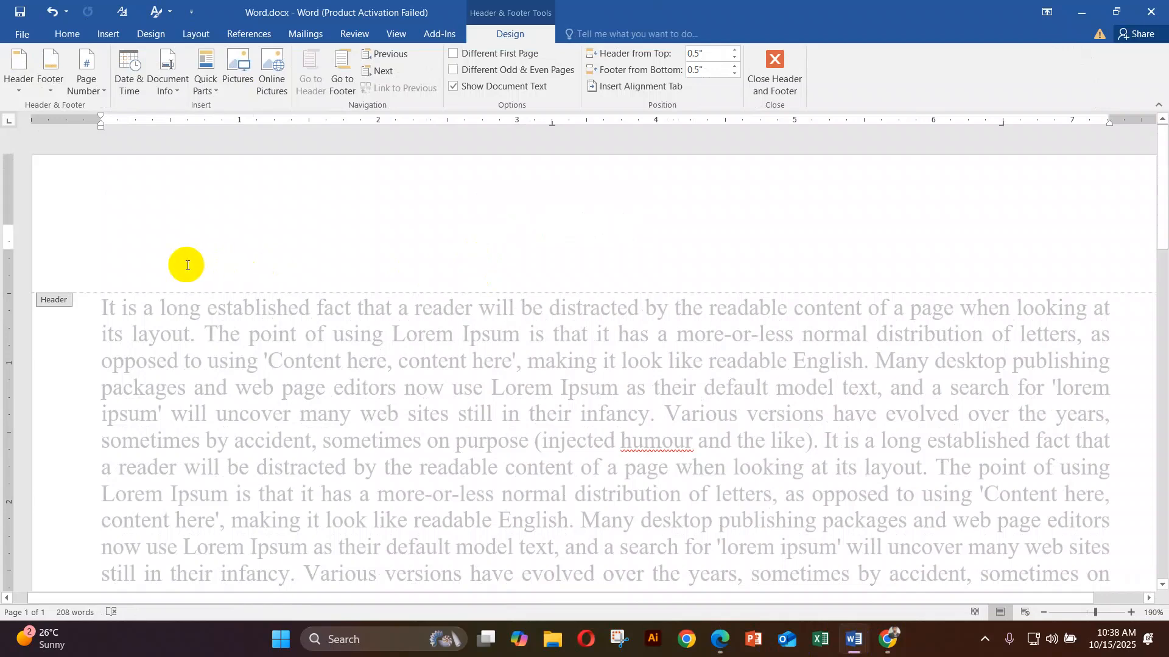
{"action": "double_click", "coordinate": [255, 464]}
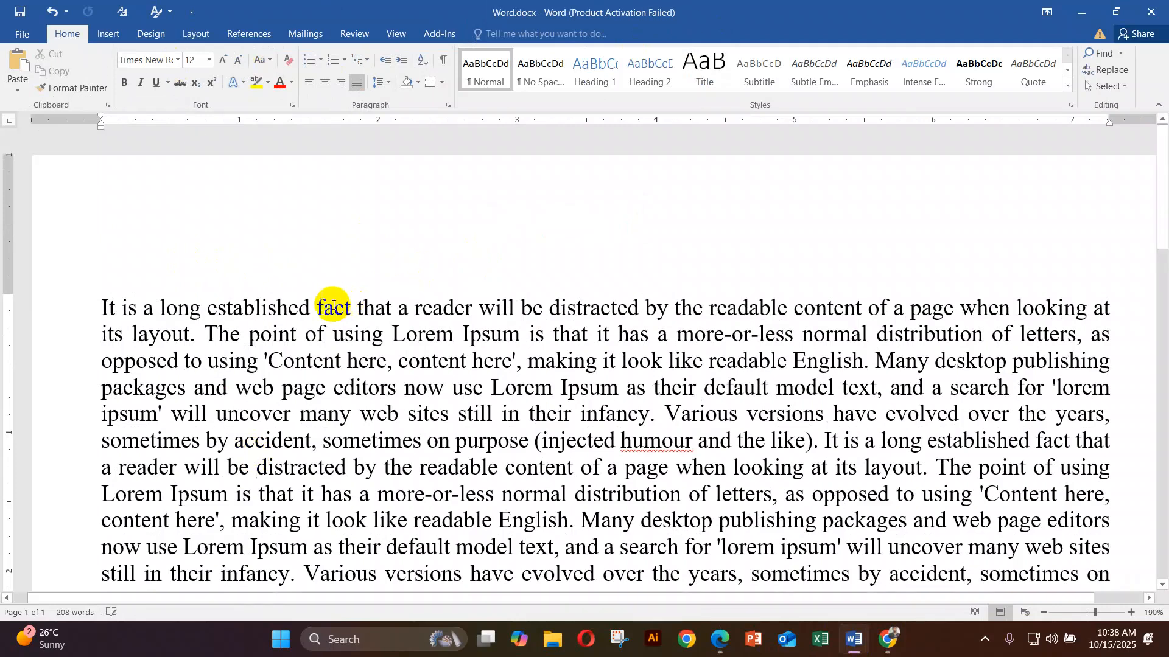
Step: Write "Bangladesh Technical Education Board" and "NTVQF Prospectus" on two separate lines in the page header
{"action": "double_click", "coordinate": [196, 241]}
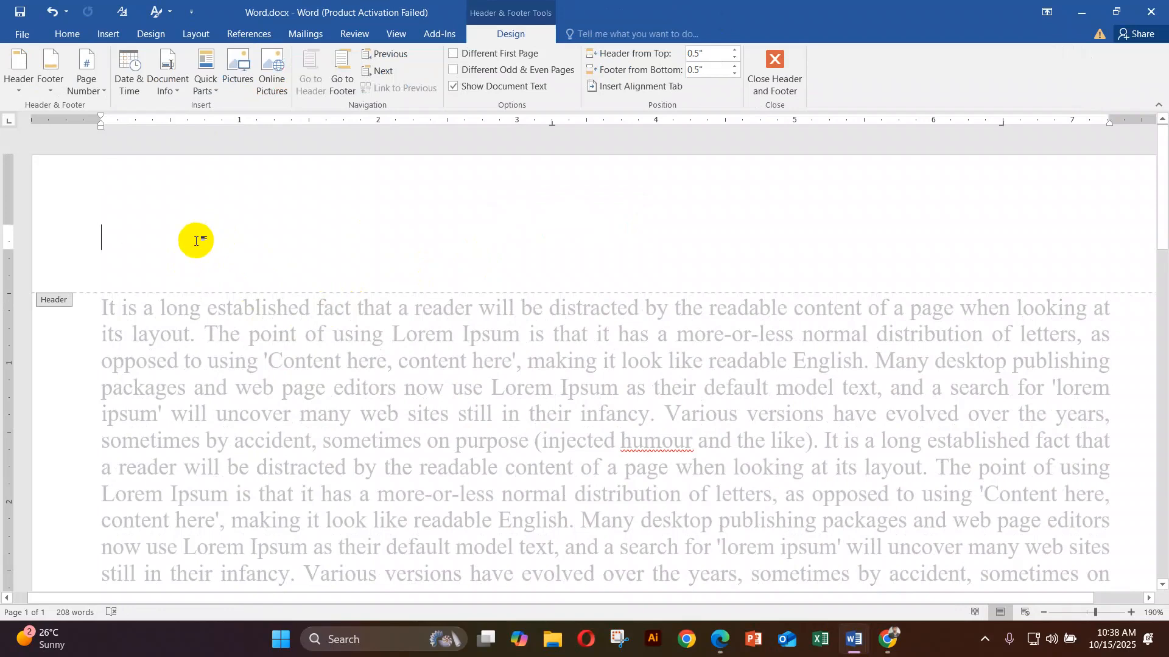
{"action": "type", "text": "B"}
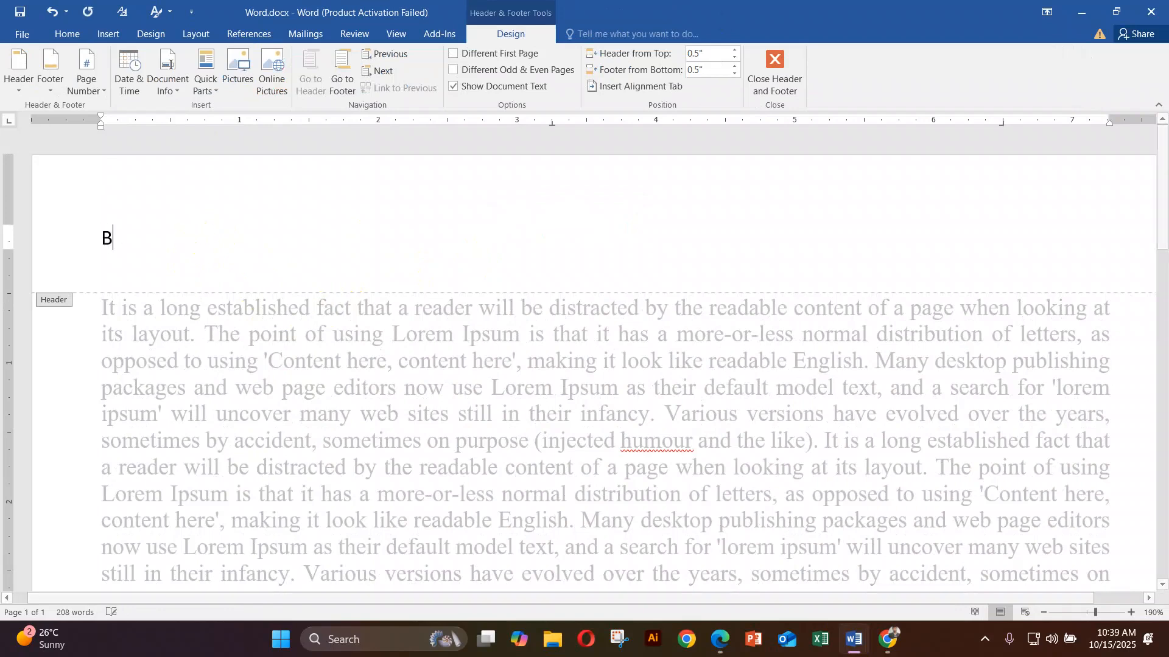
{"action": "type", "text": "angladesh Technical Education Boar"}
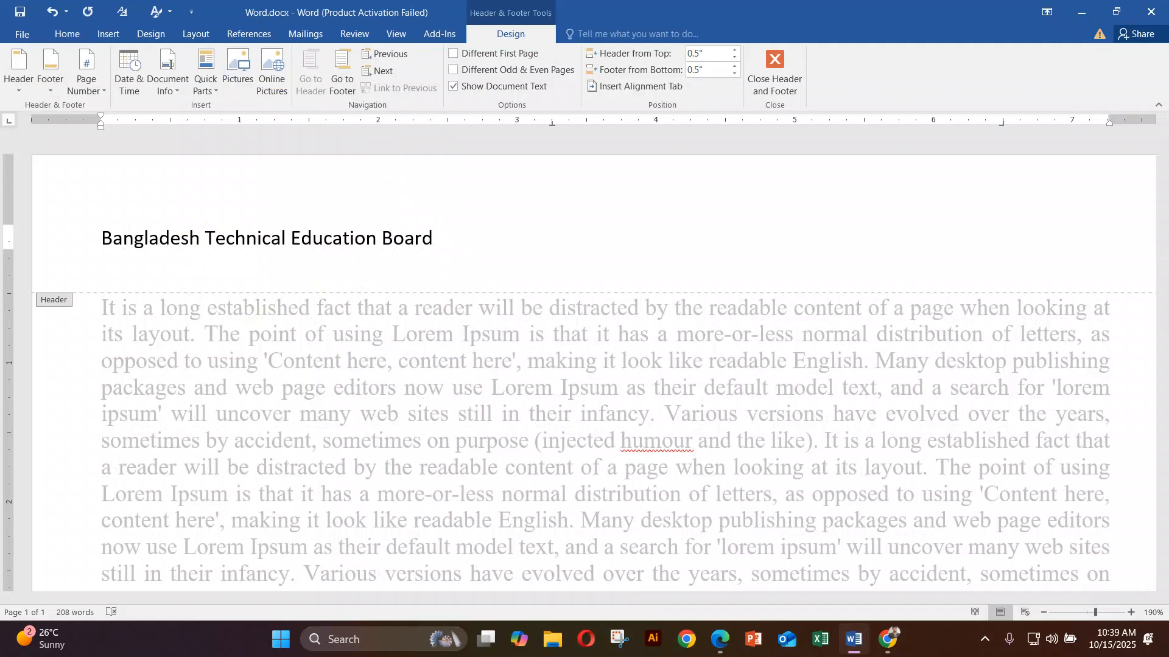
{"action": "type", "text": "d"}
{"action": "key", "text": "Return"}
{"action": "type", "text": "N"}
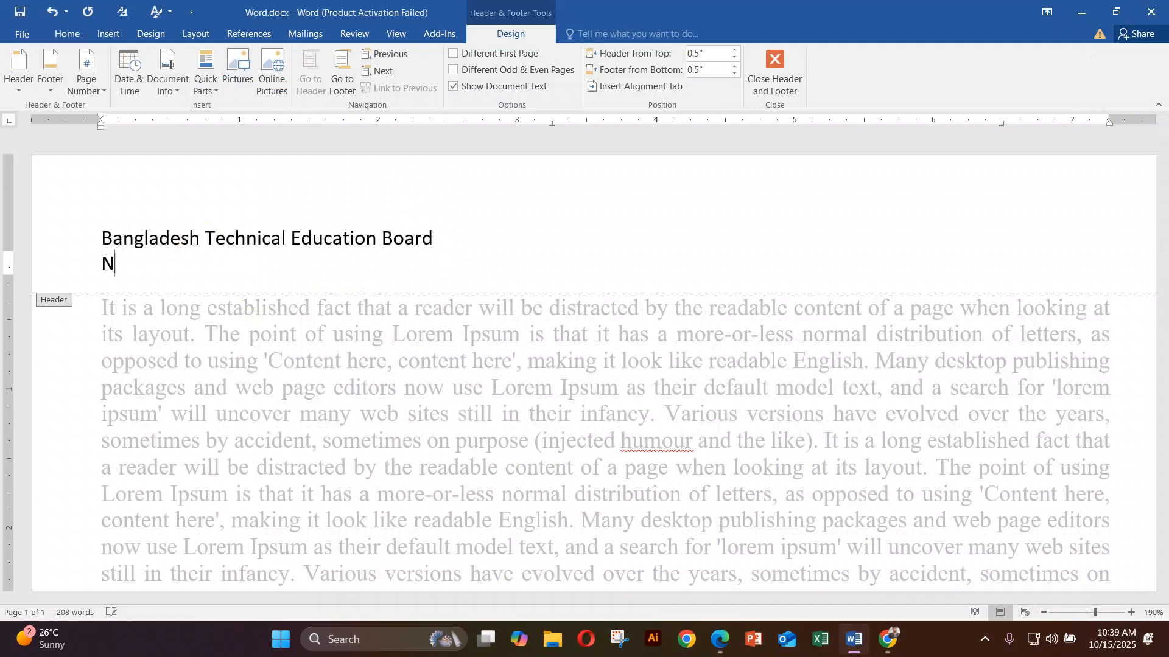
{"action": "type", "text": "TVQF Prospectus"}
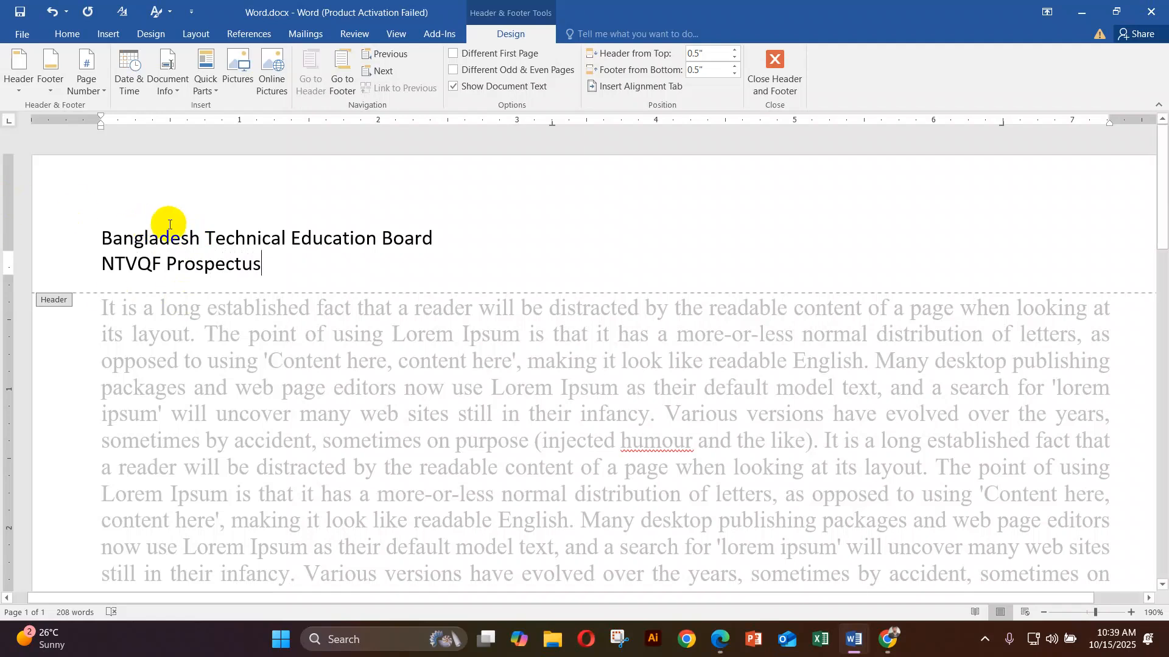
Step: Center-align both lines of the page header
{"action": "left_click_drag", "start_coordinate": [294, 263], "coordinate": [78, 238]}
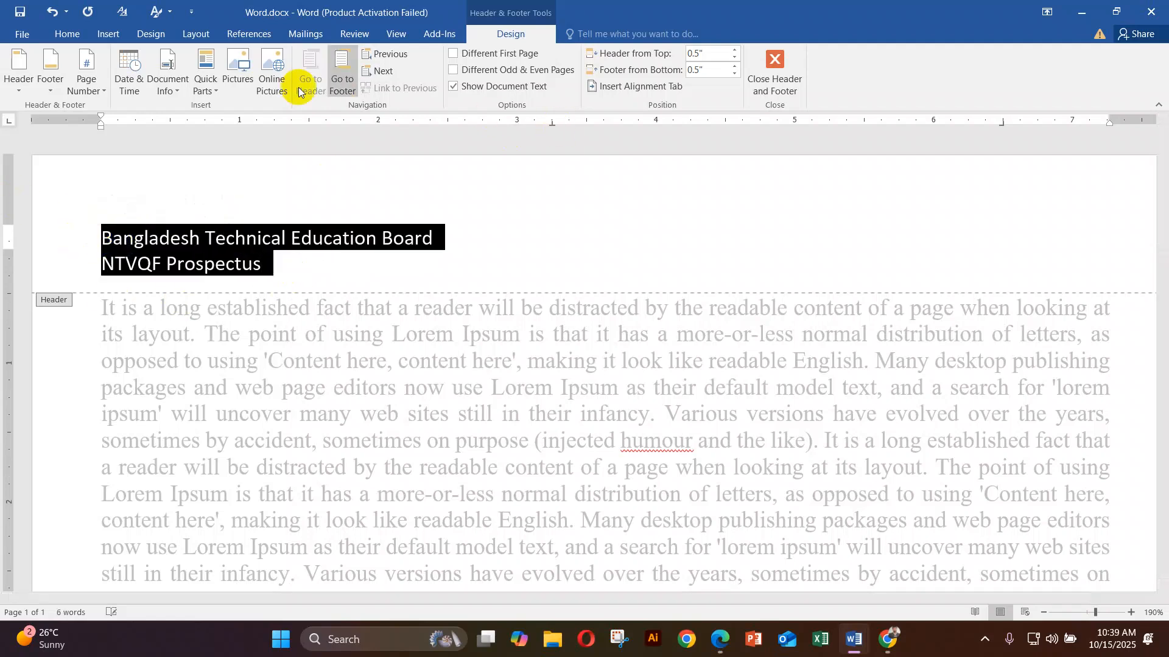
{"action": "left_click", "coordinate": [73, 37]}
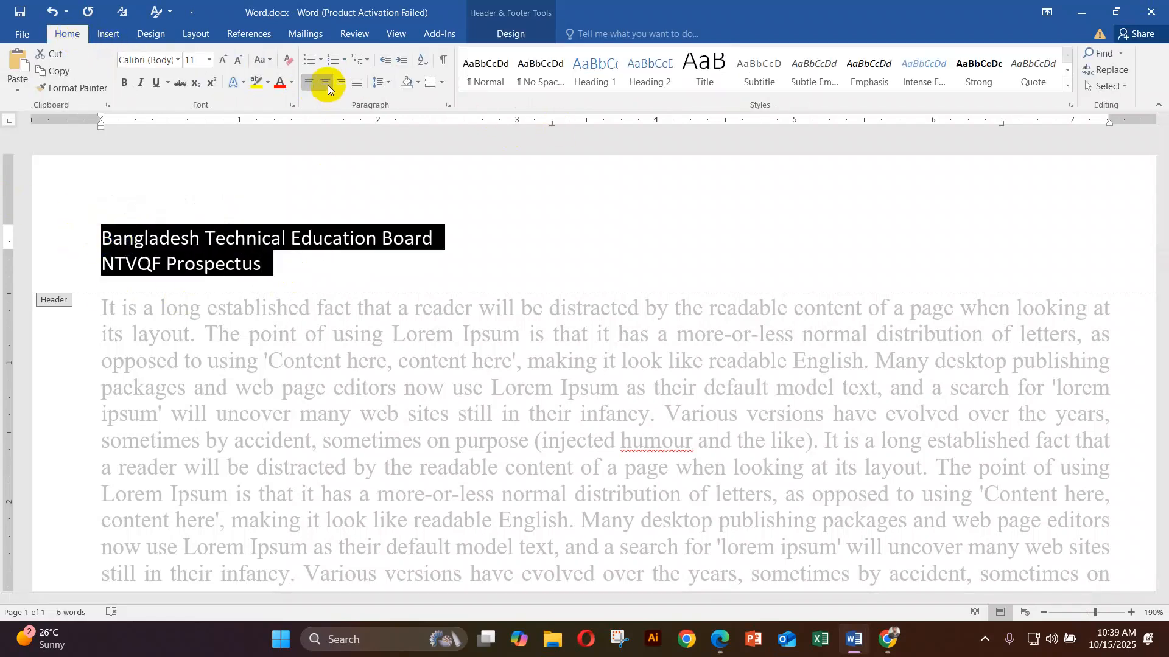
{"action": "left_click", "coordinate": [327, 85]}
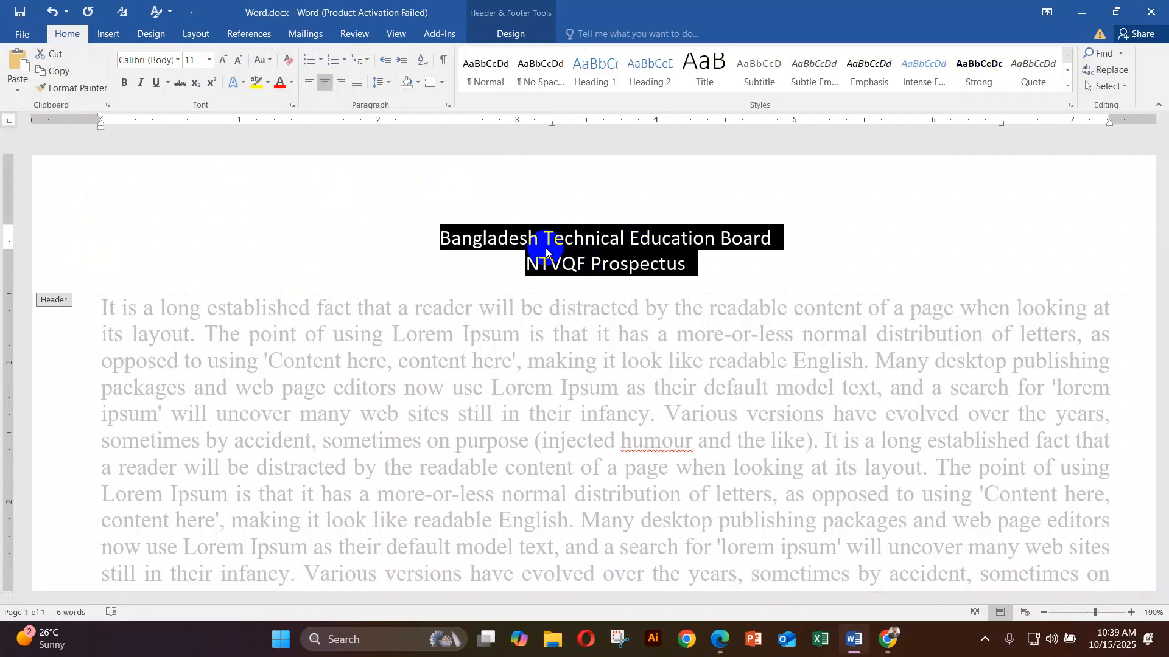
Step: Set both header lines to Times New Roman at size 12 and return to the document body
{"action": "left_click", "coordinate": [168, 62]}
{"action": "type", "text": "Times New R"}
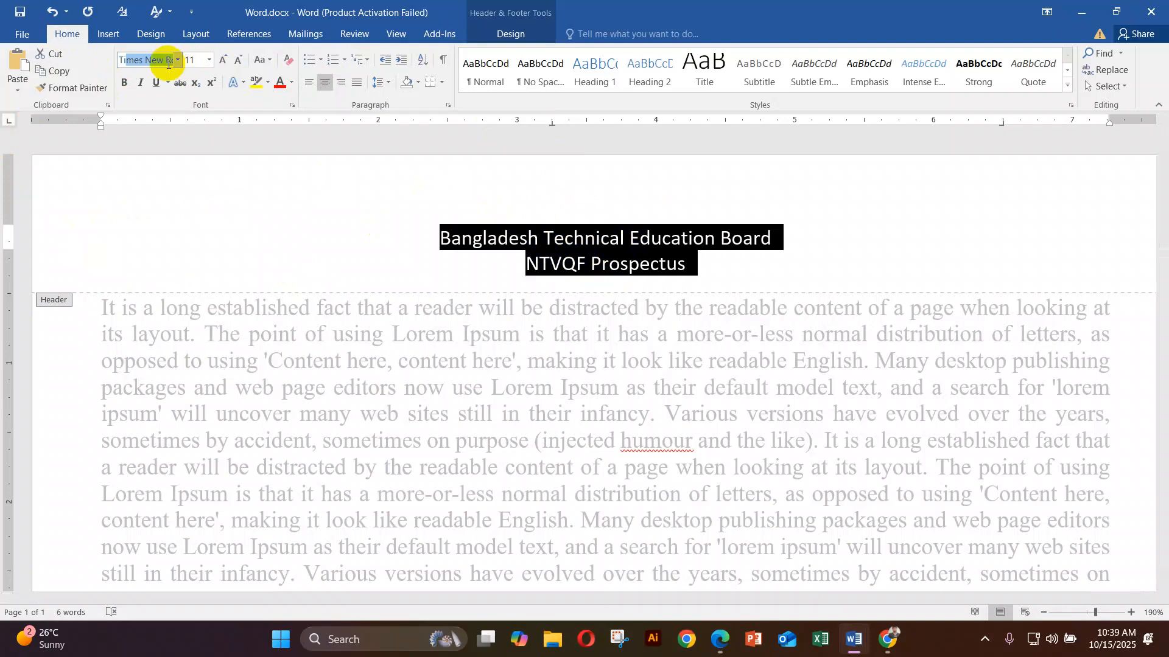
{"action": "key", "text": "Return"}
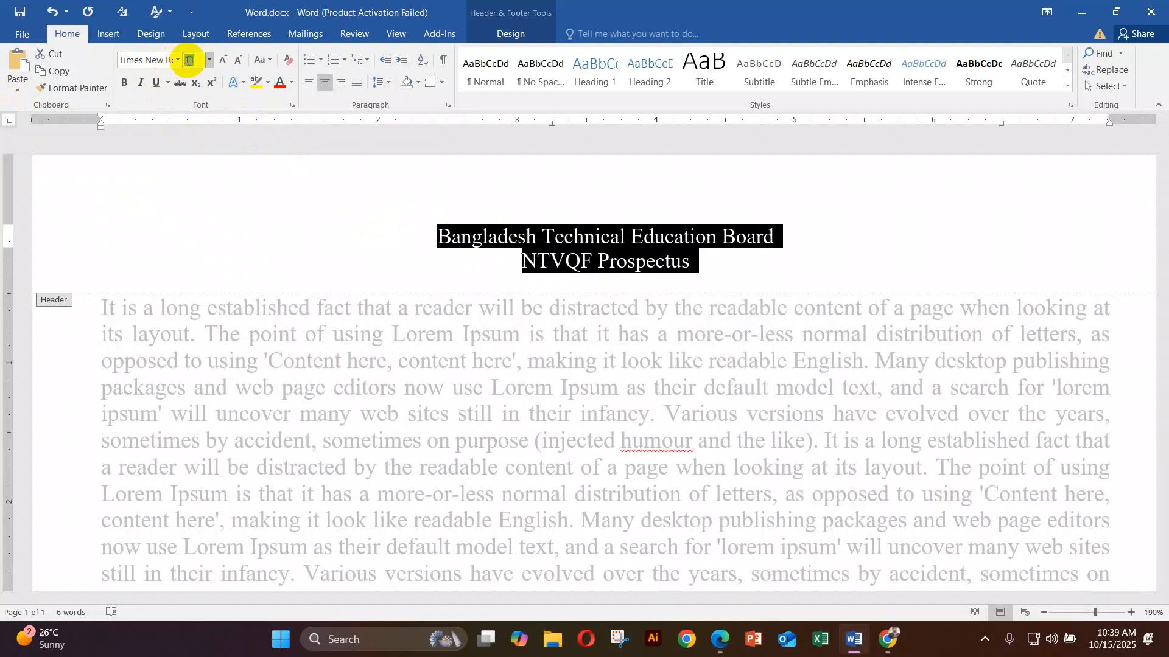
{"action": "type", "text": "12"}
{"action": "key", "text": "Return"}
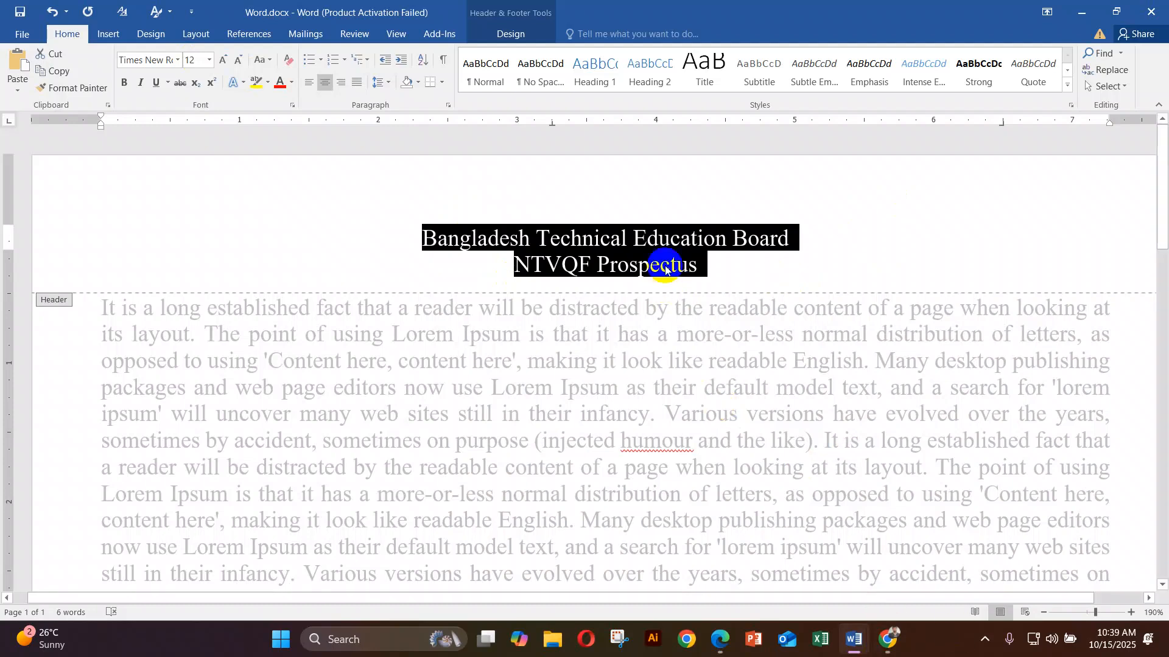
{"action": "left_click", "coordinate": [625, 269]}
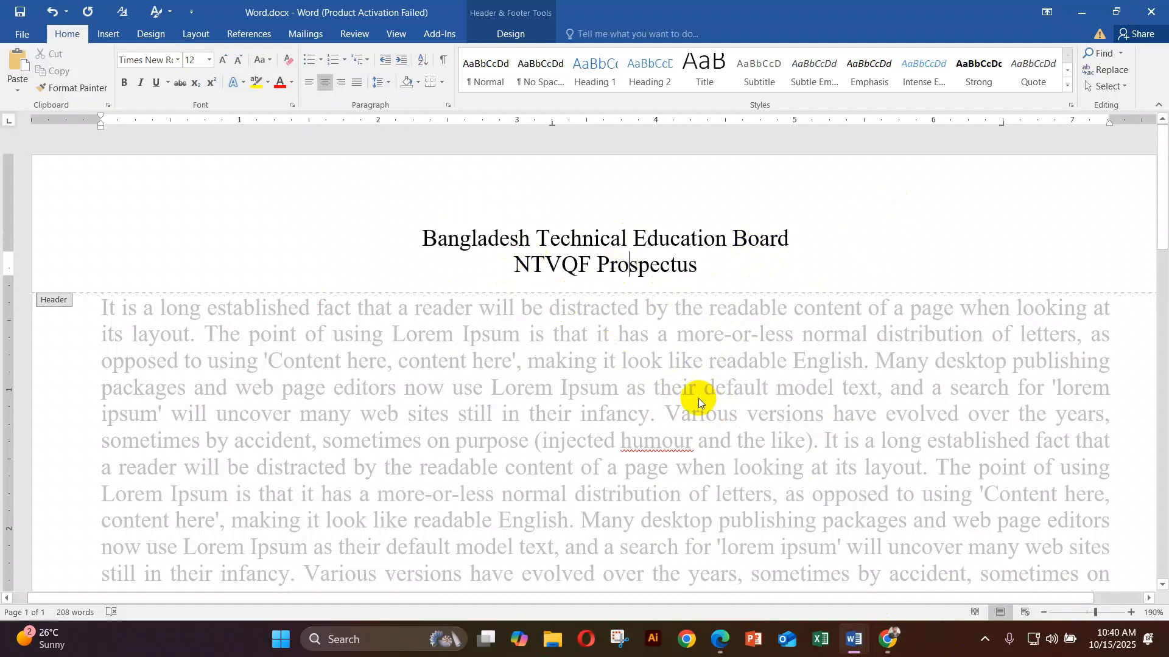
{"action": "double_click", "coordinate": [536, 351]}
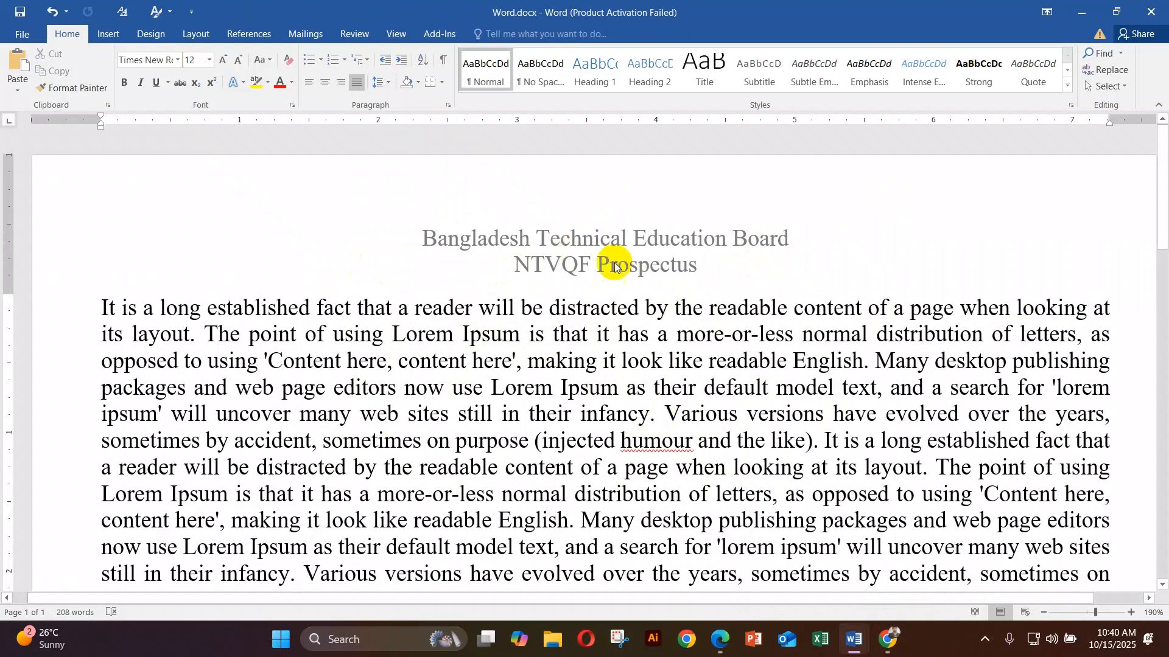
{"action": "scroll", "coordinate": [625, 269], "scroll_direction": "down", "scroll_amount": 6}
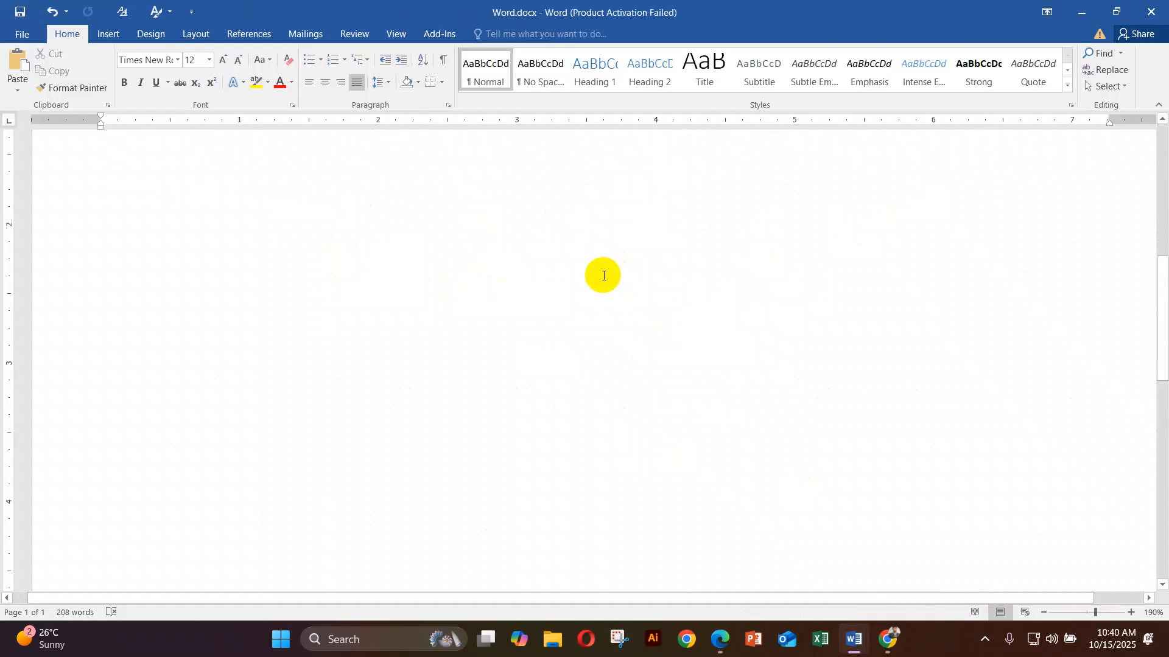
Step: Insert page breaks to check the header on the added pages, and undo them
{"action": "scroll", "coordinate": [603, 272], "scroll_direction": "up", "scroll_amount": 2}
{"action": "key", "text": "ctrl+Return"}
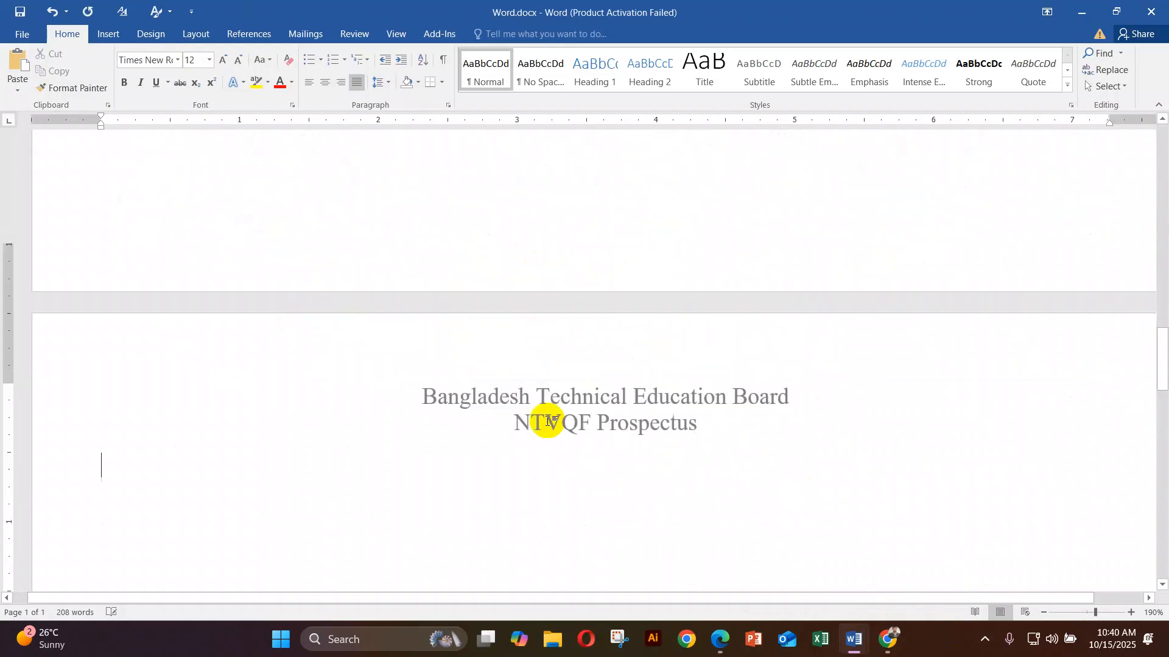
{"action": "scroll", "coordinate": [596, 359], "scroll_direction": "up", "scroll_amount": 2}
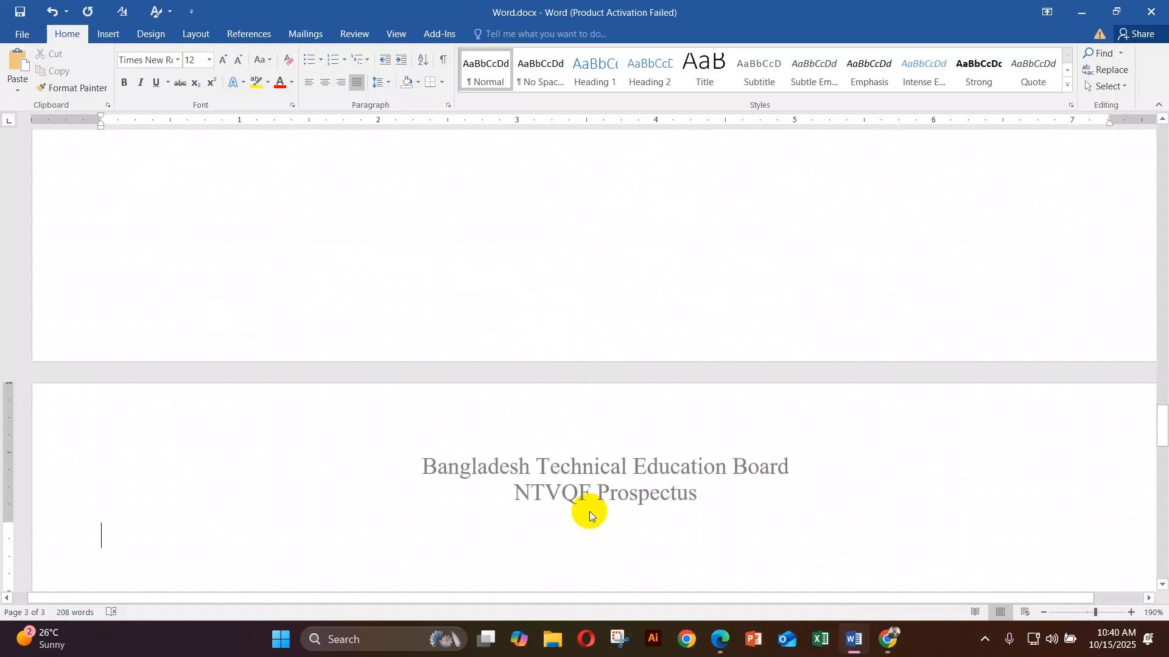
{"action": "type", "text": "It is a long established fact that a reader will be distracted by the readable content of a page when looking at its layout. The point of using Lorem Ipsum is that it has a more-or-less normal distribution of letters, as opposed to using 'Content here, content here', making it look like readable English. Many desktop publishing packages and web page editors now use Lorem Ipsum as their default model text, and a search for 'lorem ipsum' will uncover many web sites still in their infancy. Various versions have evolved over the years, sometimes by accident, sometimes on purpose (injected humour and the like). It is a long established fact that a reader will be distracted by the readable content of a page when looking at its layout. The point of using Lorem Ipsum is that it has a more-or-less normal distribution of letters, as opposed to using 'Content here, content here', making it look like readable English. Many desktop publishing packages and web page editors now use Lorem Ipsum as their default model text, and a search for 'lorem ipsum' will uncover many web sites still in their infancy. Various versions have evolved over the years, sometimes by accident, sometimes on purpose (injected humour and the like)."}
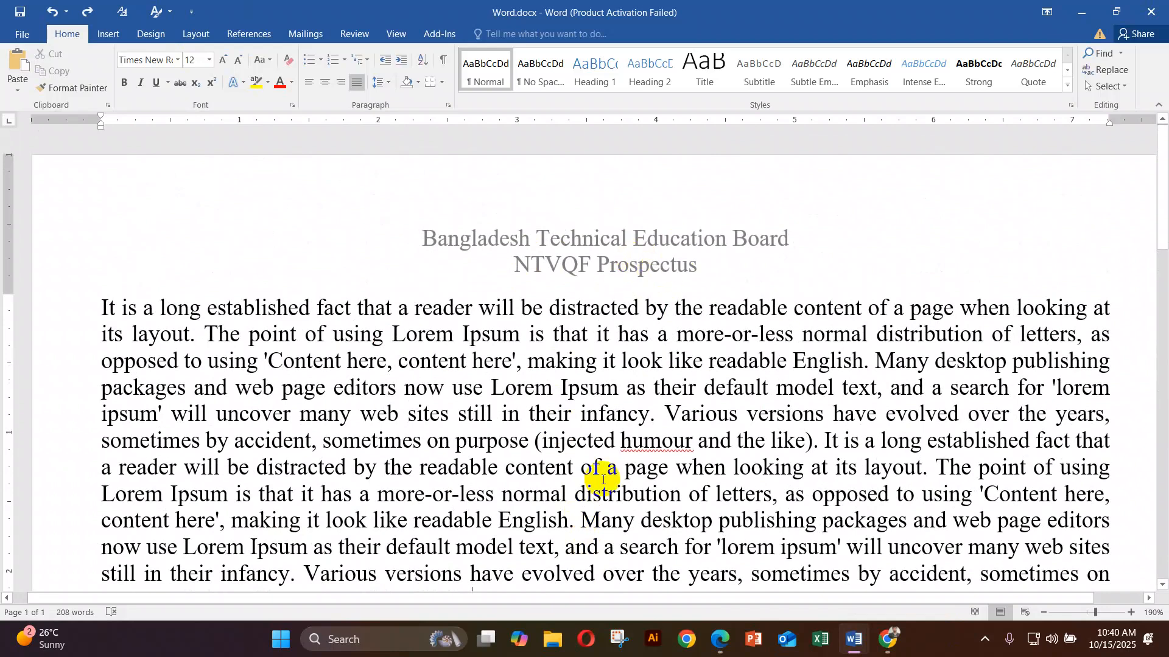
Step: Review the formatting instructions for the "Bangladesh Technical Education Board" heading in Document3, and return to Word.docx
{"action": "left_click", "coordinate": [794, 642]}
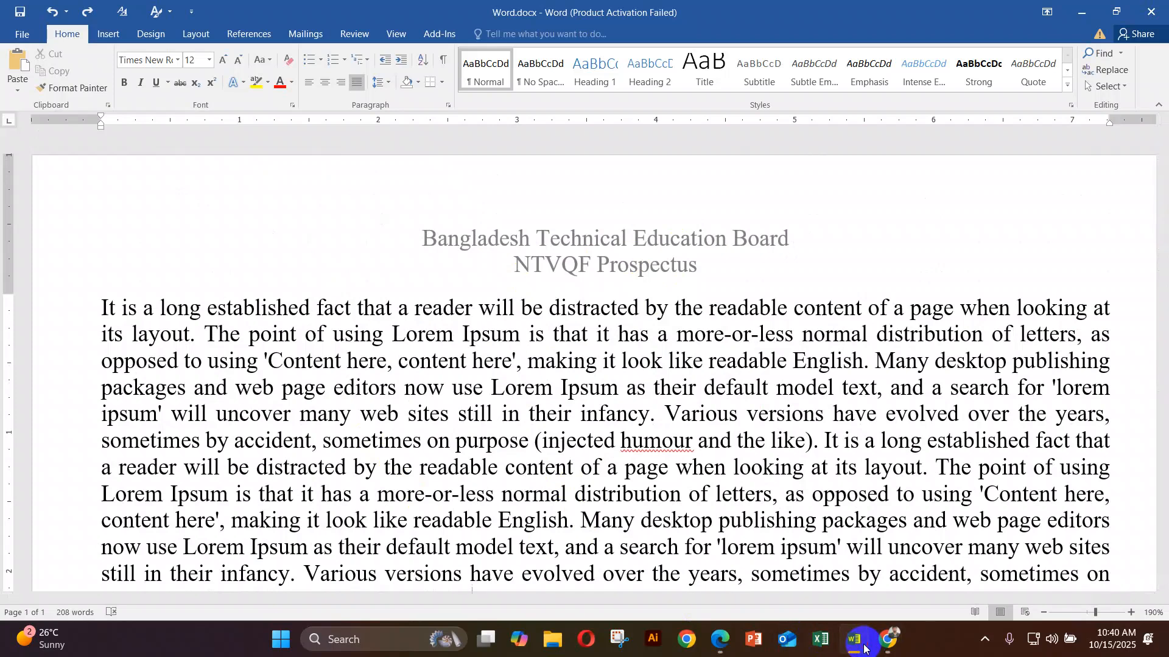
{"action": "mouse_move", "coordinate": [854, 639]}
{"action": "left_click", "coordinate": [918, 569]}
{"action": "scroll", "coordinate": [602, 426], "scroll_direction": "down", "scroll_amount": 1}
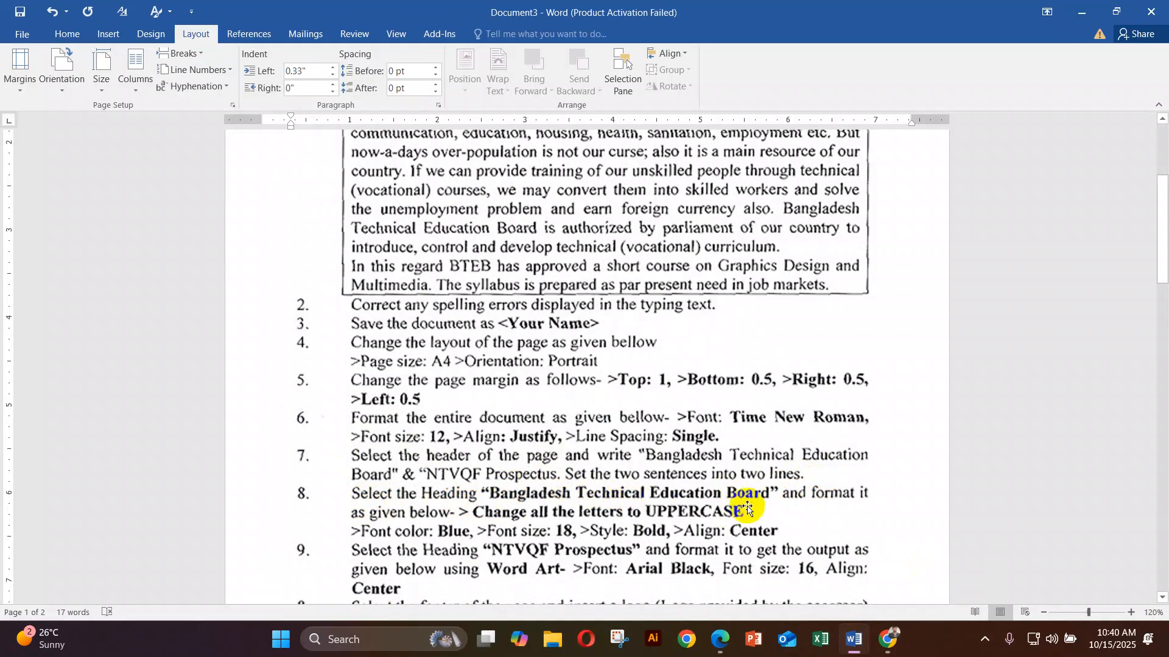
{"action": "scroll", "coordinate": [743, 500], "scroll_direction": "up", "scroll_amount": 3}
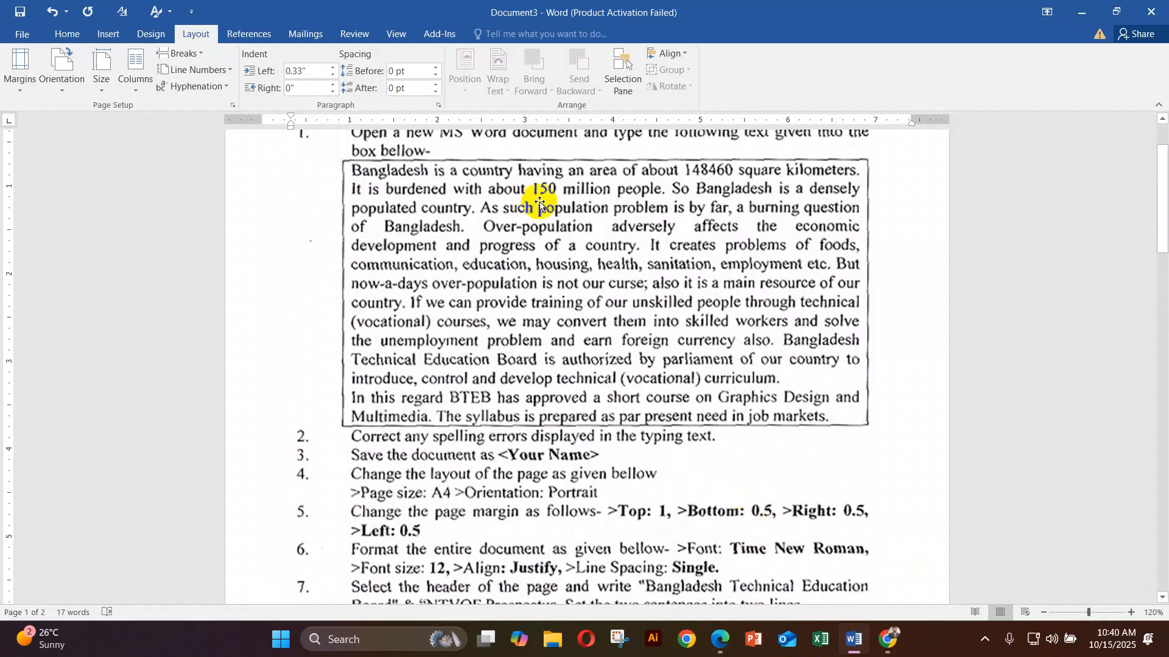
{"action": "scroll", "coordinate": [542, 194], "scroll_direction": "up", "scroll_amount": 2}
{"action": "scroll", "coordinate": [704, 436], "scroll_direction": "down", "scroll_amount": 3}
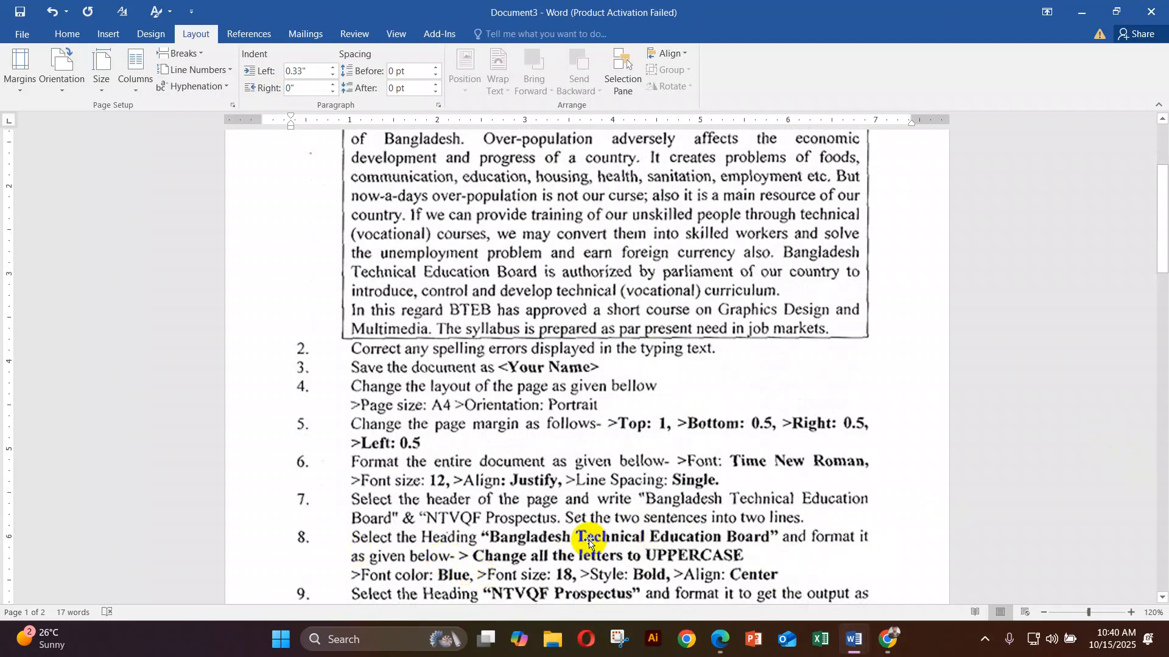
{"action": "scroll", "coordinate": [578, 539], "scroll_direction": "down", "scroll_amount": 1}
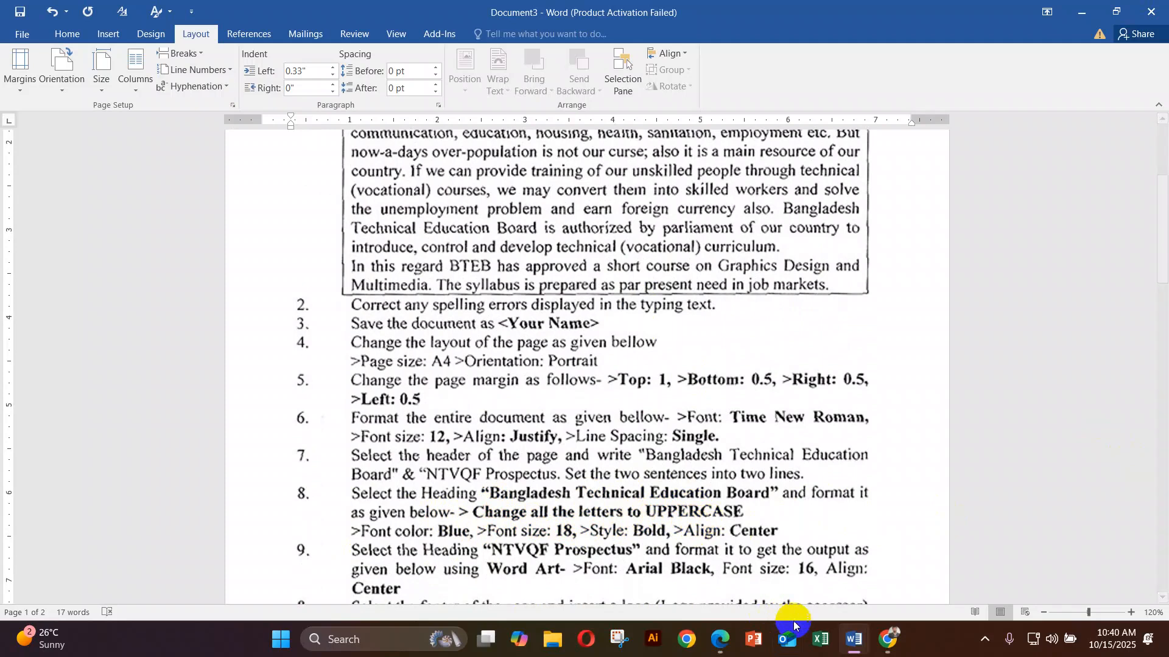
{"action": "left_click", "coordinate": [853, 645]}
{"action": "left_click", "coordinate": [1036, 563]}
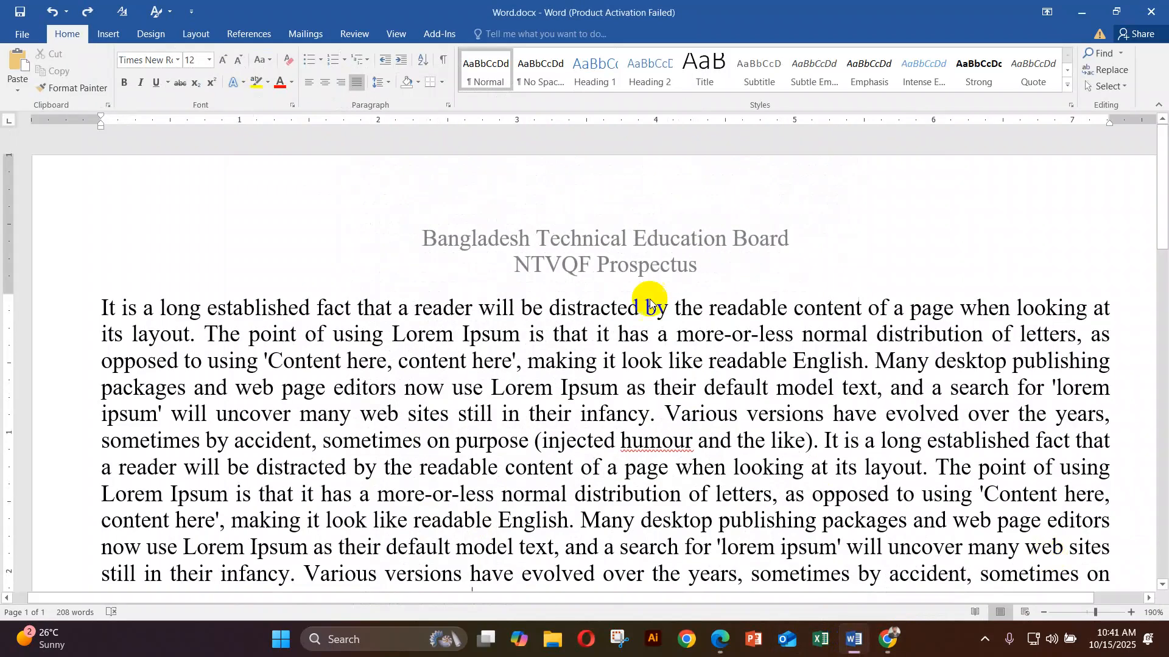
Step: Convert the header line "Bangladesh Technical Education Board" to lowercase and to UPPERCASE
{"action": "triple_click", "coordinate": [558, 239]}
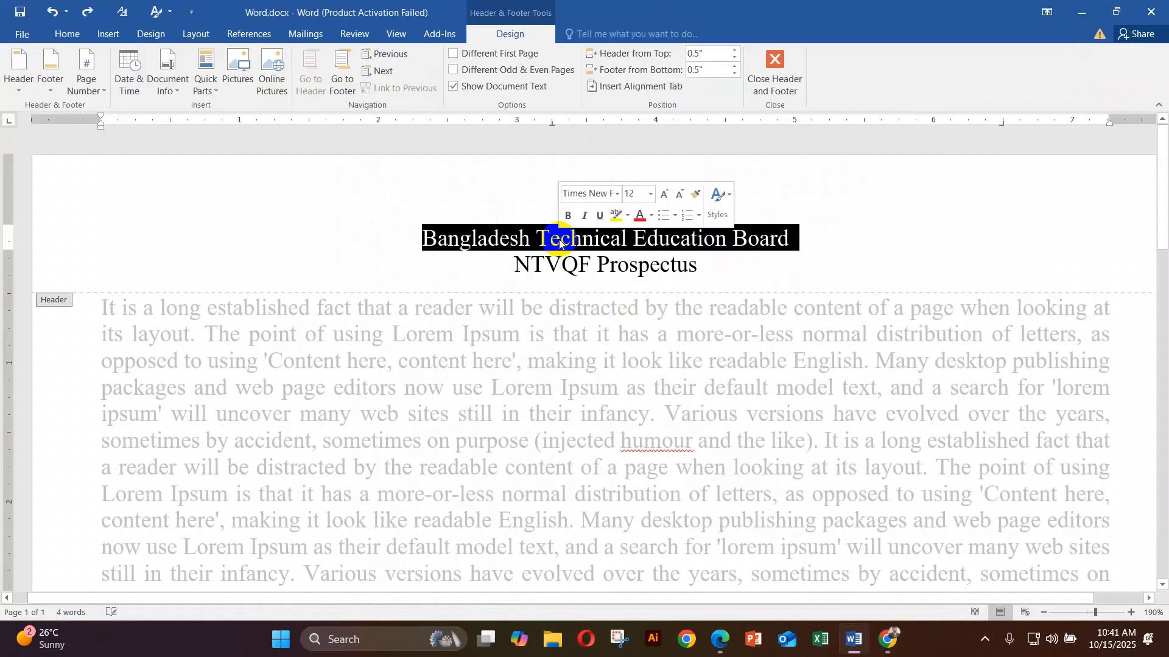
{"action": "left_click", "coordinate": [64, 39]}
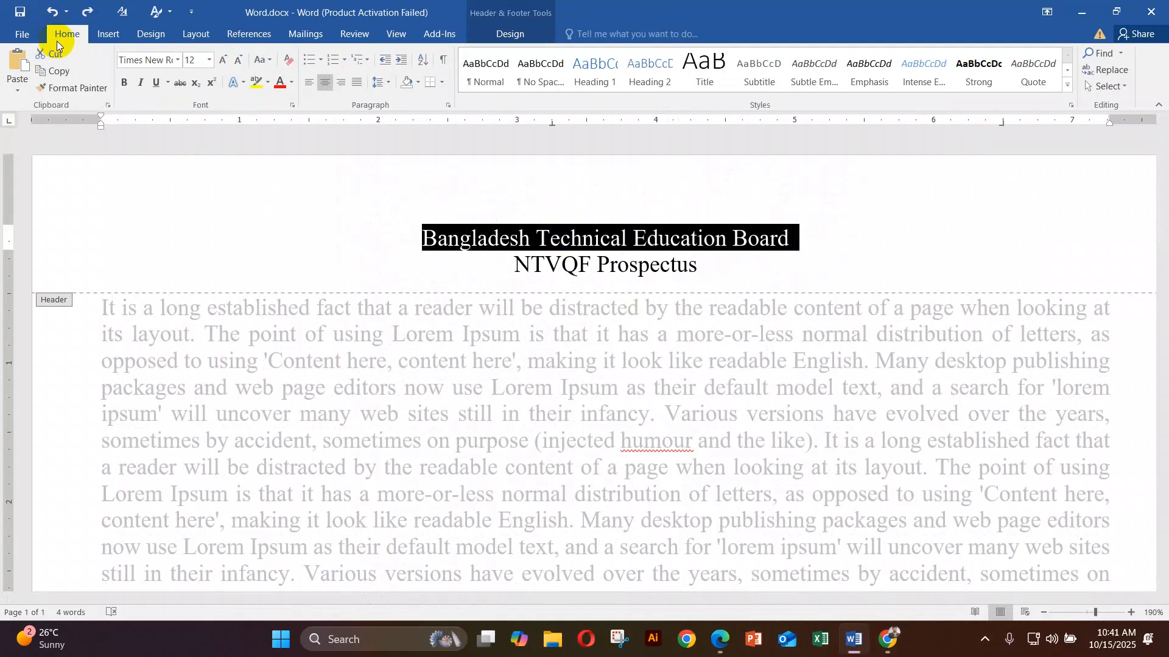
{"action": "left_click", "coordinate": [268, 63]}
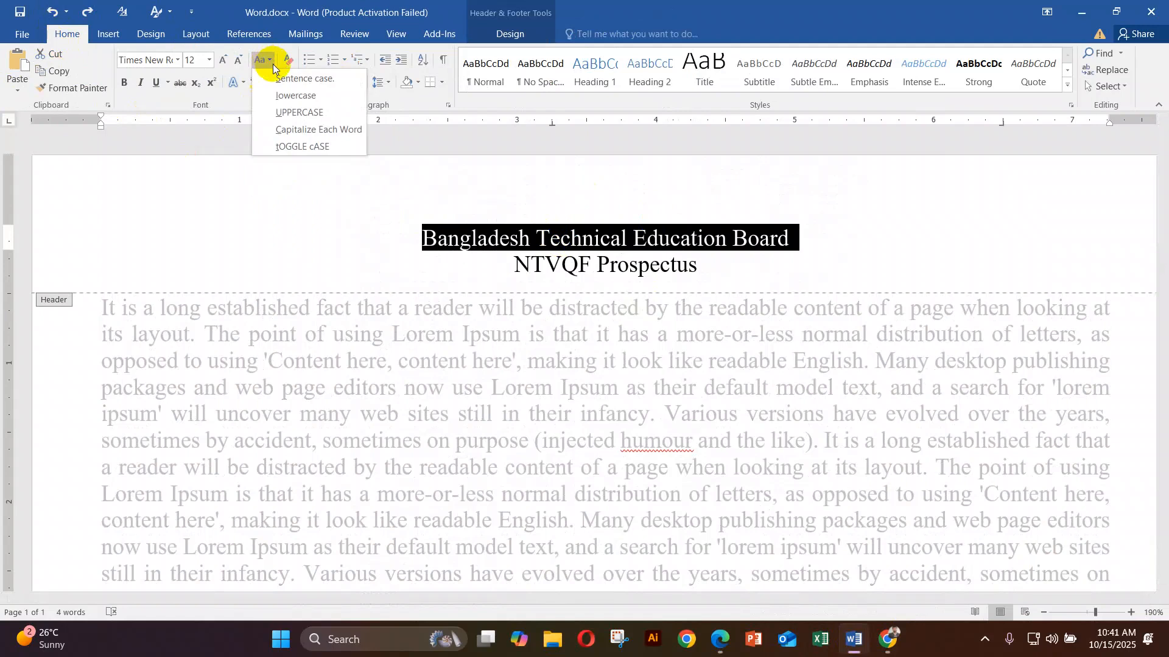
{"action": "left_click", "coordinate": [312, 97]}
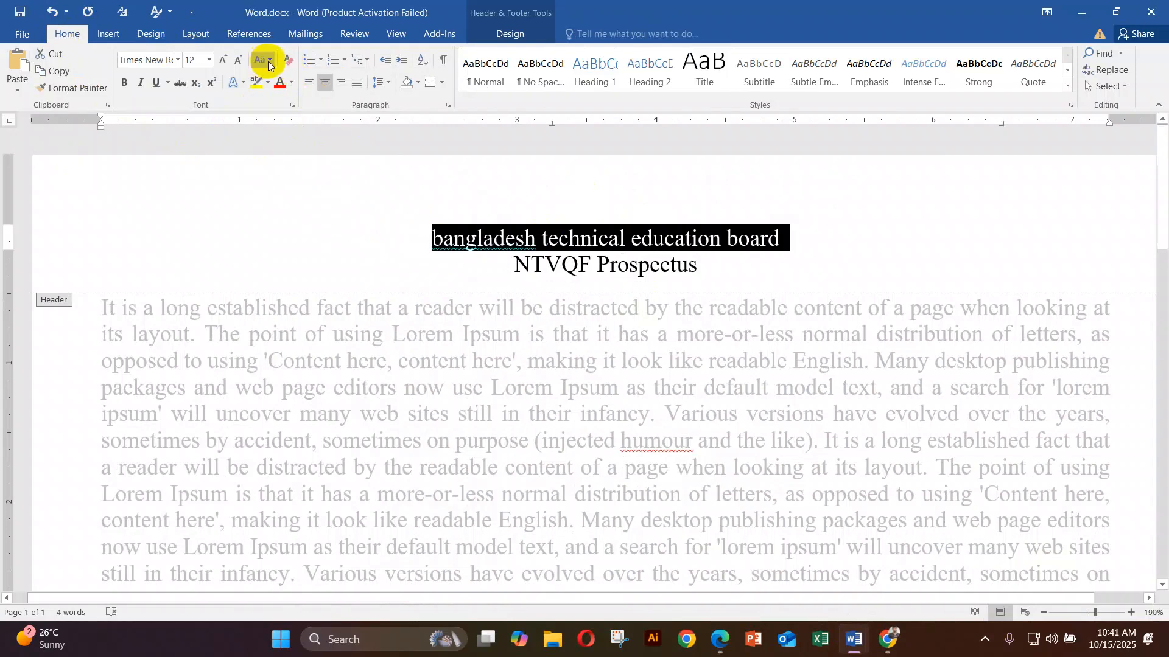
{"action": "left_click", "coordinate": [268, 61]}
{"action": "left_click", "coordinate": [297, 119]}
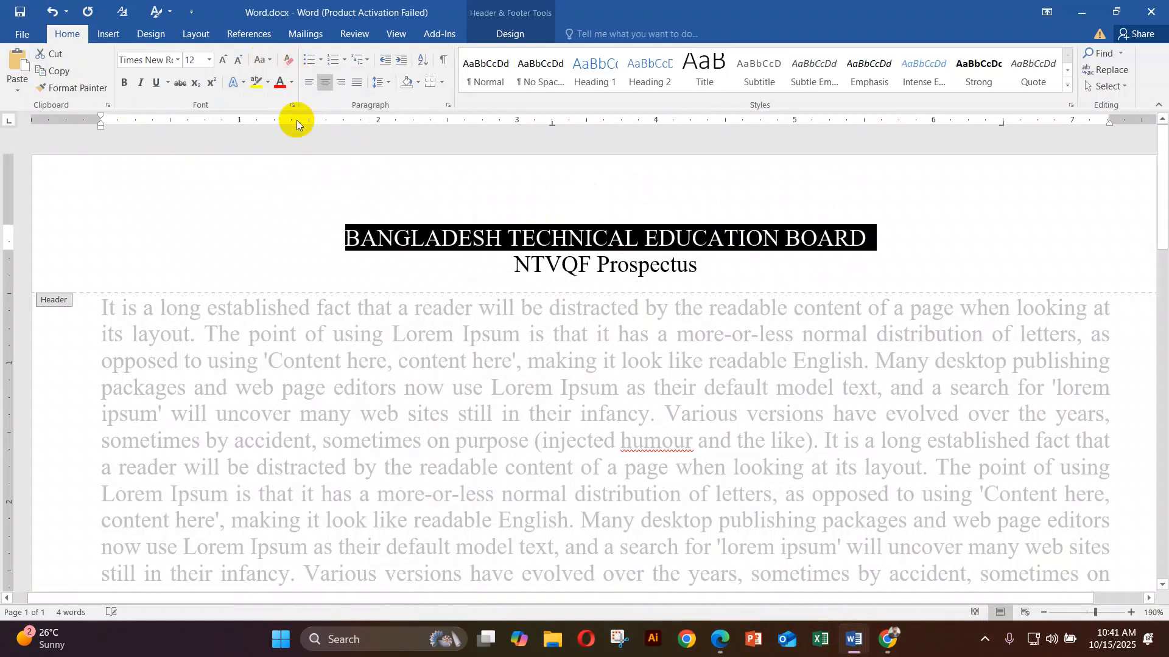
Step: Try Capitalize Each Word and tOGGLE cASE on the first header line, and set it back to UPPERCASE
{"action": "left_click", "coordinate": [268, 62]}
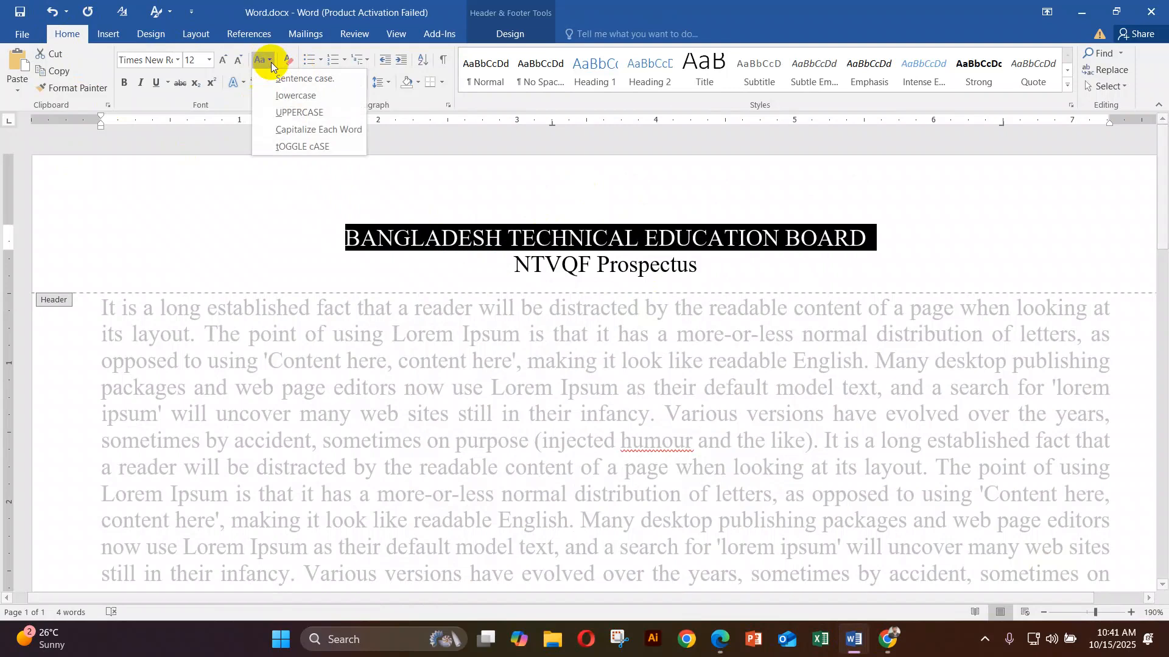
{"action": "left_click", "coordinate": [294, 129]}
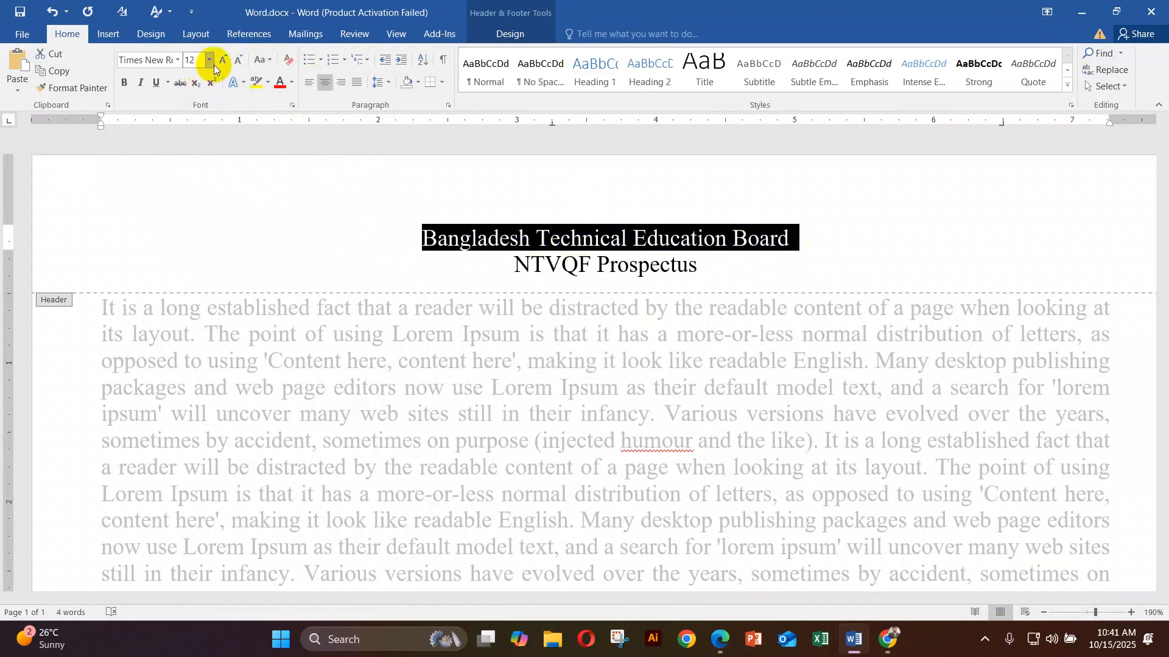
{"action": "left_click", "coordinate": [266, 65]}
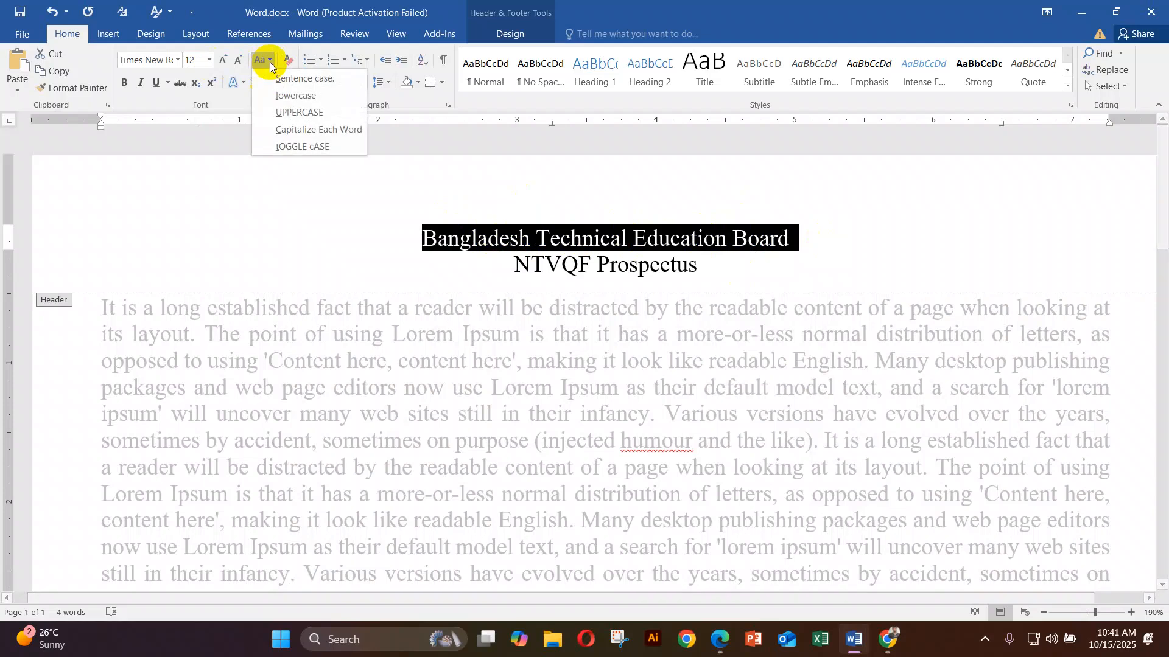
{"action": "left_click", "coordinate": [283, 146]}
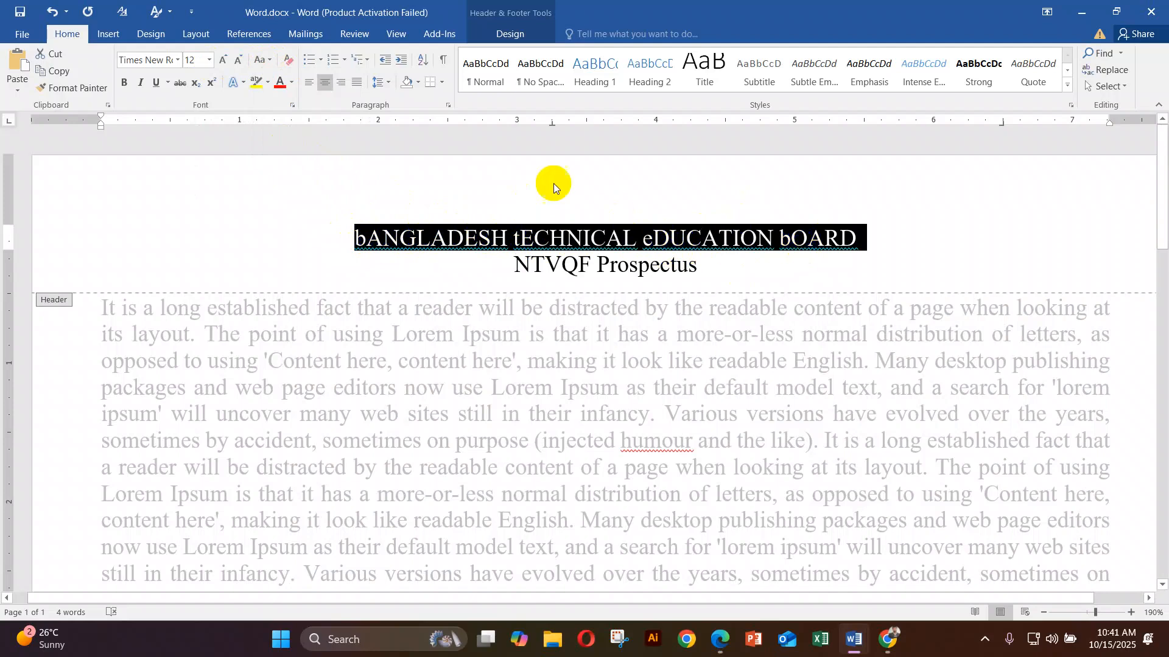
{"action": "left_click", "coordinate": [266, 61]}
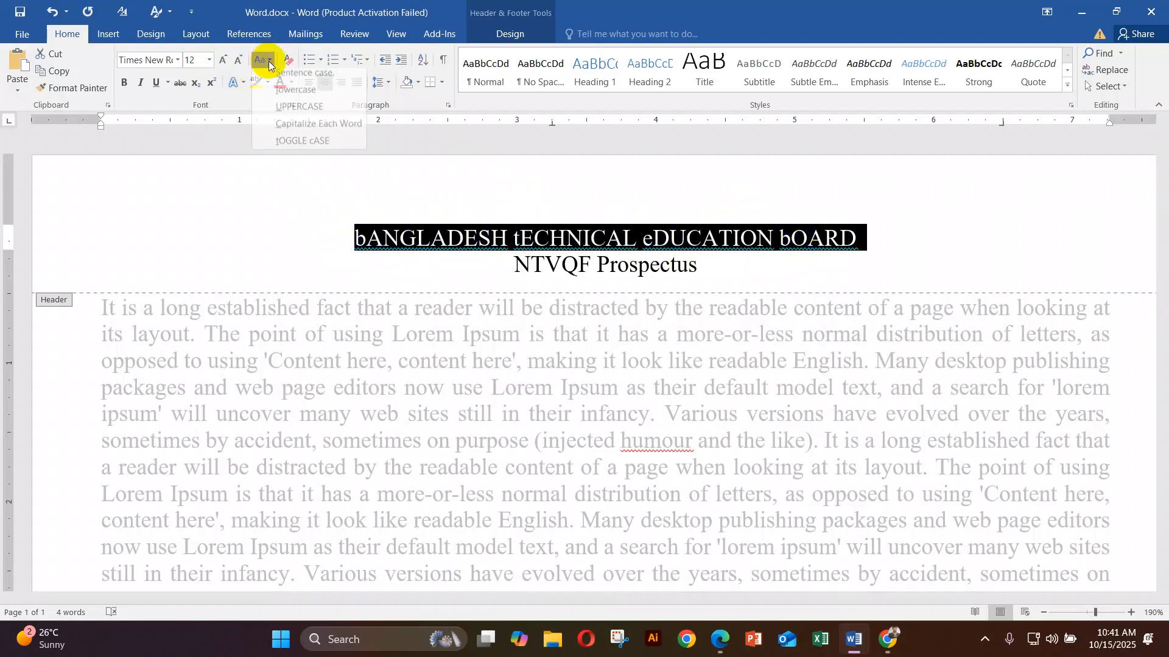
{"action": "left_click", "coordinate": [300, 108]}
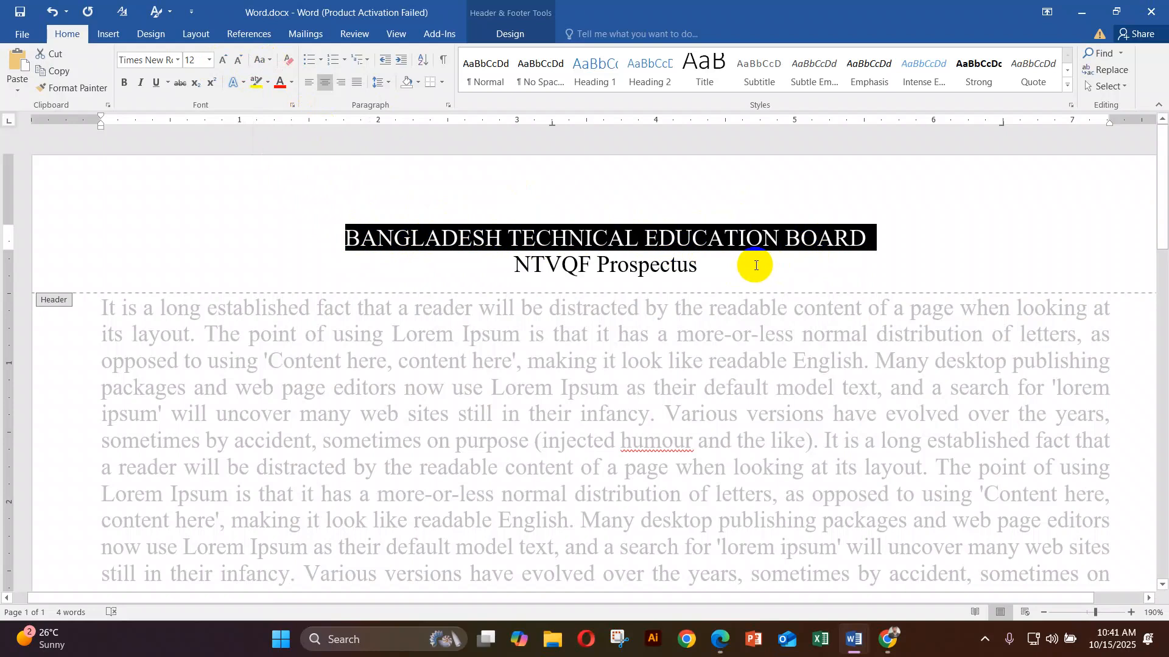
Step: Read the heading's color, size, style and alignment requirements in Document3, and return to Word.docx
{"action": "left_click", "coordinate": [865, 646]}
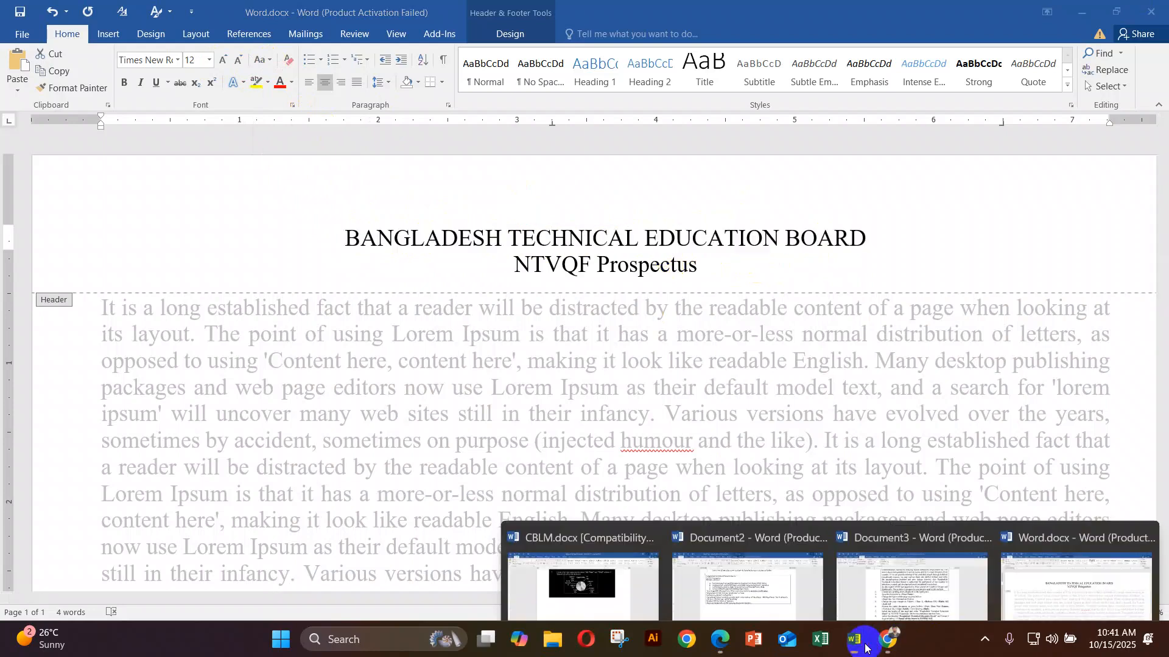
{"action": "left_click", "coordinate": [882, 582]}
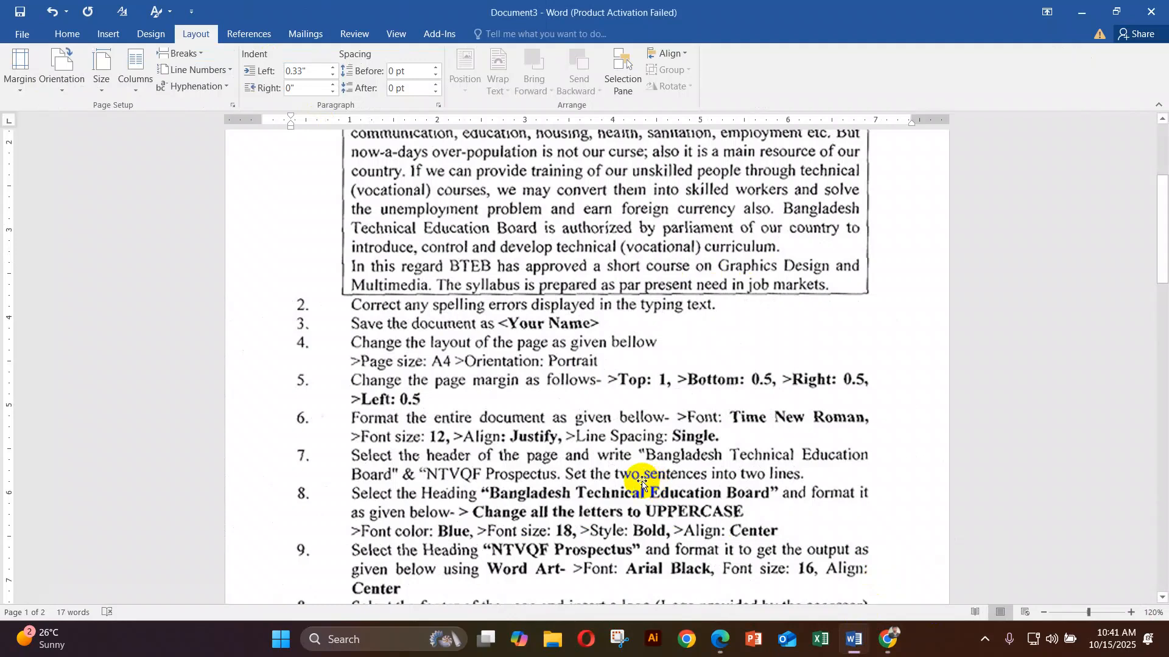
{"action": "scroll", "coordinate": [641, 481], "scroll_direction": "down", "scroll_amount": 1}
{"action": "scroll", "coordinate": [736, 453], "scroll_direction": "down", "scroll_amount": 1}
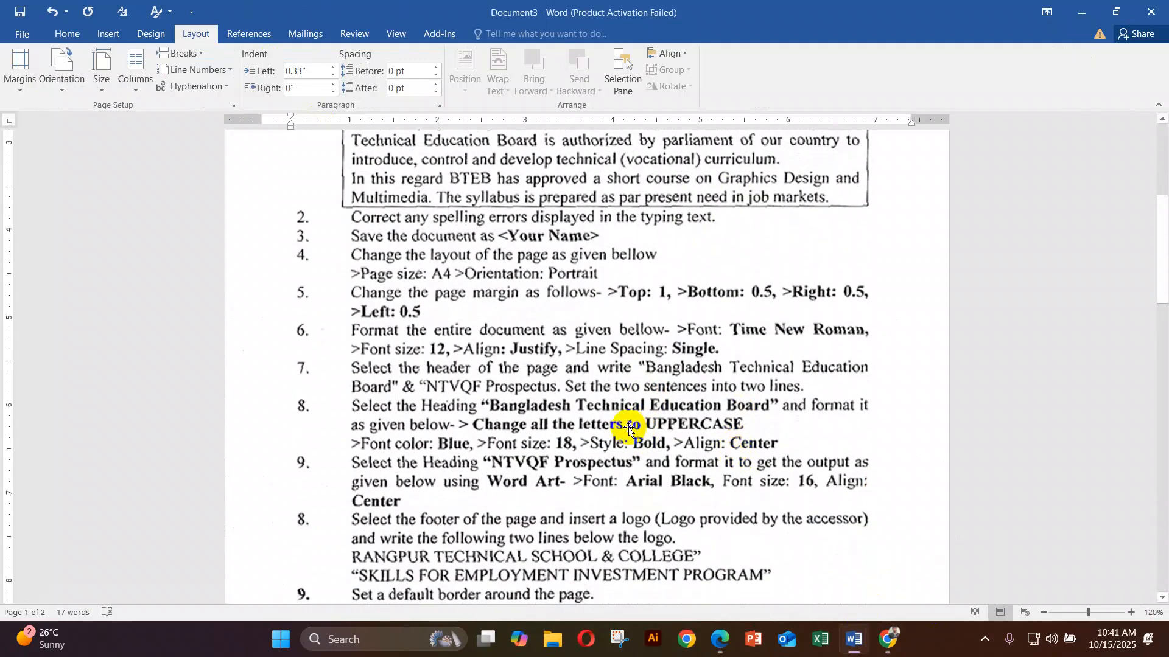
{"action": "scroll", "coordinate": [669, 441], "scroll_direction": "down", "scroll_amount": 1}
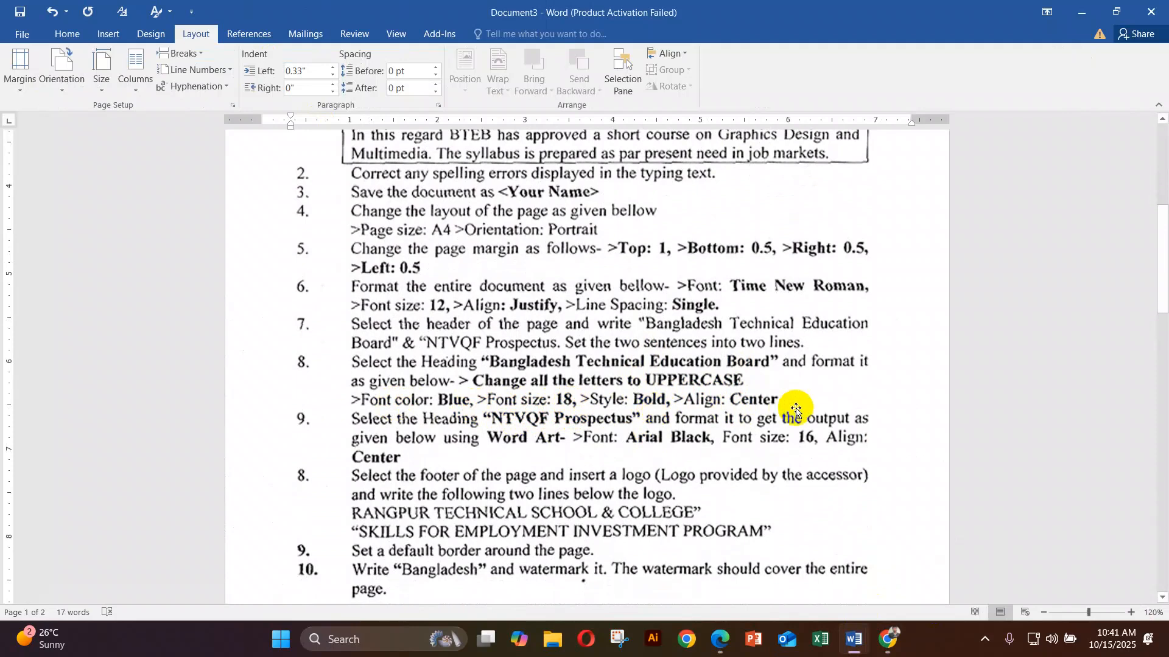
{"action": "left_click", "coordinate": [856, 640]}
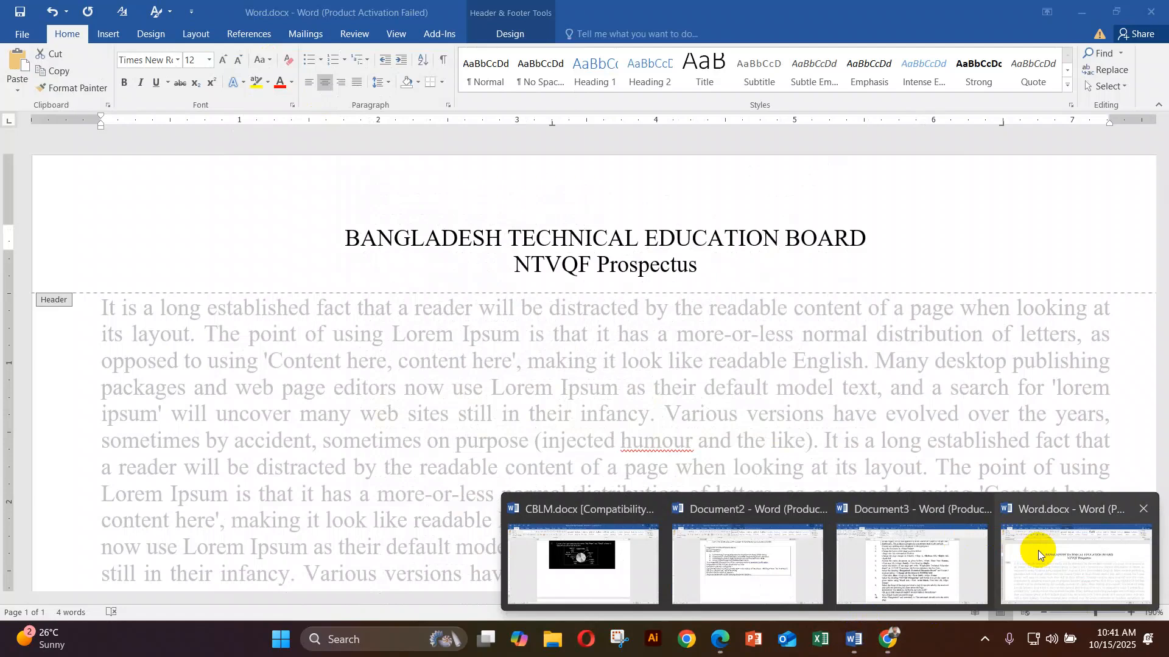
{"action": "left_click", "coordinate": [1038, 550]}
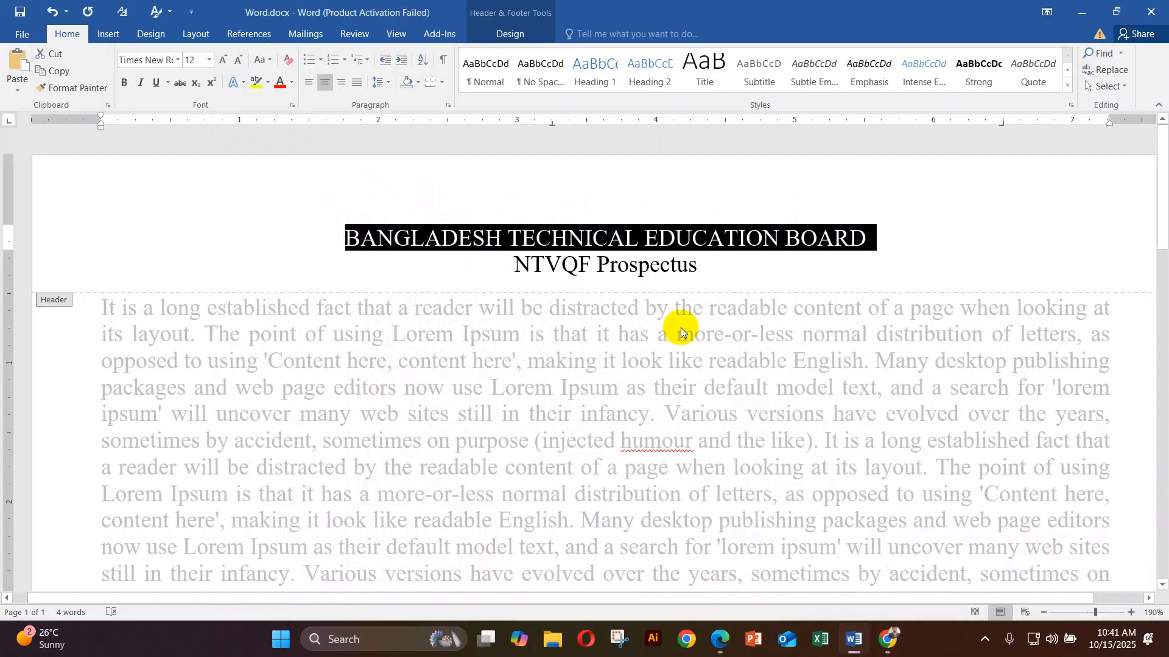
Step: Set the first header line's font color to the standard Blue and make it bold
{"action": "left_click", "coordinate": [286, 83]}
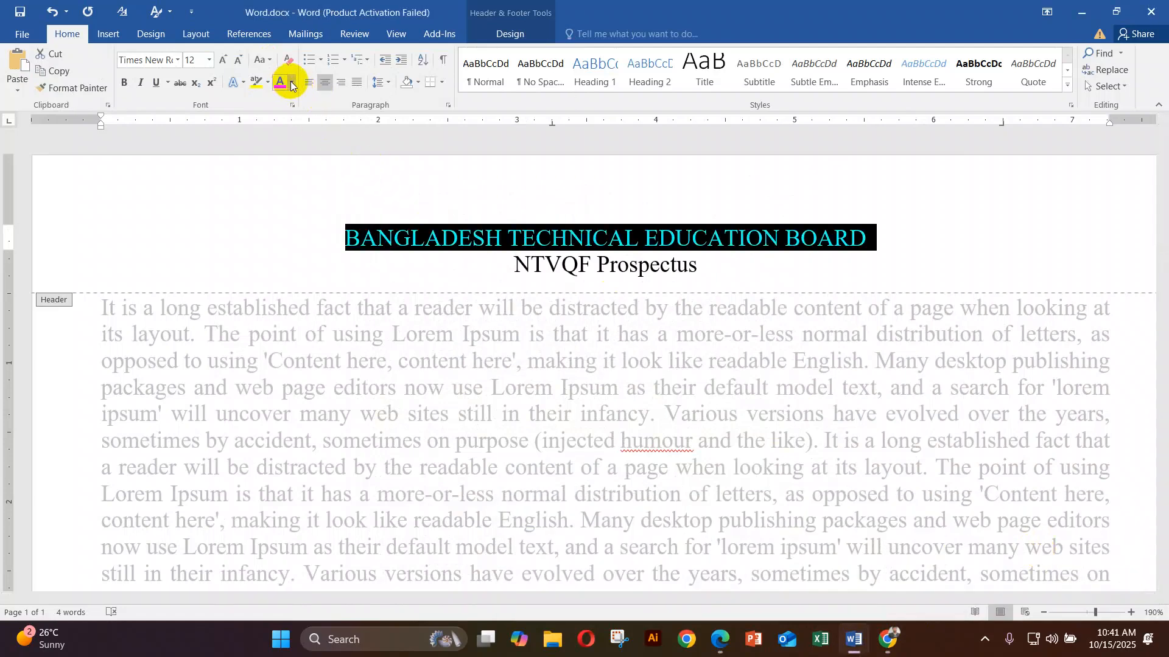
{"action": "left_click", "coordinate": [291, 82]}
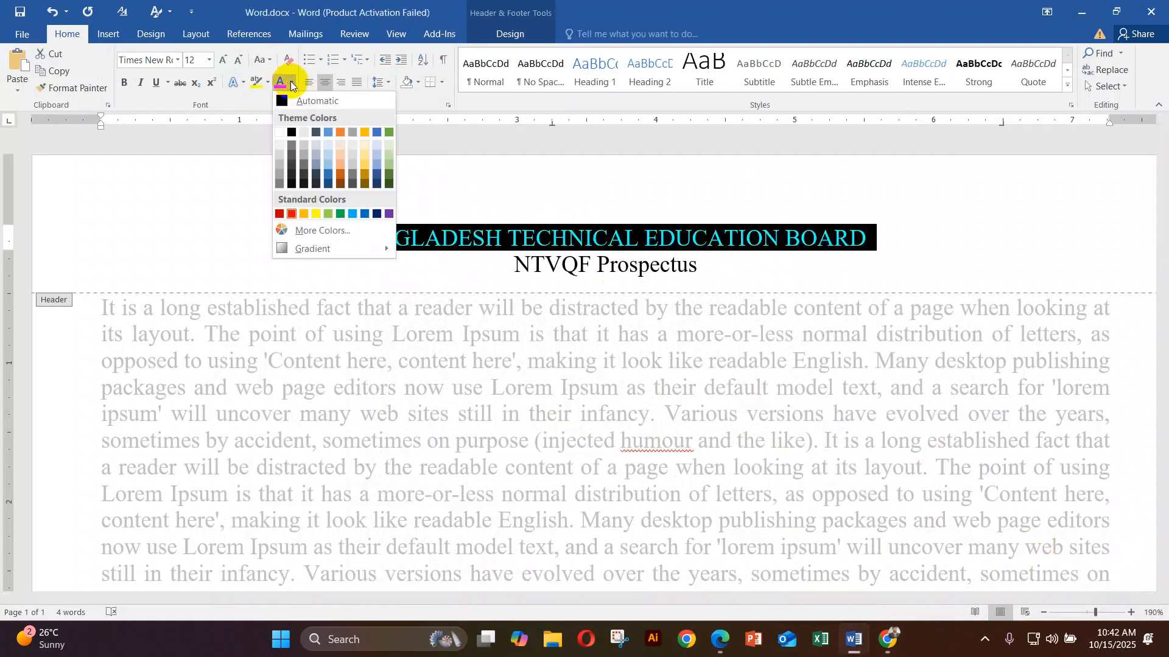
{"action": "left_click", "coordinate": [367, 215]}
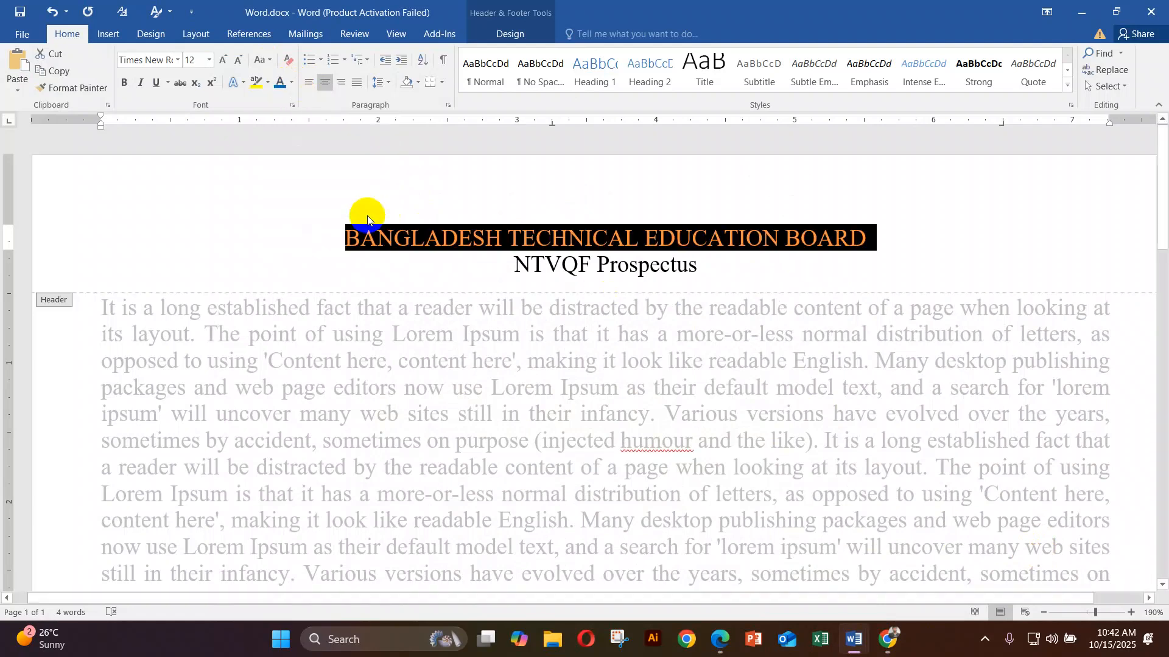
{"action": "left_click", "coordinate": [125, 85]}
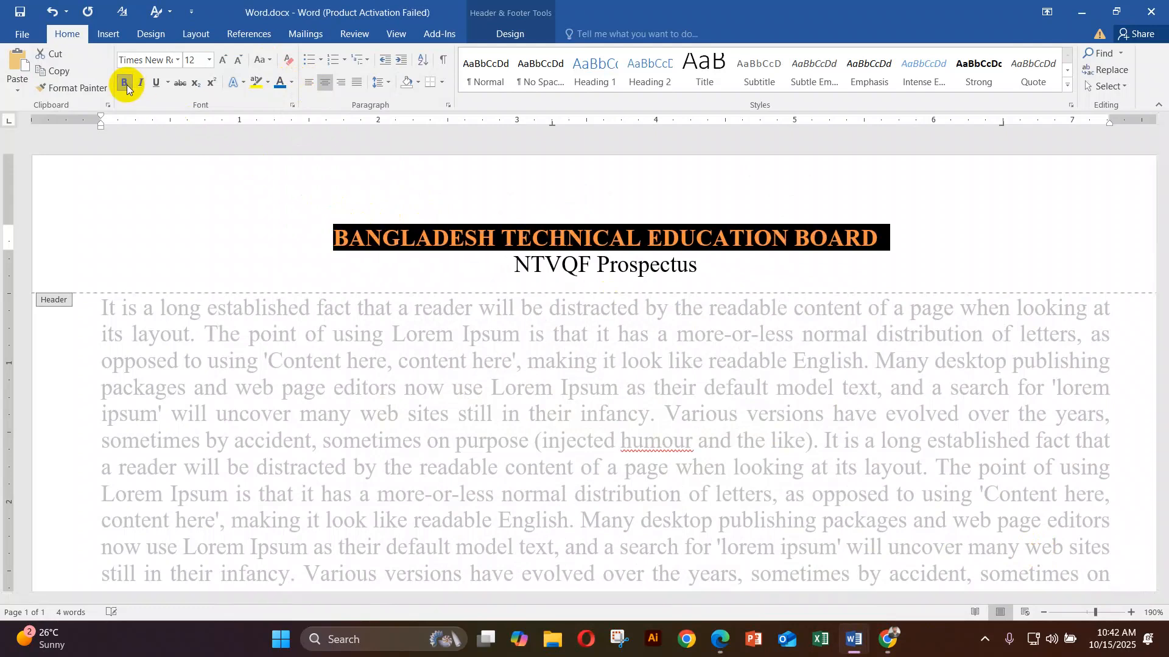
{"action": "left_click", "coordinate": [630, 241]}
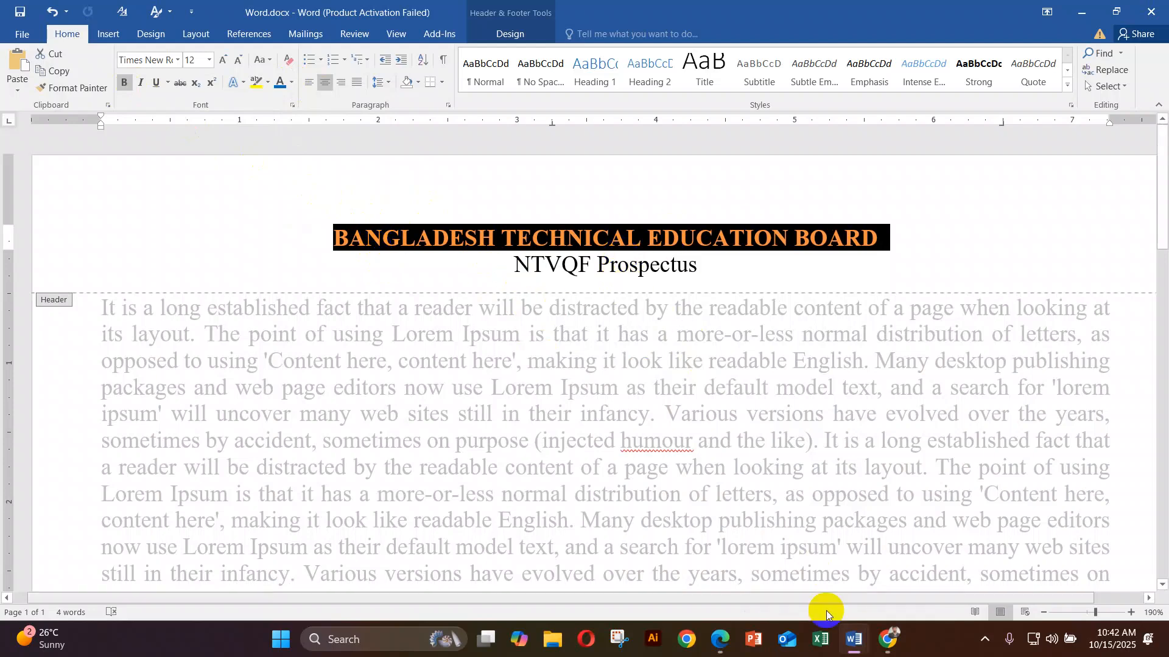
Step: Check the required font size for the first heading in Document3 and return to Word.docx
{"action": "left_click", "coordinate": [849, 640]}
{"action": "left_click", "coordinate": [911, 563]}
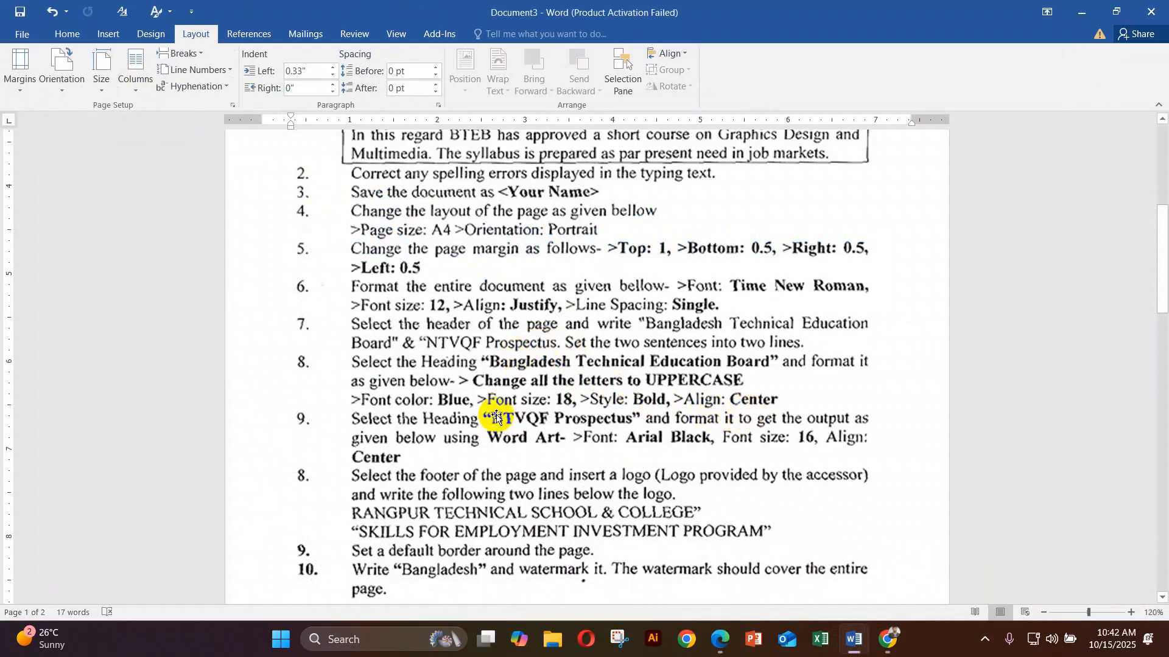
{"action": "left_click", "coordinate": [853, 639]}
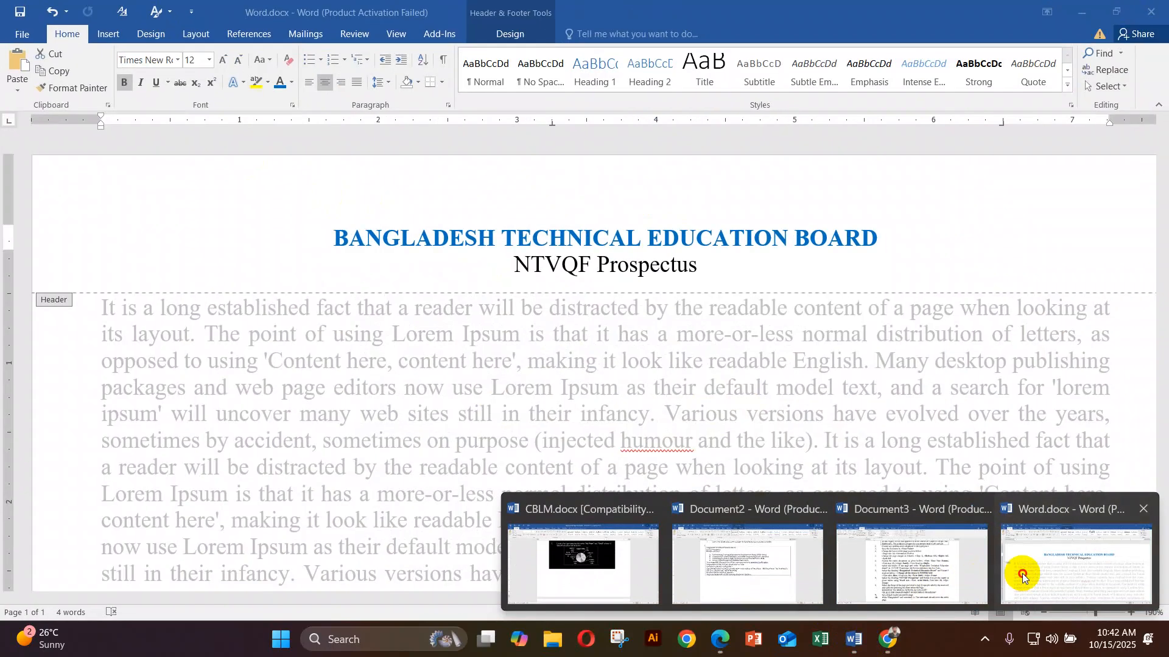
{"action": "left_click", "coordinate": [1022, 573]}
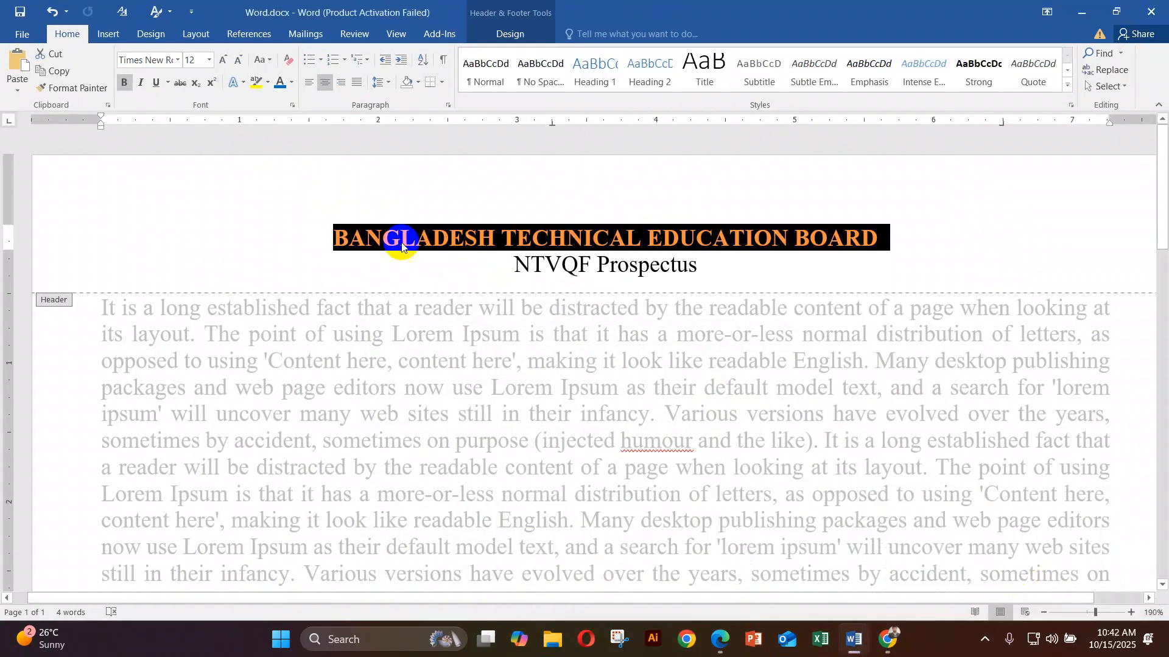
Step: Enlarge the first header line's font size stepwise and settle on 18
{"action": "left_click", "coordinate": [225, 59]}
{"action": "left_click", "coordinate": [225, 59]}
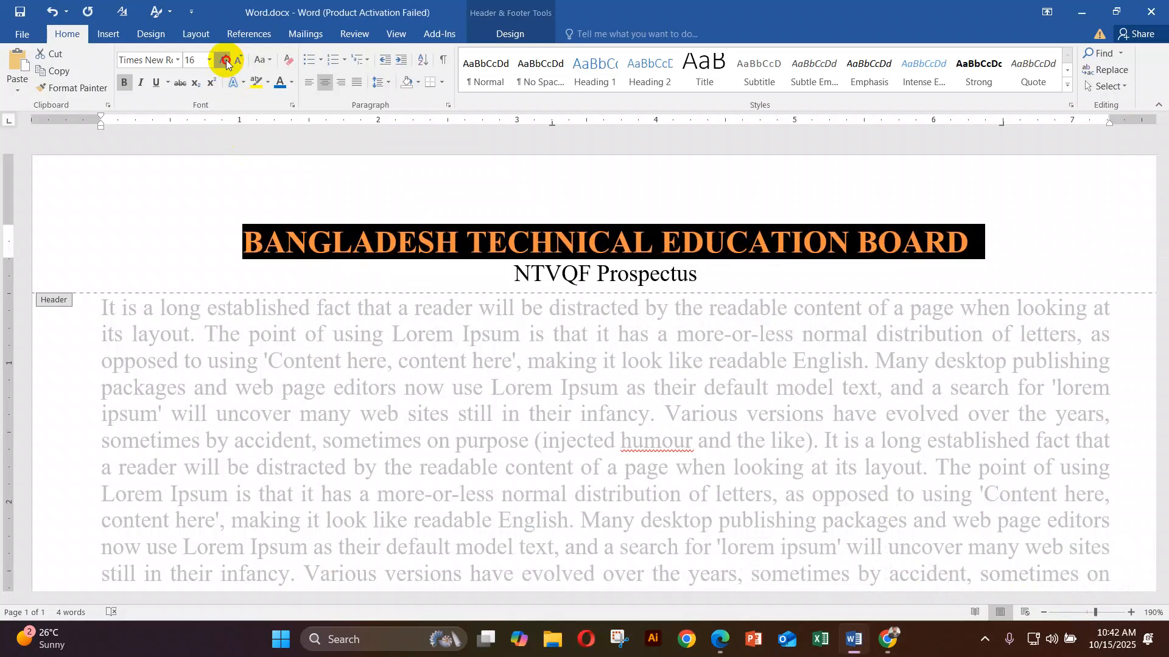
{"action": "left_click", "coordinate": [225, 60]}
{"action": "left_click", "coordinate": [225, 59]}
{"action": "left_click", "coordinate": [238, 60]}
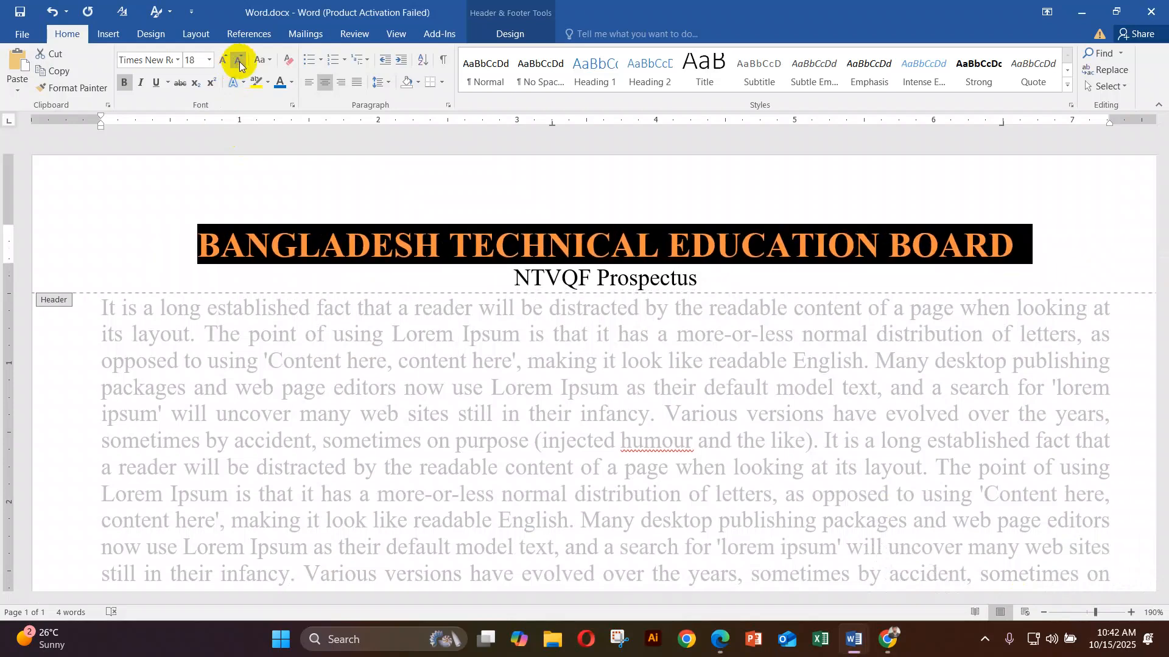
{"action": "left_click", "coordinate": [238, 60]}
{"action": "left_click", "coordinate": [222, 60]}
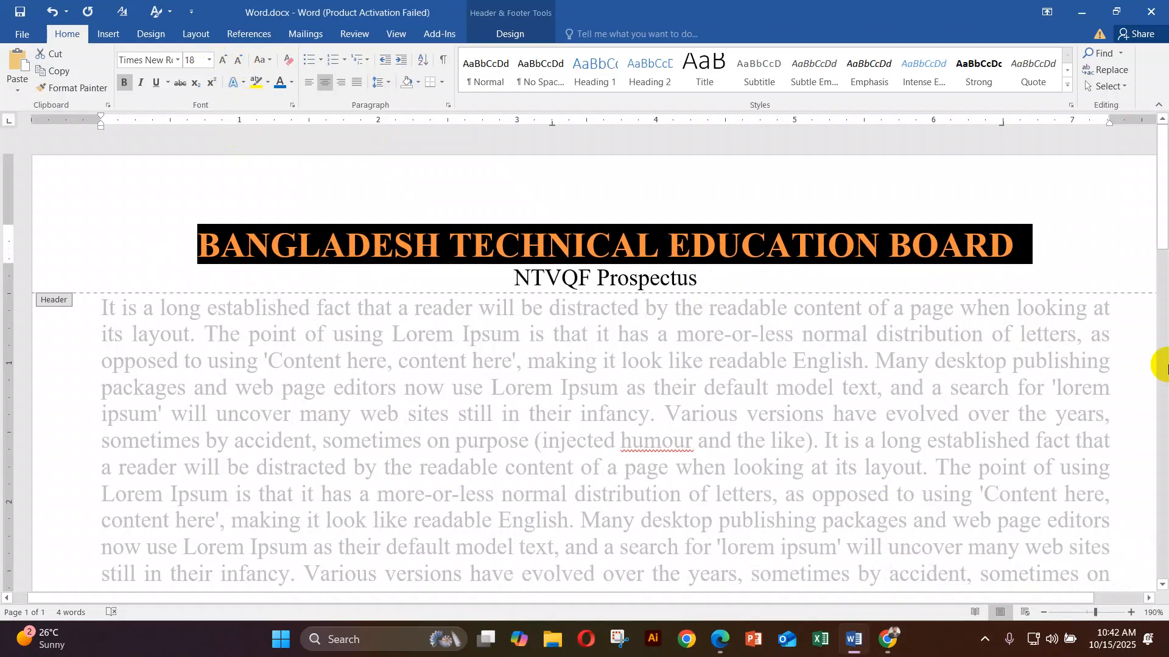
{"action": "key", "text": "ctrl+bracketright"}
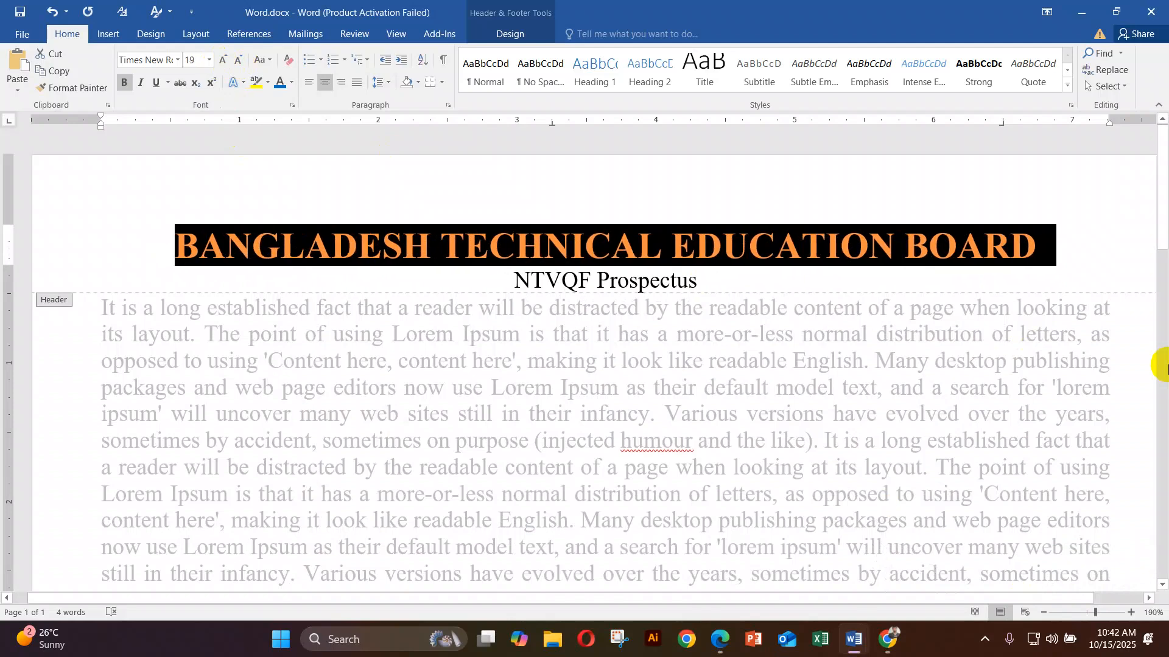
{"action": "key", "text": "ctrl+bracketleft"}
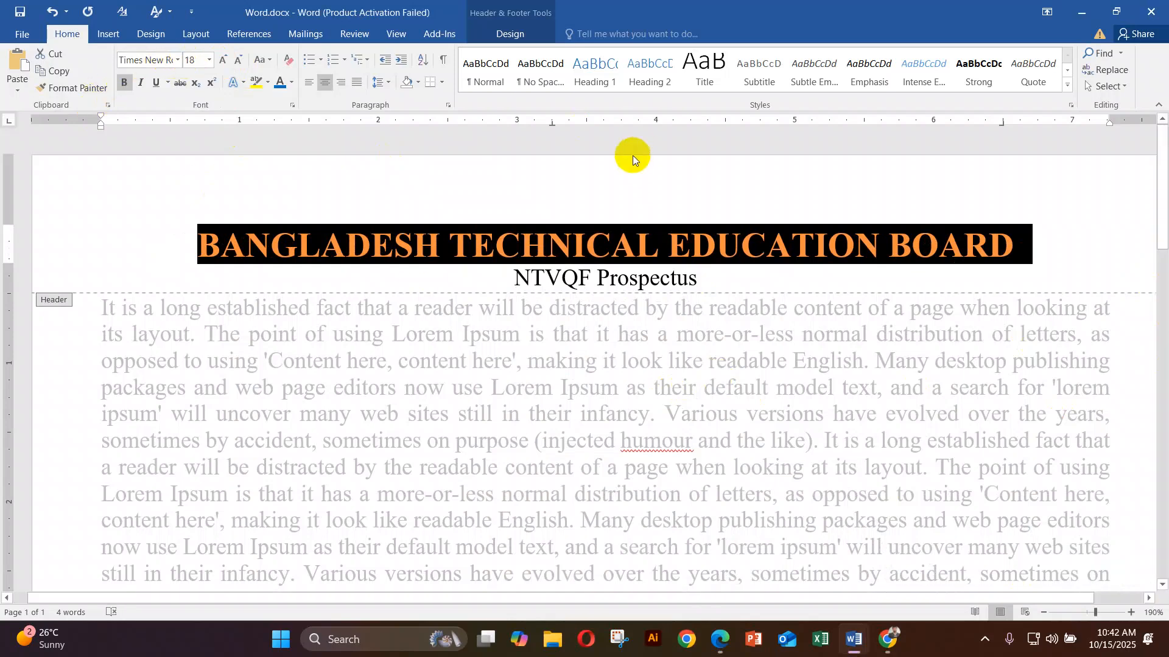
Step: Read the Word Art instructions for the "NTVQF Prospectus" heading in Document3 and return to Word.docx
{"action": "left_click", "coordinate": [861, 643]}
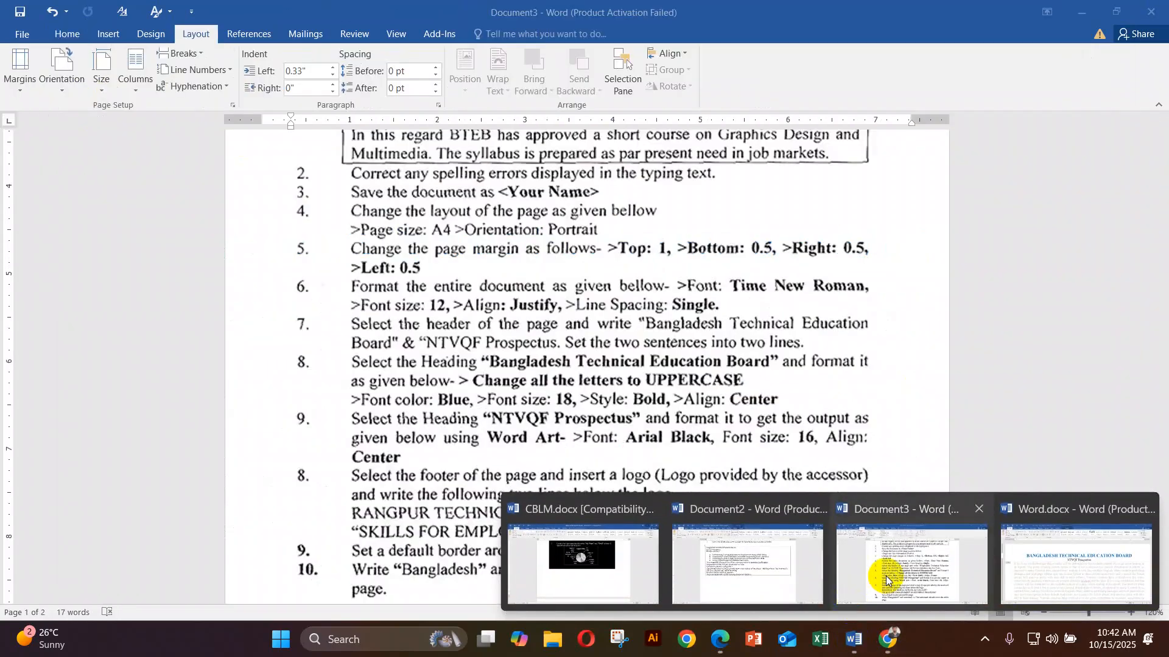
{"action": "left_click", "coordinate": [885, 576]}
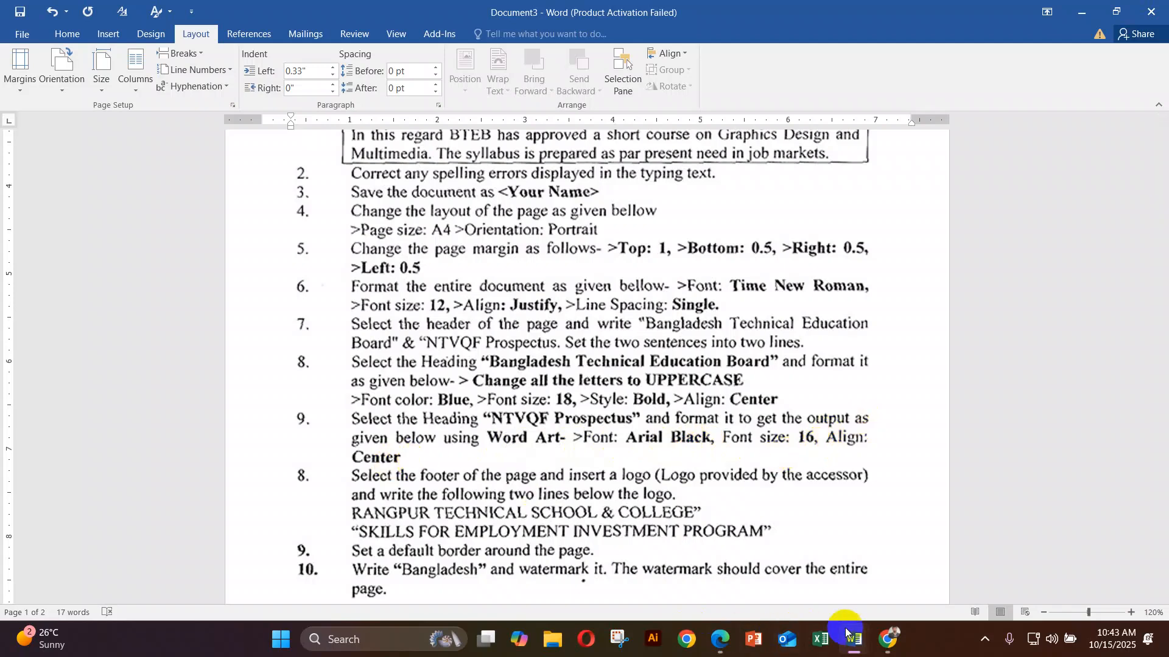
{"action": "mouse_move", "coordinate": [854, 639]}
{"action": "left_click", "coordinate": [1049, 537]}
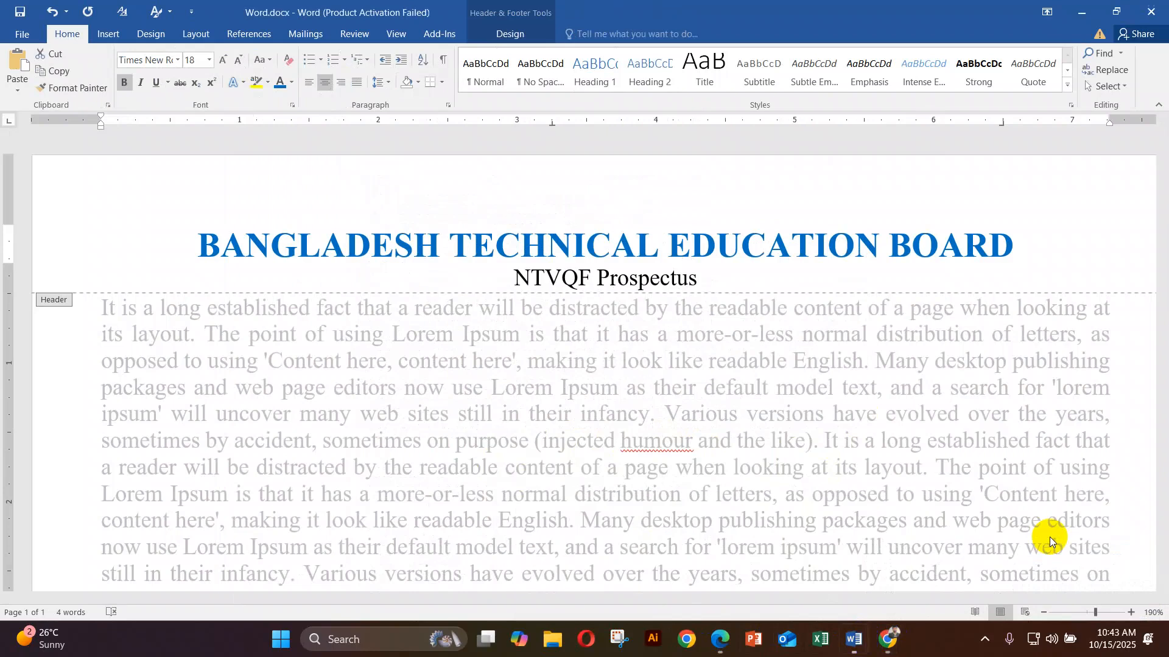
Step: Convert the header line "NTVQF Prospectus" to WordArt in the white-filled style with orange outline and shadow
{"action": "triple_click", "coordinate": [601, 281]}
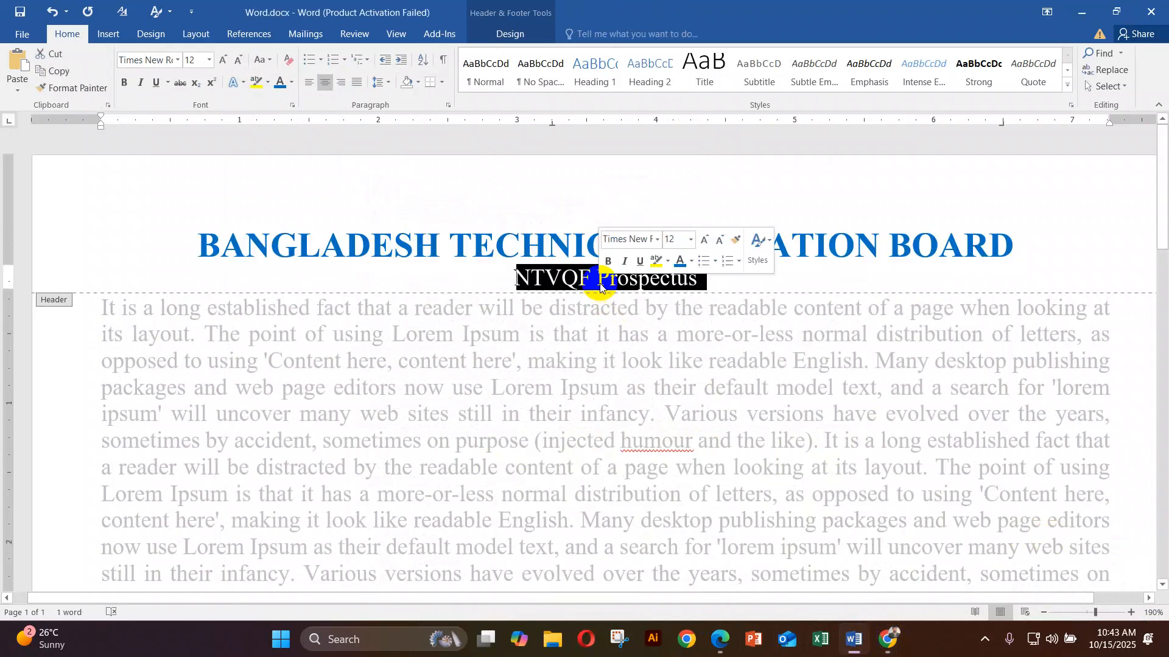
{"action": "left_click", "coordinate": [600, 282]}
{"action": "double_click", "coordinate": [601, 282]}
{"action": "double_click", "coordinate": [601, 282]}
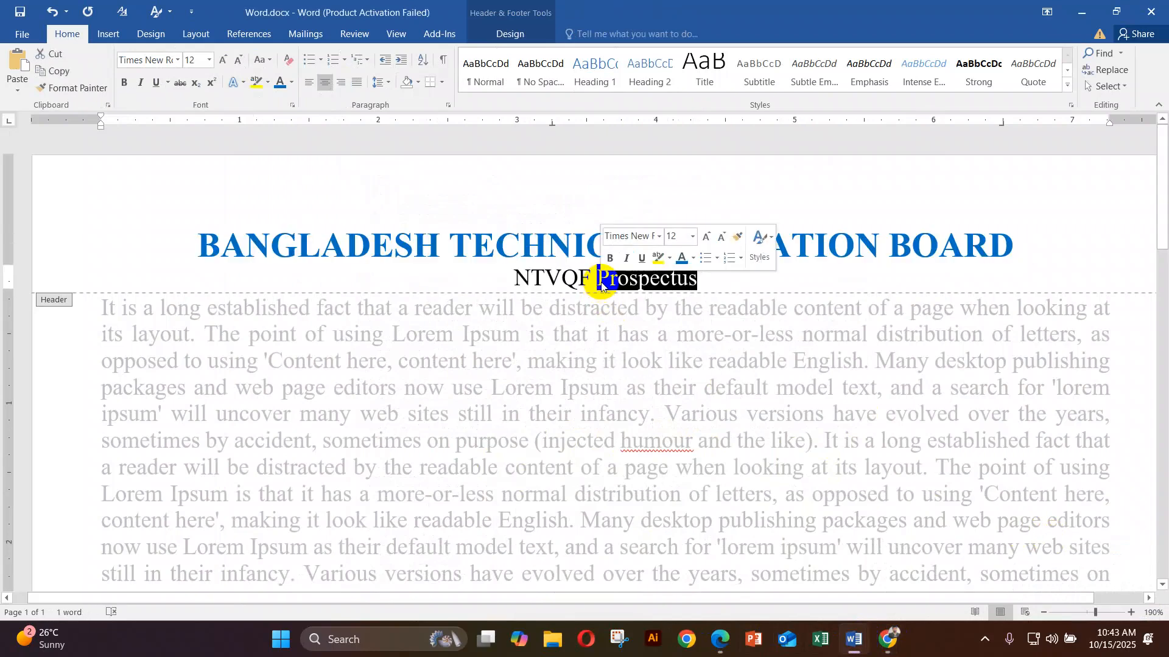
{"action": "left_click_drag", "start_coordinate": [600, 282], "coordinate": [607, 282]}
{"action": "left_click_drag", "start_coordinate": [510, 276], "coordinate": [749, 278]}
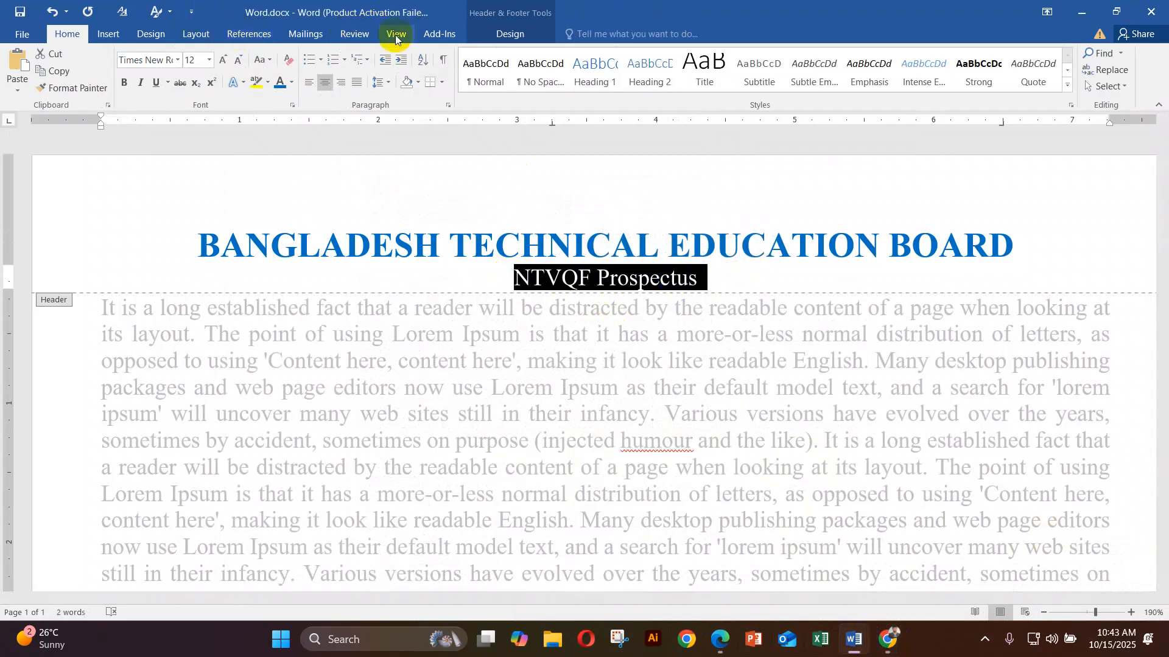
{"action": "left_click", "coordinate": [111, 36]}
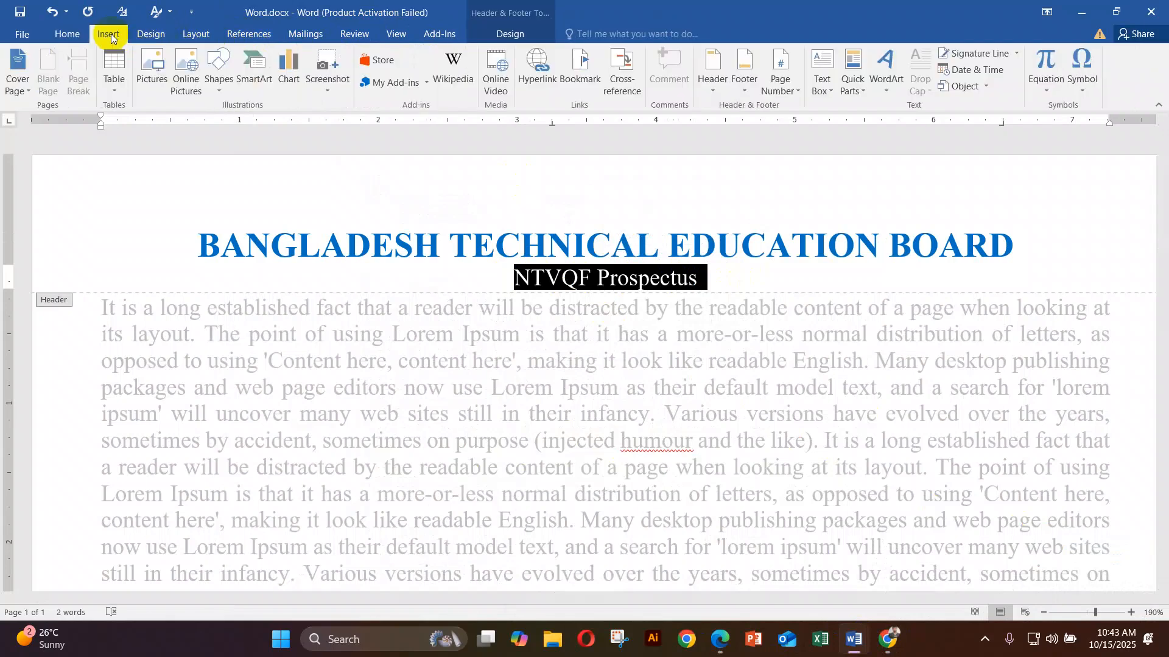
{"action": "left_click", "coordinate": [887, 66]}
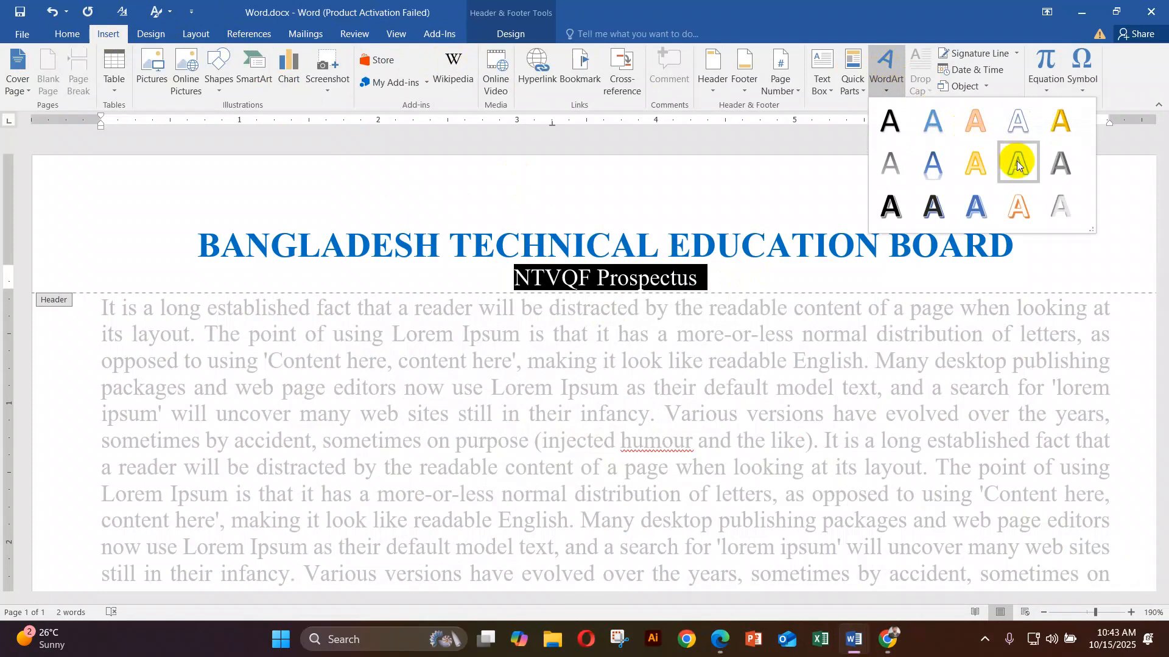
{"action": "left_click", "coordinate": [1019, 205]}
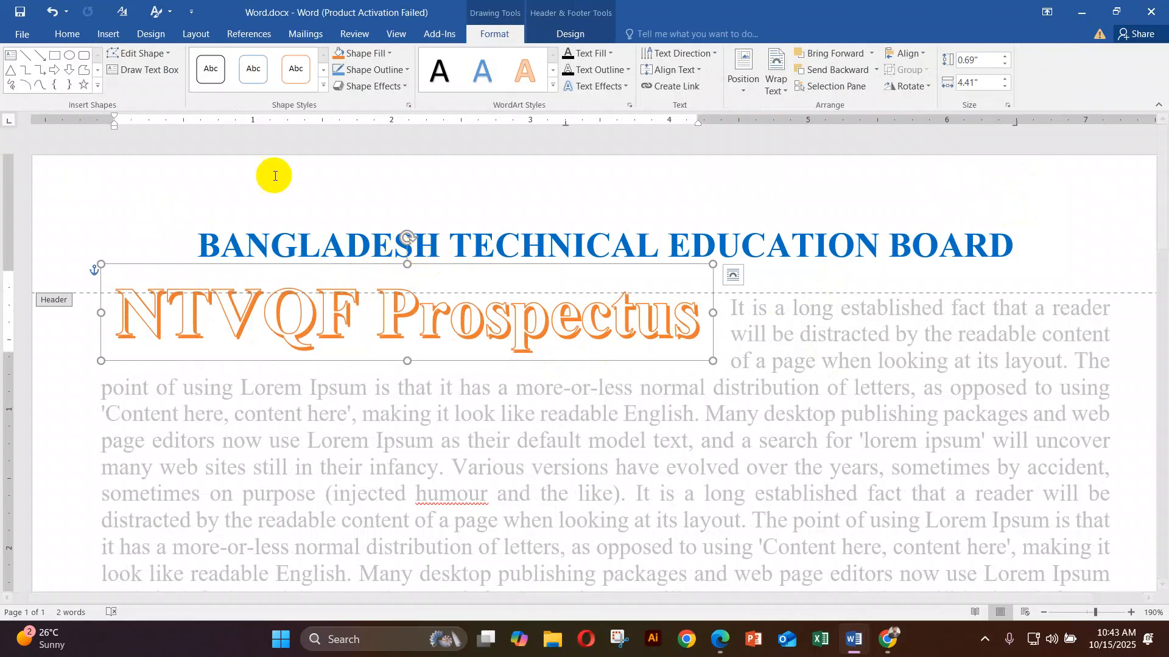
Step: Select the WordArt text, check its required font and size in Document3, and return to Word.docx
{"action": "double_click", "coordinate": [390, 317]}
{"action": "left_click", "coordinate": [388, 315]}
{"action": "left_click_drag", "start_coordinate": [116, 304], "coordinate": [586, 323]}
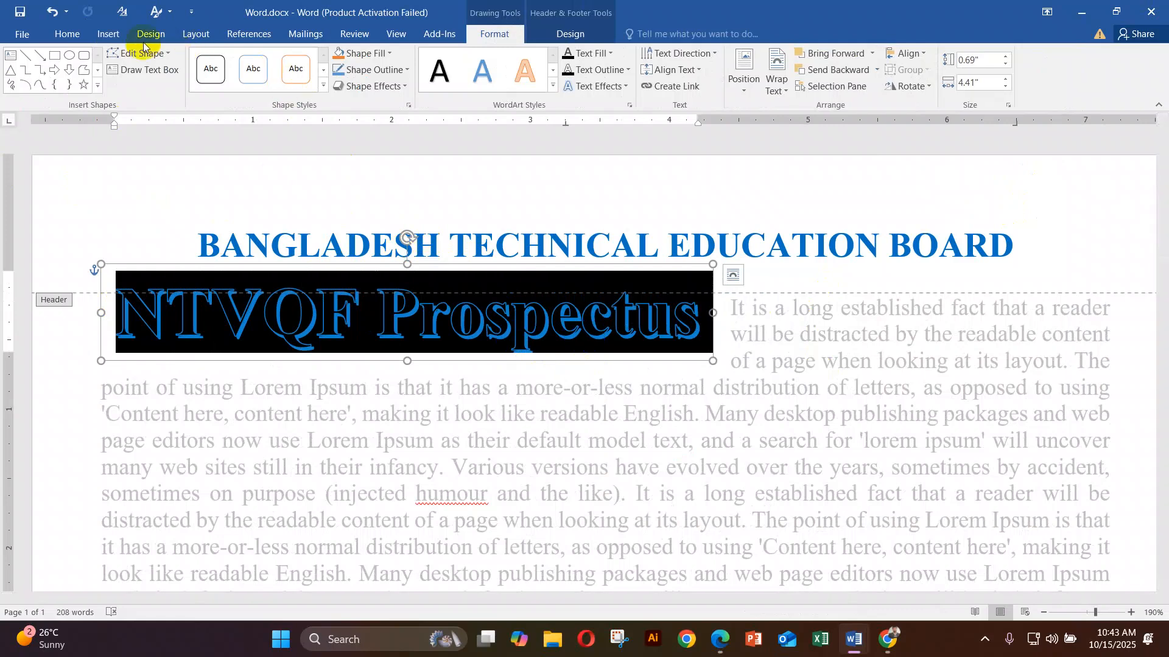
{"action": "left_click", "coordinate": [67, 33]}
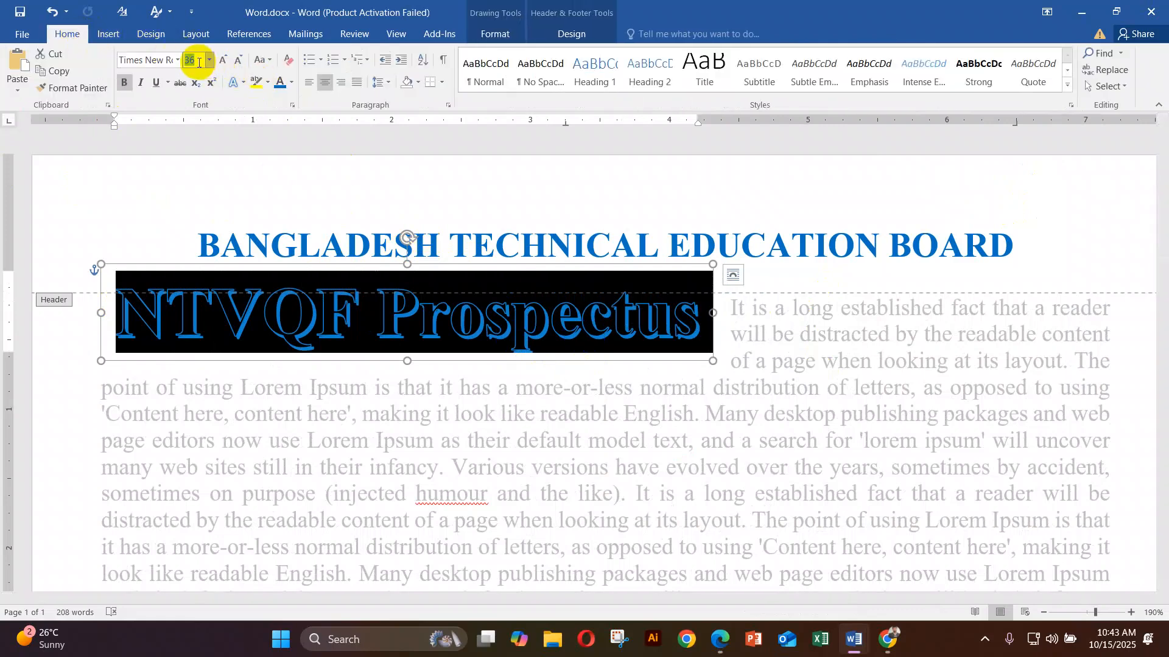
{"action": "left_click", "coordinate": [854, 639]}
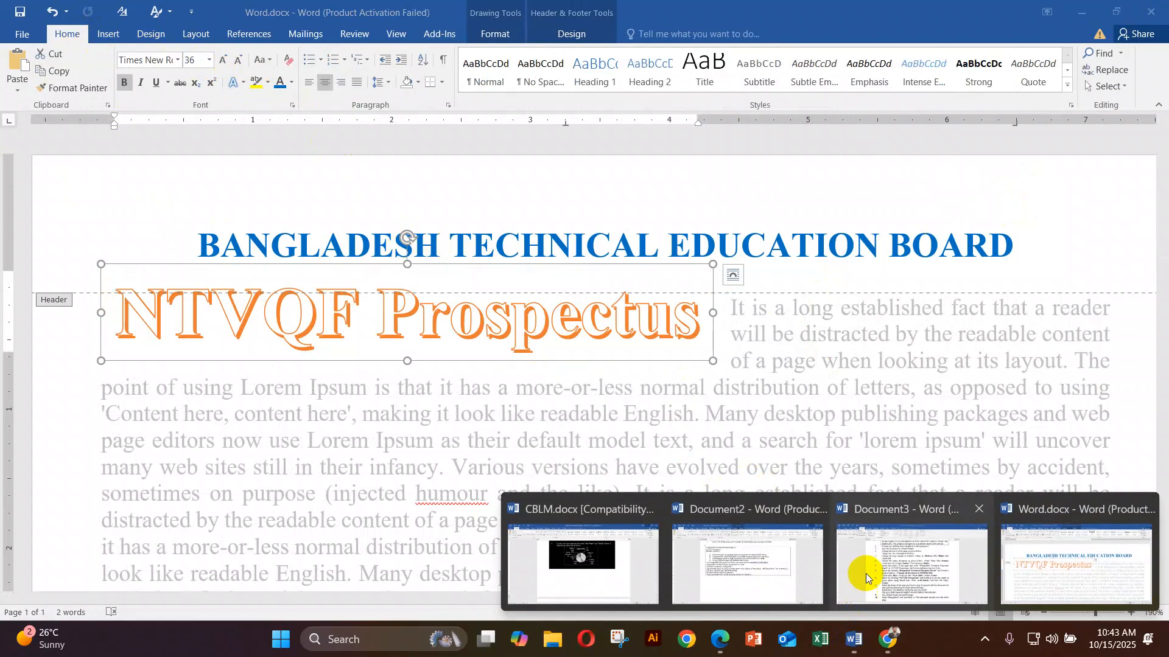
{"action": "left_click", "coordinate": [866, 574]}
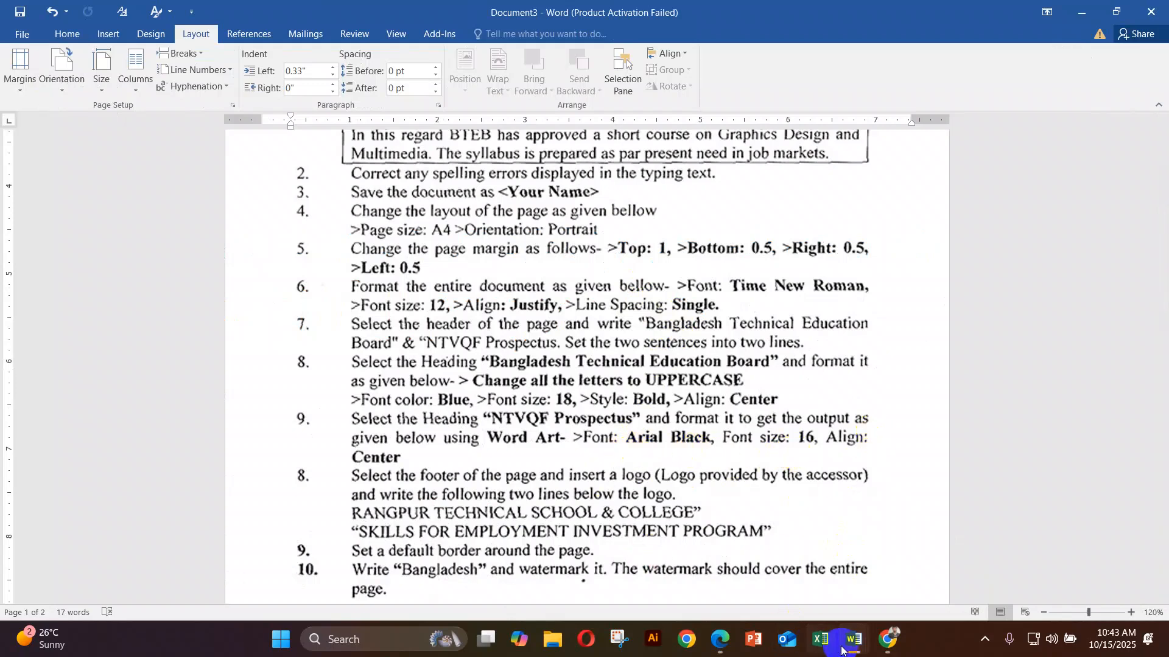
{"action": "mouse_move", "coordinate": [853, 640]}
{"action": "left_click", "coordinate": [1074, 581]}
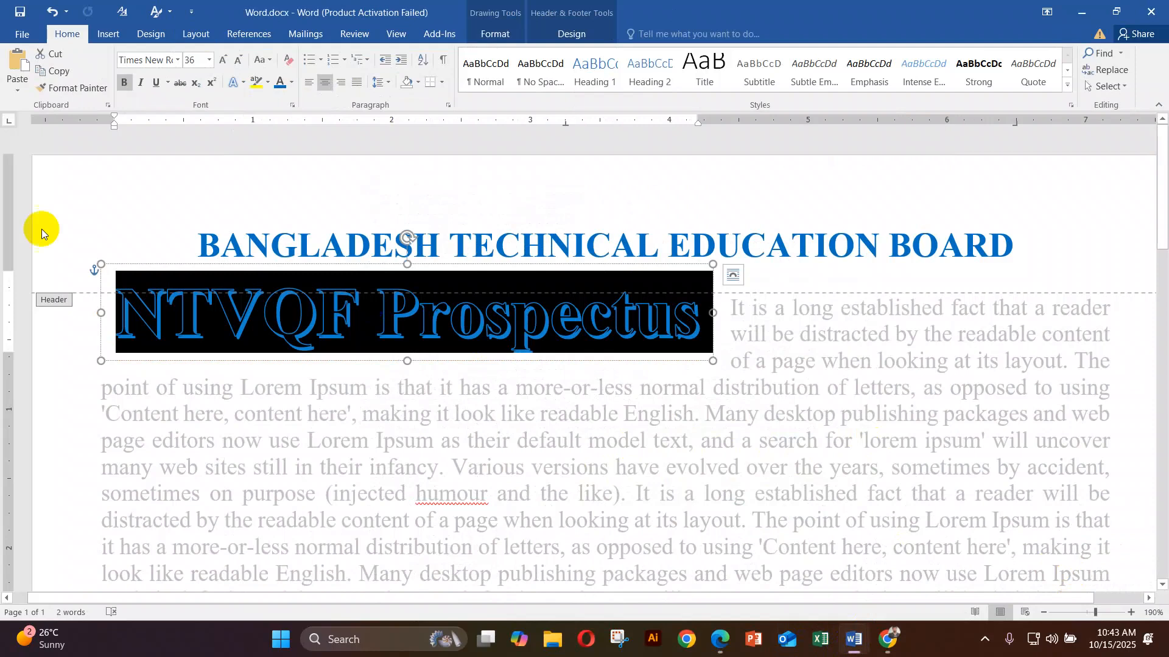
Step: Set the "NTVQF Prospectus" WordArt text to Arial Black, size 16
{"action": "left_click", "coordinate": [401, 331]}
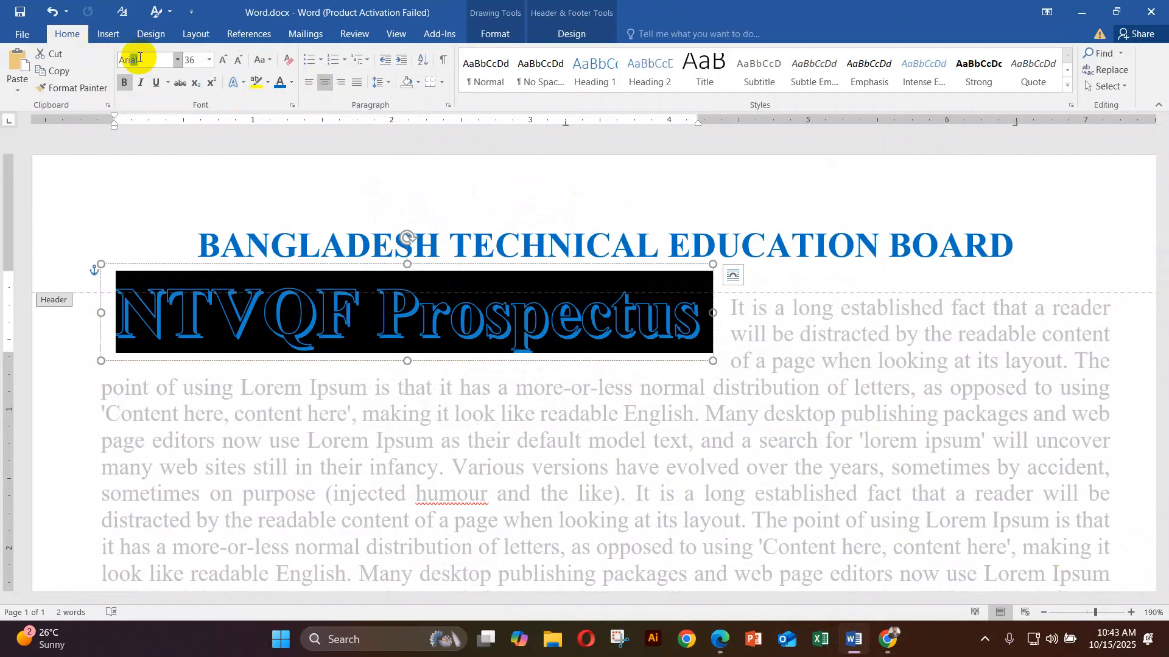
{"action": "left_click", "coordinate": [178, 59]}
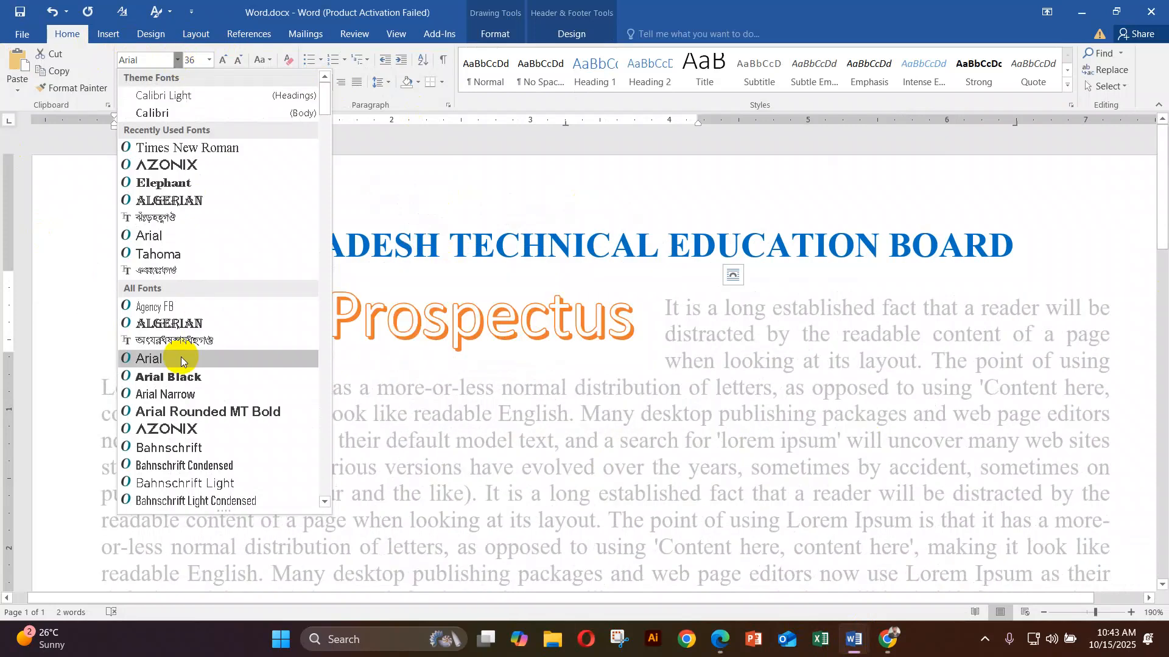
{"action": "left_click", "coordinate": [185, 378]}
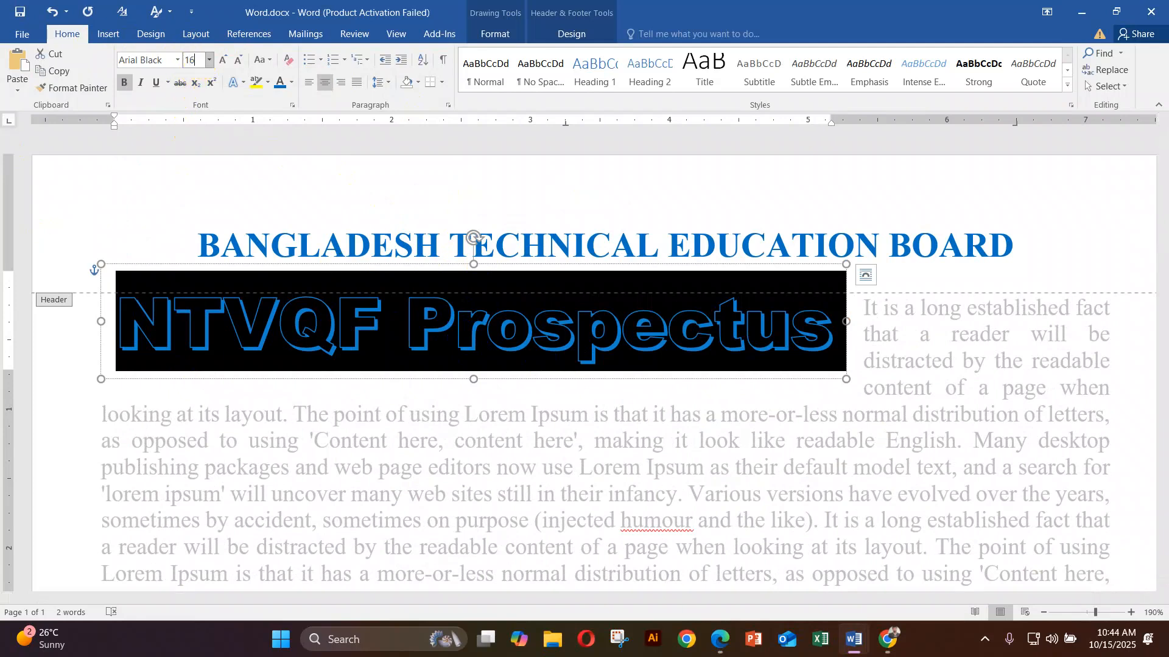
{"action": "key", "text": "Return"}
{"action": "left_click", "coordinate": [277, 294]}
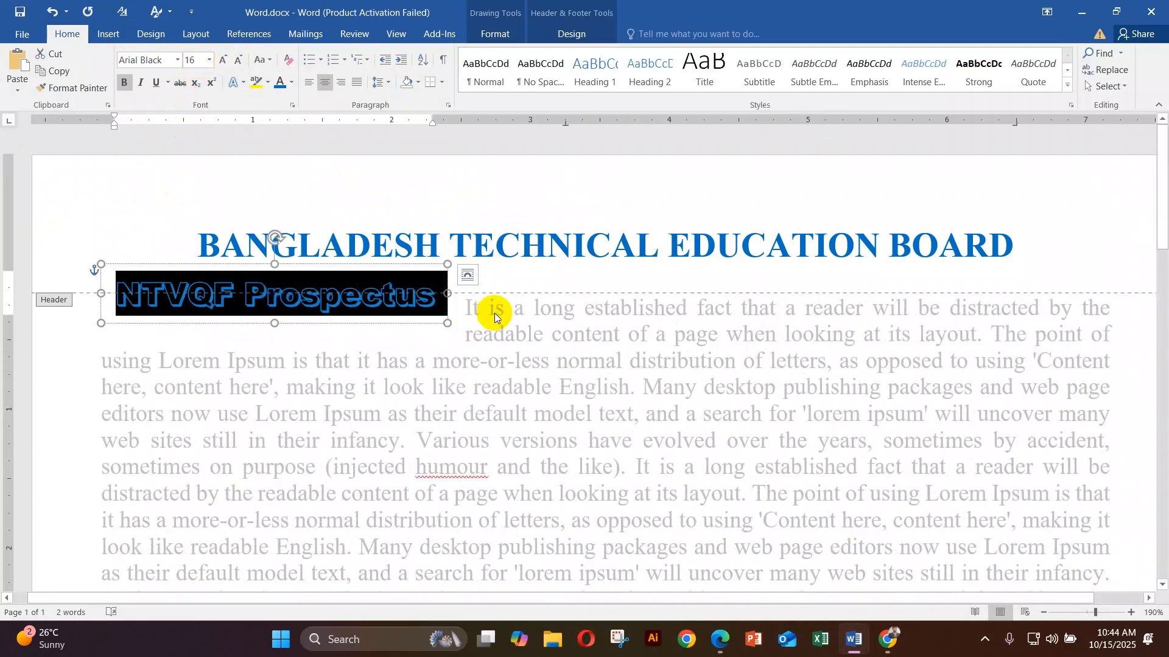
Step: Shift the "NTVQF Prospectus" WordArt slightly and set its text wrapping to In Line with Text
{"action": "mouse_move", "coordinate": [373, 267]}
{"action": "left_mouse_down"}
{"action": "mouse_move", "coordinate": [492, 347]}
{"action": "mouse_move", "coordinate": [597, 380]}
{"action": "mouse_move", "coordinate": [764, 404]}
{"action": "mouse_move", "coordinate": [851, 464]}
{"action": "mouse_move", "coordinate": [696, 488]}
{"action": "mouse_move", "coordinate": [469, 292]}
{"action": "mouse_move", "coordinate": [393, 267]}
{"action": "left_mouse_up"}
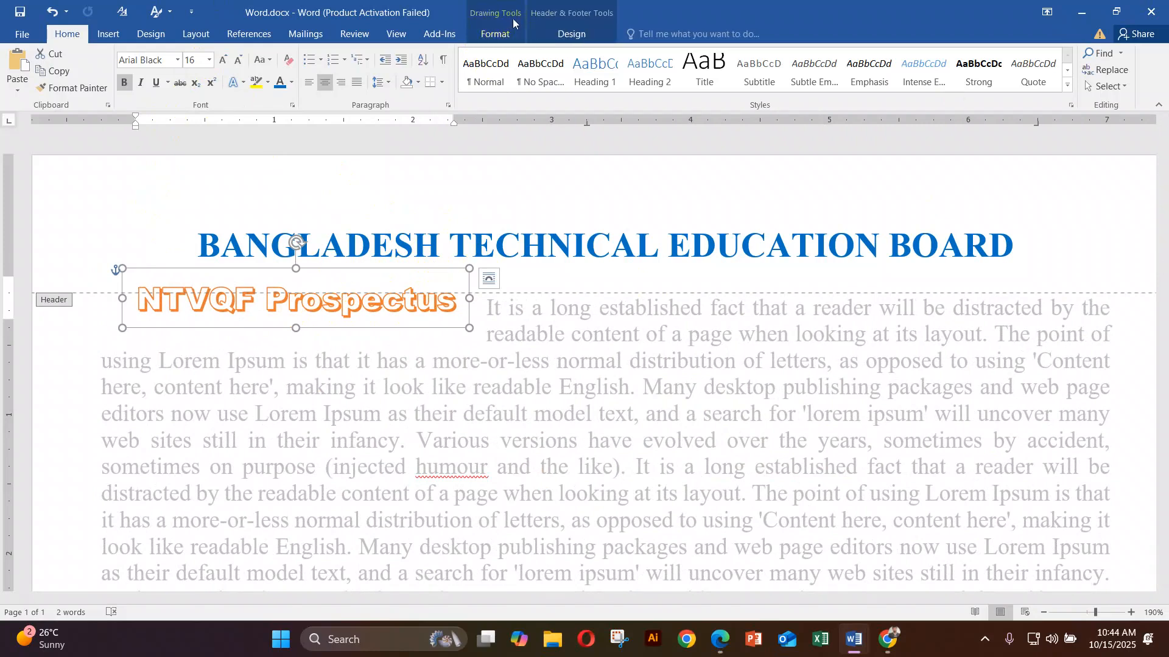
{"action": "left_click", "coordinate": [501, 37]}
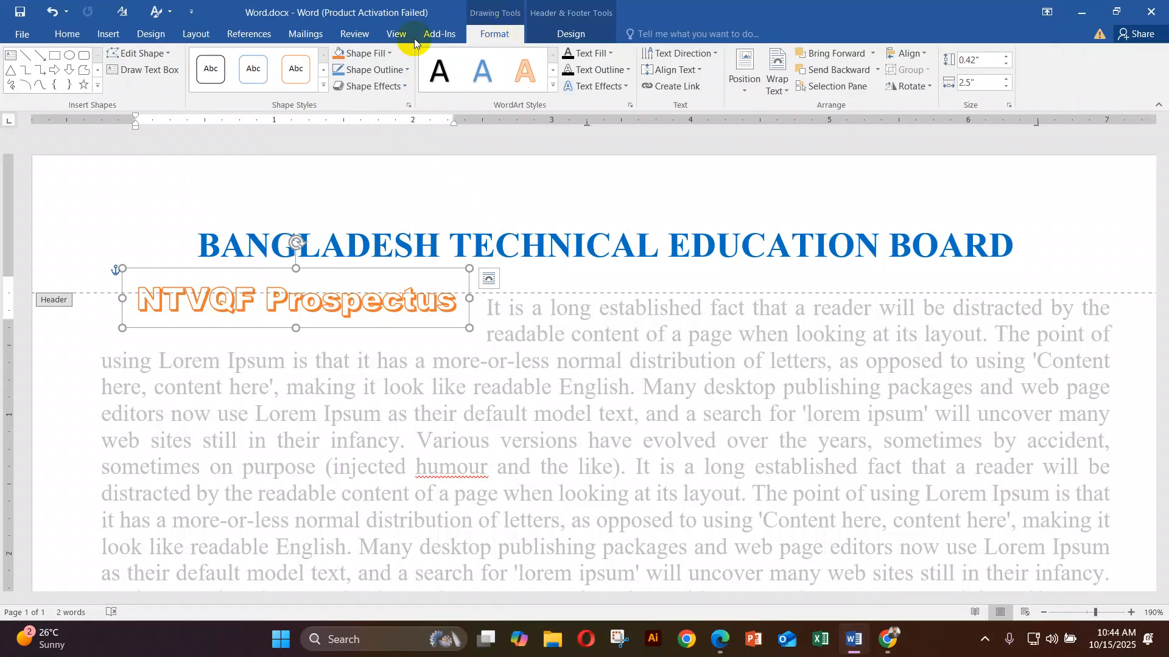
{"action": "left_click", "coordinate": [785, 94]}
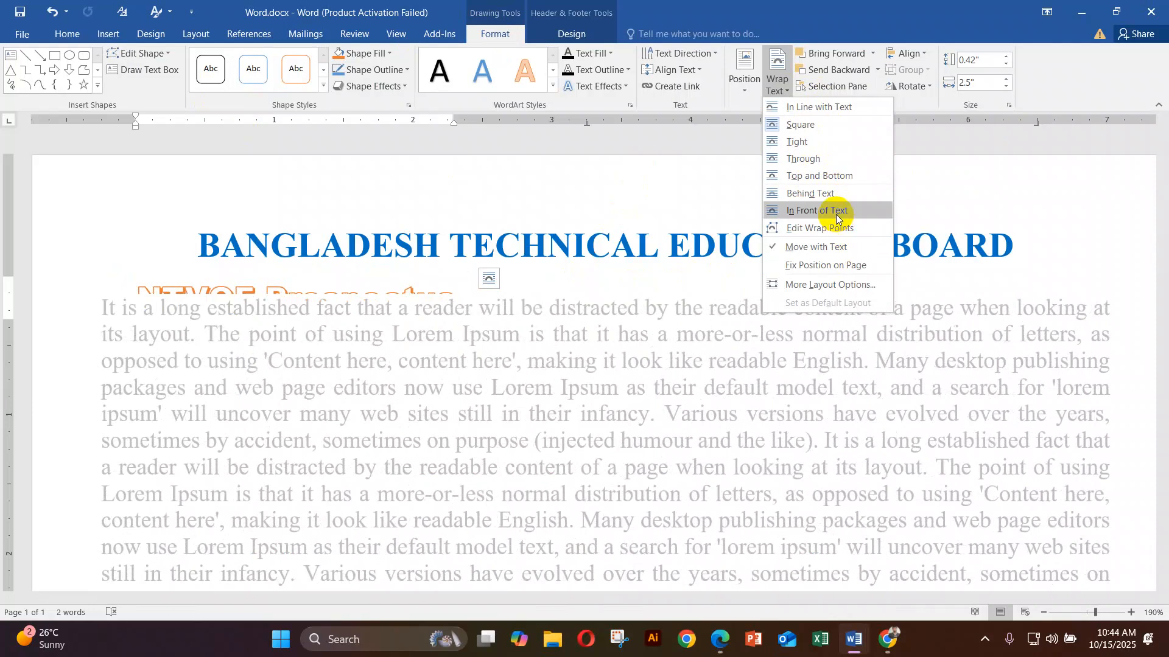
{"action": "left_click", "coordinate": [824, 110]}
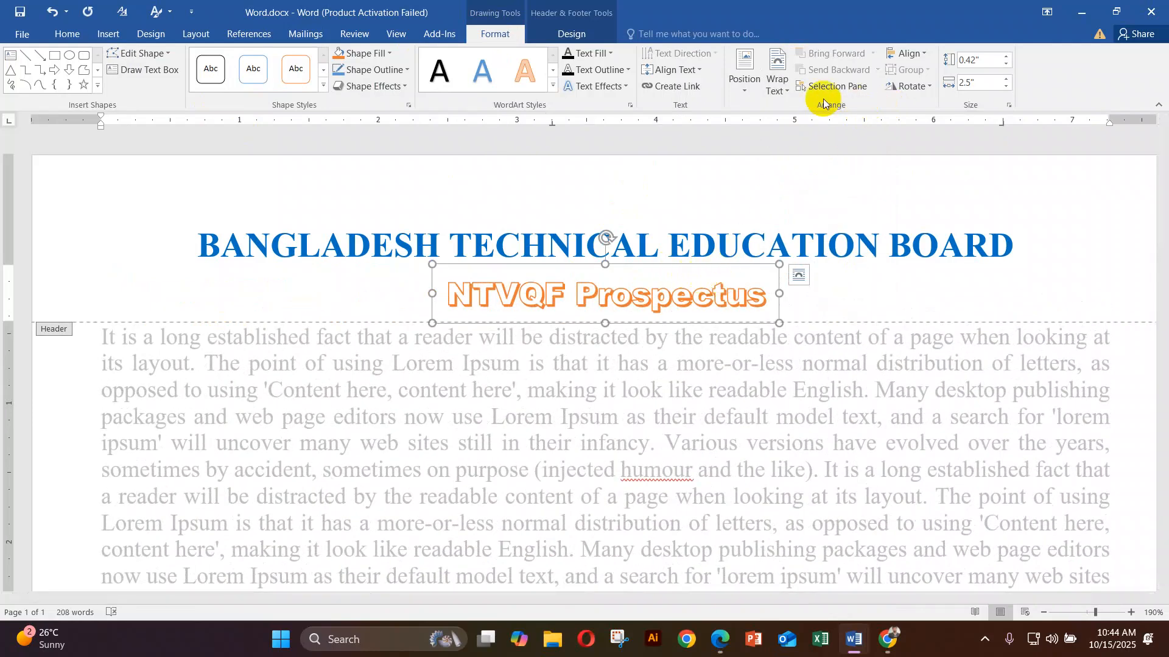
Step: Switch the WordArt's alignment reference to Align to Page and its text wrapping to In Front of Text
{"action": "left_click", "coordinate": [928, 57]}
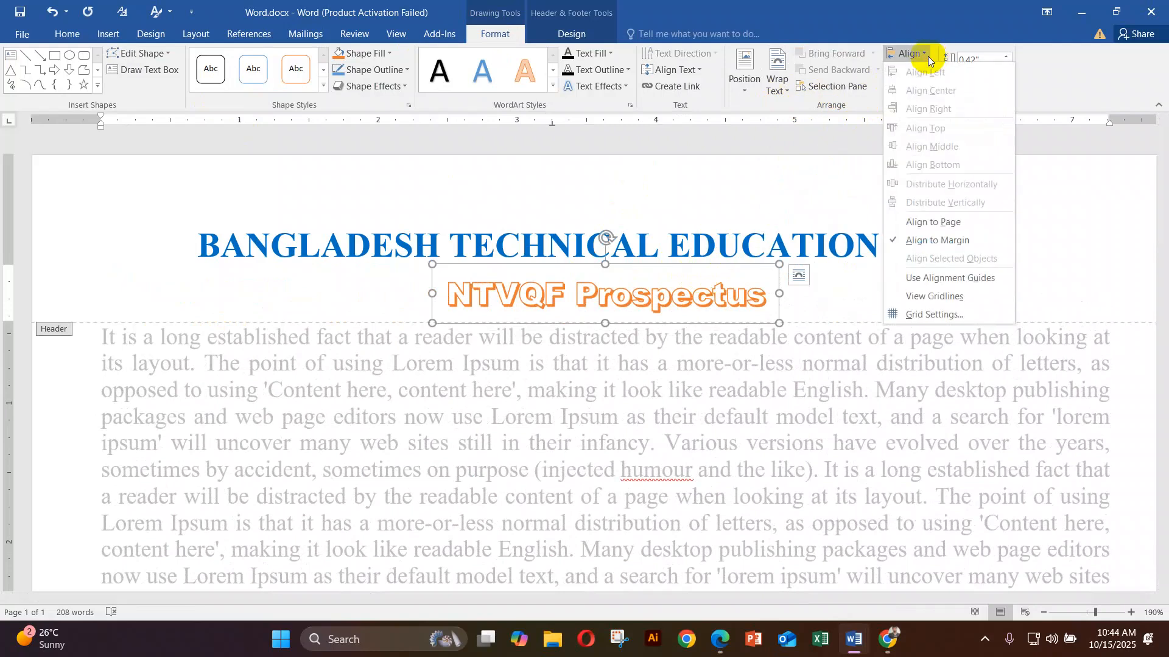
{"action": "left_click", "coordinate": [940, 224]}
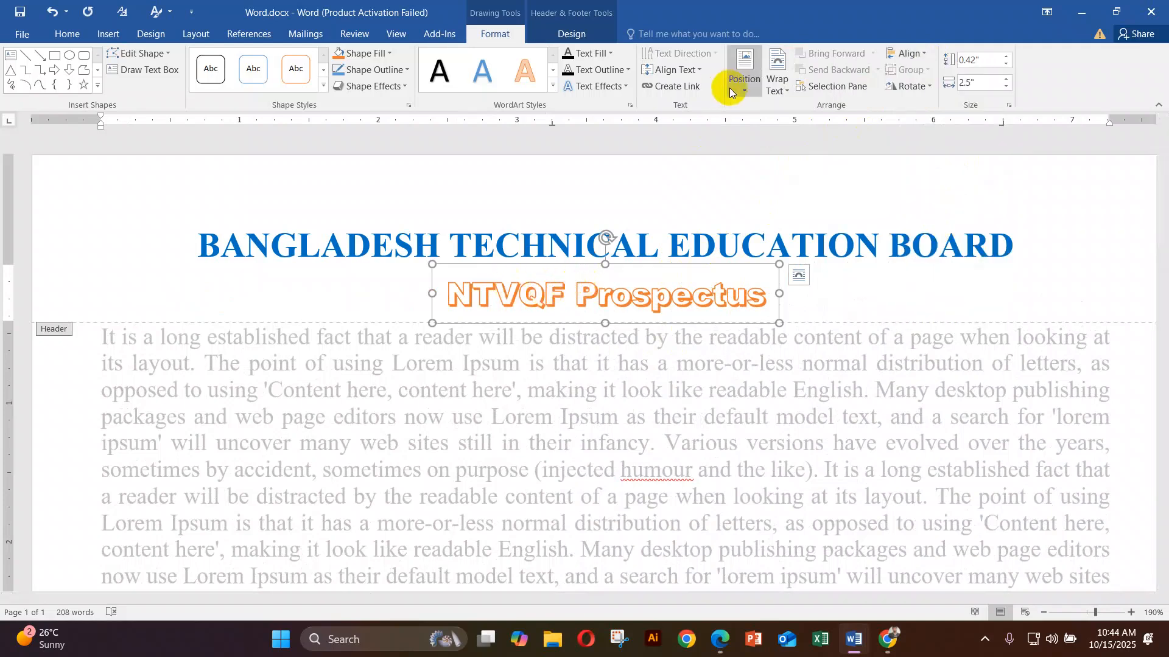
{"action": "left_click", "coordinate": [779, 84]}
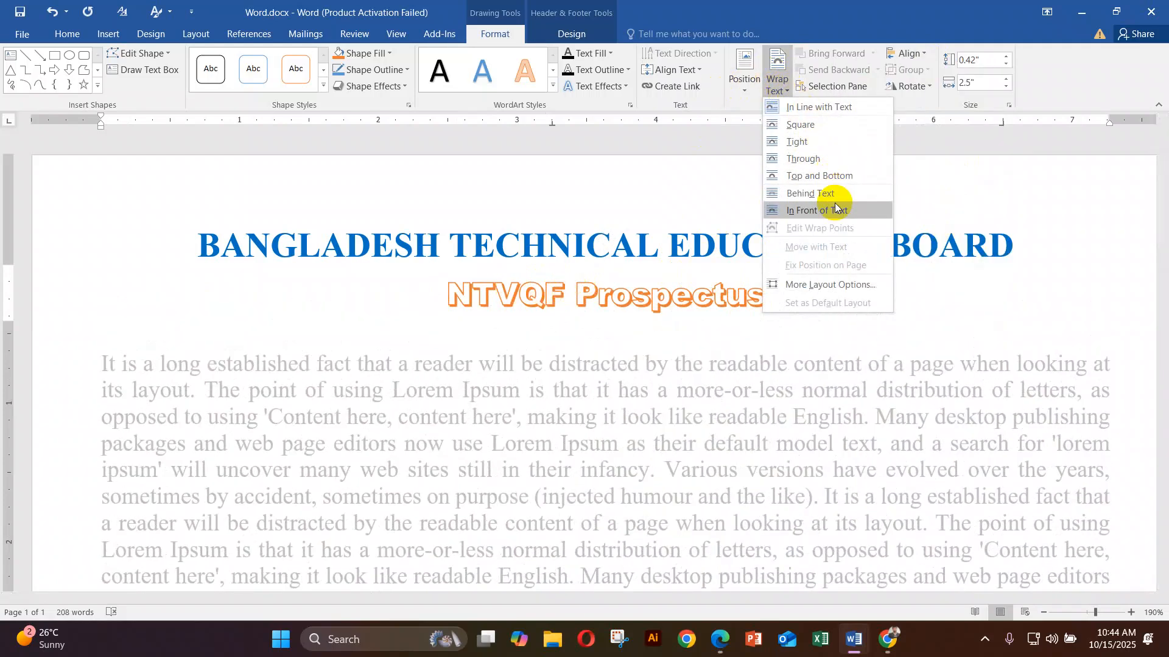
{"action": "left_click", "coordinate": [819, 211]}
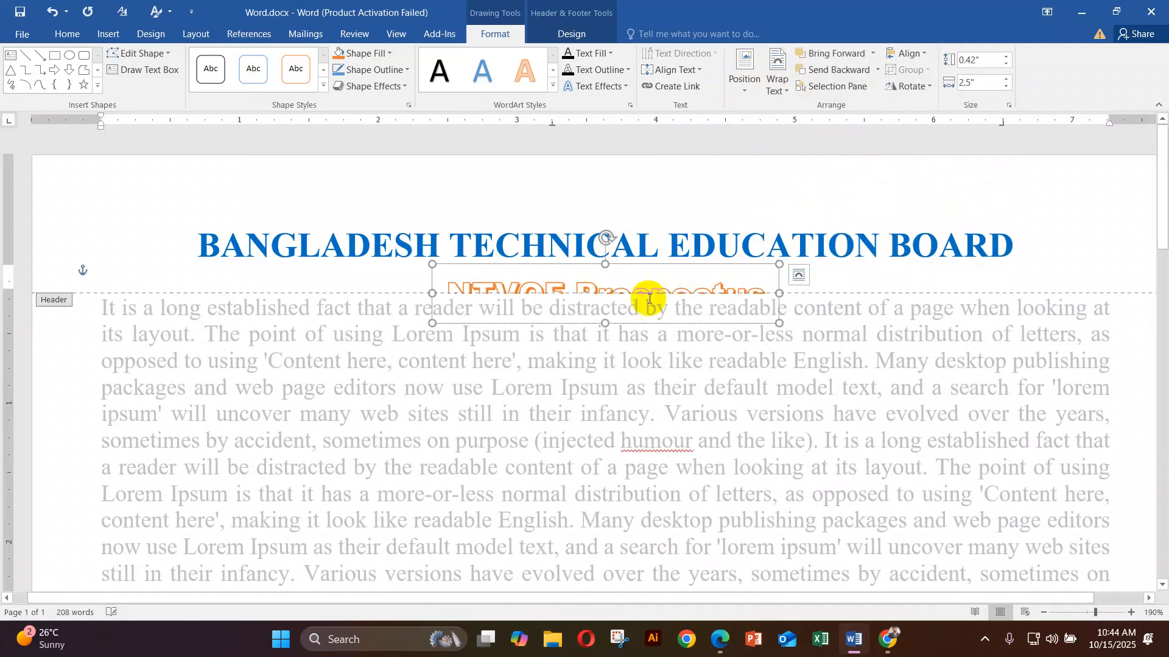
Step: Move the "NTVQF Prospectus" WordArt up beneath the heading, center it horizontally on the page, and apply the Move with Text wrapping option
{"action": "left_click", "coordinate": [924, 57]}
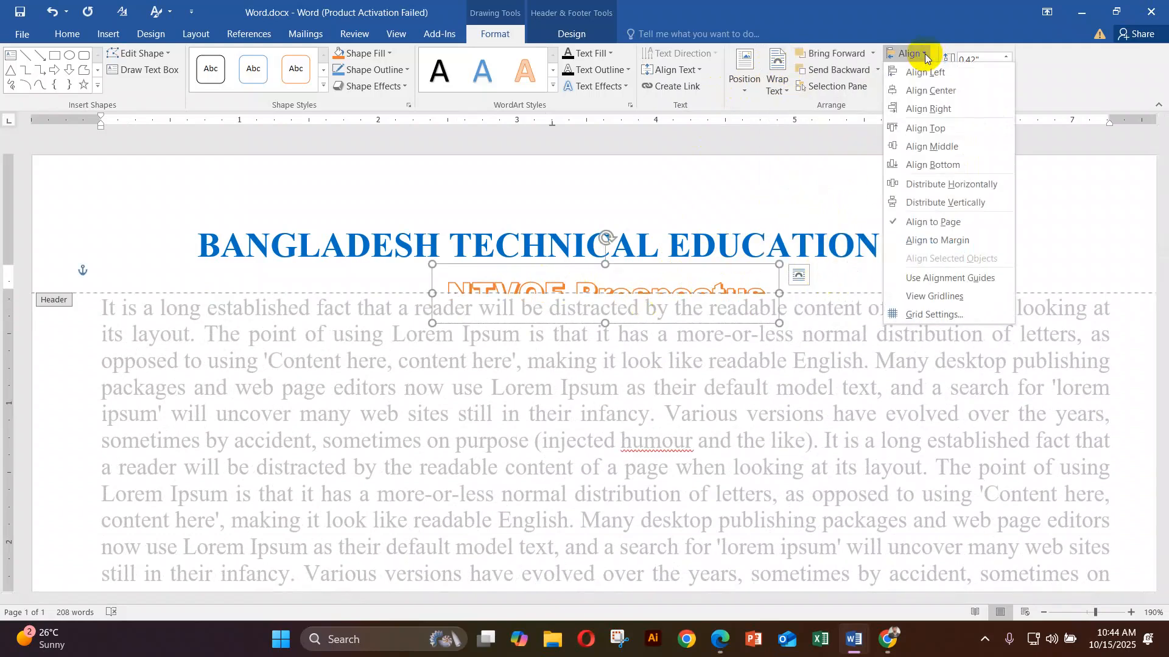
{"action": "left_click", "coordinate": [909, 91]}
{"action": "left_click_drag", "start_coordinate": [632, 263], "coordinate": [375, 241]}
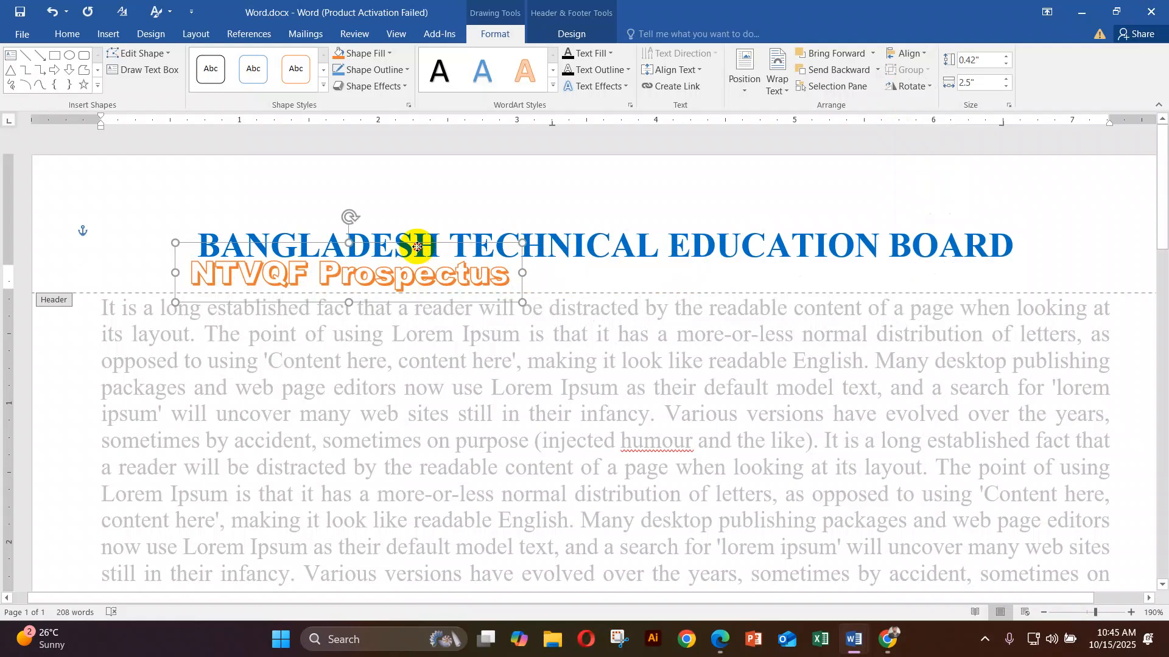
{"action": "left_click", "coordinate": [924, 53]}
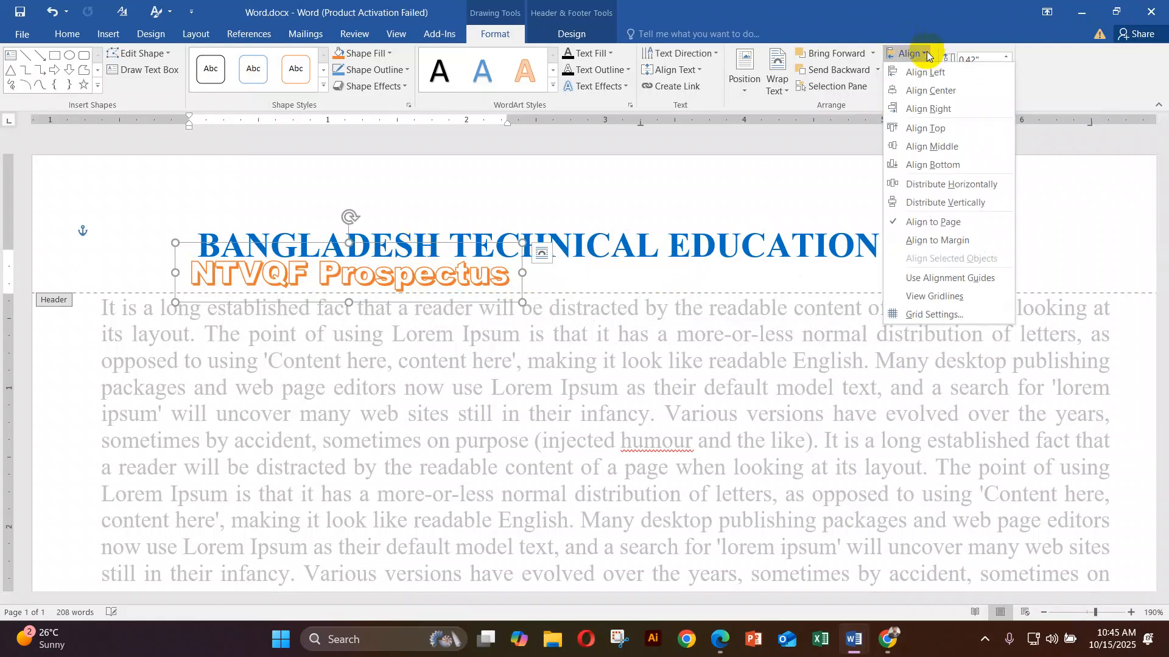
{"action": "left_click", "coordinate": [942, 91]}
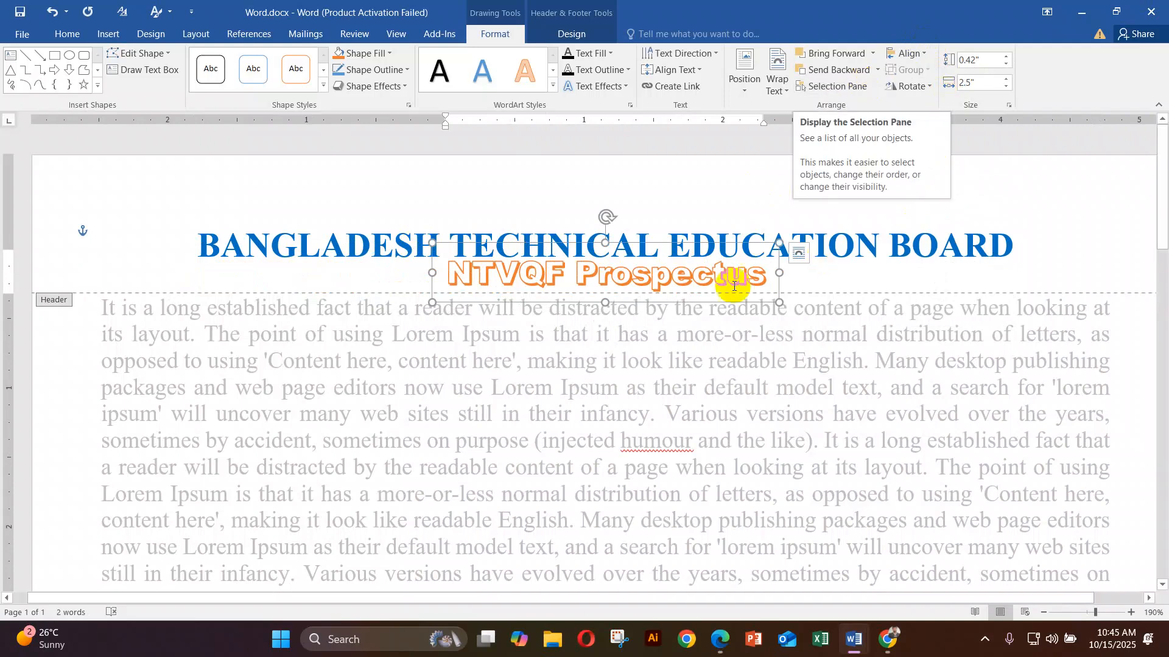
{"action": "left_click", "coordinate": [785, 93]}
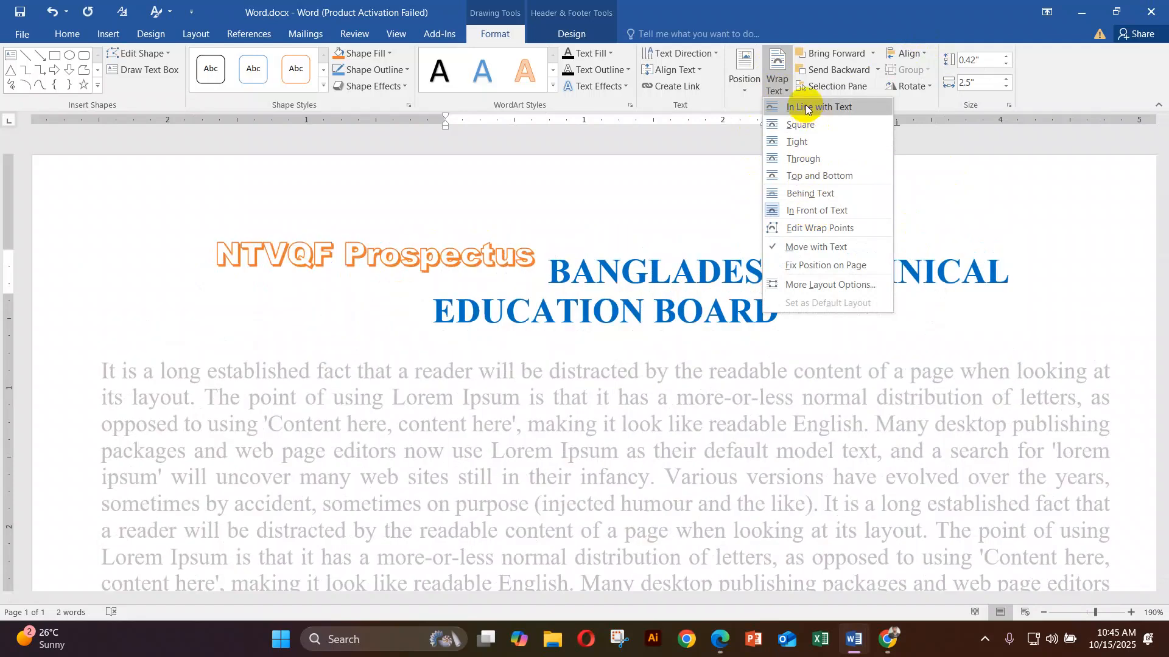
{"action": "left_click", "coordinate": [835, 249]}
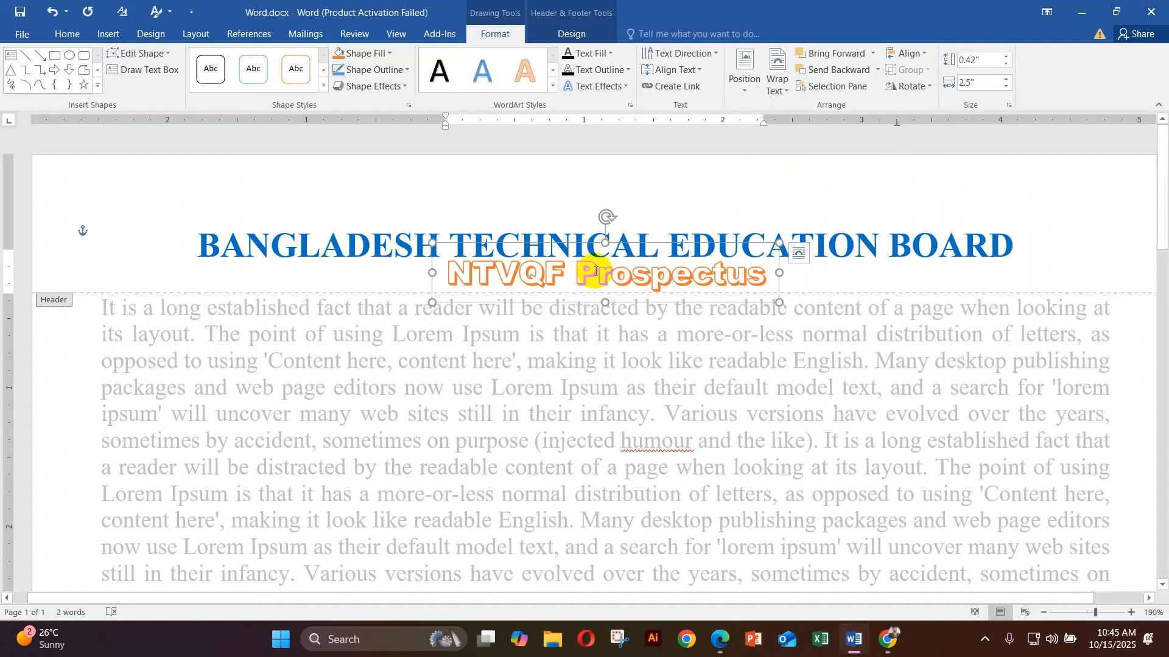
Step: Move the "NTVQF Prospectus" WordArt over the right part of the heading and apply Align Center relative to the page
{"action": "left_click_drag", "start_coordinate": [633, 243], "coordinate": [565, 215]}
{"action": "left_click_drag", "start_coordinate": [554, 222], "coordinate": [857, 208]}
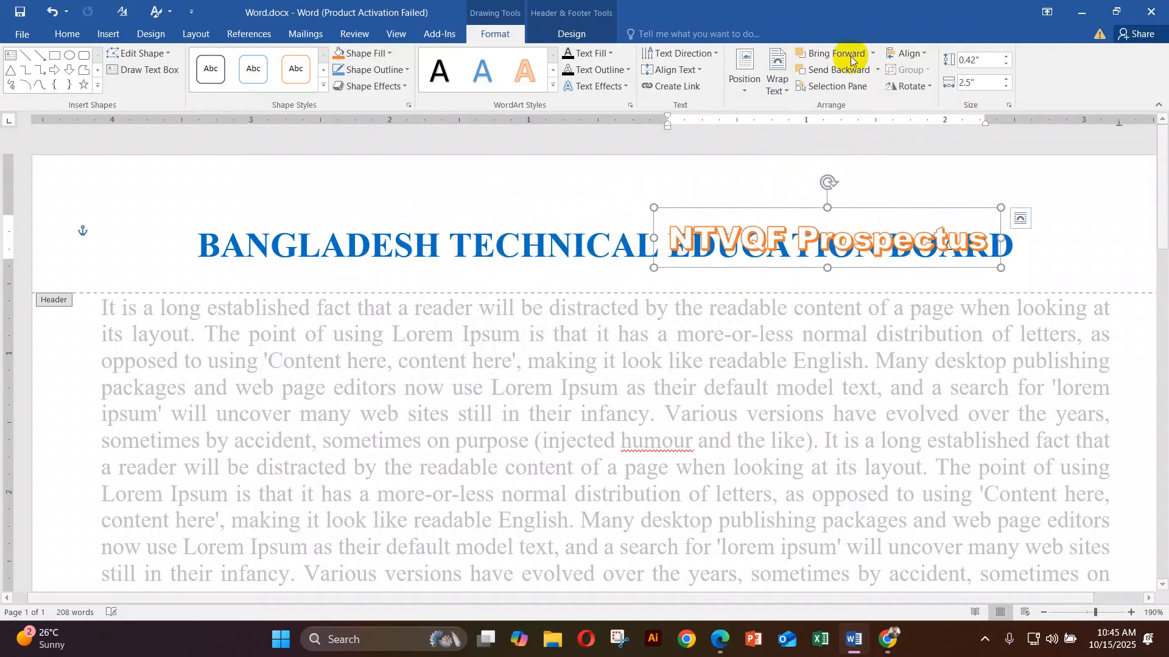
{"action": "left_click", "coordinate": [926, 55]}
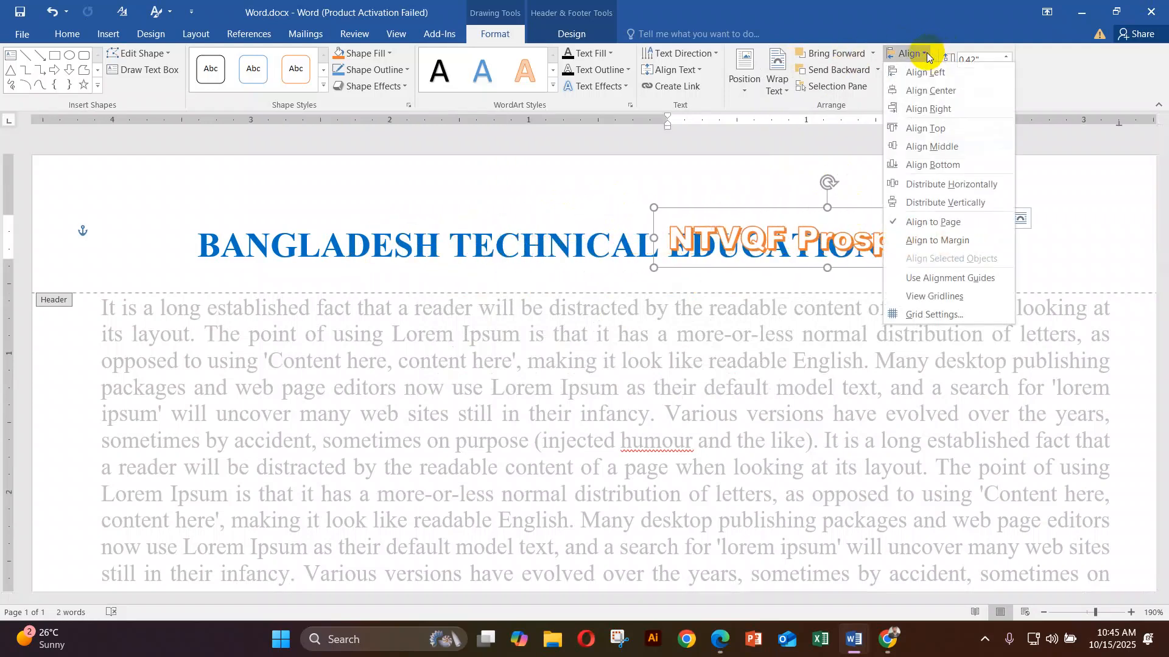
{"action": "left_click", "coordinate": [944, 91]}
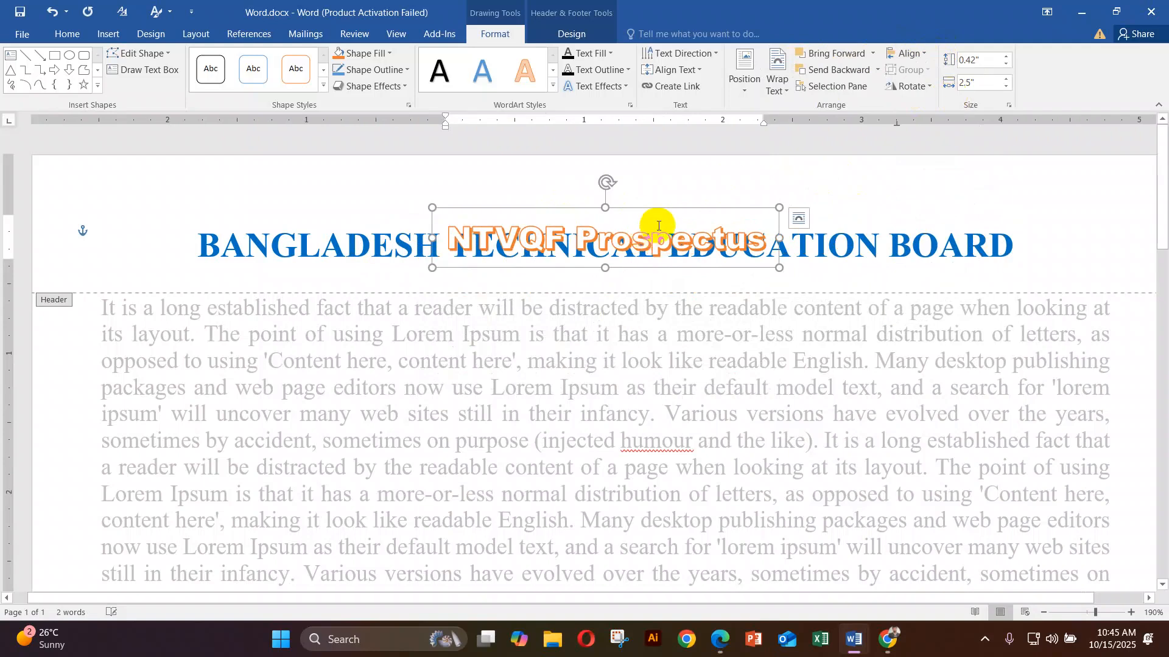
Step: Nudge the centered WordArt vertically until it sits just below the heading and above the body text, and leave header editing
{"action": "key", "text": "Down"}
{"action": "key", "text": "Down"}
{"action": "key", "text": "Down"}
{"action": "key", "text": "Down"}
{"action": "key", "text": "Down"}
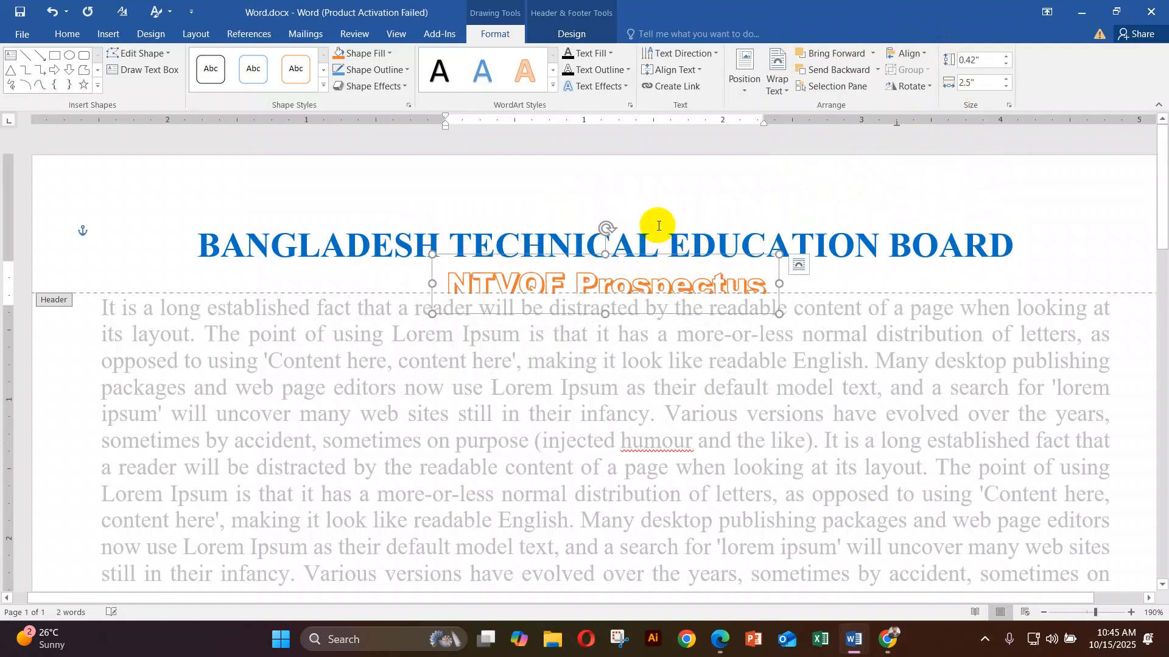
{"action": "key", "text": "Up"}
{"action": "key", "text": "Up"}
{"action": "key", "text": "Up"}
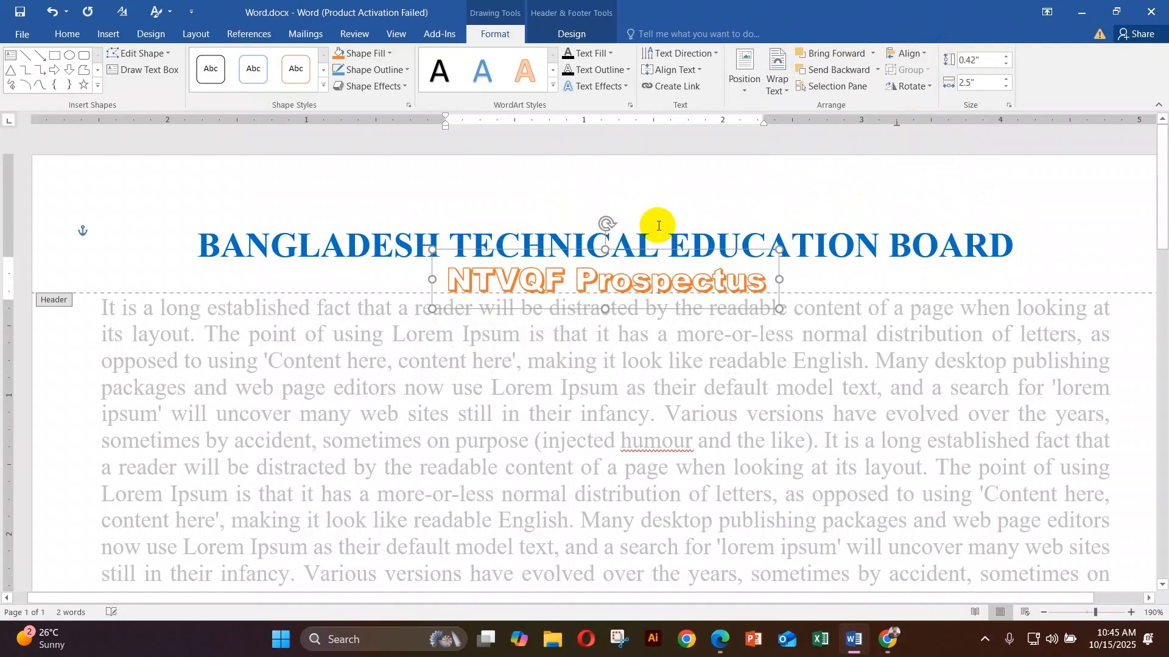
{"action": "key", "text": "Up"}
{"action": "key", "text": "Up"}
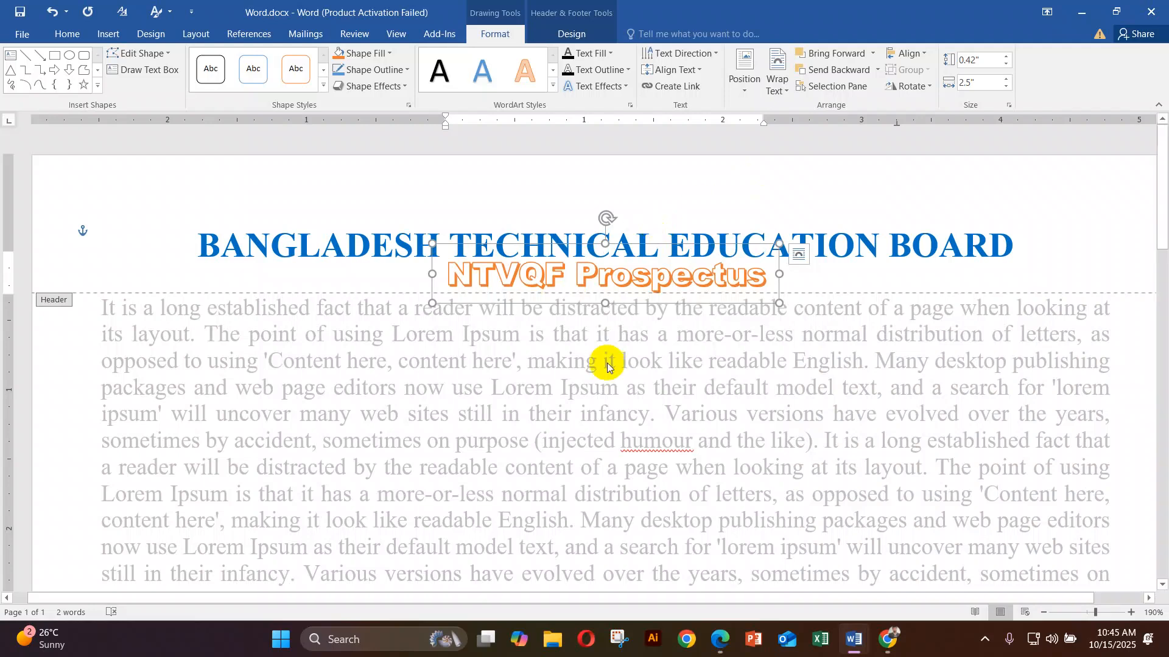
{"action": "double_click", "coordinate": [626, 400]}
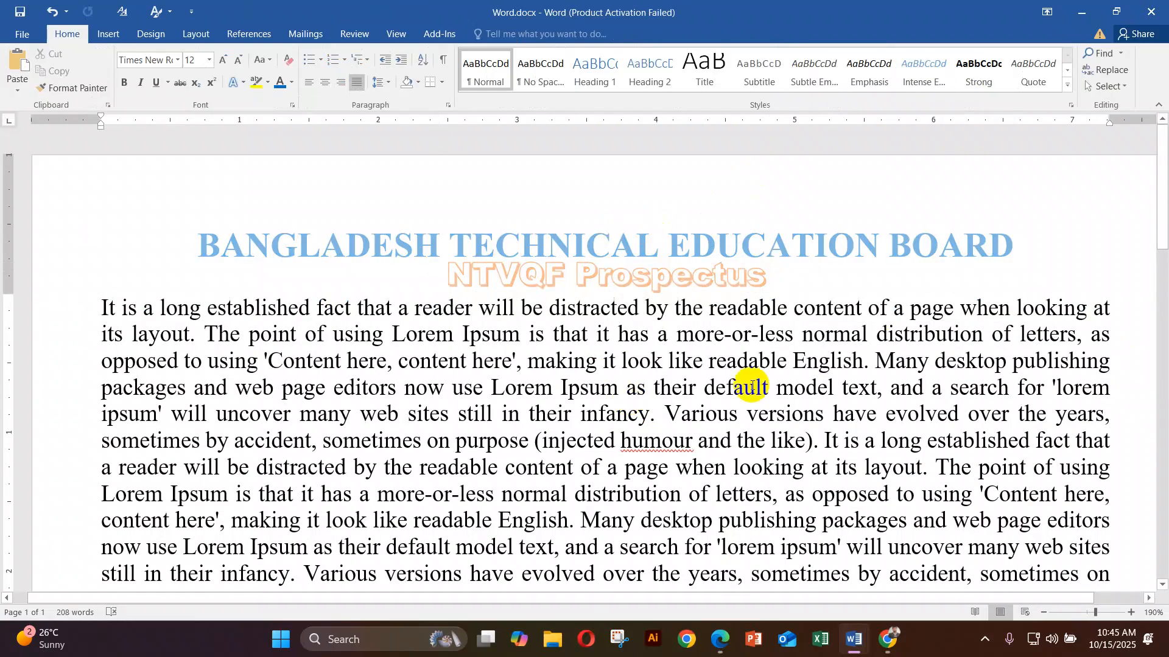
Step: Read the footer logo and text instructions in Document3 and return to Word.docx
{"action": "mouse_move", "coordinate": [854, 639]}
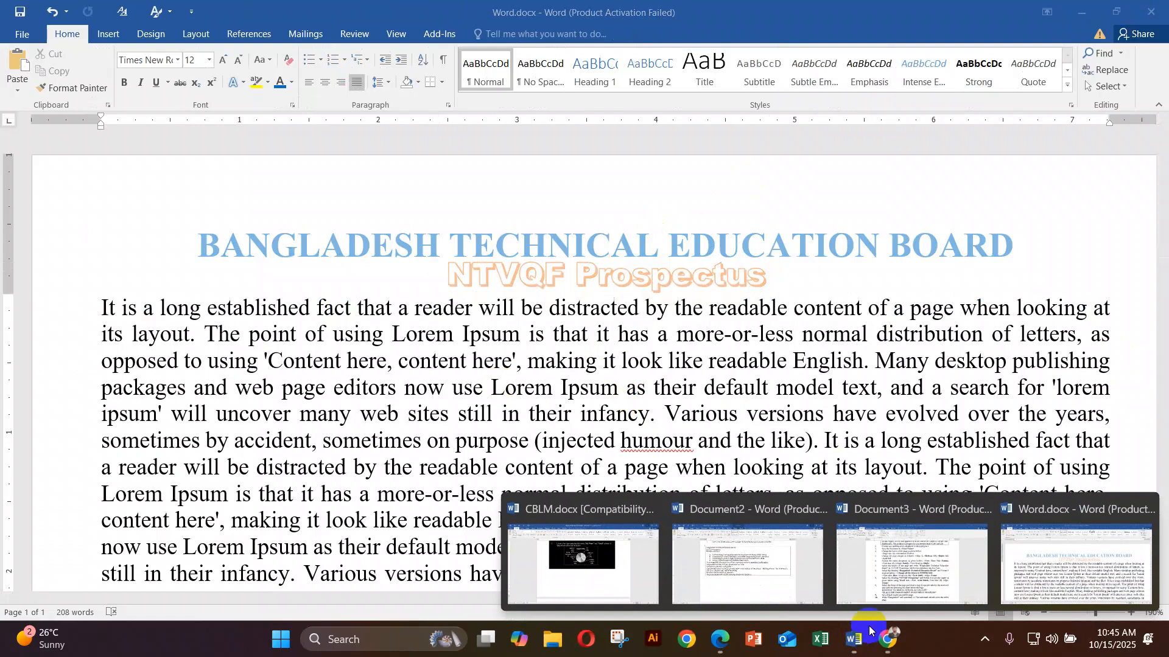
{"action": "left_click", "coordinate": [920, 570]}
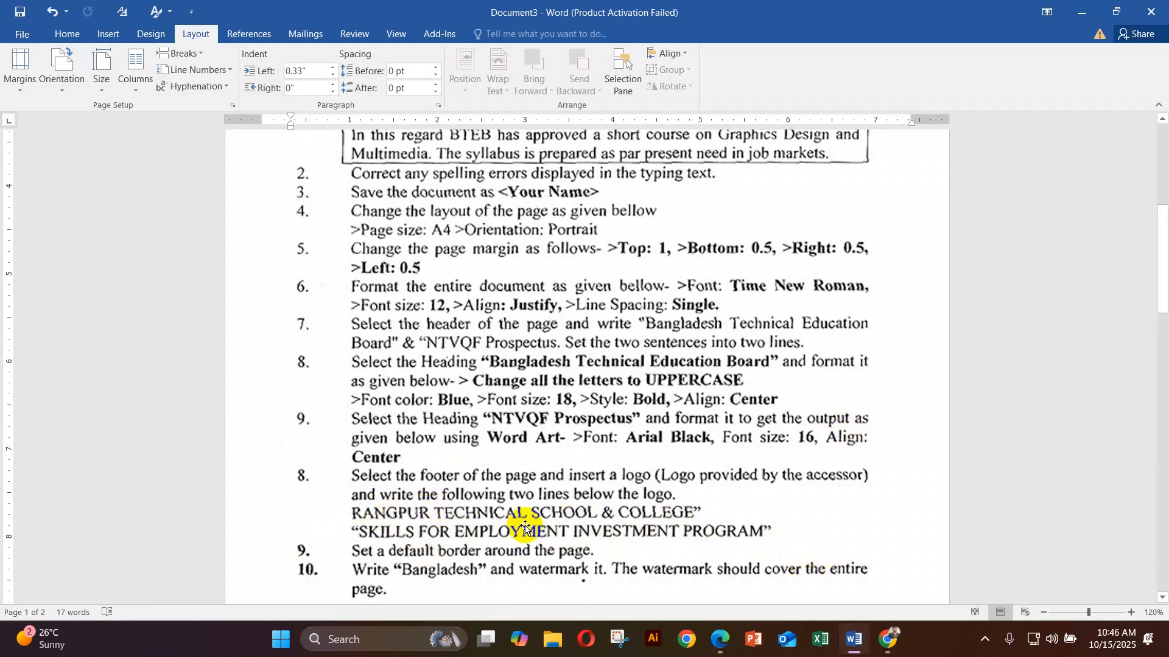
{"action": "left_click", "coordinate": [858, 645]}
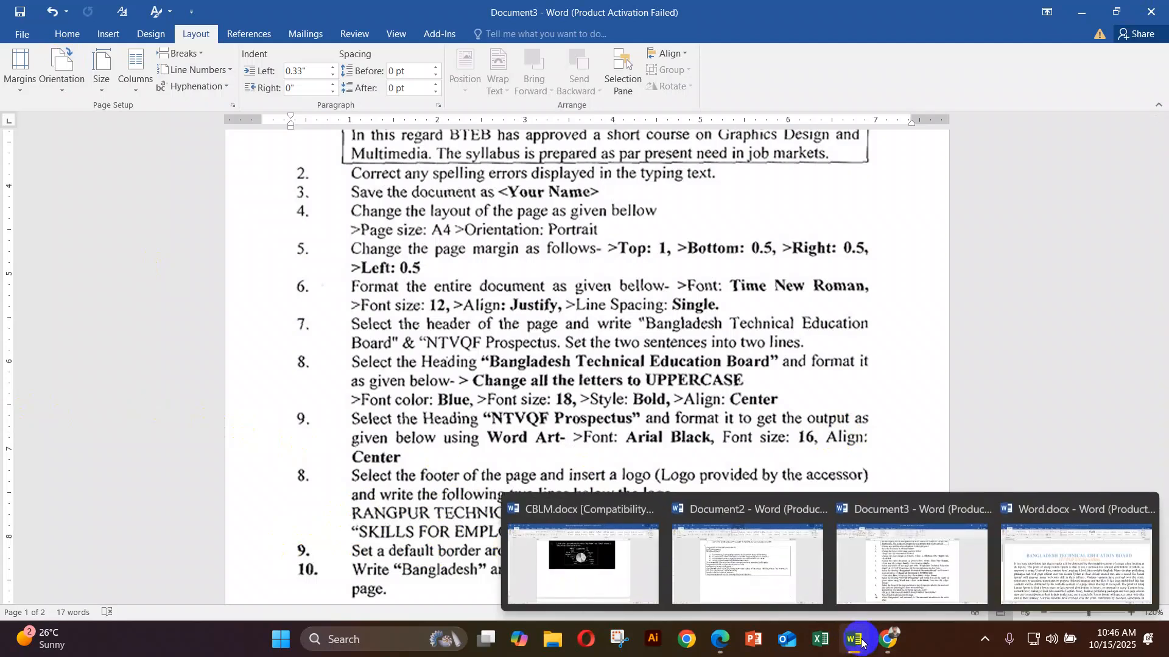
{"action": "left_click", "coordinate": [1056, 562]}
Step: Insert the Blank built-in footer on the page and delete its "[Type here]" placeholder
{"action": "scroll", "coordinate": [672, 426], "scroll_direction": "down", "scroll_amount": 3}
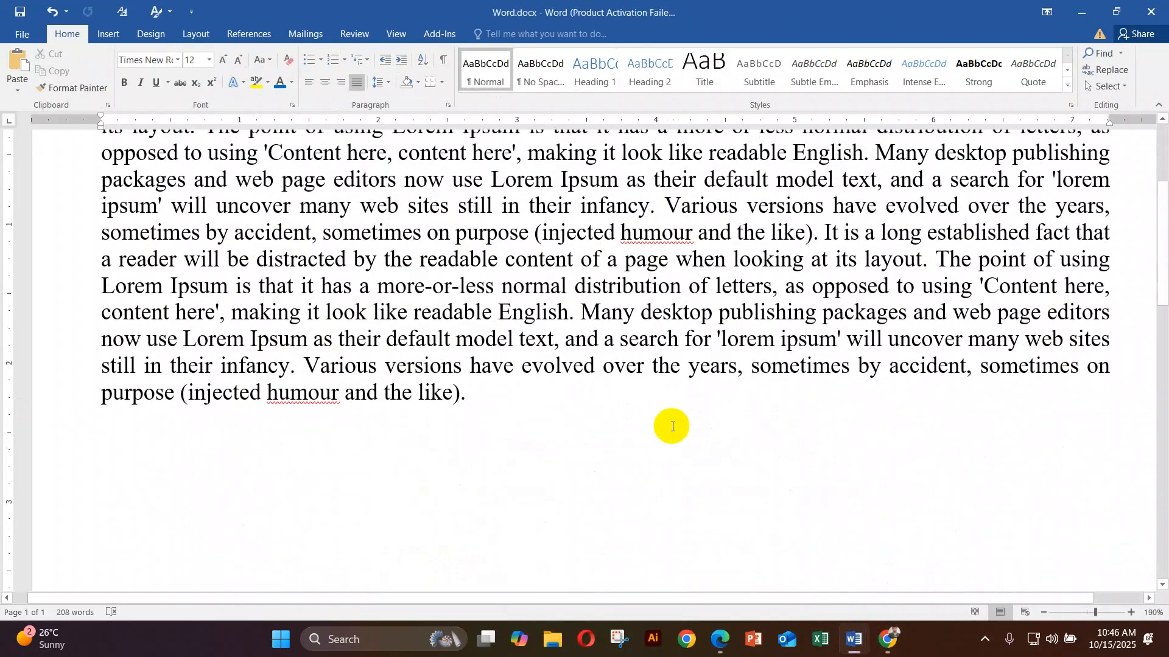
{"action": "scroll", "coordinate": [660, 426], "scroll_direction": "down", "scroll_amount": 15}
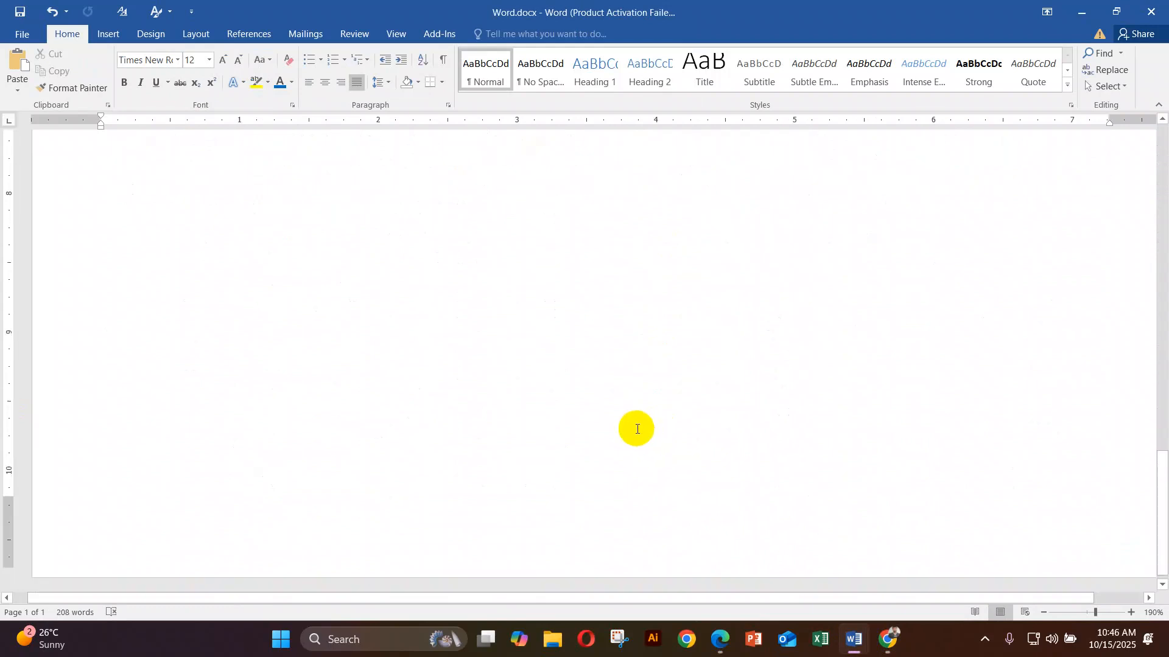
{"action": "double_click", "coordinate": [290, 497]}
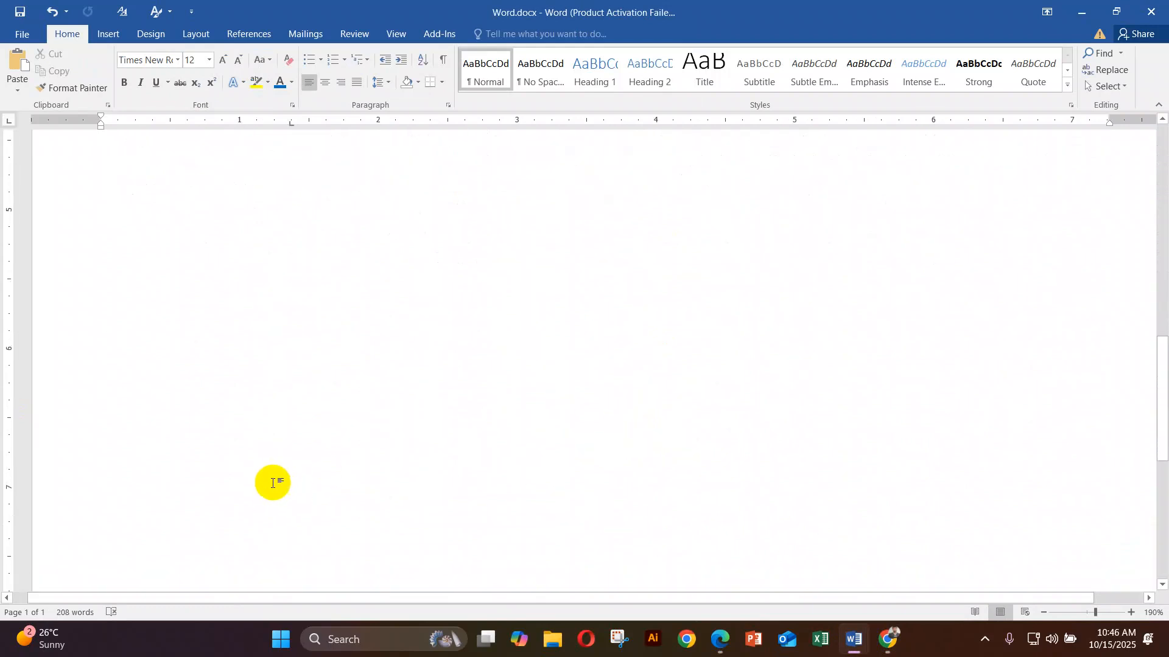
{"action": "scroll", "coordinate": [275, 503], "scroll_direction": "up", "scroll_amount": 10}
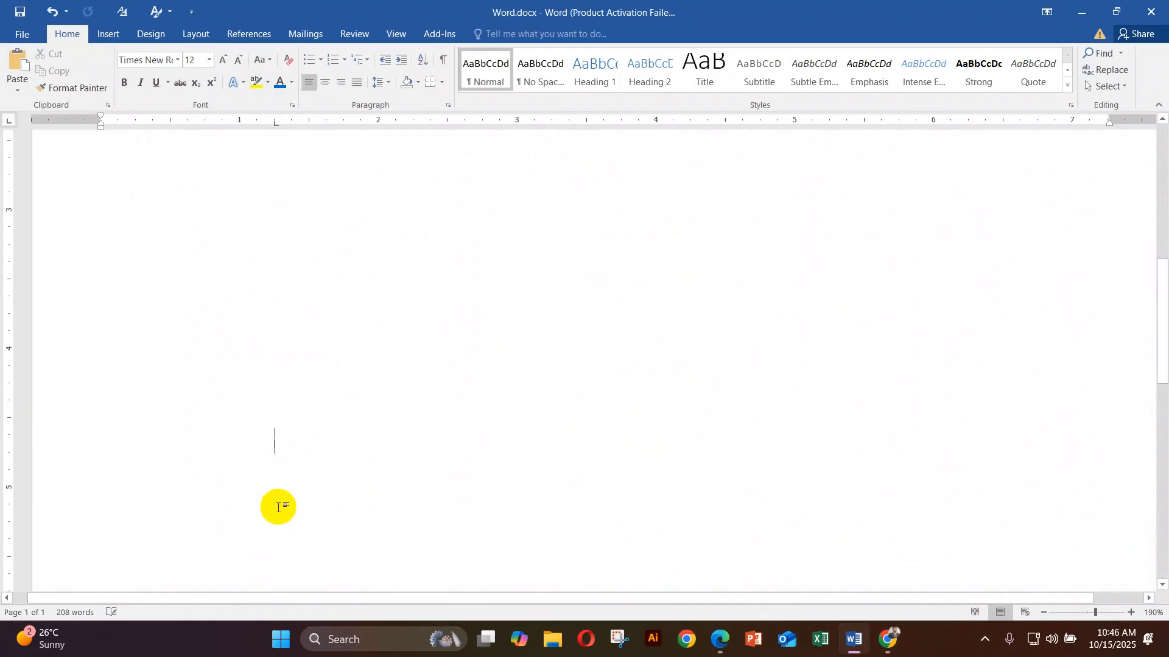
{"action": "left_click", "coordinate": [103, 35]}
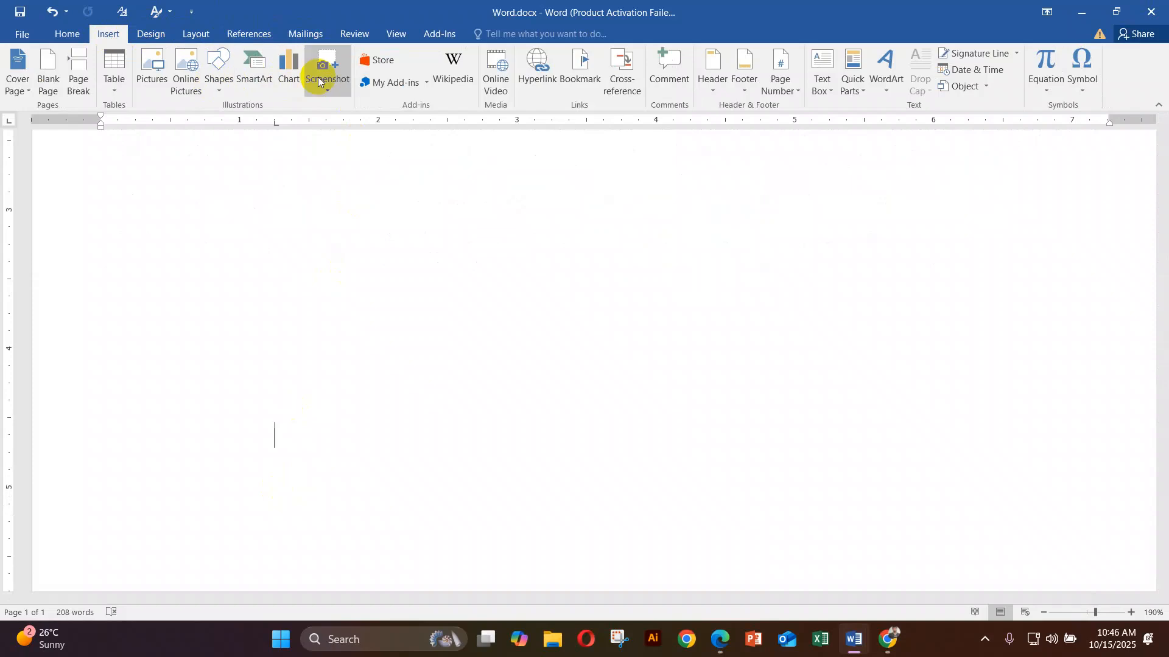
{"action": "left_click", "coordinate": [743, 91]}
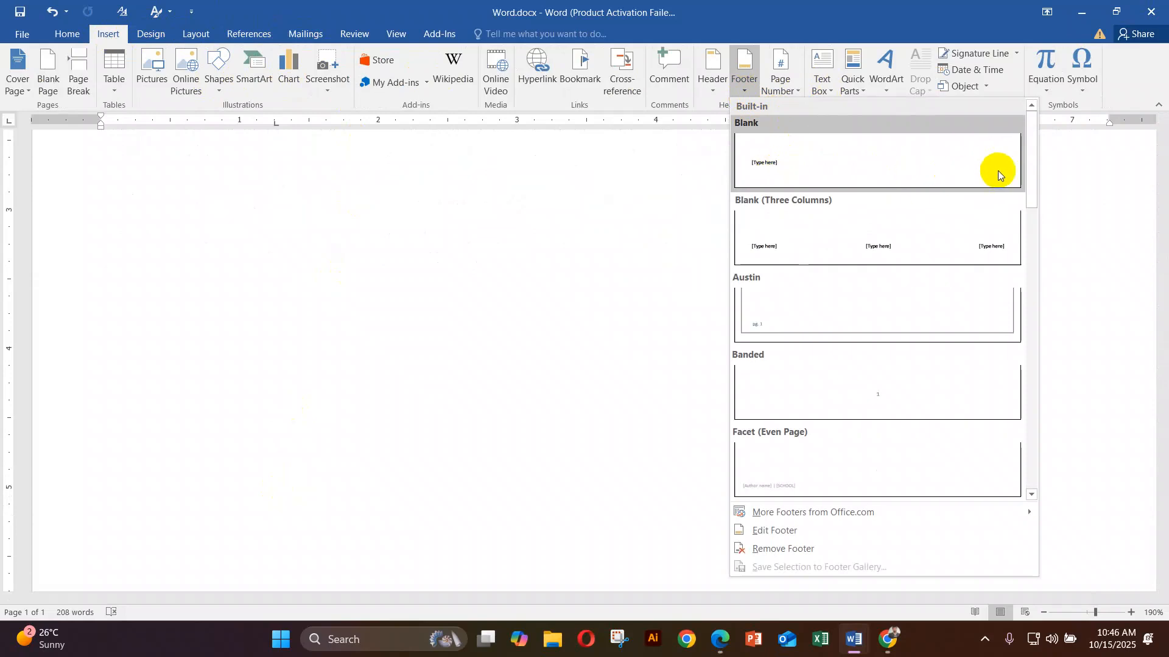
{"action": "left_click", "coordinate": [816, 160]}
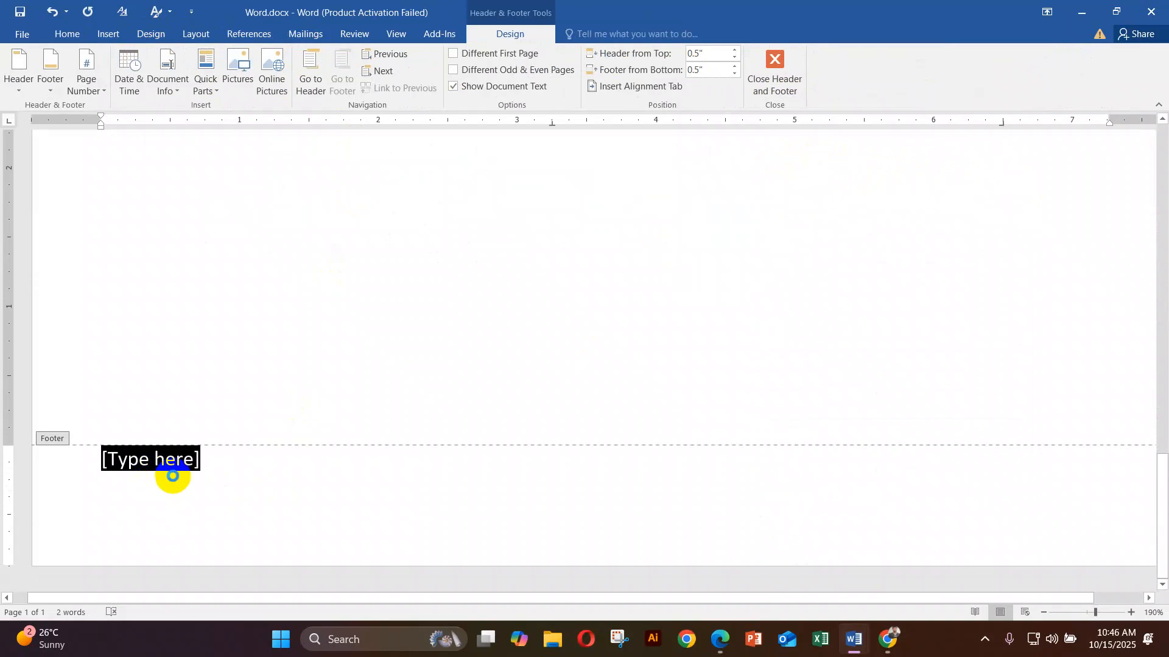
{"action": "key", "text": "BackSpace"}
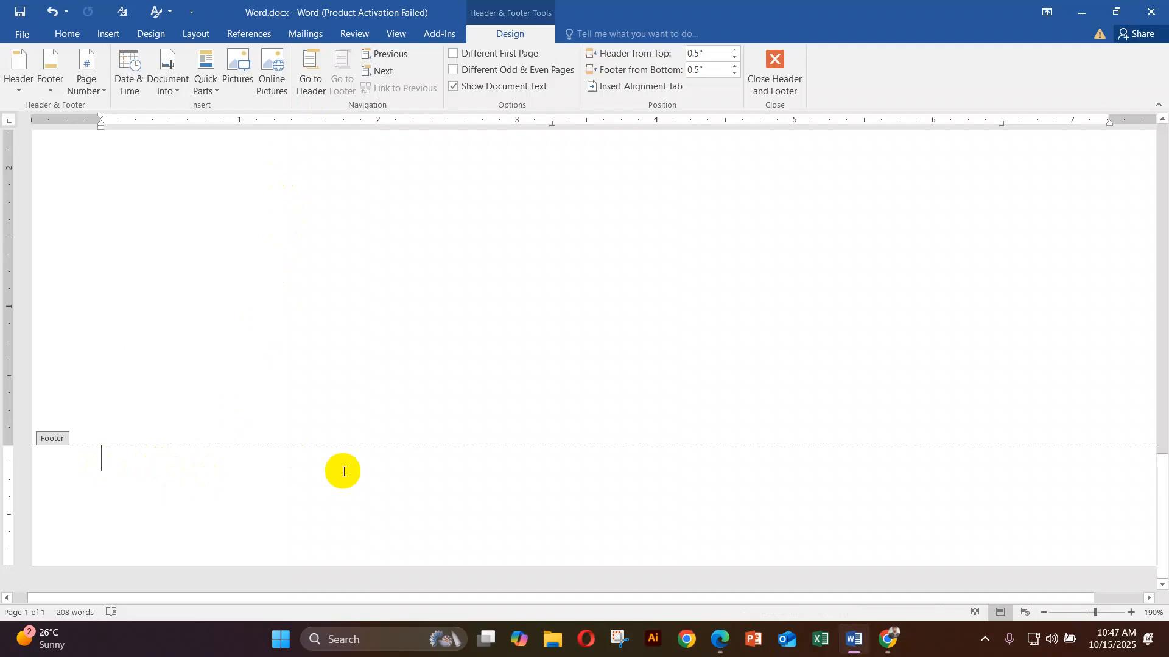
Step: Insert the logo picture logo.01ee5604529de18b6605.png from the Pictures folder into the footer
{"action": "left_click", "coordinate": [110, 35]}
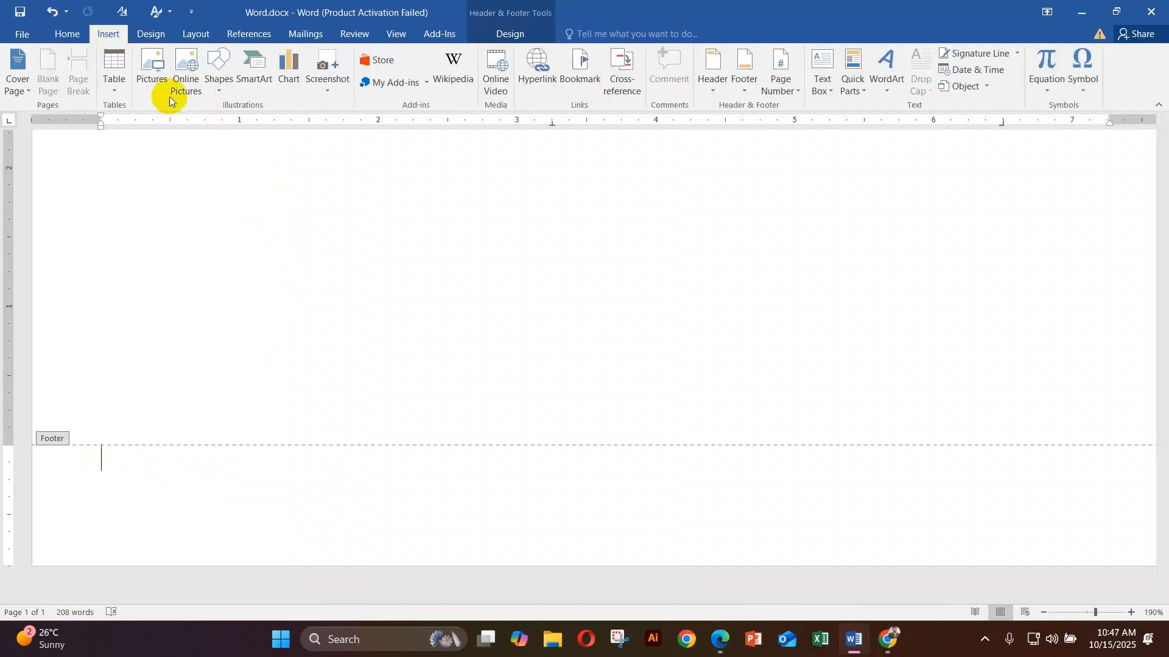
{"action": "left_click", "coordinate": [144, 79]}
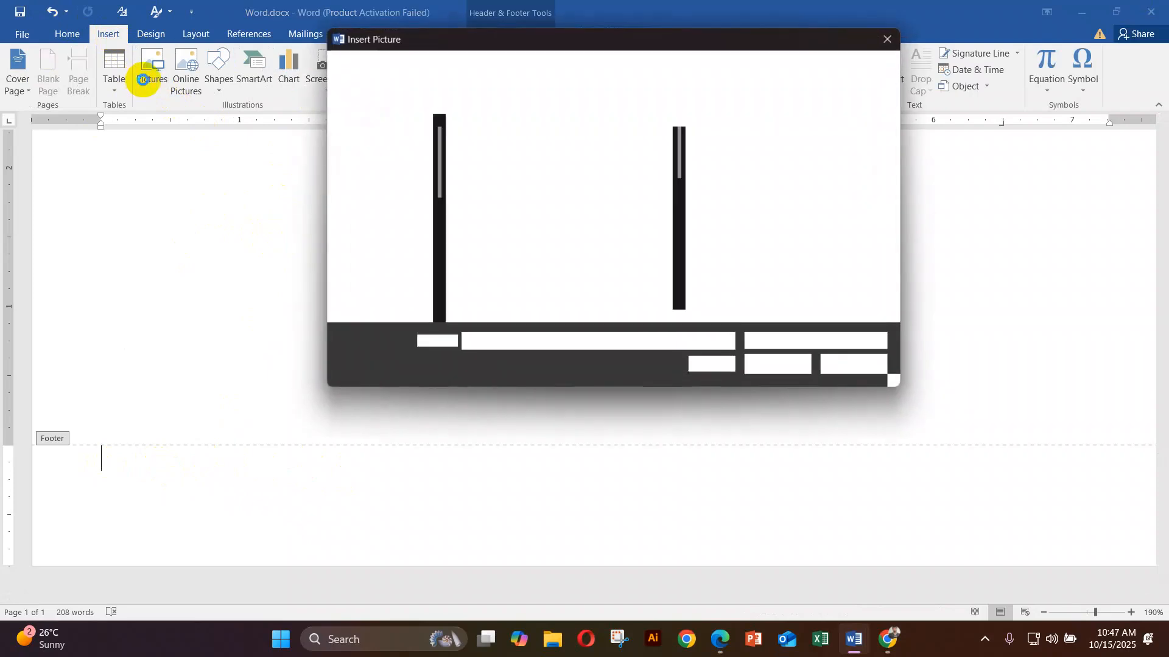
{"action": "scroll", "coordinate": [526, 173], "scroll_direction": "down", "scroll_amount": 5}
{"action": "left_click", "coordinate": [509, 271]}
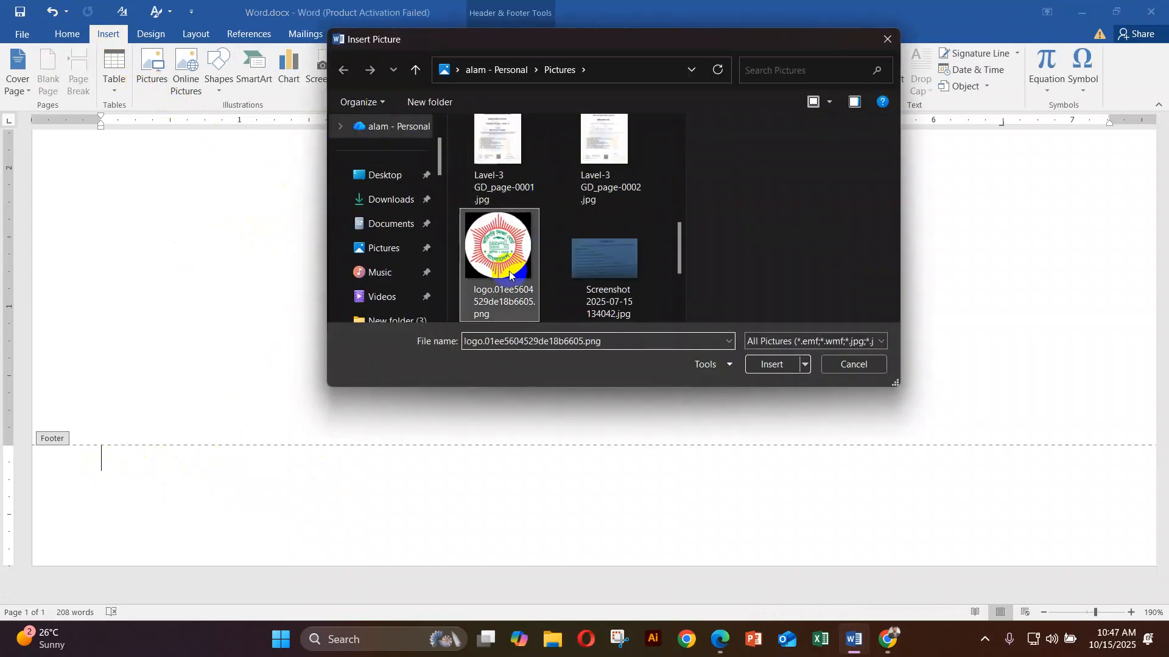
{"action": "left_click", "coordinate": [776, 366]}
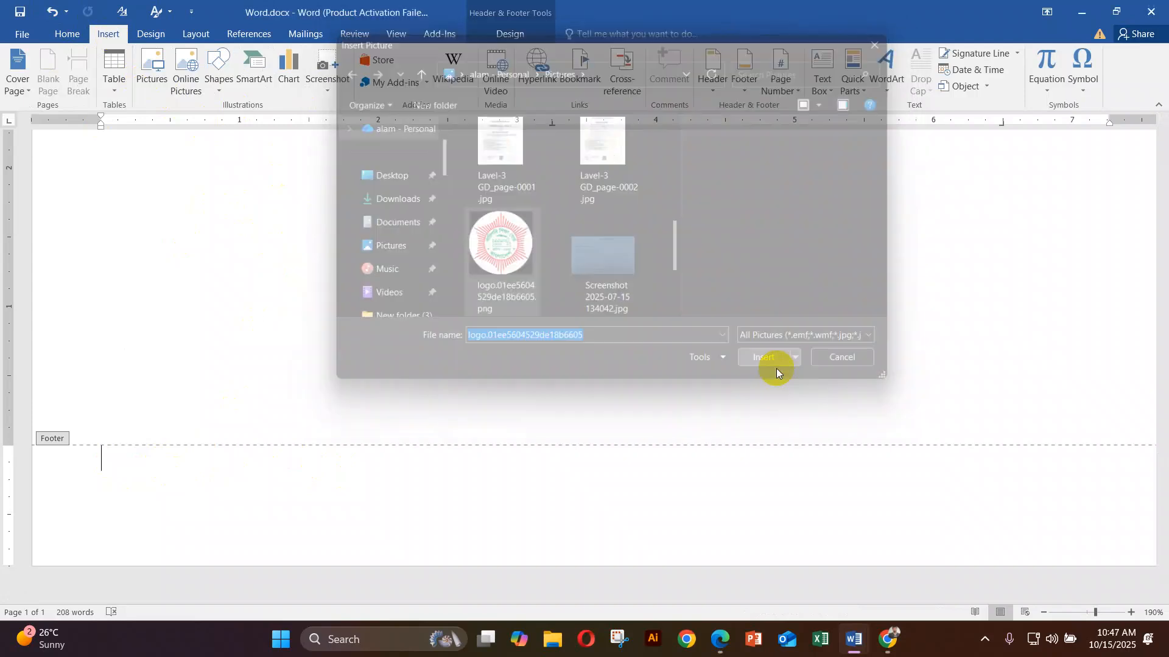
Step: Shrink the footer logo proportionally to about 0.66" by 0.66"
{"action": "scroll", "coordinate": [491, 386], "scroll_direction": "down", "scroll_amount": 4}
{"action": "scroll", "coordinate": [718, 399], "scroll_direction": "up", "scroll_amount": 6}
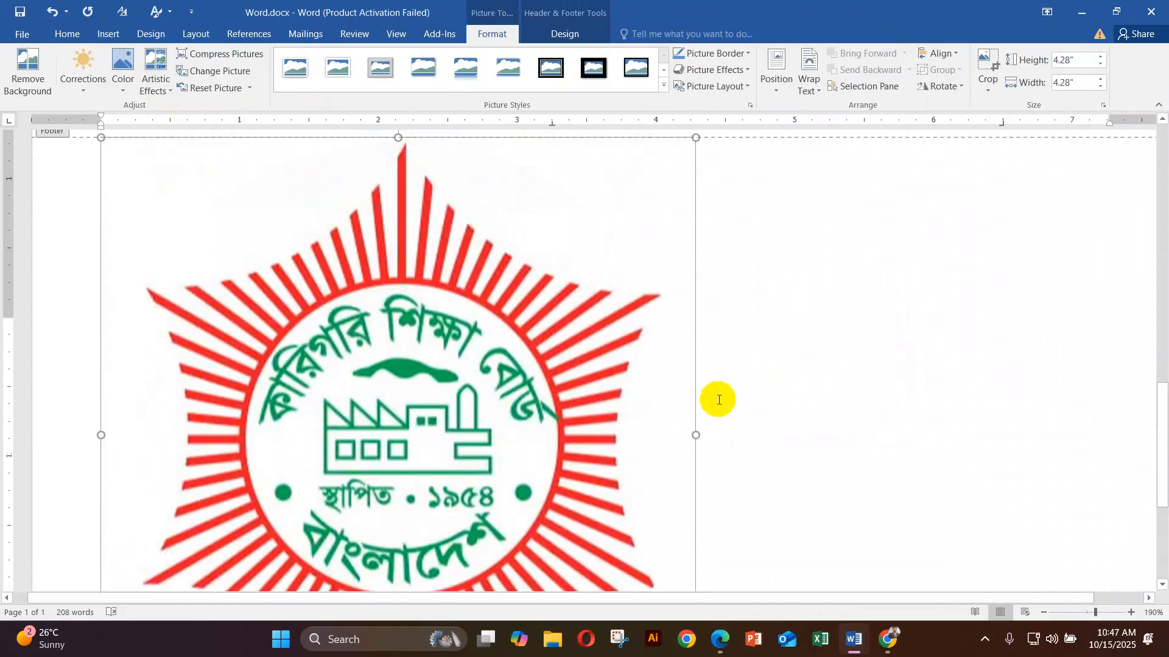
{"action": "scroll", "coordinate": [706, 366], "scroll_direction": "down", "scroll_amount": 2}
{"action": "left_click_drag", "start_coordinate": [696, 249], "coordinate": [342, 514]}
{"action": "scroll", "coordinate": [396, 478], "scroll_direction": "down", "scroll_amount": 5}
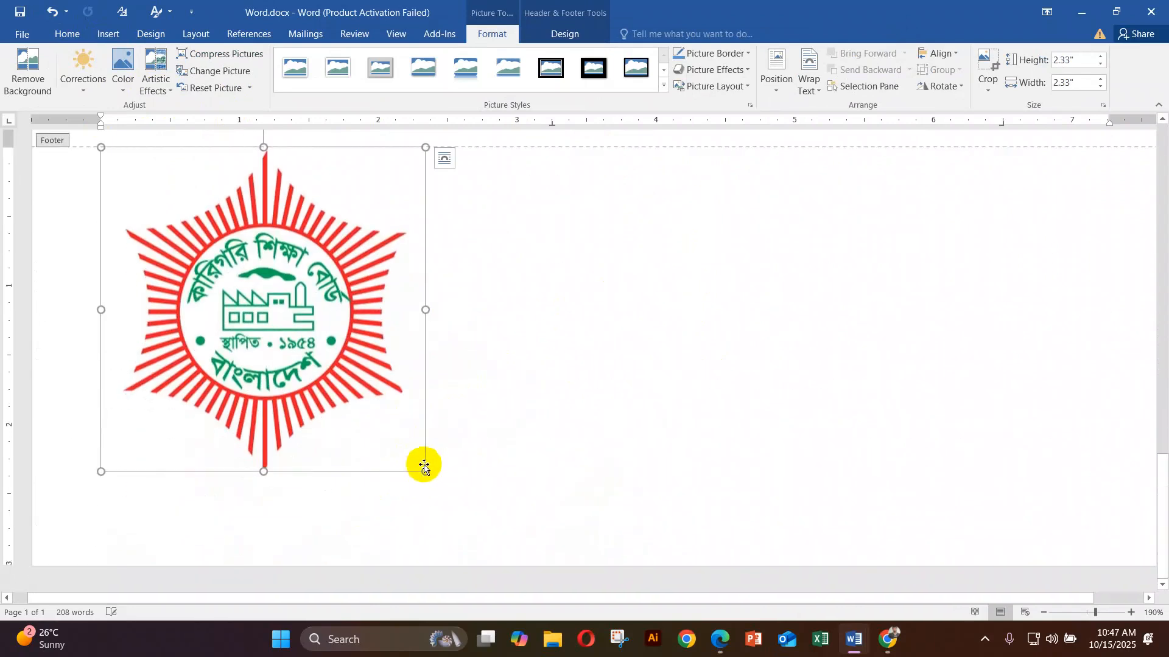
{"action": "left_click_drag", "start_coordinate": [424, 472], "coordinate": [168, 431]}
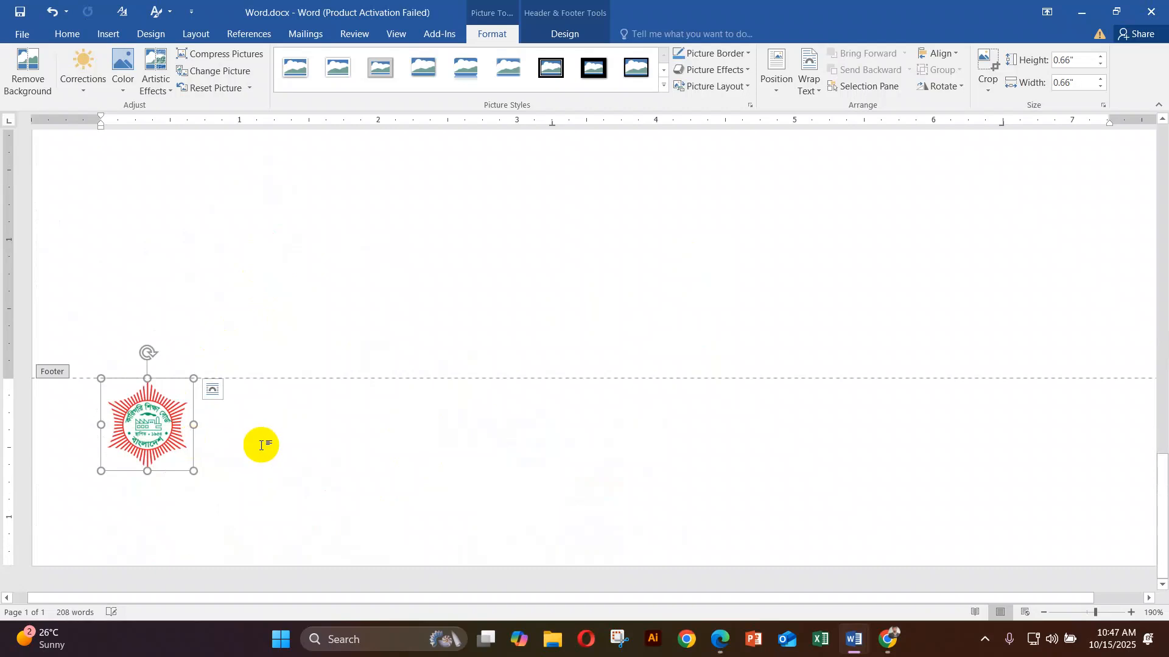
Step: Check the two lines required below the logo in Document3, return to Word.docx, and place the insertion point after the footer logo
{"action": "left_click", "coordinate": [833, 645]}
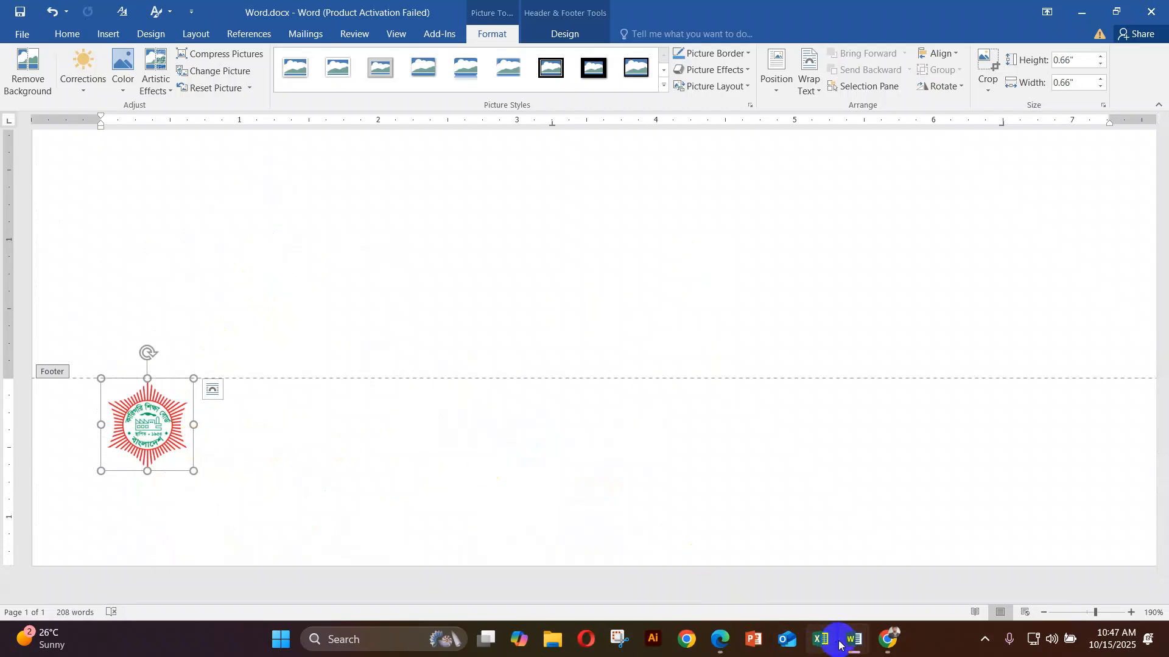
{"action": "left_click", "coordinate": [895, 564]}
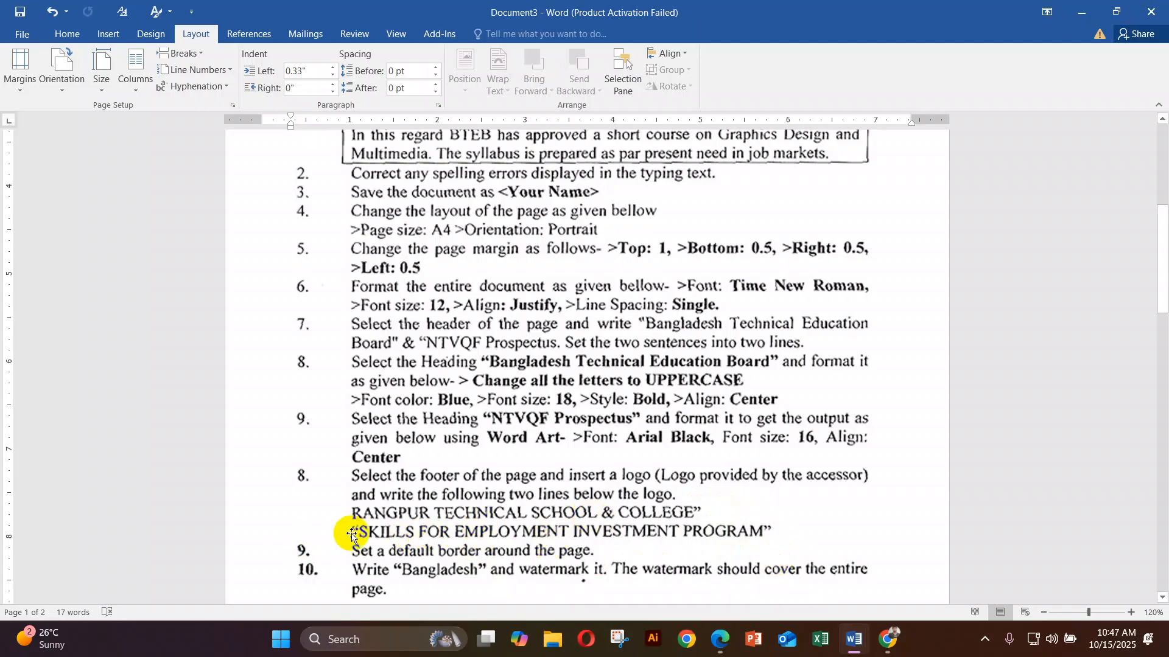
{"action": "mouse_move", "coordinate": [854, 639]}
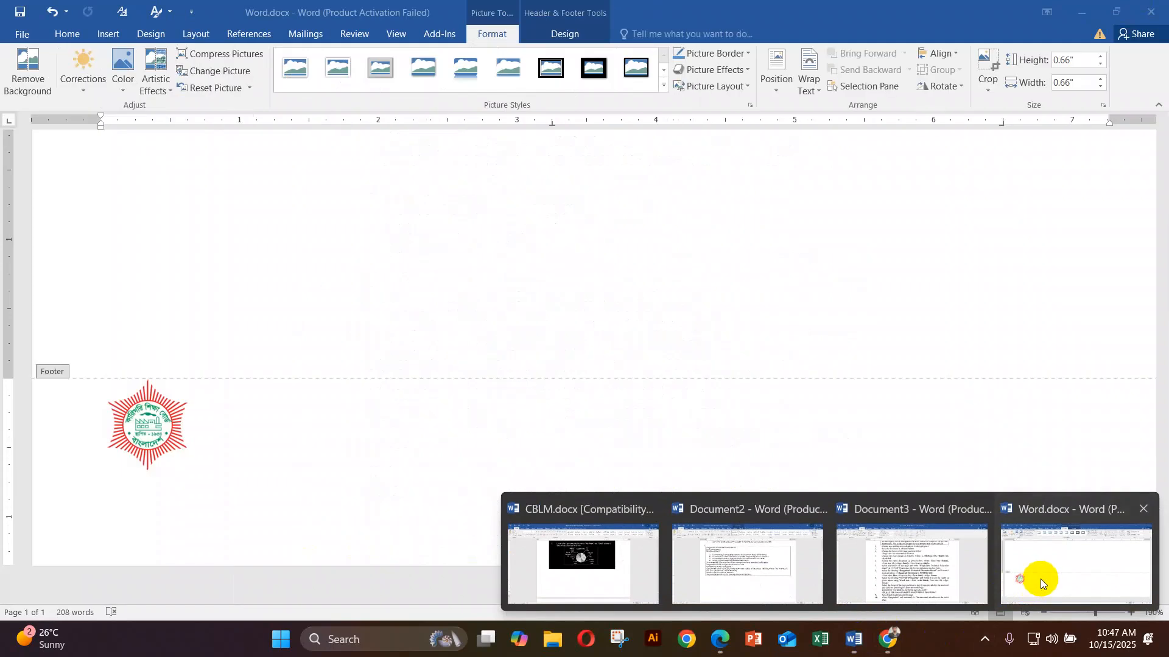
{"action": "left_click", "coordinate": [1040, 579]}
{"action": "left_click", "coordinate": [226, 455]}
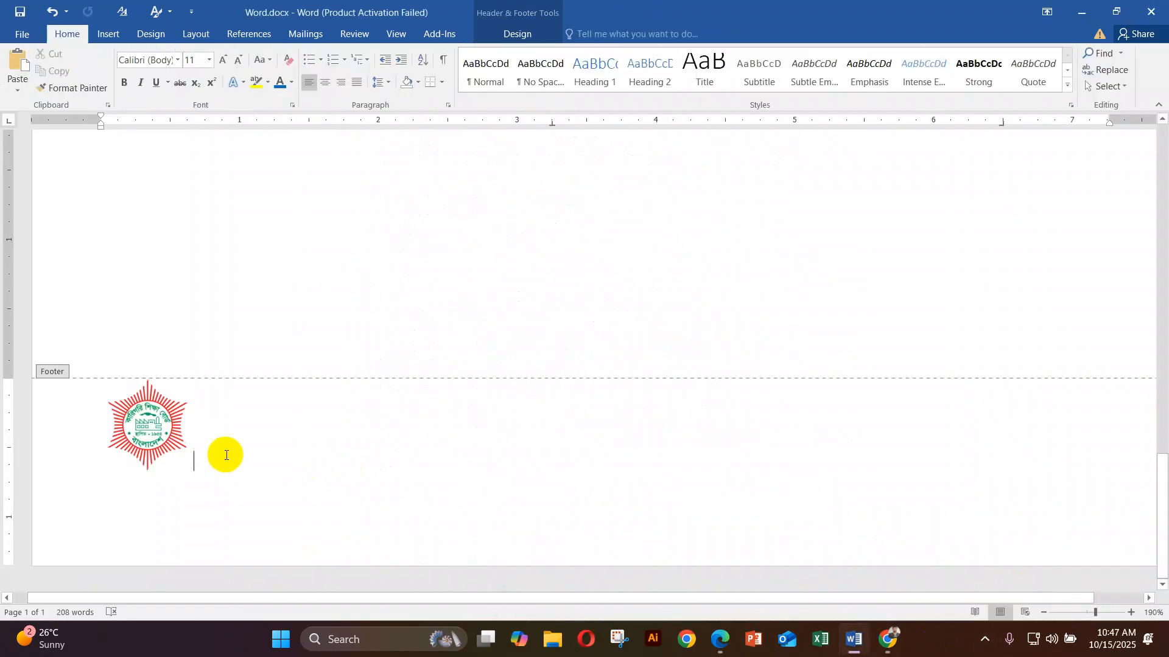
Step: Write RANGPUR TECHNICAL SCHOOL & COLLEGE and SKILLS FOR EMPLOYMENT INVESTMENT PROGRAM on two separate lines below the footer logo
{"action": "key", "text": "ctrl+z"}
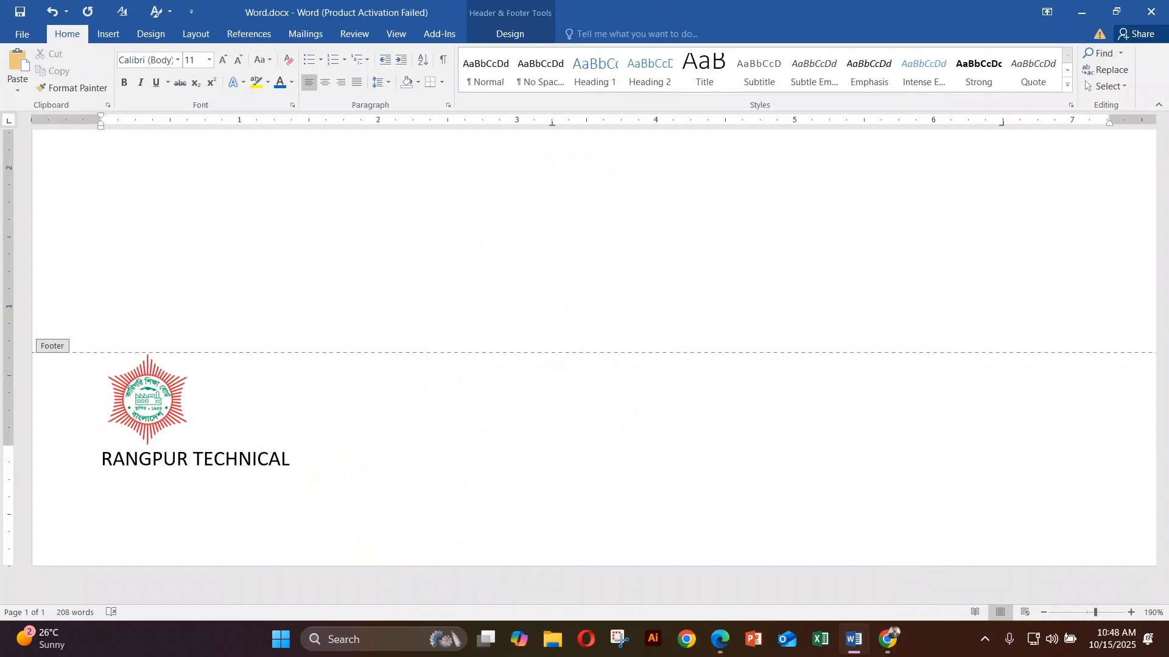
{"action": "type", "text": "& COLLEGE"}
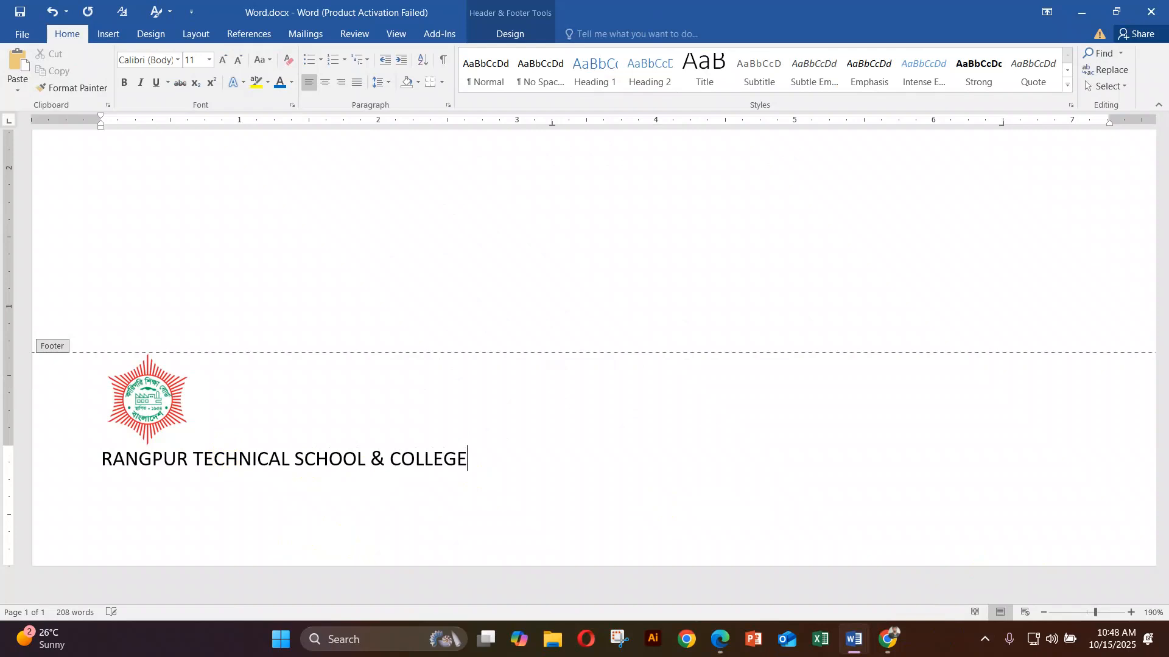
{"action": "key", "text": "Return"}
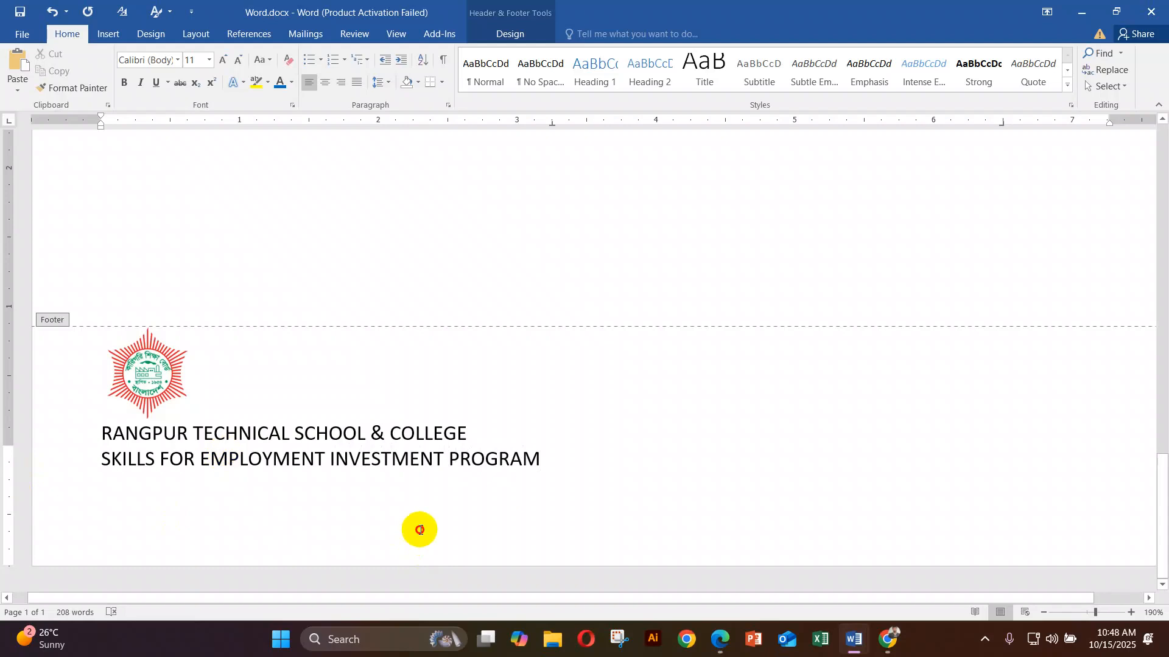
Step: Format the two footer text lines in Times New Roman at size 12
{"action": "left_click_drag", "start_coordinate": [102, 433], "coordinate": [535, 472]}
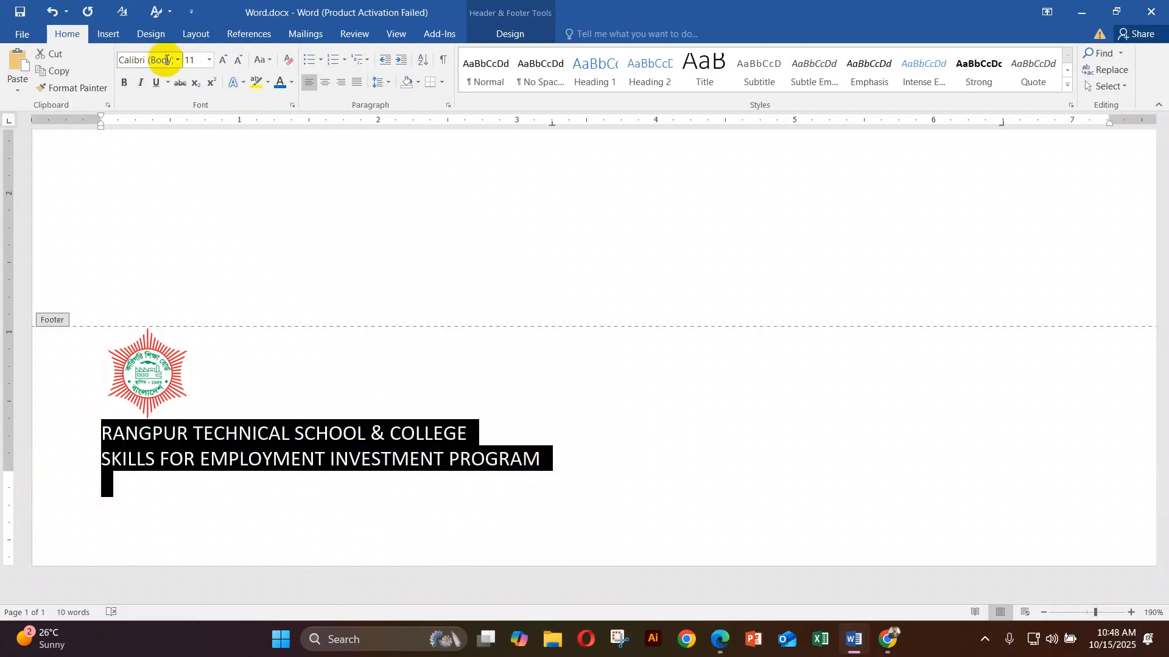
{"action": "type", "text": "Times New Ro"}
{"action": "key", "text": "Return"}
{"action": "left_click", "coordinate": [196, 56]}
{"action": "type", "text": "12"}
{"action": "key", "text": "Return"}
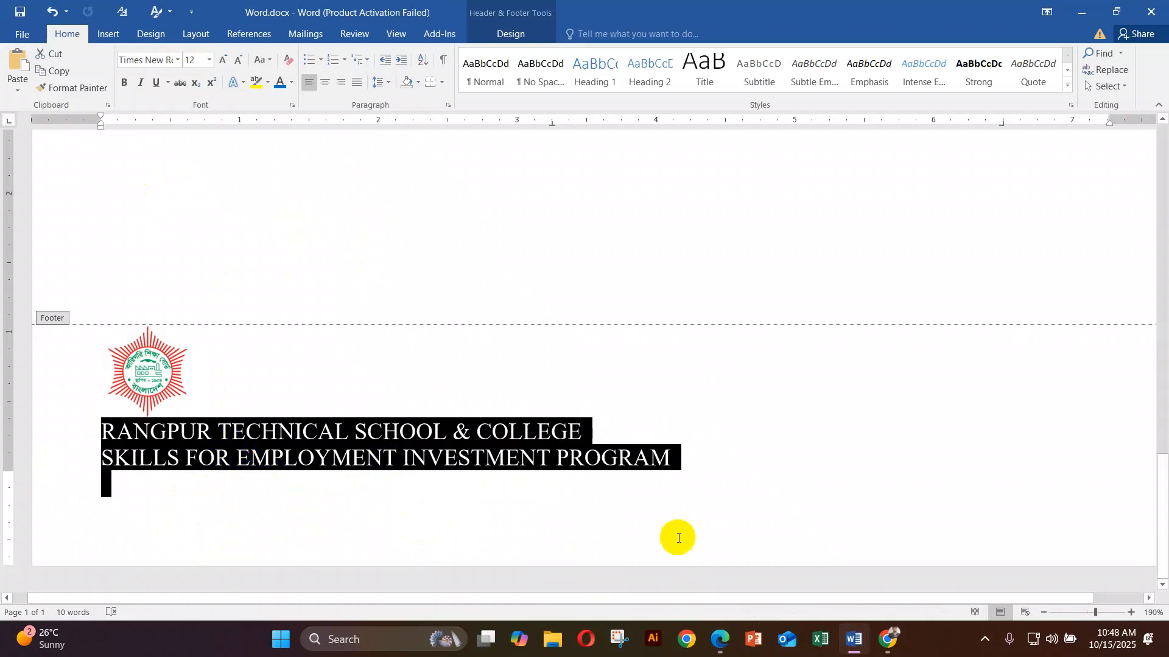
Step: Check the page border instruction in Document3 and return to Word.docx
{"action": "mouse_move", "coordinate": [860, 644]}
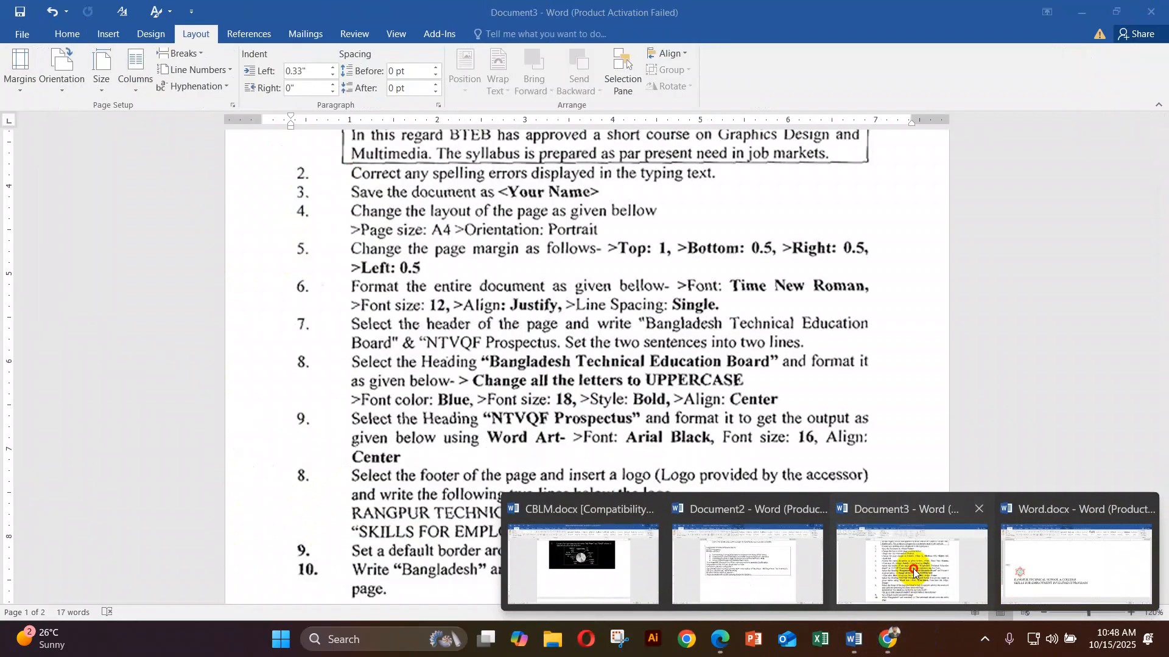
{"action": "left_click", "coordinate": [952, 576]}
{"action": "scroll", "coordinate": [536, 505], "scroll_direction": "down", "scroll_amount": 1}
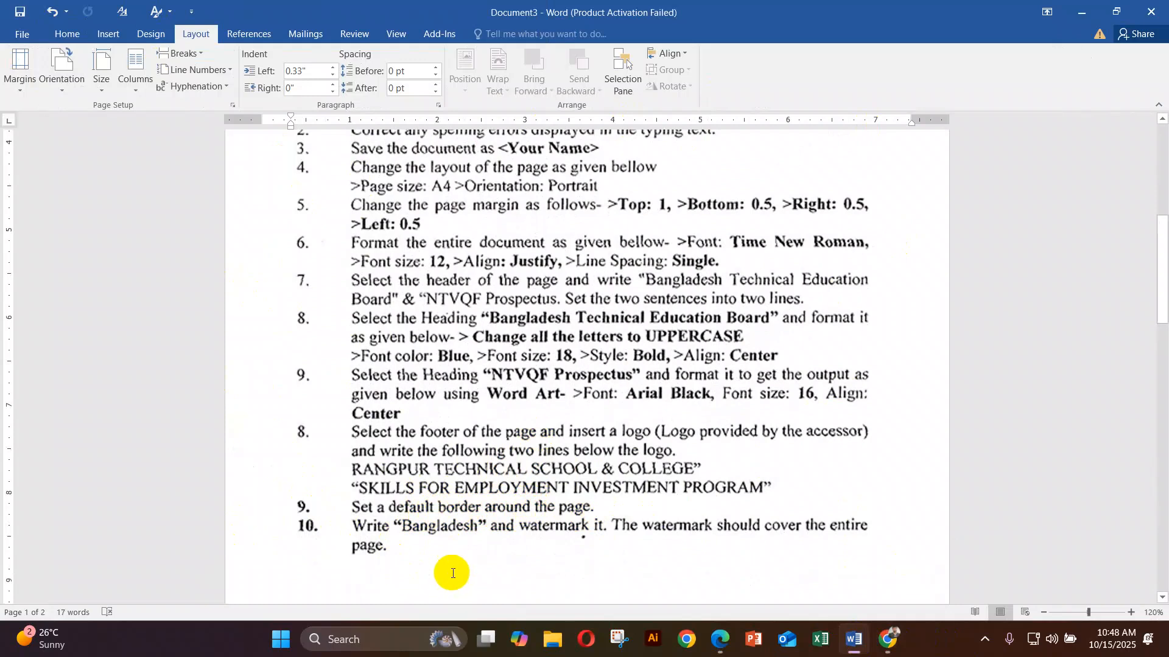
{"action": "left_click", "coordinate": [860, 644]}
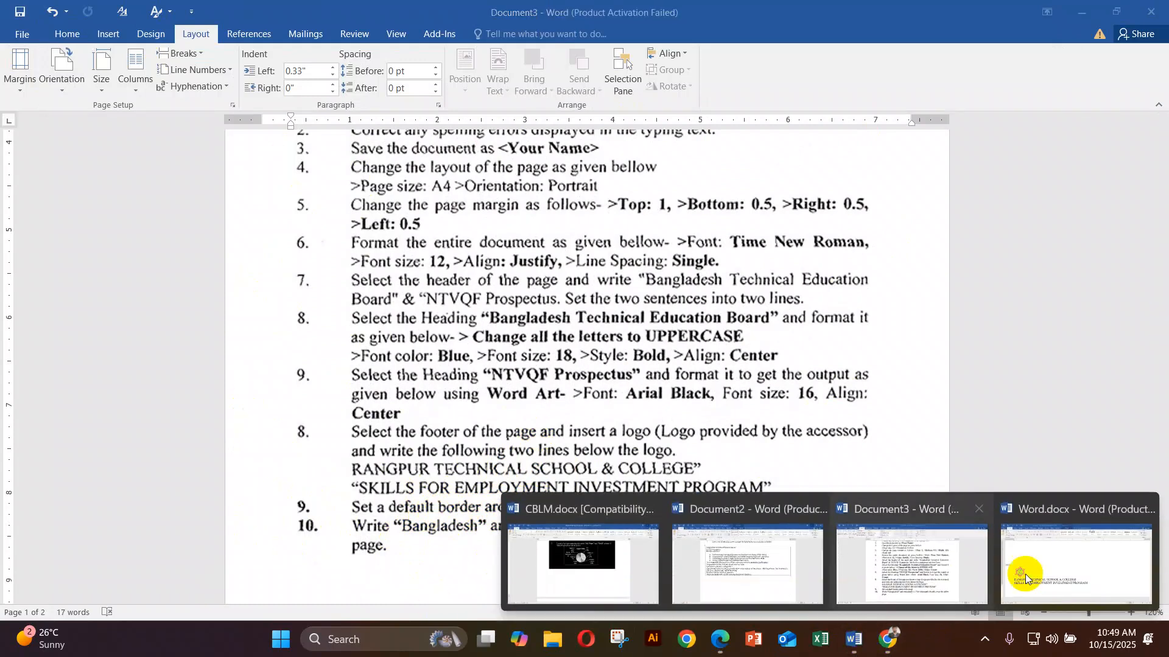
{"action": "left_click", "coordinate": [1064, 556]}
Step: Leave footer editing and return to the document's body text
{"action": "scroll", "coordinate": [423, 317], "scroll_direction": "up", "scroll_amount": 4}
{"action": "scroll", "coordinate": [422, 315], "scroll_direction": "up", "scroll_amount": 4}
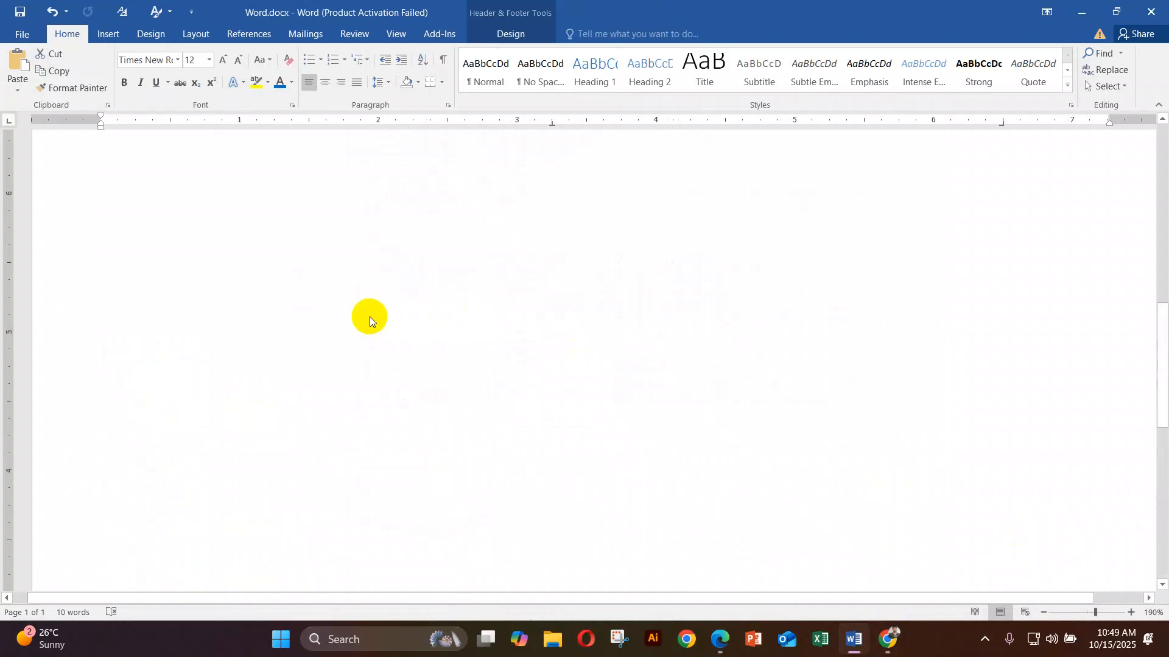
{"action": "left_click", "coordinate": [188, 35]}
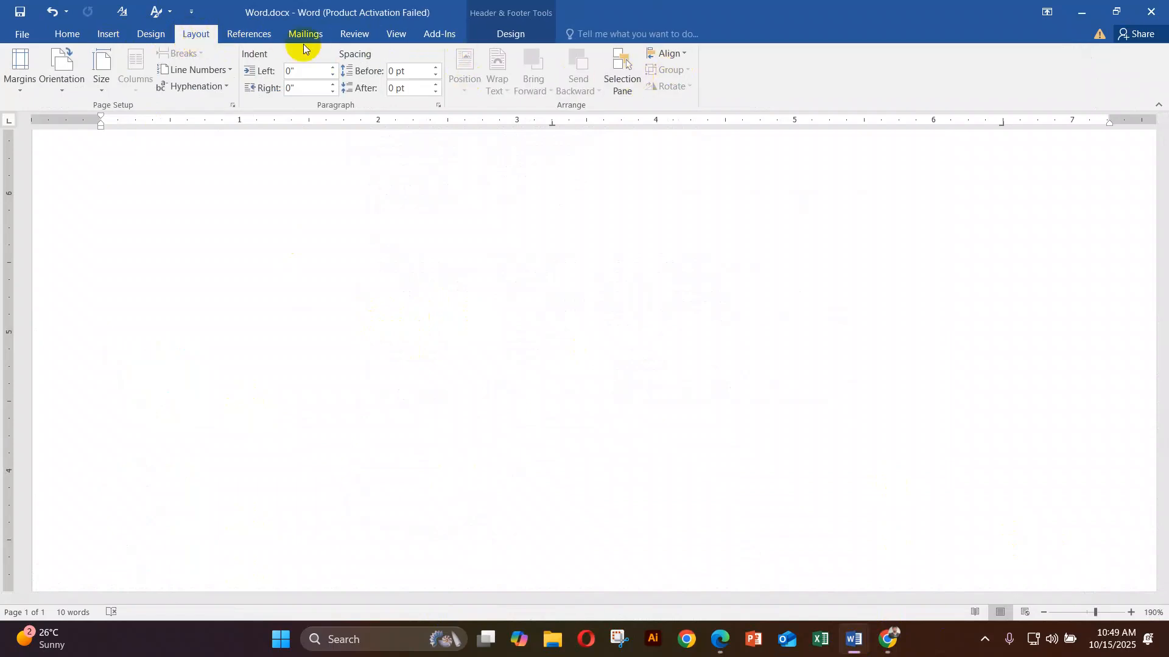
{"action": "scroll", "coordinate": [284, 253], "scroll_direction": "up", "scroll_amount": 5}
{"action": "double_click", "coordinate": [286, 262]}
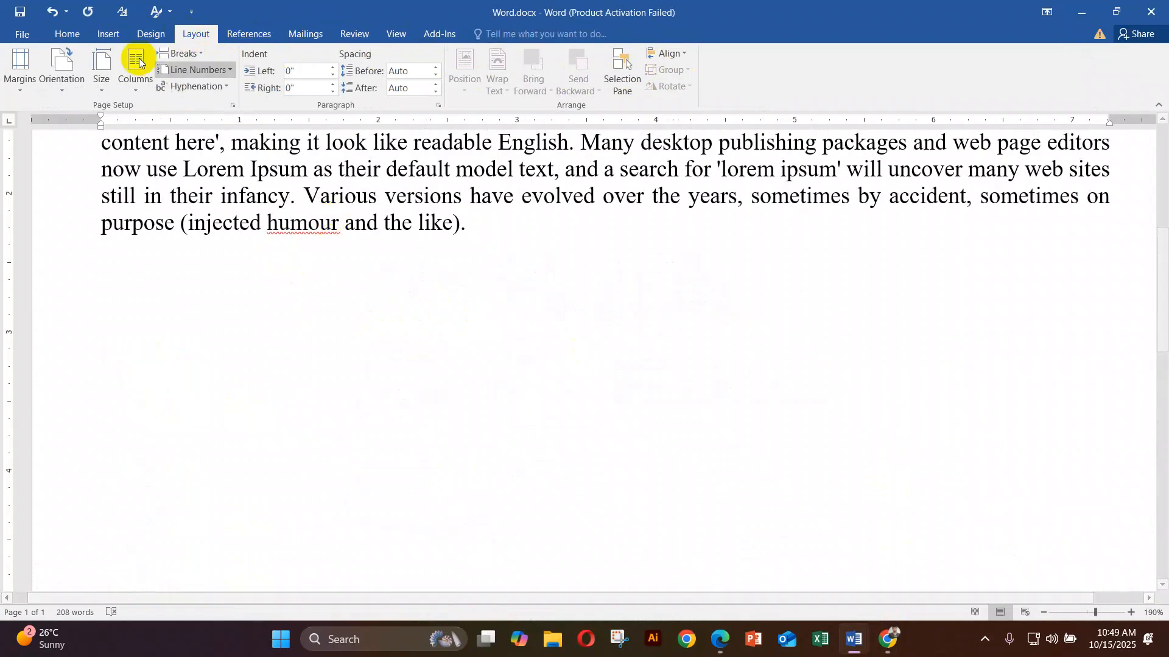
Step: Apply a 3 pt triple-line box page border in automatic color to the whole document
{"action": "left_click", "coordinate": [65, 34]}
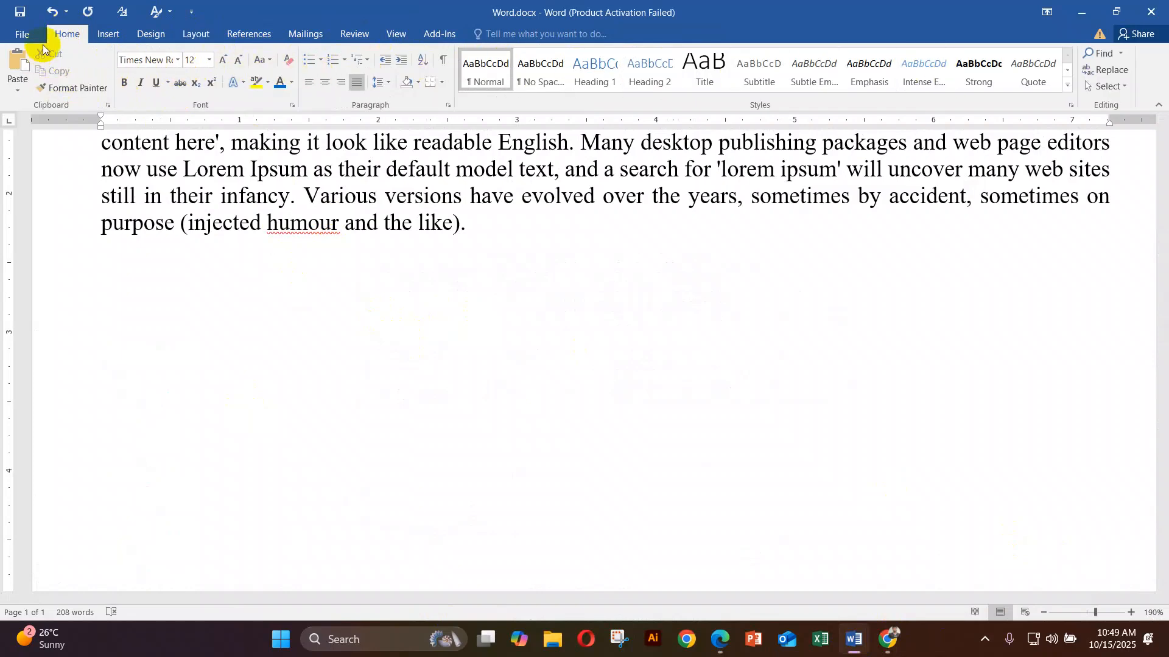
{"action": "left_click", "coordinate": [181, 38]}
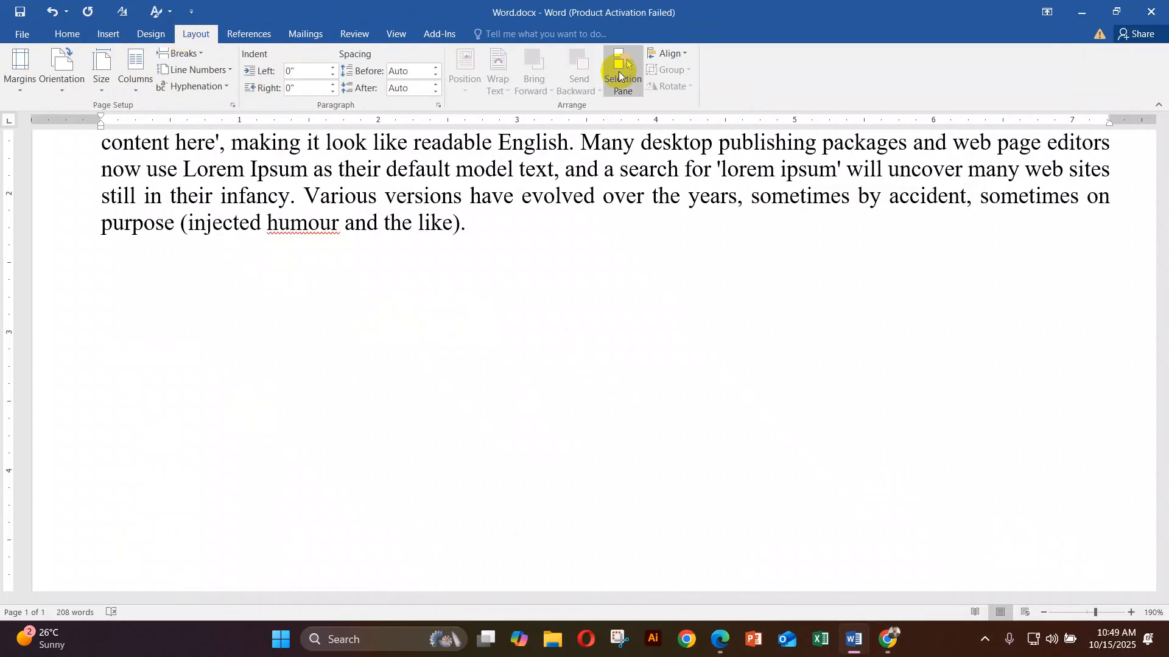
{"action": "left_click", "coordinate": [141, 34]}
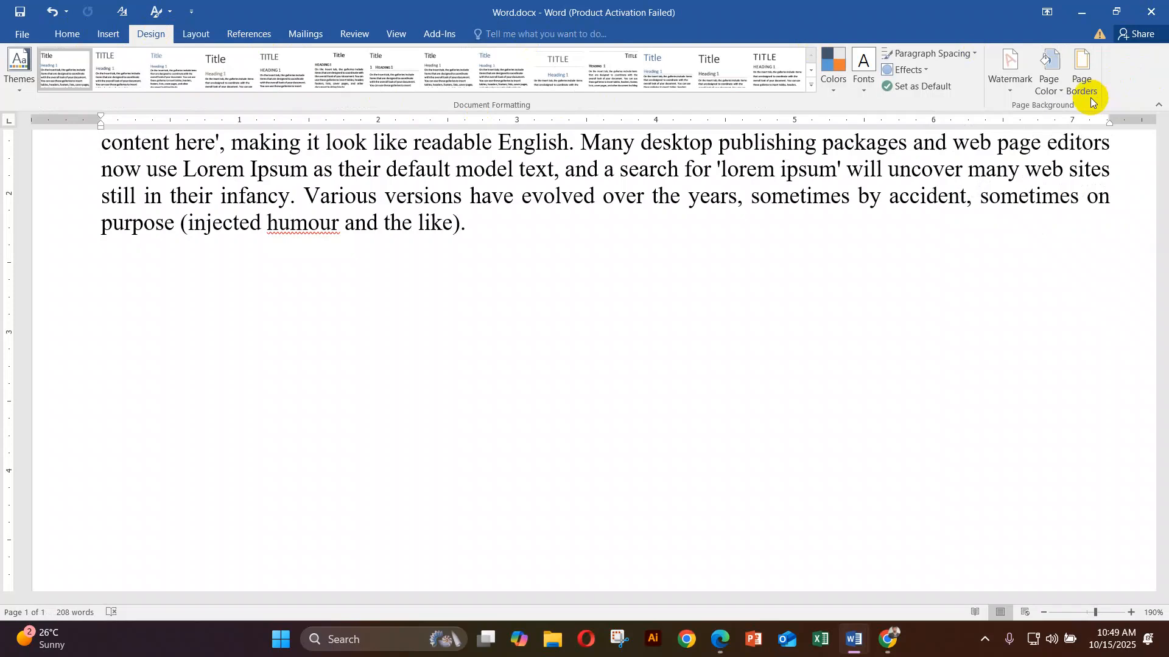
{"action": "left_click", "coordinate": [1088, 89]}
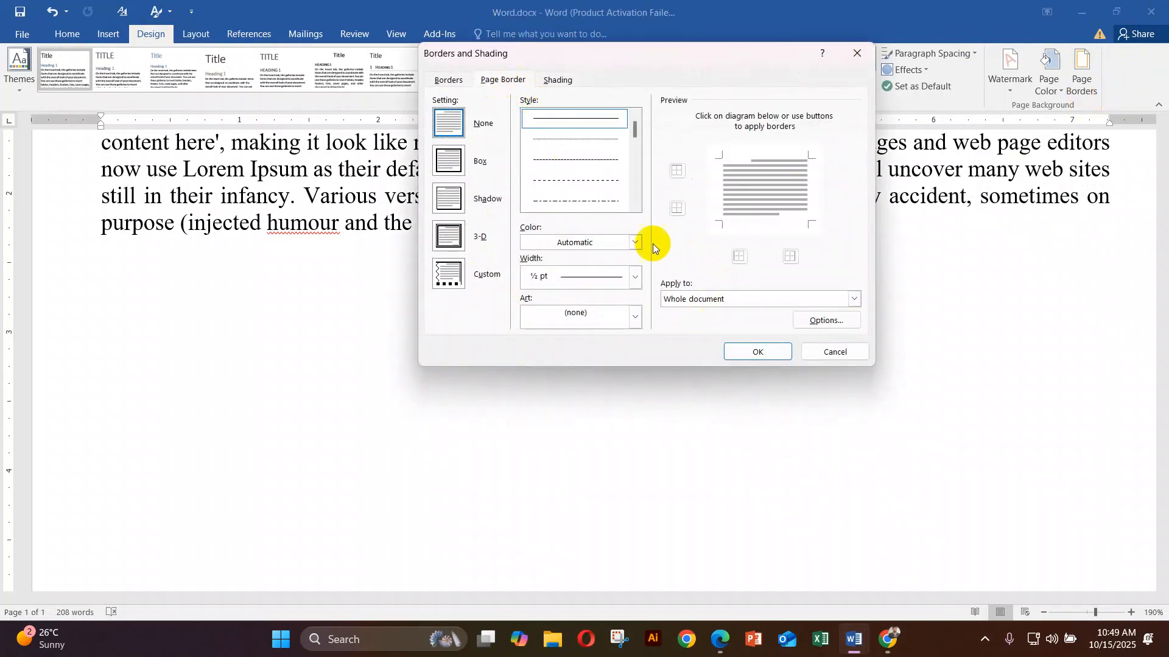
{"action": "left_click", "coordinate": [636, 146]}
{"action": "mouse_move", "coordinate": [636, 146]}
{"action": "left_mouse_down"}
{"action": "mouse_move", "coordinate": [642, 198]}
{"action": "mouse_move", "coordinate": [642, 165]}
{"action": "left_mouse_up"}
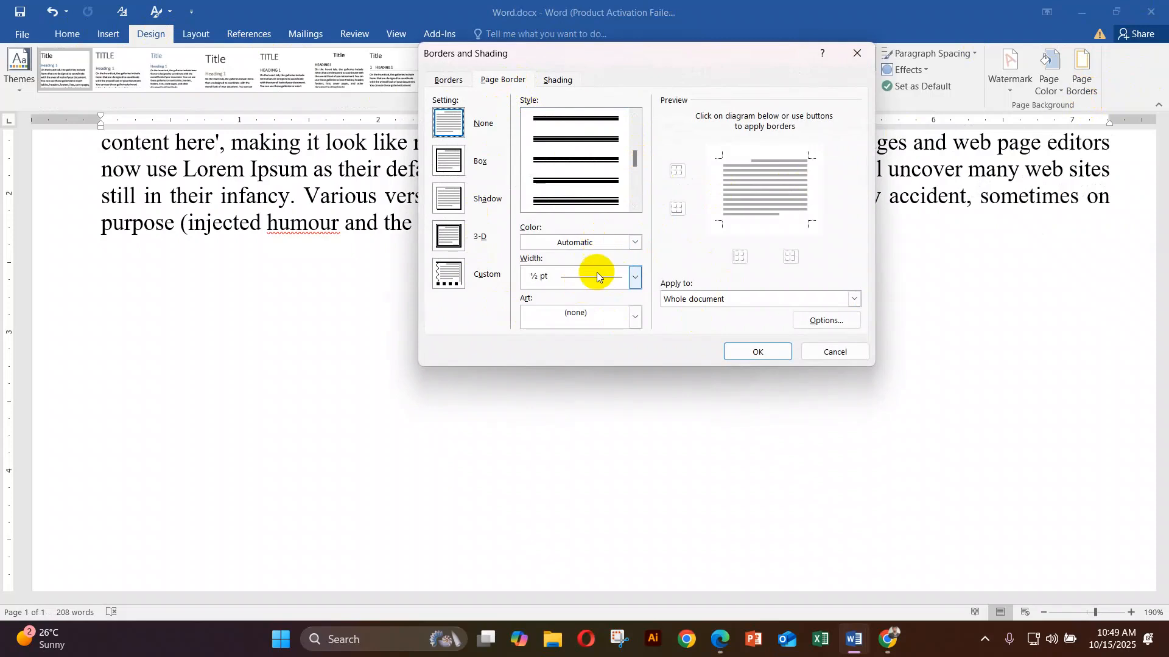
{"action": "mouse_move", "coordinate": [635, 157]}
{"action": "left_mouse_down"}
{"action": "mouse_move", "coordinate": [635, 201]}
{"action": "mouse_move", "coordinate": [631, 167]}
{"action": "left_mouse_up"}
{"action": "left_click", "coordinate": [601, 122]}
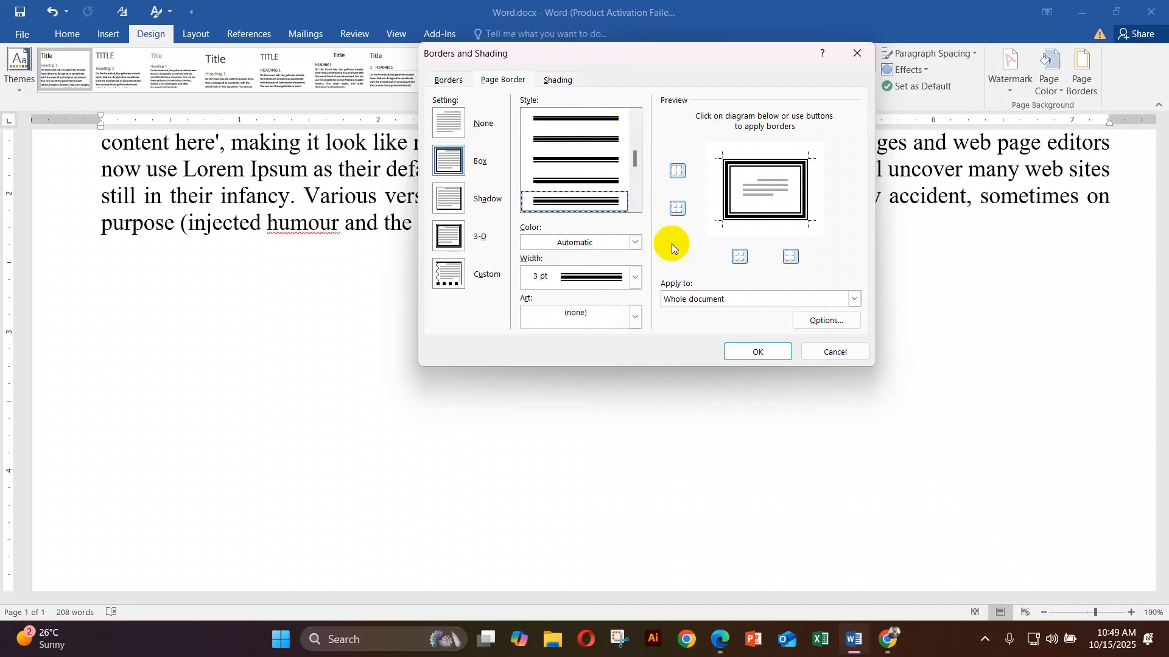
{"action": "left_click", "coordinate": [766, 347]}
Step: Review the border along the page, check the watermark instruction in Document3, and return to Word.docx
{"action": "scroll", "coordinate": [310, 266], "scroll_direction": "down", "scroll_amount": 10}
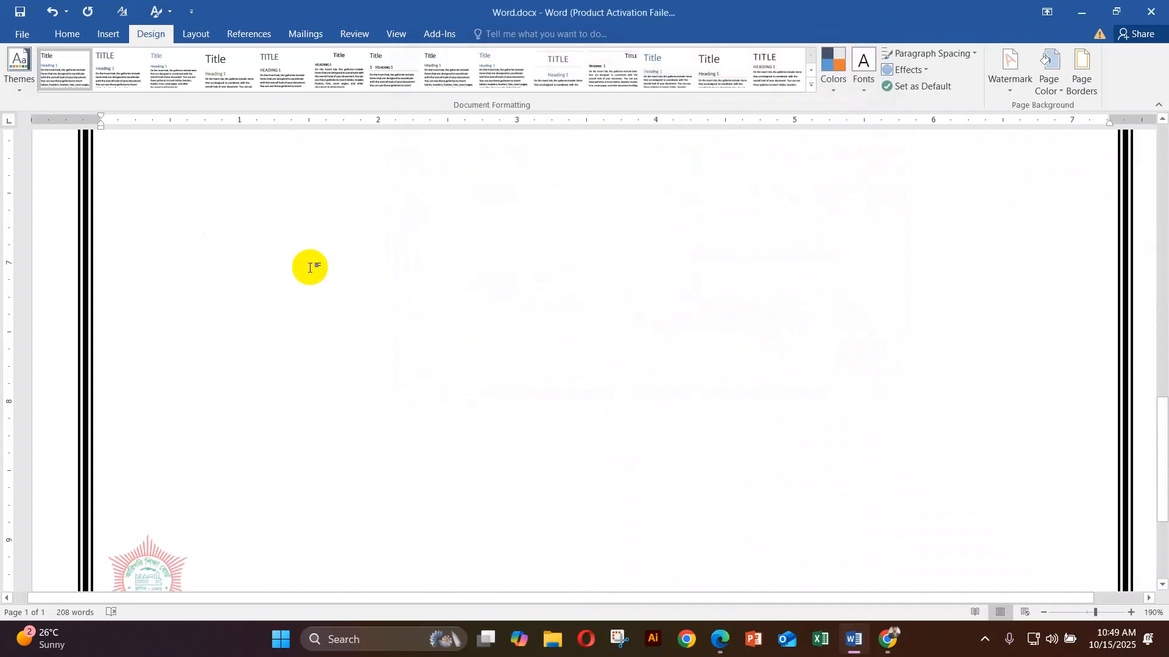
{"action": "scroll", "coordinate": [309, 268], "scroll_direction": "down", "scroll_amount": 3}
{"action": "scroll", "coordinate": [311, 267], "scroll_direction": "up", "scroll_amount": 15}
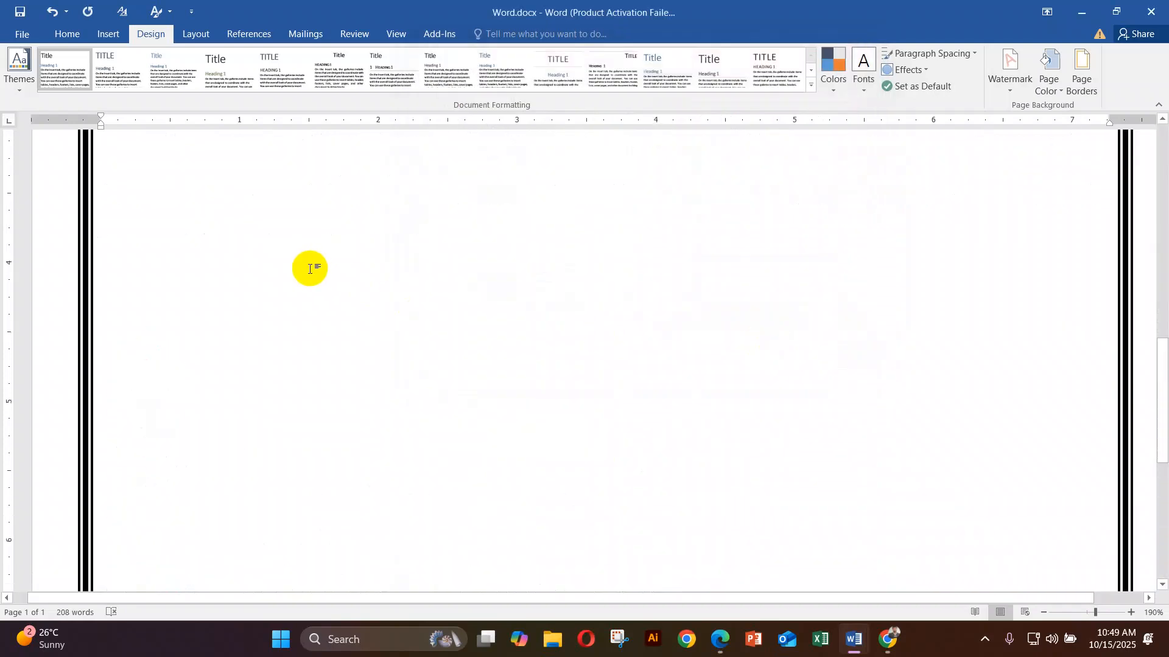
{"action": "scroll", "coordinate": [312, 269], "scroll_direction": "down", "scroll_amount": 2}
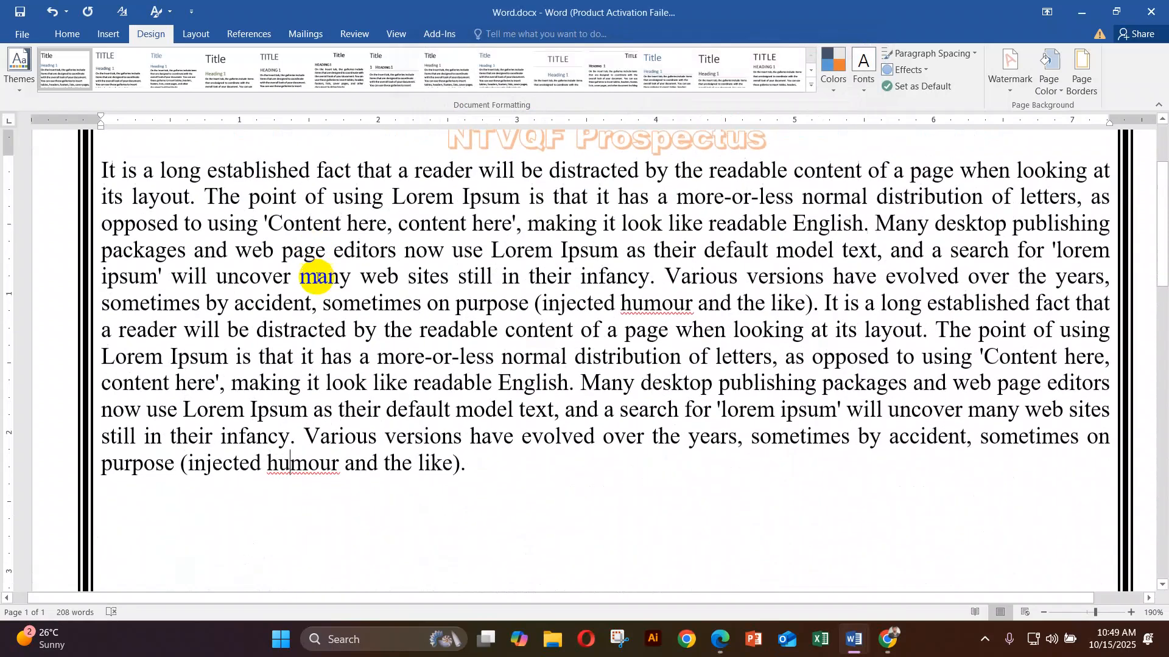
{"action": "mouse_move", "coordinate": [854, 640]}
{"action": "left_click", "coordinate": [907, 571]}
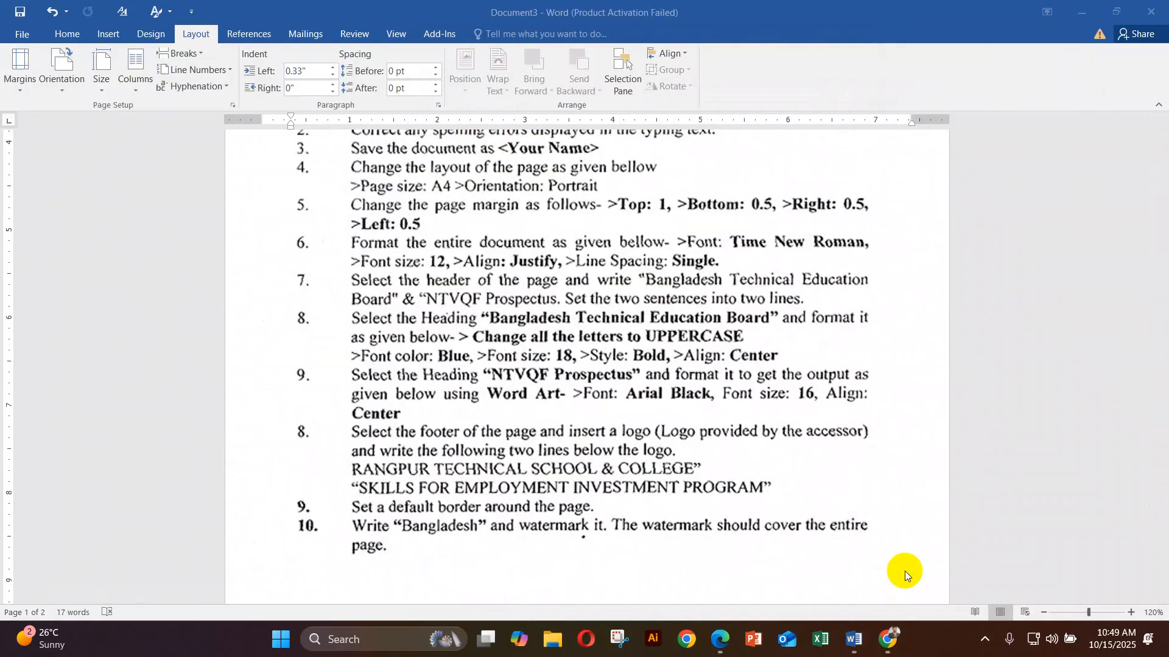
{"action": "scroll", "coordinate": [420, 503], "scroll_direction": "down", "scroll_amount": 1}
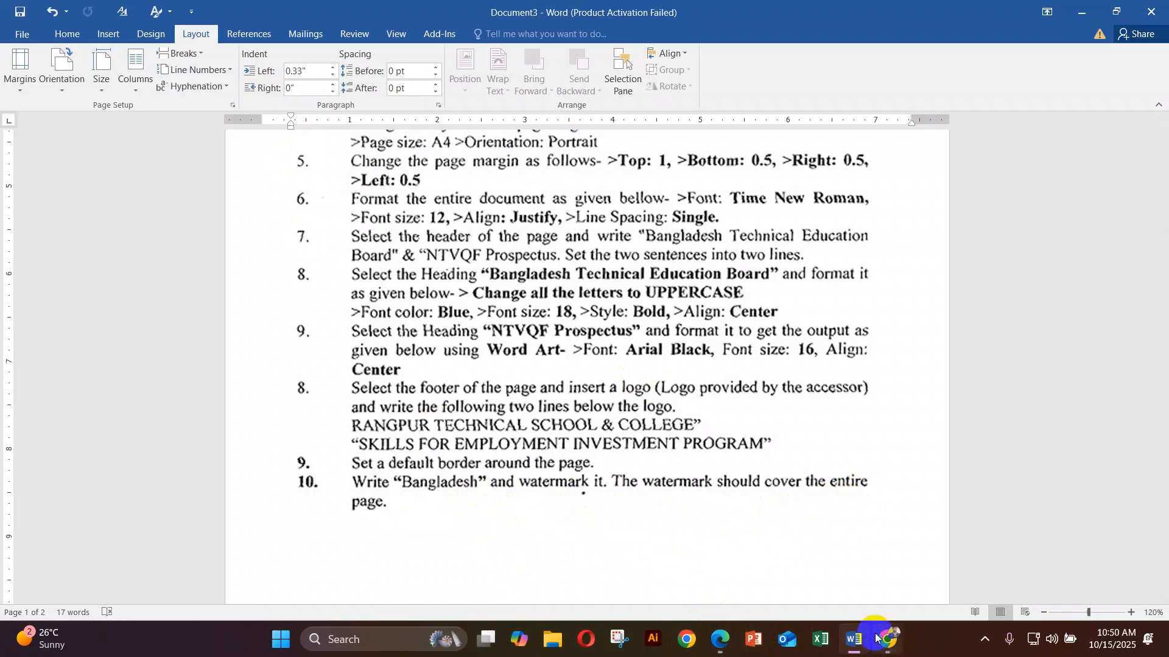
{"action": "left_click", "coordinate": [854, 639]}
{"action": "left_click", "coordinate": [1026, 573]}
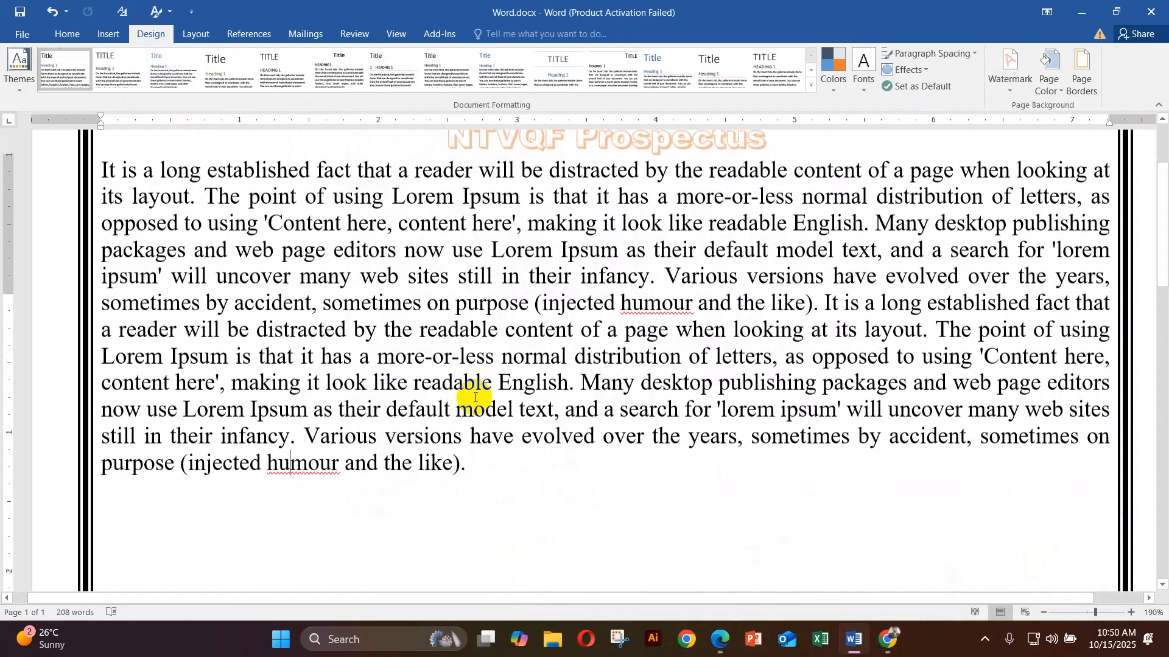
{"action": "scroll", "coordinate": [469, 392], "scroll_direction": "up", "scroll_amount": 2}
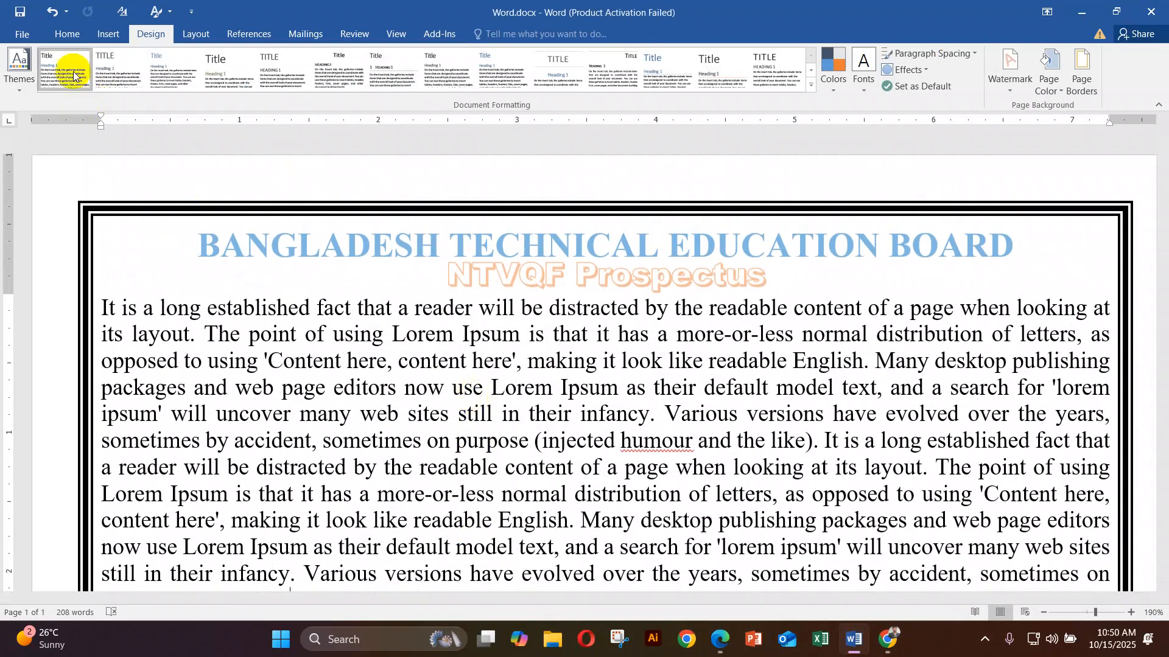
{"action": "left_click", "coordinate": [191, 35]}
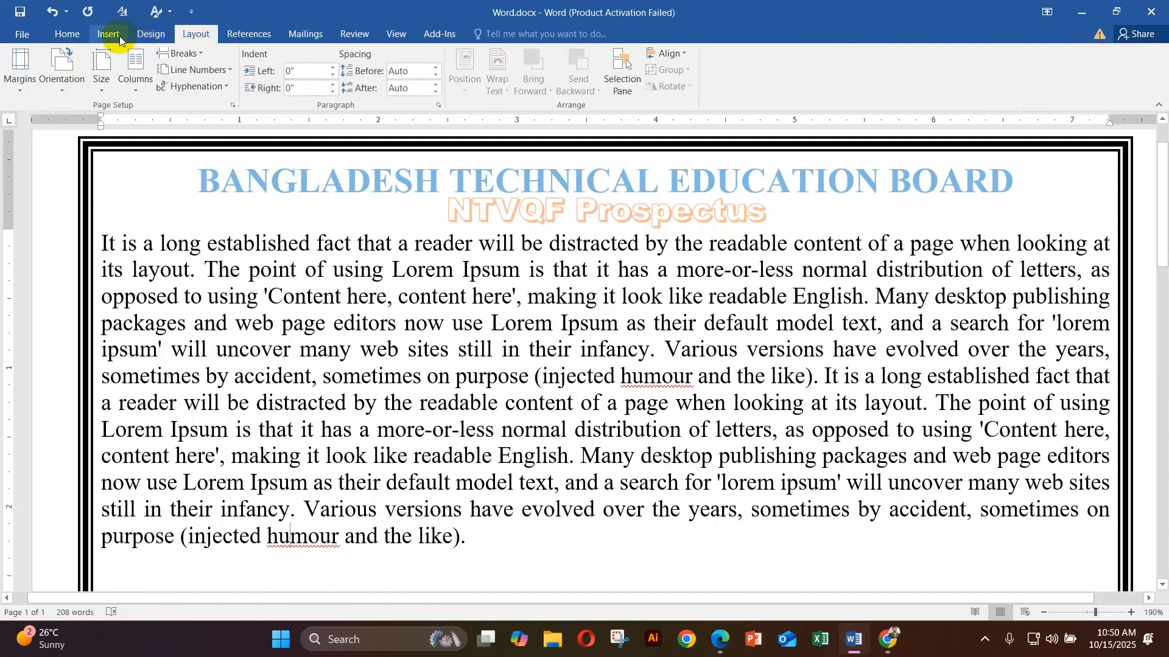
{"action": "left_click", "coordinate": [58, 35]}
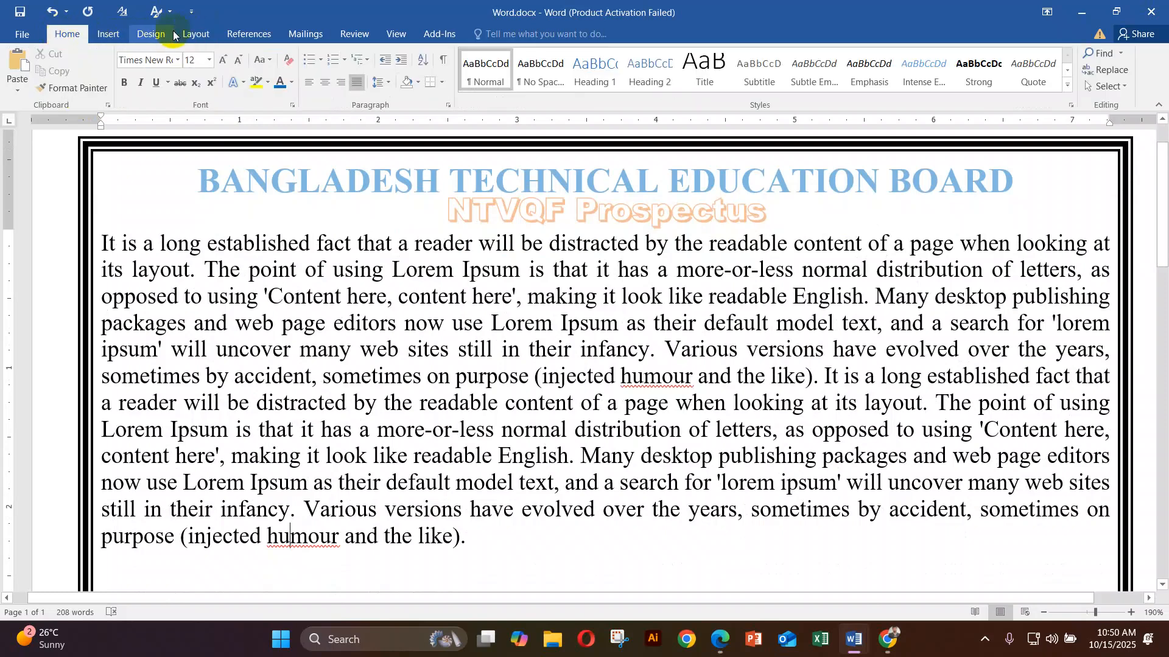
{"action": "left_click", "coordinate": [147, 34]}
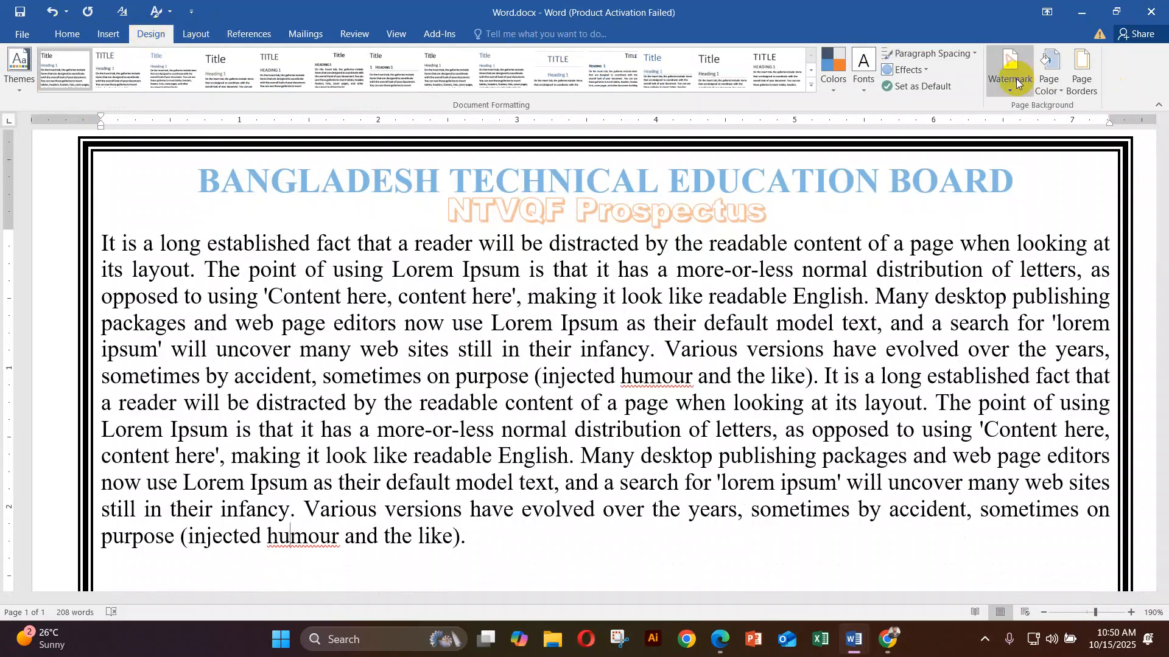
{"action": "left_click", "coordinate": [1010, 86]}
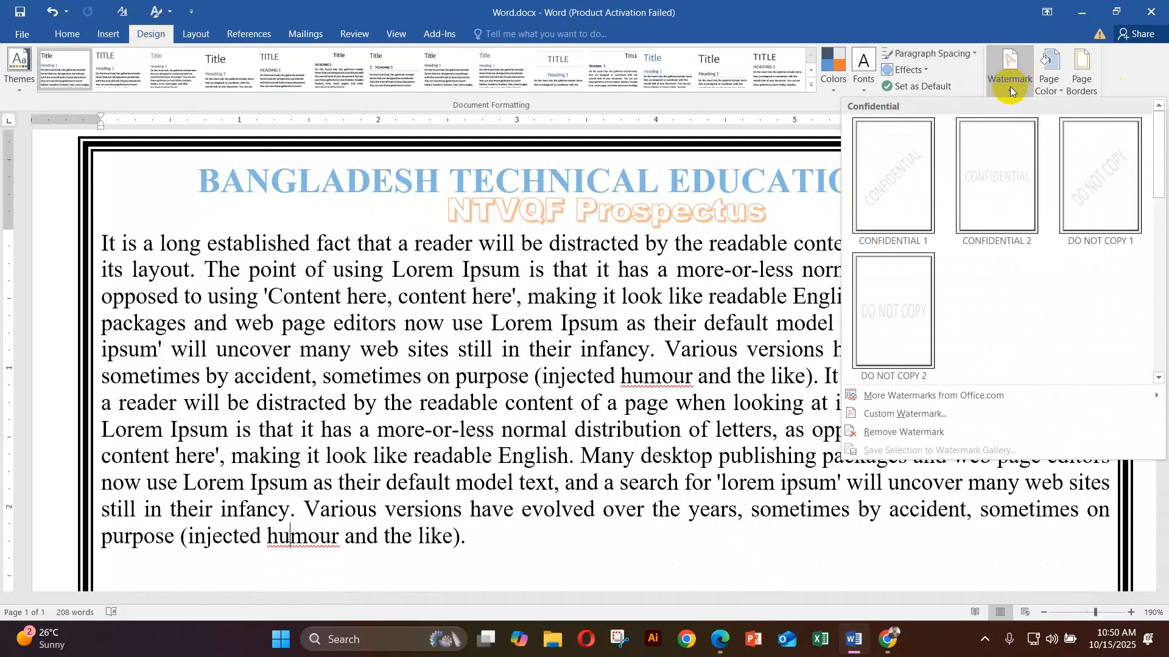
{"action": "left_click", "coordinate": [944, 414]}
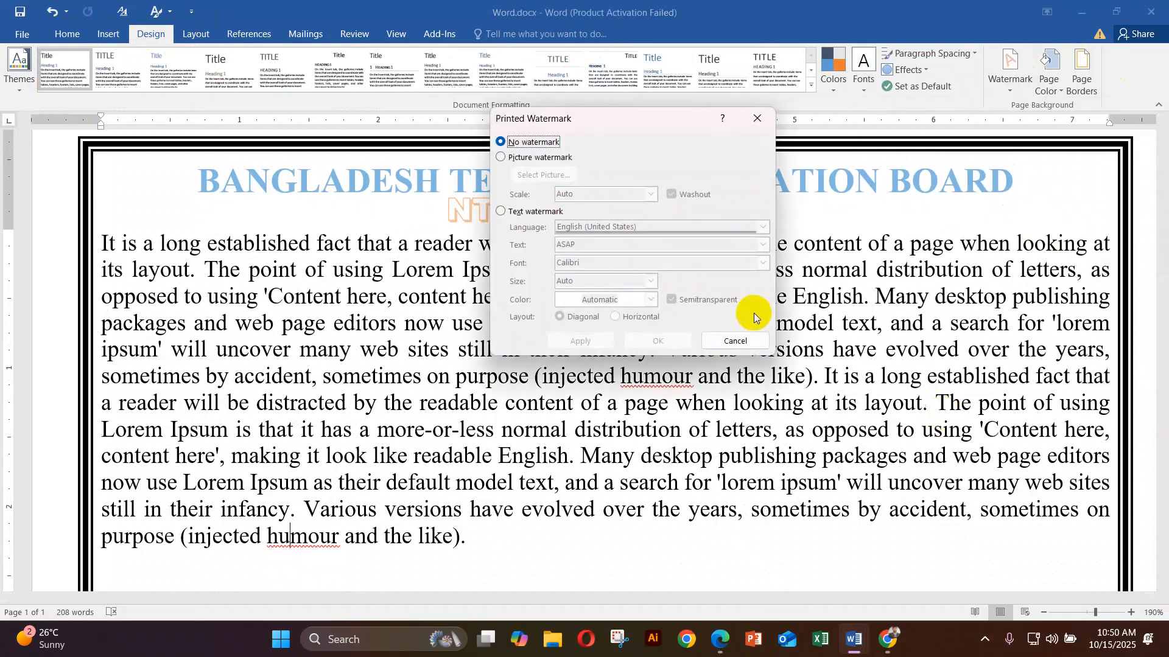
{"action": "left_click", "coordinate": [755, 342]}
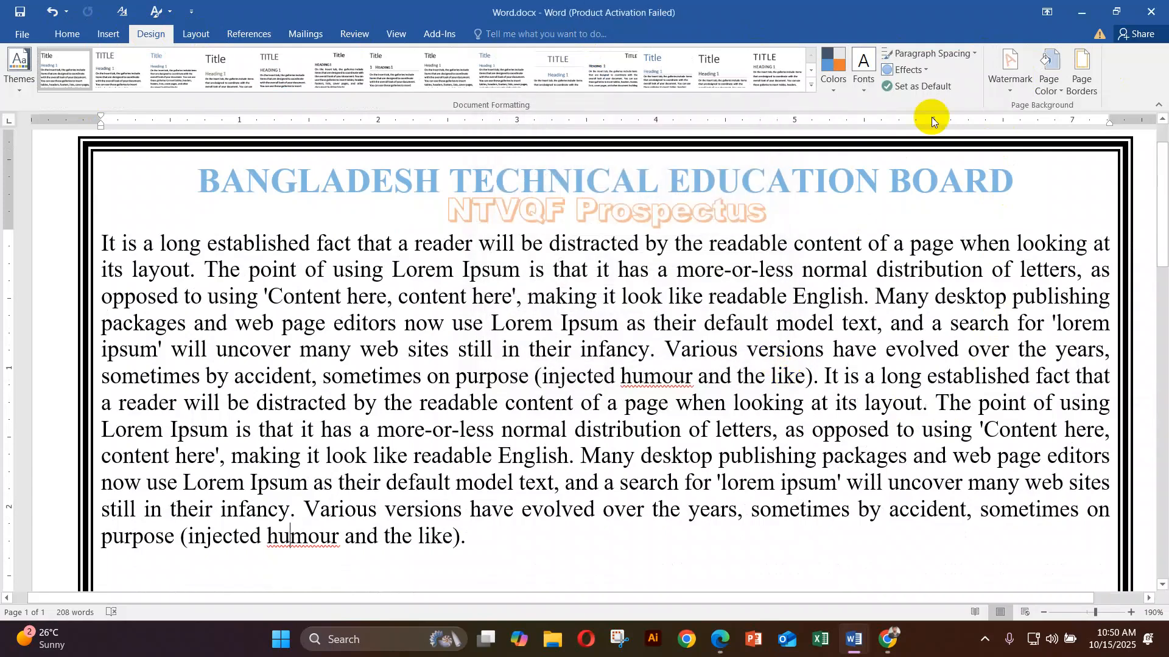
Step: Insert the diagonal CONFIDENTIAL 1 watermark and replace its text with Bangladesh in the custom watermark settings
{"action": "left_click", "coordinate": [1025, 63]}
{"action": "left_click", "coordinate": [904, 187]}
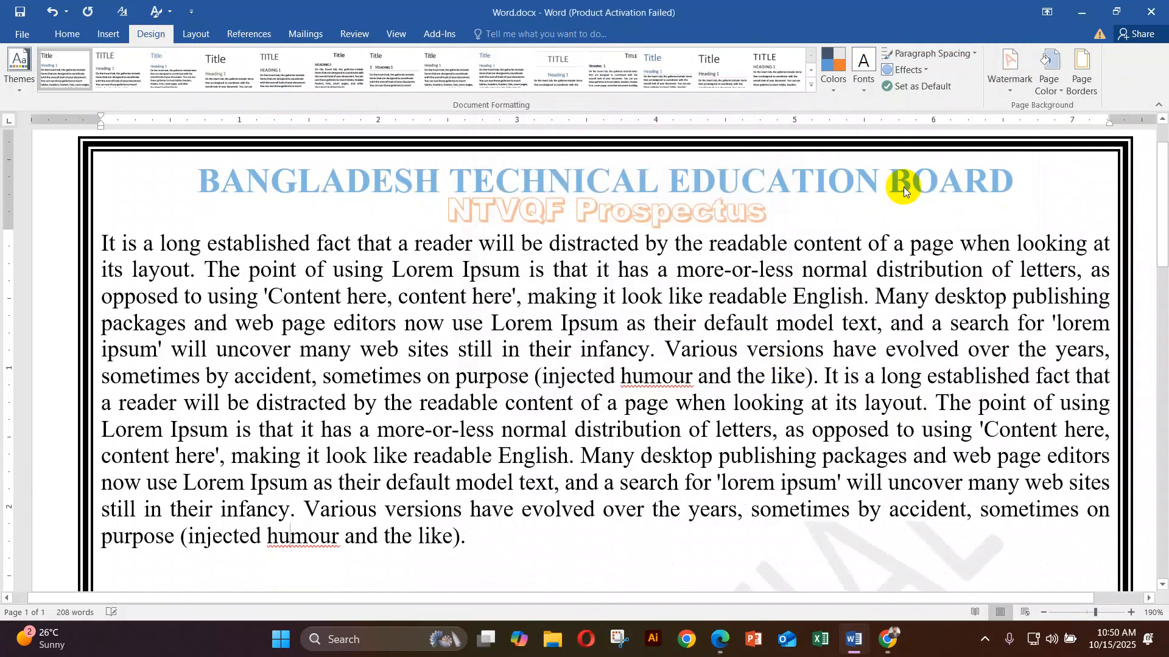
{"action": "left_click", "coordinate": [1007, 82]}
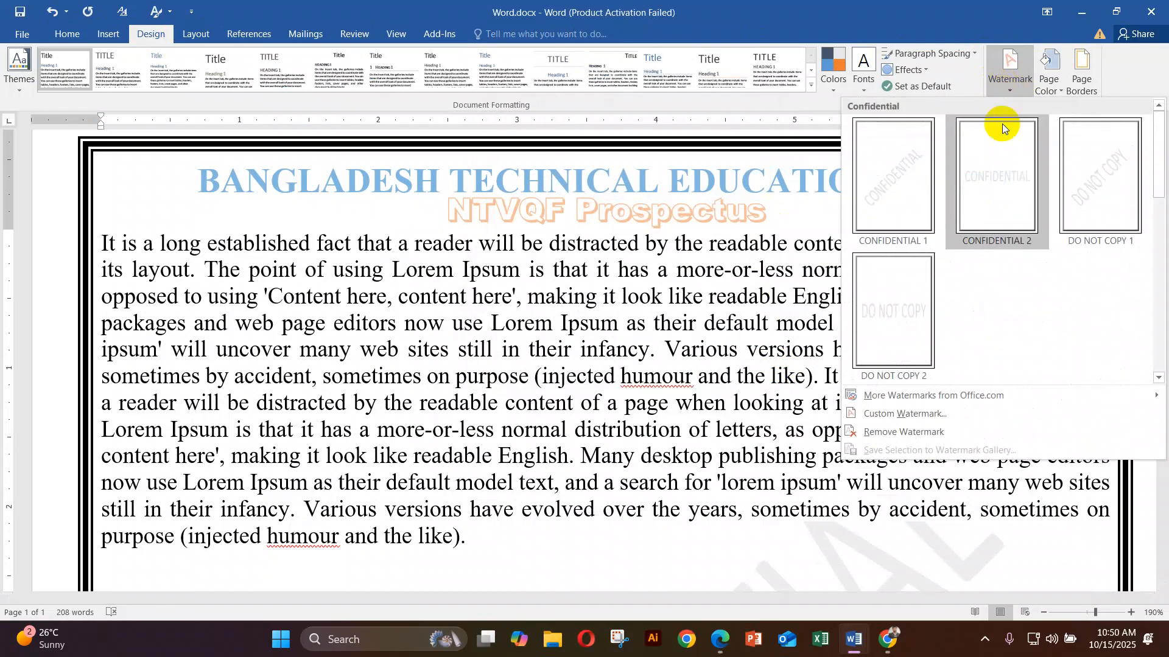
{"action": "left_click", "coordinate": [922, 414]}
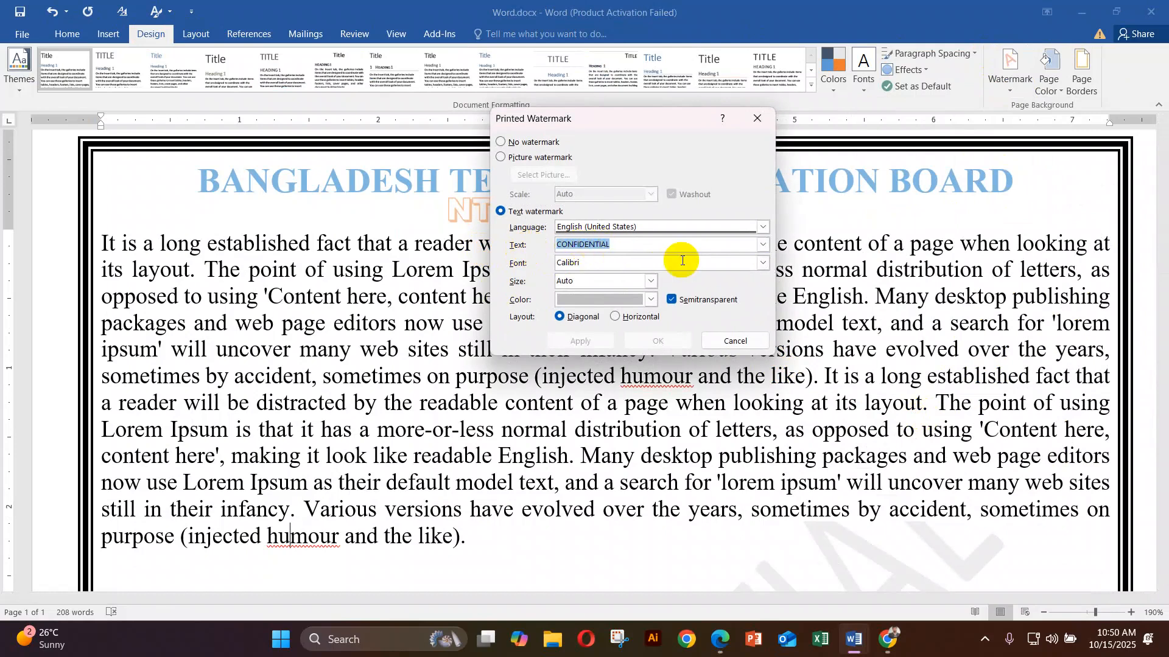
{"action": "type", "text": "b"}
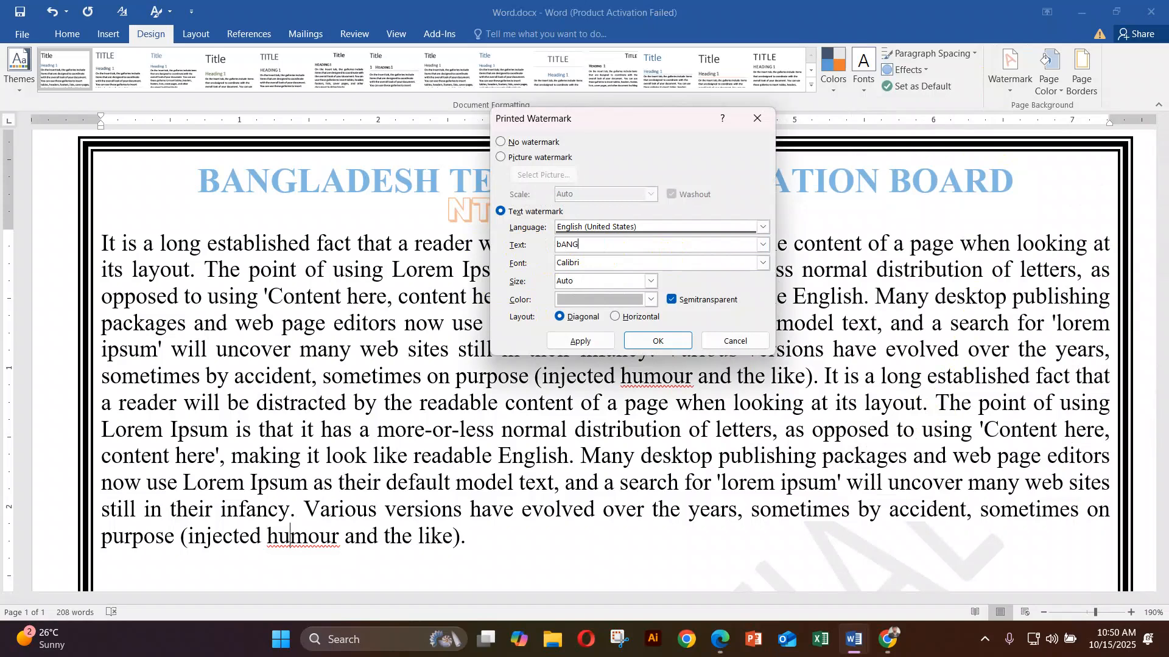
{"action": "key", "text": "BackSpace"}
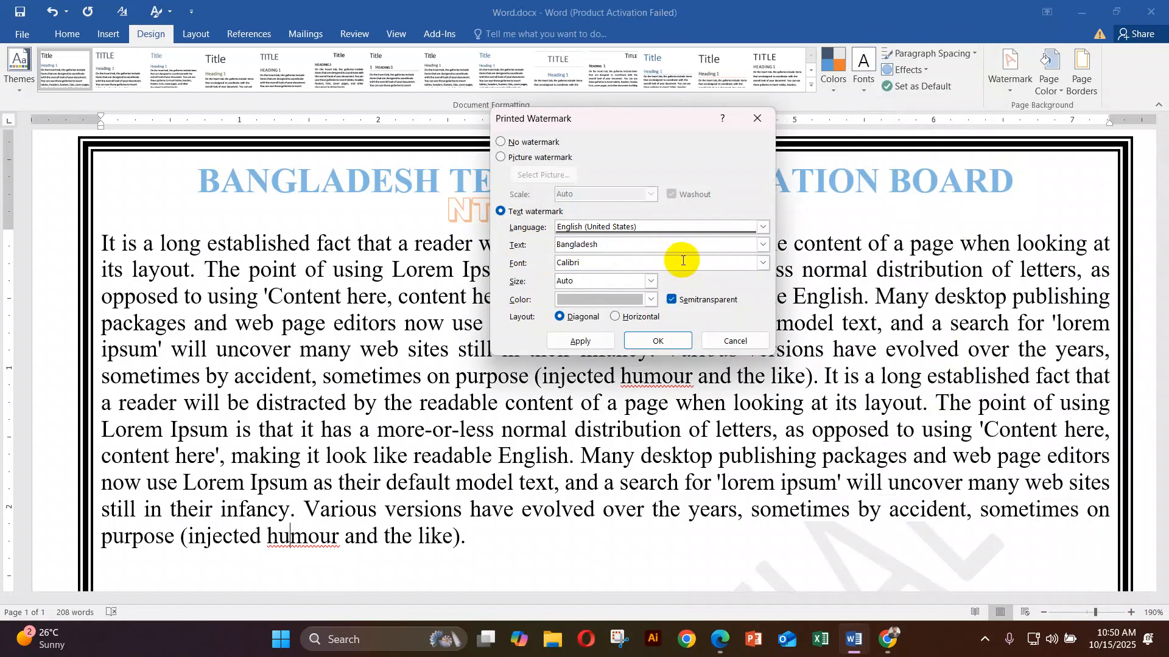
Step: Set the custom watermark's font to Times New Roman and apply the watermark to the document
{"action": "left_click", "coordinate": [731, 262]}
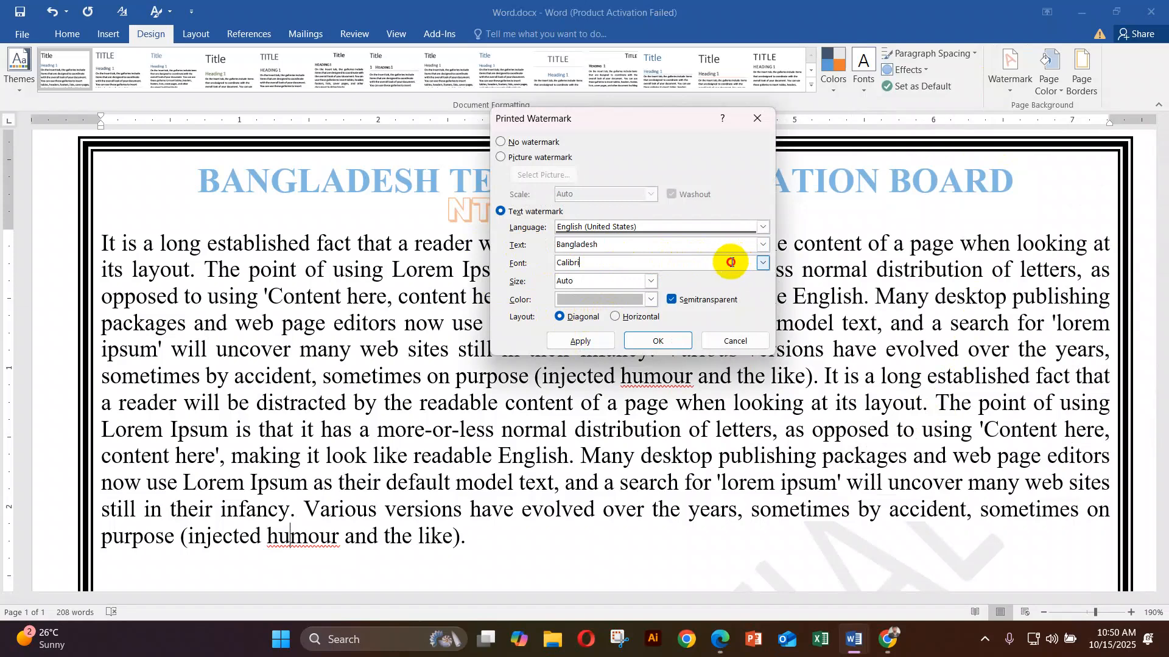
{"action": "type", "text": "tim"}
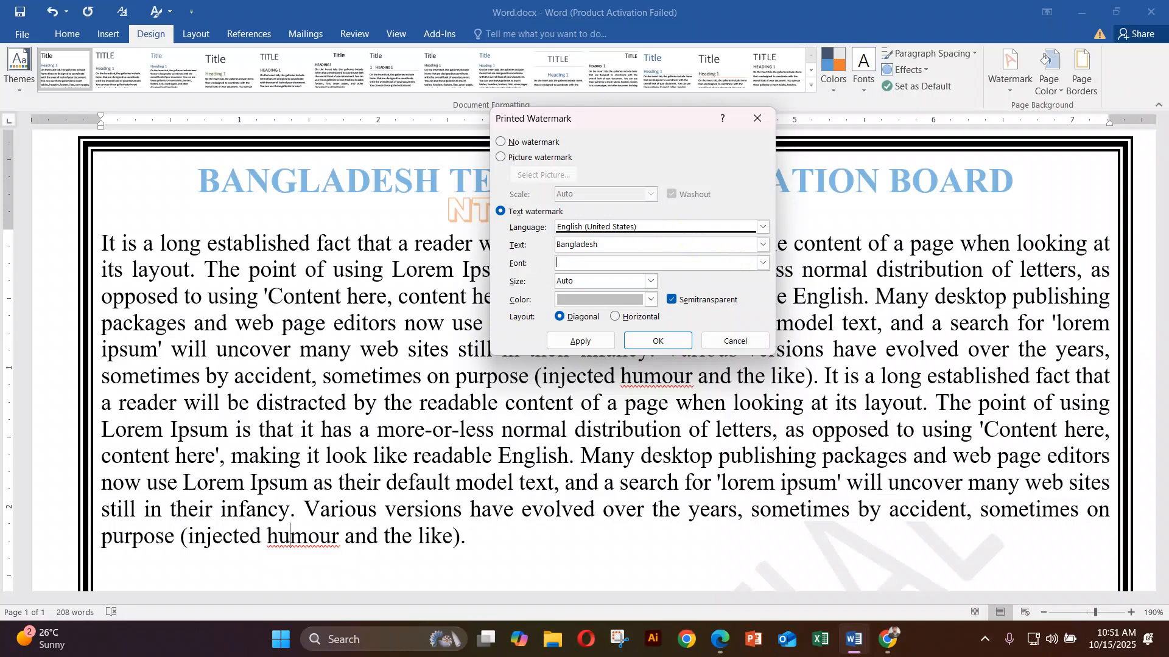
{"action": "left_click", "coordinate": [763, 263]}
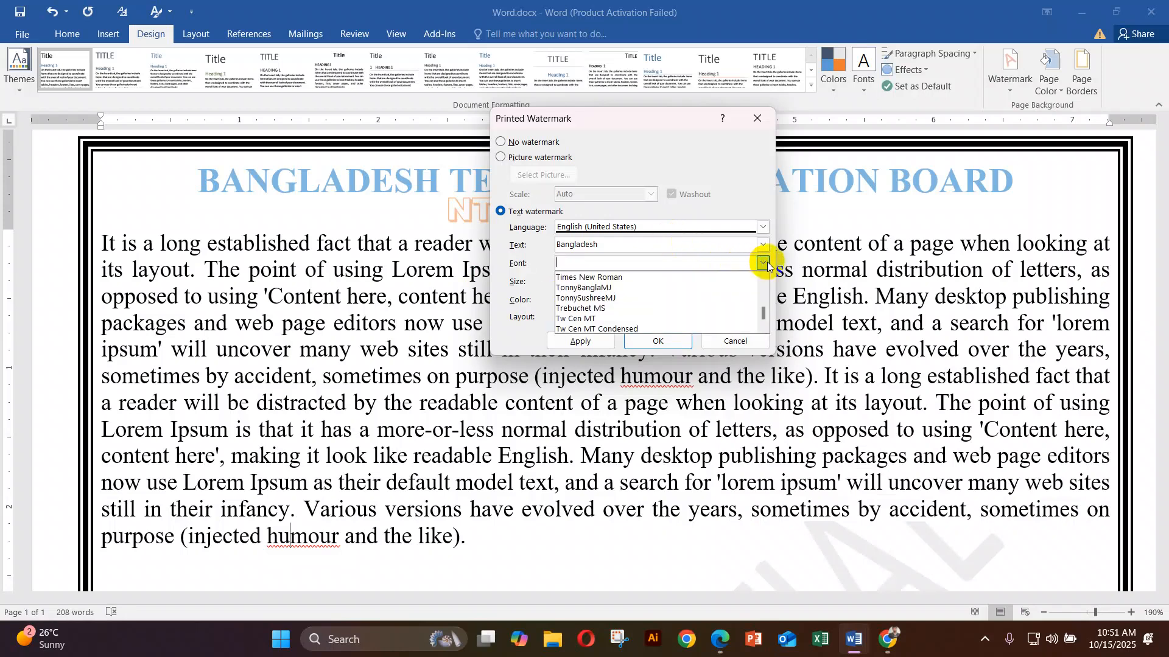
{"action": "left_click", "coordinate": [642, 278]}
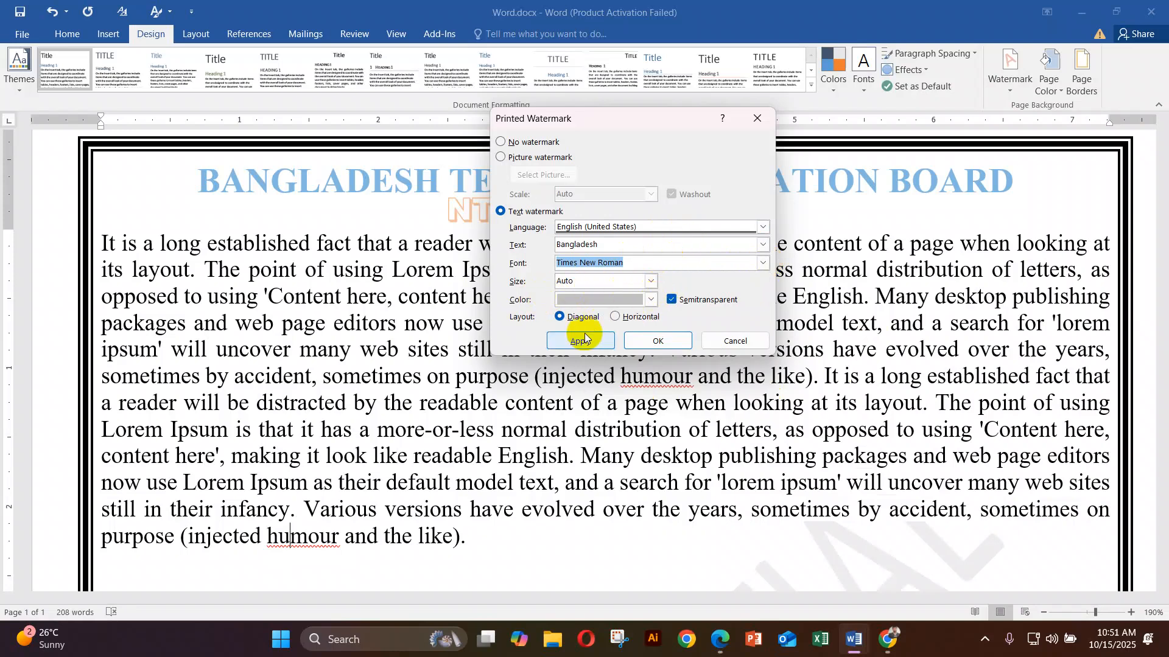
{"action": "left_click", "coordinate": [654, 340]}
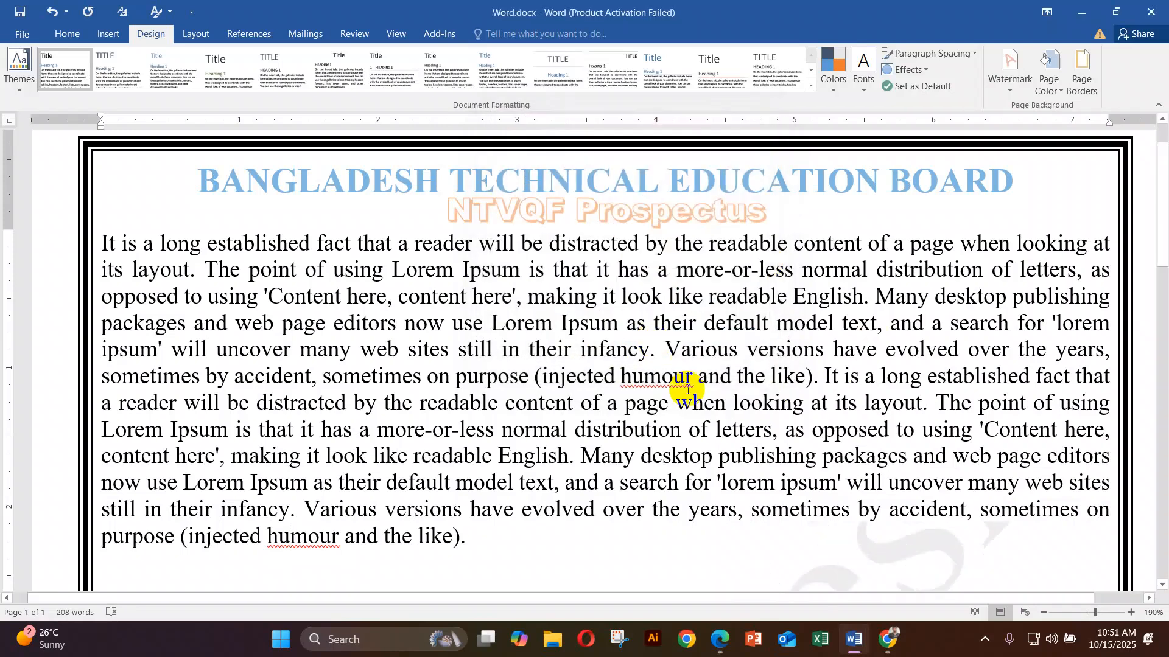
{"action": "scroll", "coordinate": [687, 392], "scroll_direction": "down", "scroll_amount": 5}
{"action": "scroll", "coordinate": [687, 392], "scroll_direction": "down", "scroll_amount": 8}
{"action": "scroll", "coordinate": [318, 450], "scroll_direction": "up", "scroll_amount": 10}
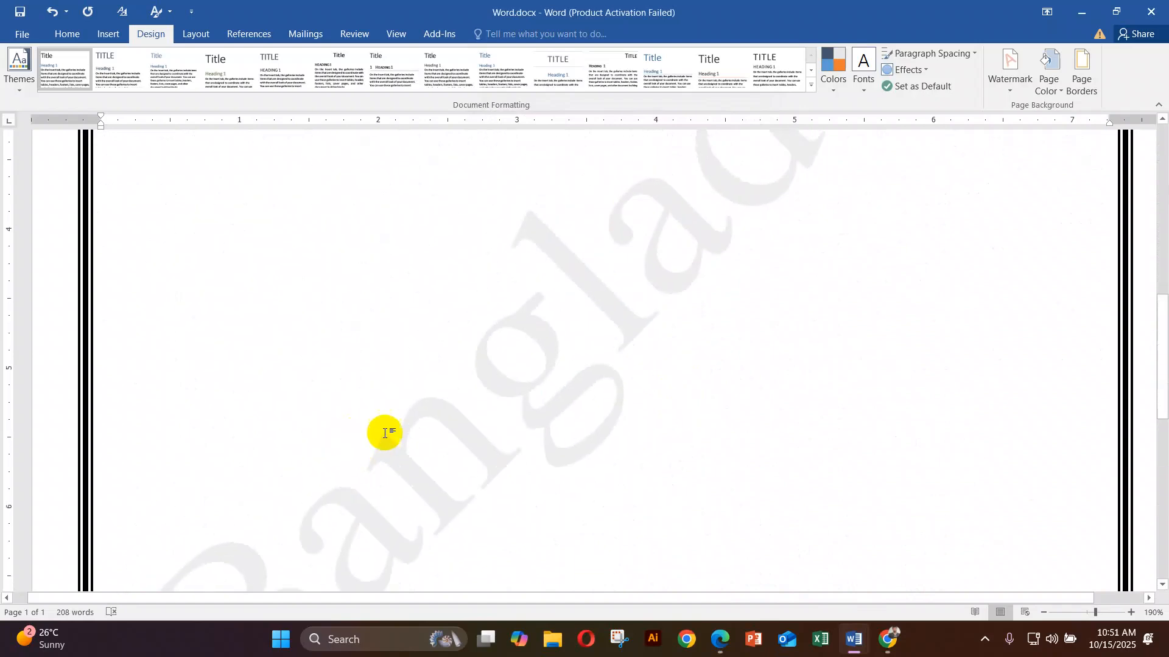
Step: Switch to Document3 and examine instructions 10 and 11 on inserting a picture and creating a numbered list
{"action": "scroll", "coordinate": [818, 369], "scroll_direction": "up", "scroll_amount": 1}
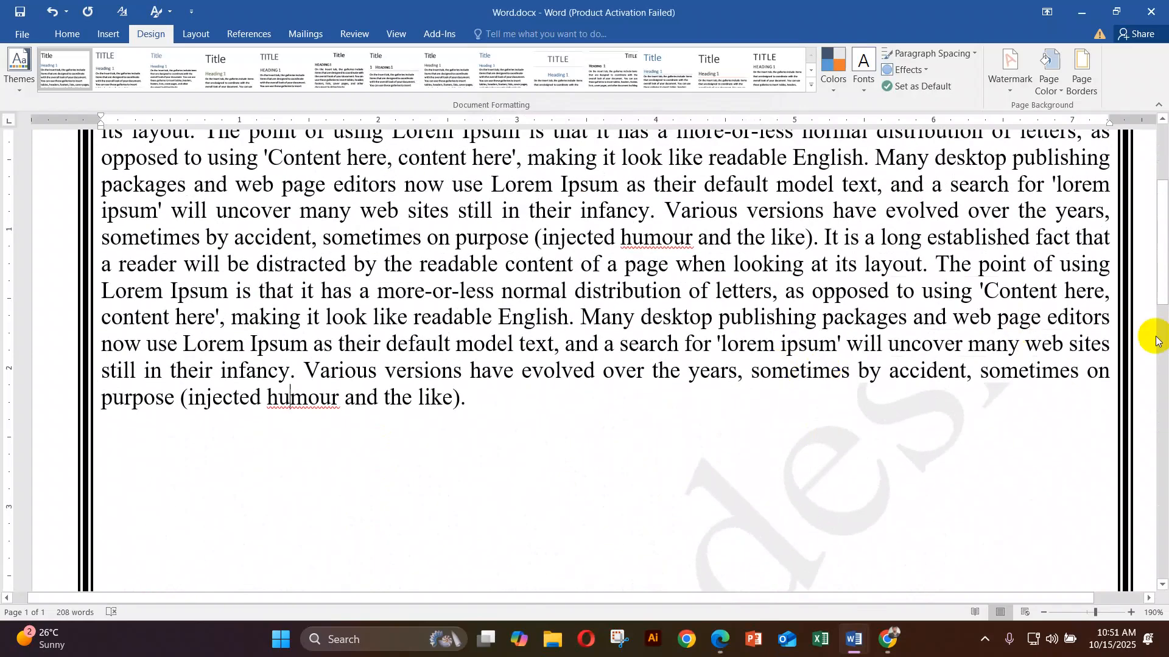
{"action": "mouse_move", "coordinate": [854, 639]}
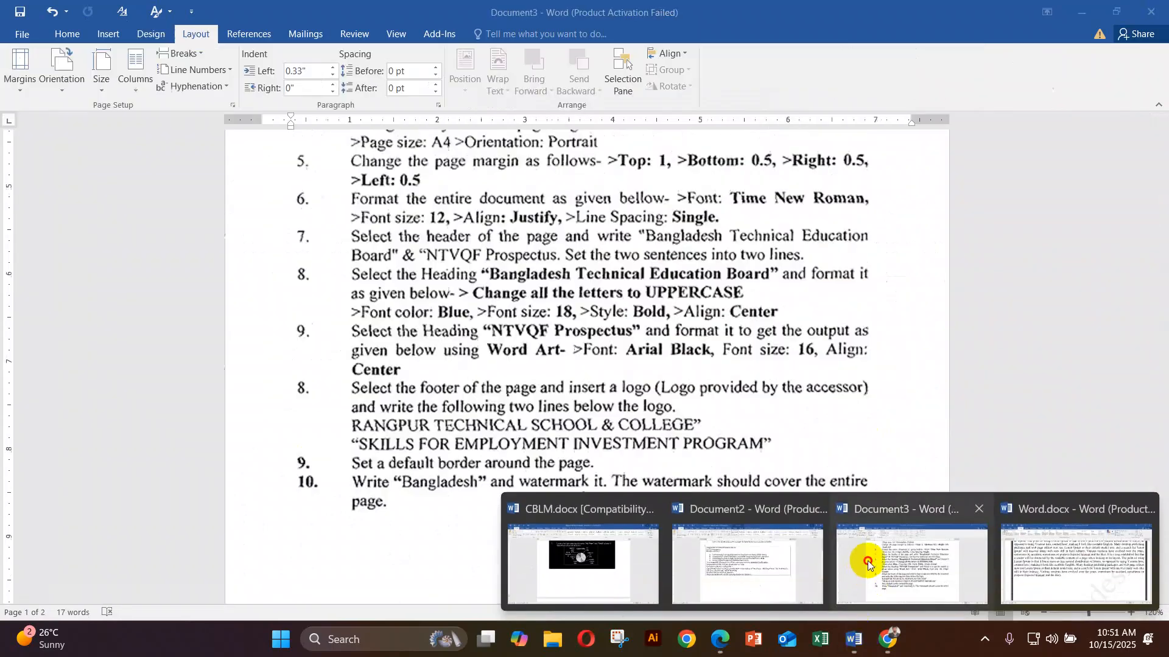
{"action": "left_click", "coordinate": [867, 560]}
{"action": "scroll", "coordinate": [449, 512], "scroll_direction": "down", "scroll_amount": 3}
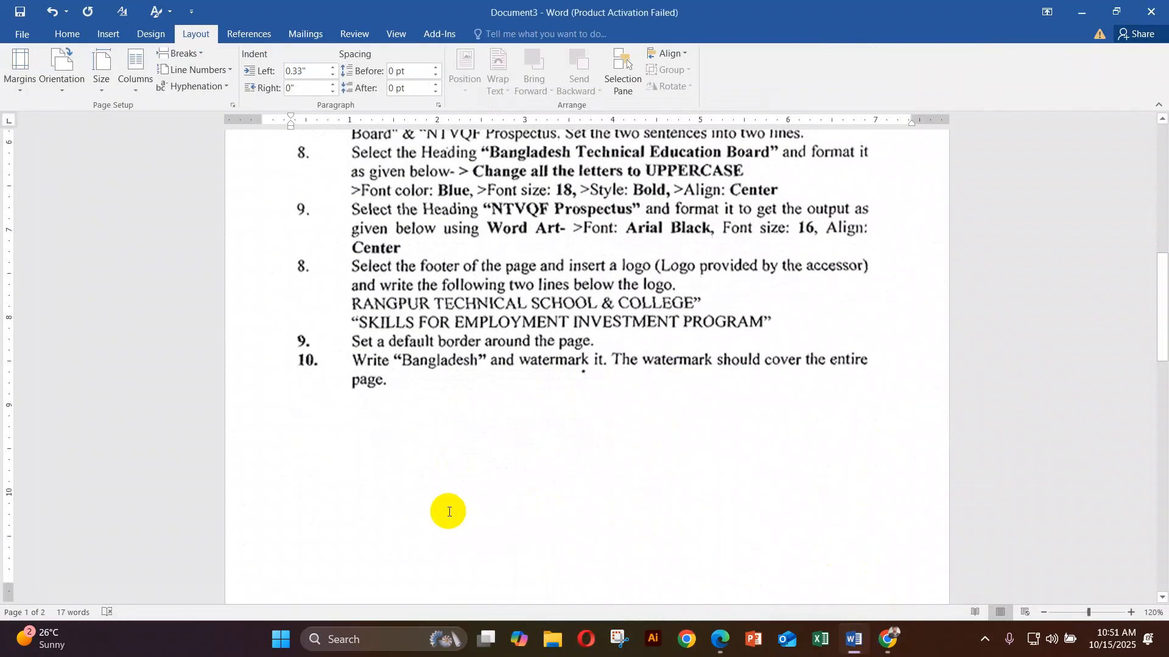
{"action": "scroll", "coordinate": [449, 512], "scroll_direction": "down", "scroll_amount": 3}
{"action": "scroll", "coordinate": [446, 495], "scroll_direction": "up", "scroll_amount": 3}
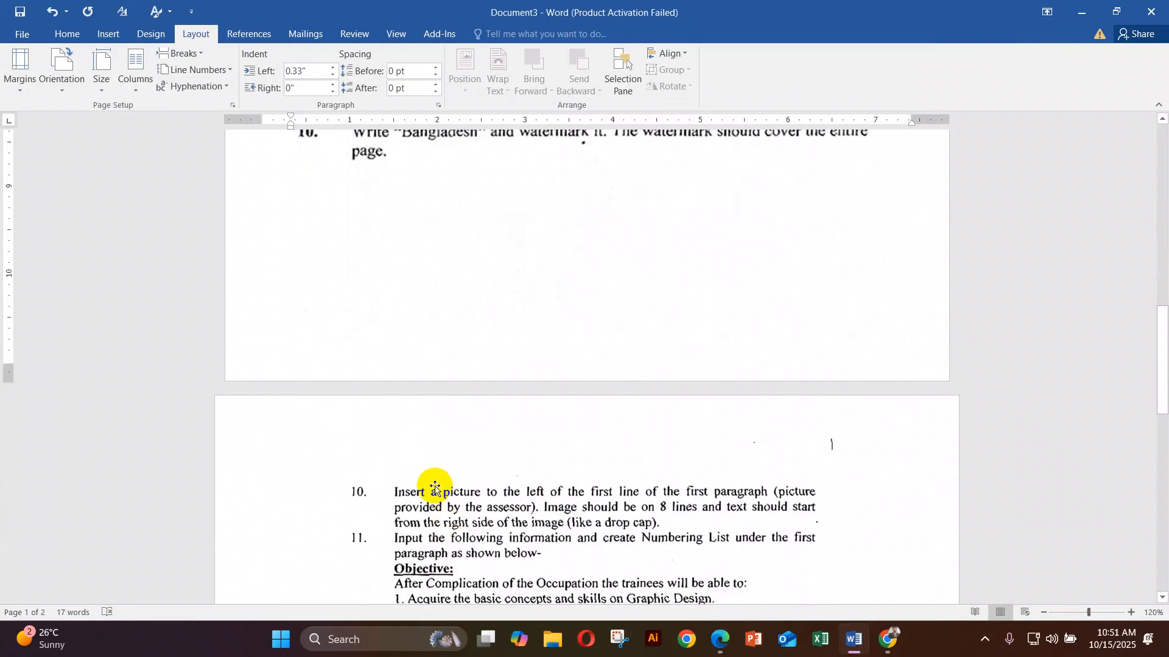
{"action": "scroll", "coordinate": [381, 494], "scroll_direction": "down", "scroll_amount": 5}
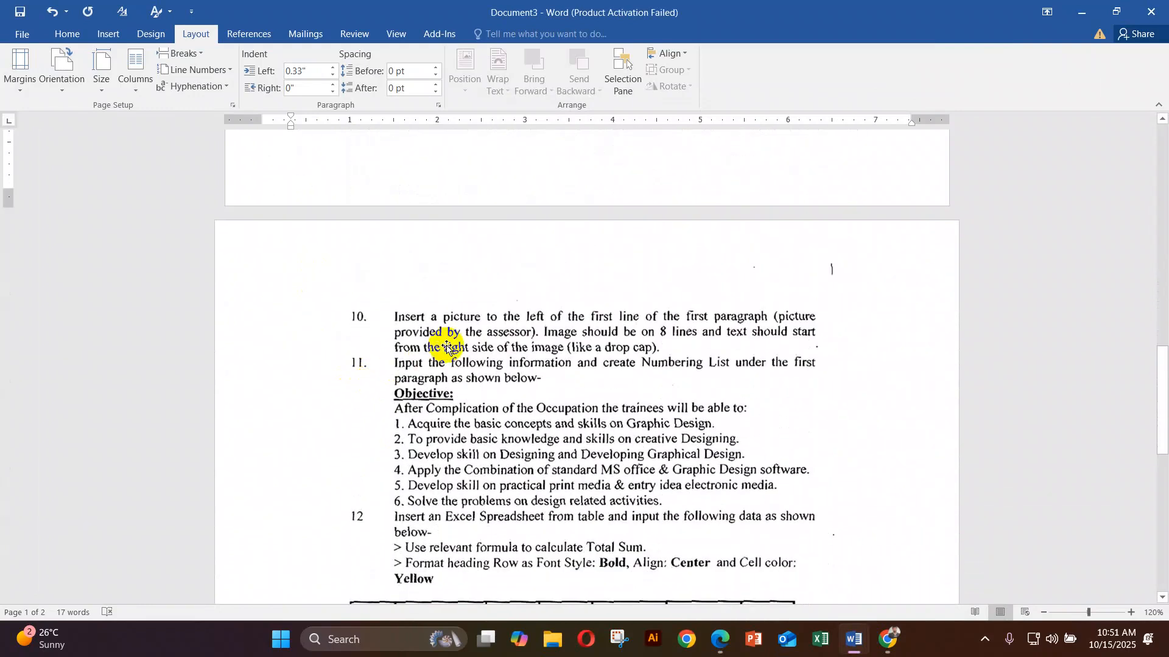
{"action": "scroll", "coordinate": [448, 346], "scroll_direction": "down", "scroll_amount": 1}
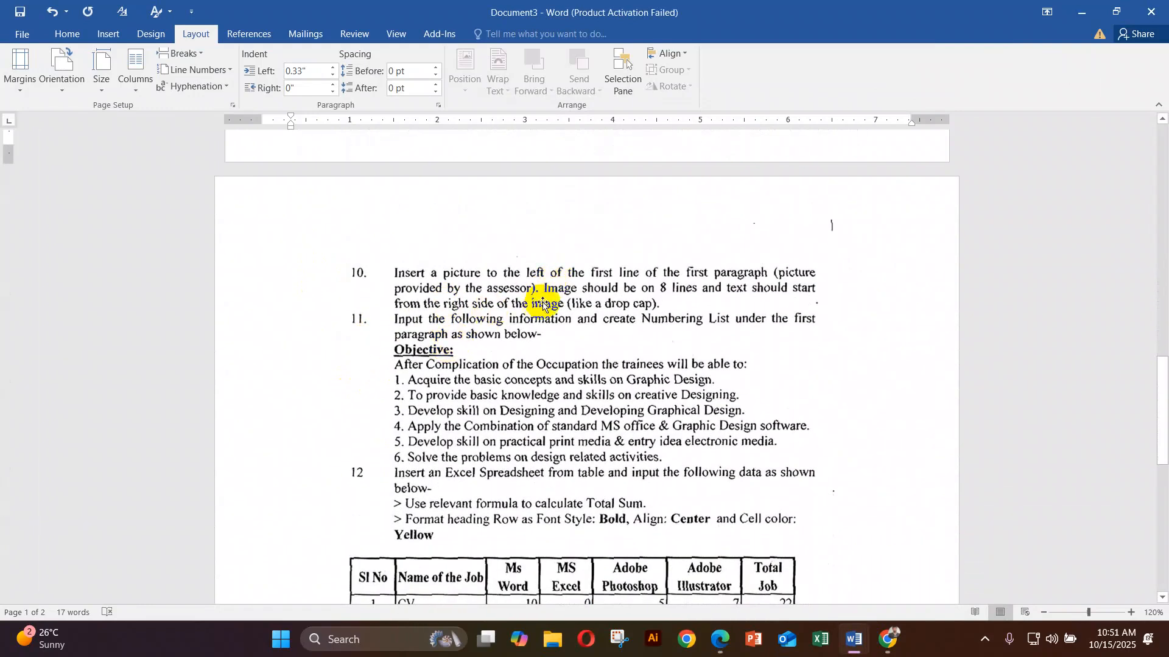
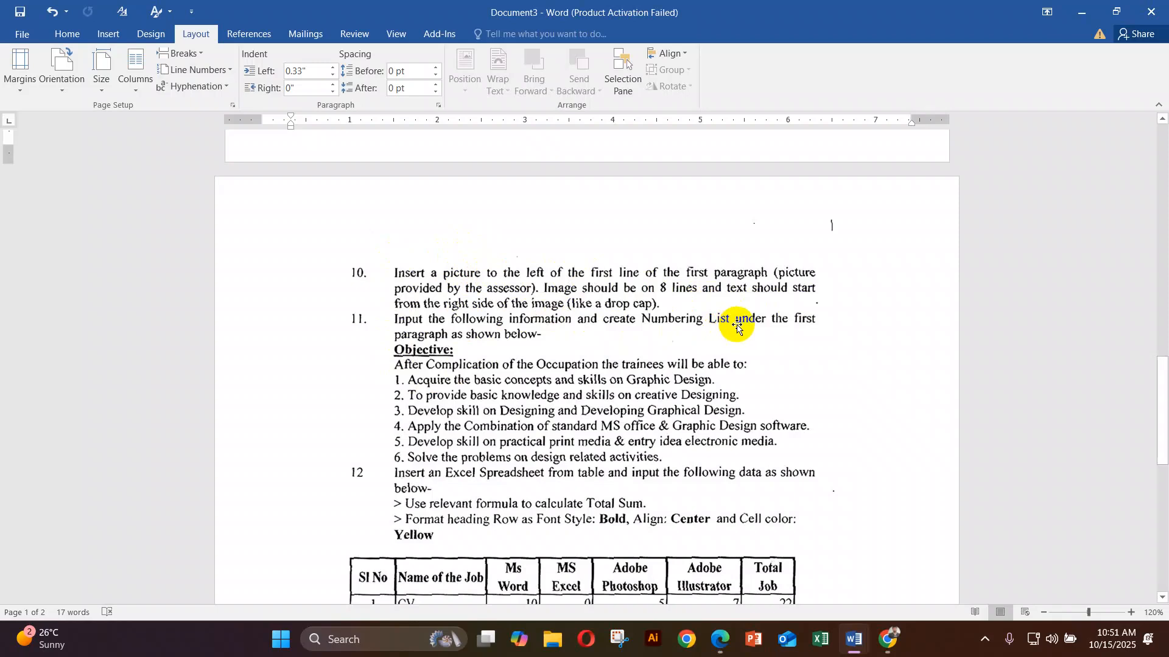
Step: Return to Word.docx and insert the picture Lavel-3 GD_page-0002.jpg at the start of the first paragraph
{"action": "left_click", "coordinate": [854, 639]}
{"action": "left_click", "coordinate": [1047, 554]}
{"action": "scroll", "coordinate": [449, 386], "scroll_direction": "up", "scroll_amount": 3}
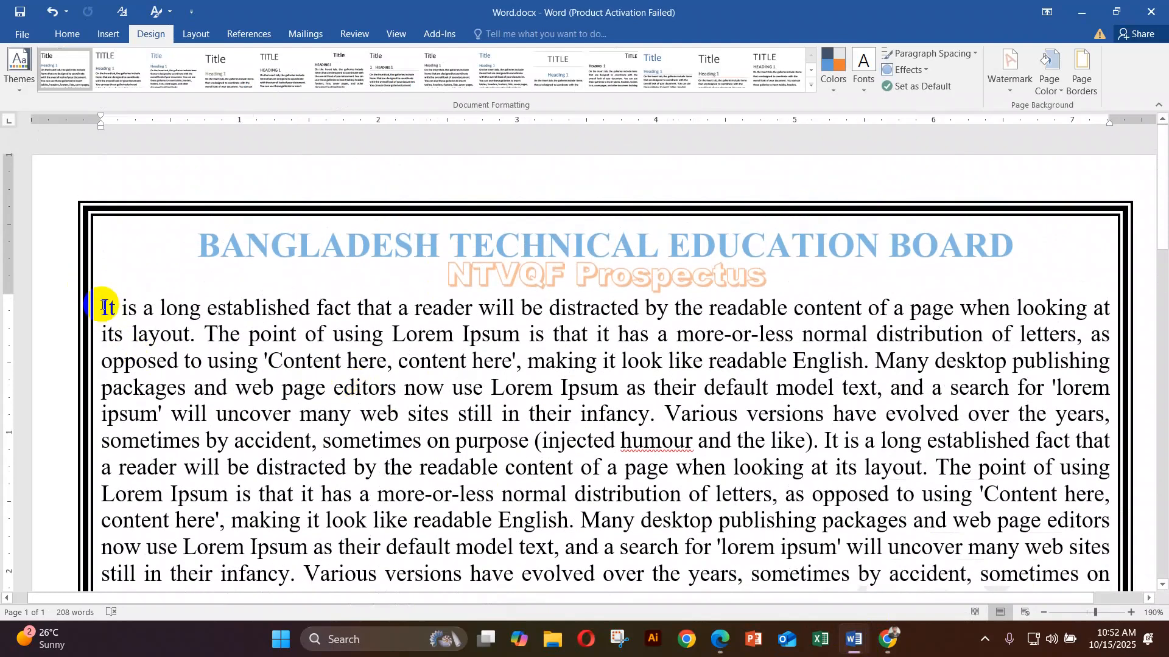
{"action": "left_click", "coordinate": [103, 34]}
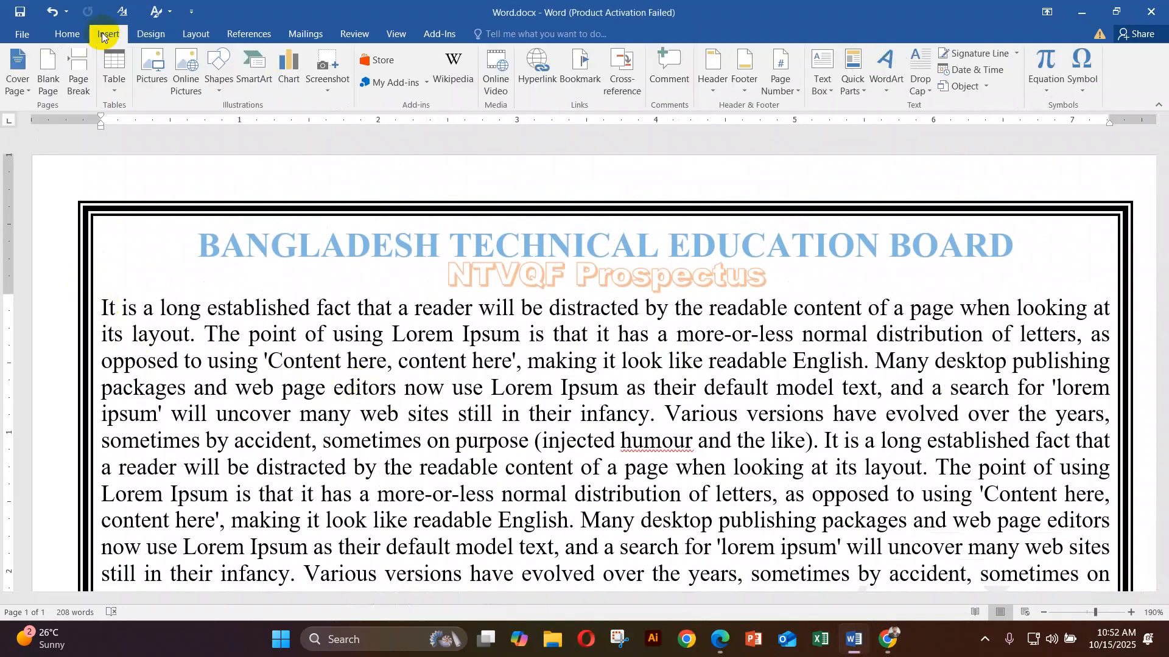
{"action": "left_click", "coordinate": [146, 72]}
{"action": "scroll", "coordinate": [610, 191], "scroll_direction": "down", "scroll_amount": 3}
{"action": "scroll", "coordinate": [609, 190], "scroll_direction": "down", "scroll_amount": 3}
{"action": "scroll", "coordinate": [609, 194], "scroll_direction": "up", "scroll_amount": 2}
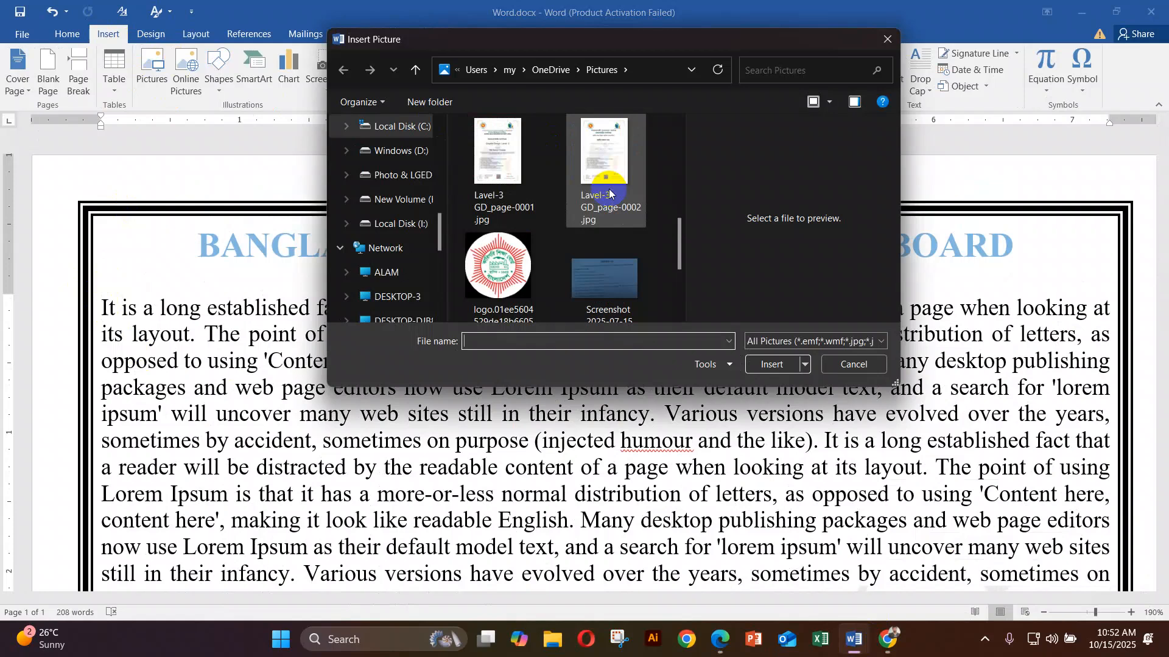
{"action": "double_click", "coordinate": [609, 157]}
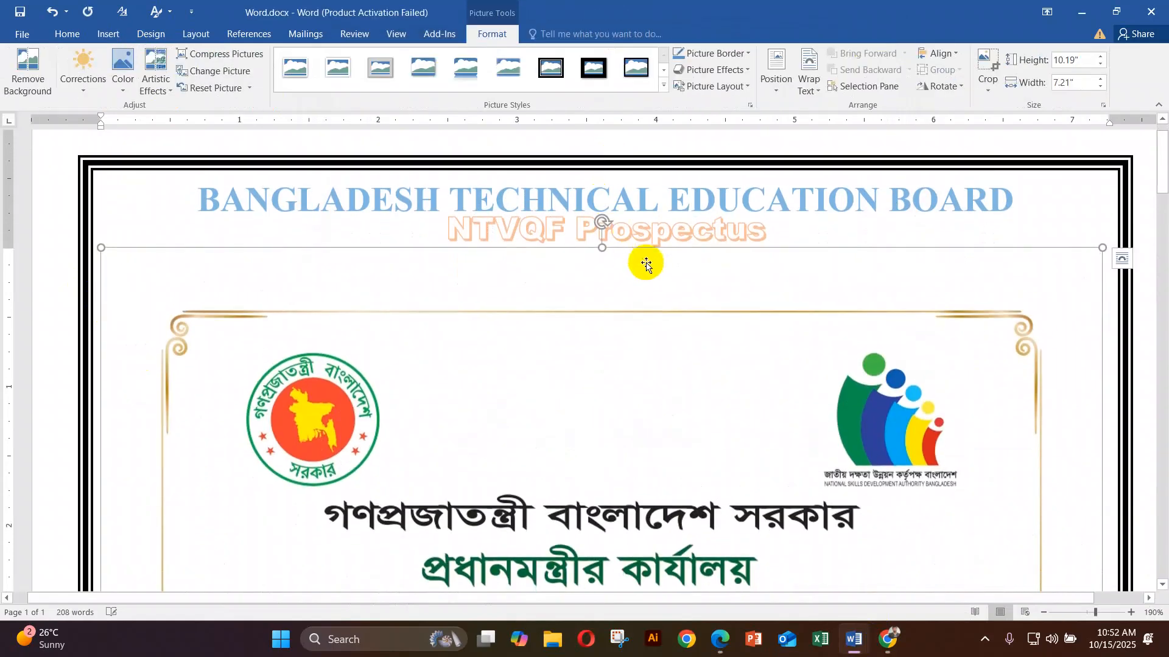
Step: Shrink the inserted certificate picture proportionally to about 1.42" high and 1" wide
{"action": "scroll", "coordinate": [653, 269], "scroll_direction": "down", "scroll_amount": 10}
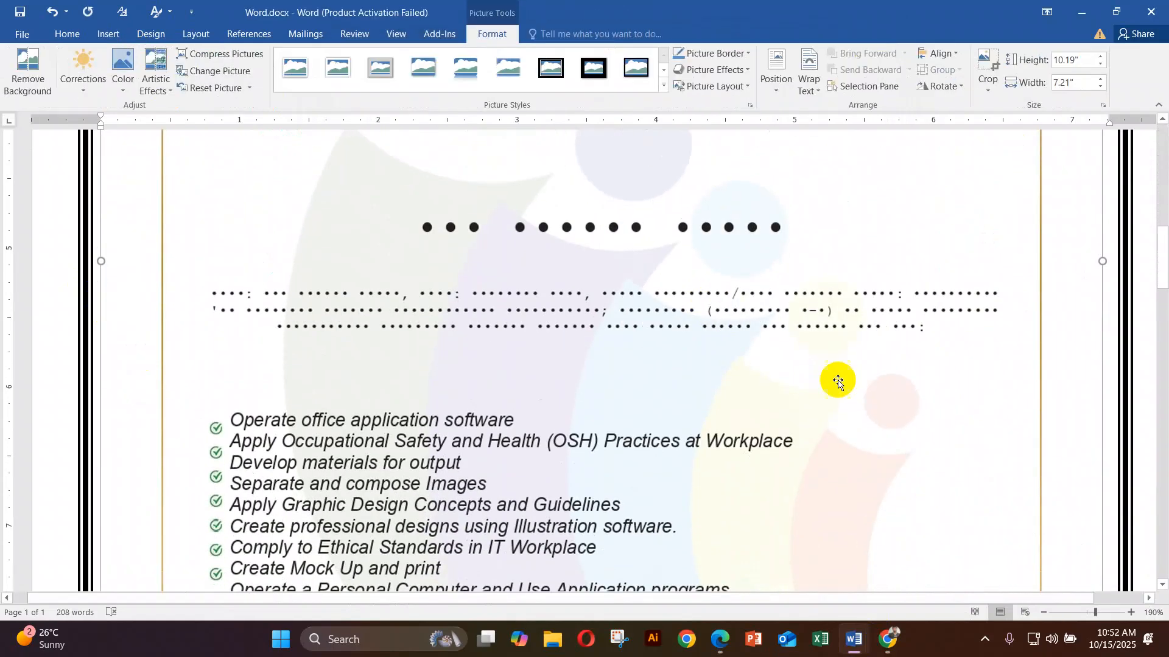
{"action": "scroll", "coordinate": [867, 399], "scroll_direction": "down", "scroll_amount": 5}
{"action": "scroll", "coordinate": [945, 437], "scroll_direction": "down", "scroll_amount": 4, "text": "ctrl"}
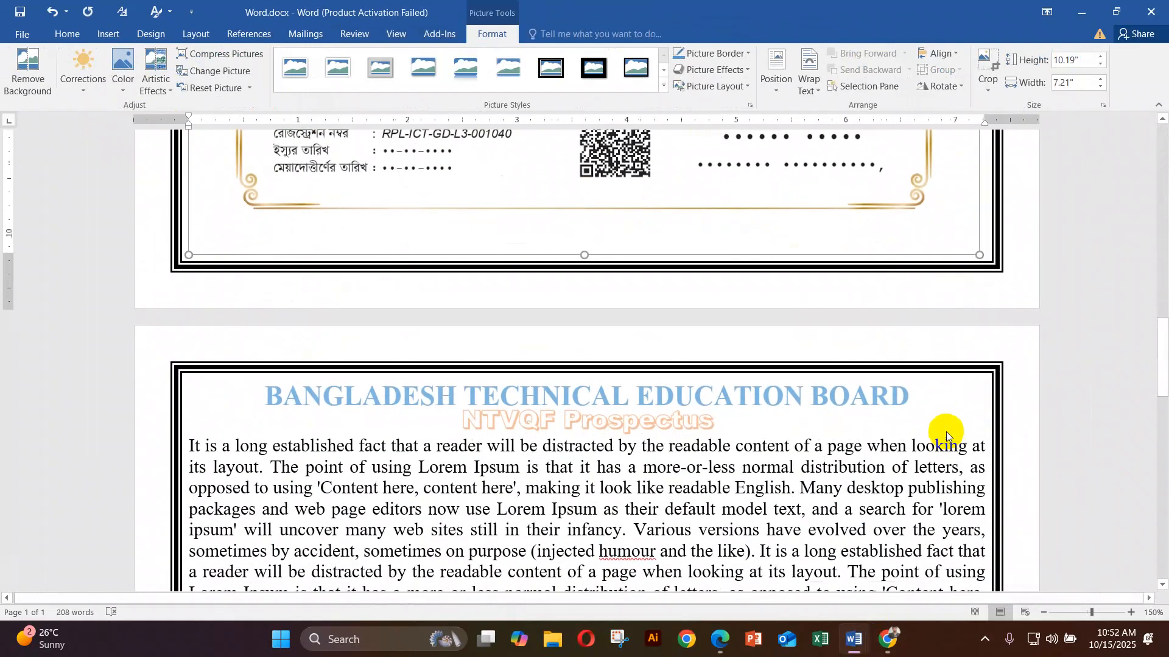
{"action": "left_click_drag", "start_coordinate": [973, 252], "coordinate": [674, 115]}
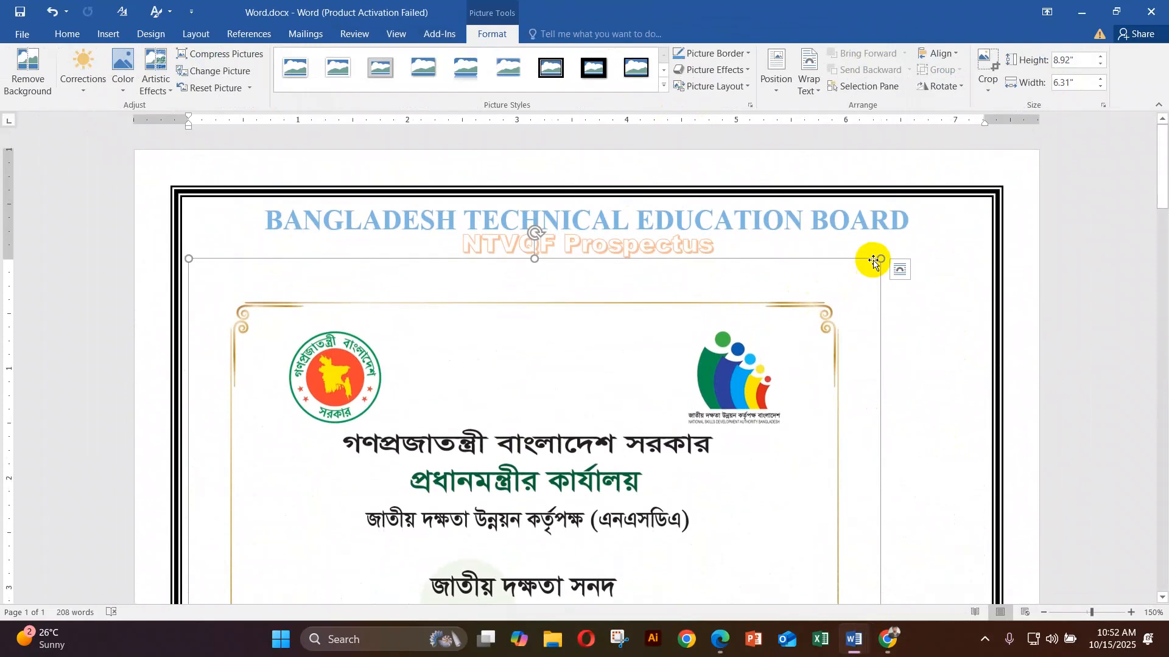
{"action": "left_click_drag", "start_coordinate": [878, 260], "coordinate": [647, 460]}
{"action": "scroll", "coordinate": [647, 461], "scroll_direction": "down", "scroll_amount": 5}
{"action": "left_click_drag", "start_coordinate": [695, 518], "coordinate": [286, 155]}
{"action": "scroll", "coordinate": [371, 272], "scroll_direction": "up", "scroll_amount": 6}
{"action": "left_click_drag", "start_coordinate": [435, 258], "coordinate": [299, 409]}
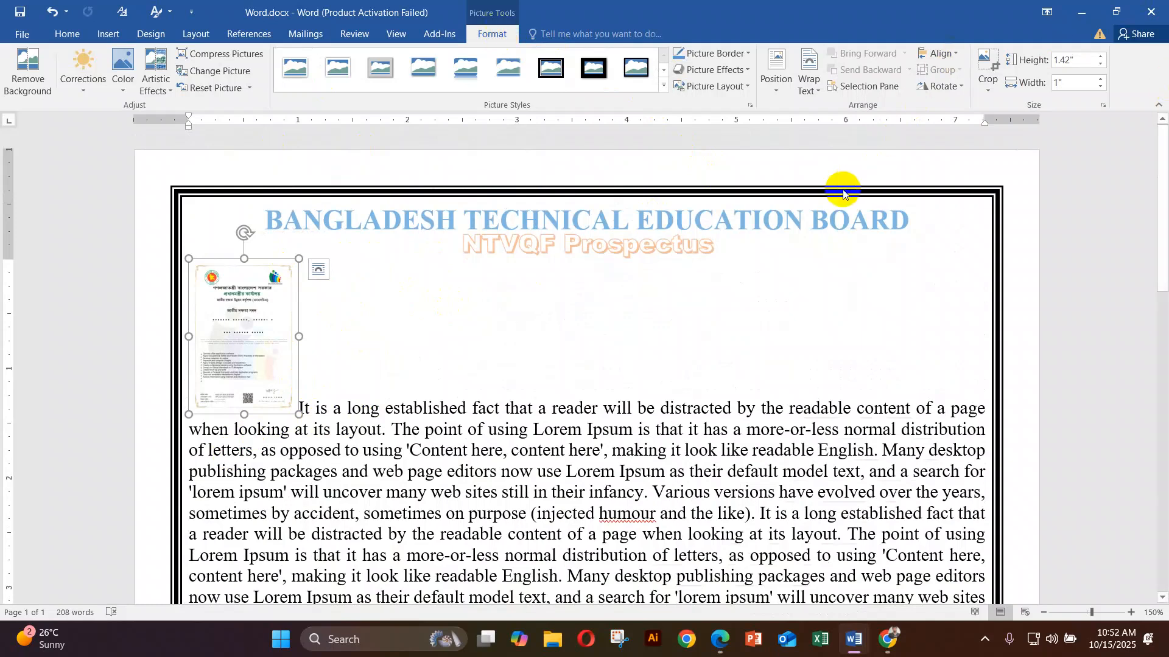
Step: Apply Tight text wrapping to the picture and enlarge it to about 1.53" by 1.09" so it spans eight lines
{"action": "left_click", "coordinate": [816, 92]}
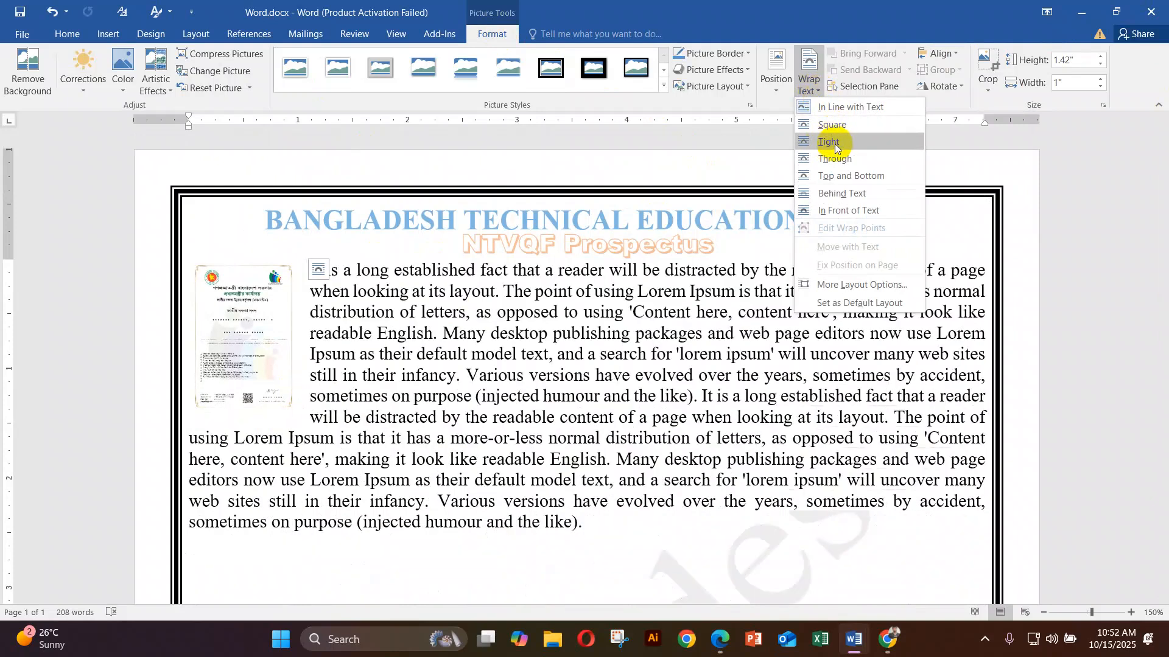
{"action": "left_click", "coordinate": [835, 148]}
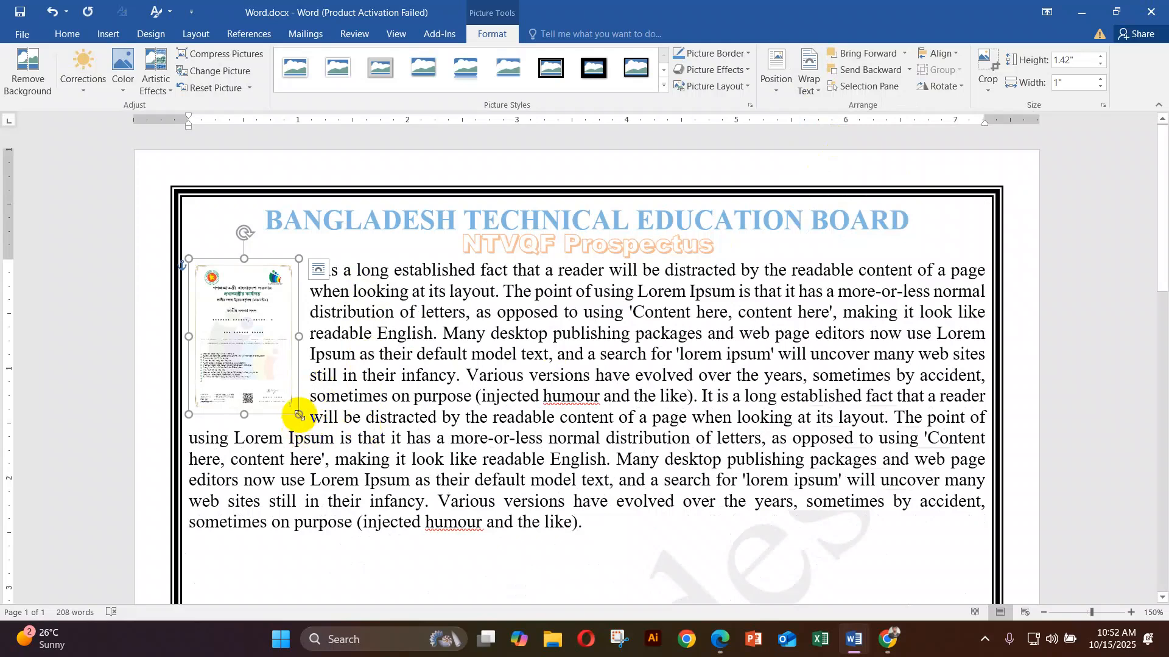
{"action": "mouse_move", "coordinate": [299, 414]}
{"action": "left_mouse_down"}
{"action": "mouse_move", "coordinate": [326, 462]}
{"action": "mouse_move", "coordinate": [268, 381]}
{"action": "mouse_move", "coordinate": [300, 425]}
{"action": "left_mouse_up"}
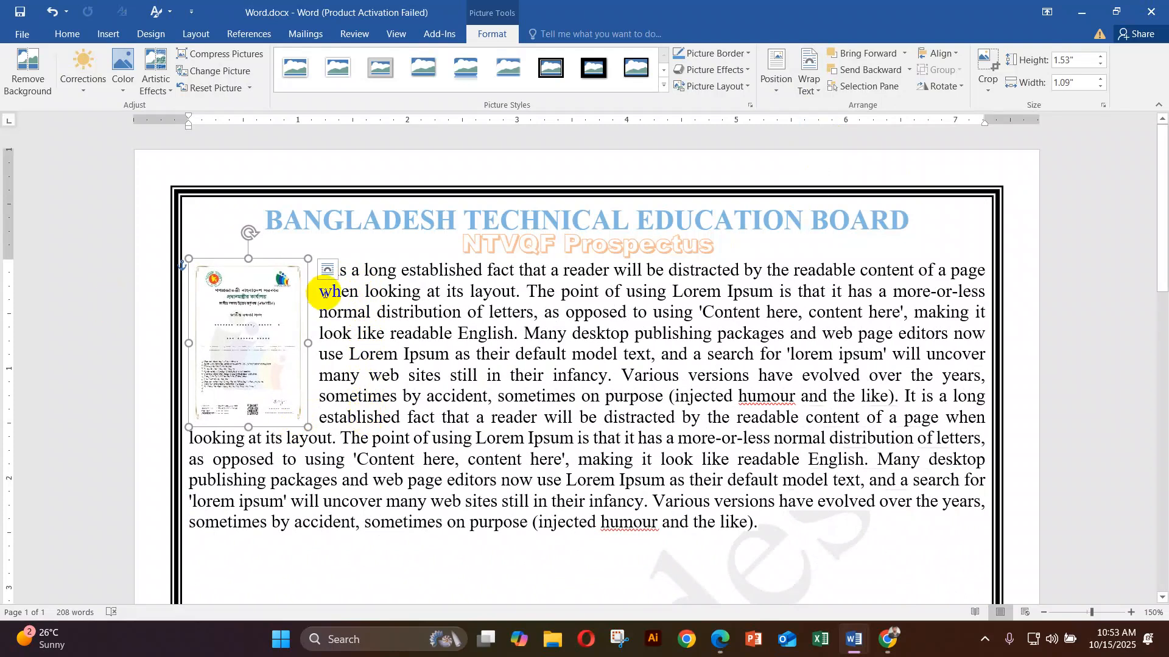
{"action": "left_click", "coordinate": [333, 292]}
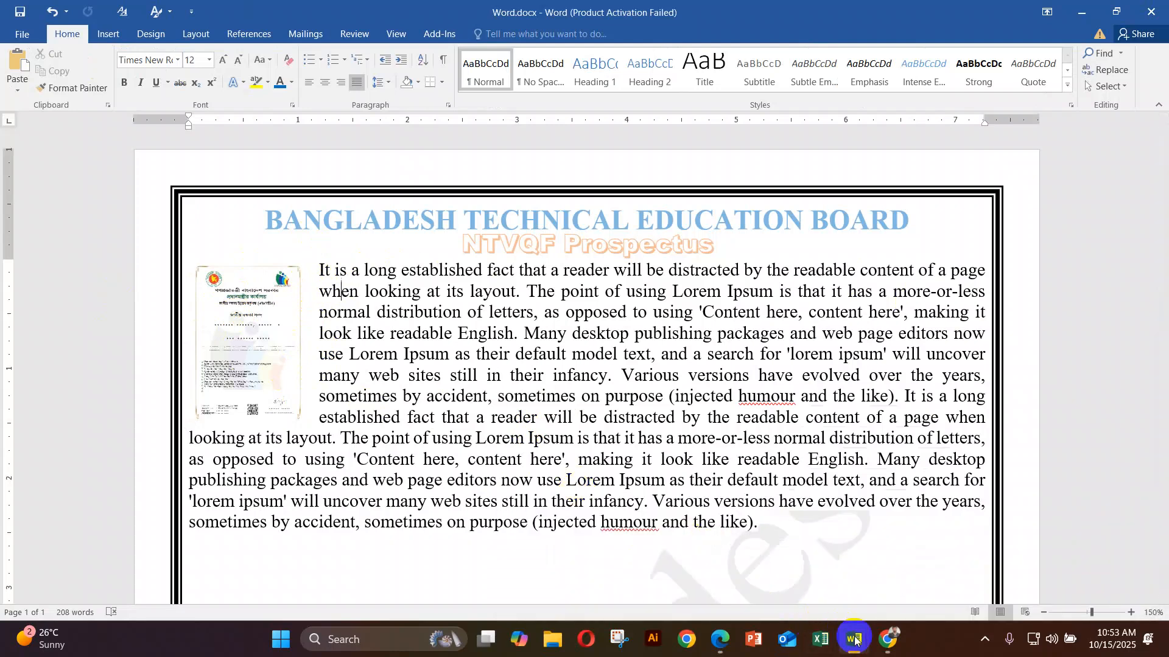
Step: Check instruction 11 in Document3, then add an "Objective" line below the first paragraph of Word.docx, separated by a blank line
{"action": "mouse_move", "coordinate": [854, 639]}
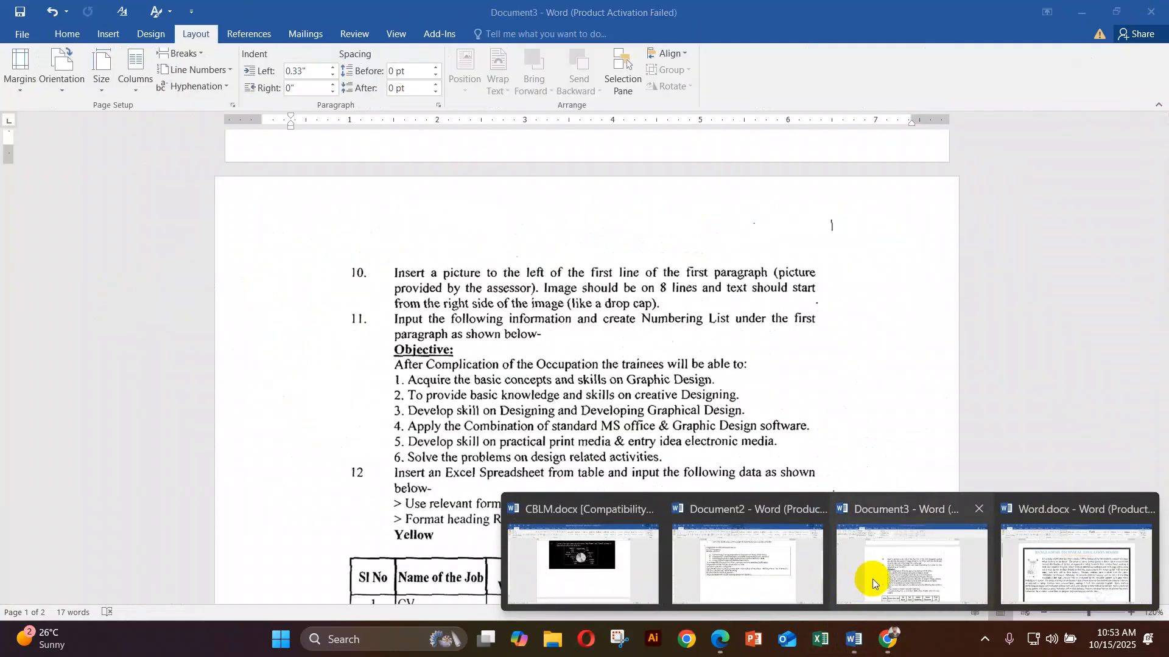
{"action": "left_click", "coordinate": [871, 578]}
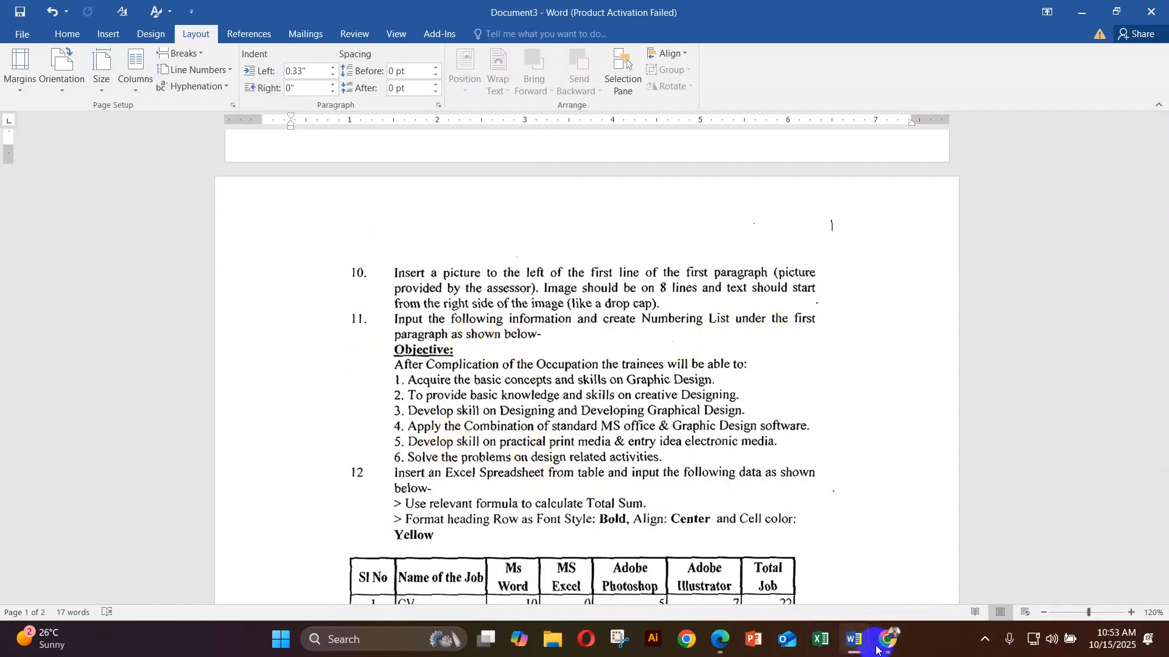
{"action": "left_click", "coordinate": [855, 642]}
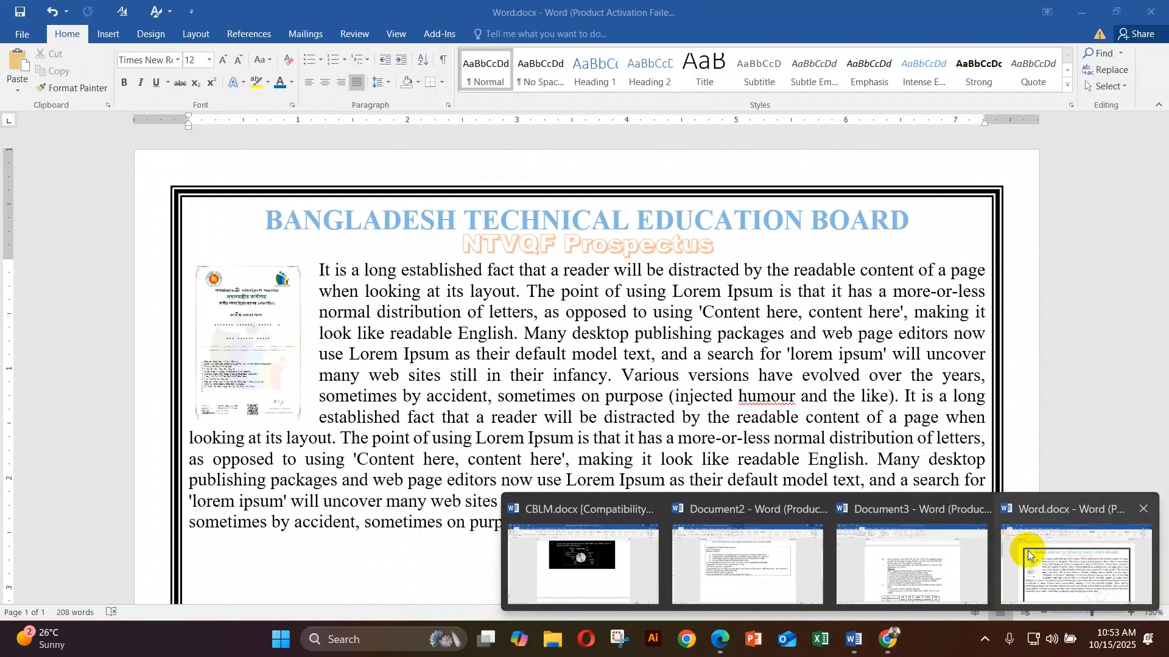
{"action": "left_click", "coordinate": [1022, 549]}
{"action": "scroll", "coordinate": [609, 439], "scroll_direction": "down", "scroll_amount": 2}
{"action": "left_click", "coordinate": [774, 413]}
{"action": "key", "text": "Return"}
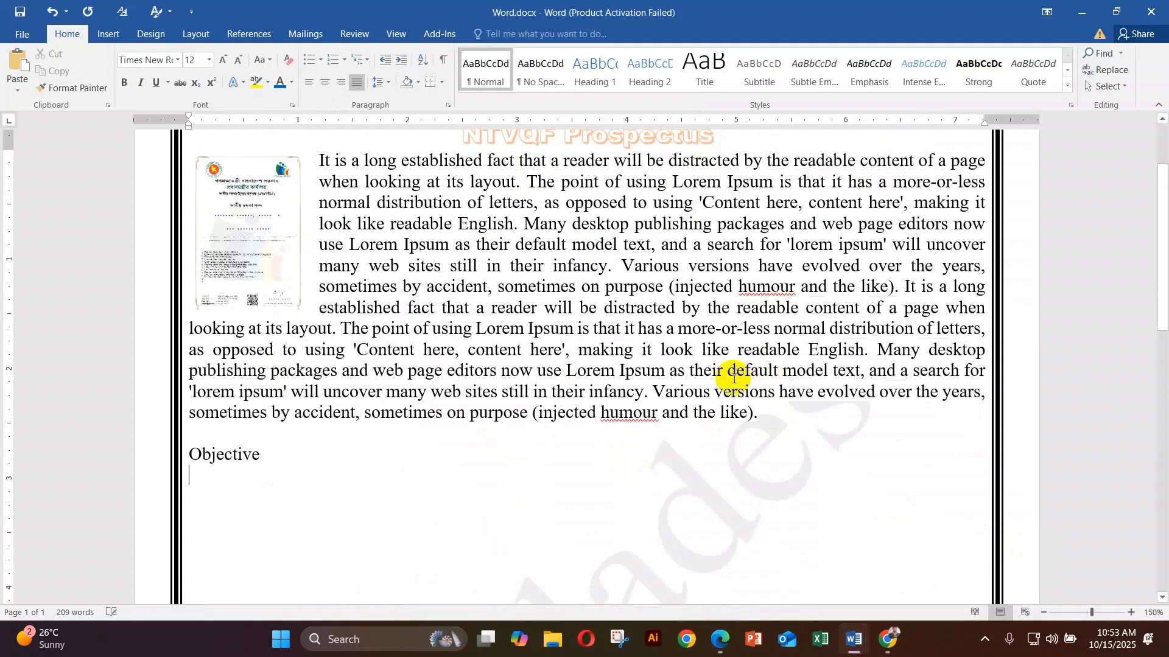
Step: Copy "It is a long established fact that a reader will be" and paste it as eight separate lines under Objective
{"action": "left_click_drag", "start_coordinate": [317, 160], "coordinate": [670, 148]}
{"action": "key", "text": "ctrl+c"}
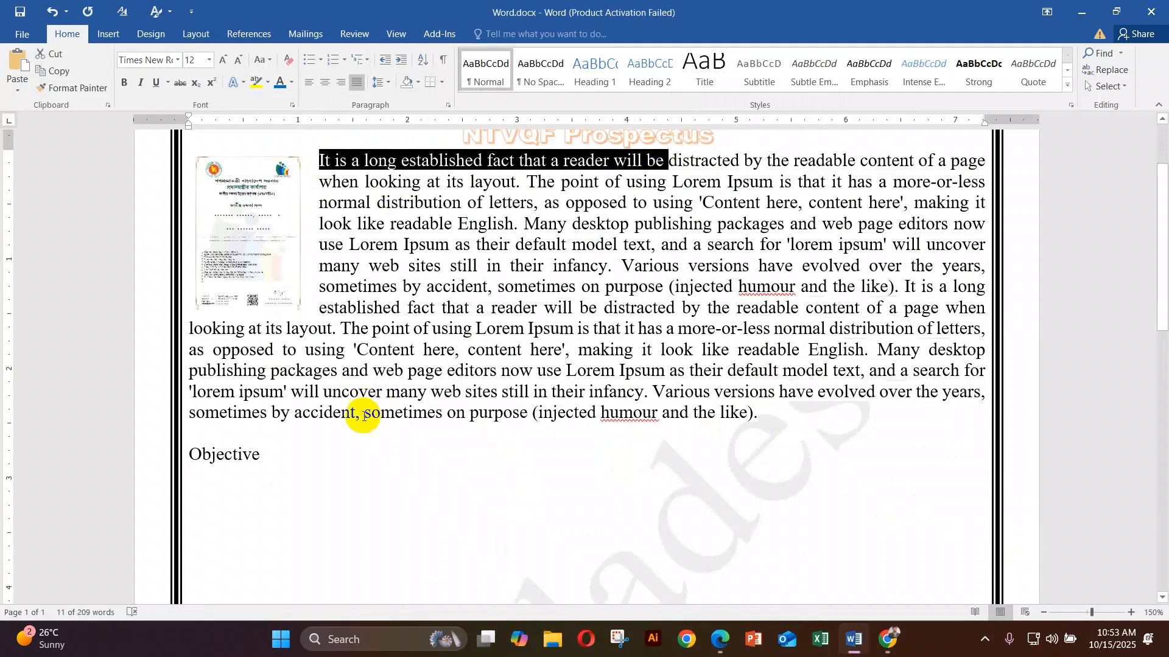
{"action": "left_click", "coordinate": [295, 464]}
{"action": "key", "text": "ctrl+v"}
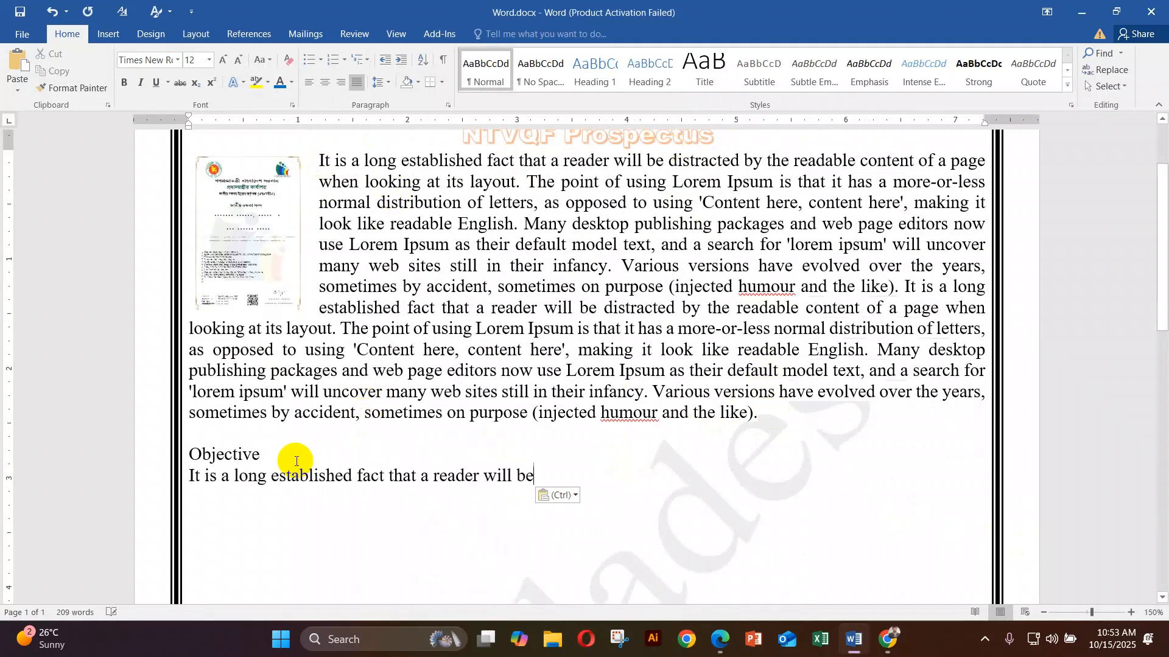
{"action": "key", "text": "Return"}
{"action": "key", "text": "ctrl+v"}
{"action": "key", "text": "Return"}
{"action": "key", "text": "ctrl+v"}
{"action": "key", "text": "Return"}
{"action": "key", "text": "ctrl+v"}
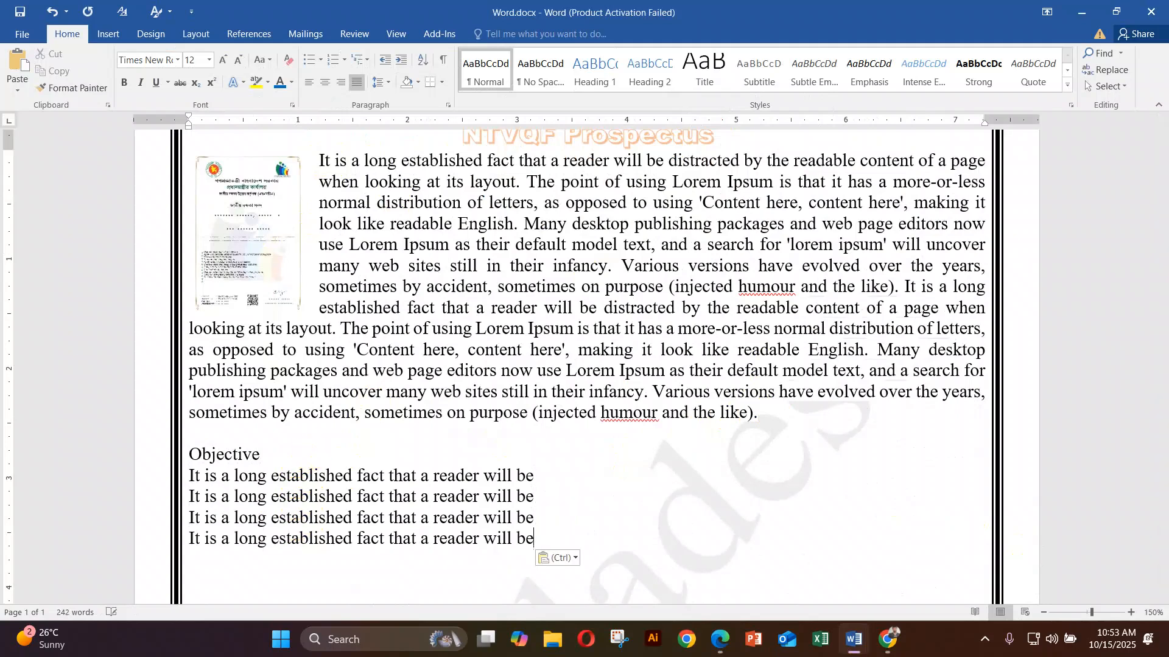
{"action": "key", "text": "Return"}
{"action": "key", "text": "ctrl+v"}
{"action": "key", "text": "ctrl+v"}
{"action": "key", "text": "Return"}
{"action": "key", "text": "ctrl+v"}
{"action": "key", "text": "Return"}
{"action": "key", "text": "ctrl+v"}
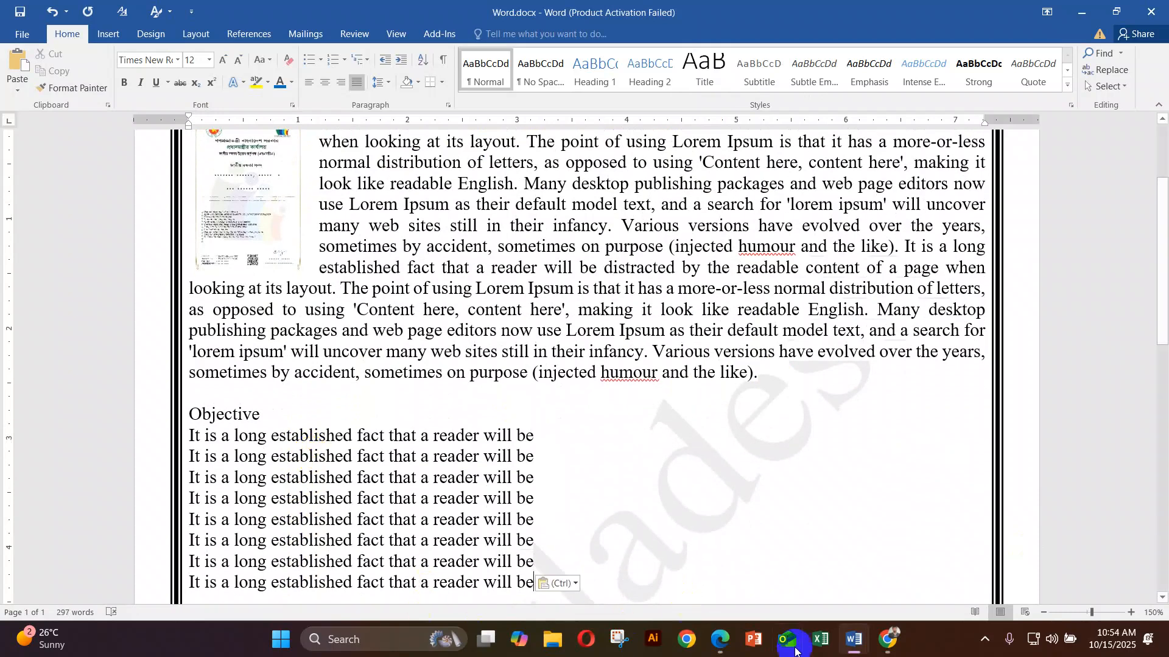
Step: Check the number of list items in Document3 and delete the last two pasted lines in Word.docx, leaving six
{"action": "left_click", "coordinate": [952, 549]}
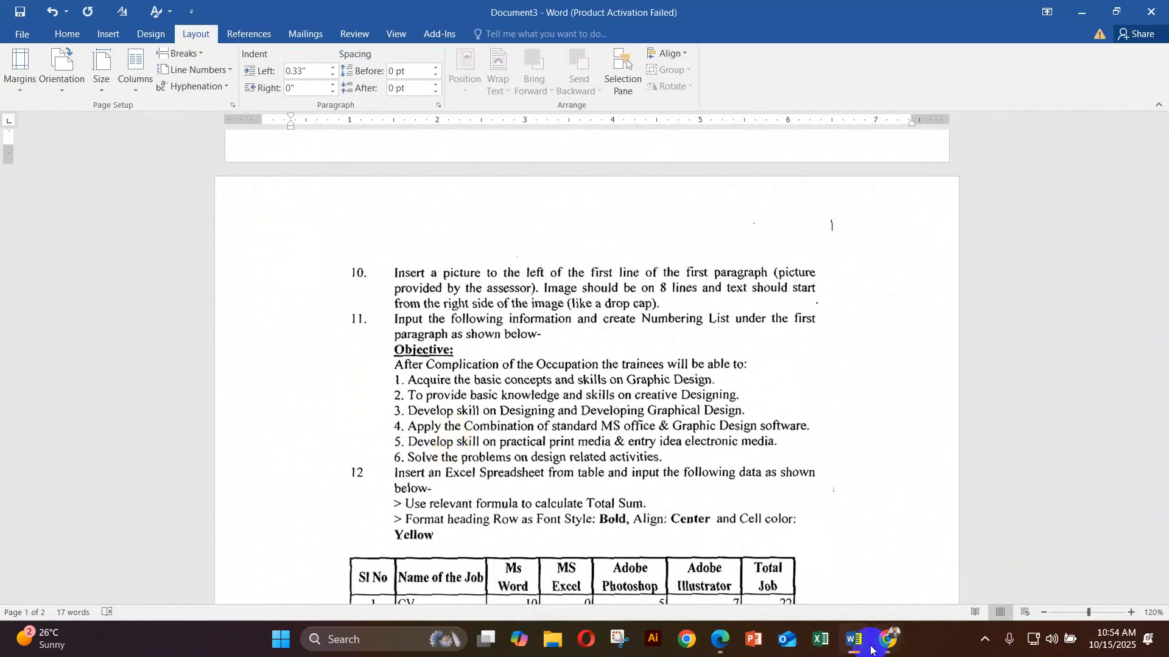
{"action": "mouse_move", "coordinate": [854, 639]}
{"action": "left_click", "coordinate": [1011, 564]}
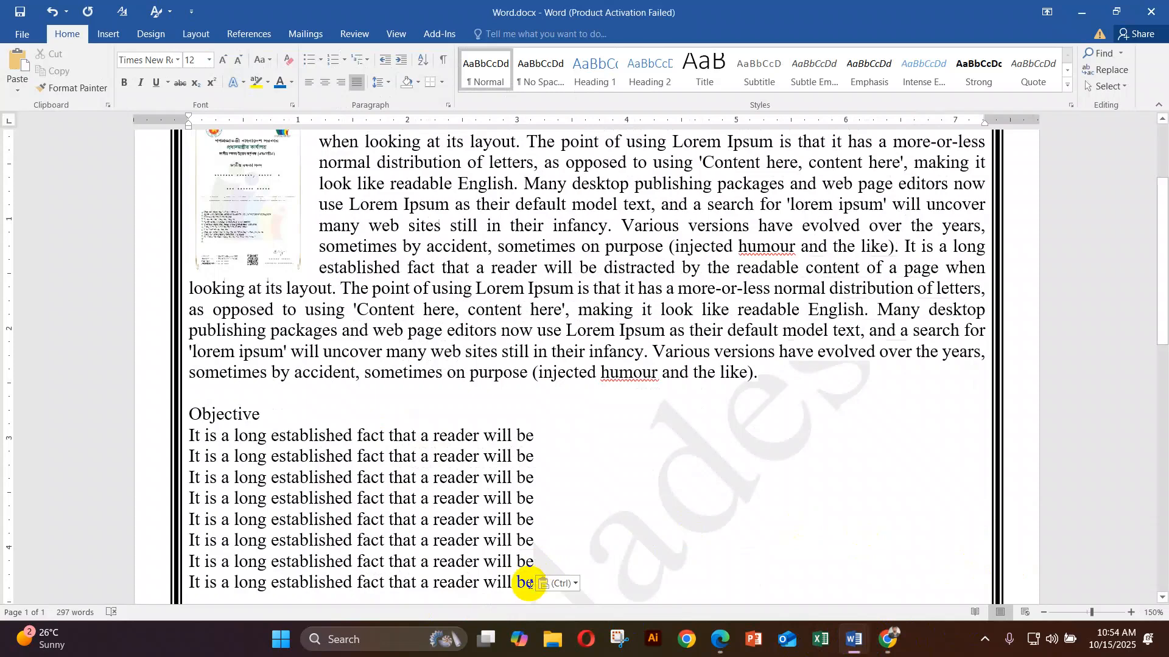
{"action": "left_click_drag", "start_coordinate": [533, 586], "coordinate": [154, 565]}
{"action": "key", "text": "Delete"}
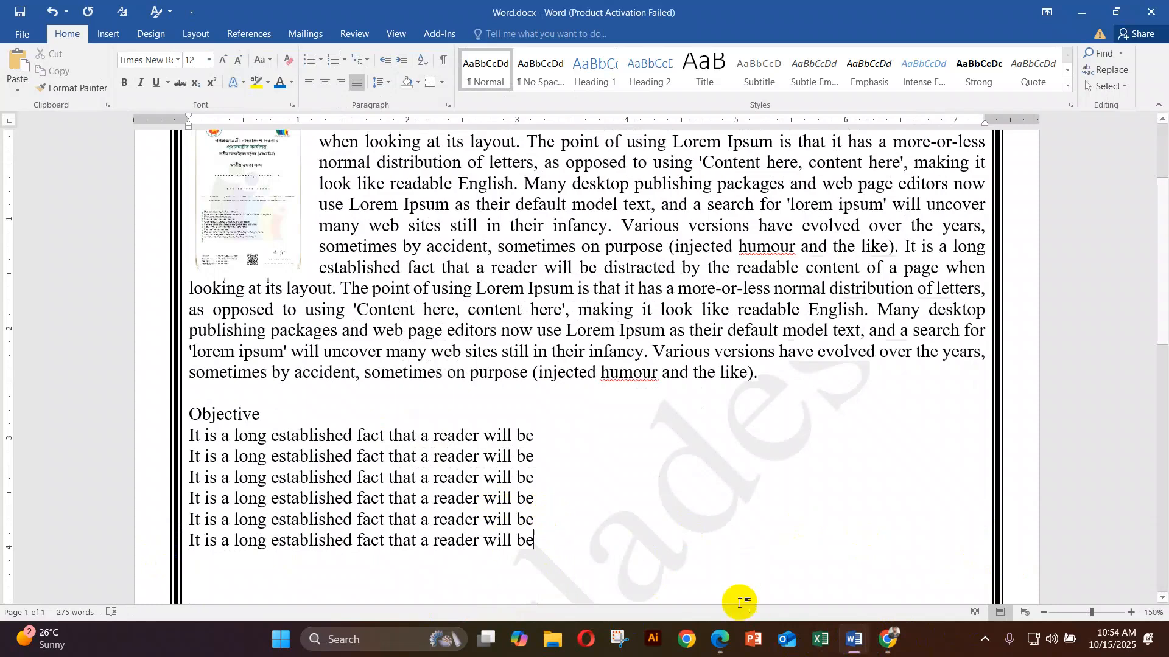
Step: Apply the 1. 2. 3. numbering format to the six lines under Objective
{"action": "left_click_drag", "start_coordinate": [531, 542], "coordinate": [149, 443]}
{"action": "left_click", "coordinate": [113, 36]}
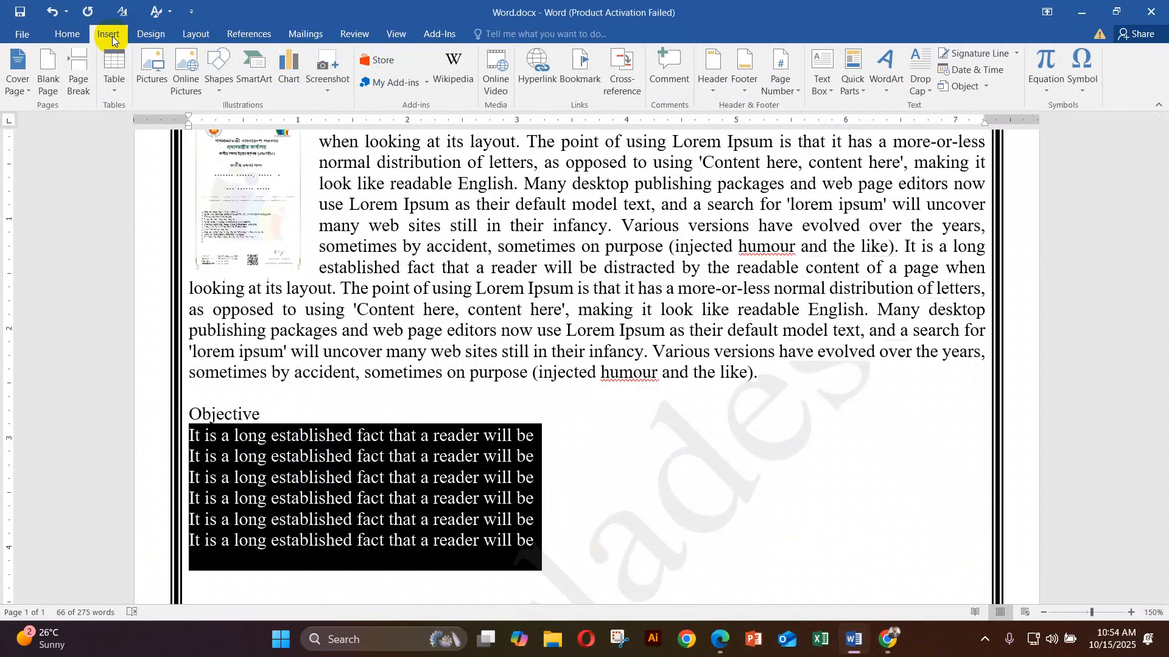
{"action": "left_click", "coordinate": [64, 35]}
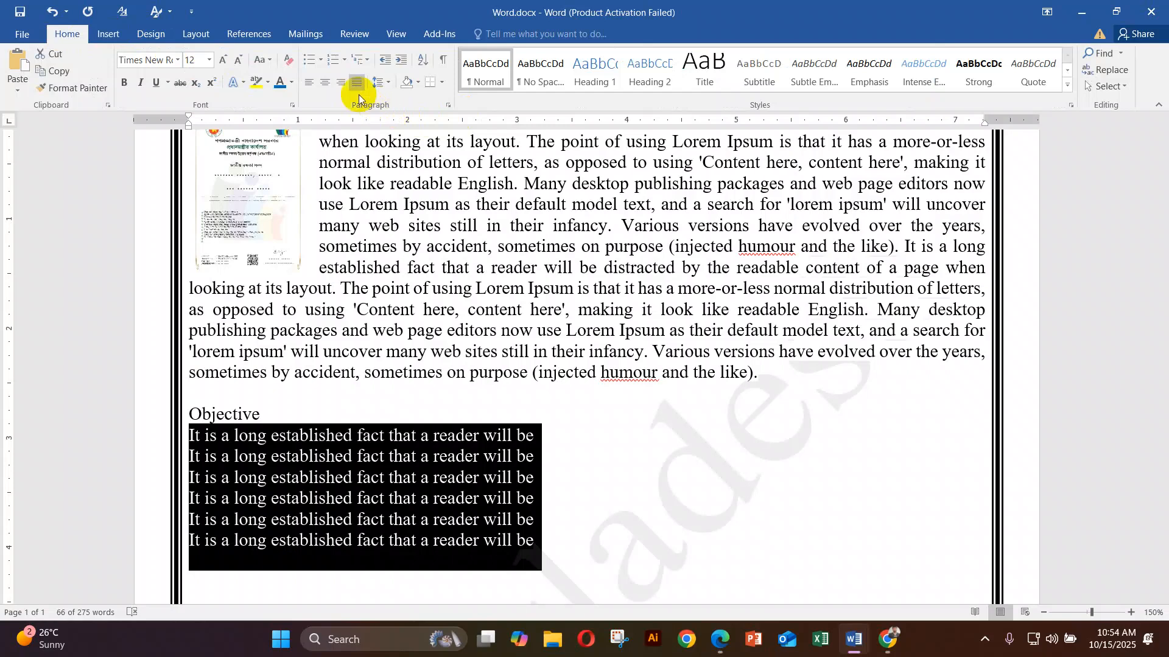
{"action": "left_click", "coordinate": [344, 59]}
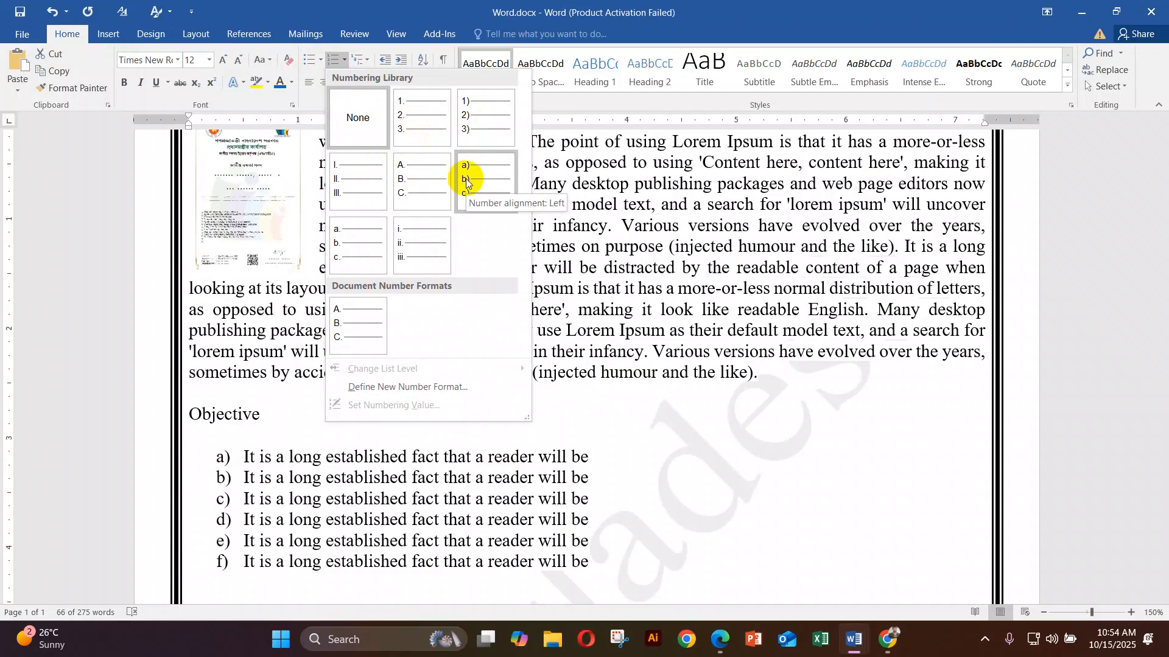
{"action": "left_click", "coordinate": [428, 131]}
{"action": "scroll", "coordinate": [308, 475], "scroll_direction": "down", "scroll_amount": 3}
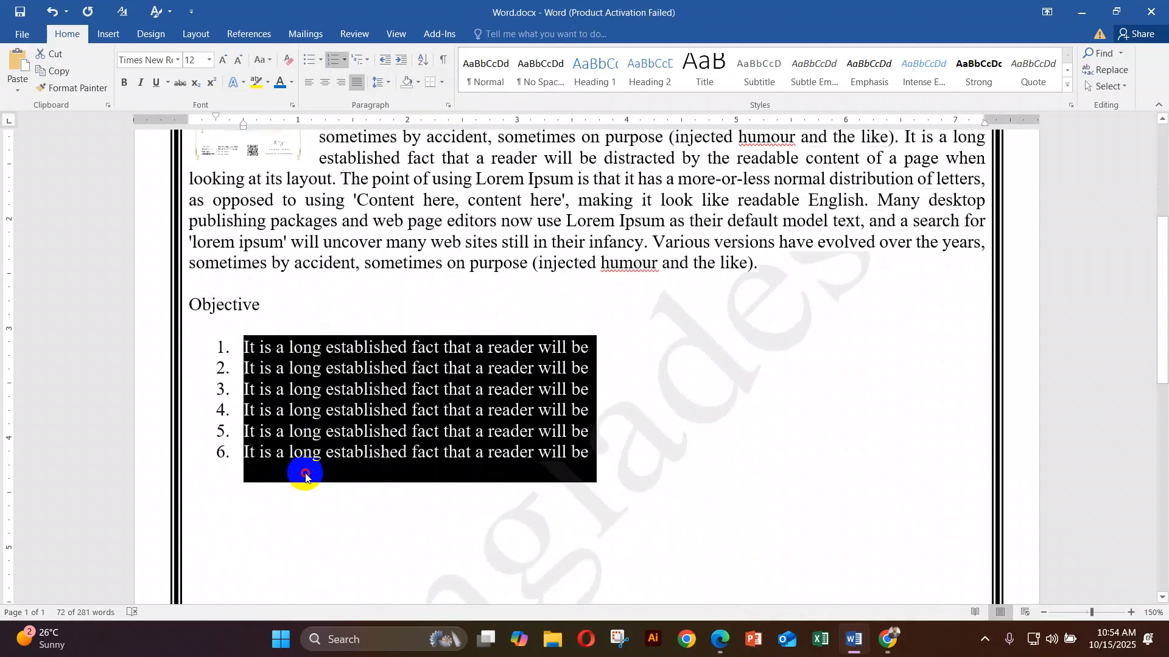
Step: Try another numbering format on the six lines under Objective and return them to 1. 2. 3
{"action": "left_click", "coordinate": [305, 476]}
{"action": "left_click_drag", "start_coordinate": [594, 462], "coordinate": [244, 346]}
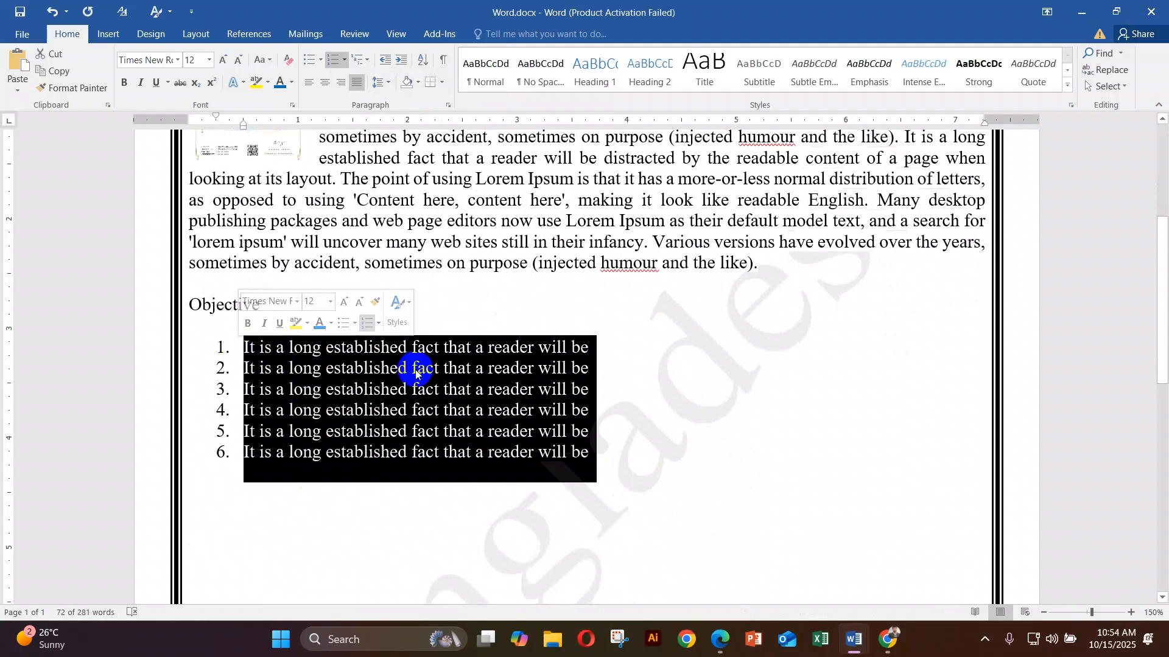
{"action": "left_click", "coordinate": [345, 60]}
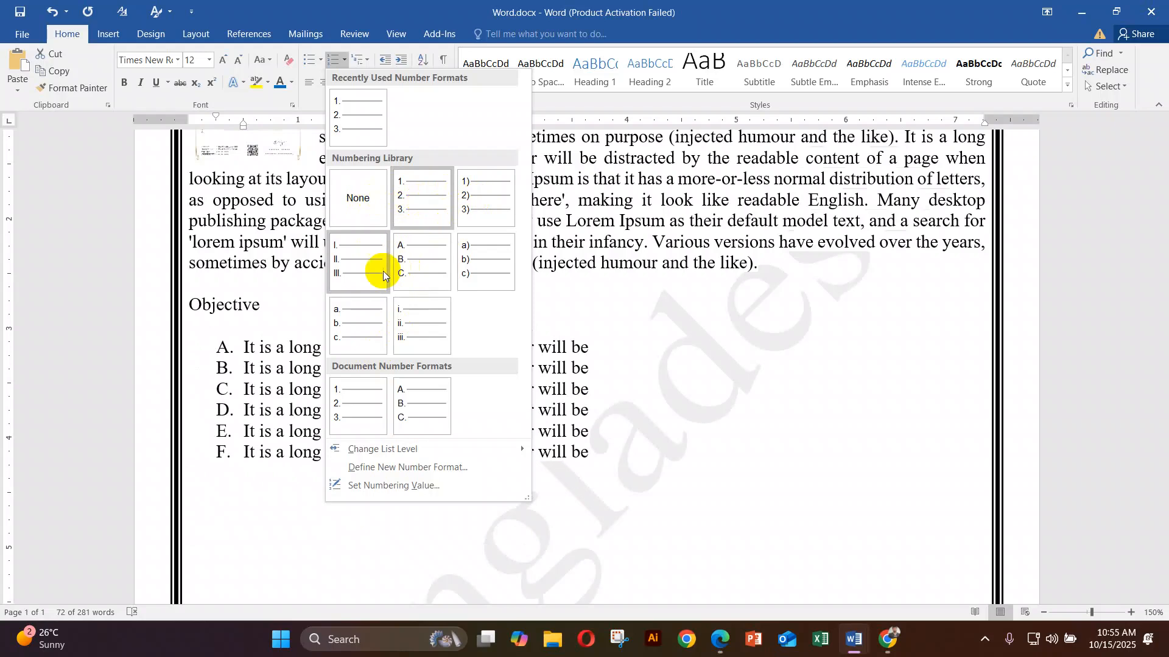
{"action": "left_click", "coordinate": [420, 206]}
{"action": "left_click", "coordinate": [391, 451]}
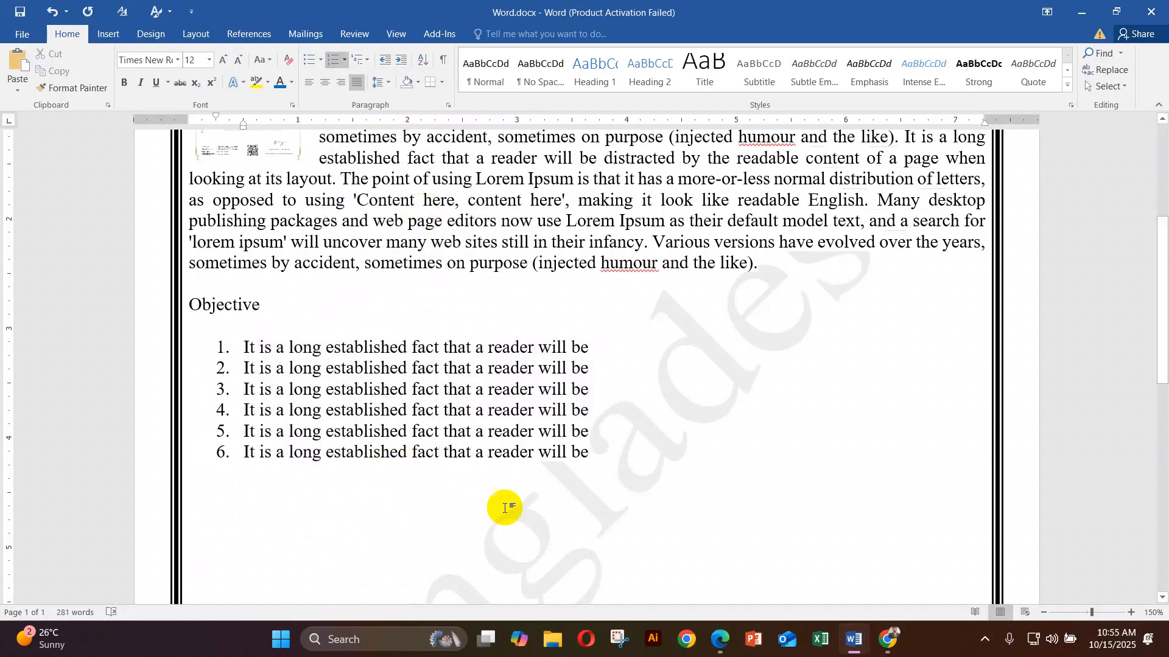
Step: Read instruction 12 and its job table in Document3
{"action": "left_click", "coordinate": [854, 639]}
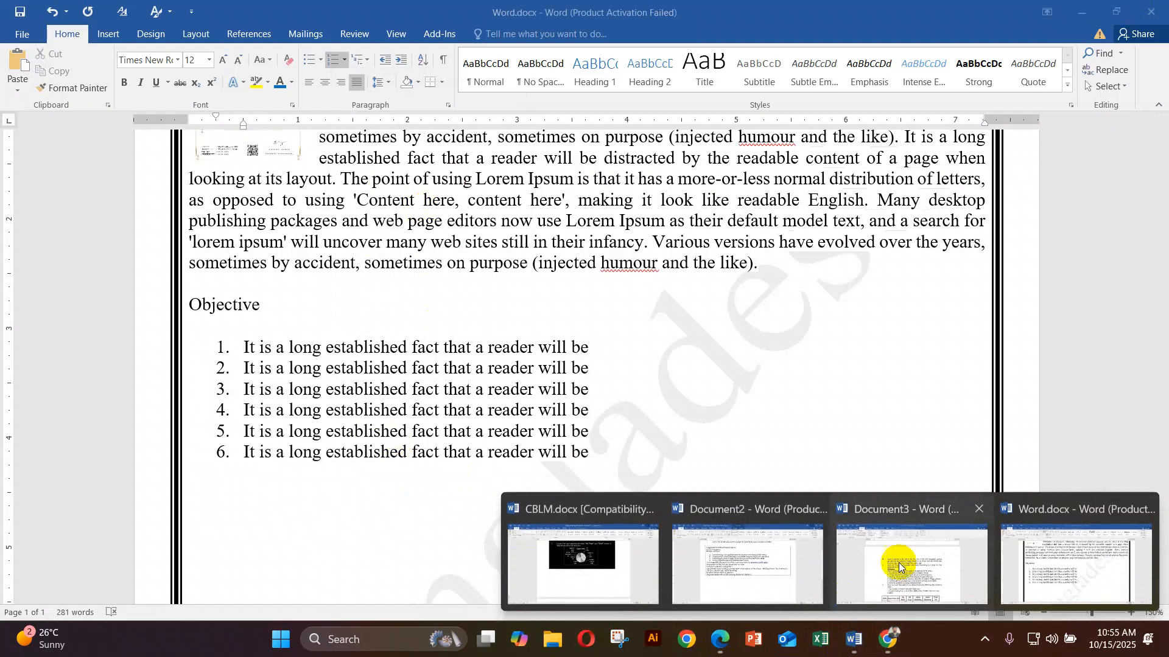
{"action": "left_click", "coordinate": [899, 561]}
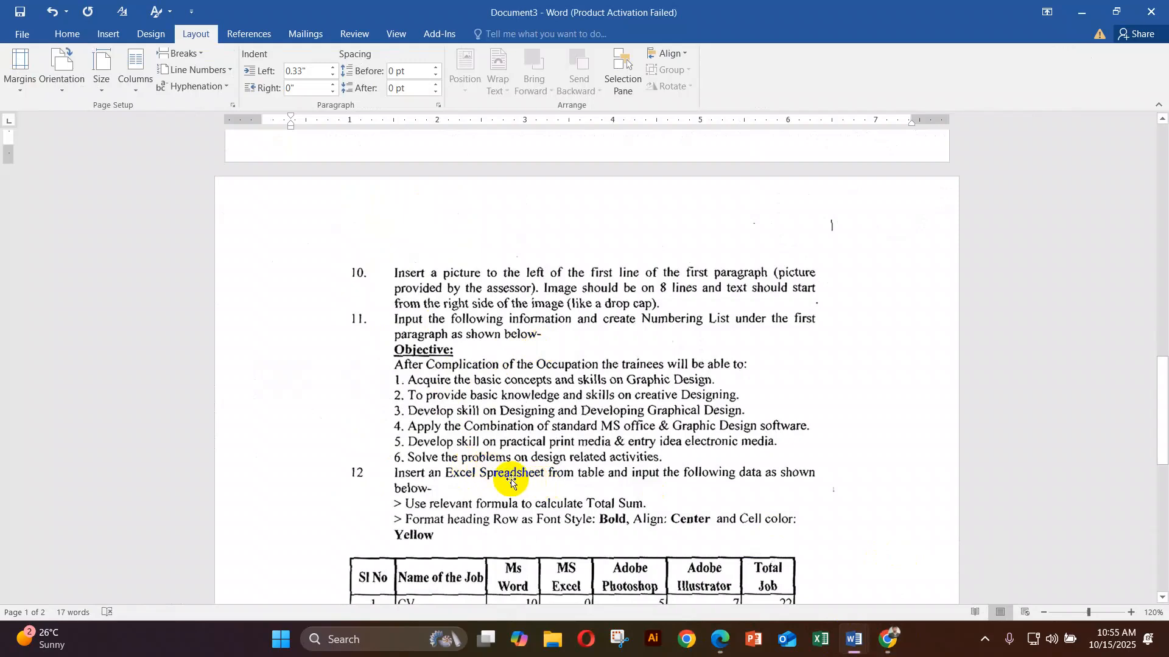
{"action": "scroll", "coordinate": [493, 473], "scroll_direction": "down", "scroll_amount": 1}
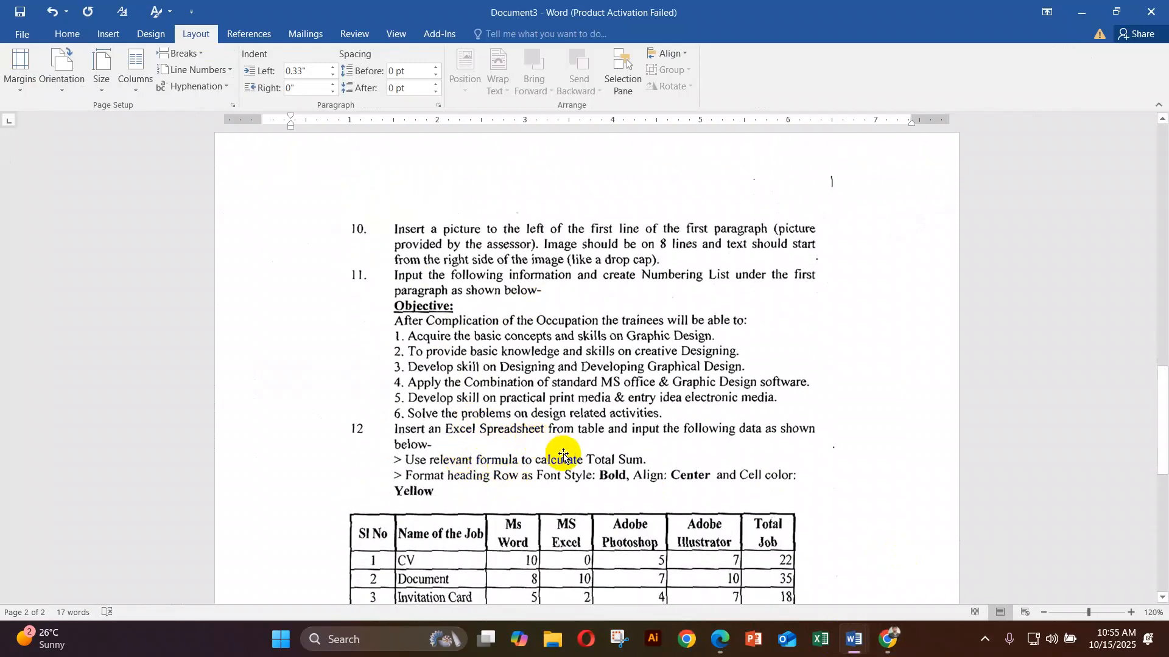
{"action": "scroll", "coordinate": [616, 451], "scroll_direction": "down", "scroll_amount": 1}
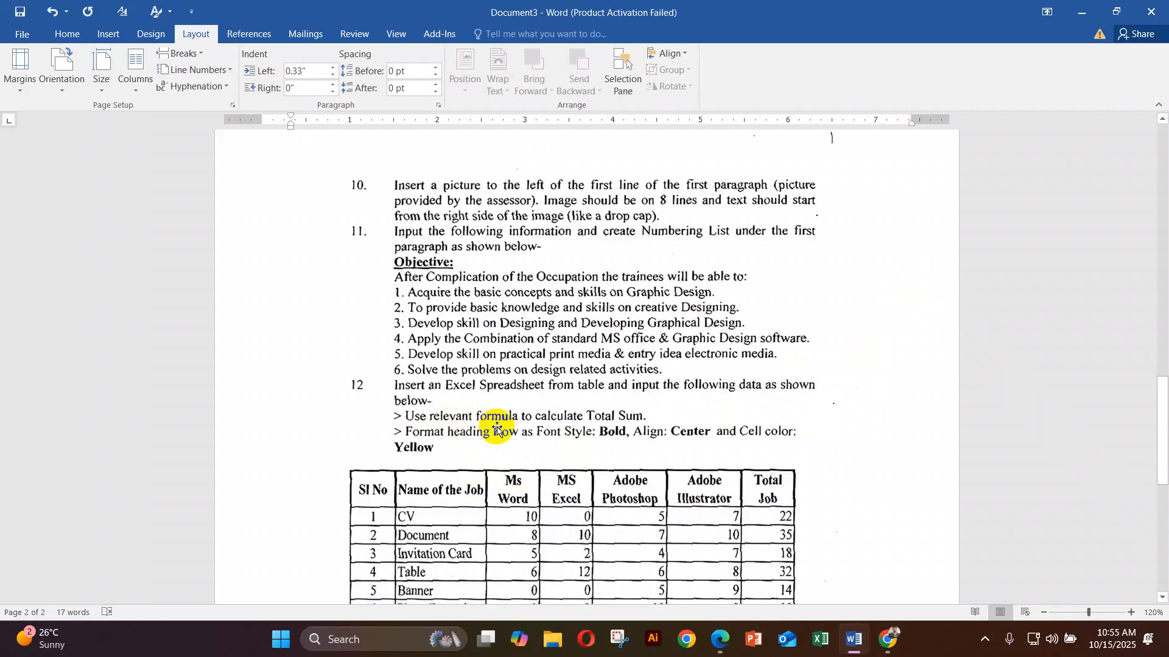
{"action": "double_click", "coordinate": [607, 430]}
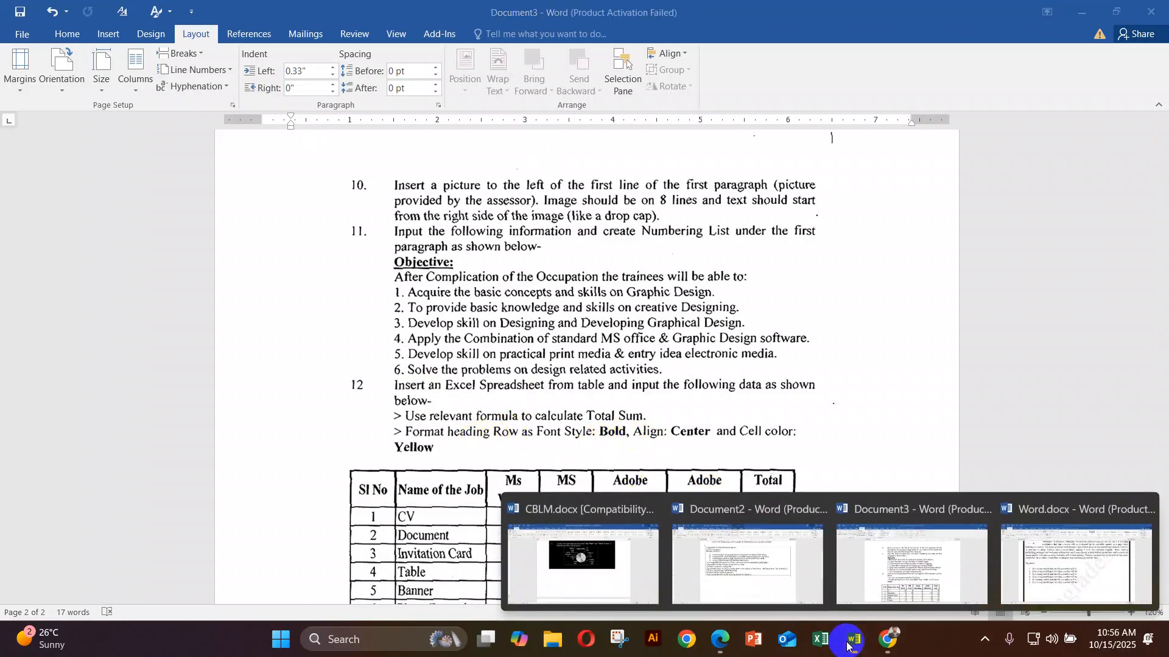
{"action": "scroll", "coordinate": [708, 505], "scroll_direction": "down", "scroll_amount": 5}
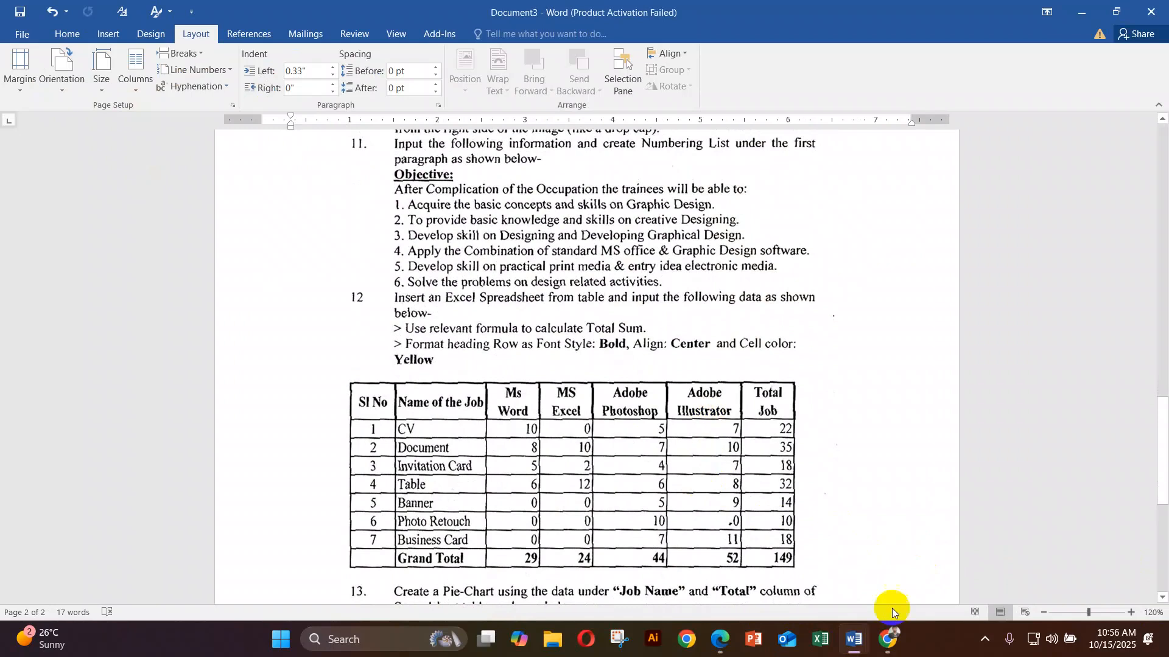
{"action": "scroll", "coordinate": [730, 532], "scroll_direction": "up", "scroll_amount": 1}
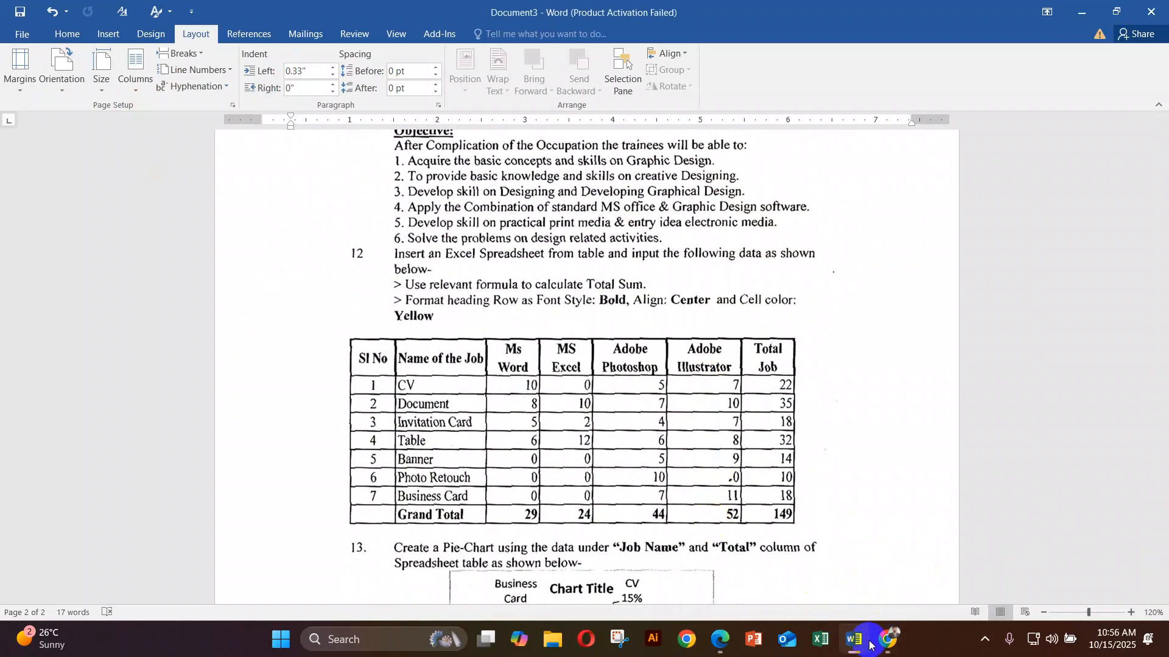
Step: In Word.docx, start a new unnumbered line below the Objective list and insert an Excel spreadsheet there
{"action": "mouse_move", "coordinate": [858, 642]}
{"action": "left_click", "coordinate": [1055, 560]}
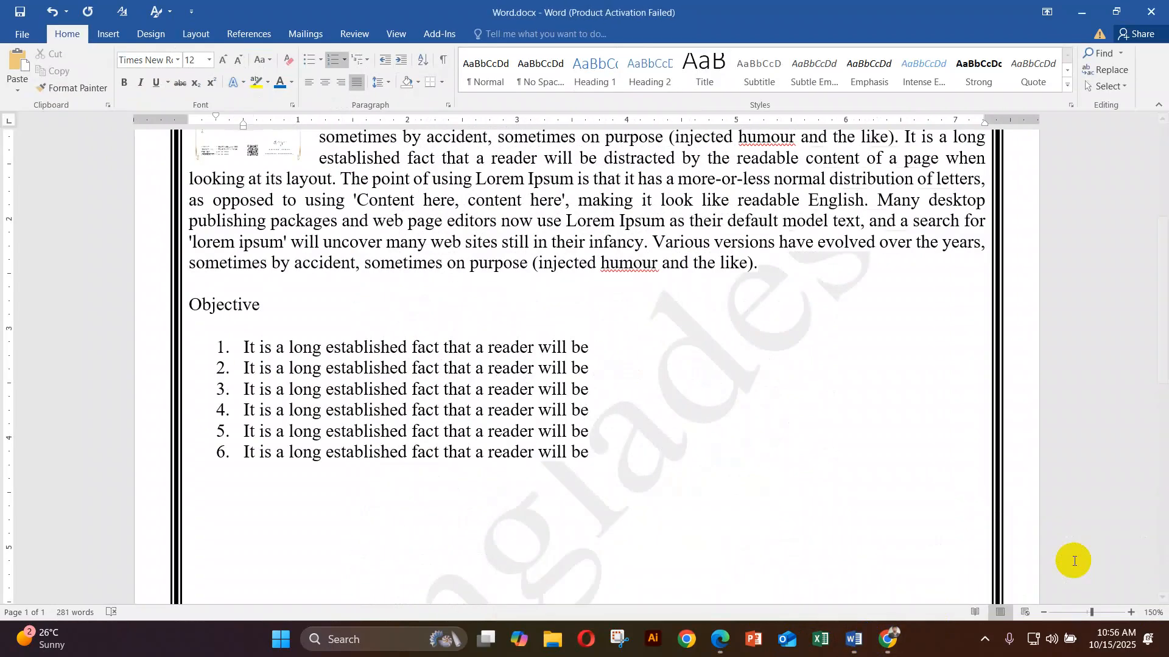
{"action": "scroll", "coordinate": [599, 426], "scroll_direction": "down", "scroll_amount": 5}
{"action": "scroll", "coordinate": [578, 390], "scroll_direction": "up", "scroll_amount": 2}
{"action": "left_click", "coordinate": [613, 346]}
{"action": "key", "text": "Return"}
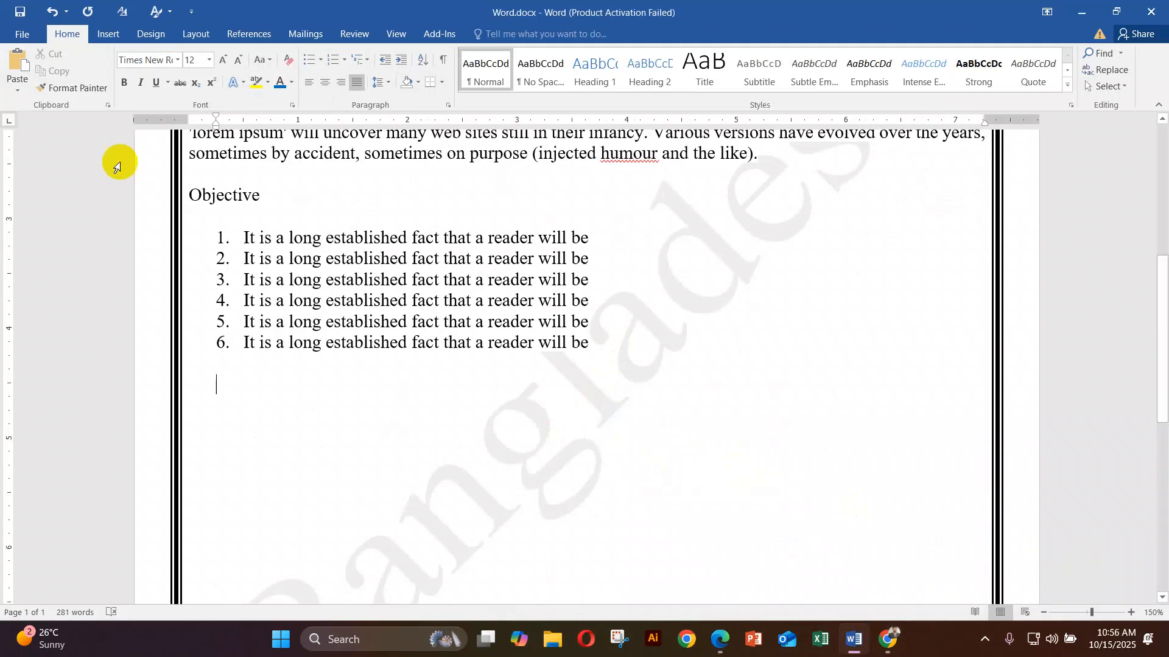
{"action": "left_click", "coordinate": [111, 35]}
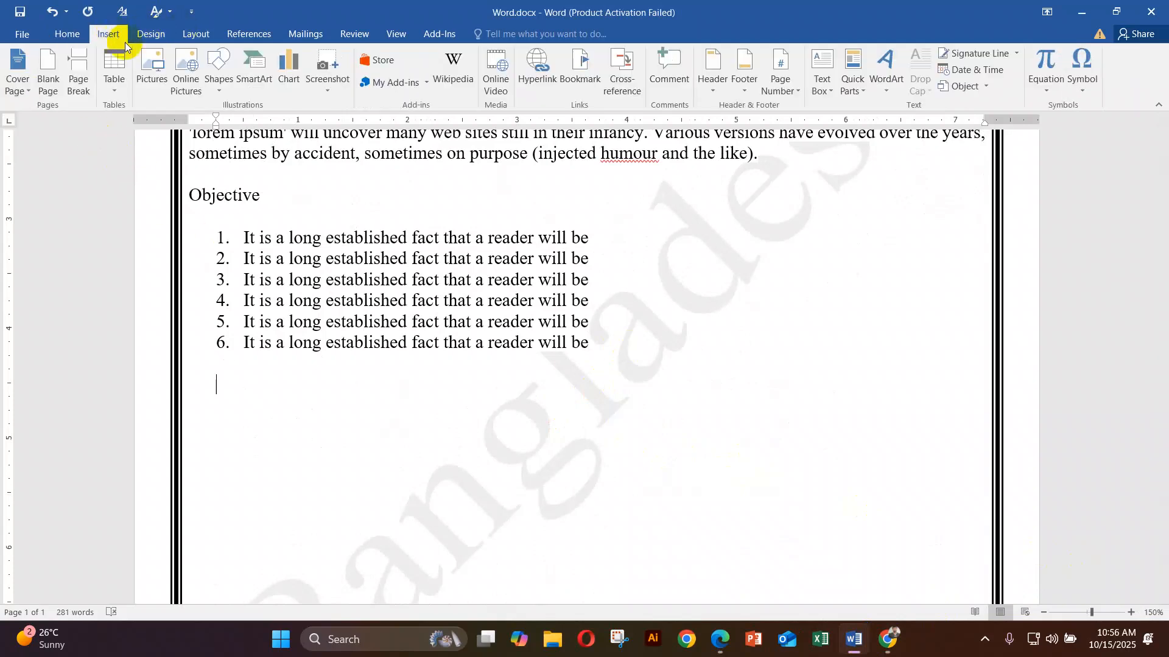
{"action": "left_click", "coordinate": [114, 71]}
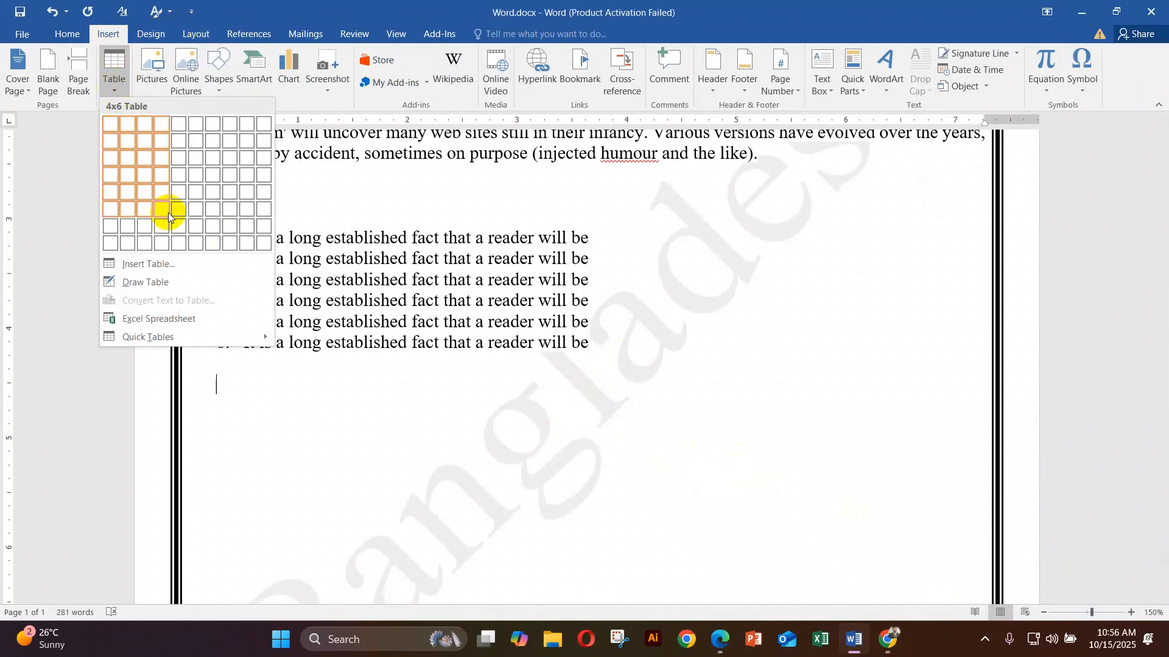
{"action": "left_click", "coordinate": [156, 319]}
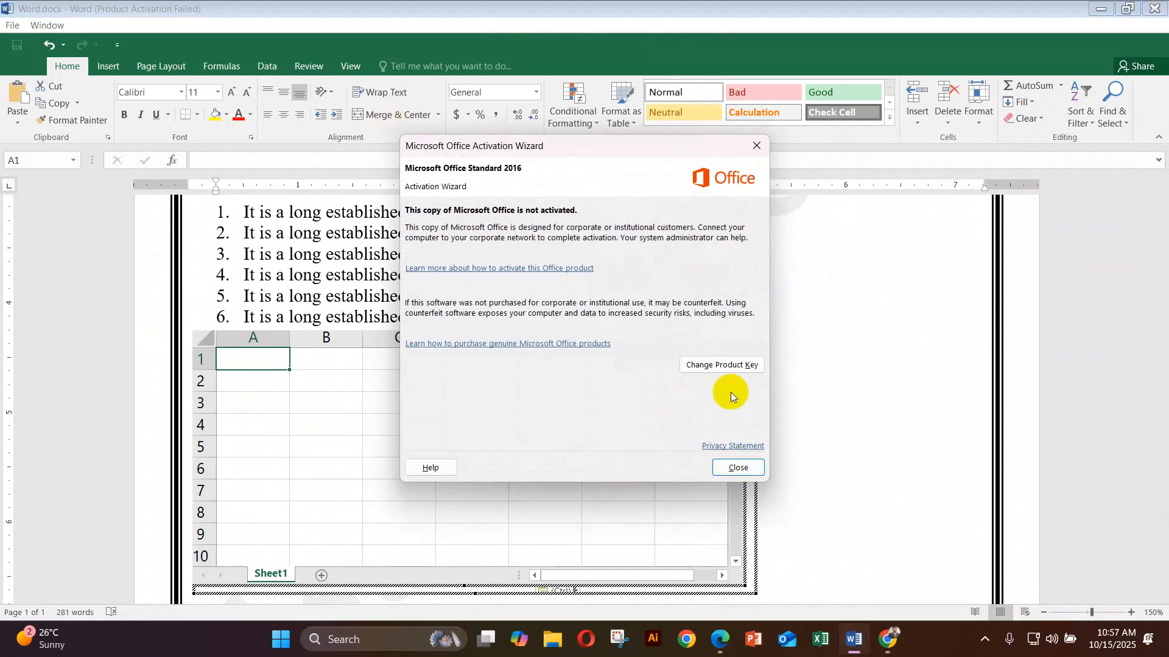
{"action": "left_click", "coordinate": [738, 467]}
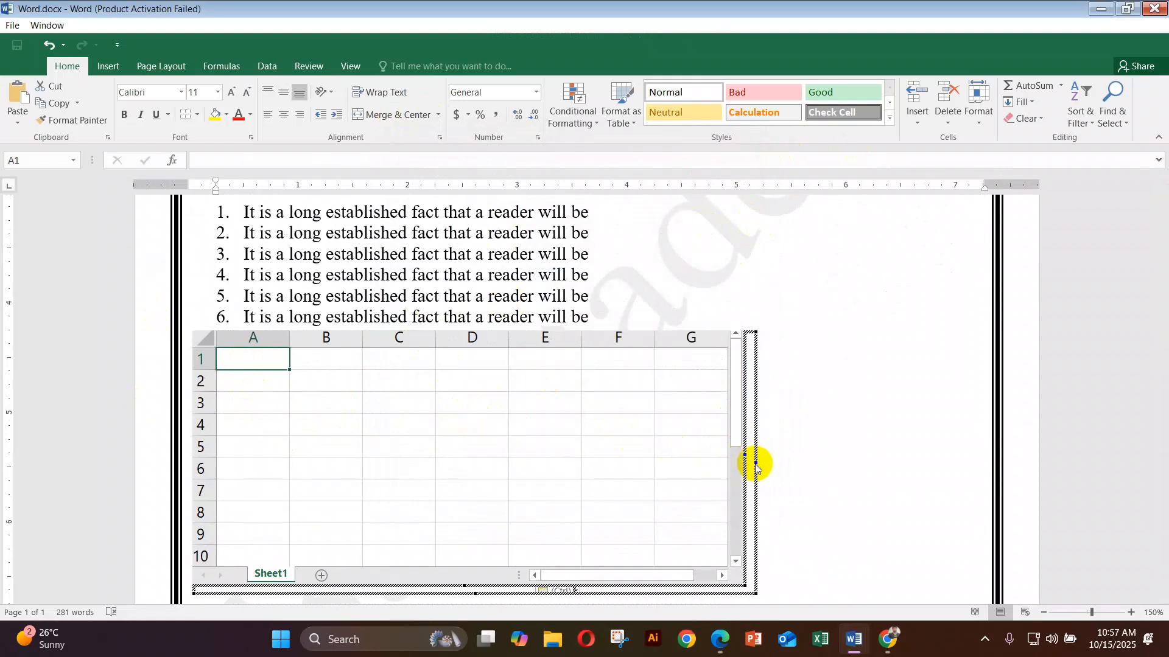
Step: Enlarge the embedded spreadsheet to show columns A to J and 17 rows
{"action": "left_click_drag", "start_coordinate": [744, 454], "coordinate": [966, 463]}
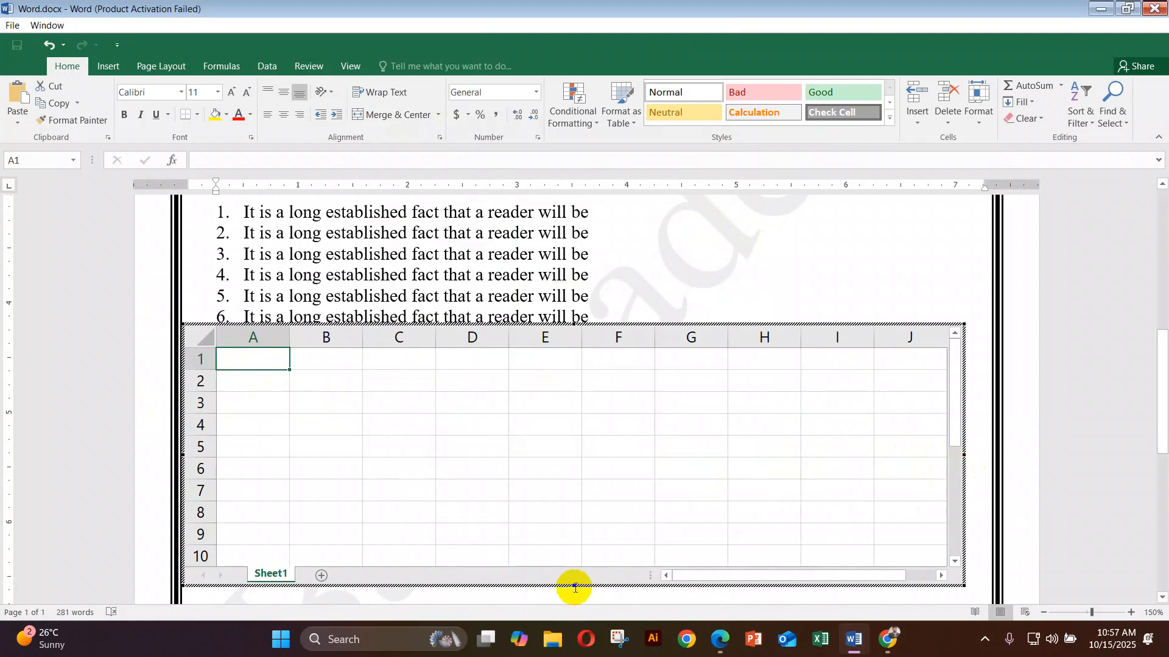
{"action": "left_click_drag", "start_coordinate": [571, 585], "coordinate": [619, 636]}
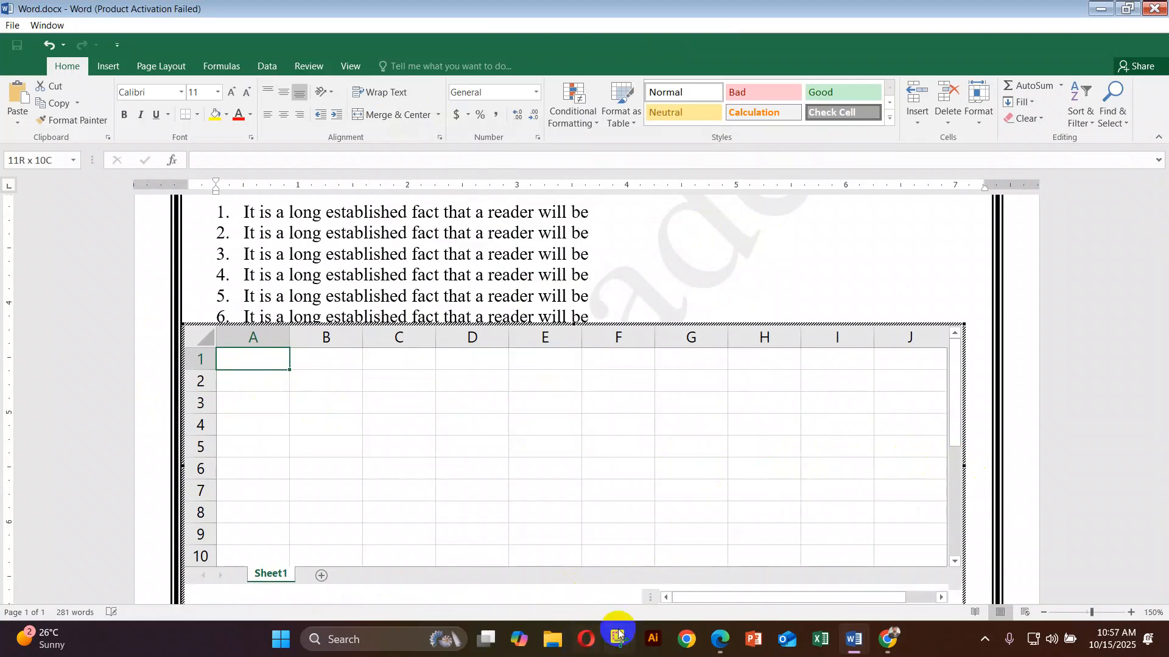
{"action": "left_click_drag", "start_coordinate": [1160, 427], "coordinate": [1161, 476]}
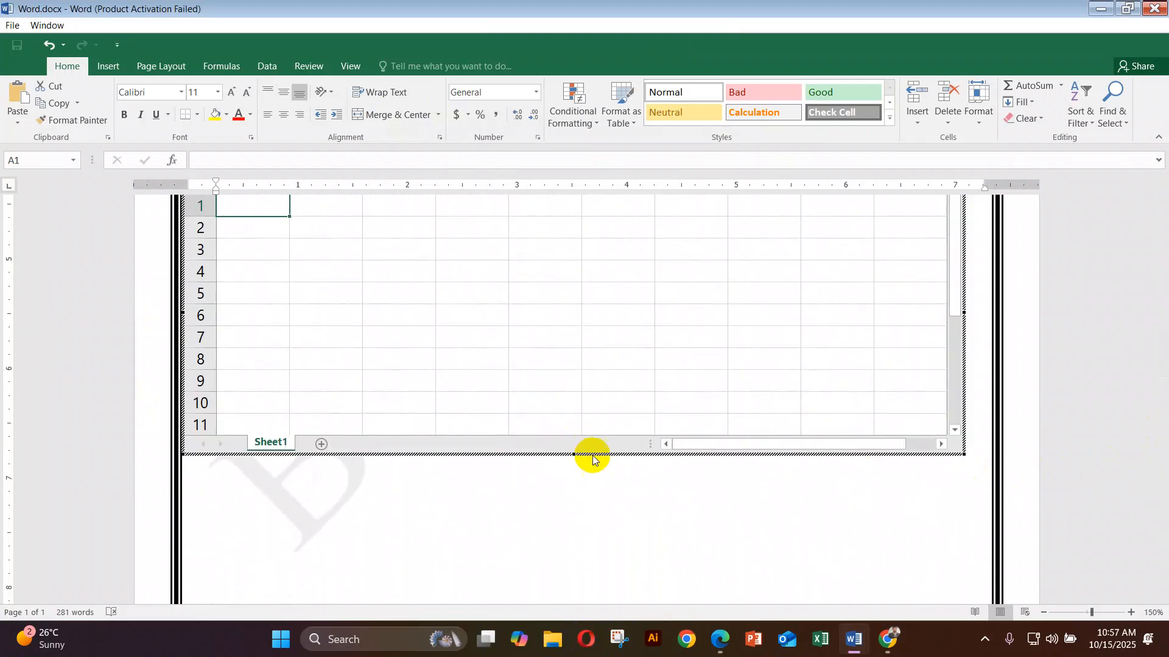
{"action": "left_click_drag", "start_coordinate": [573, 453], "coordinate": [564, 592]}
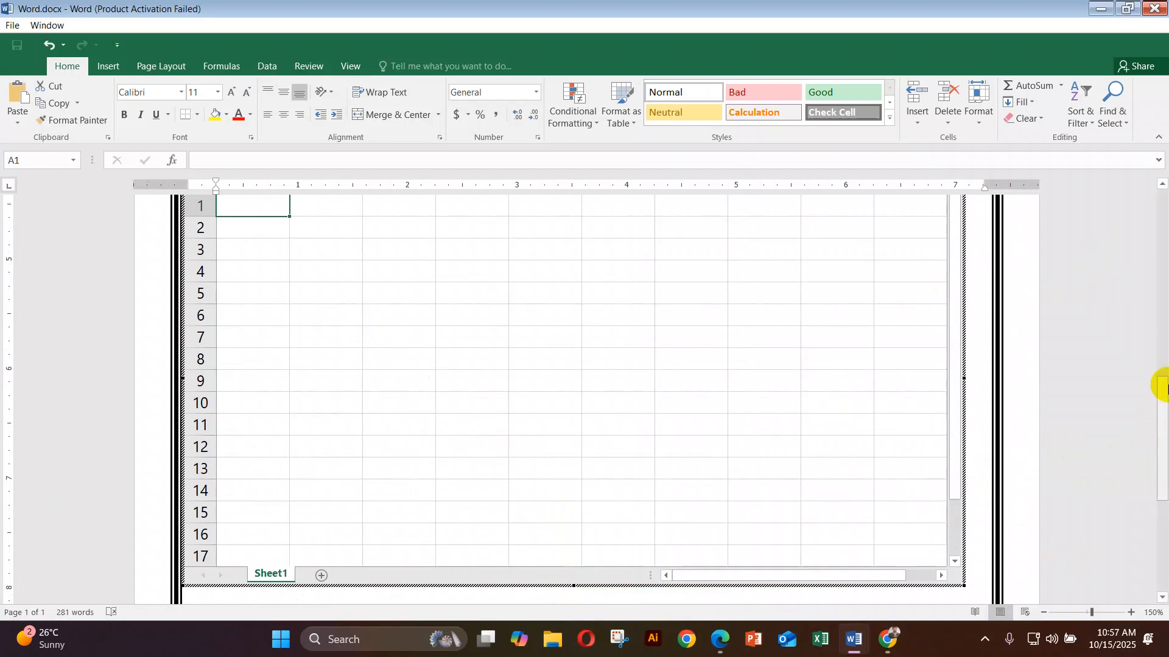
{"action": "left_click_drag", "start_coordinate": [1155, 446], "coordinate": [1096, 385]}
{"action": "double_click", "coordinate": [548, 422]}
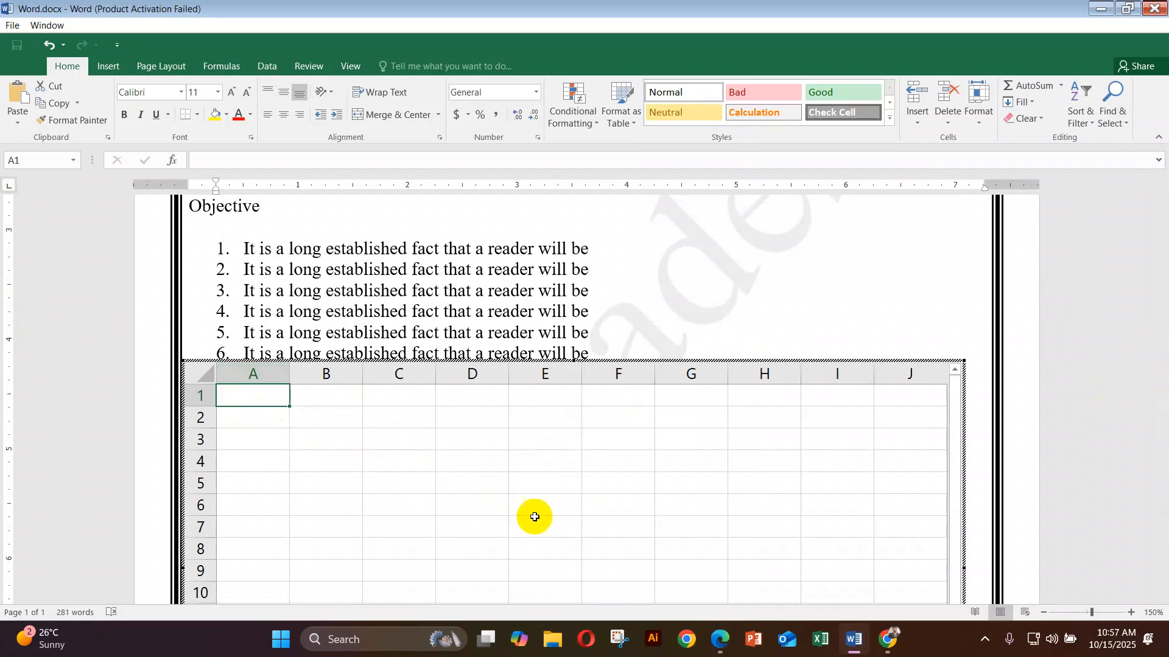
Step: Check the job table's headings in Document3 and enter "Sl No" in cell A1 of the embedded spreadsheet
{"action": "left_click", "coordinate": [852, 640]}
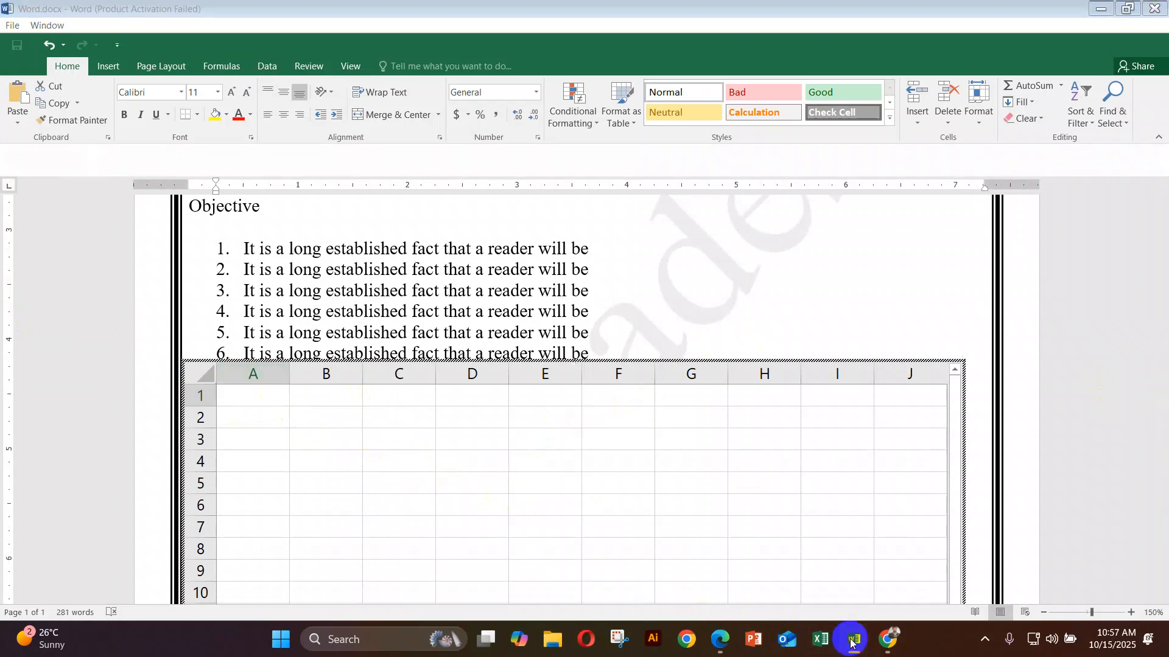
{"action": "left_click", "coordinate": [864, 571]}
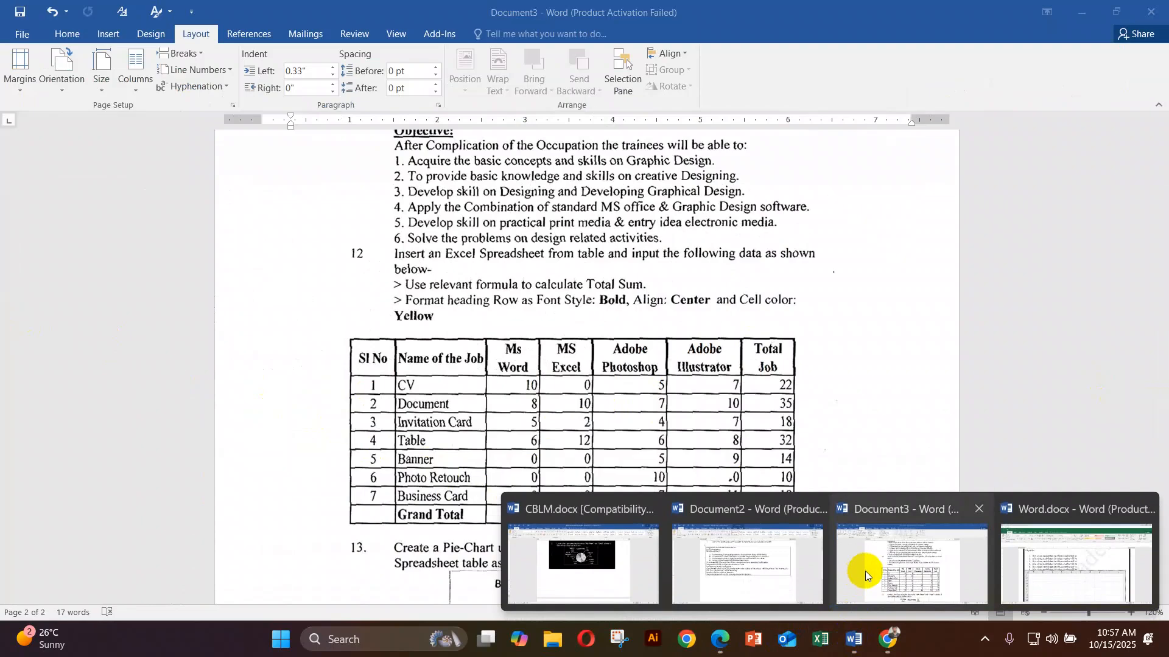
{"action": "left_click", "coordinate": [864, 570]}
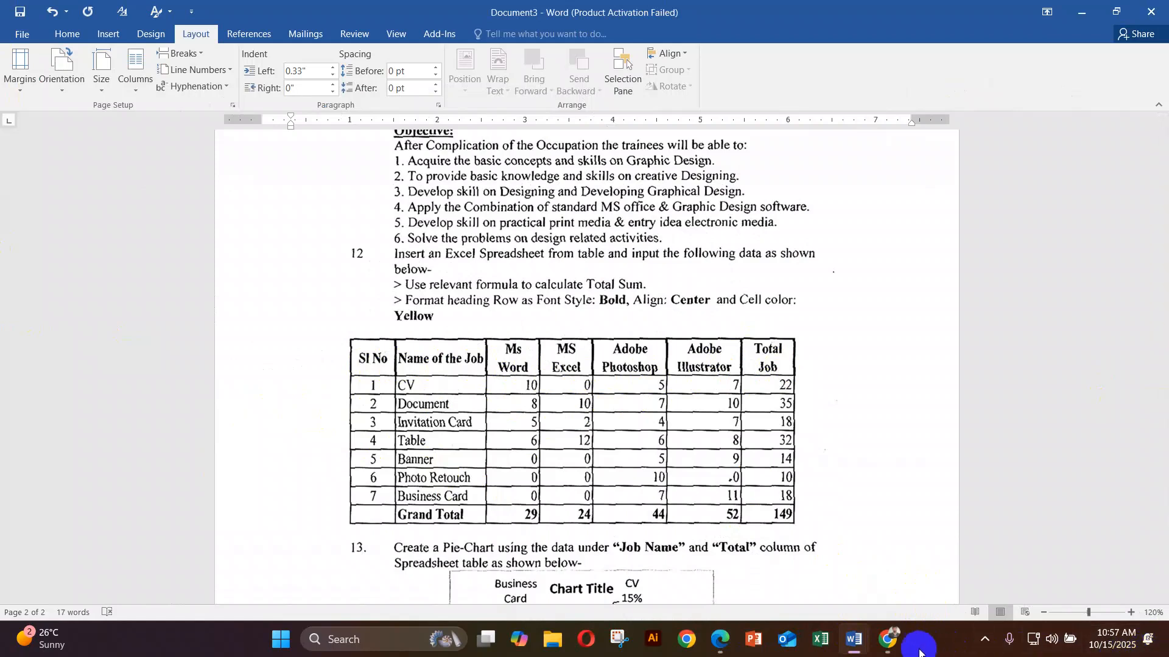
{"action": "mouse_move", "coordinate": [856, 650]}
{"action": "left_click", "coordinate": [1127, 562]}
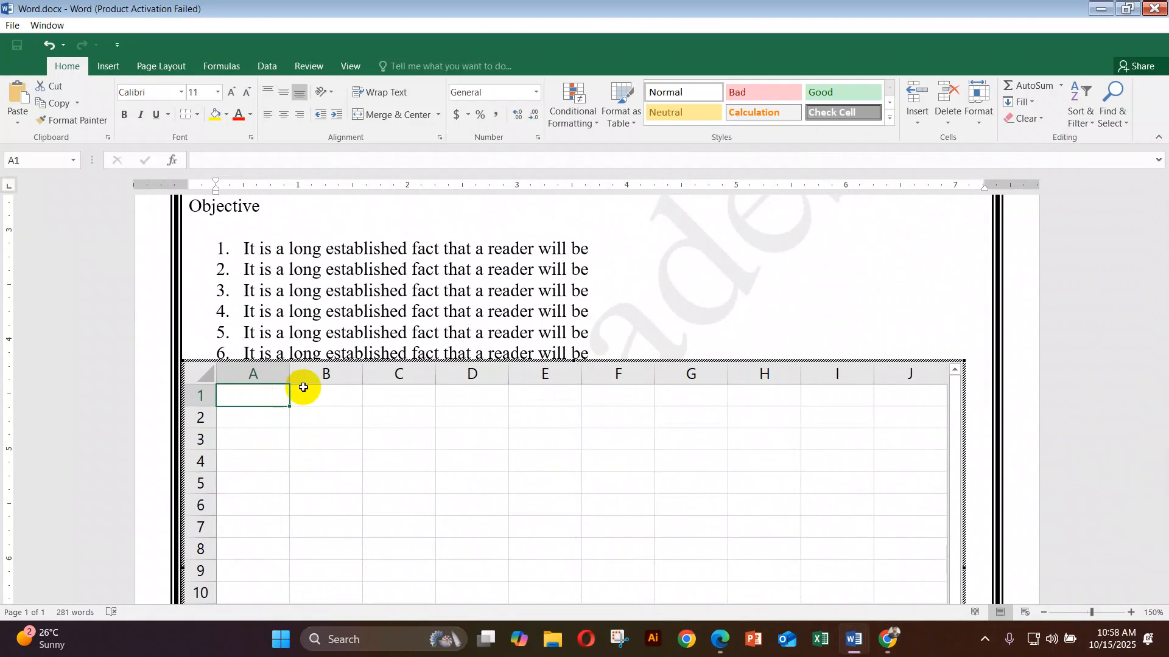
{"action": "type", "text": "Sl No"}
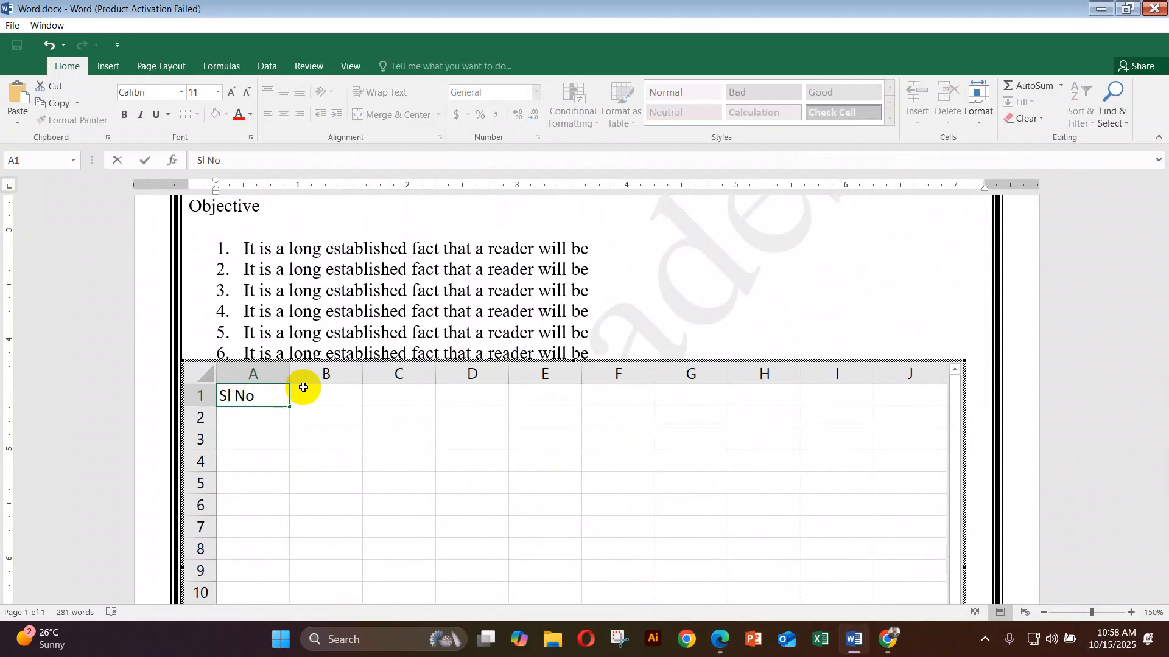
Step: Enter "Name of Job" in cell B1 and fit column B's width to the heading
{"action": "left_click", "coordinate": [303, 387]}
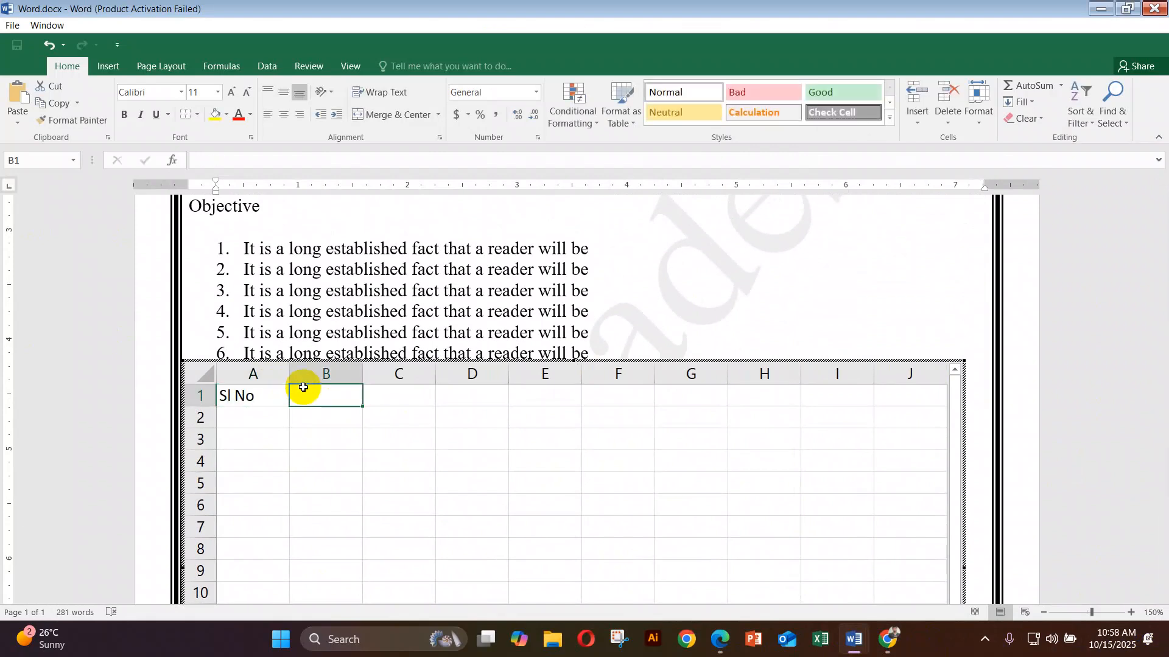
{"action": "type", "text": "Name of"}
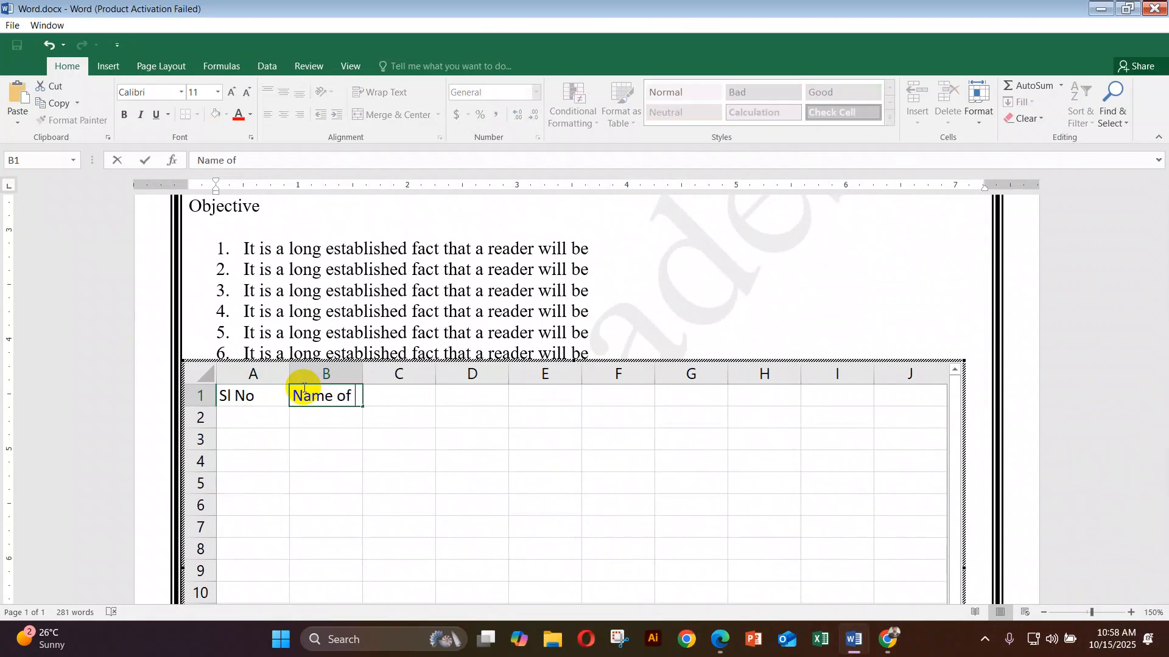
{"action": "type", "text": " Job"}
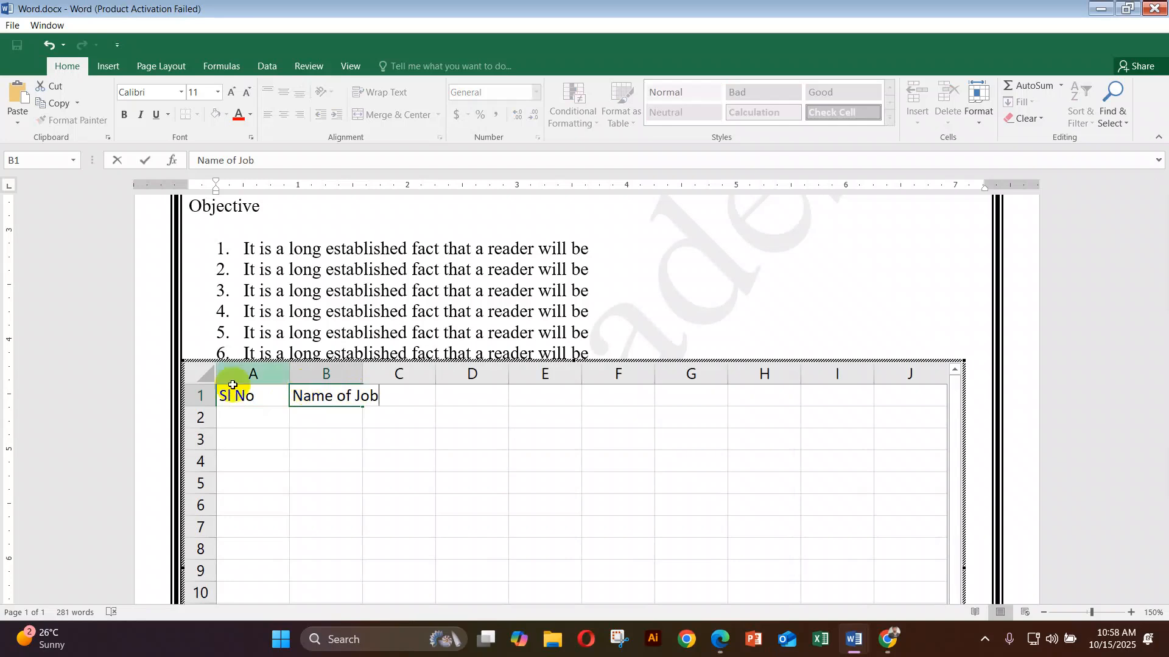
{"action": "left_click", "coordinate": [415, 484]}
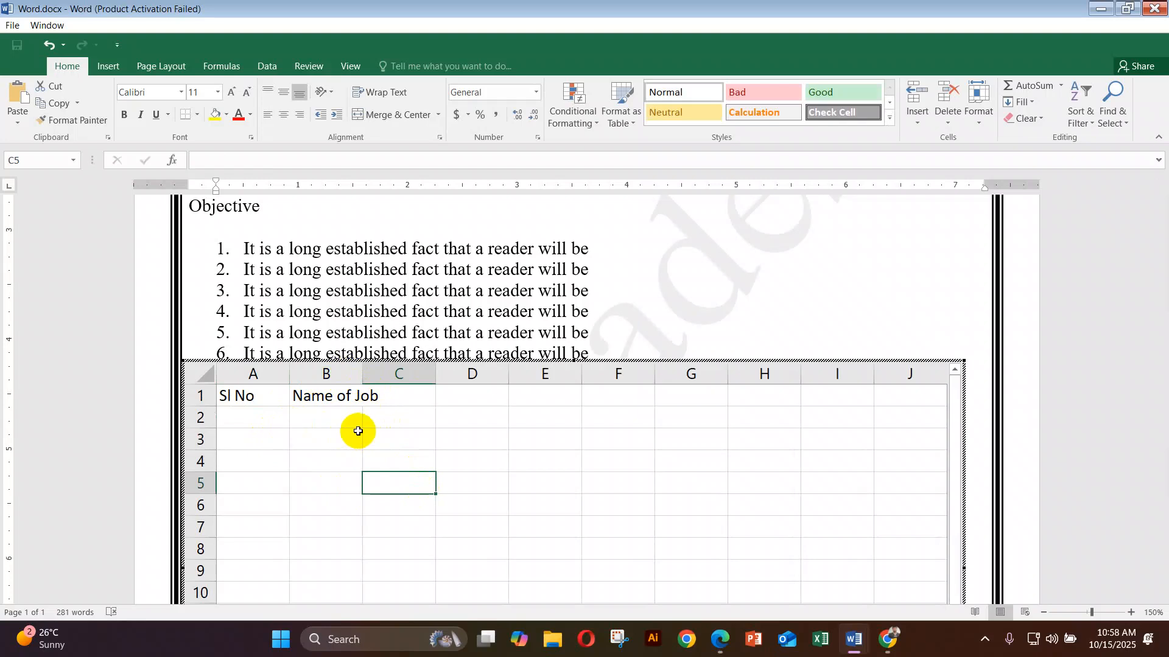
{"action": "double_click", "coordinate": [363, 373]}
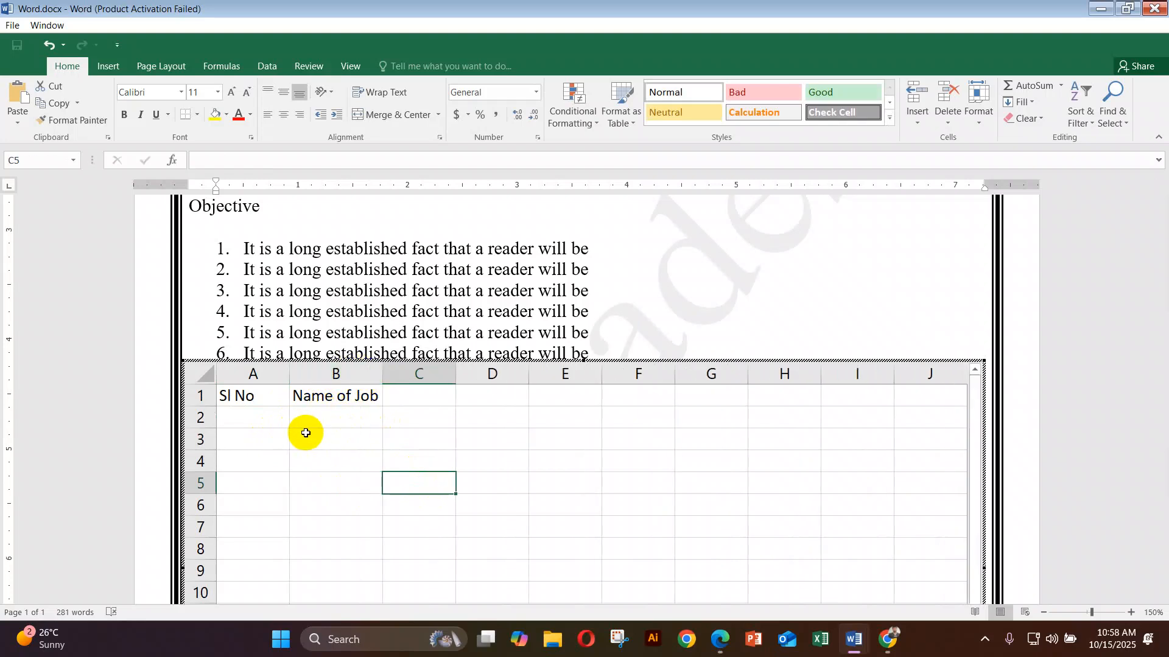
Step: Check the software headings of Document3's job table and enter "Word" in C1 and "Excel" in D1 of Word.docx's embedded spreadsheet
{"action": "left_click", "coordinate": [409, 396]}
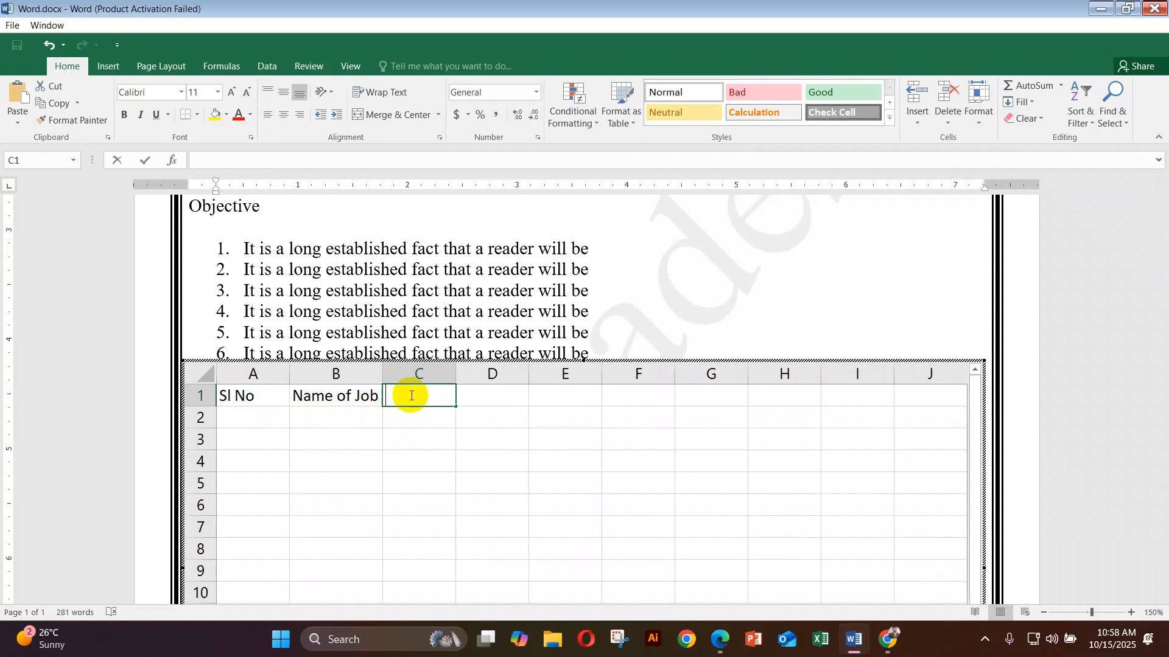
{"action": "type", "text": "A"}
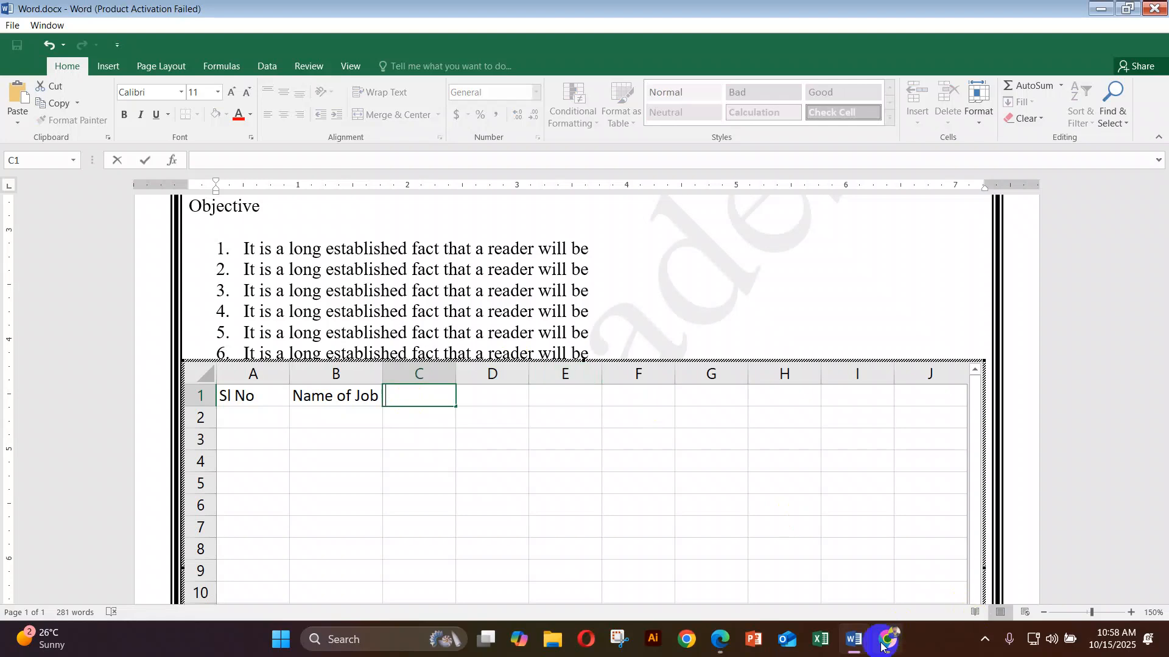
{"action": "left_click", "coordinate": [853, 639]}
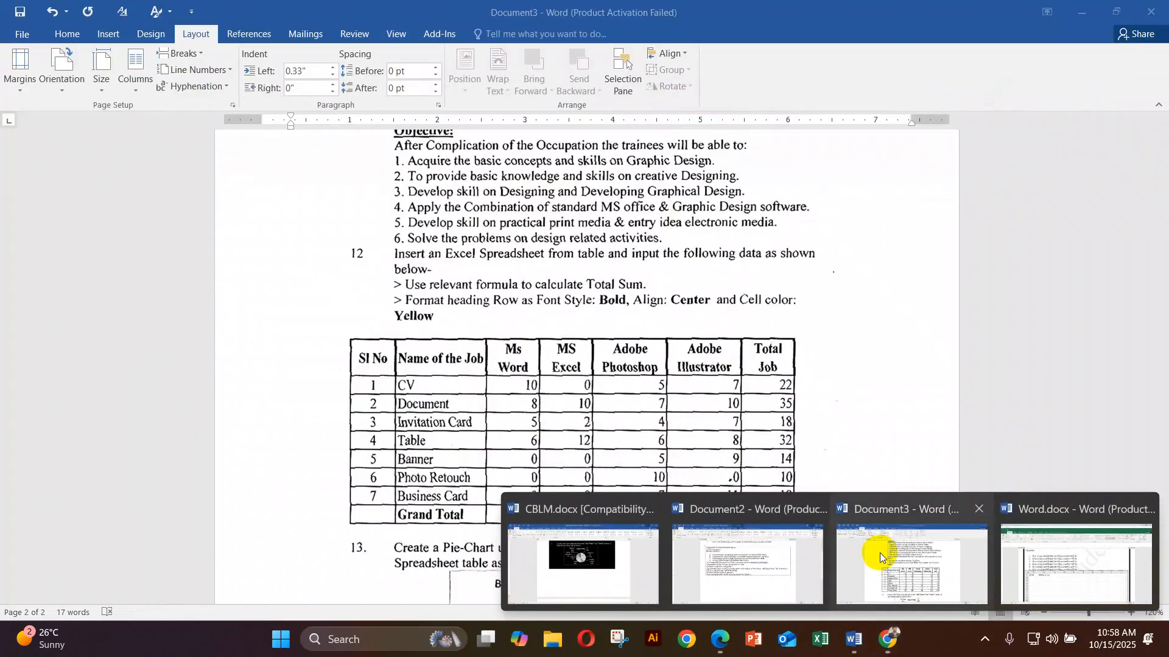
{"action": "left_click", "coordinate": [879, 552]}
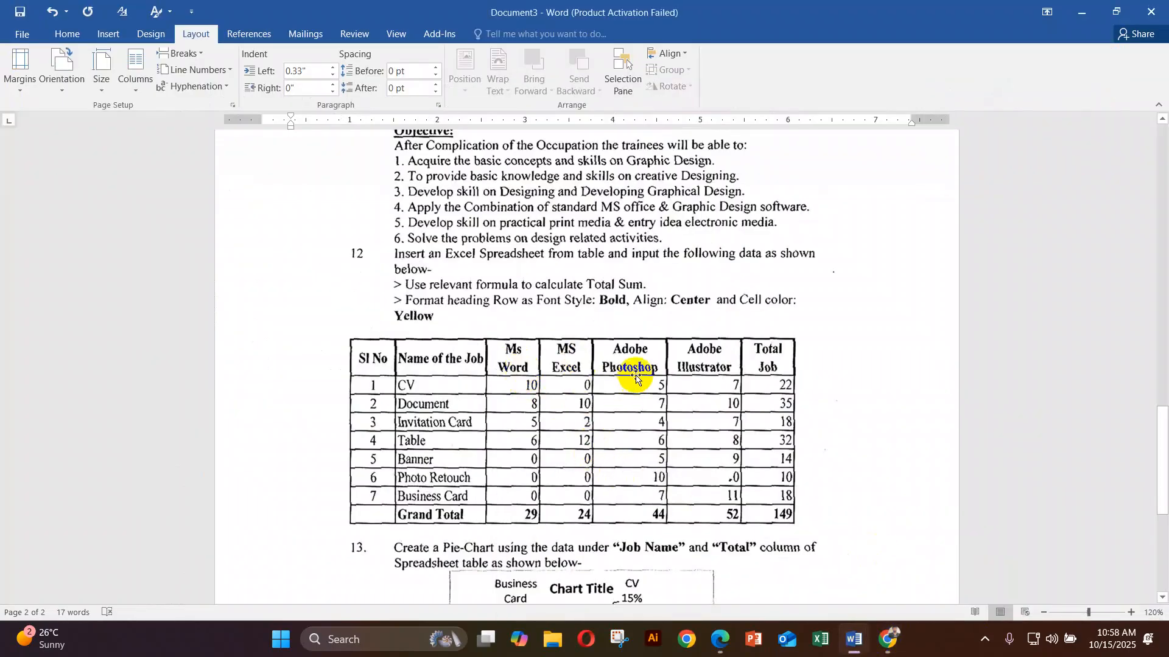
{"action": "left_click", "coordinate": [854, 640]}
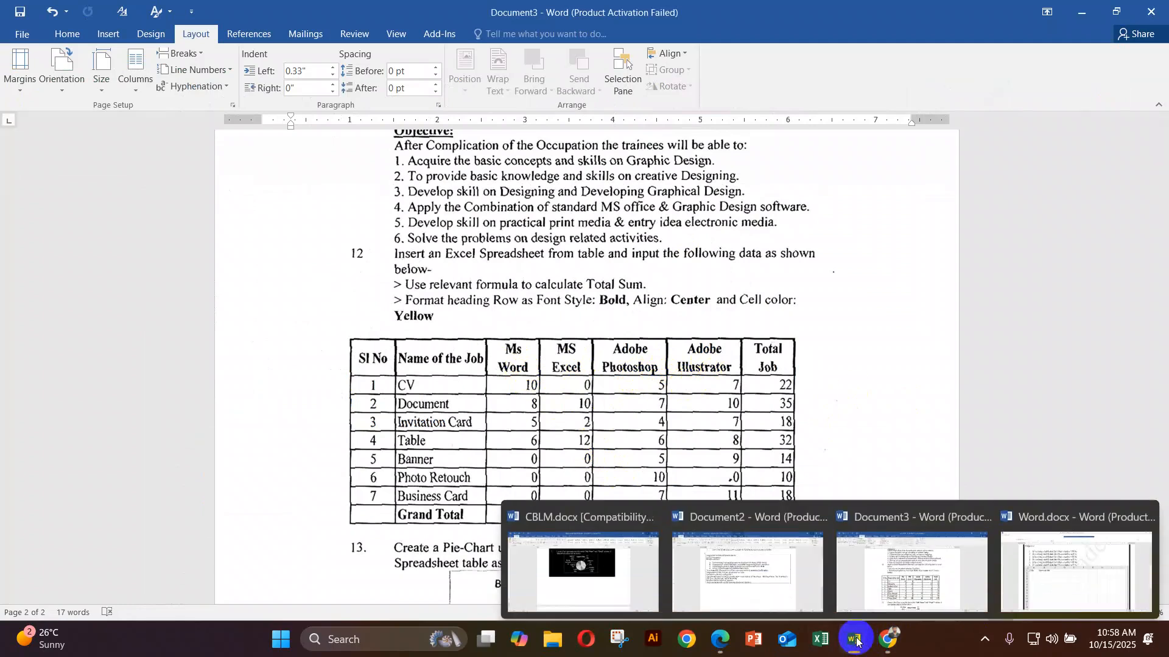
{"action": "left_click", "coordinate": [1086, 550]}
{"action": "double_click", "coordinate": [478, 444]}
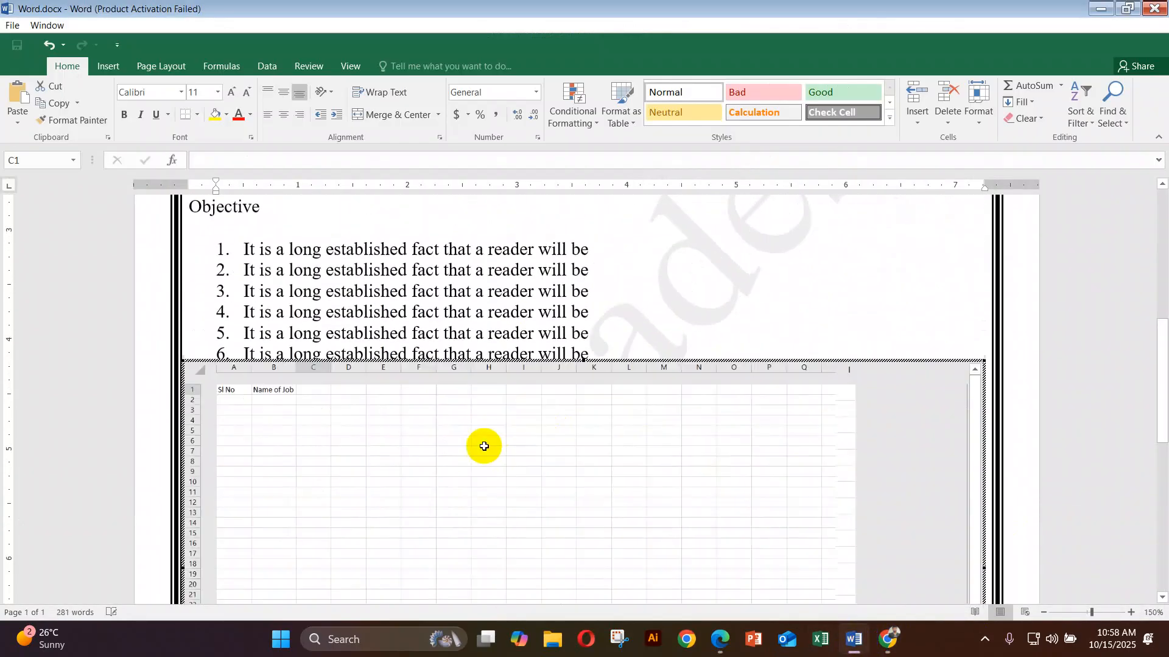
{"action": "type", "text": "Word"}
{"action": "key", "text": "Tab"}
{"action": "type", "text": "E"}
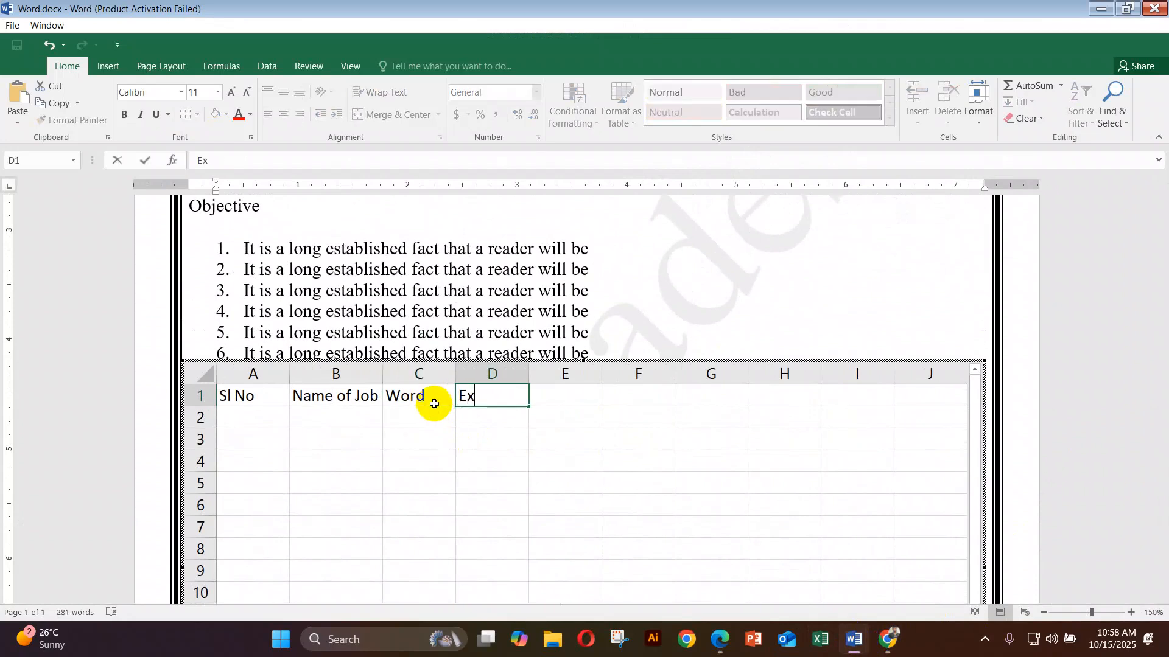
{"action": "key", "text": "Tab"}
Step: Enter the headings "Photoshop", "Illsutrator" and "Total Job" in cells E1, F1 and G1
{"action": "type", "text": "Ph"}
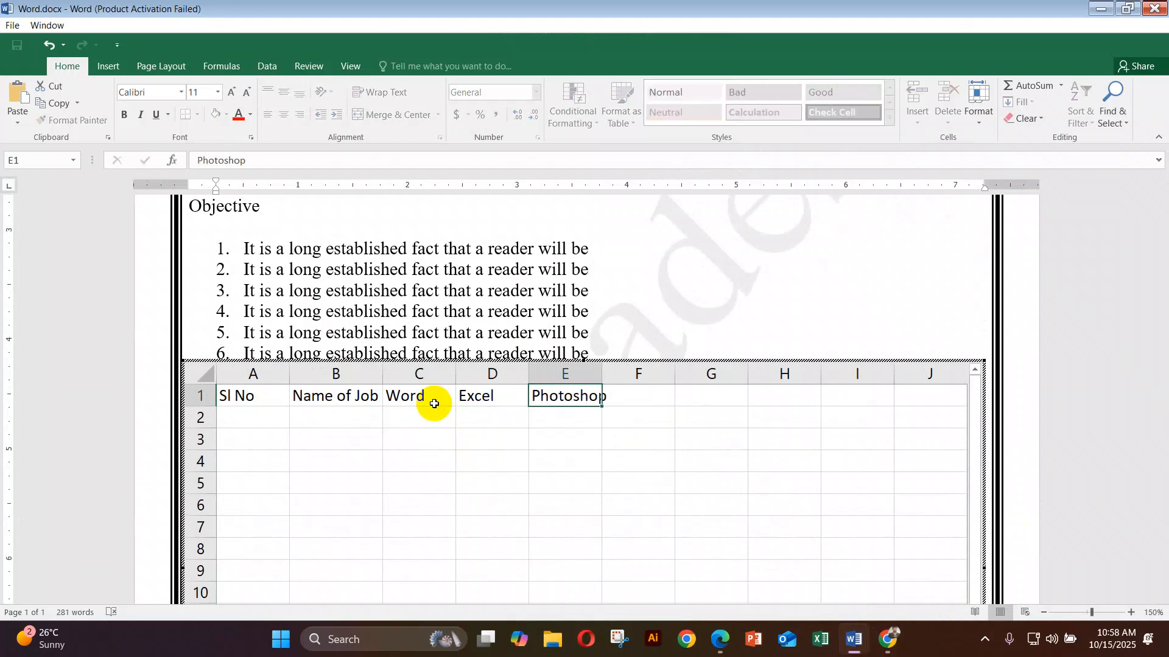
{"action": "key", "text": "Tab"}
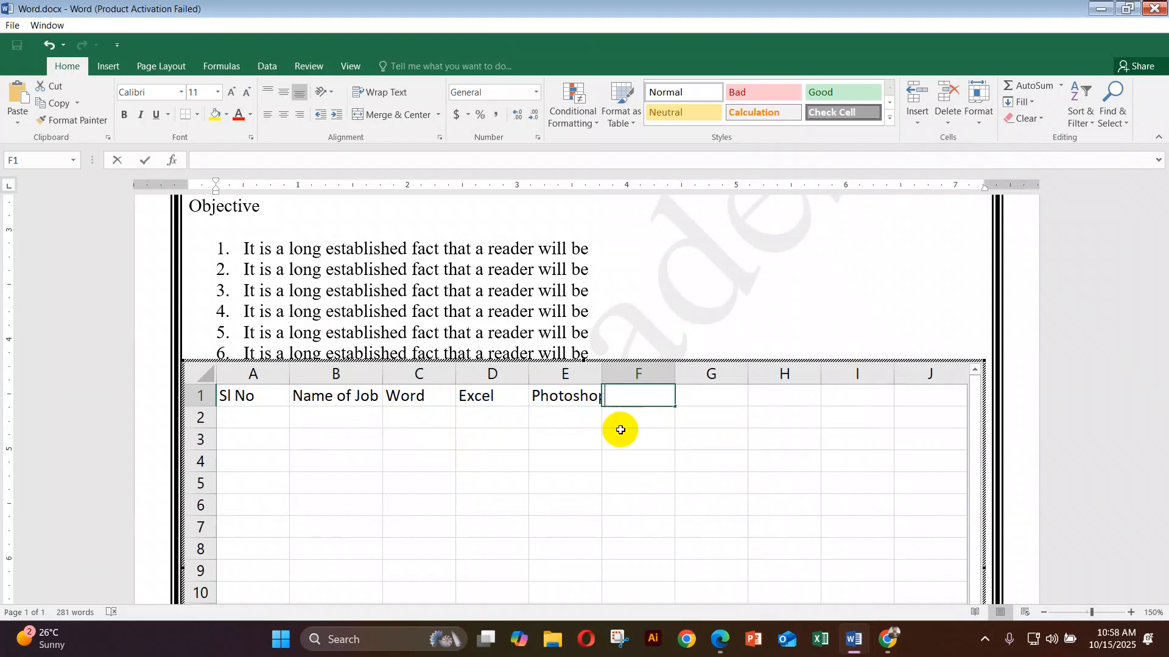
{"action": "type", "text": "Illsutrat"}
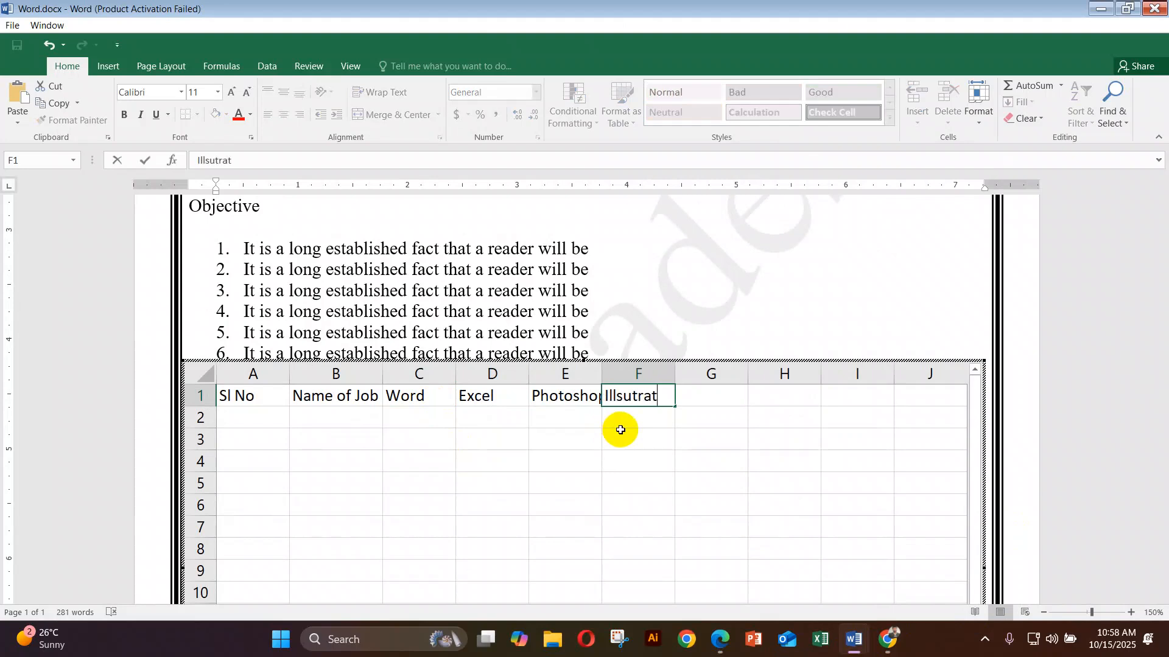
{"action": "type", "text": "or"}
{"action": "key", "text": "Tab"}
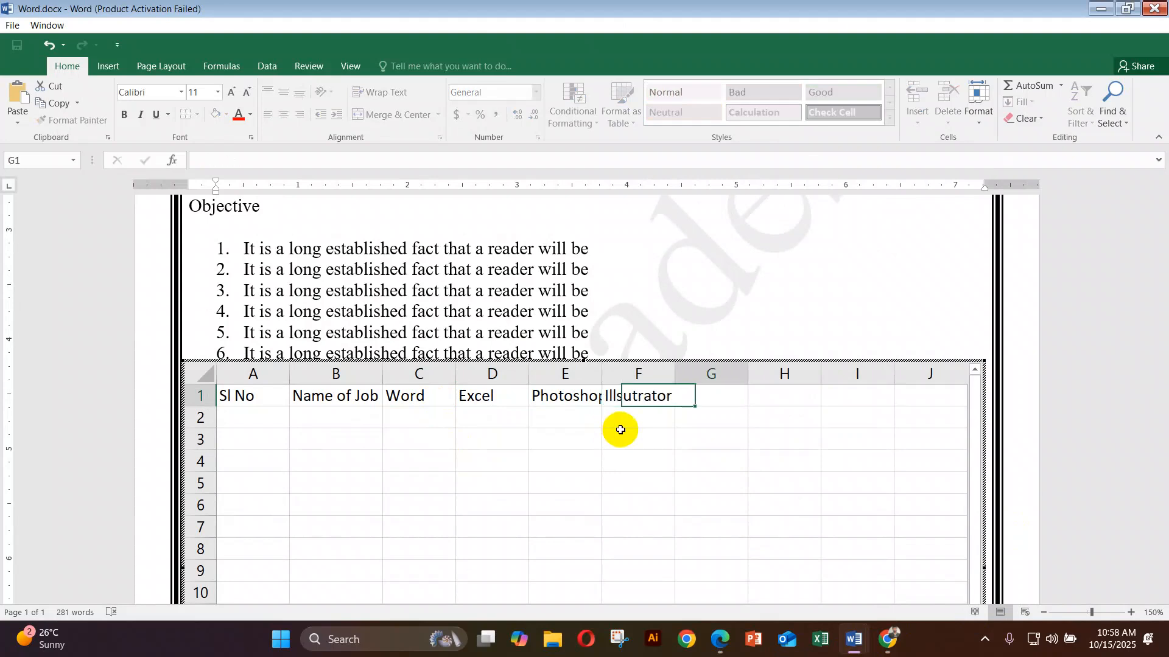
{"action": "type", "text": "Total Job"}
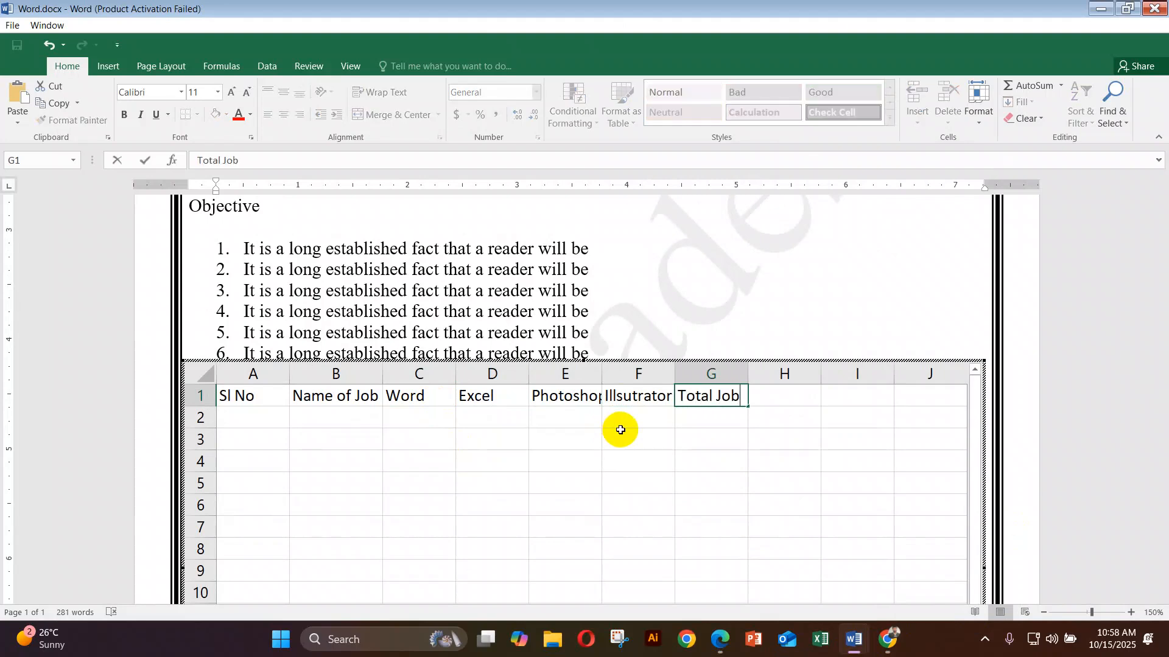
{"action": "left_click", "coordinate": [628, 480]}
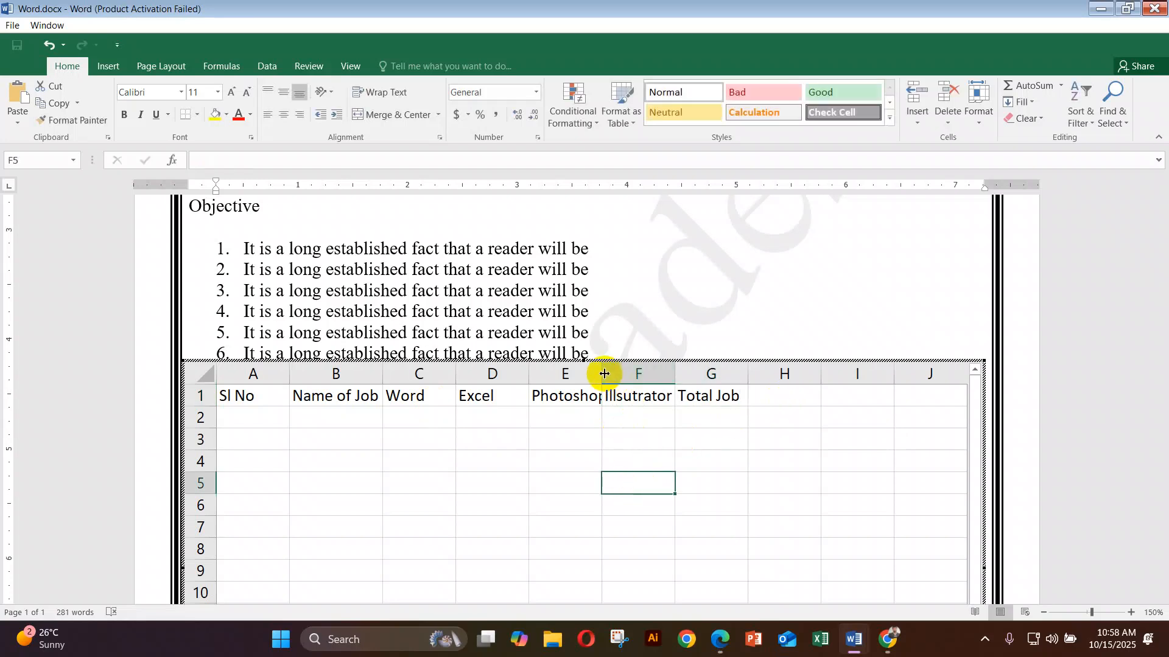
Step: Fit the widths of columns E, F and G to their headings, undoing the extra resize of column D
{"action": "left_click_drag", "start_coordinate": [602, 374], "coordinate": [686, 377]}
{"action": "left_click_drag", "start_coordinate": [763, 372], "coordinate": [759, 374]}
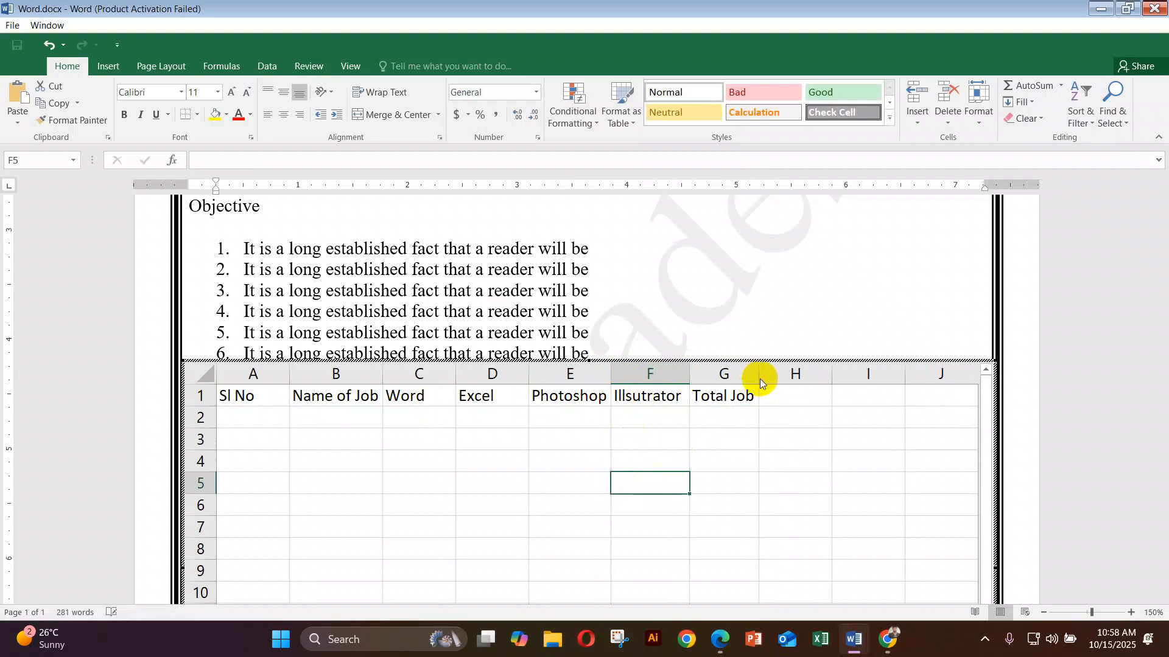
{"action": "left_click_drag", "start_coordinate": [530, 376], "coordinate": [503, 377]}
{"action": "key", "text": "ctrl+z"}
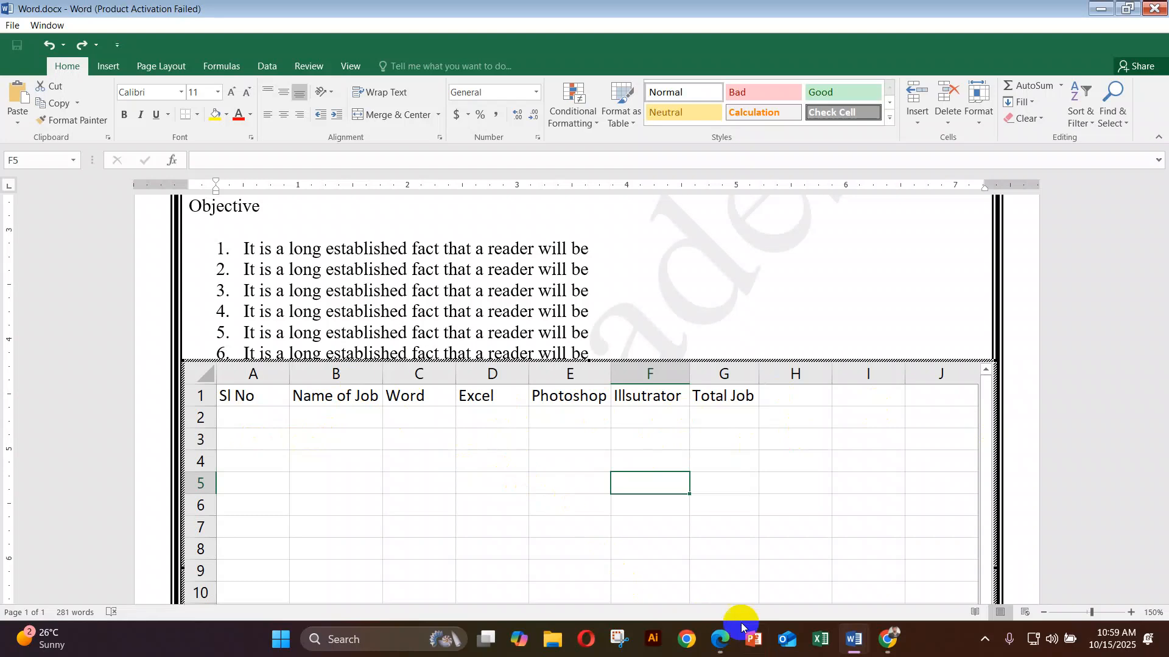
Step: Check the Sl No column in Document3 and enter serial numbers 1 and 2 in cells A2 and A3 of the embedded spreadsheet
{"action": "left_click", "coordinate": [846, 644]}
{"action": "left_click", "coordinate": [905, 556]}
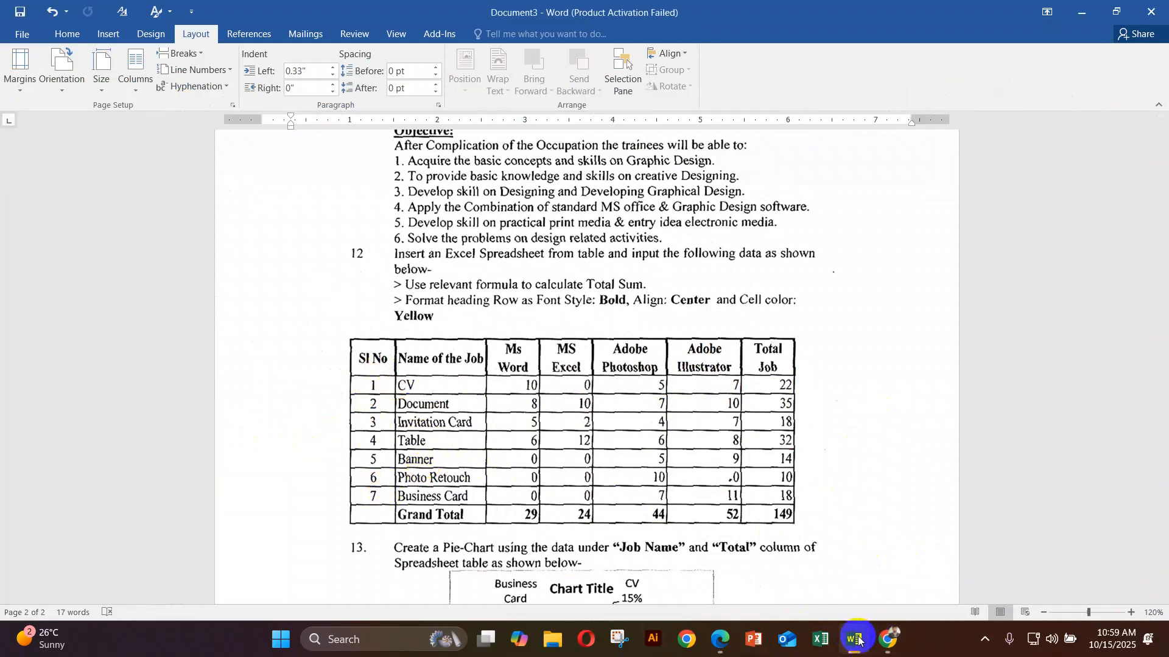
{"action": "mouse_move", "coordinate": [858, 639]}
{"action": "left_click", "coordinate": [1045, 558]}
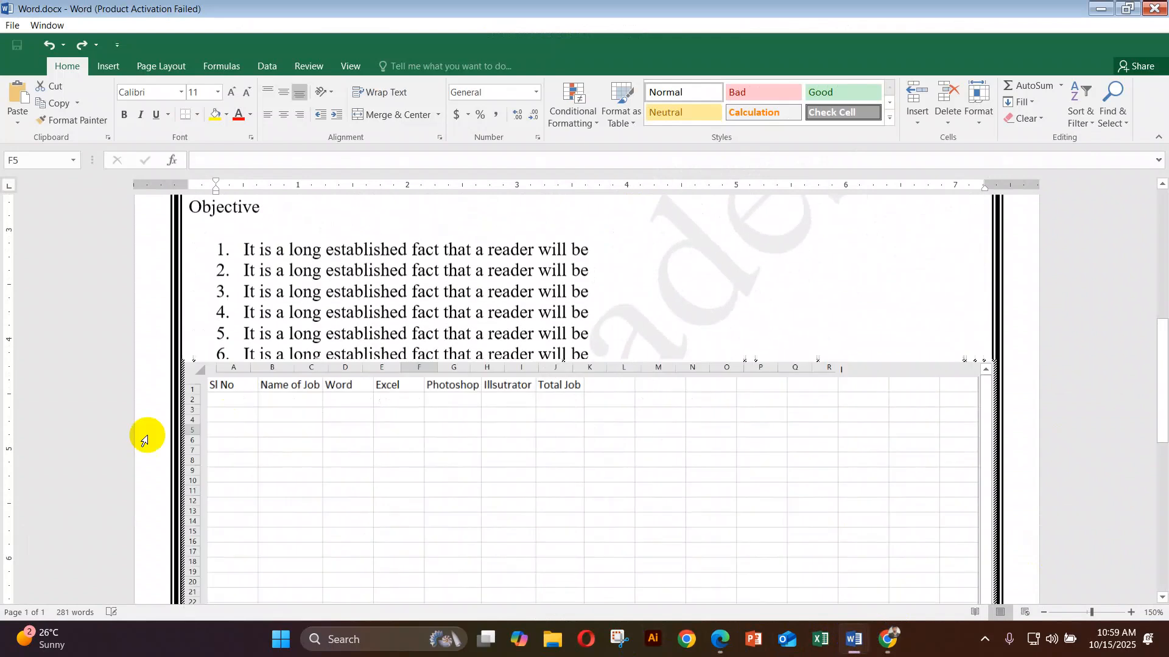
{"action": "left_click", "coordinate": [253, 423]}
{"action": "type", "text": "1"}
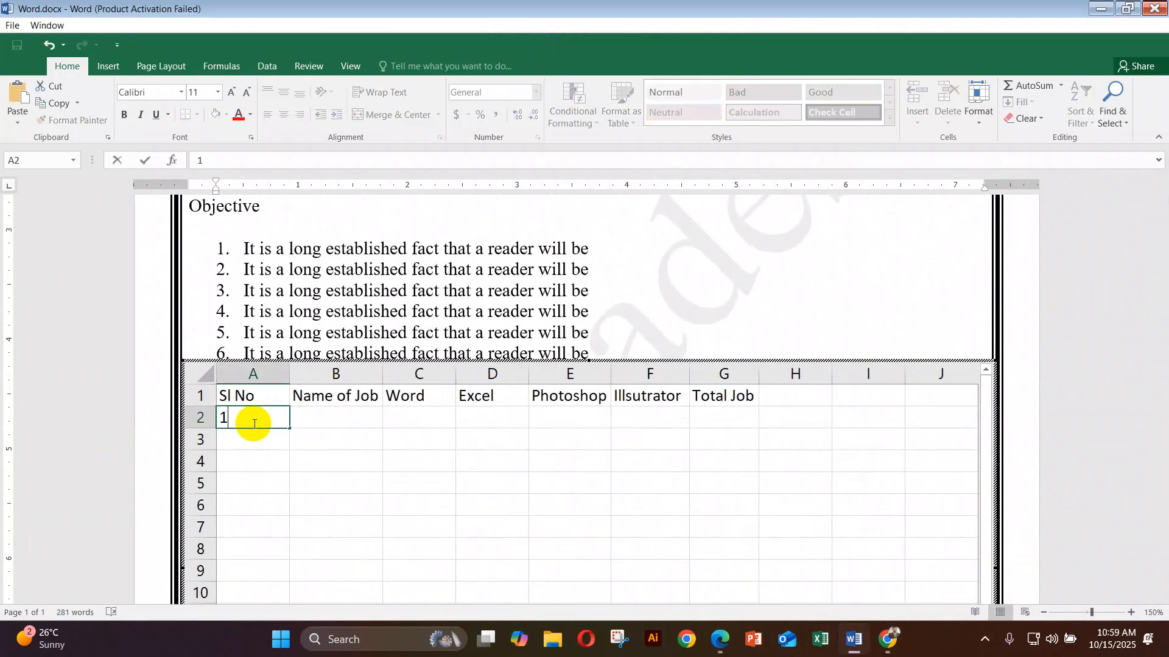
{"action": "key", "text": "Return"}
{"action": "type", "text": "2"}
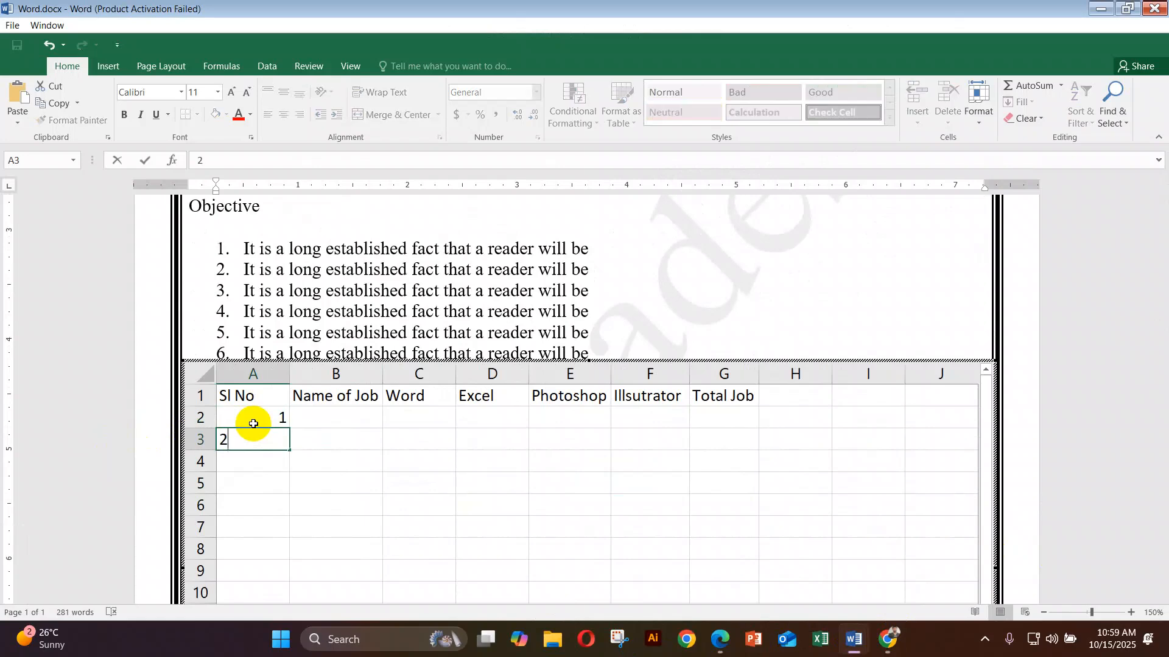
{"action": "left_click", "coordinate": [496, 439]}
Step: Try extending the serial numbers from A2:A3 down through A8, and undo the fill
{"action": "left_click_drag", "start_coordinate": [266, 420], "coordinate": [268, 439]}
{"action": "left_click", "coordinate": [447, 468]}
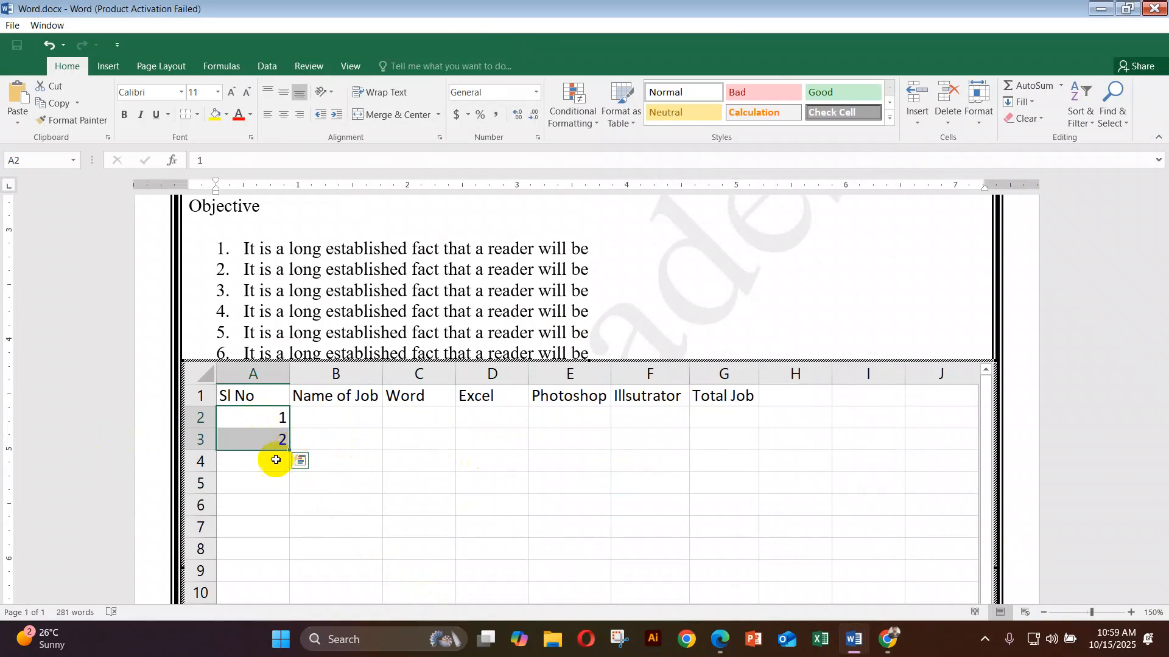
{"action": "left_click_drag", "start_coordinate": [291, 453], "coordinate": [286, 553]}
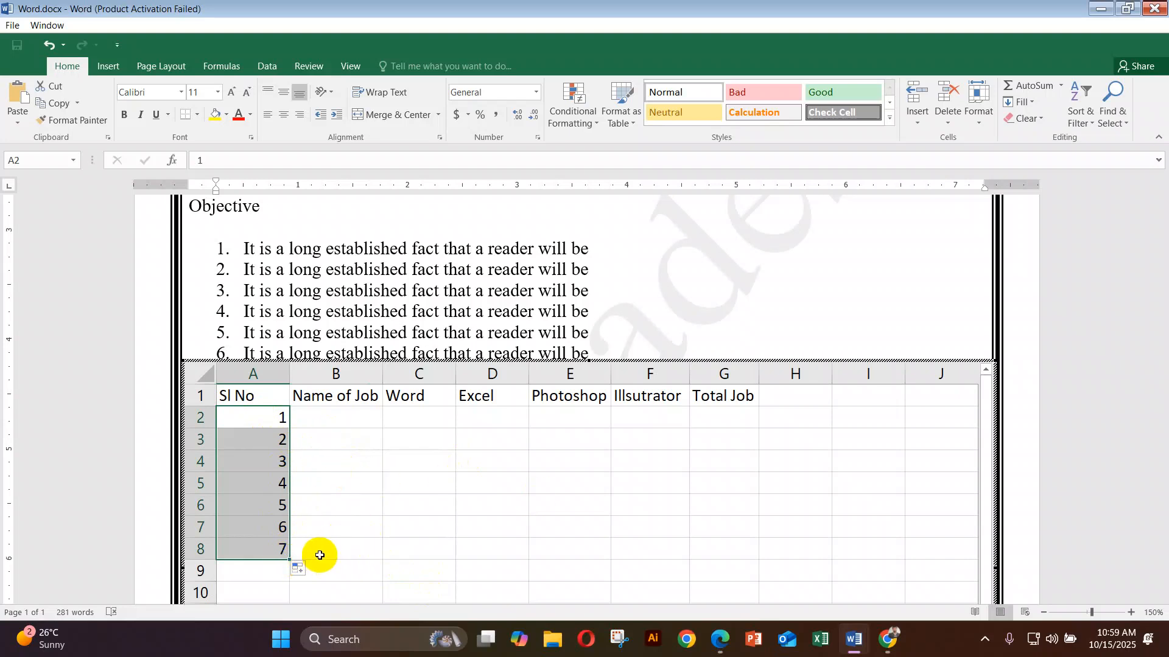
{"action": "key", "text": "ctrl+z"}
{"action": "left_click", "coordinate": [477, 482]}
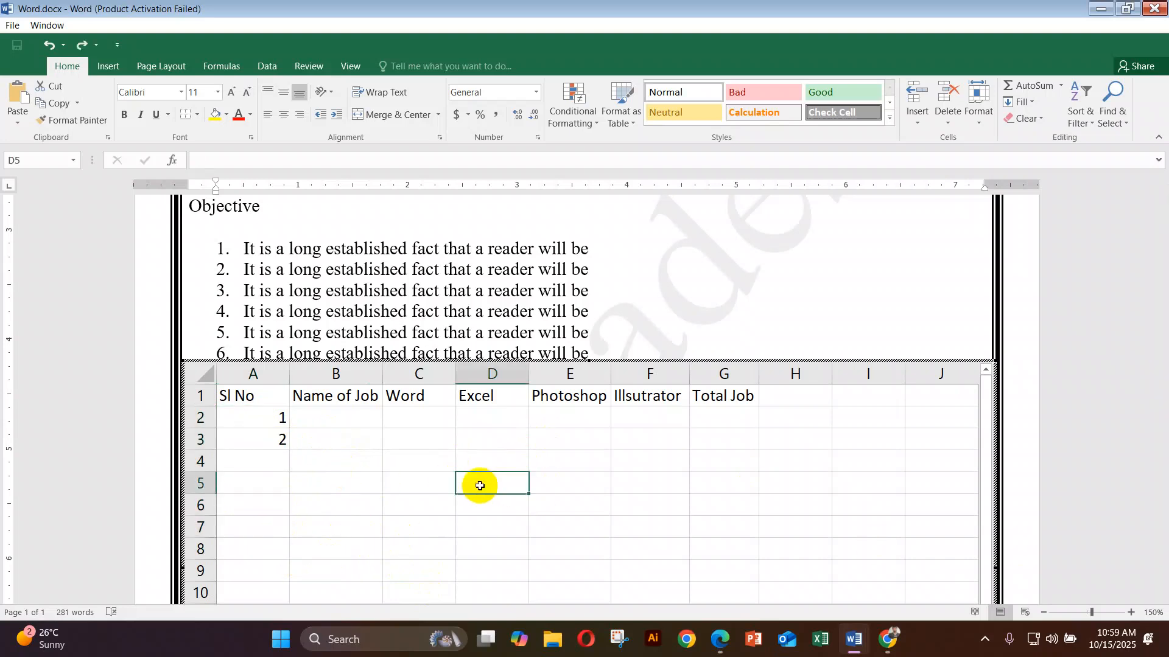
Step: Fill the serial number series from A2:A3 down to 7 in cell A8
{"action": "left_click_drag", "start_coordinate": [262, 417], "coordinate": [277, 444]}
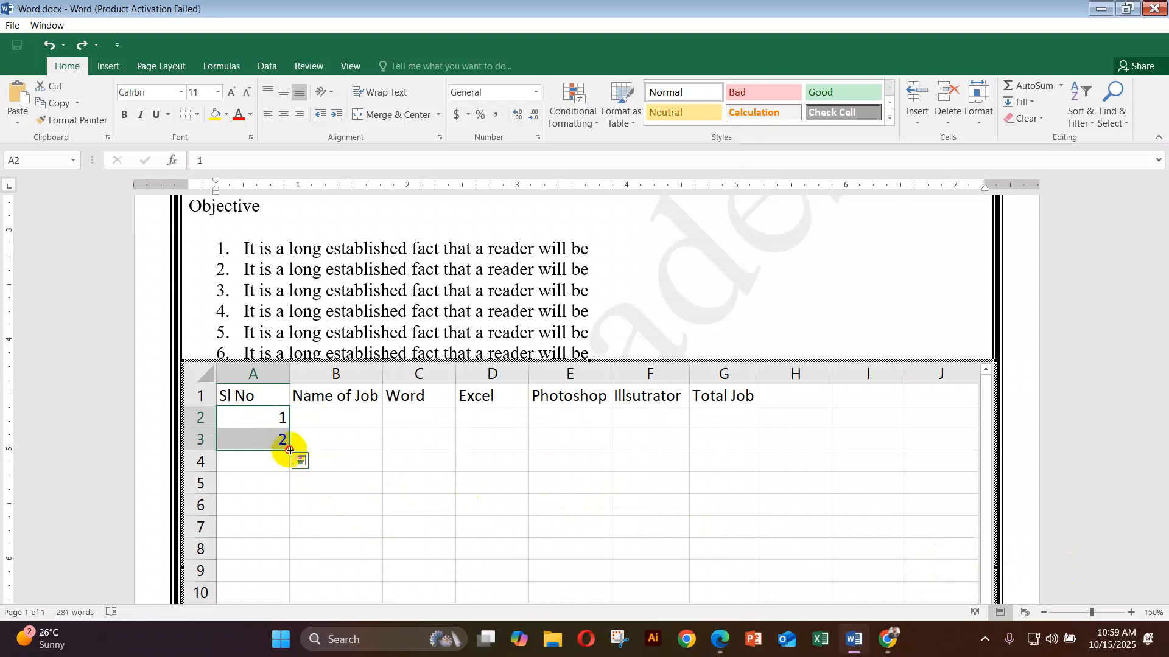
{"action": "left_click_drag", "start_coordinate": [289, 457], "coordinate": [296, 554]}
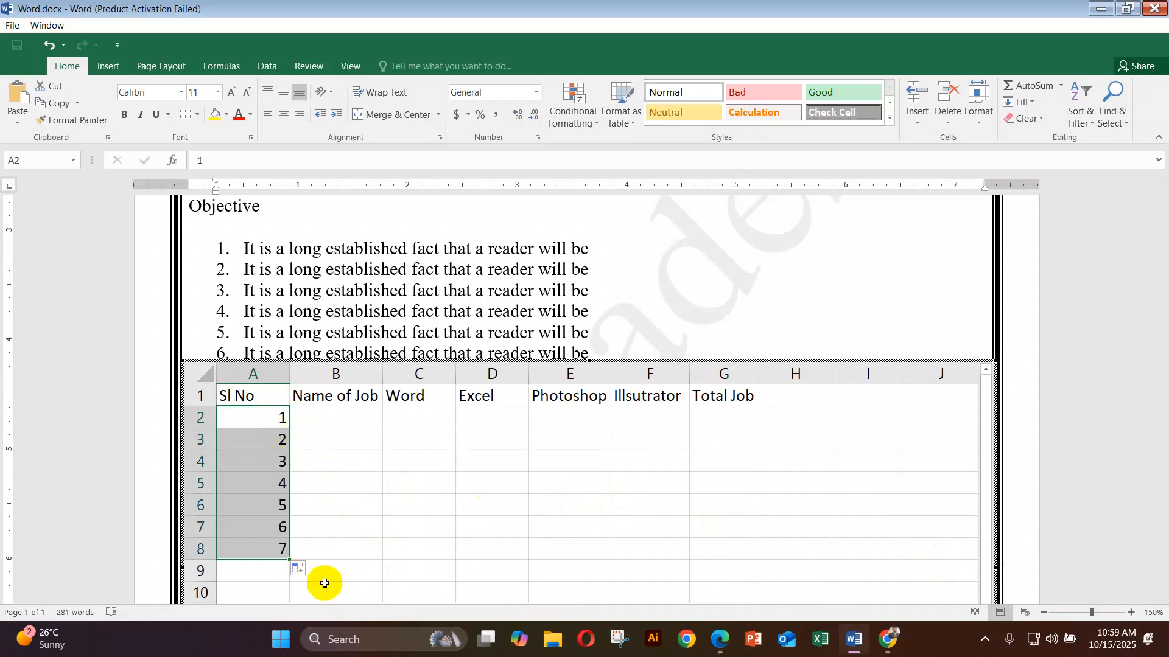
Step: Check the job names in Document3's table and enter "Cv", "Document" and "Invitation Card" in cells B2 to B4 of the embedded spreadsheet
{"action": "left_click", "coordinate": [323, 418]}
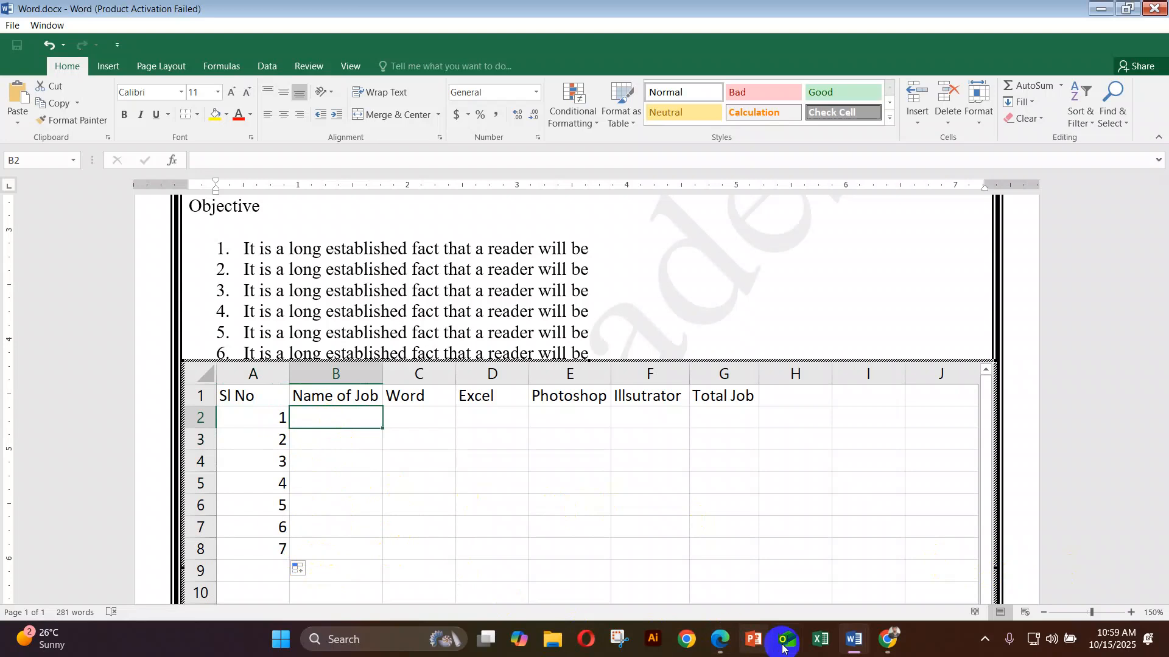
{"action": "left_click", "coordinate": [854, 639]}
{"action": "left_click", "coordinate": [774, 567]}
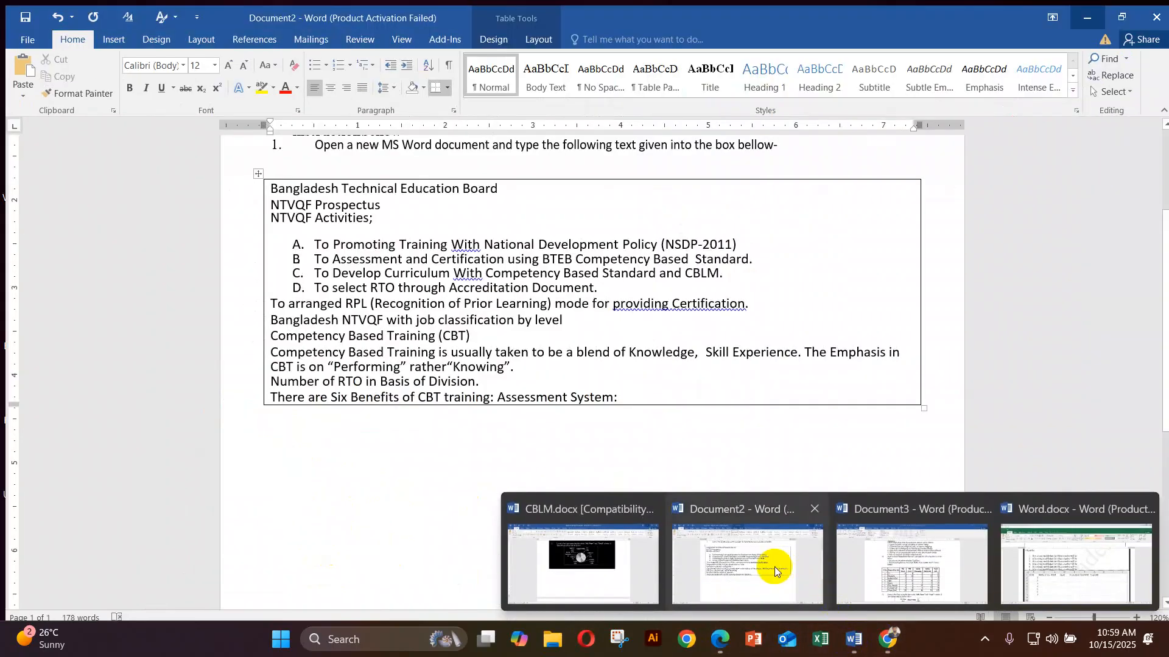
{"action": "left_click", "coordinate": [863, 564]}
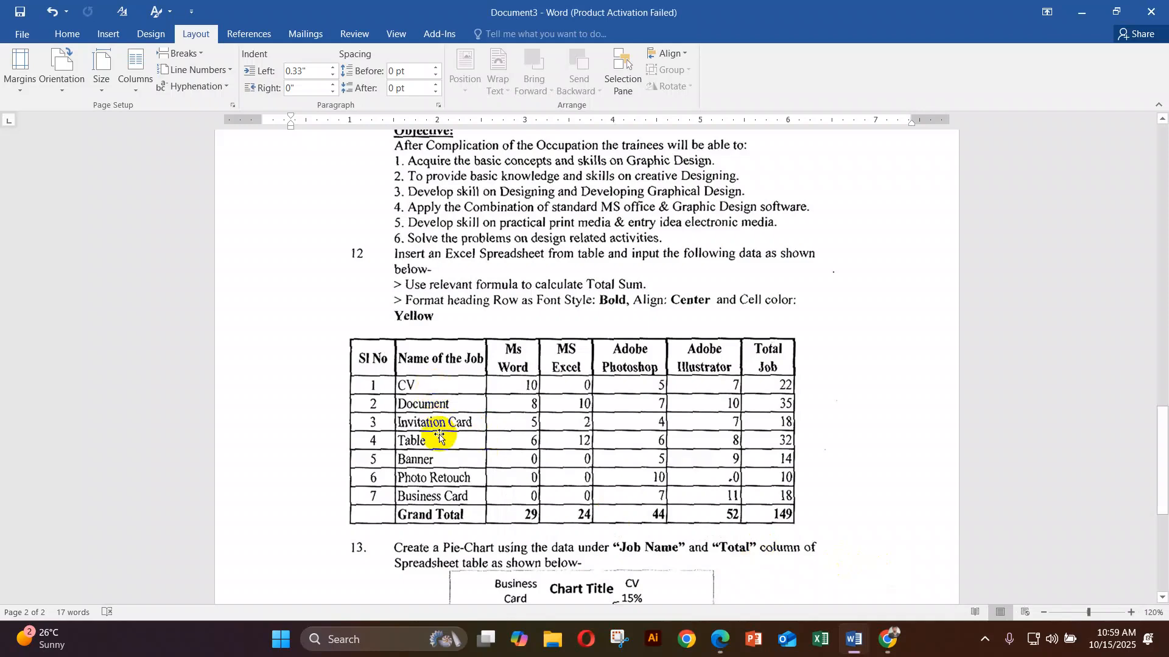
{"action": "left_click", "coordinate": [854, 639]}
{"action": "left_click", "coordinate": [1057, 563]}
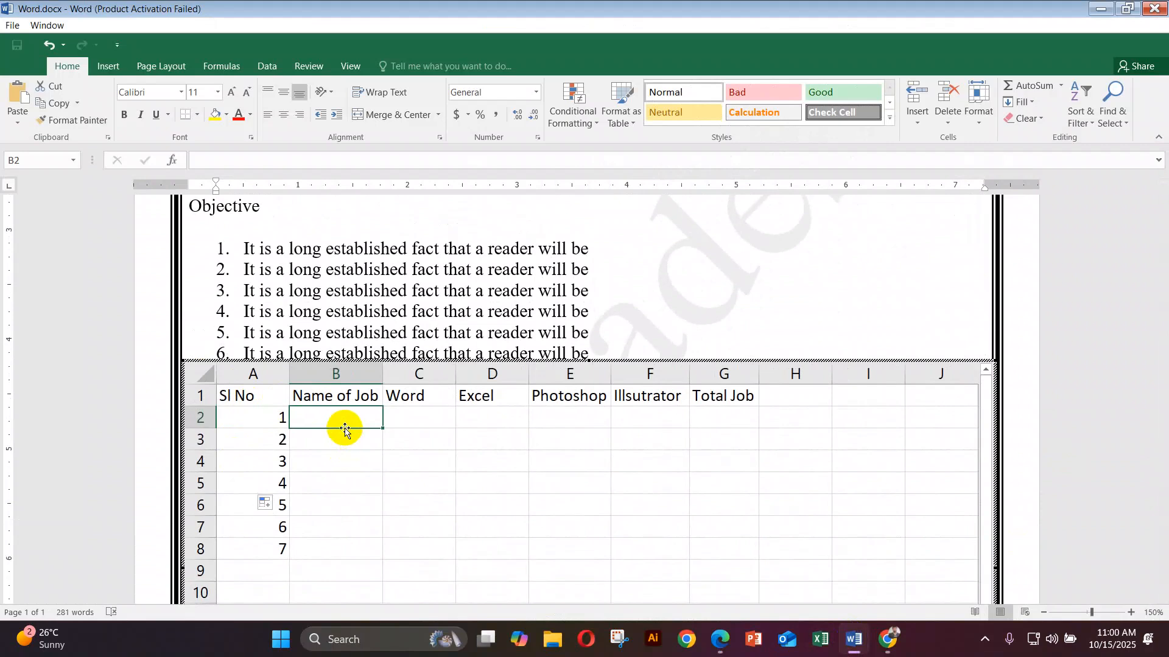
{"action": "type", "text": "Cv"}
{"action": "key", "text": "Return"}
{"action": "type", "text": "Document"}
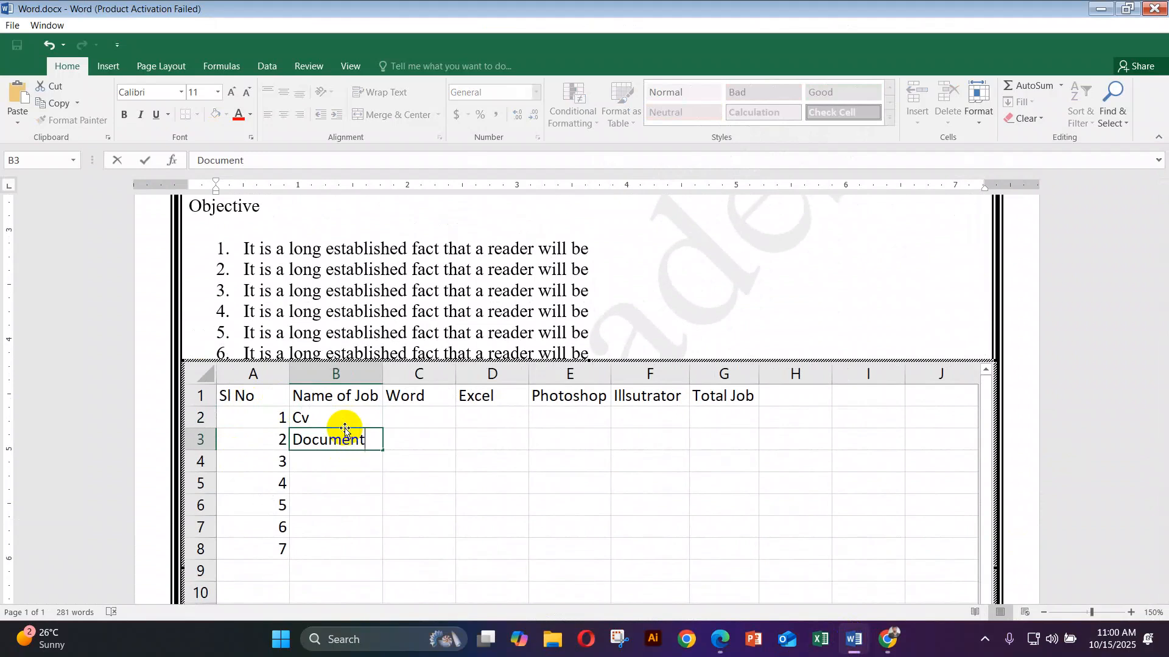
{"action": "key", "text": "Return"}
{"action": "type", "text": "Invitation Card"}
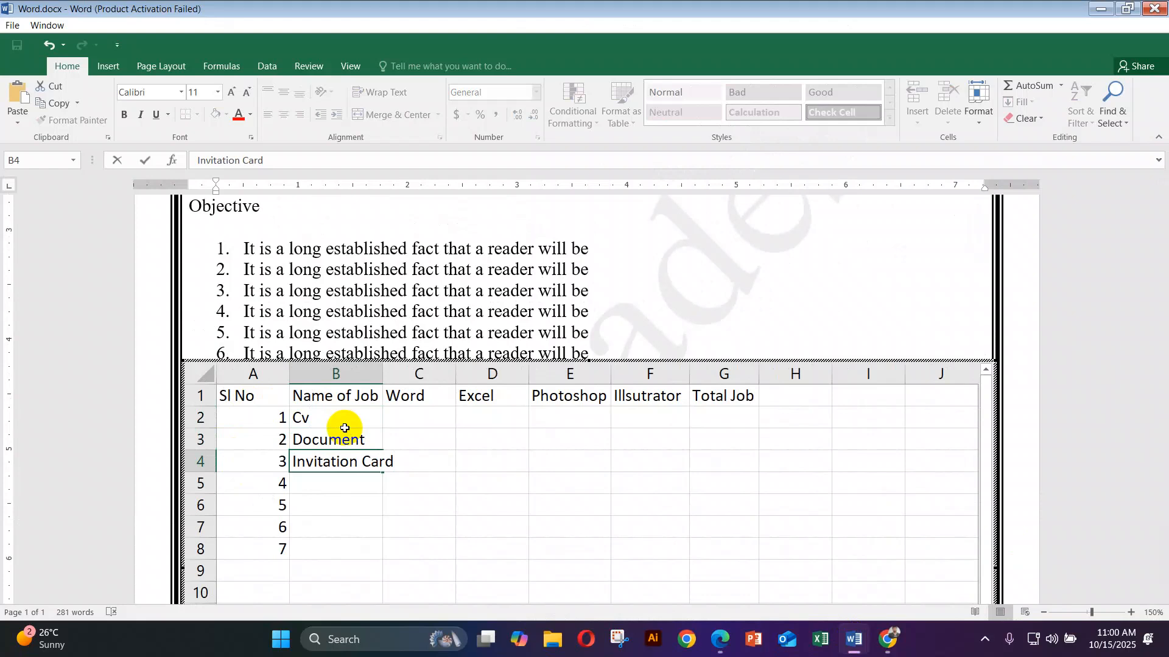
{"action": "key", "text": "Return"}
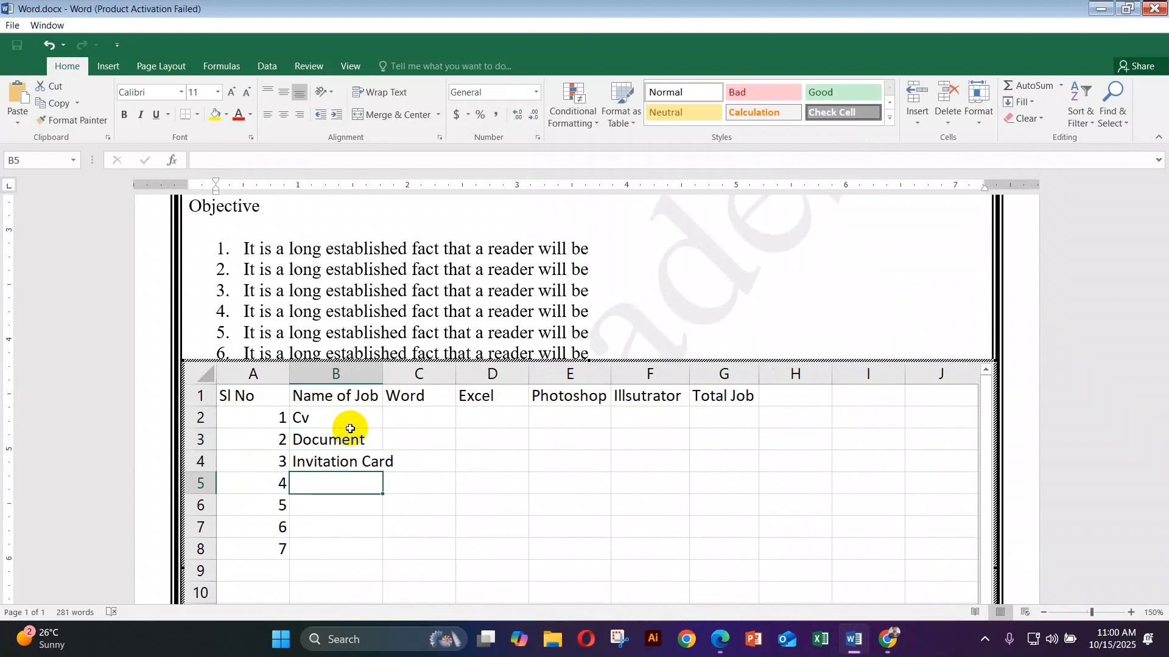
Step: Check the next job names in Document3's table and enter "Table" and "Banner" in cells B5 and B6 of the embedded spreadsheet
{"action": "mouse_move", "coordinate": [854, 639]}
{"action": "left_click", "coordinate": [879, 576]}
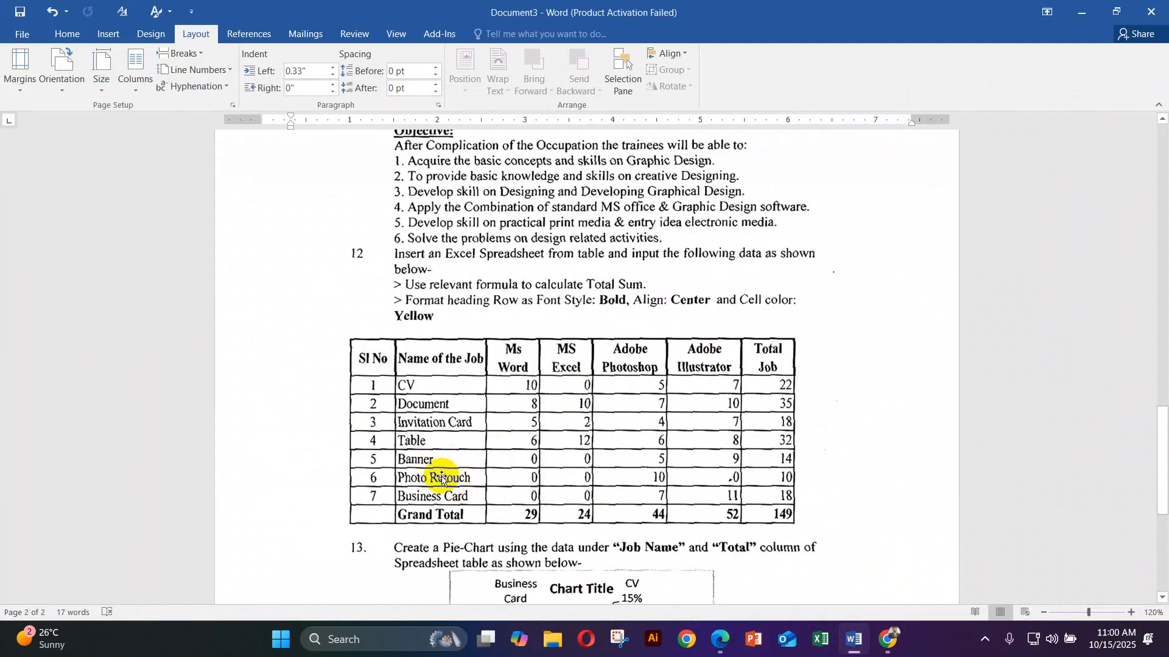
{"action": "mouse_move", "coordinate": [854, 641]}
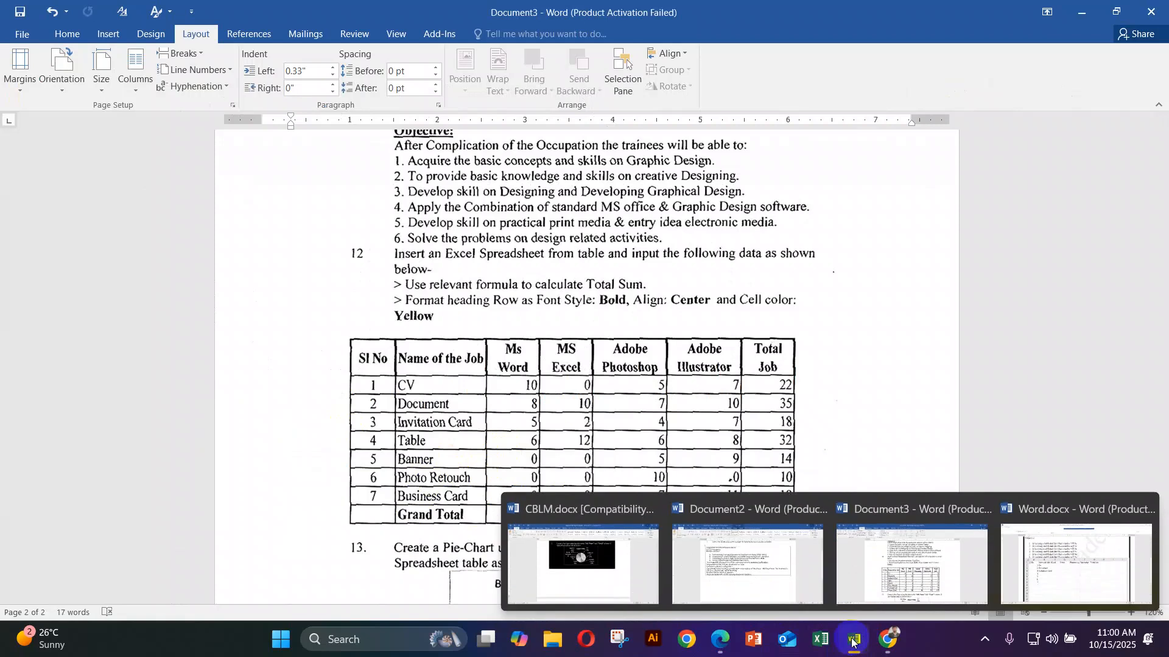
{"action": "left_click", "coordinate": [1080, 573]}
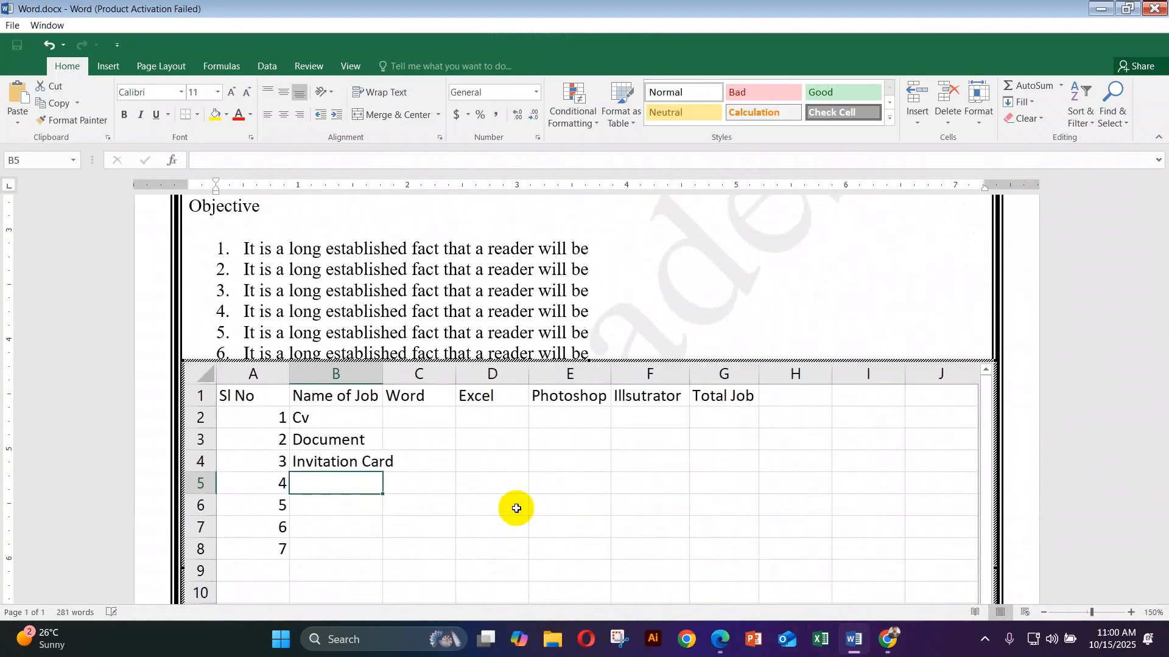
{"action": "type", "text": "Table"}
{"action": "key", "text": "Return"}
{"action": "type", "text": "Bann"}
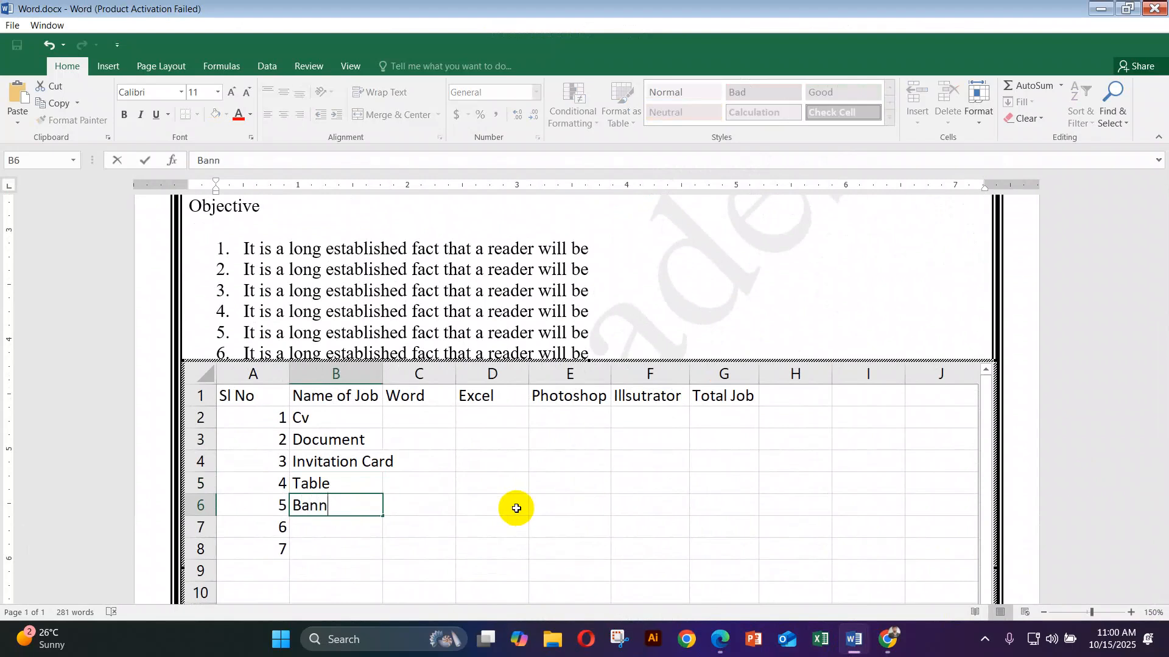
{"action": "type", "text": "er"}
{"action": "key", "text": "Return"}
Step: Enter "Photo Retouch" and "Business Card" in cells B7 and B8, and autofit the width of column B
{"action": "type", "text": "Photo Retouch"}
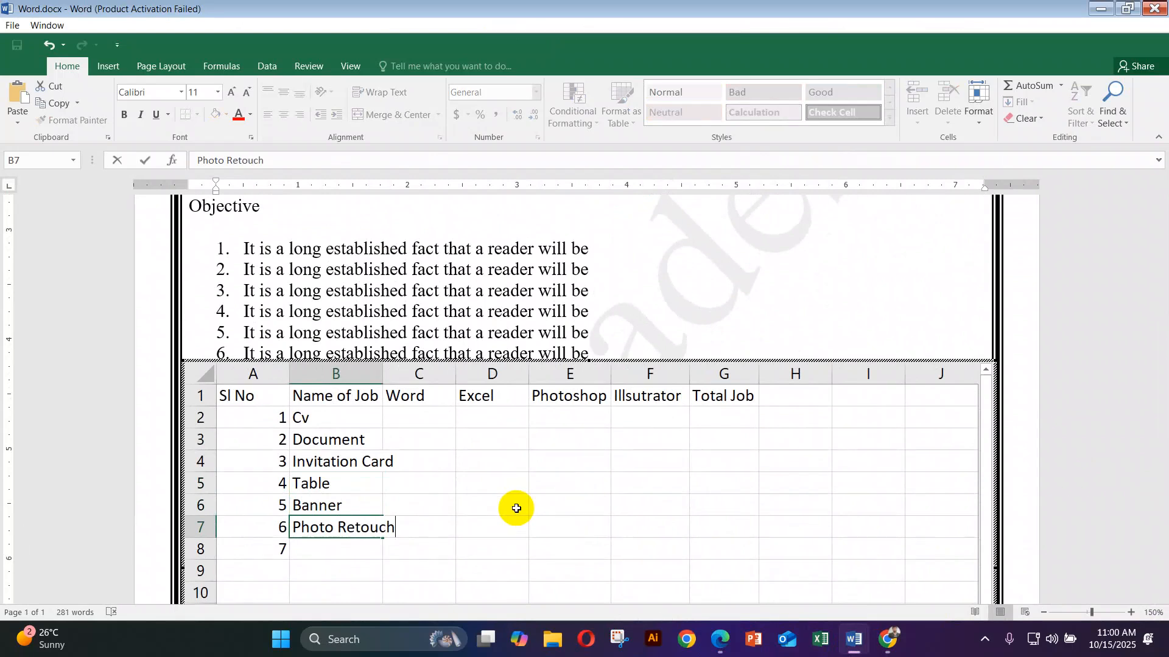
{"action": "key", "text": "Return"}
{"action": "type", "text": "Business"}
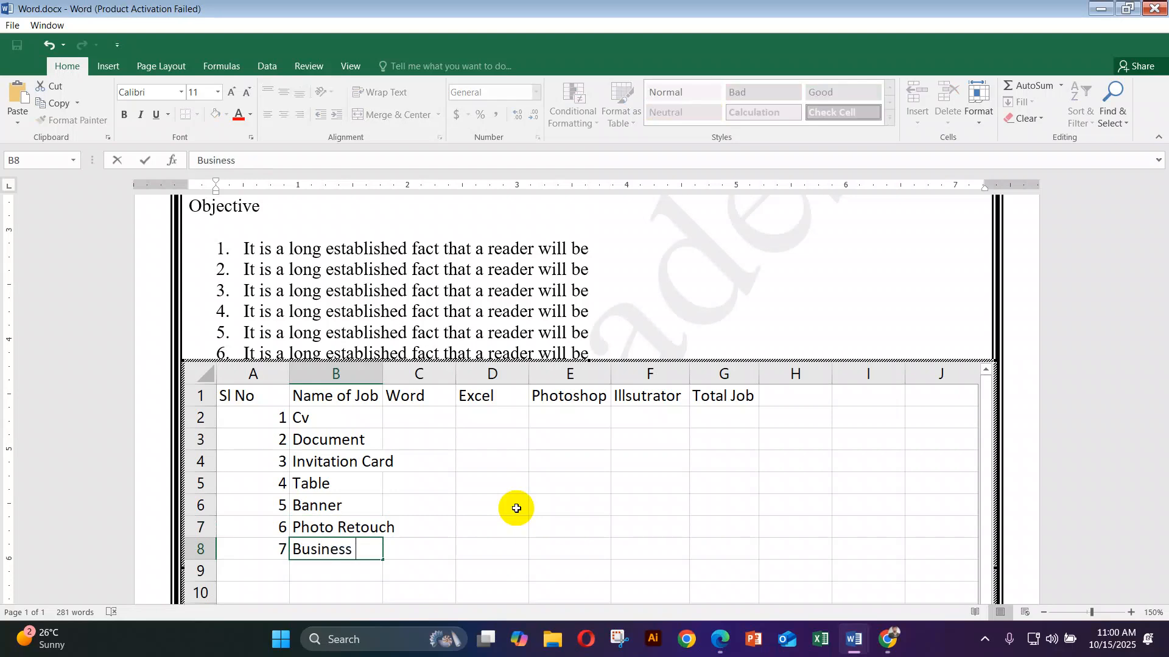
{"action": "type", "text": " Card"}
{"action": "left_click", "coordinate": [569, 527]}
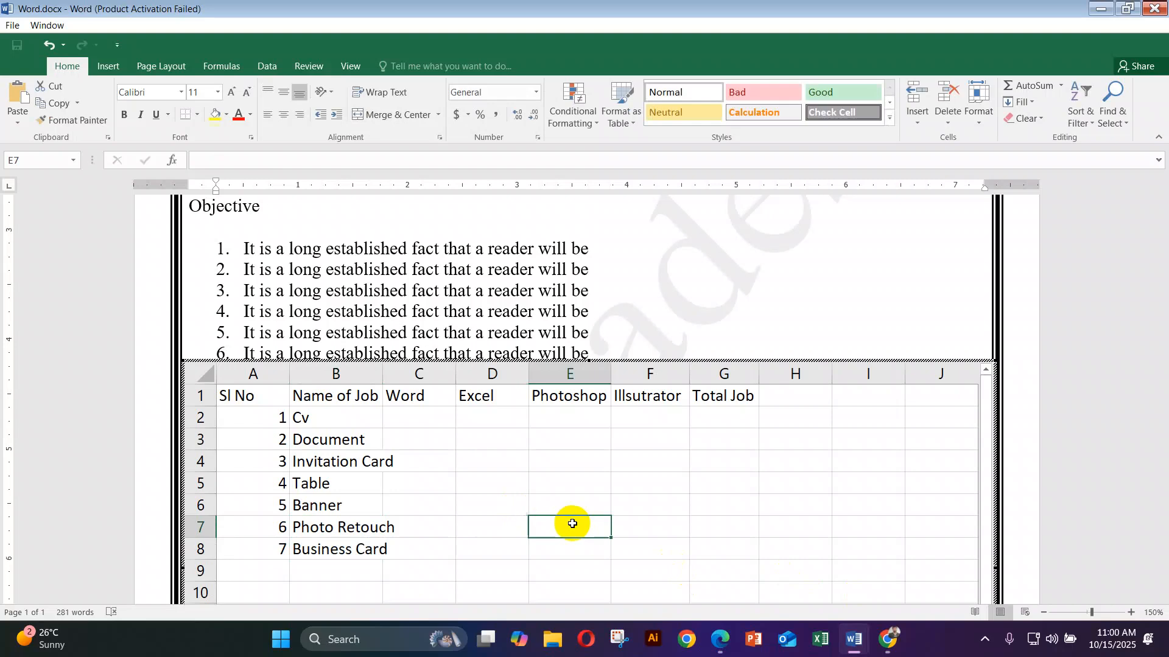
{"action": "double_click", "coordinate": [380, 372]}
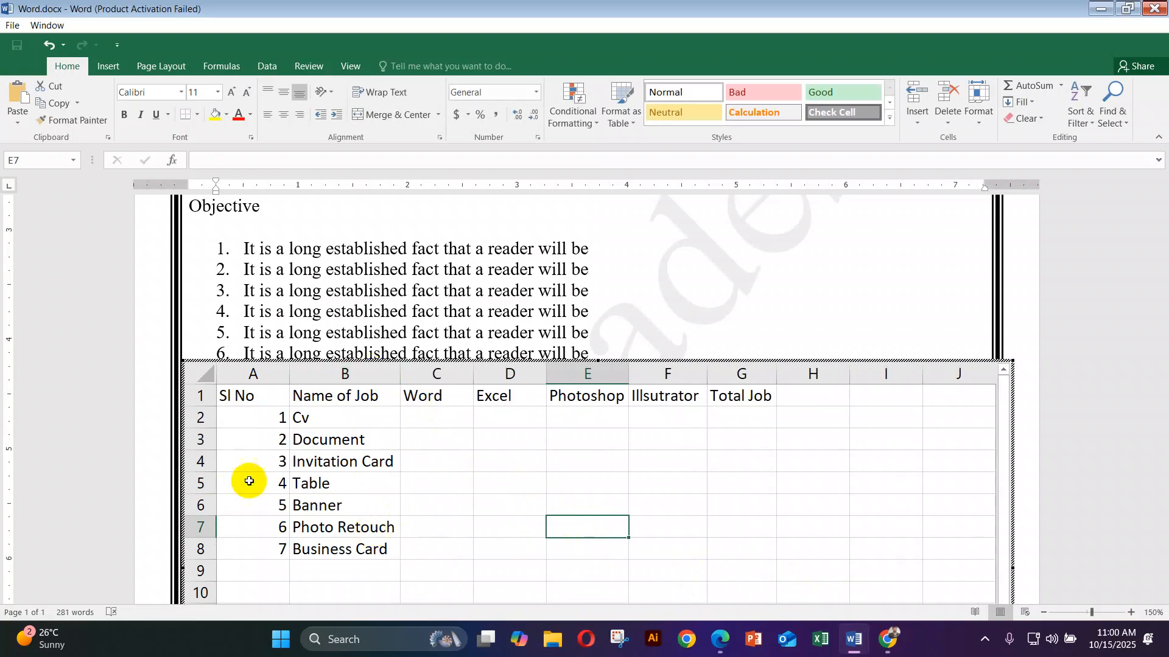
Step: Check the Ms Word column in Document3's table and enter 10, 8, 5 and 6 in cells C2 to C5
{"action": "mouse_move", "coordinate": [856, 639]}
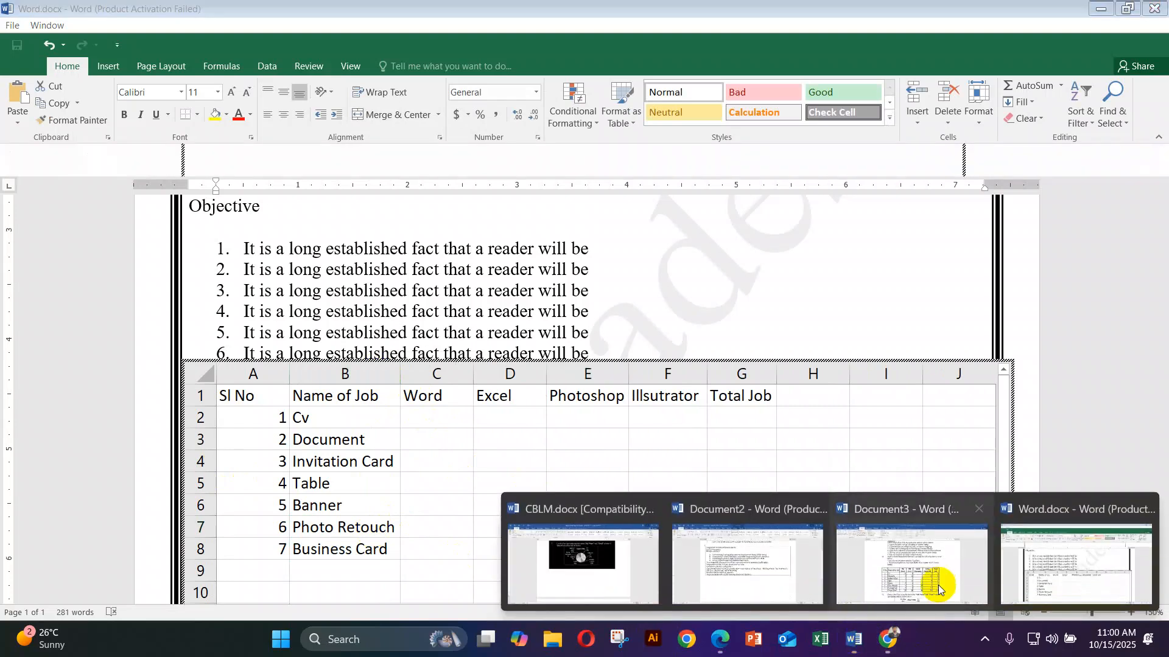
{"action": "left_click", "coordinate": [941, 575]}
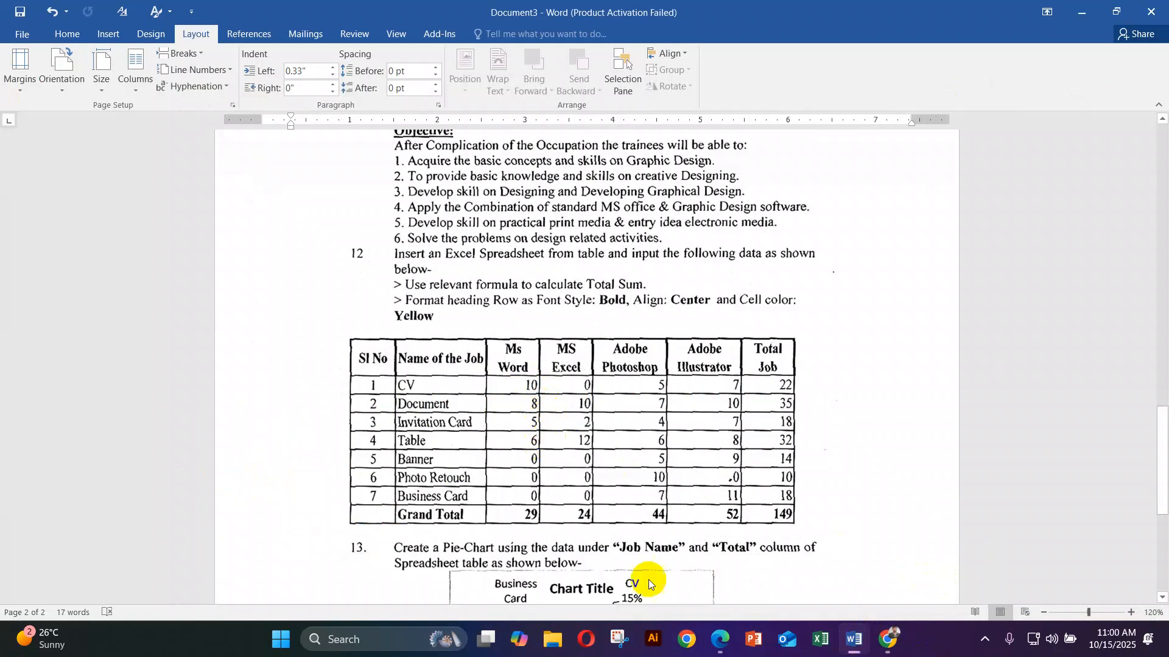
{"action": "mouse_move", "coordinate": [857, 637]}
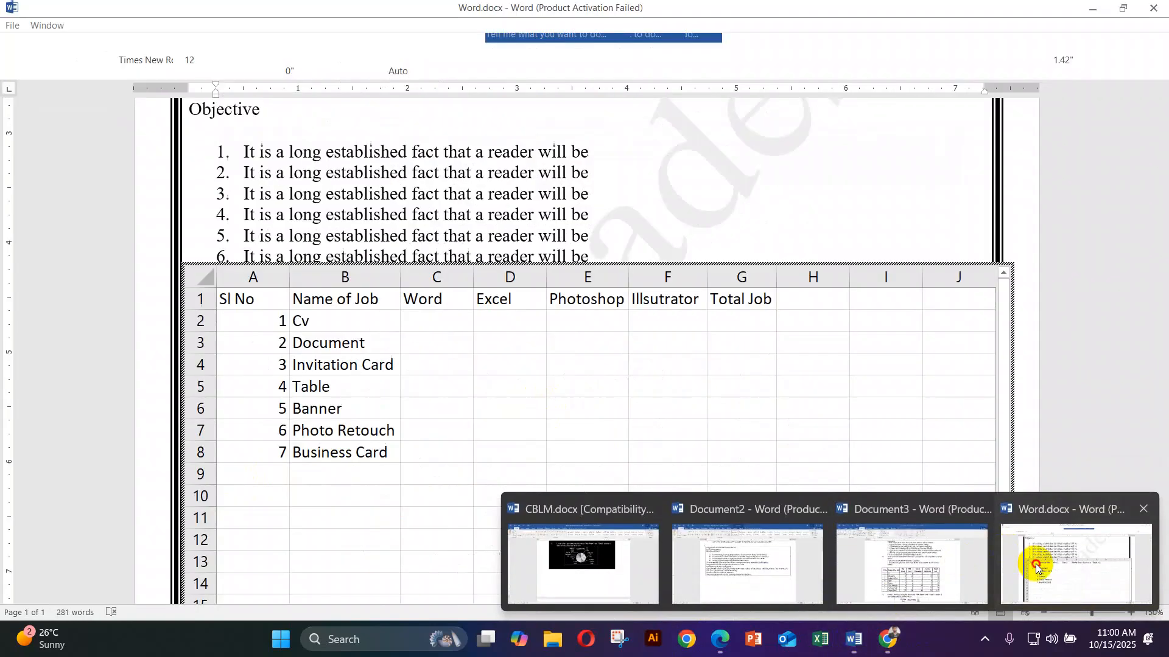
{"action": "left_click", "coordinate": [1071, 566]}
{"action": "left_click", "coordinate": [433, 418]}
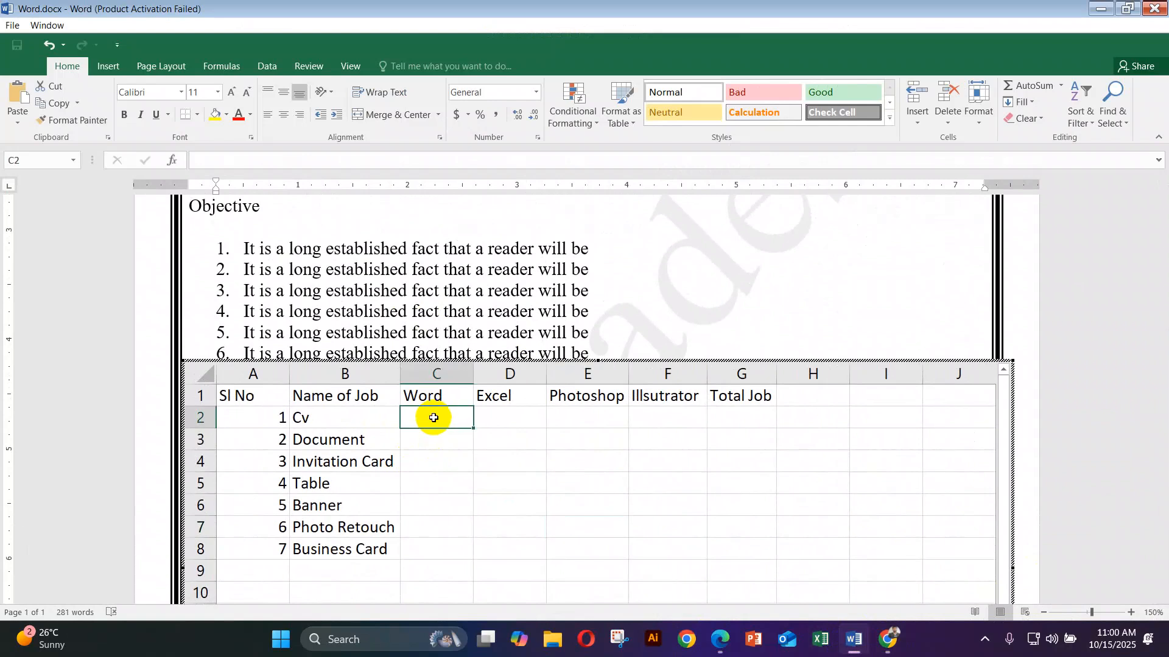
{"action": "type", "text": "10"}
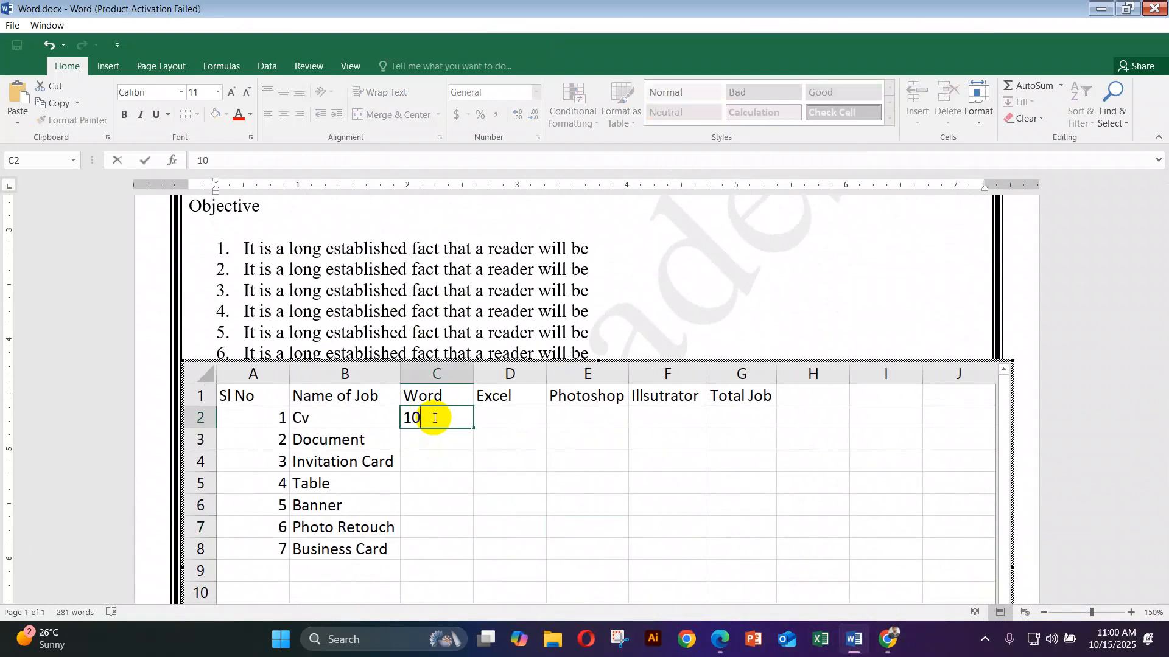
{"action": "key", "text": "Return"}
{"action": "type", "text": "8"}
{"action": "key", "text": "Return"}
{"action": "type", "text": "5"}
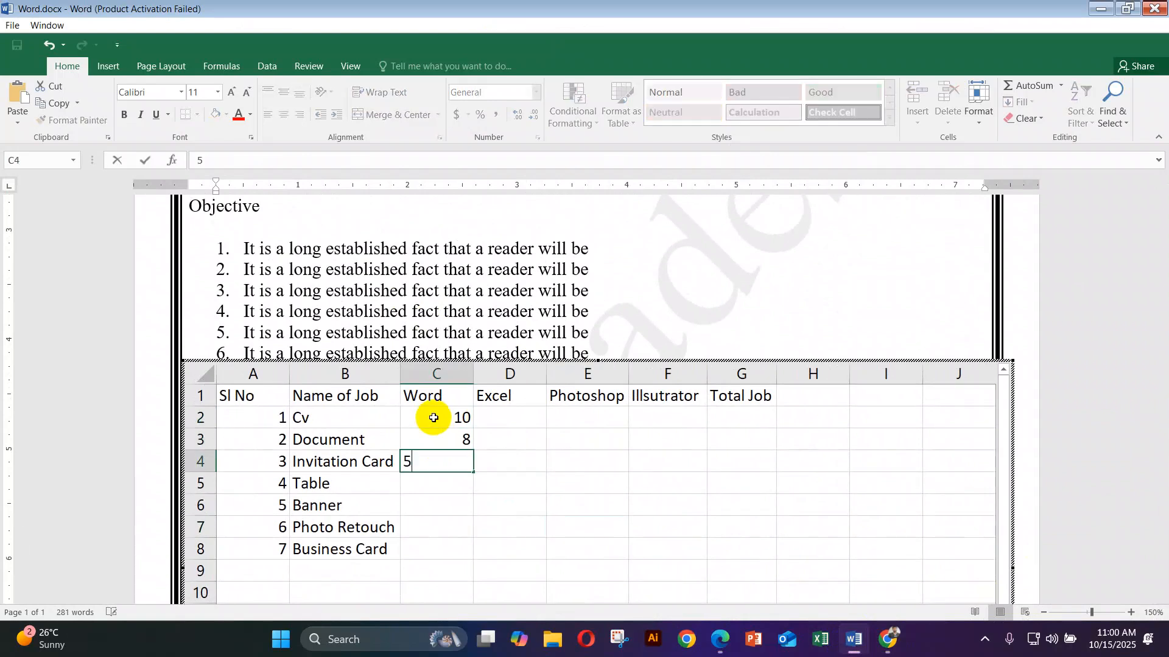
{"action": "key", "text": "Return"}
{"action": "type", "text": "6"}
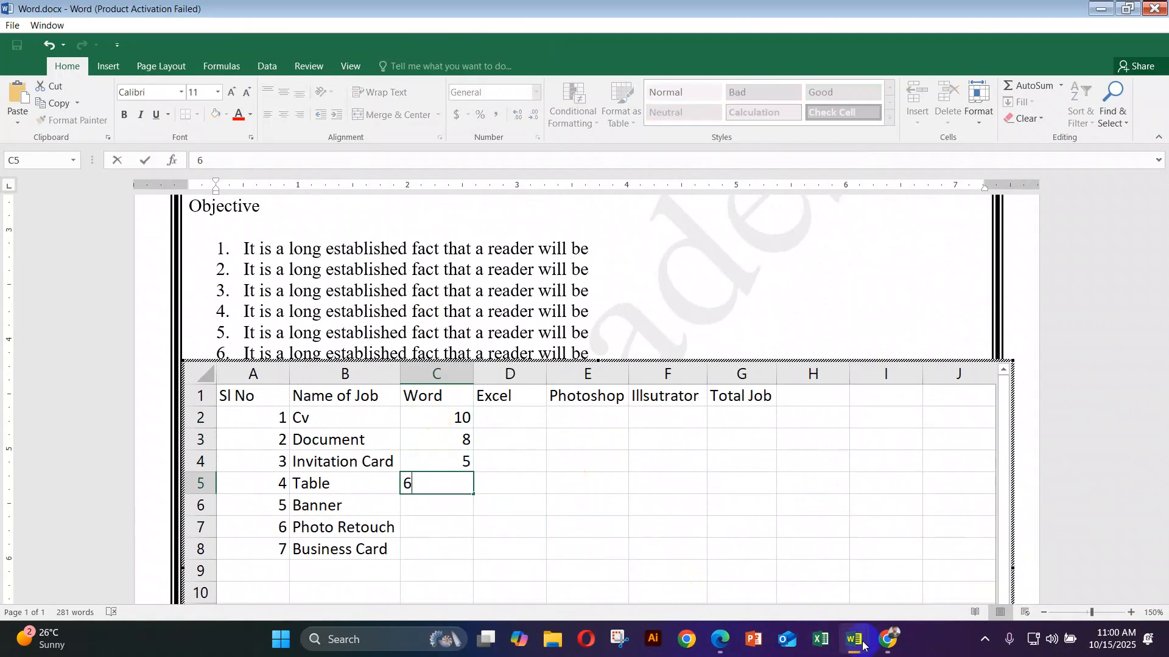
Step: Check the remaining Ms Word values in Document3, enter 0 in cell C6 and fill it down to C8
{"action": "mouse_move", "coordinate": [863, 645]}
{"action": "left_click", "coordinate": [845, 560]}
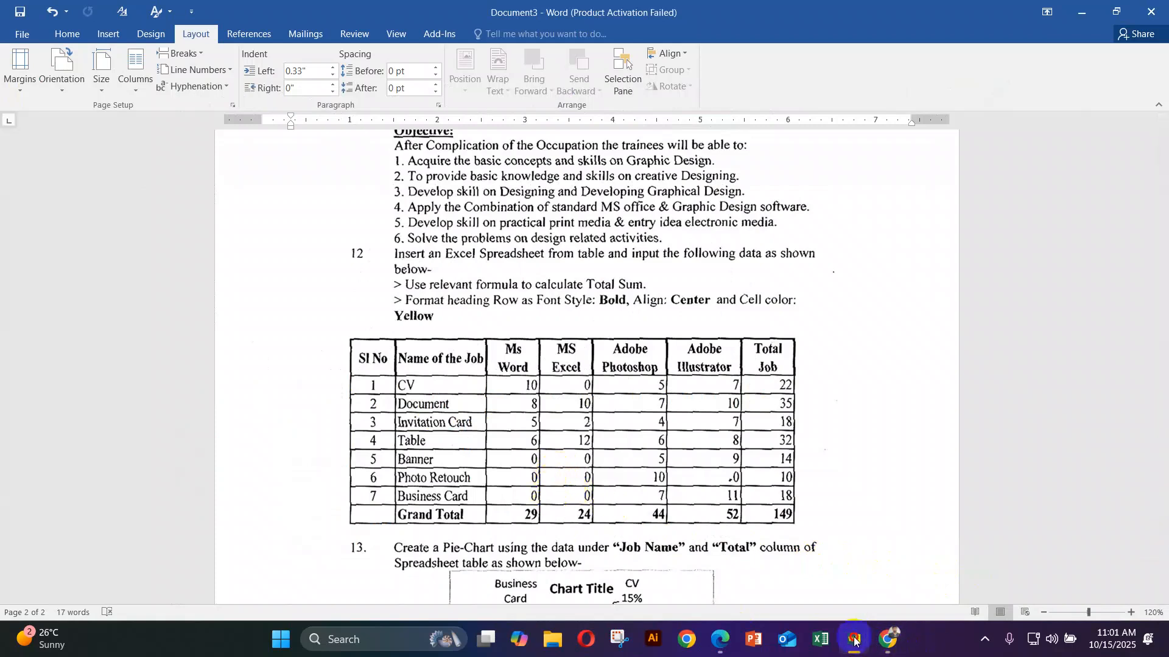
{"action": "mouse_move", "coordinate": [854, 641]}
{"action": "left_click", "coordinate": [1025, 579]}
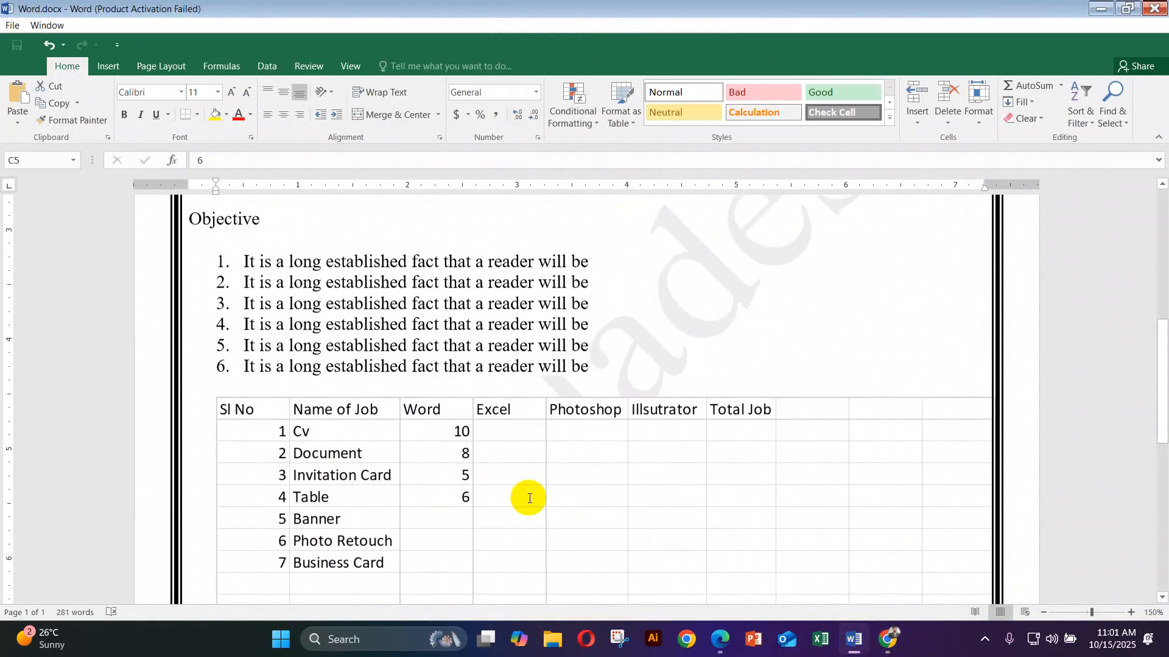
{"action": "left_click", "coordinate": [457, 509]}
{"action": "type", "text": "0"}
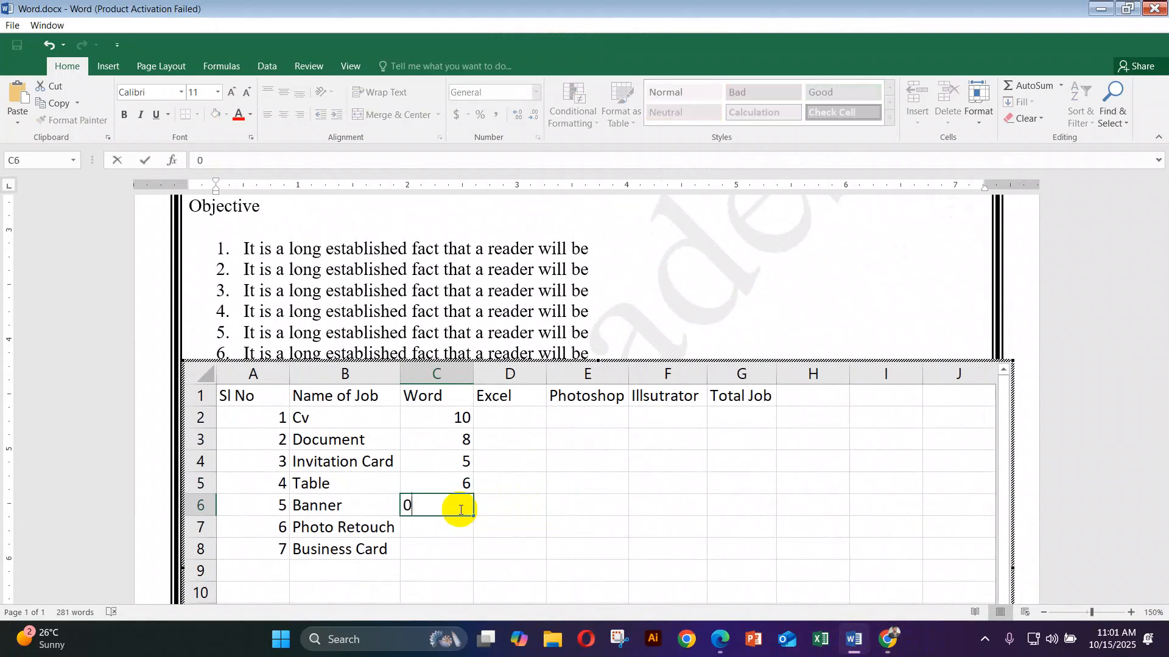
{"action": "left_click", "coordinate": [504, 563]}
{"action": "left_click", "coordinate": [461, 509]}
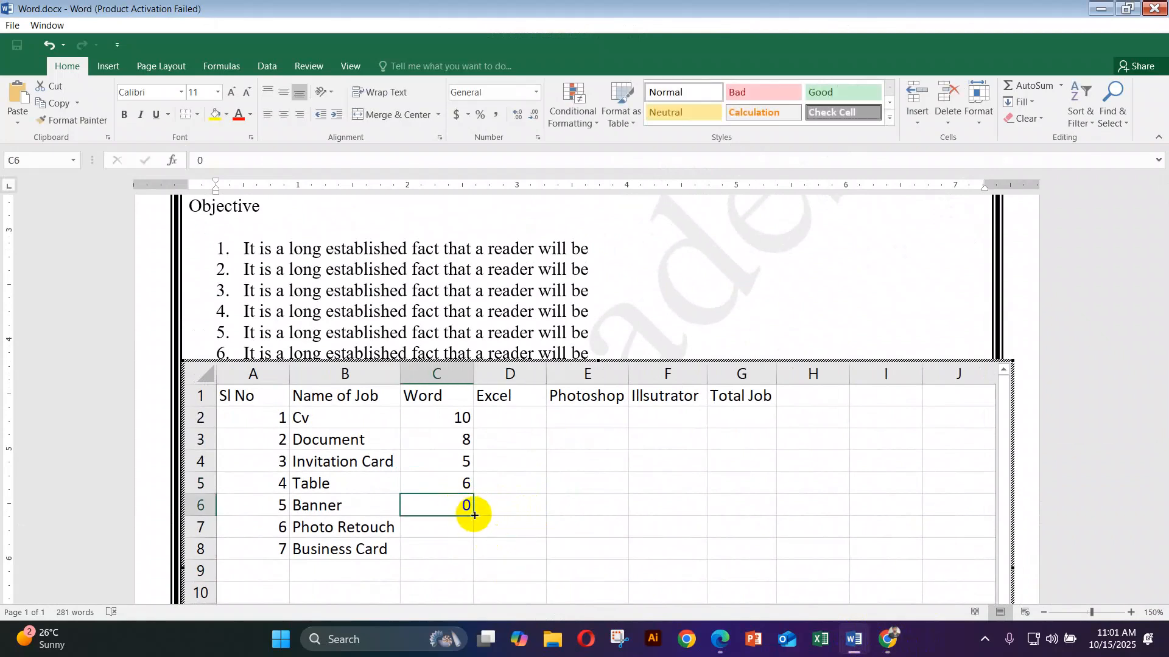
{"action": "left_click_drag", "start_coordinate": [473, 527], "coordinate": [470, 555]}
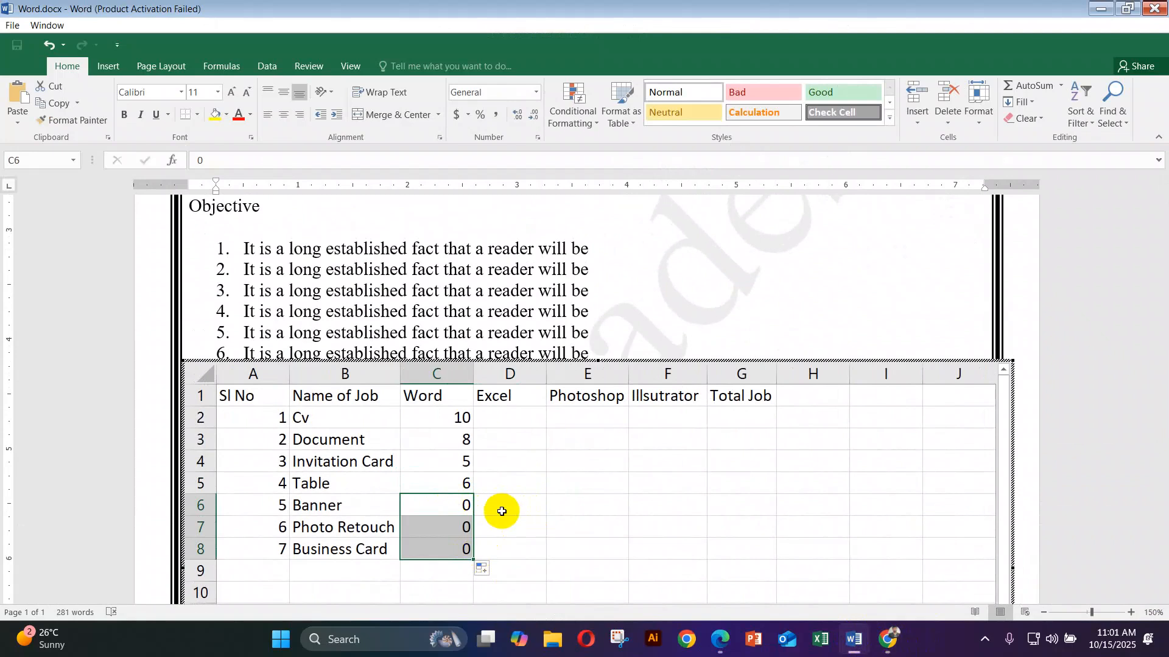
{"action": "left_click", "coordinate": [562, 528]}
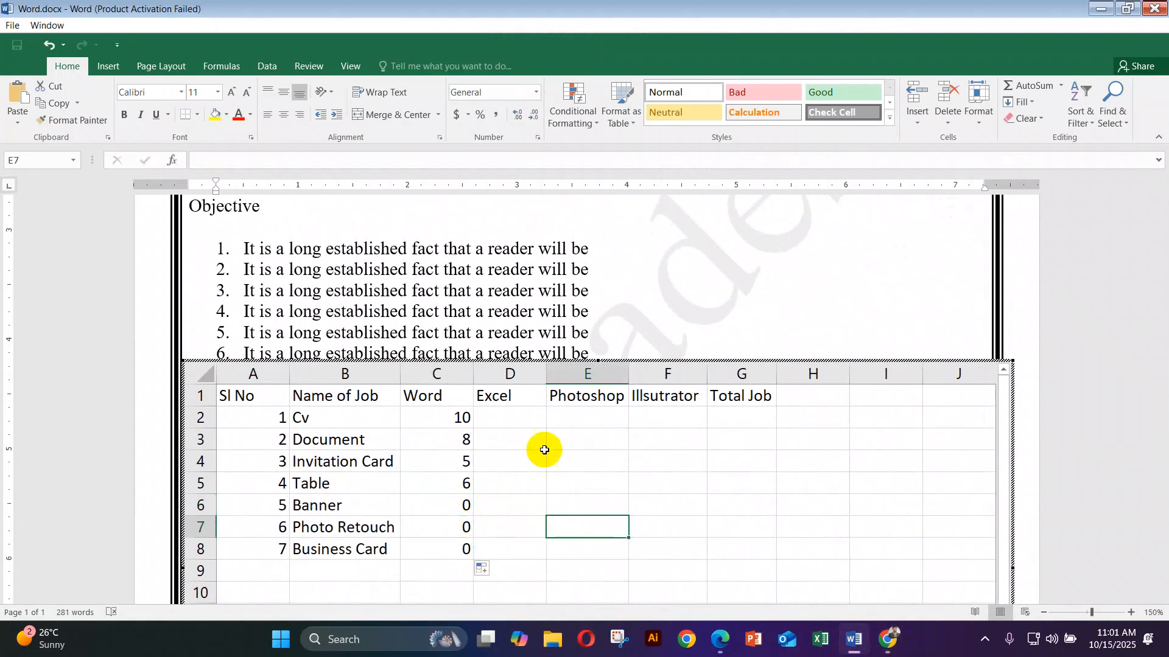
Step: Check the MS Excel column in Document3's table and enter 0, 10, 2 and 12 in cells D2 to D5
{"action": "left_click", "coordinate": [524, 417]}
{"action": "mouse_move", "coordinate": [856, 644]}
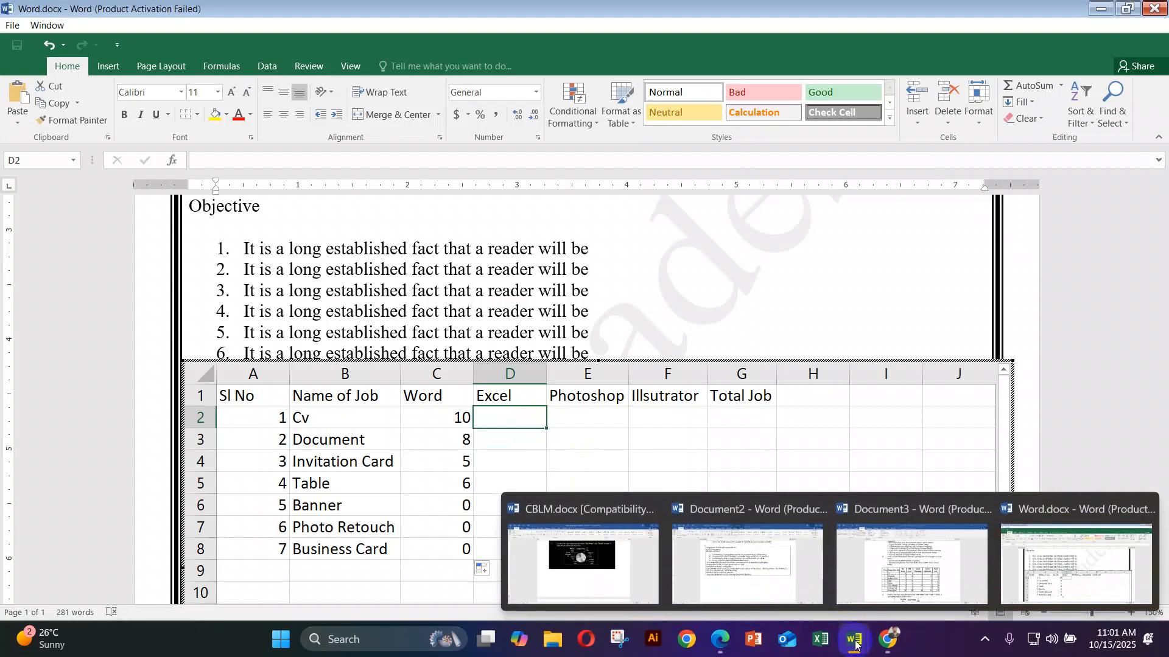
{"action": "left_click", "coordinate": [908, 579]}
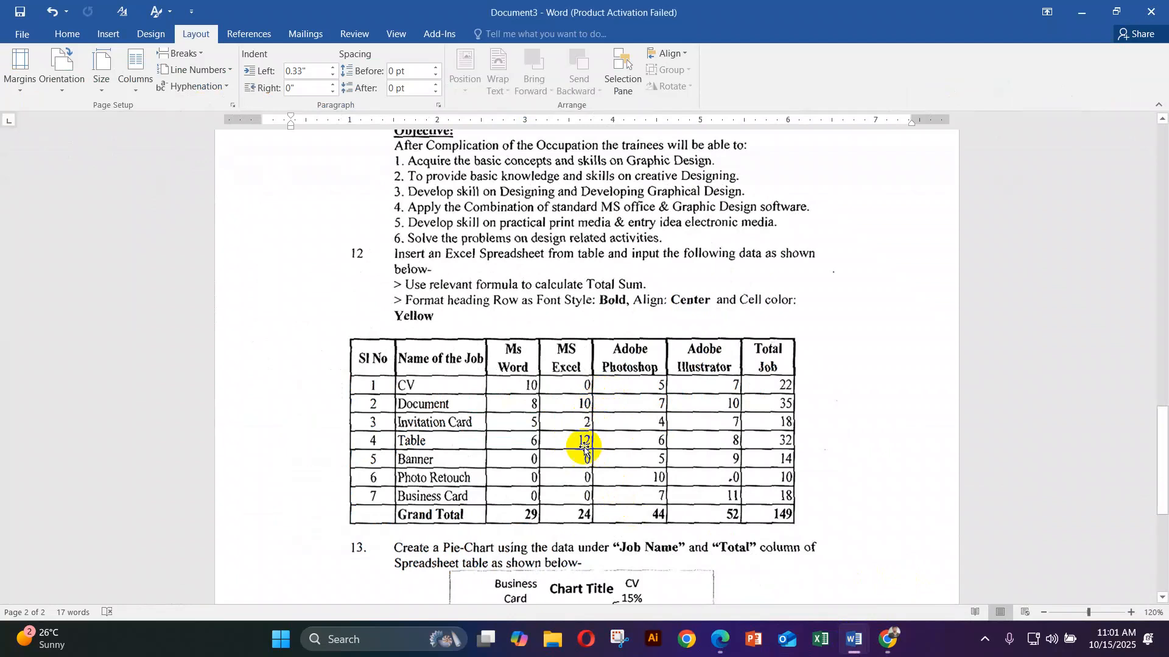
{"action": "left_click", "coordinate": [846, 644]}
{"action": "left_click", "coordinate": [1050, 562]}
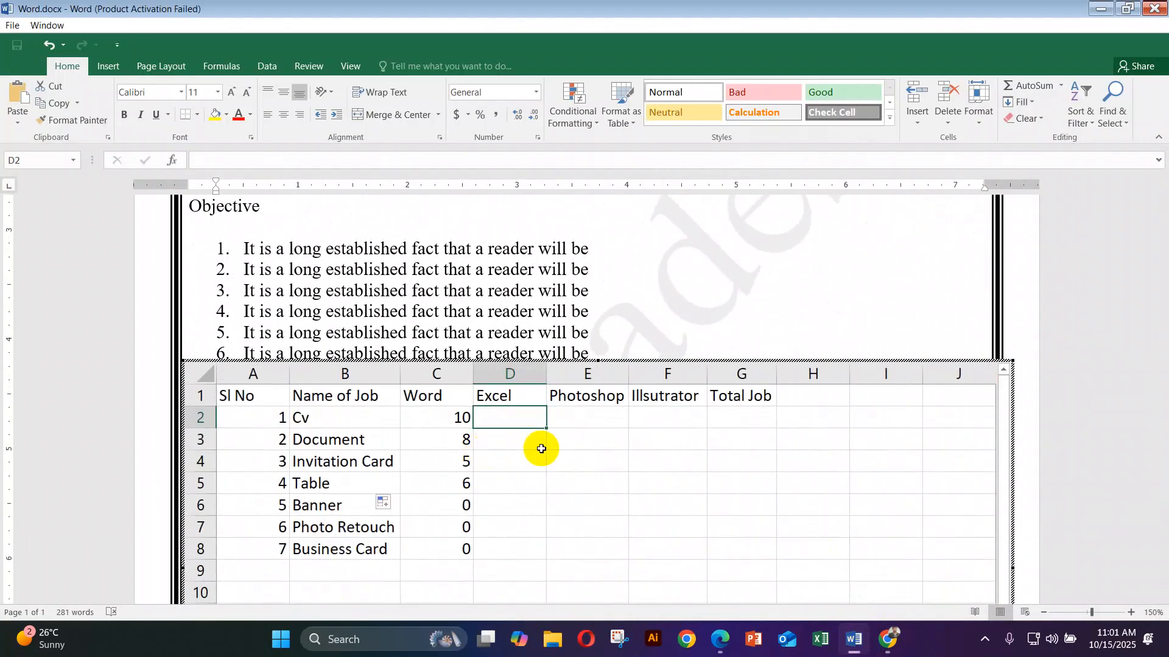
{"action": "type", "text": "0"}
{"action": "key", "text": "Return"}
{"action": "type", "text": "10"}
{"action": "key", "text": "Return"}
{"action": "type", "text": "2"}
{"action": "key", "text": "Return"}
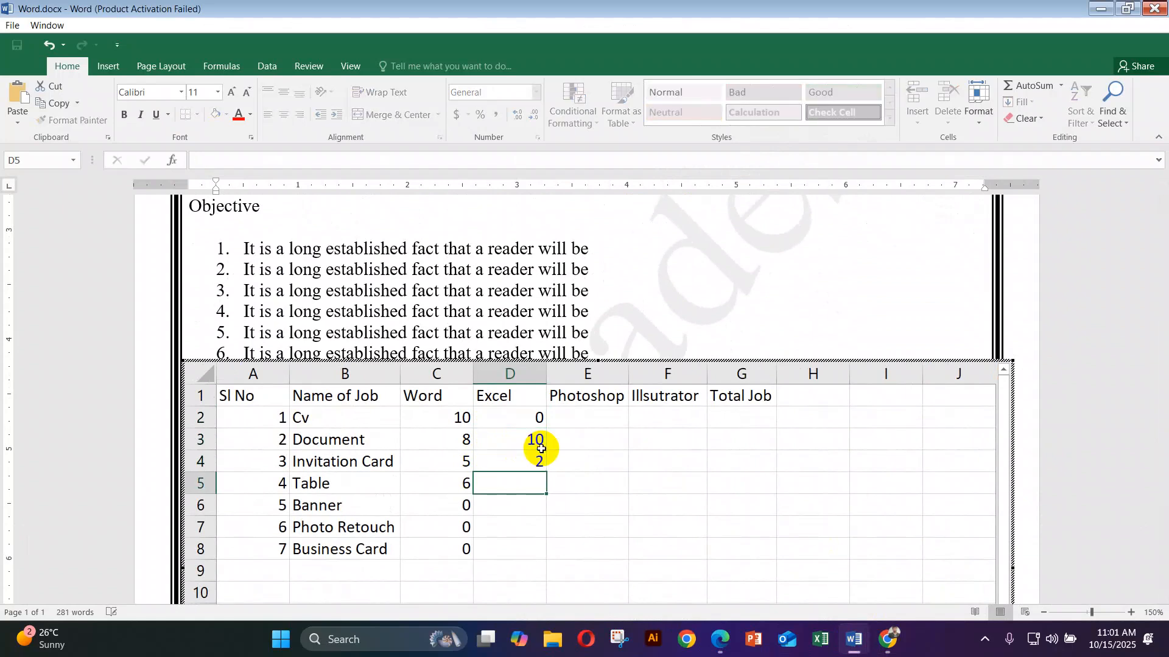
{"action": "type", "text": "12"}
Step: Check the remaining MS Excel values in Document3, enter 0 in cell D6 and fill it down to D8
{"action": "left_click", "coordinate": [853, 638]}
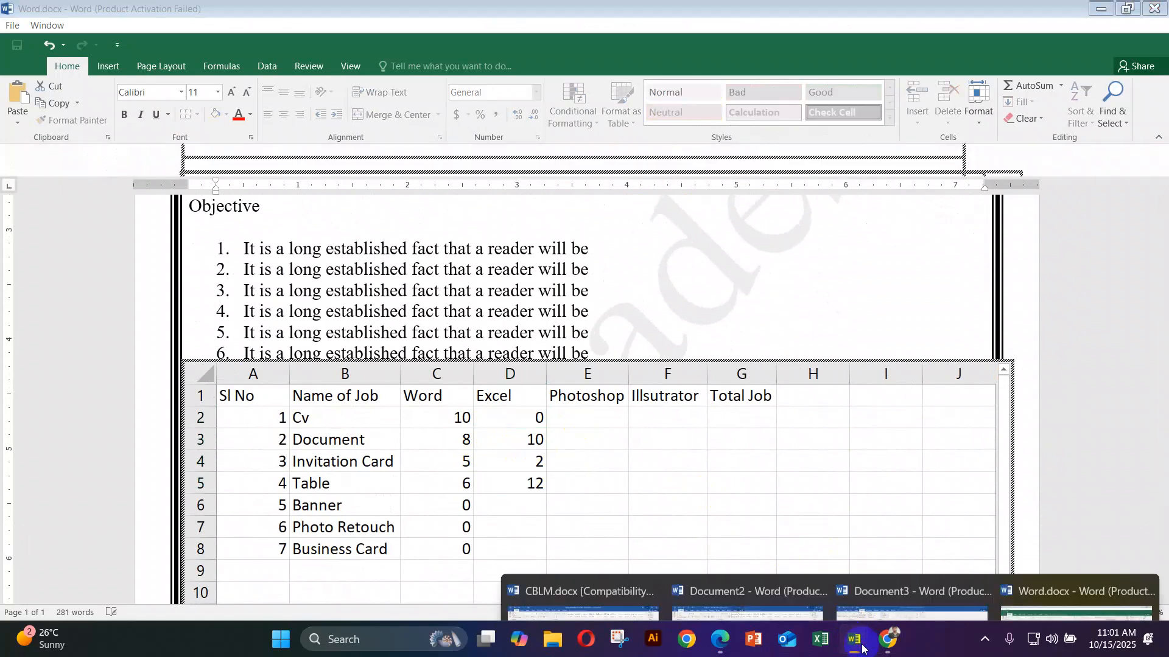
{"action": "left_click", "coordinate": [1051, 569]}
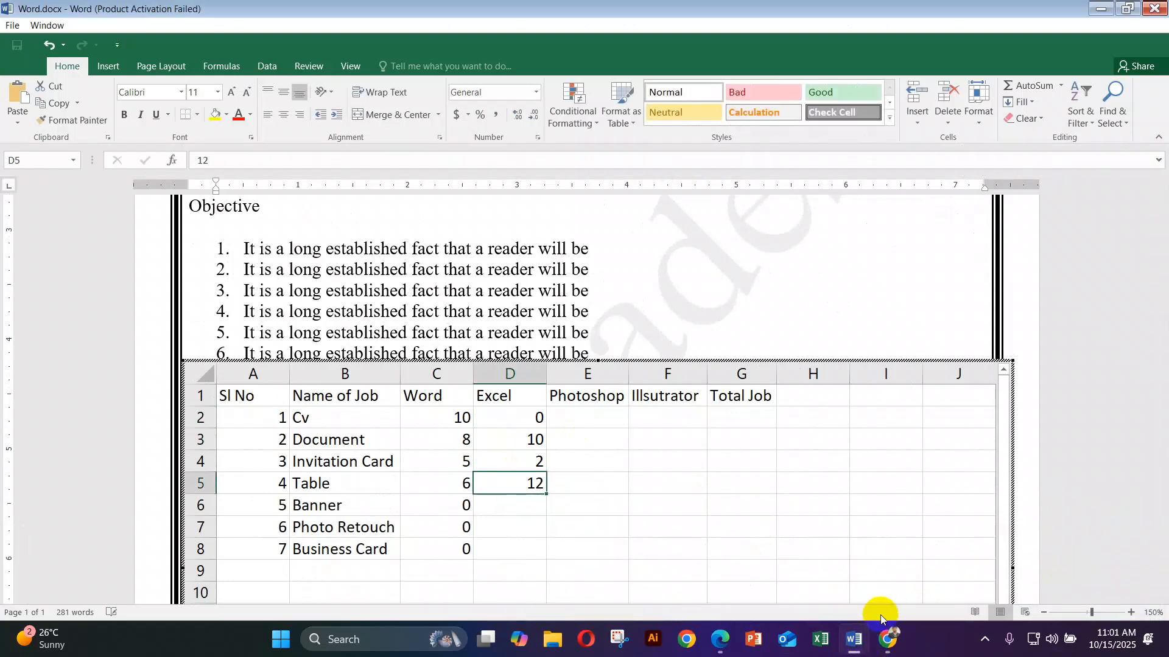
{"action": "left_click", "coordinate": [846, 639]}
{"action": "left_click", "coordinate": [922, 587]}
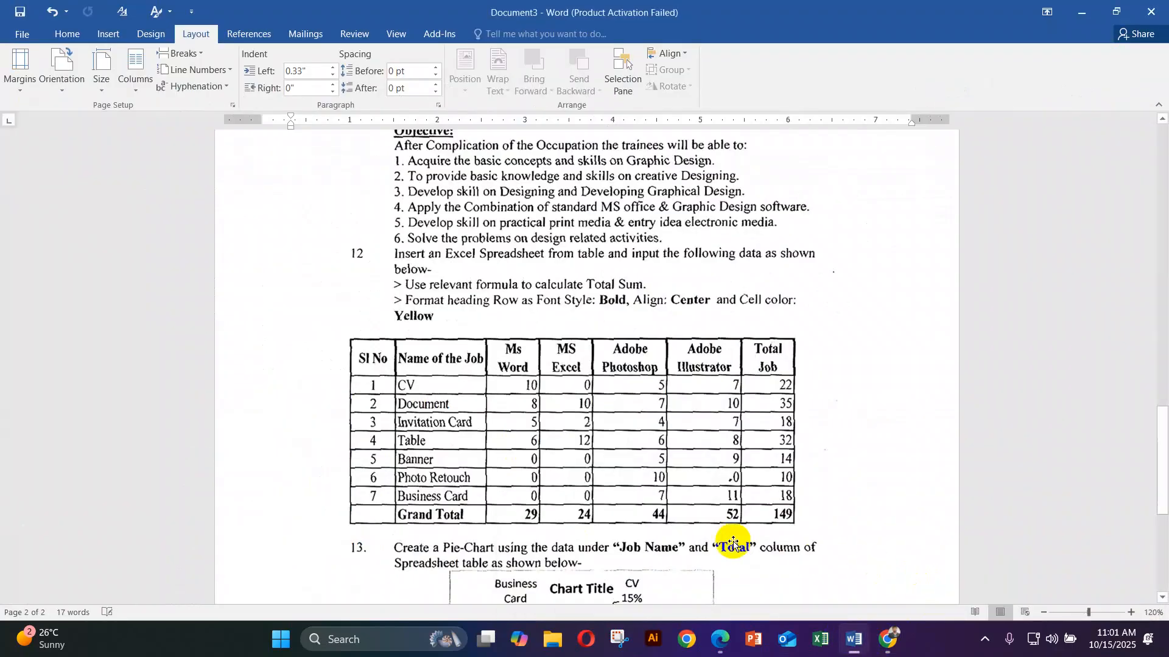
{"action": "left_click", "coordinate": [853, 645]}
{"action": "left_click", "coordinate": [1057, 586]}
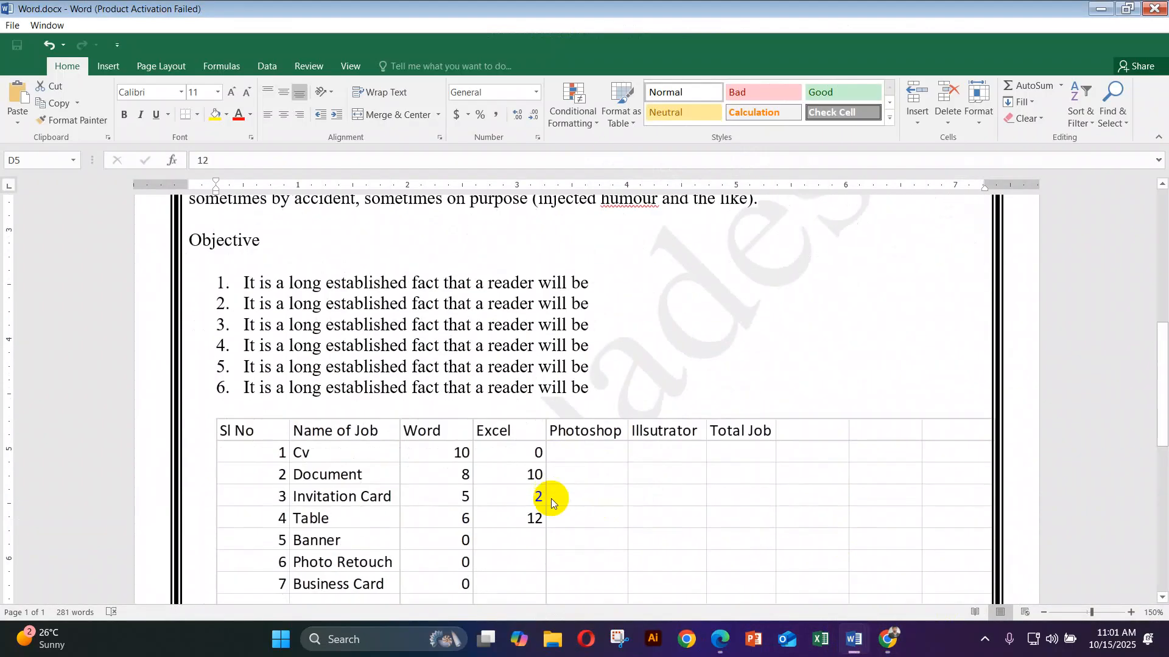
{"action": "left_click", "coordinate": [531, 506]}
{"action": "type", "text": "0"}
{"action": "key", "text": "Return"}
{"action": "left_click", "coordinate": [532, 508]}
{"action": "left_click_drag", "start_coordinate": [546, 517], "coordinate": [550, 563]}
Step: Check the Adobe Photoshop column in Document3's table and enter 5, 7, 4 and 6 in cells E2 to E5
{"action": "mouse_move", "coordinate": [852, 639]}
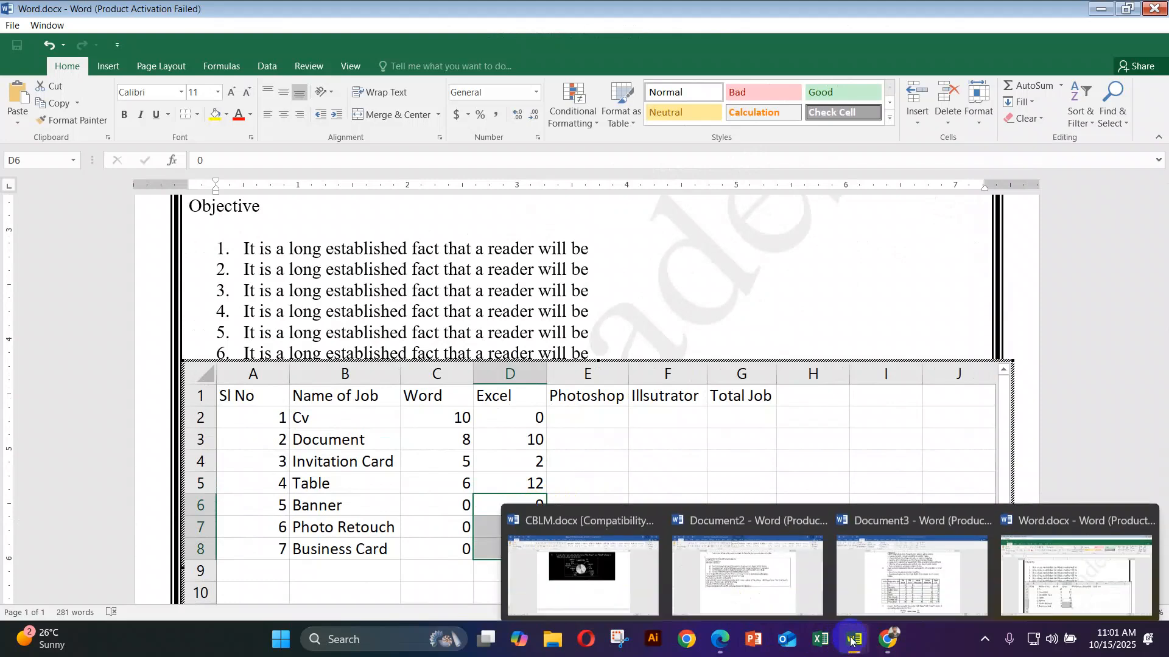
{"action": "left_click", "coordinate": [940, 570]}
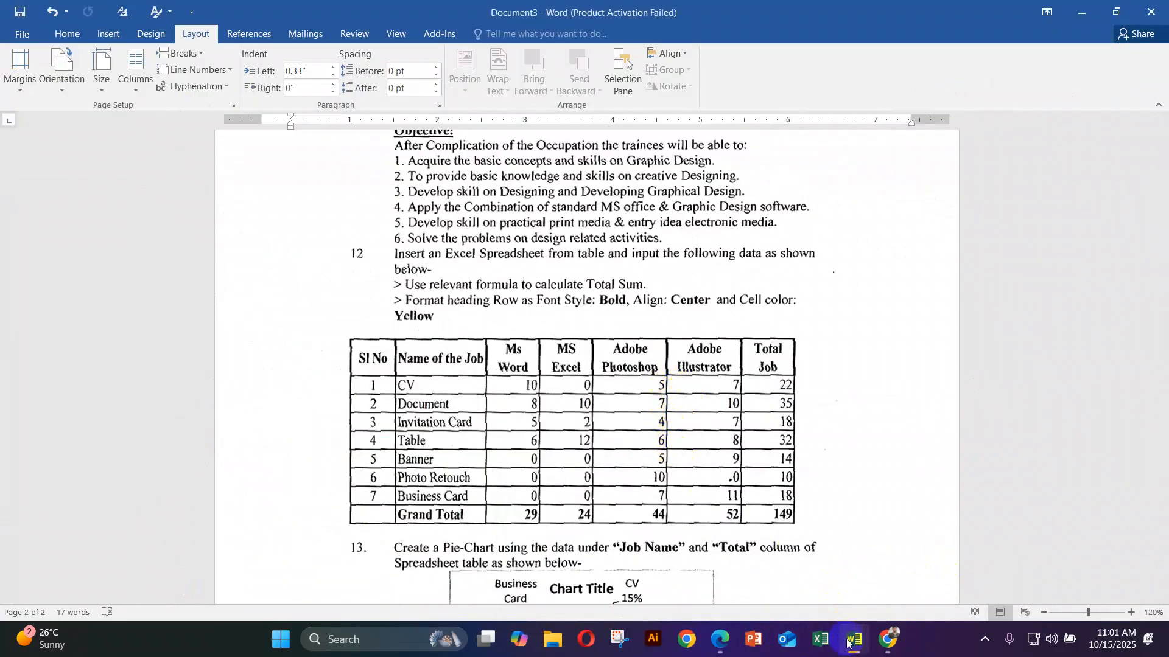
{"action": "mouse_move", "coordinate": [850, 644]}
{"action": "left_click", "coordinate": [1093, 541]}
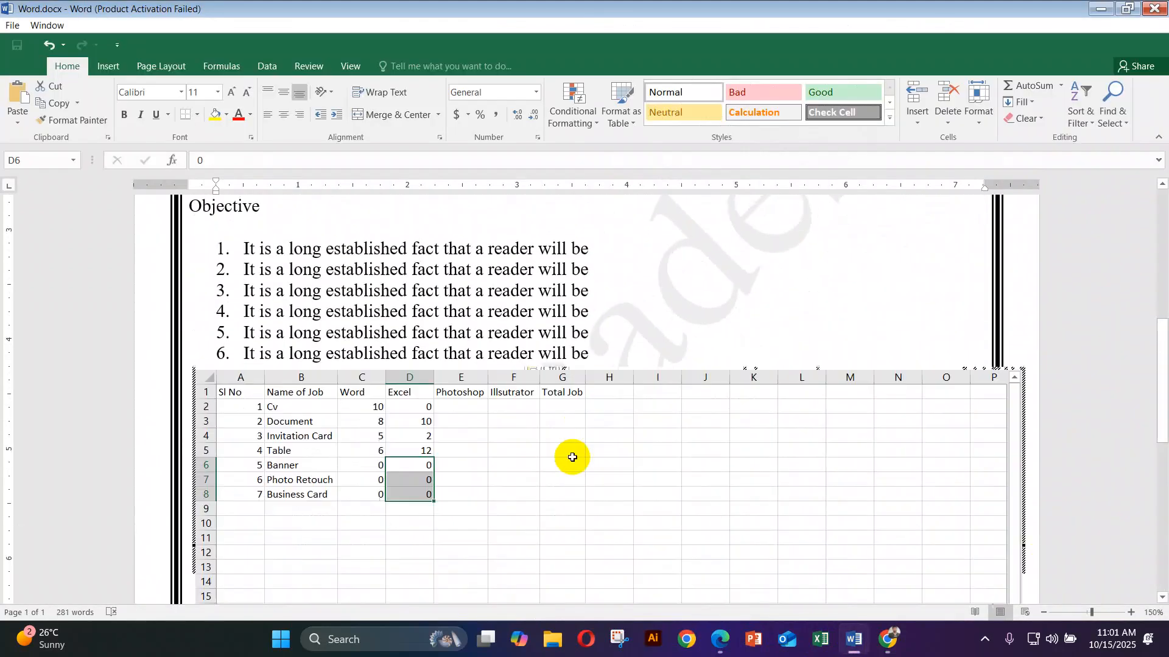
{"action": "left_click", "coordinate": [588, 421]}
{"action": "type", "text": "5"}
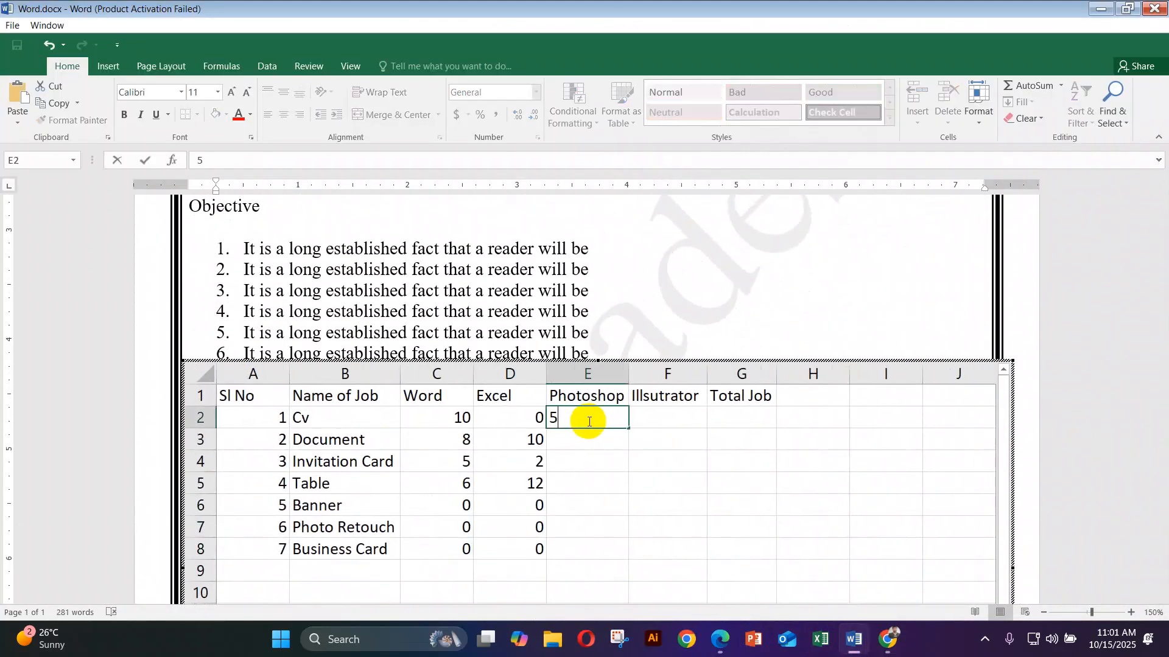
{"action": "key", "text": "Return"}
{"action": "type", "text": "7"}
{"action": "key", "text": "Return"}
{"action": "type", "text": "4"}
{"action": "key", "text": "Return"}
{"action": "type", "text": "6"}
Step: Enter the remaining Photoshop quantities 5, 10 and 7 in cells E6 to E8
{"action": "left_click", "coordinate": [593, 500]}
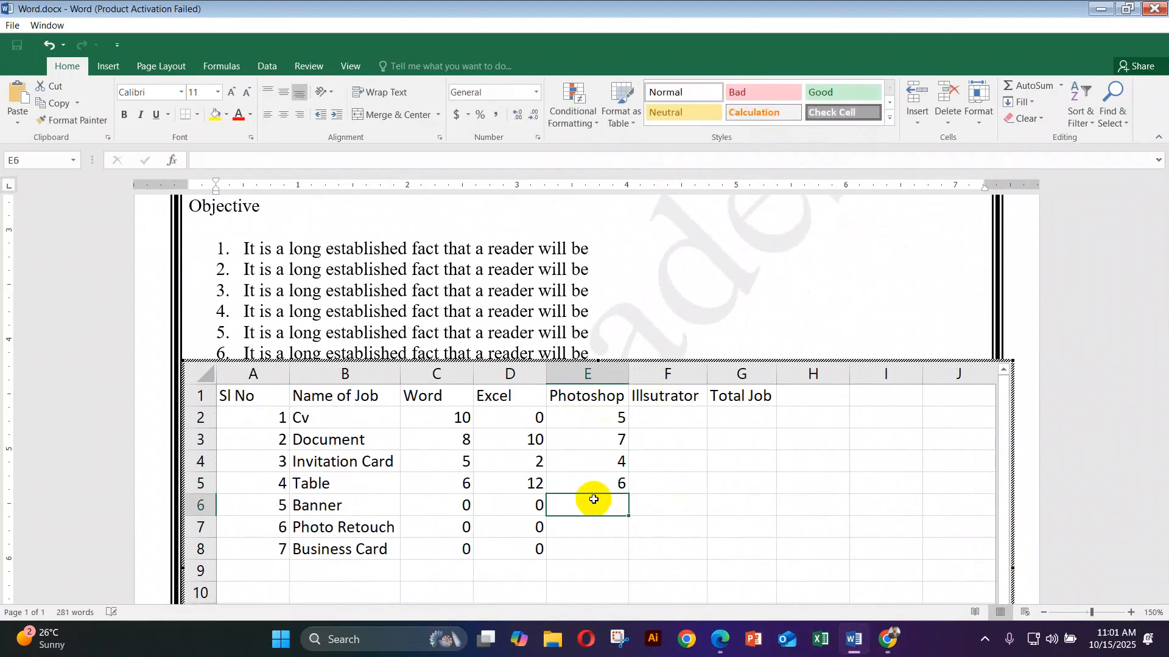
{"action": "type", "text": "5"}
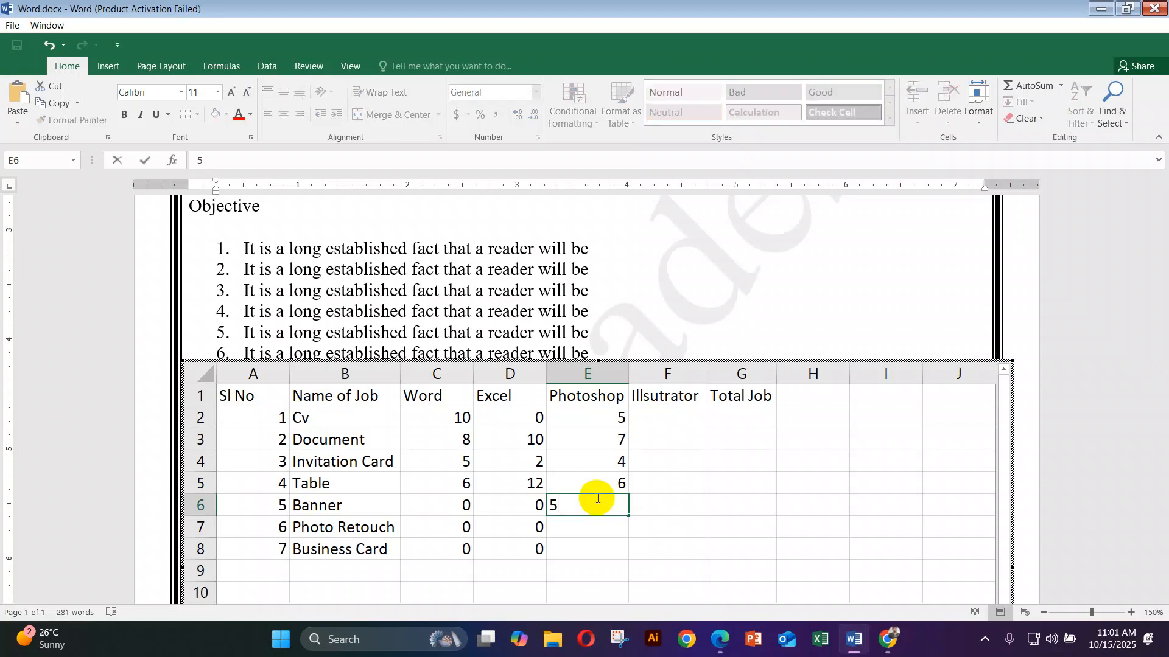
{"action": "key", "text": "Return"}
{"action": "type", "text": "10"}
{"action": "key", "text": "Return"}
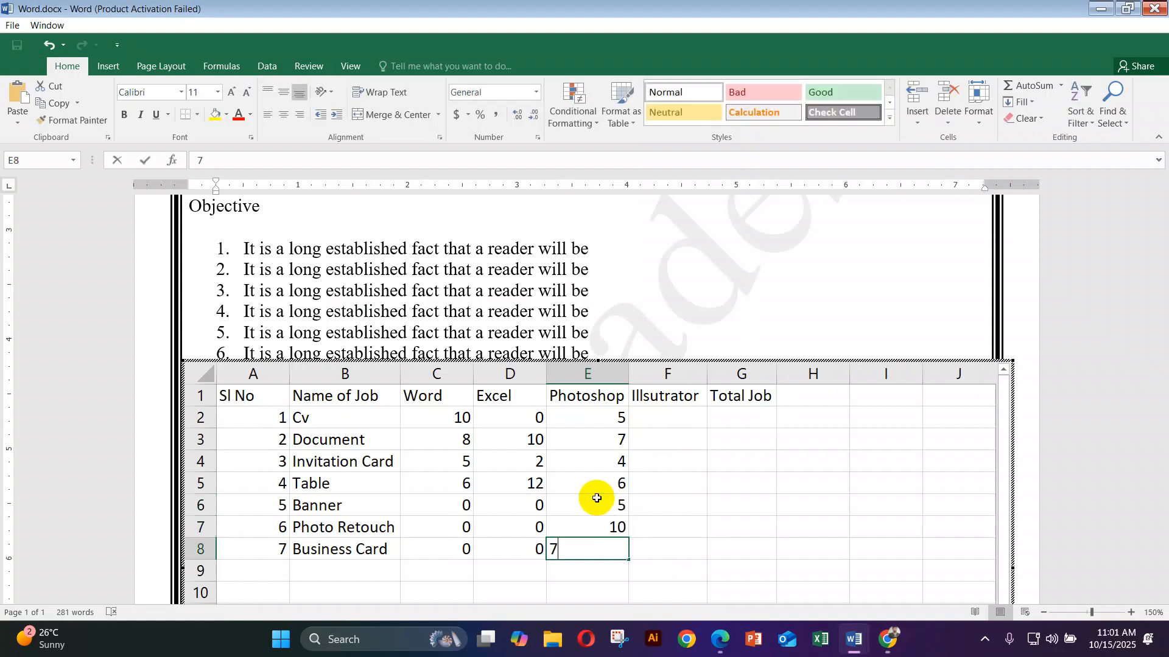
Step: Check the Adobe Illustrator column in Document3's table and enter 7, 10 and 7 in cells F2 to F4
{"action": "left_click", "coordinate": [684, 418]}
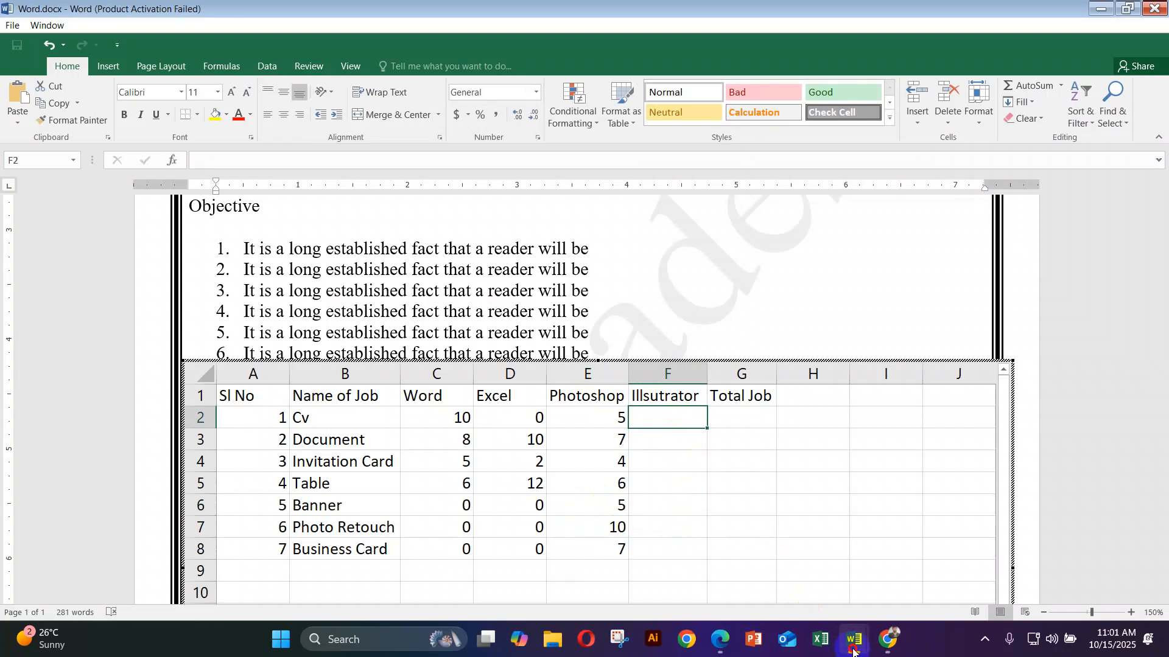
{"action": "mouse_move", "coordinate": [853, 652]}
{"action": "left_click", "coordinate": [926, 578]}
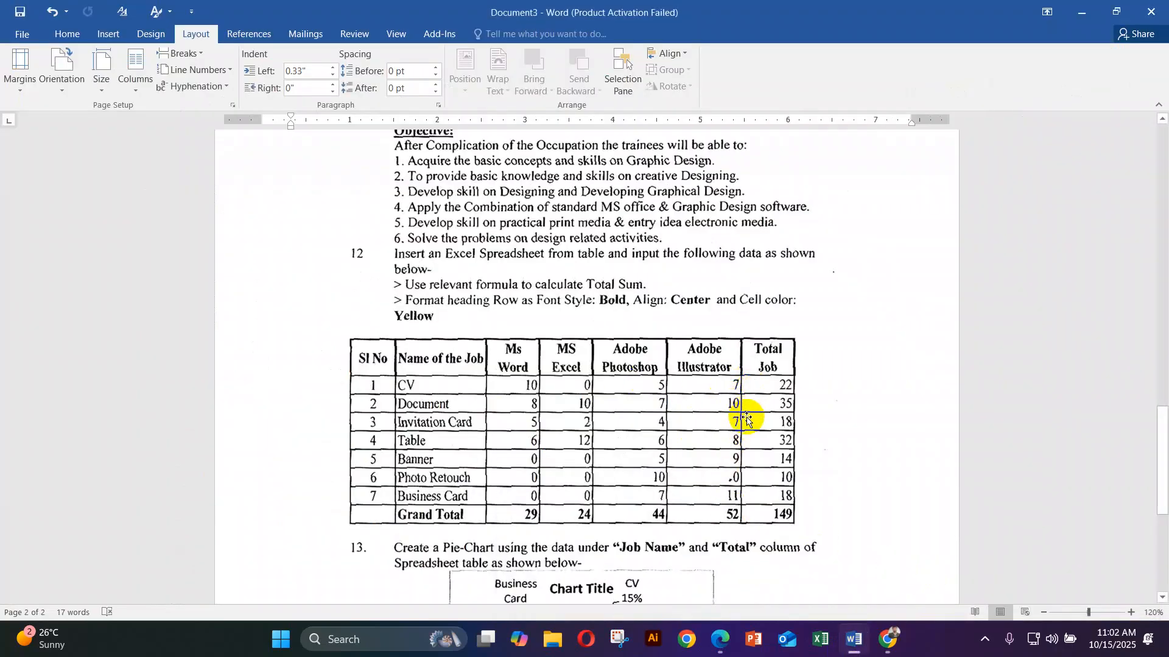
{"action": "mouse_move", "coordinate": [858, 645]}
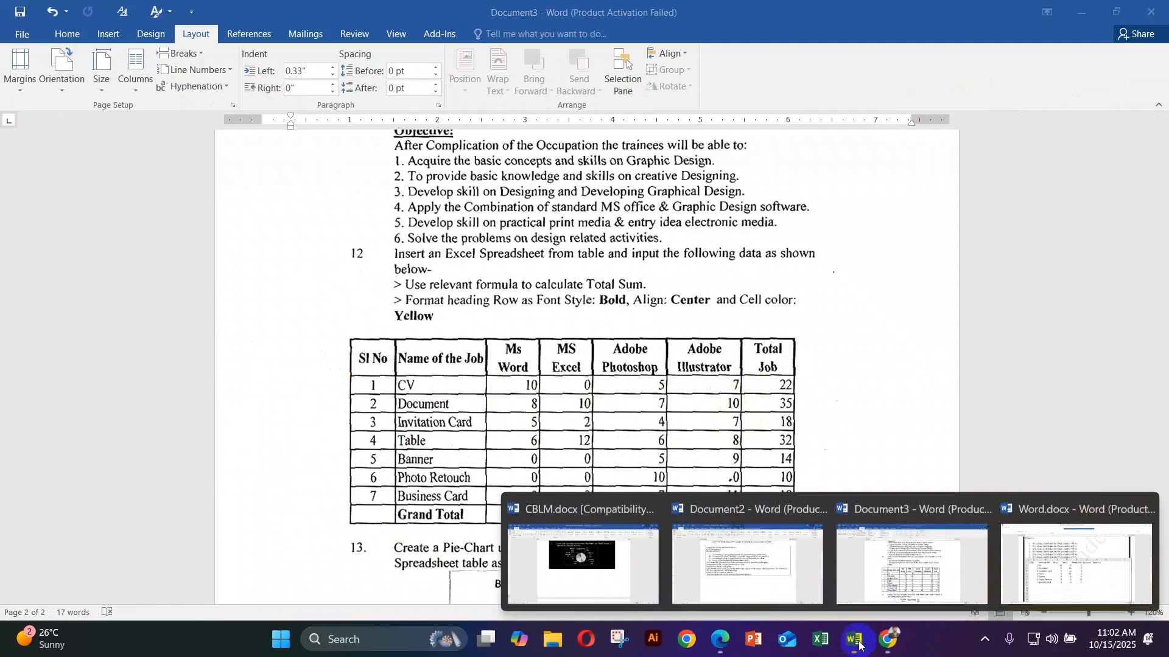
{"action": "left_click", "coordinate": [1049, 569]}
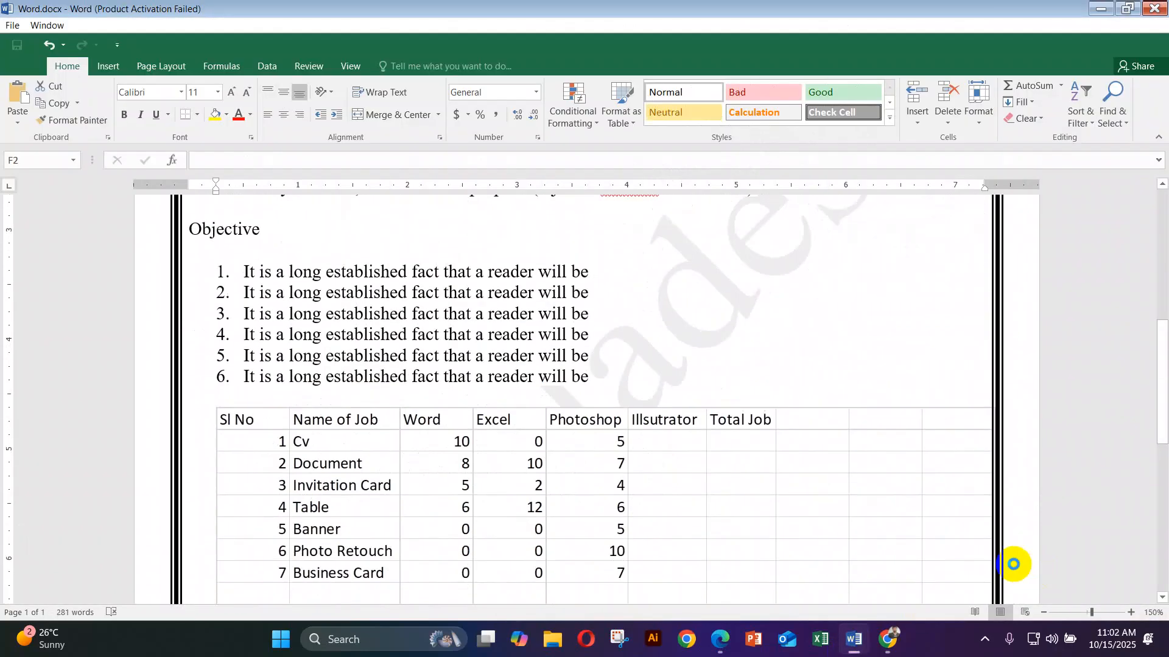
{"action": "type", "text": "7"}
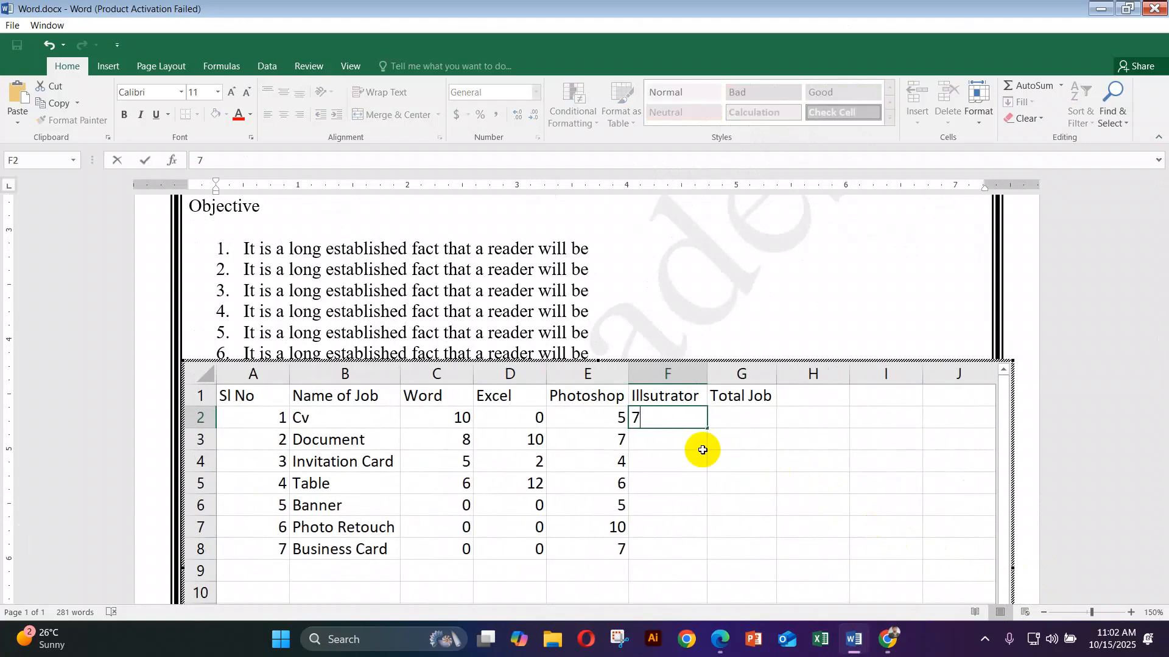
{"action": "key", "text": "Return"}
{"action": "type", "text": "10"}
{"action": "key", "text": "Return"}
{"action": "type", "text": "7"}
{"action": "key", "text": "Return"}
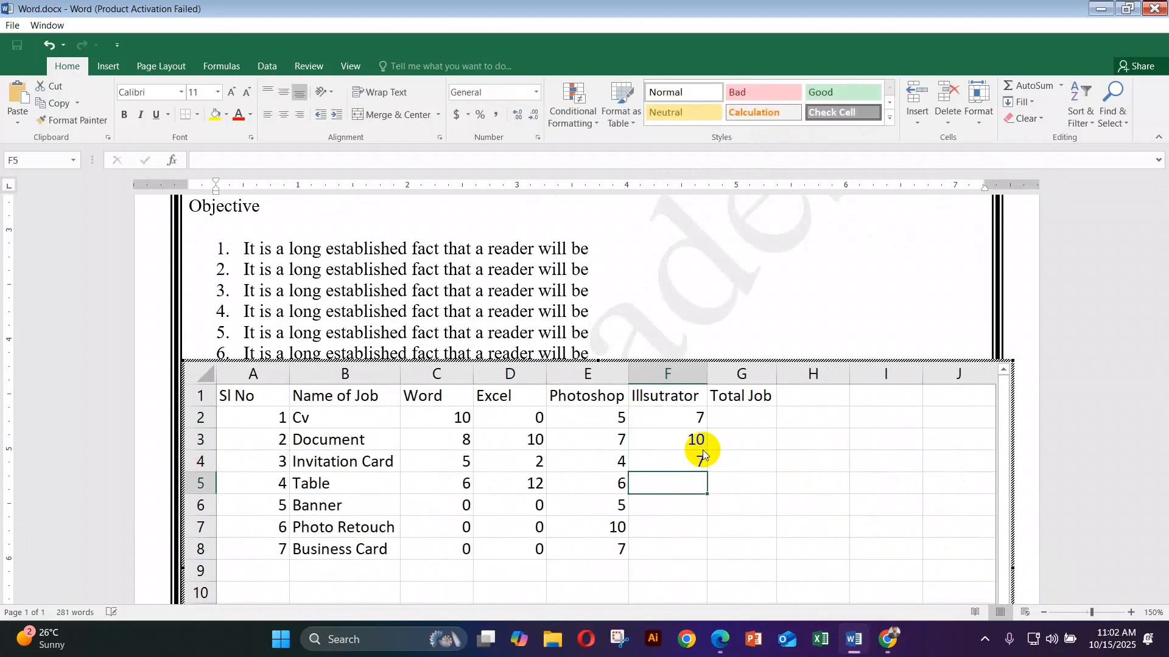
Step: Enter the remaining Illustrator quantities 8, 9, 0 and 11 in cells F5 to F8
{"action": "type", "text": "8"}
{"action": "key", "text": "Return"}
{"action": "type", "text": "9"}
{"action": "key", "text": "Return"}
{"action": "type", "text": "0"}
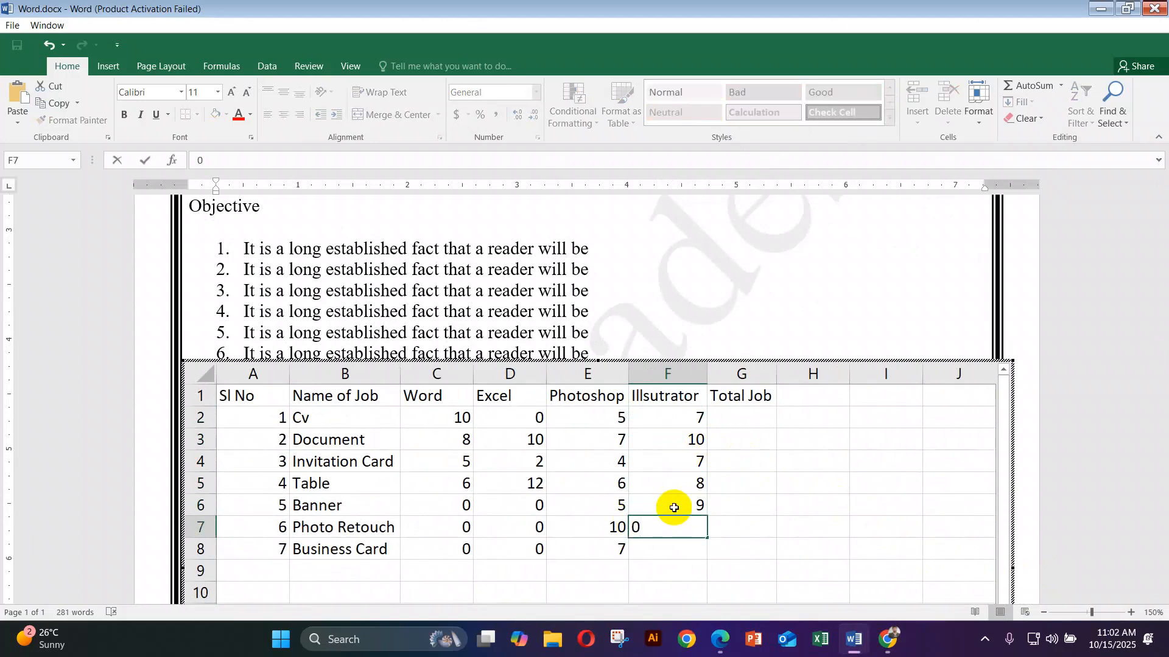
{"action": "key", "text": "Return"}
{"action": "type", "text": "11"}
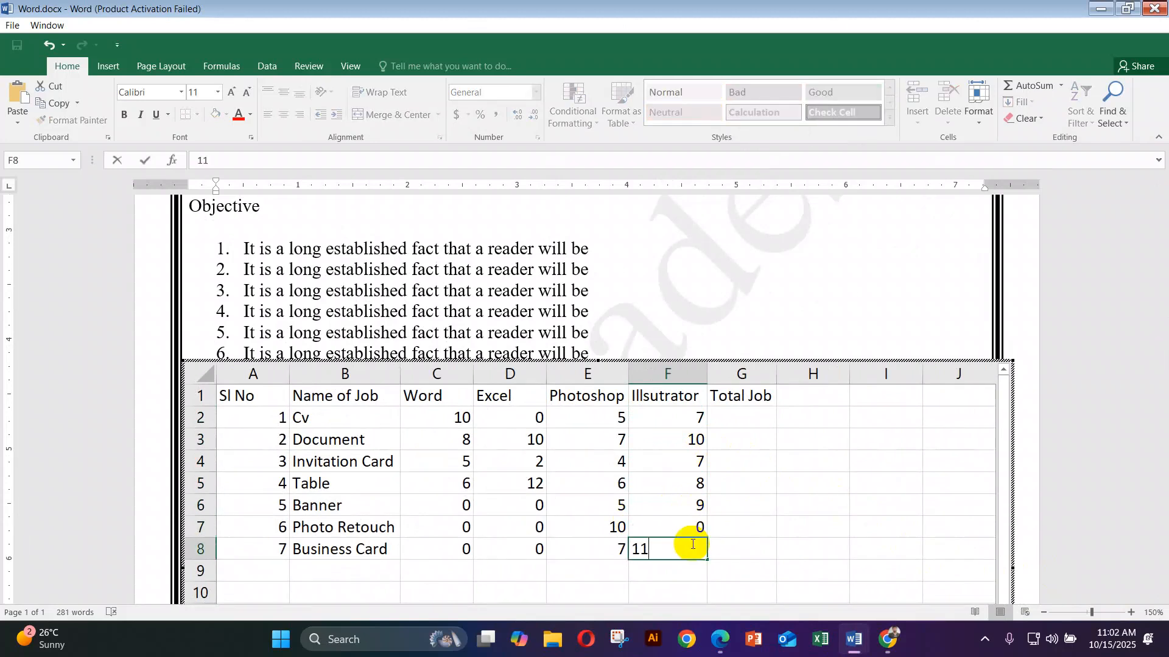
{"action": "left_click", "coordinate": [716, 541]}
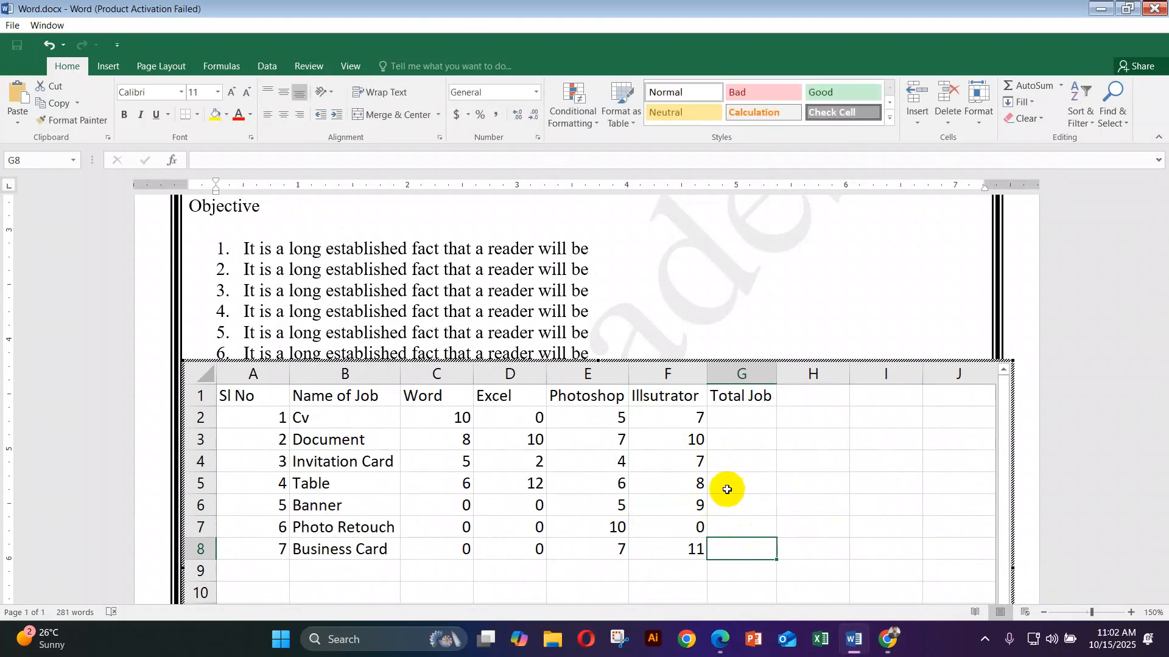
Step: Set the font of cells A1 to G9 to Times New Roman, size 12
{"action": "mouse_move", "coordinate": [225, 396]}
{"action": "left_mouse_down"}
{"action": "mouse_move", "coordinate": [553, 524]}
{"action": "mouse_move", "coordinate": [750, 564]}
{"action": "left_mouse_up"}
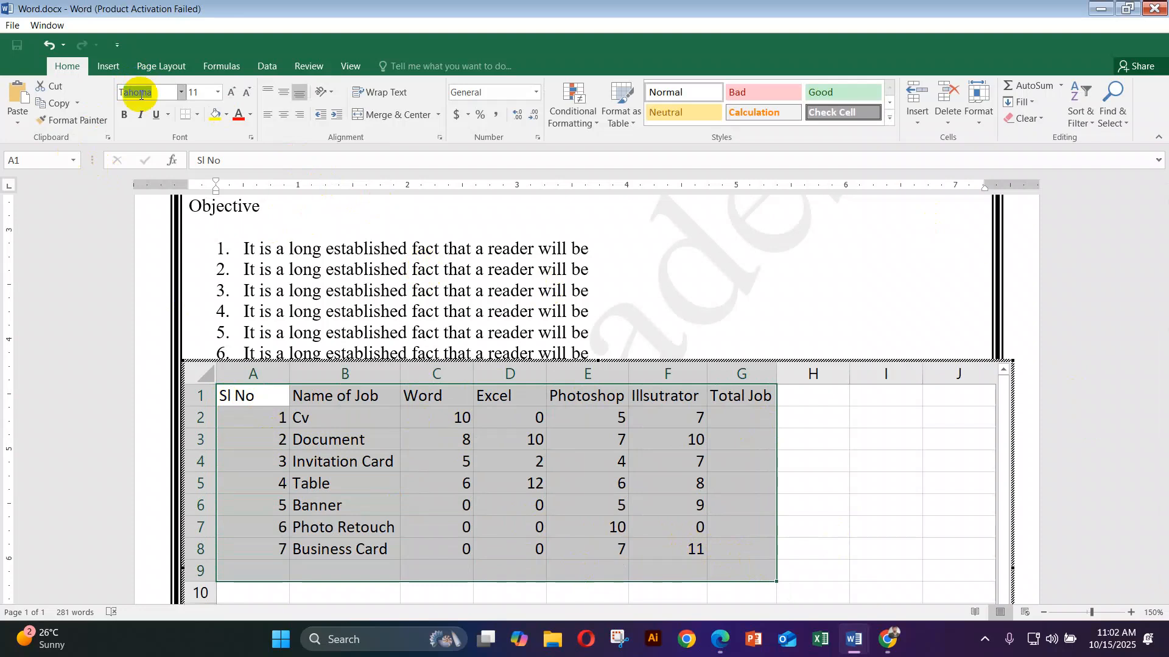
{"action": "type", "text": "Times New Ro"}
{"action": "key", "text": "Return"}
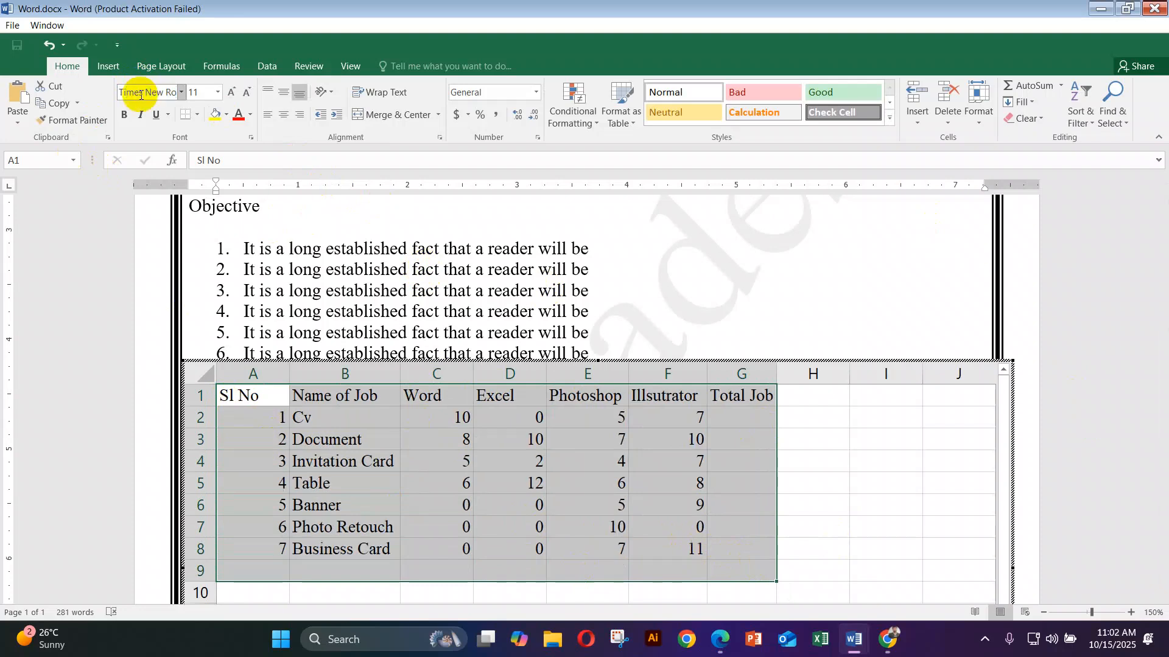
{"action": "left_click", "coordinate": [202, 90]}
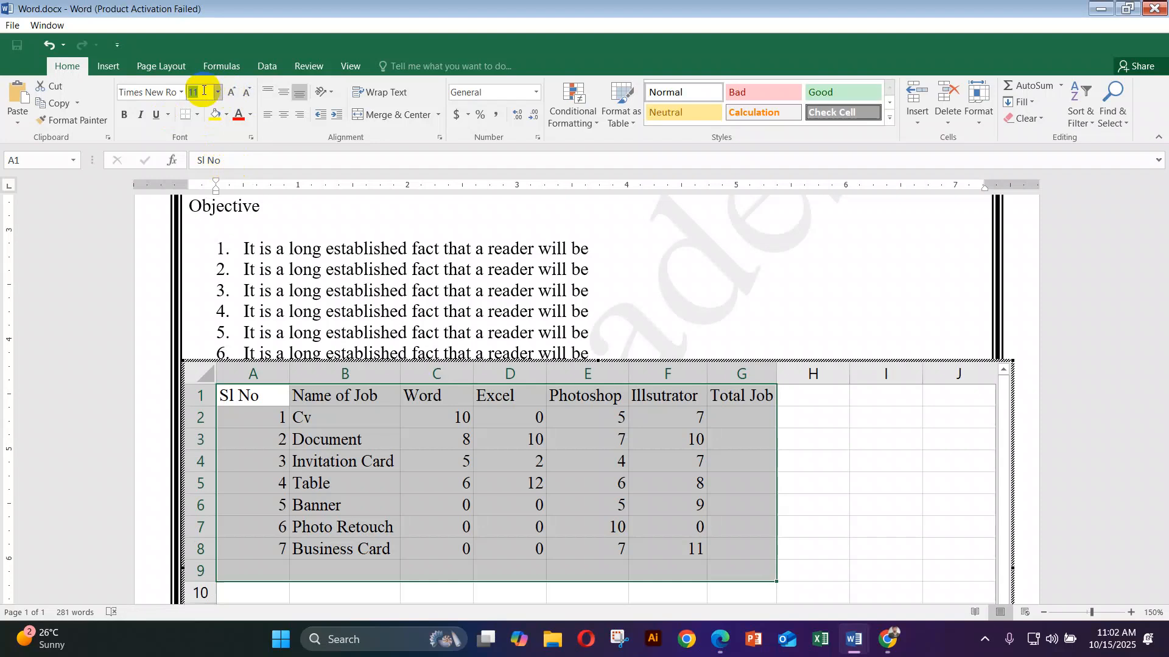
{"action": "key", "text": "Return"}
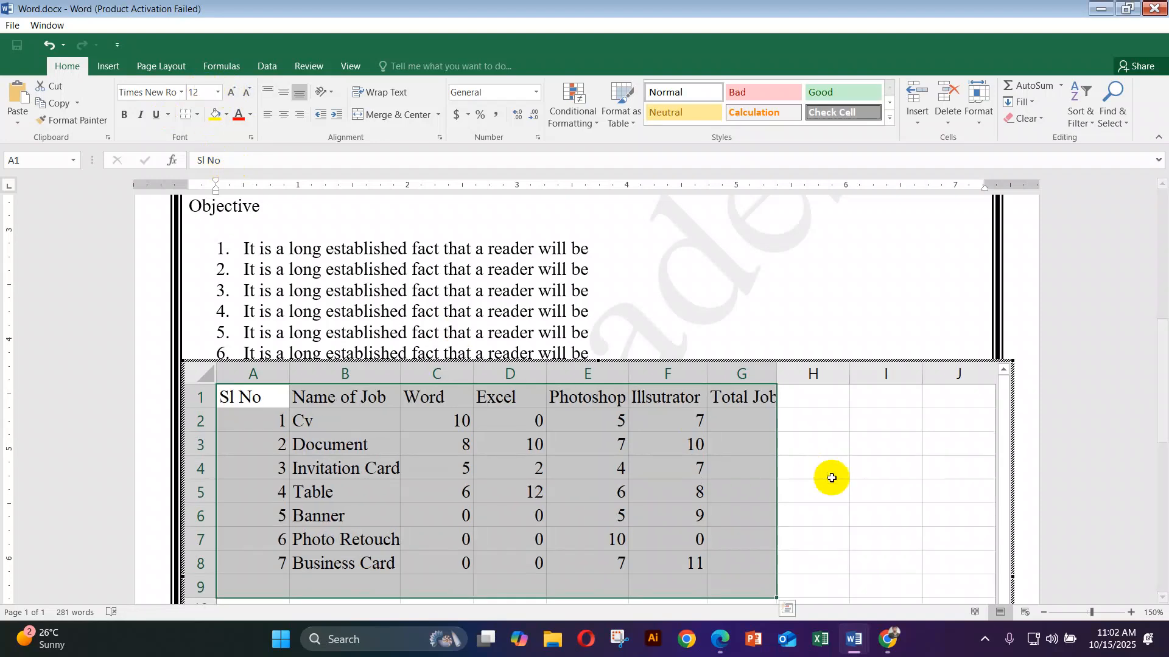
{"action": "left_click", "coordinate": [743, 551]}
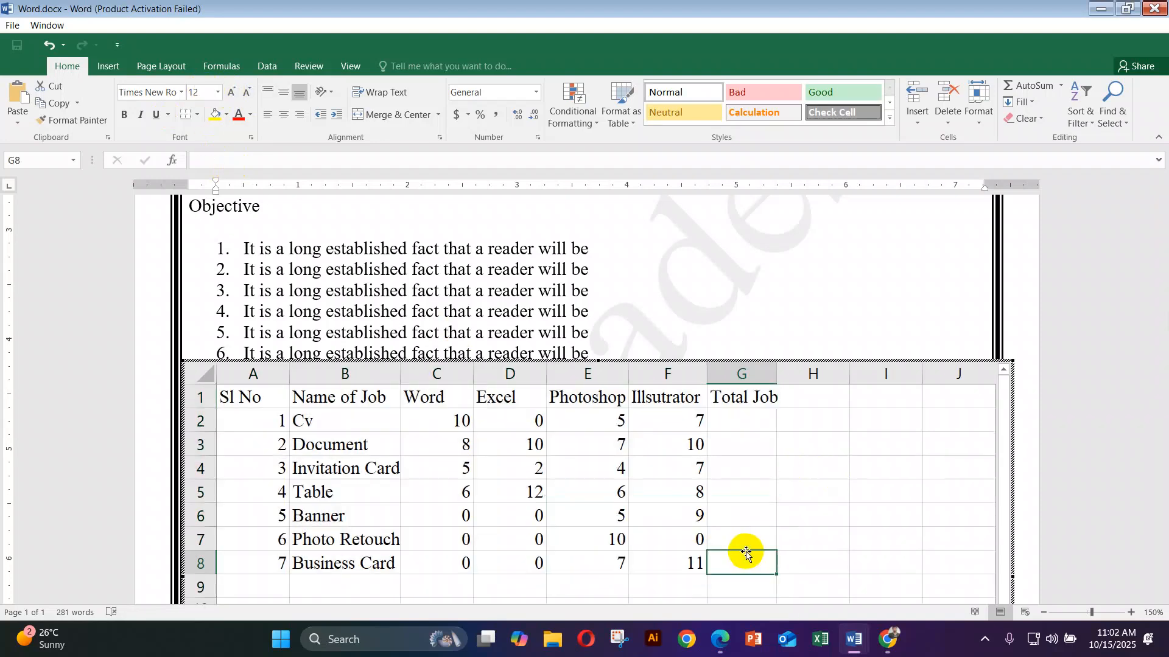
{"action": "left_click", "coordinate": [752, 511]}
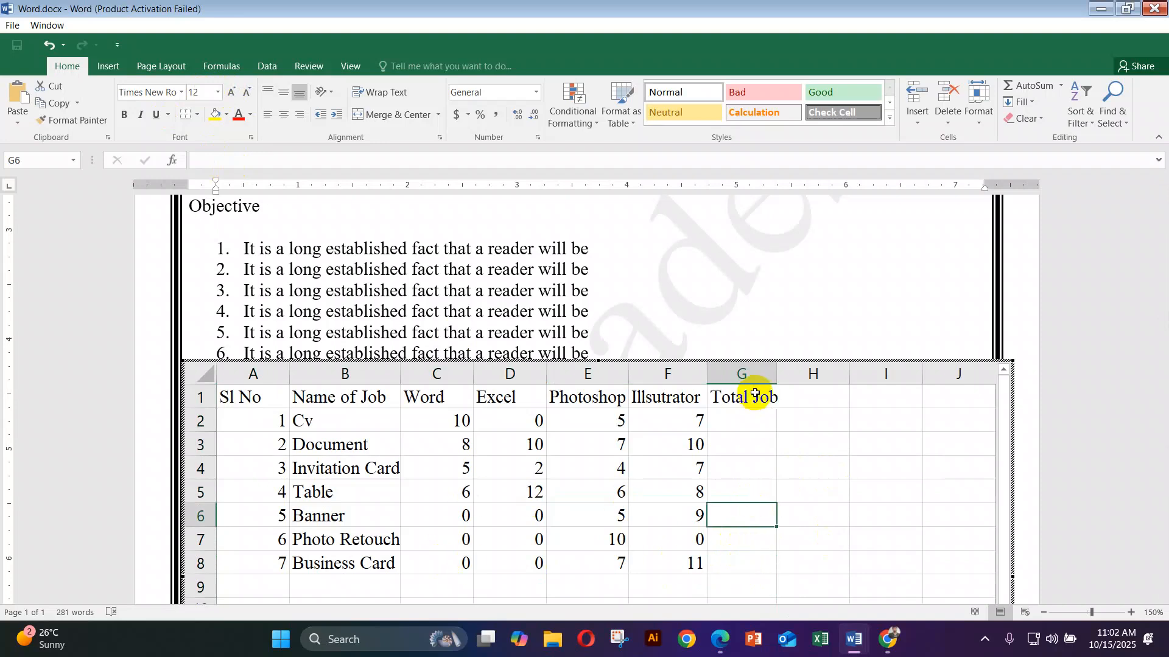
{"action": "left_click", "coordinate": [748, 420]}
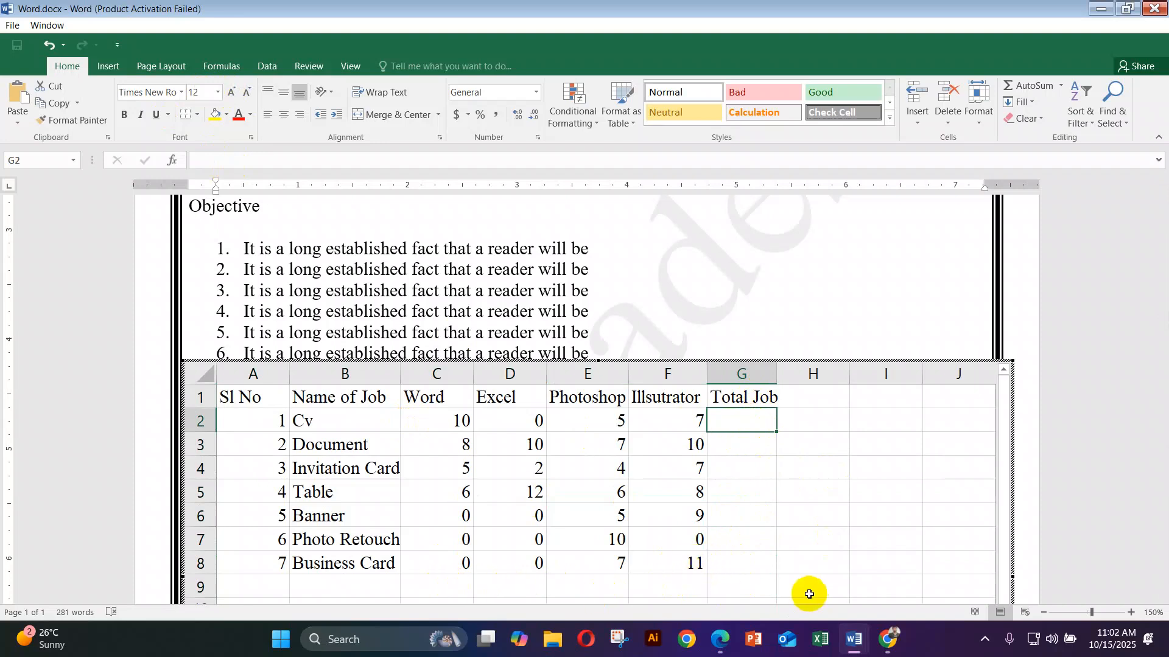
{"action": "left_click", "coordinate": [809, 470]}
Step: Calculate the Cv row's total job in cell G2 with the formula =sum(C2:F2)
{"action": "left_click", "coordinate": [743, 422]}
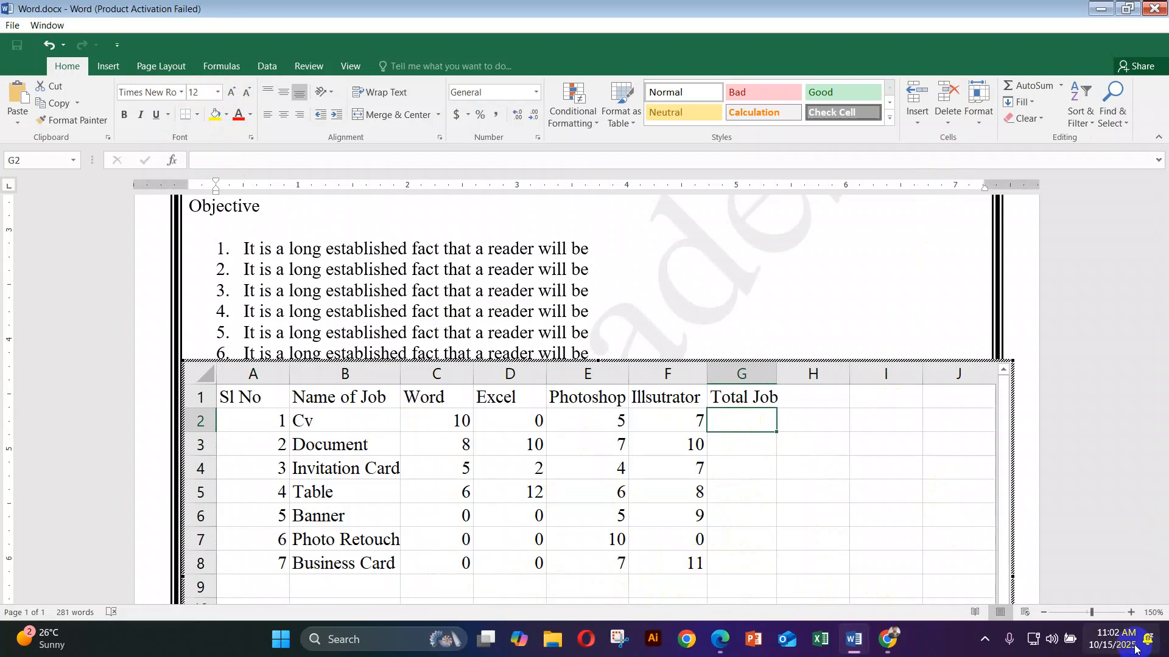
{"action": "type", "text": "="}
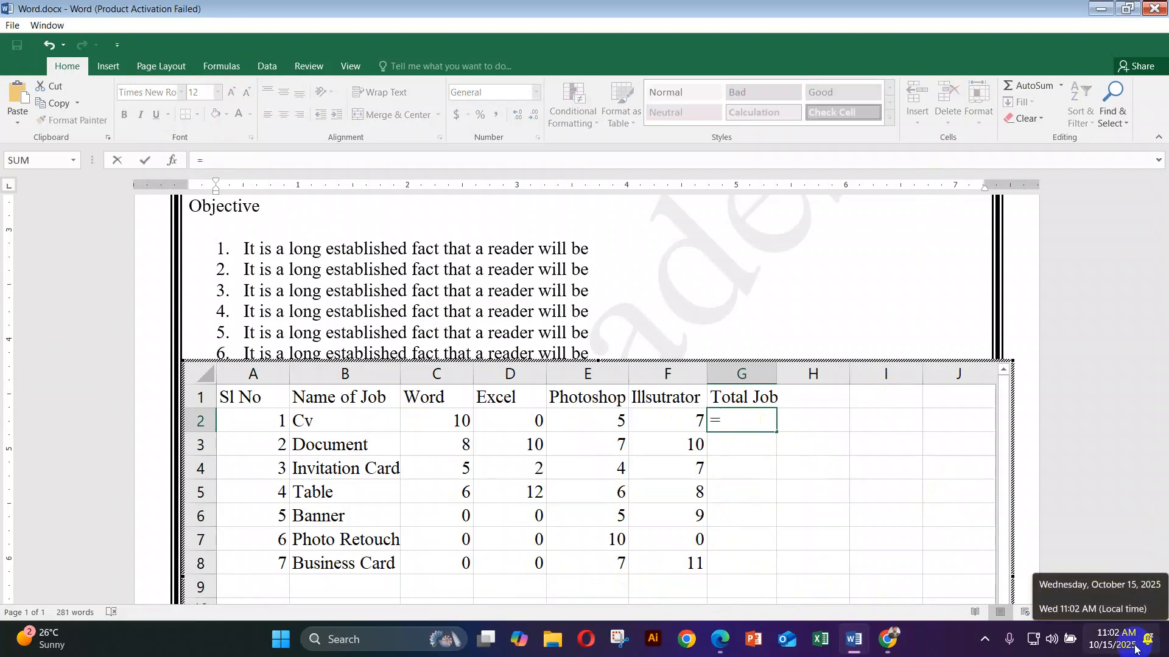
{"action": "type", "text": "sum"}
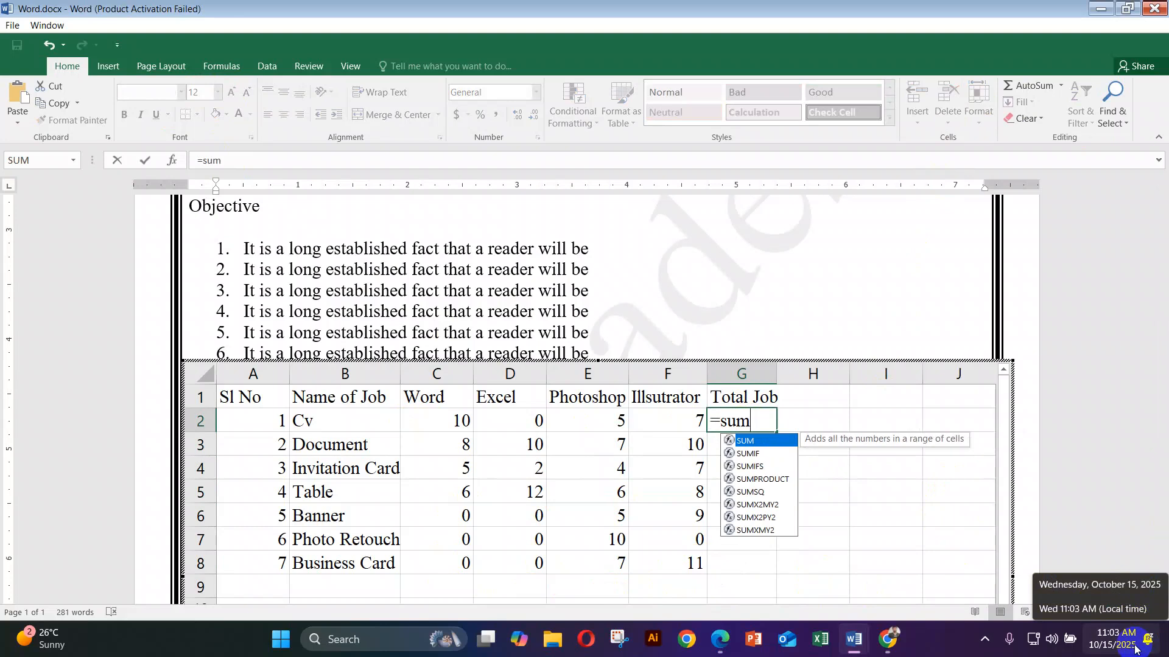
{"action": "type", "text": "("}
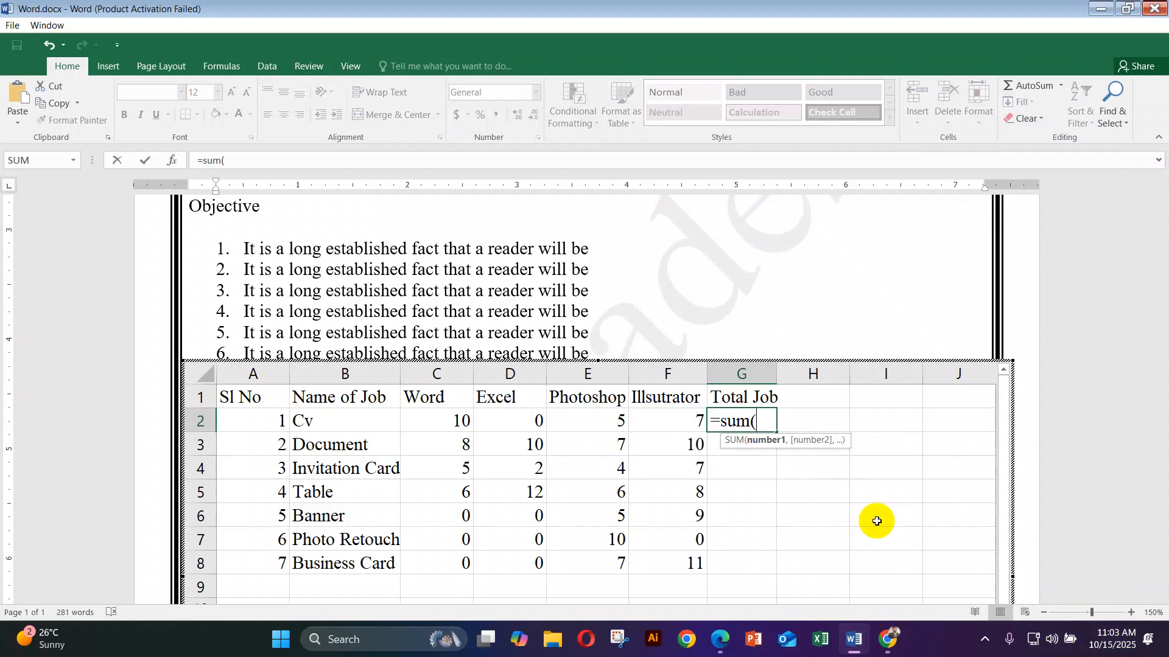
{"action": "left_click", "coordinate": [431, 426]}
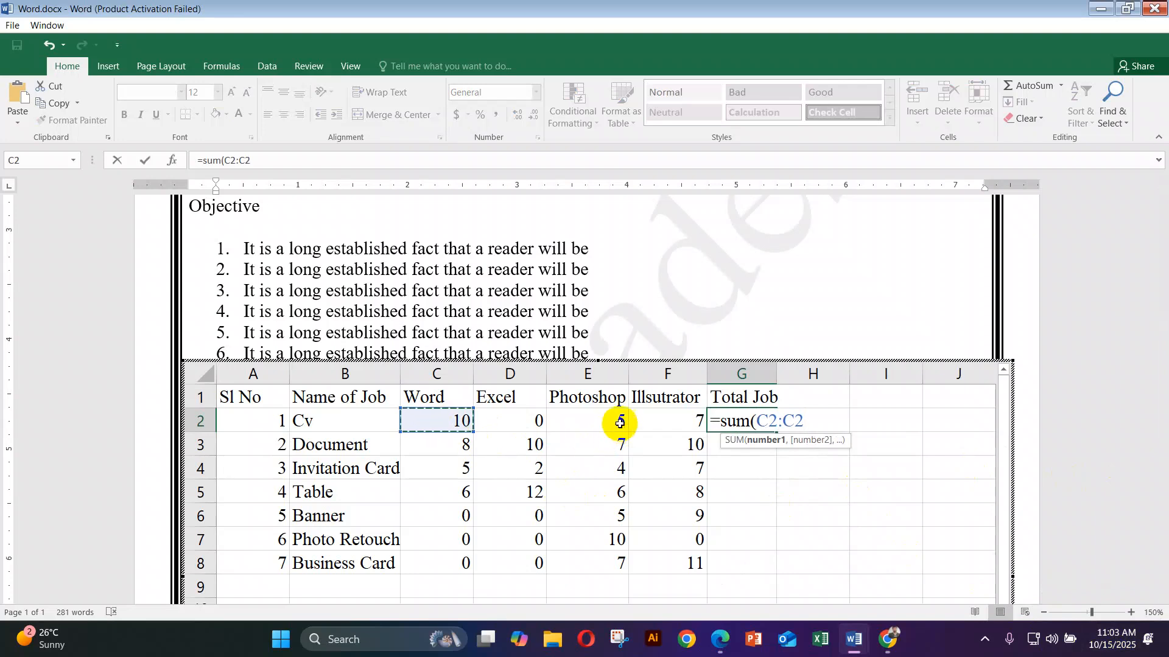
{"action": "left_click_drag", "start_coordinate": [684, 428], "coordinate": [683, 428]}
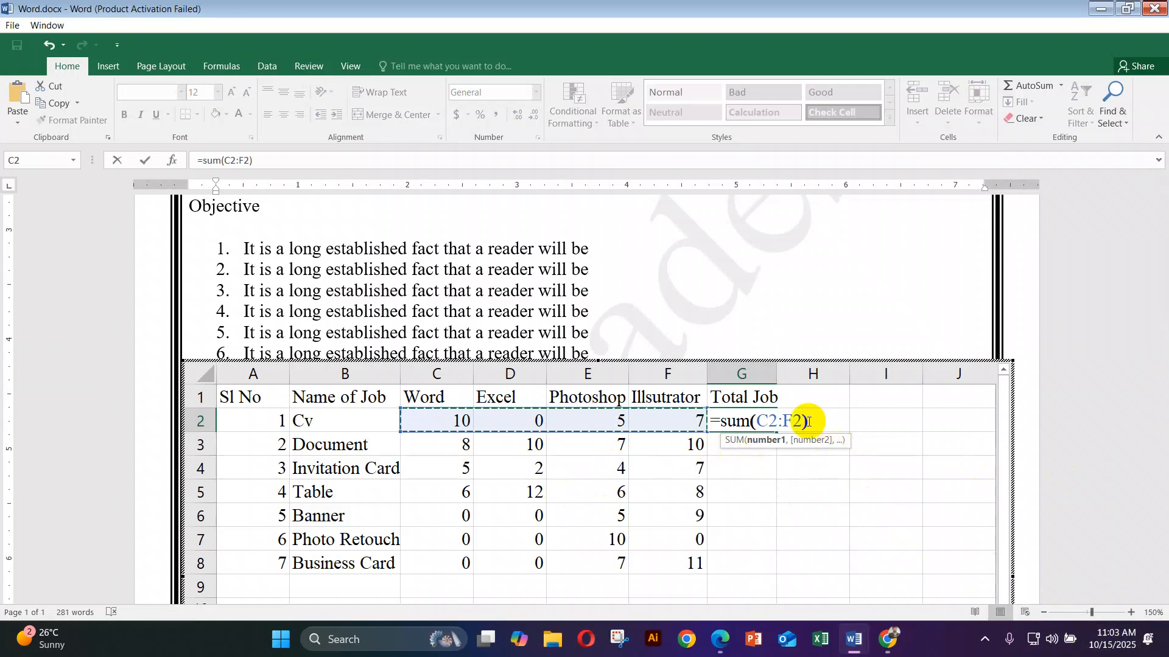
{"action": "type", "text": ")"}
{"action": "key", "text": "Return"}
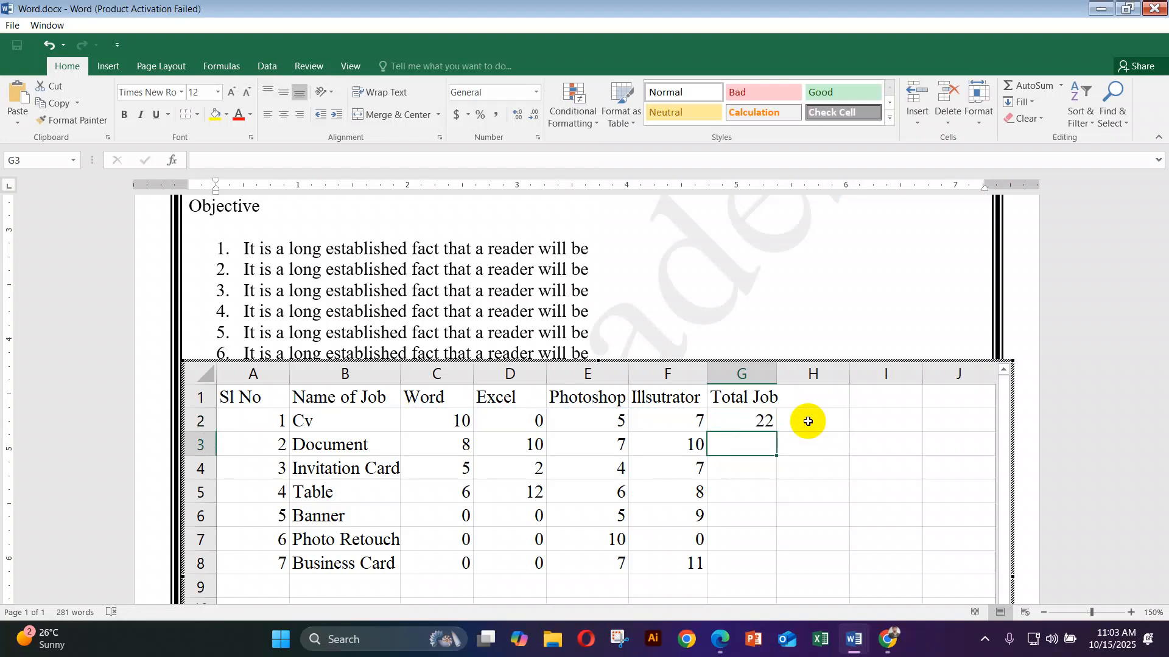
Step: Enter the formula =sum(C2:F2) again in cell G2 and fill it down to G8 for the remaining job rows
{"action": "left_click", "coordinate": [757, 421]}
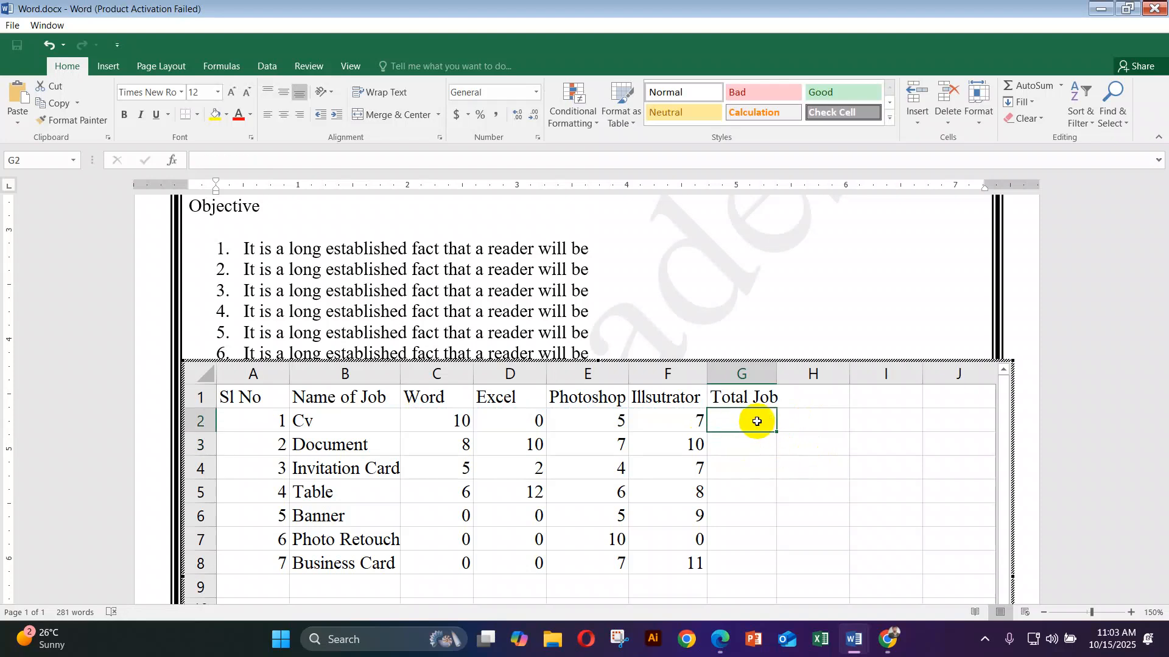
{"action": "type", "text": "="}
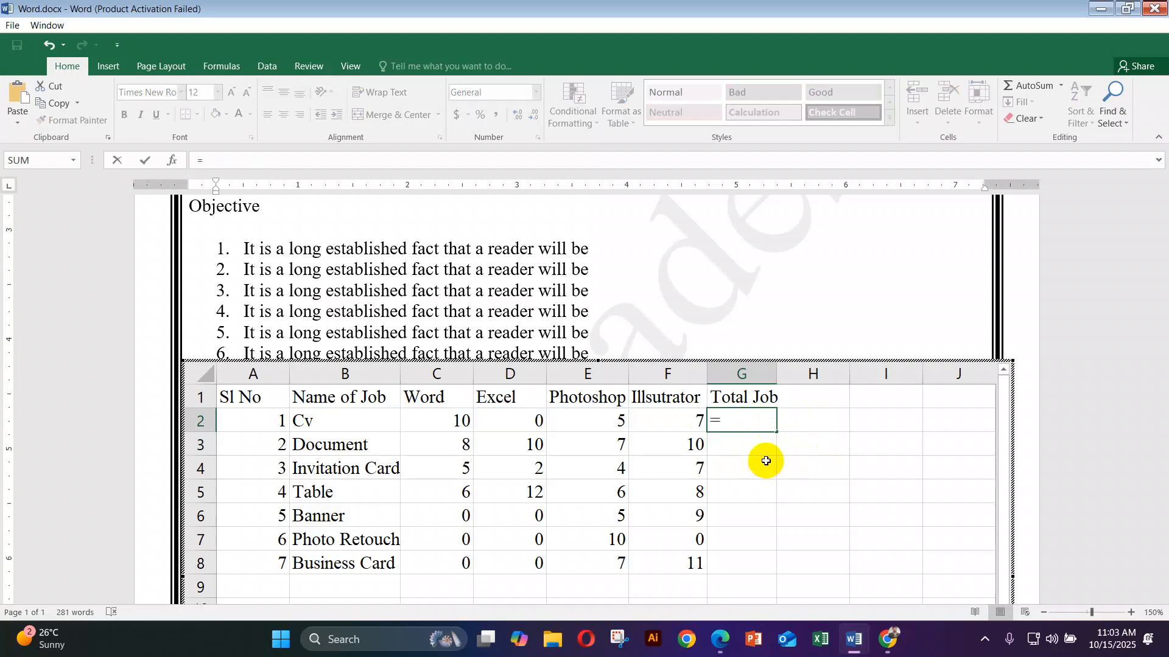
{"action": "type", "text": "su"}
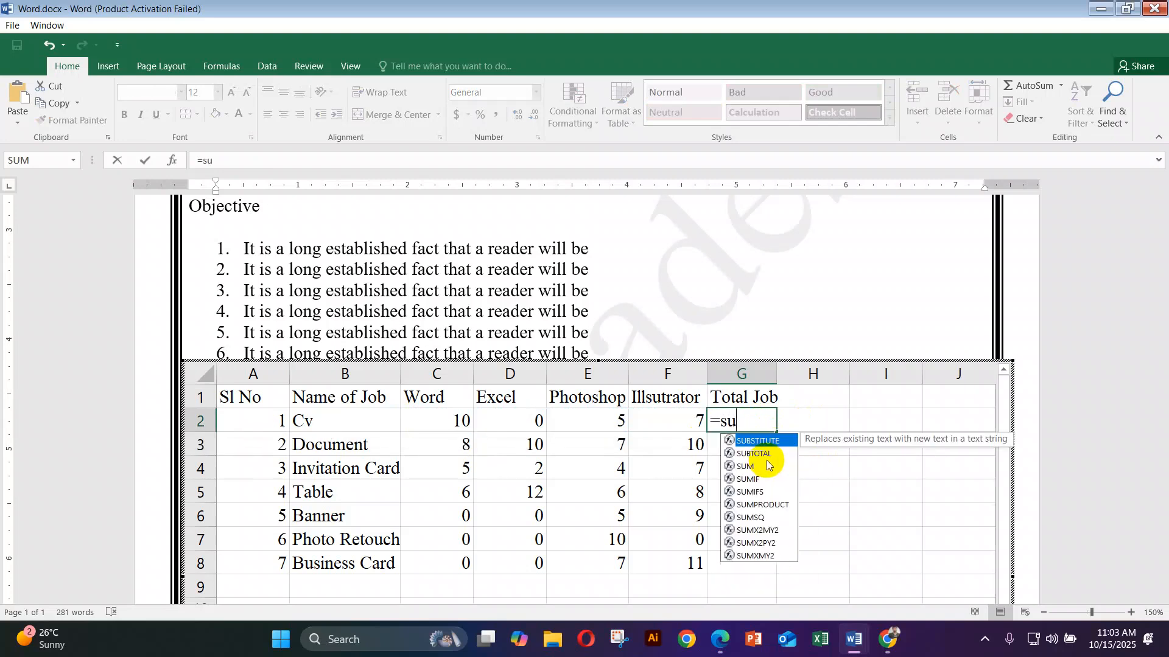
{"action": "type", "text": "m"}
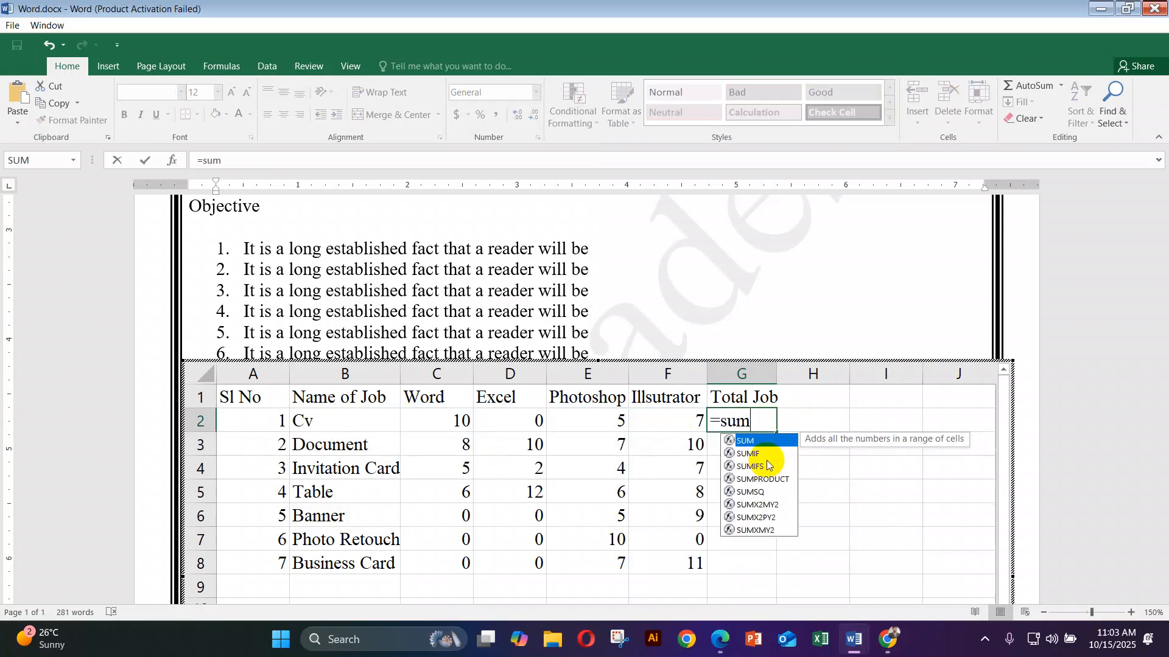
{"action": "type", "text": "("}
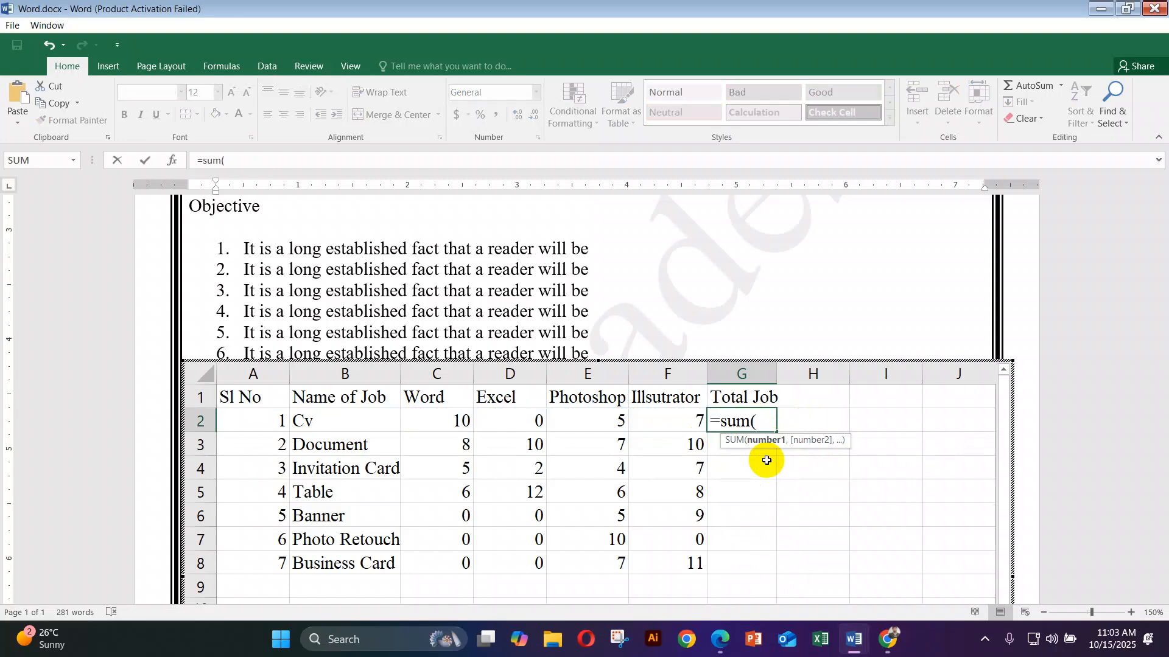
{"action": "left_click", "coordinate": [453, 425]}
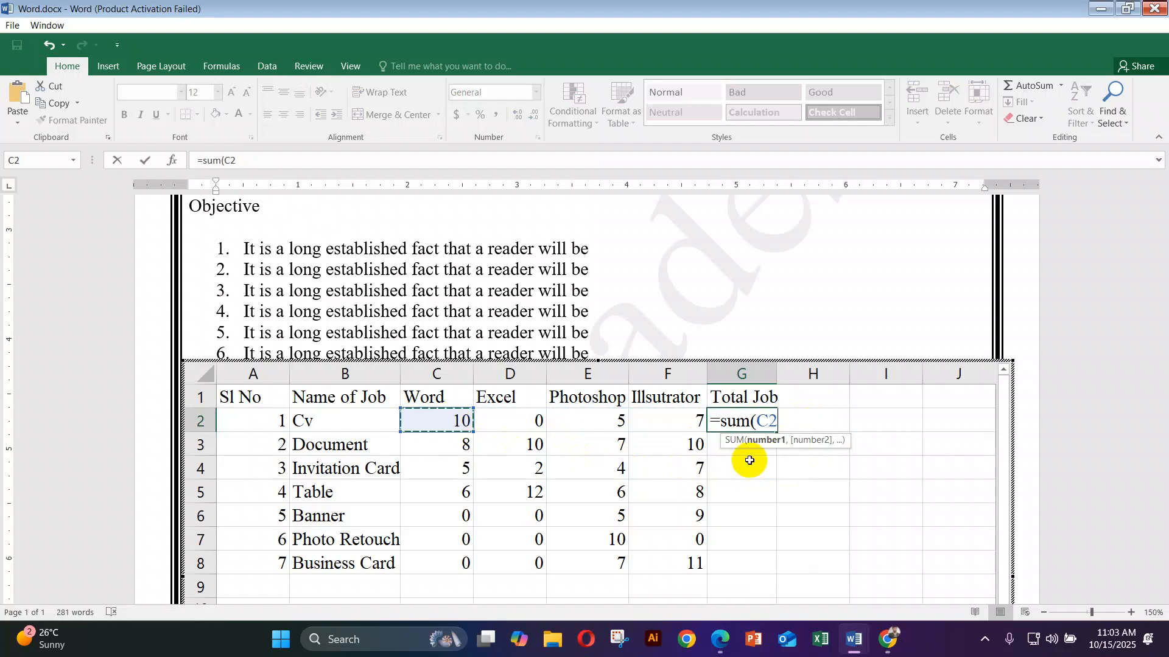
{"action": "left_click", "coordinate": [690, 420]}
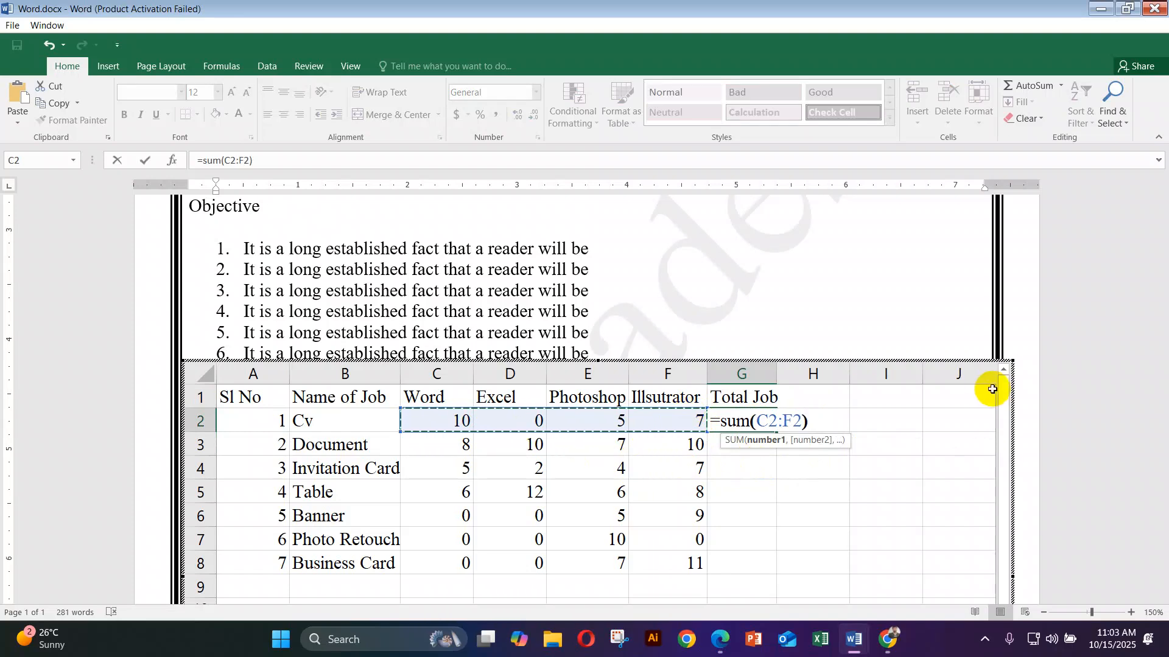
{"action": "type", "text": ")"}
{"action": "key", "text": "Return"}
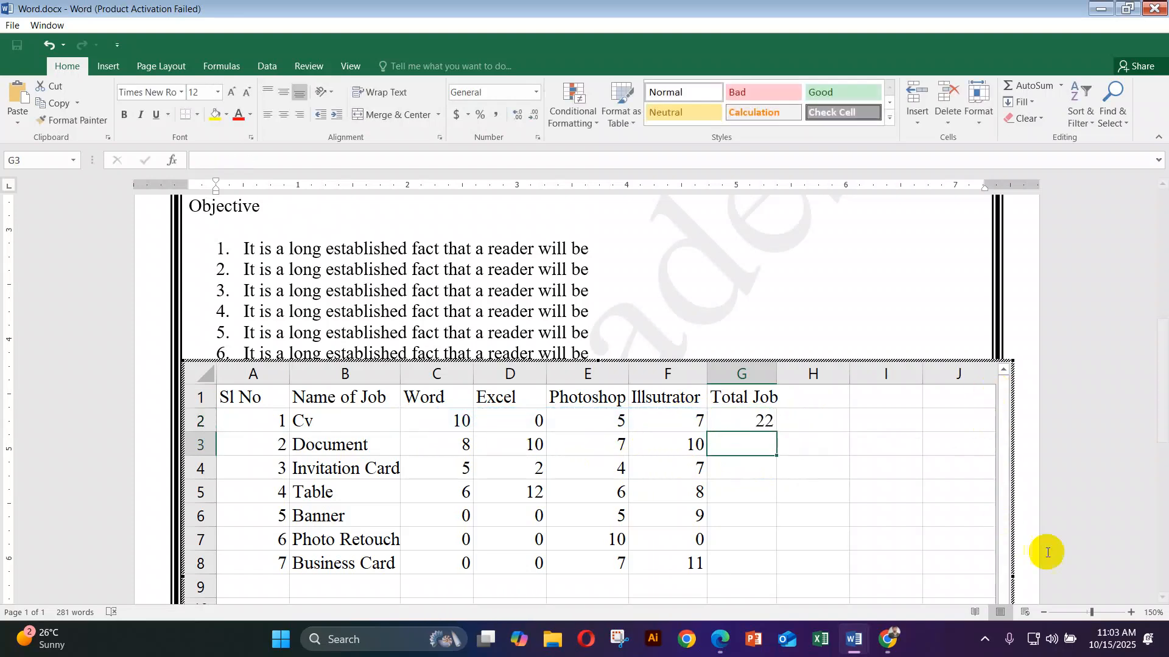
{"action": "left_click", "coordinate": [759, 420]}
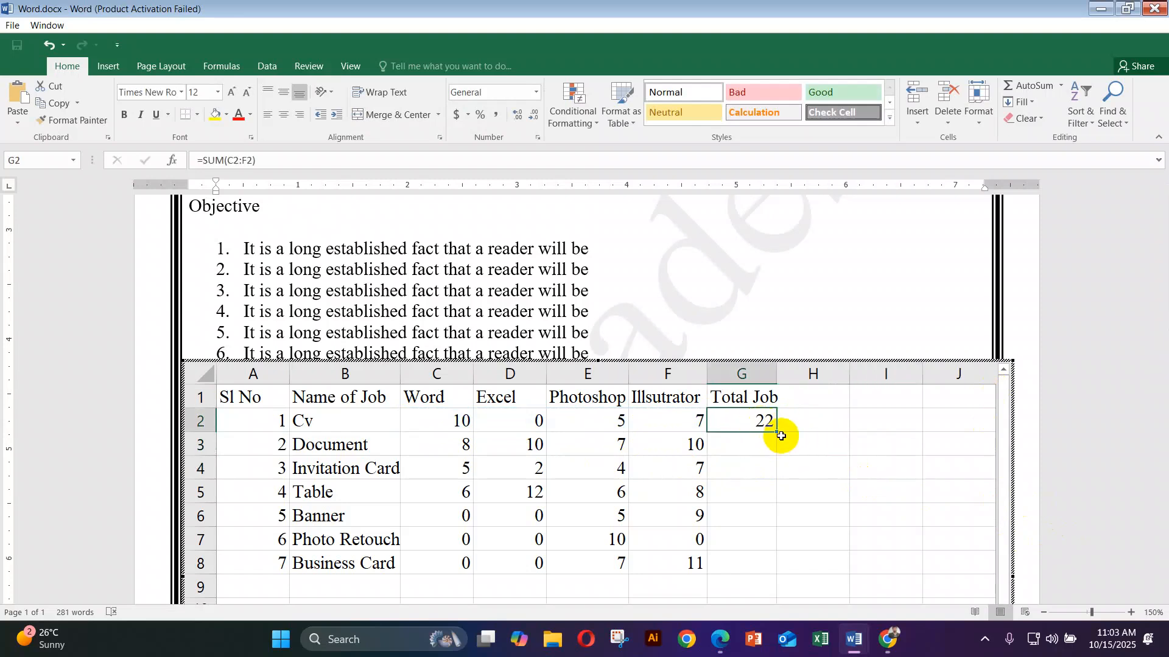
{"action": "left_click_drag", "start_coordinate": [778, 433], "coordinate": [774, 573]}
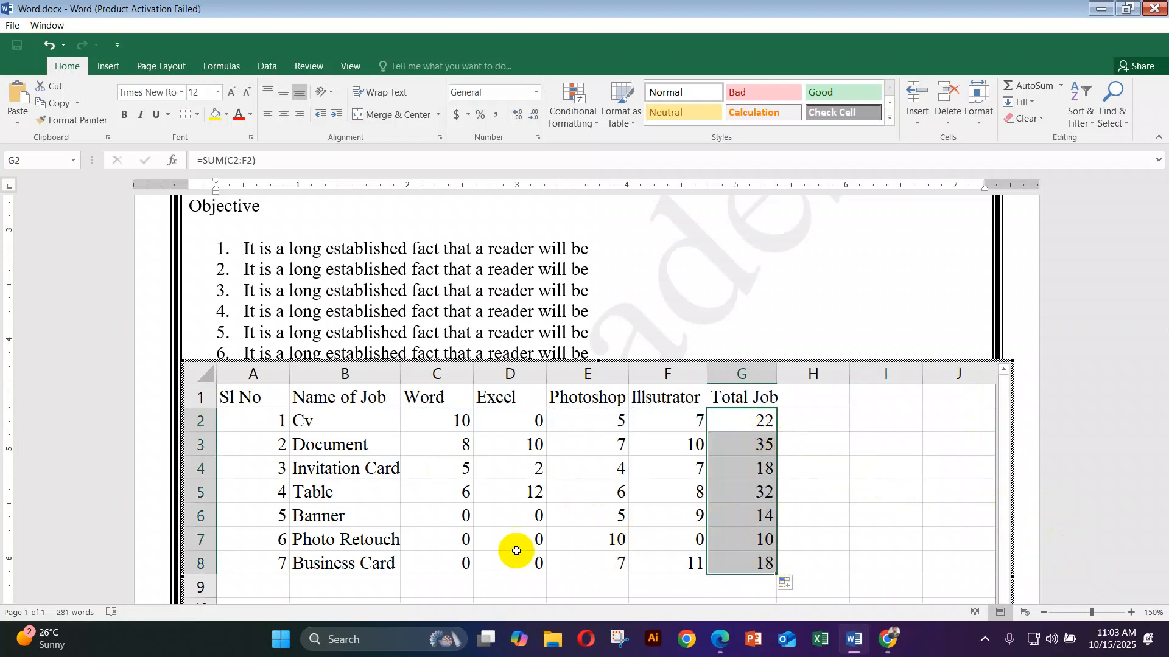
Step: Total the Word column in cell C9 with =sum(C2:C8) and fill the formula across to G9
{"action": "left_click", "coordinate": [460, 586]}
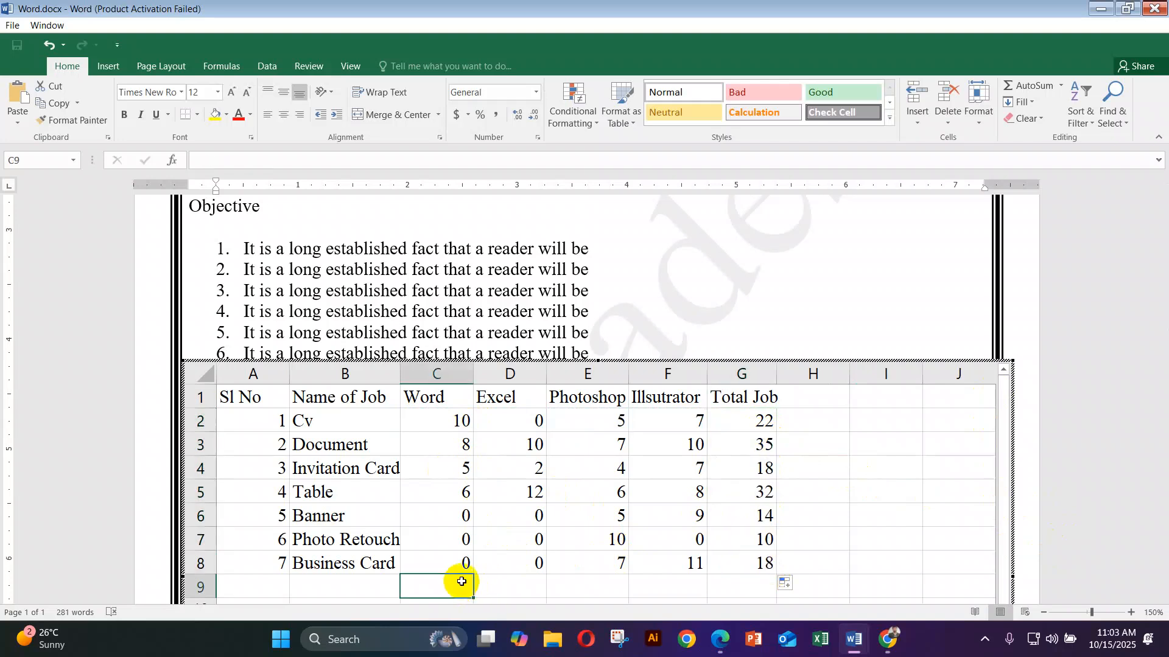
{"action": "type", "text": "=sum("}
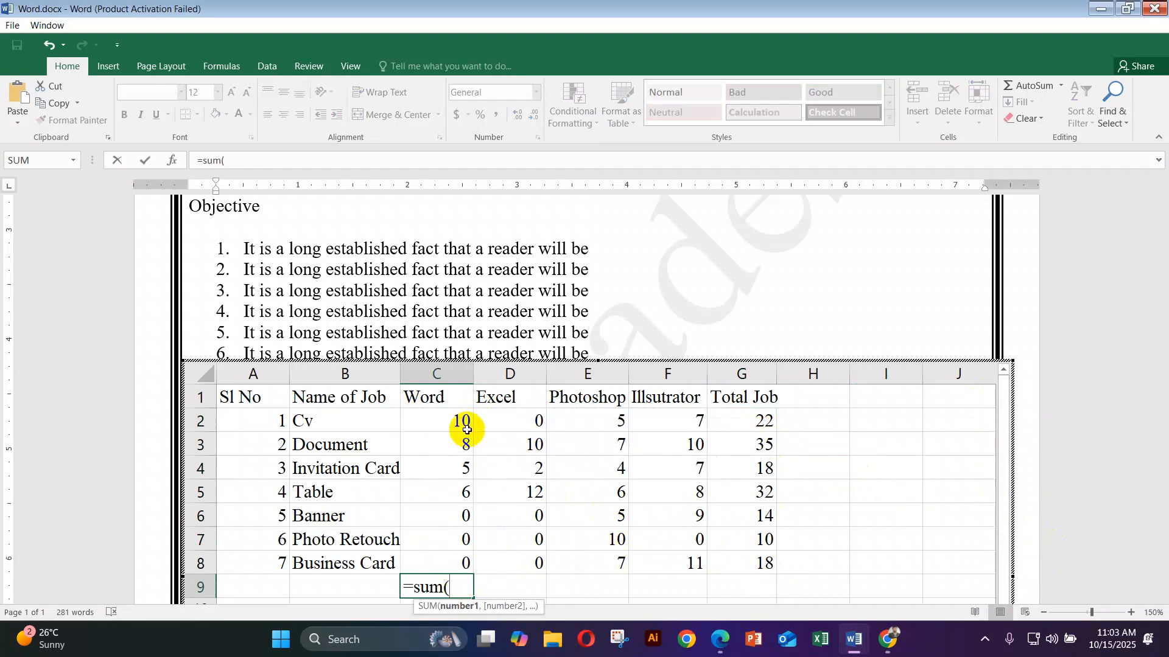
{"action": "left_click", "coordinate": [464, 419]}
{"action": "left_click_drag", "start_coordinate": [464, 419], "coordinate": [461, 556]}
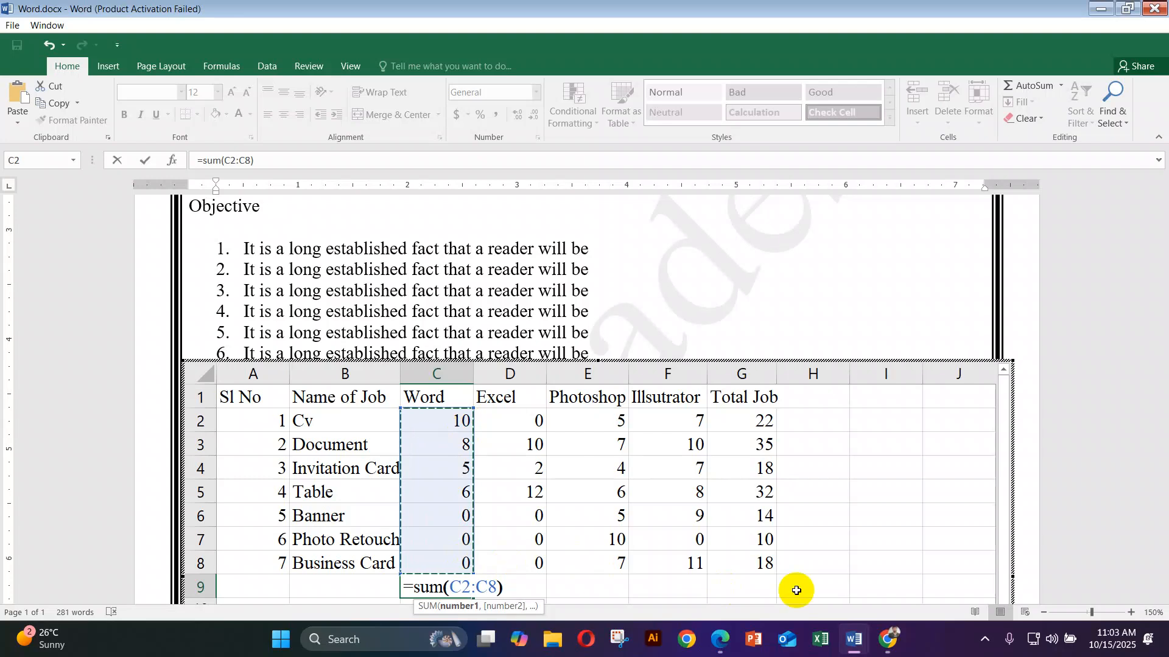
{"action": "type", "text": ")"}
{"action": "key", "text": "Return"}
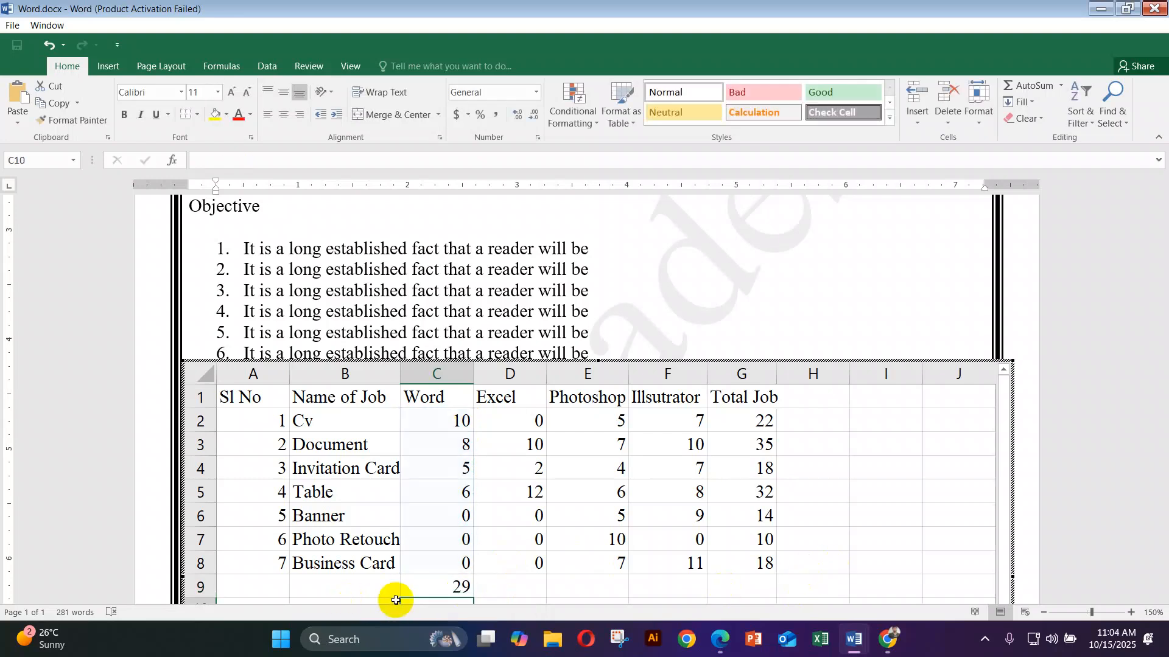
{"action": "left_click", "coordinate": [438, 588]}
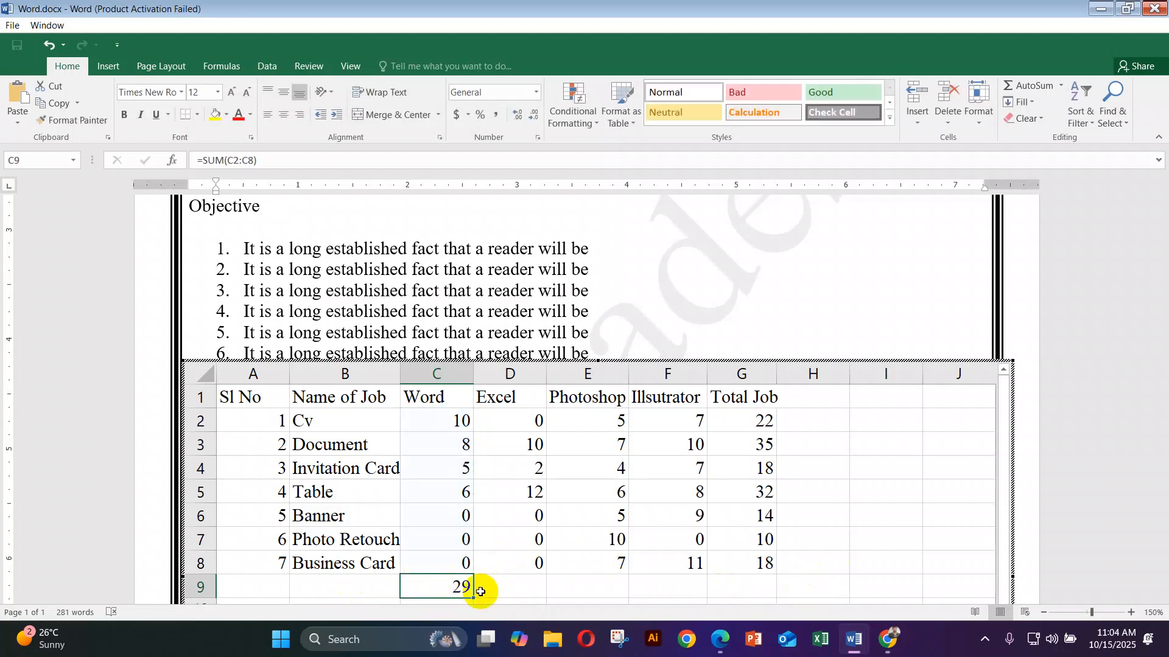
{"action": "left_click_drag", "start_coordinate": [472, 597], "coordinate": [756, 590]}
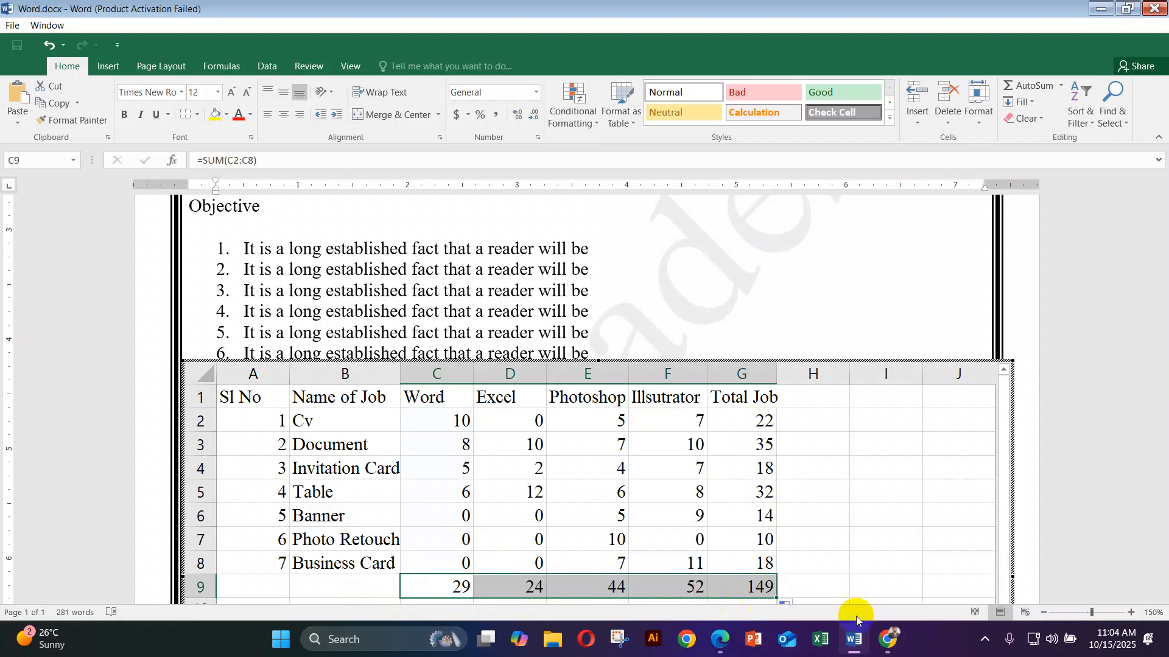
{"action": "left_click", "coordinate": [884, 544]}
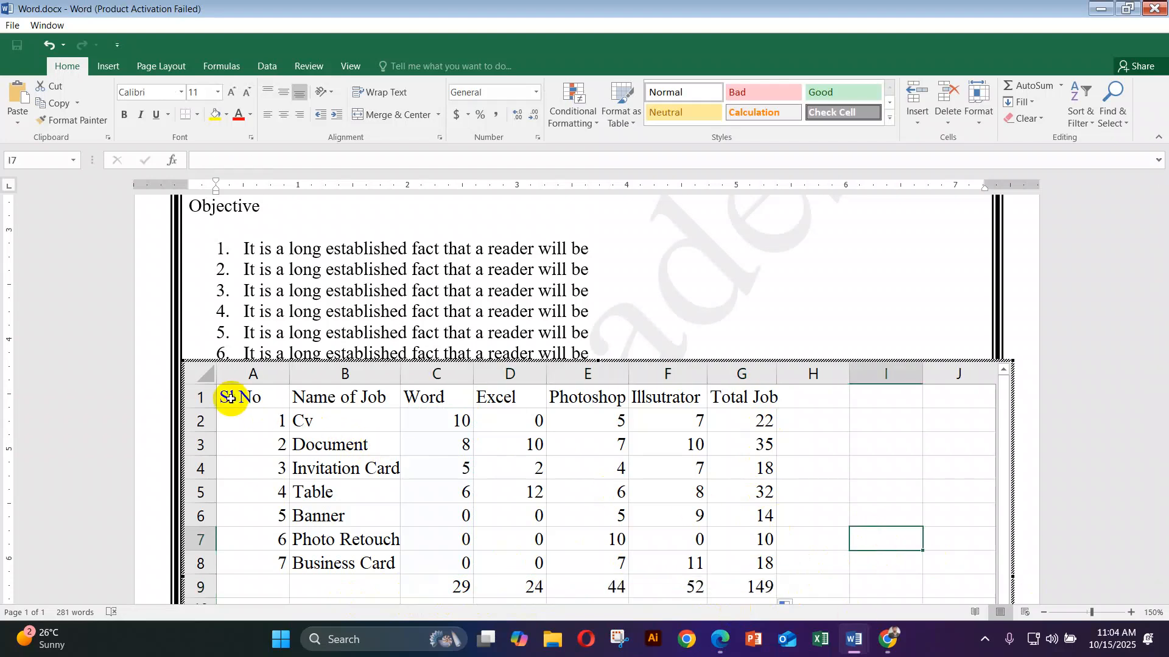
Step: Apply all borders to the table range A1 to G9
{"action": "left_click_drag", "start_coordinate": [227, 396], "coordinate": [738, 585]}
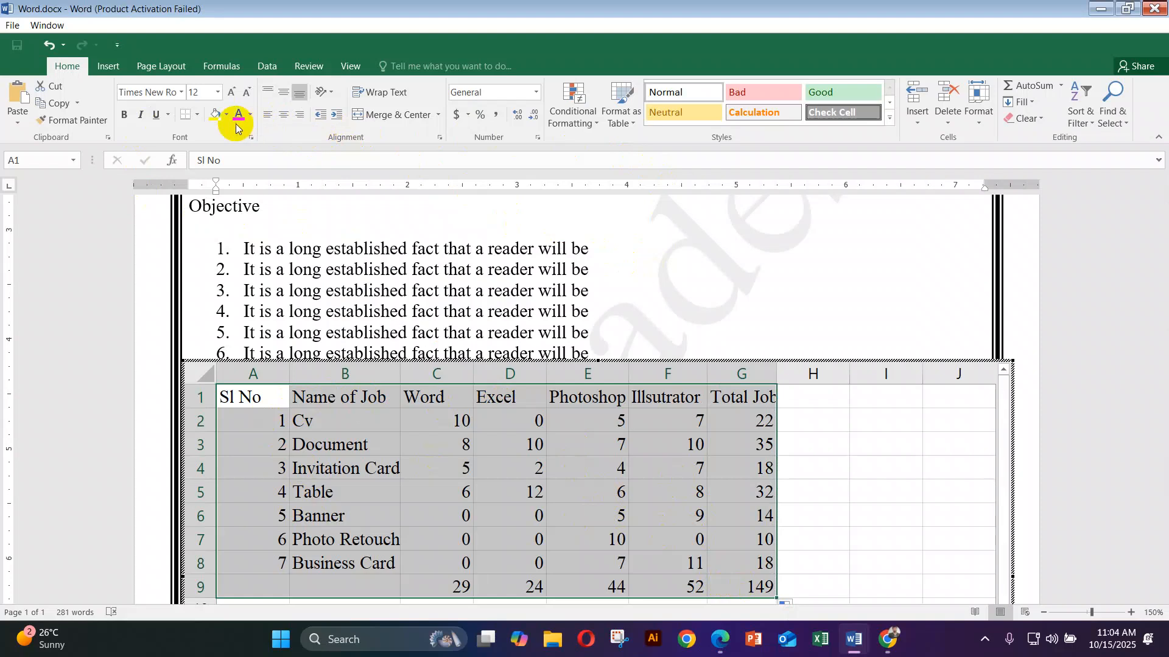
{"action": "left_click", "coordinate": [197, 116]}
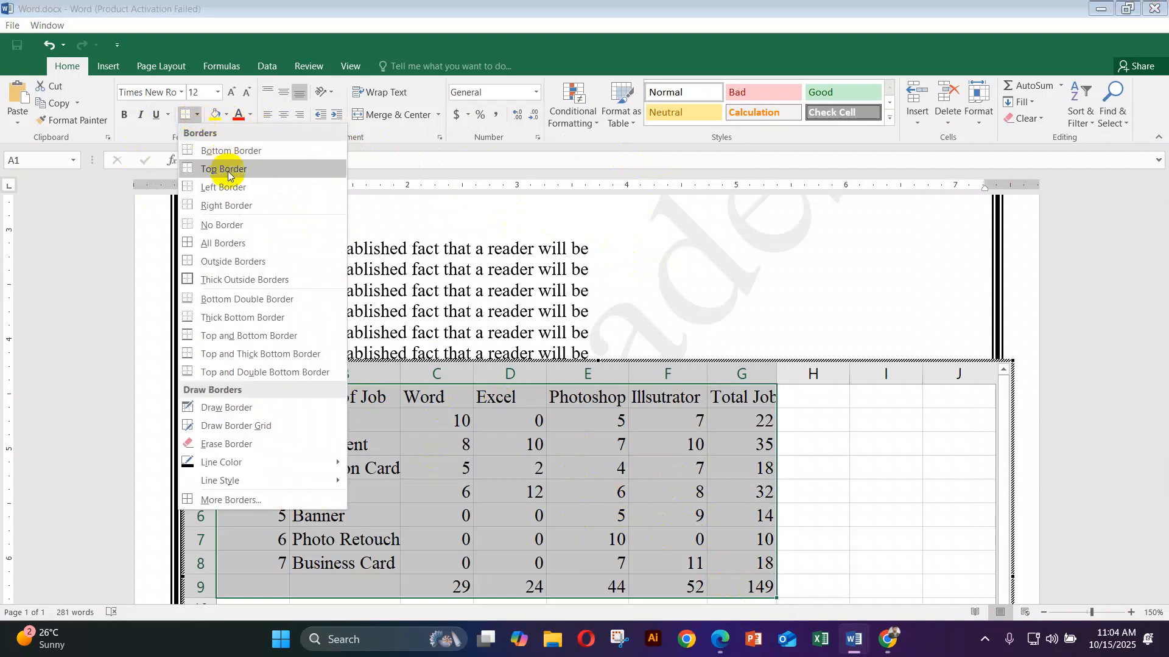
{"action": "left_click", "coordinate": [224, 243]}
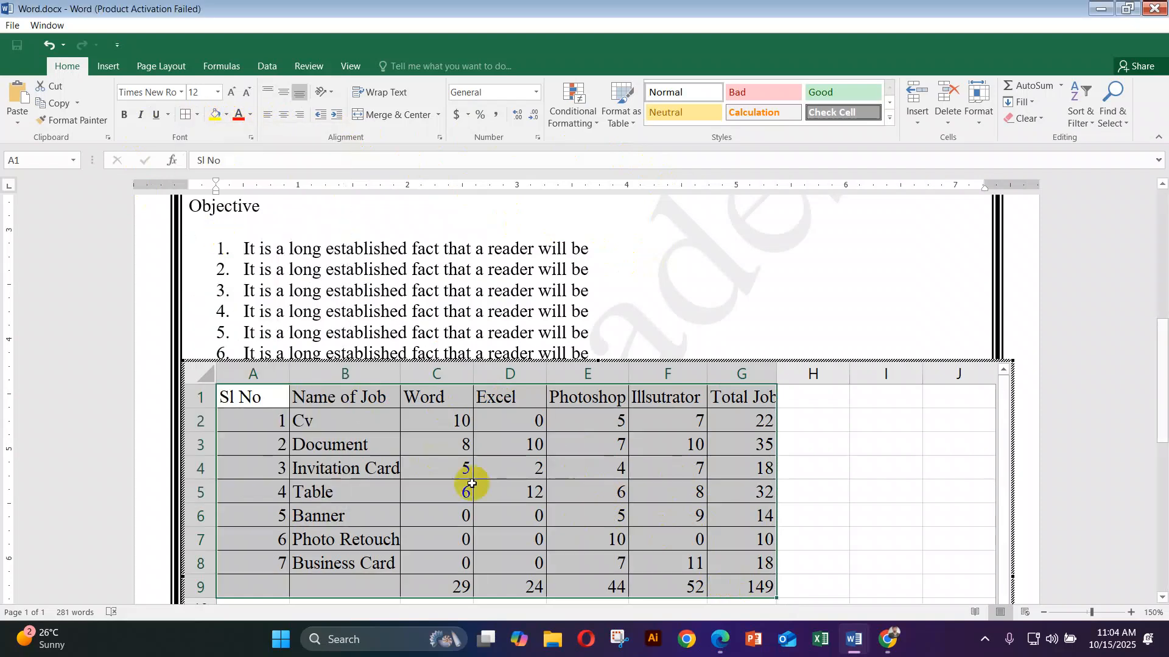
{"action": "left_click", "coordinate": [549, 513]}
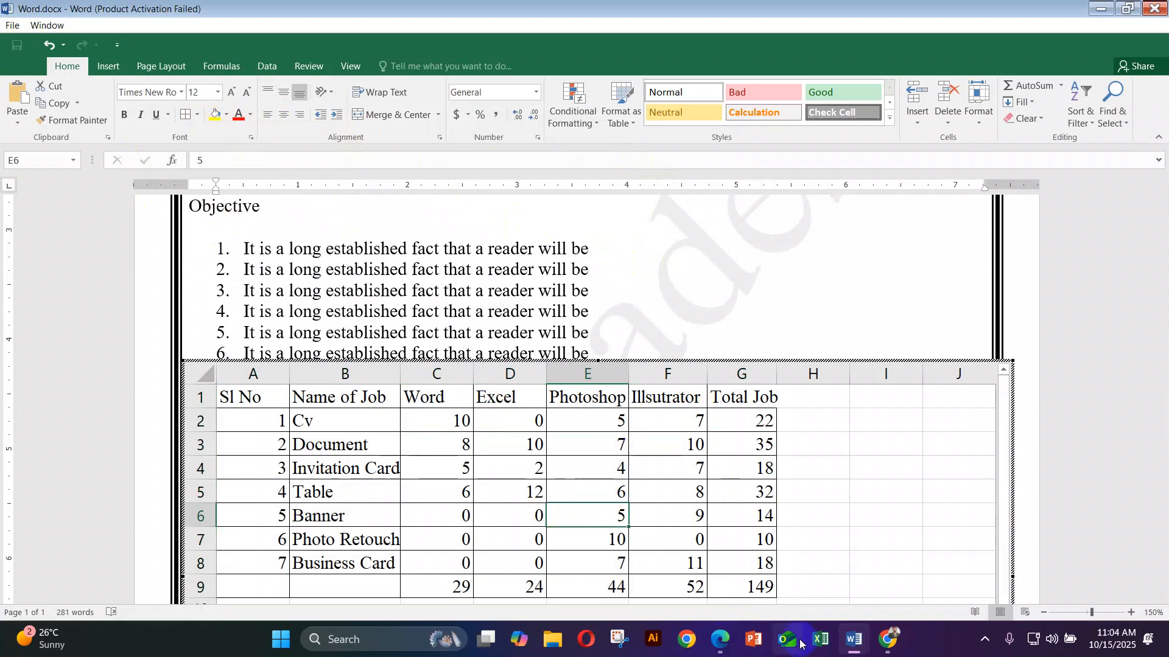
Step: Check instruction 12 in Document3 and format heading cells A1 to G1 in Word.docx as bold, centered and filled yellow
{"action": "mouse_move", "coordinate": [855, 642]}
{"action": "left_click", "coordinate": [868, 566]}
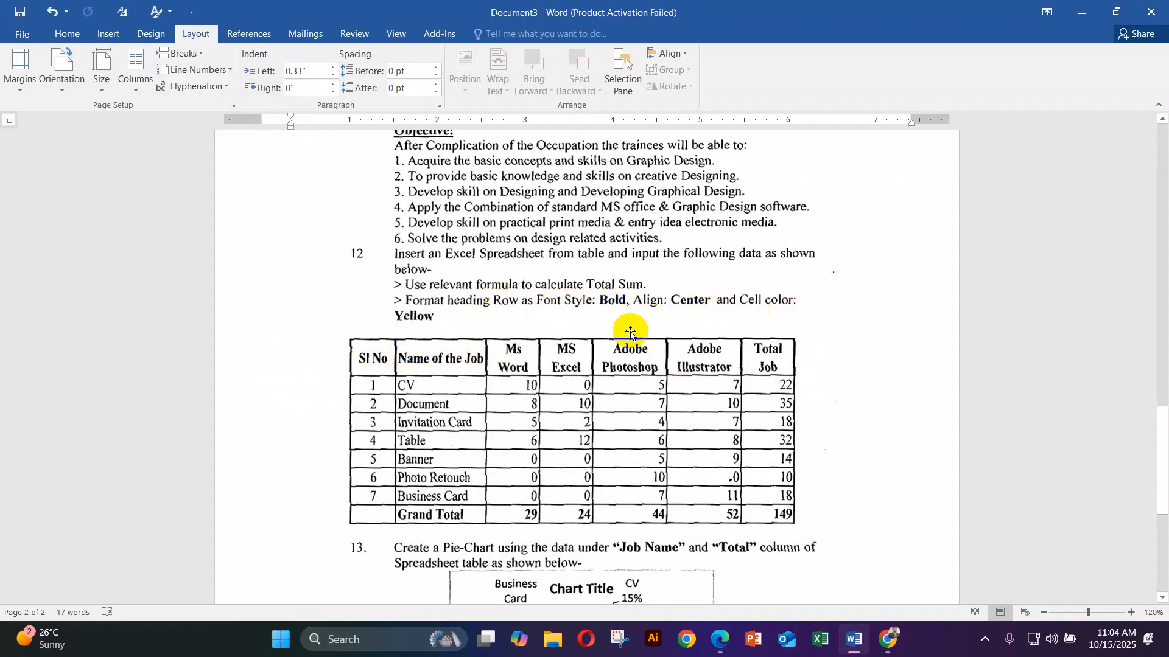
{"action": "left_click", "coordinate": [857, 639]}
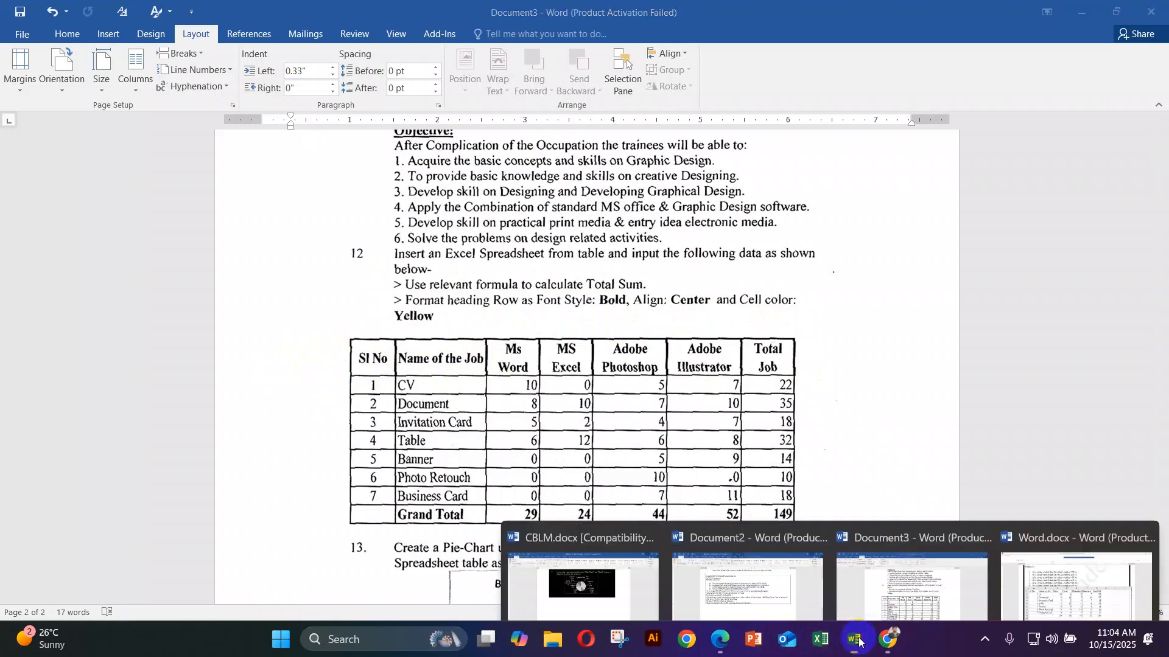
{"action": "left_click", "coordinate": [1034, 566]}
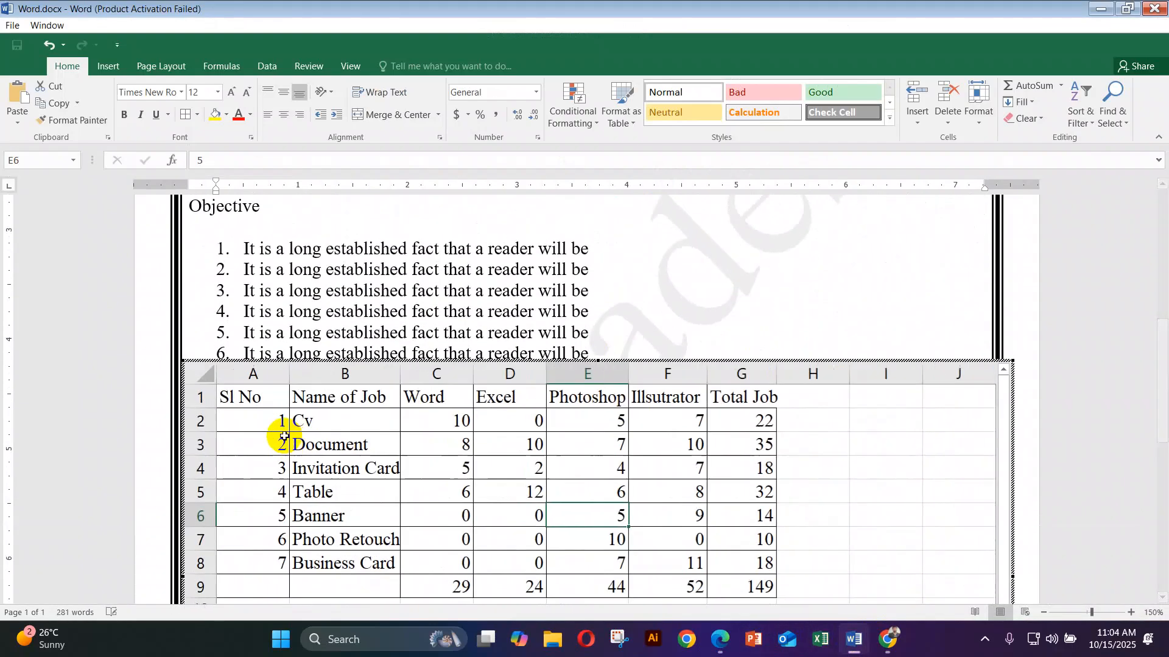
{"action": "left_click_drag", "start_coordinate": [209, 399], "coordinate": [728, 396]}
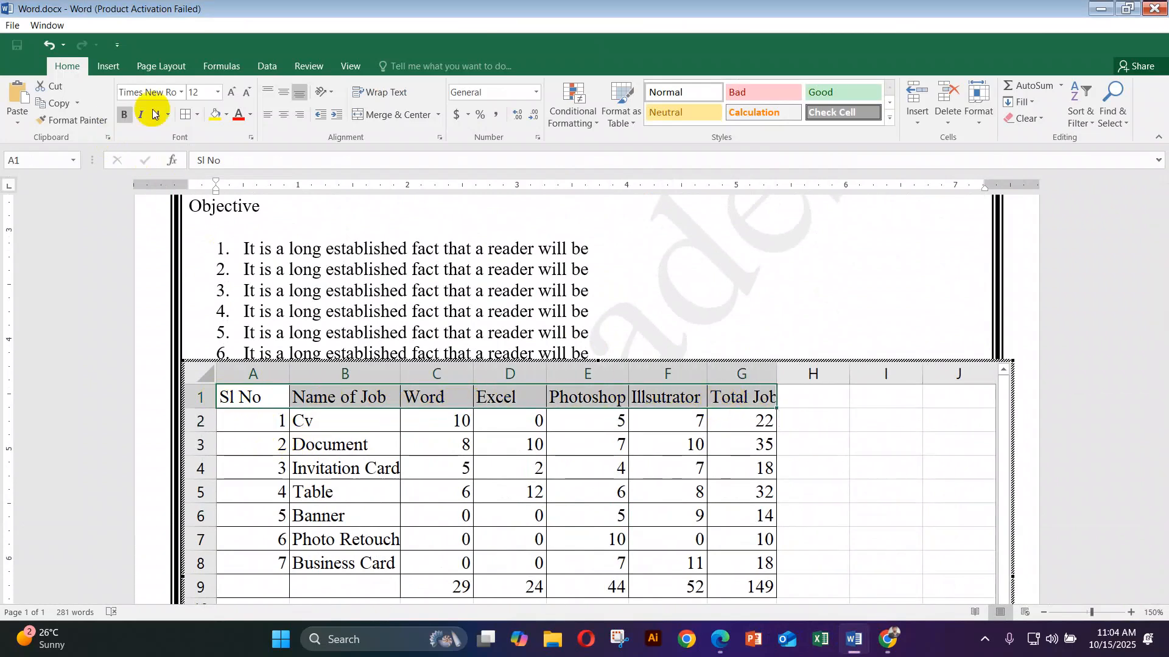
{"action": "left_click", "coordinate": [125, 115]}
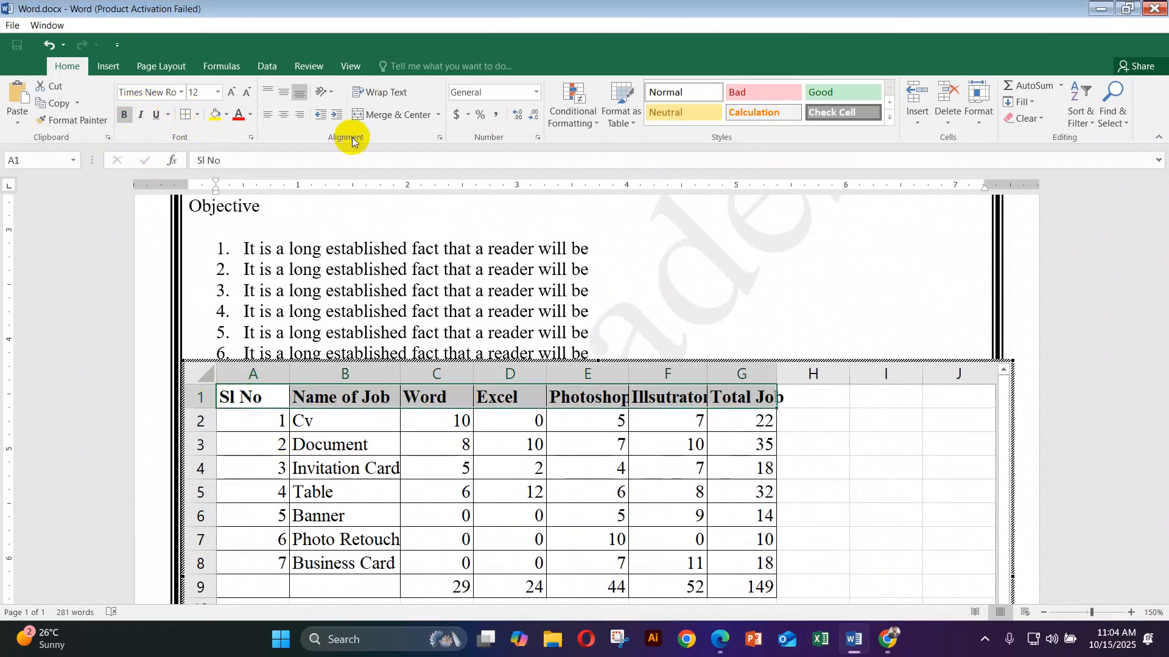
{"action": "left_click", "coordinate": [284, 115]}
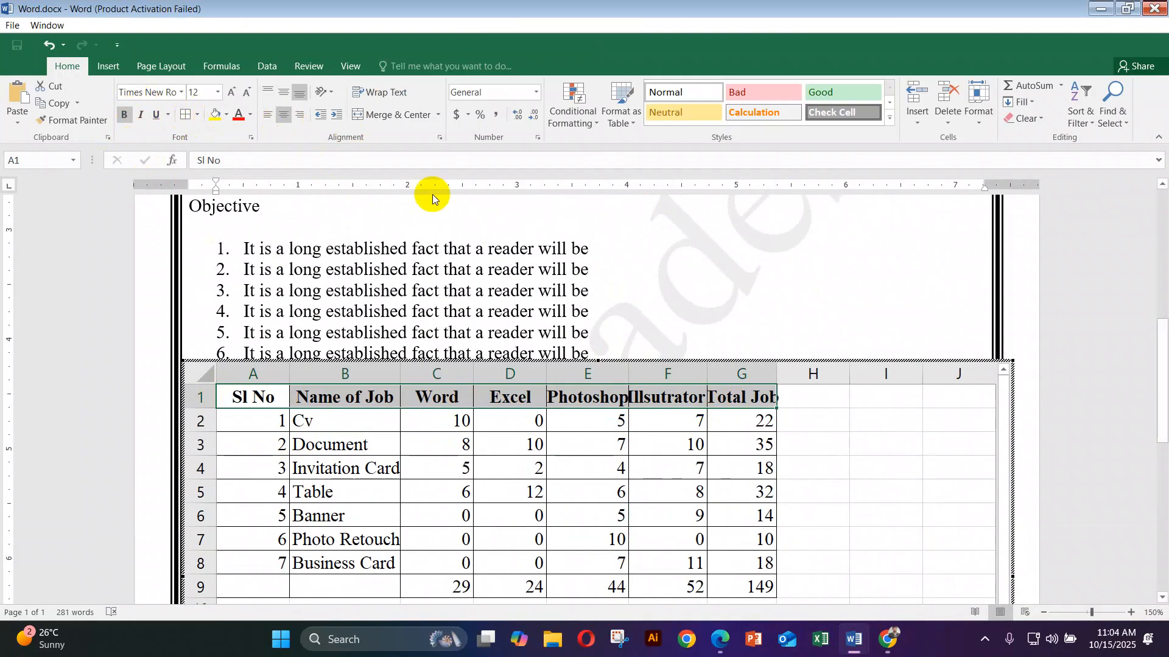
{"action": "left_click", "coordinate": [215, 115]}
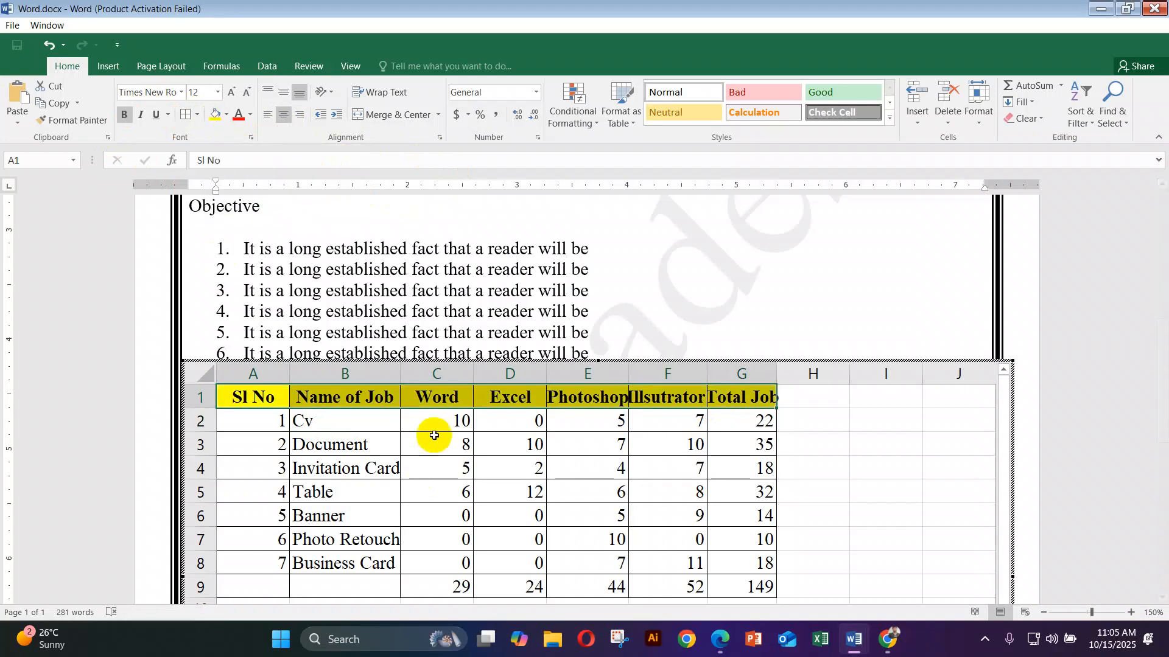
Step: Auto-fit the widths of the Photoshop, Illustrator and Total Job columns to their headings
{"action": "left_click", "coordinate": [747, 466]}
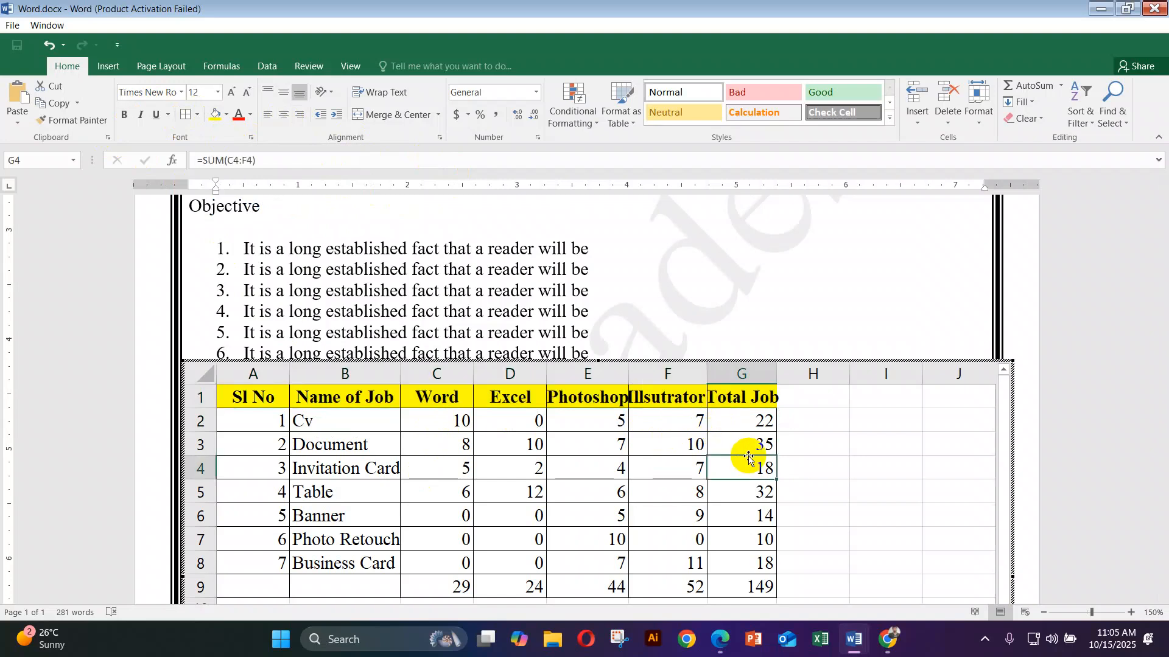
{"action": "double_click", "coordinate": [629, 365]}
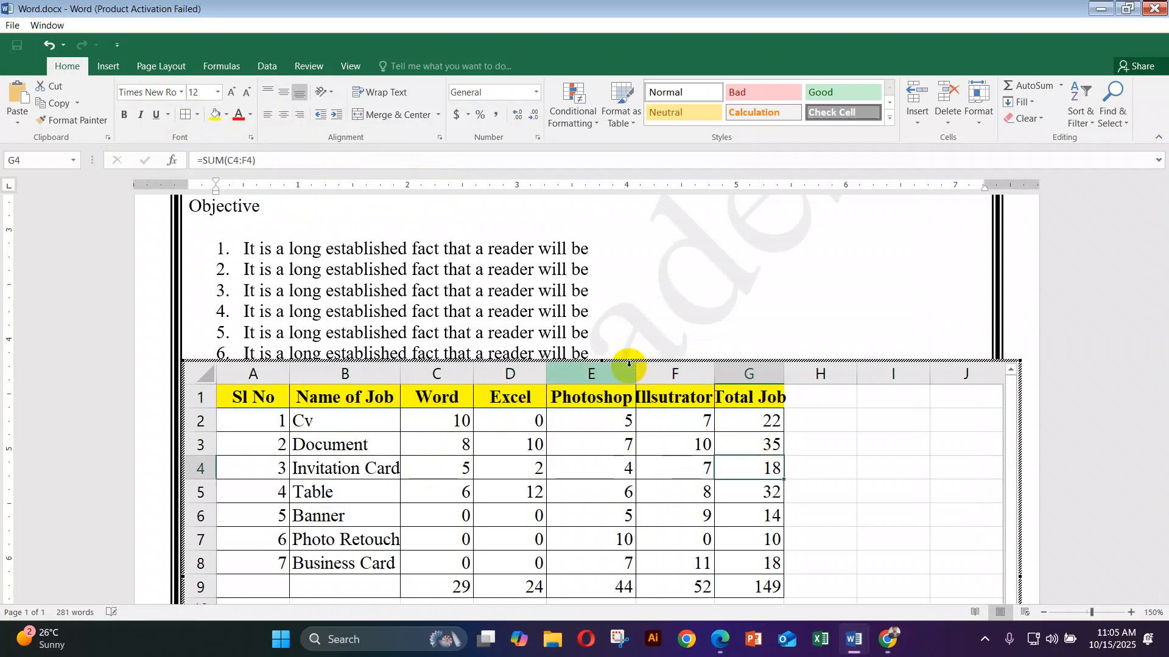
{"action": "double_click", "coordinate": [795, 373]}
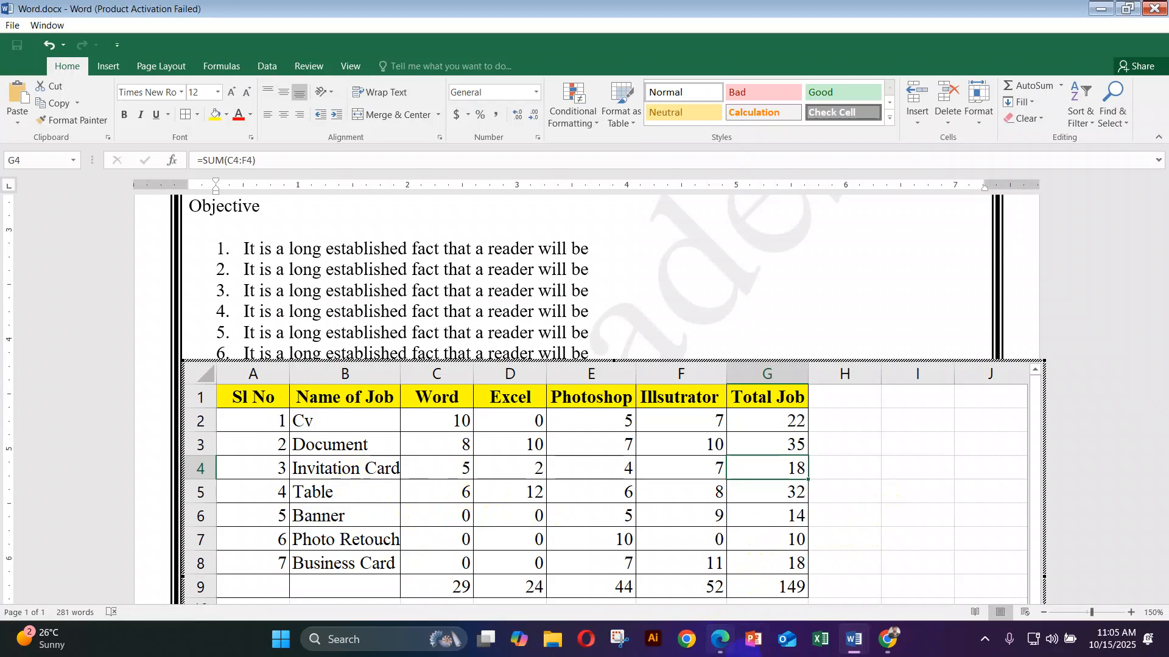
Step: Read the Grand Total row and instruction 13's pie chart requirements in Document3, and return to Word.docx
{"action": "mouse_move", "coordinate": [855, 639]}
{"action": "left_click", "coordinate": [924, 566]}
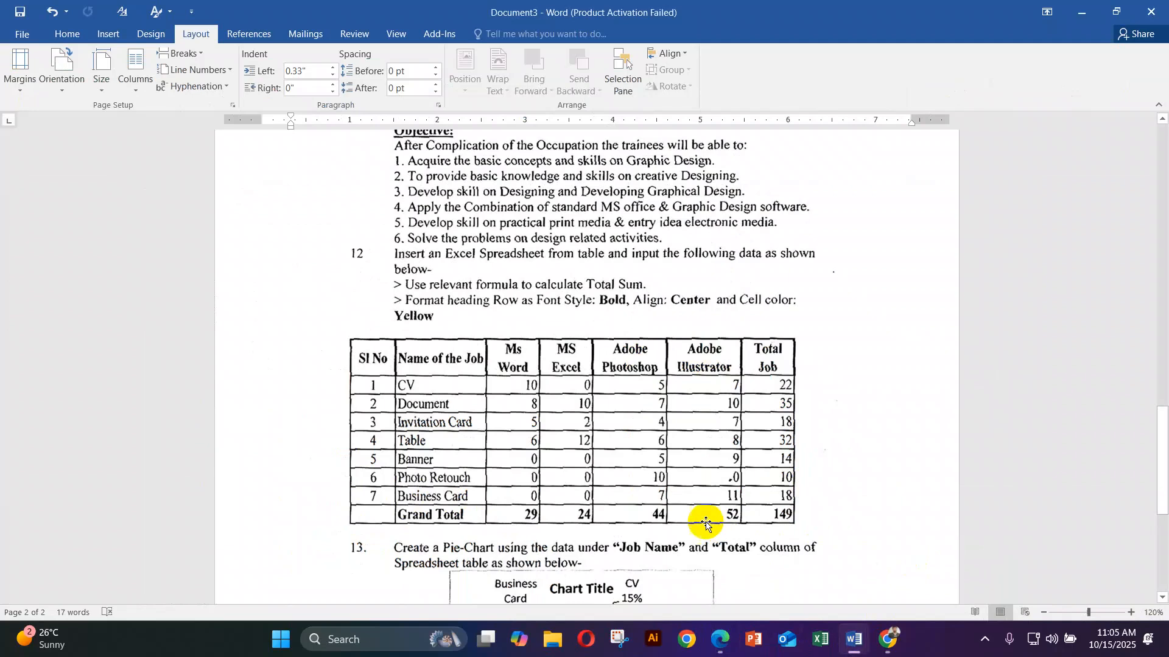
{"action": "scroll", "coordinate": [625, 431], "scroll_direction": "down", "scroll_amount": 1}
{"action": "scroll", "coordinate": [626, 431], "scroll_direction": "down", "scroll_amount": 4}
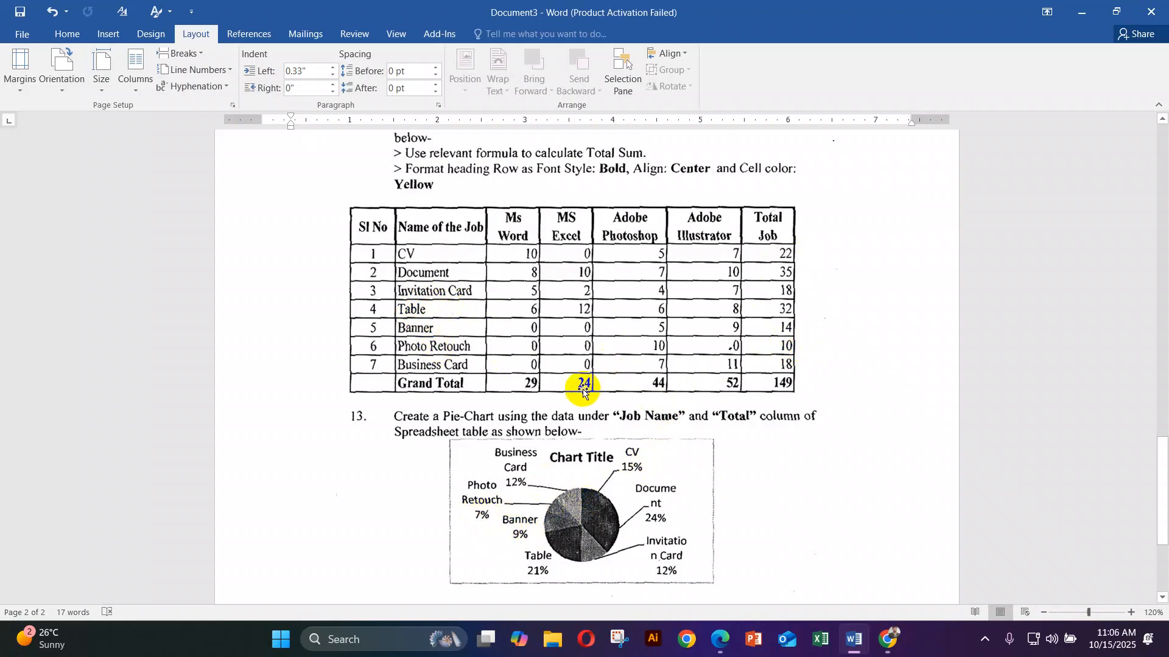
{"action": "mouse_move", "coordinate": [865, 650]}
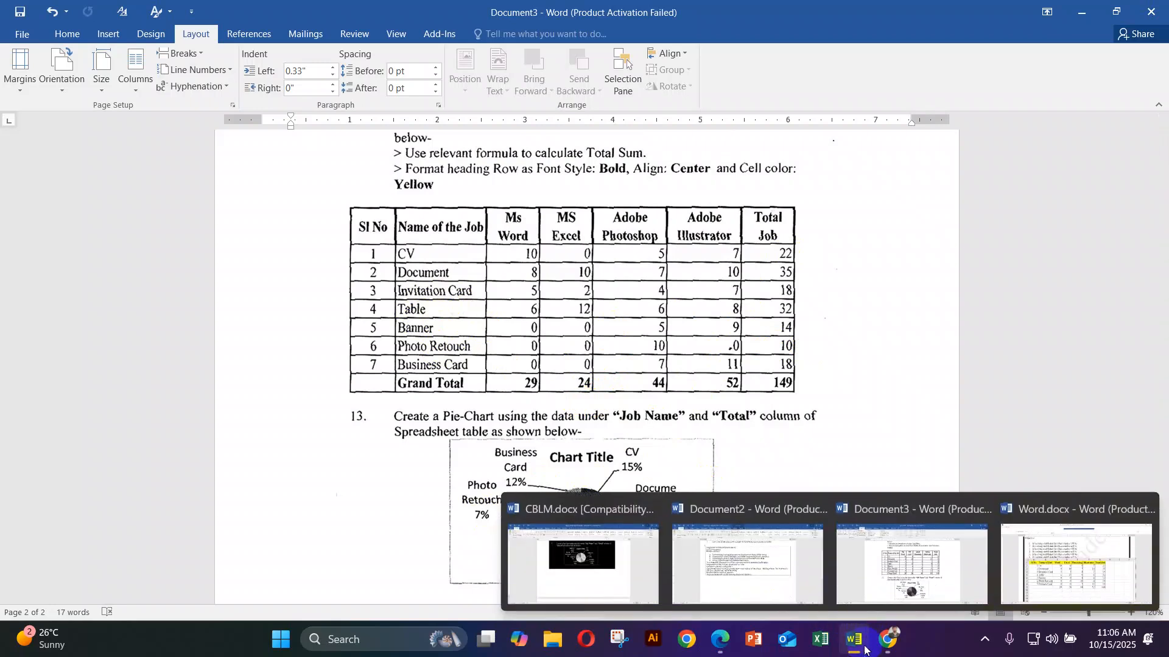
{"action": "left_click", "coordinate": [1112, 535]}
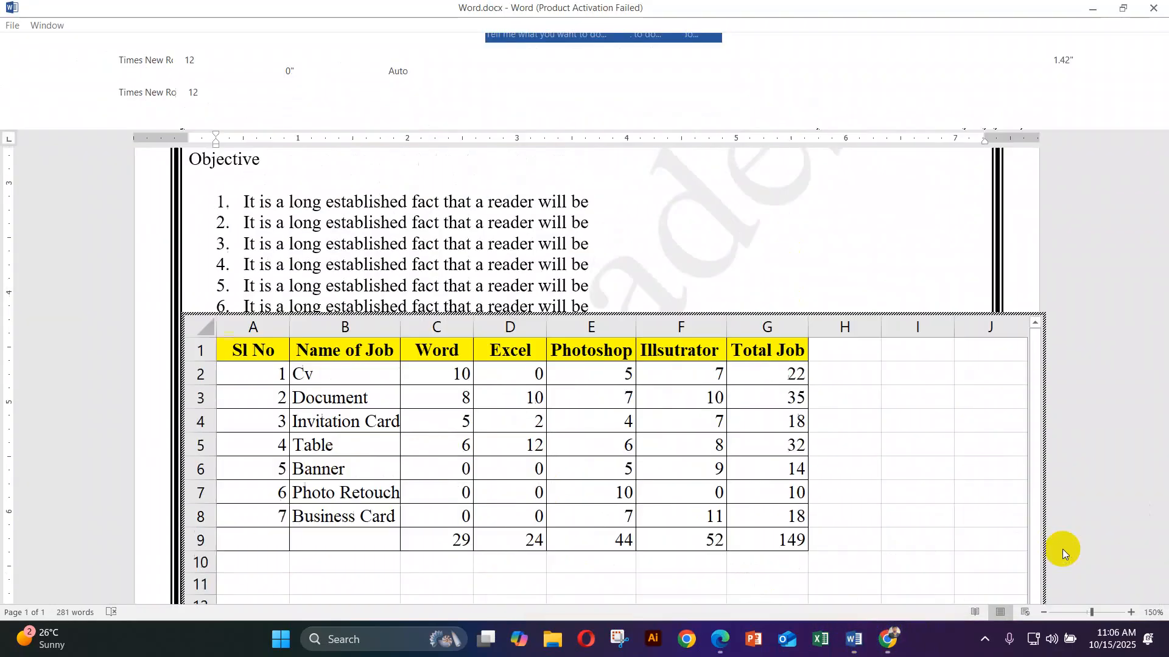
Step: Examine the finished Excel table in Word.docx and the free space beneath it on the page
{"action": "double_click", "coordinate": [727, 514]}
{"action": "scroll", "coordinate": [741, 485], "scroll_direction": "down", "scroll_amount": 1}
{"action": "scroll", "coordinate": [741, 485], "scroll_direction": "up", "scroll_amount": 1}
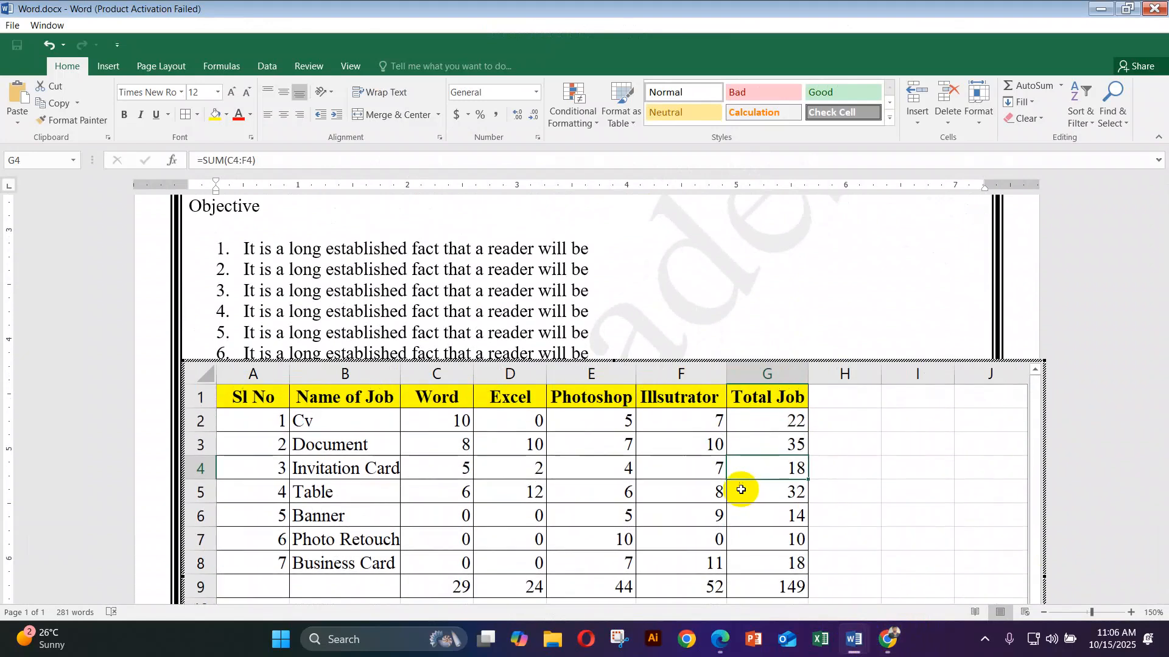
{"action": "scroll", "coordinate": [1159, 377], "scroll_direction": "down", "scroll_amount": 5}
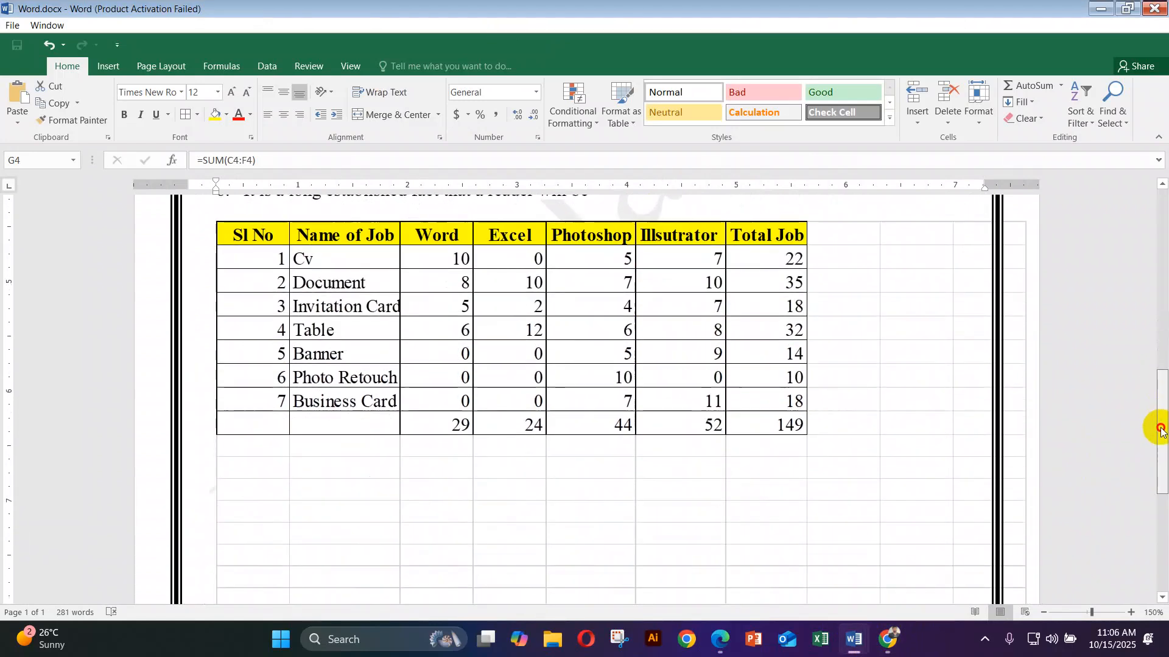
{"action": "left_click_drag", "start_coordinate": [1163, 398], "coordinate": [1160, 341]}
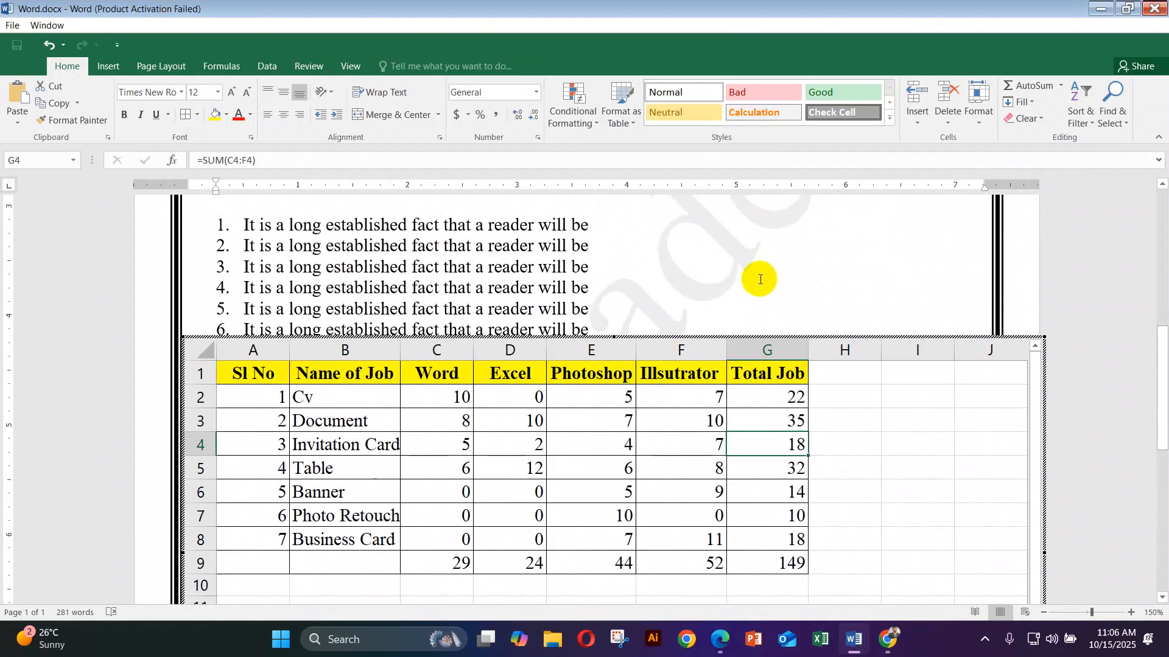
{"action": "scroll", "coordinate": [655, 391], "scroll_direction": "down", "scroll_amount": 3}
{"action": "scroll", "coordinate": [658, 391], "scroll_direction": "up", "scroll_amount": 3}
{"action": "scroll", "coordinate": [656, 394], "scroll_direction": "down", "scroll_amount": 3}
{"action": "scroll", "coordinate": [655, 394], "scroll_direction": "down", "scroll_amount": 7}
{"action": "scroll", "coordinate": [655, 394], "scroll_direction": "up", "scroll_amount": 10}
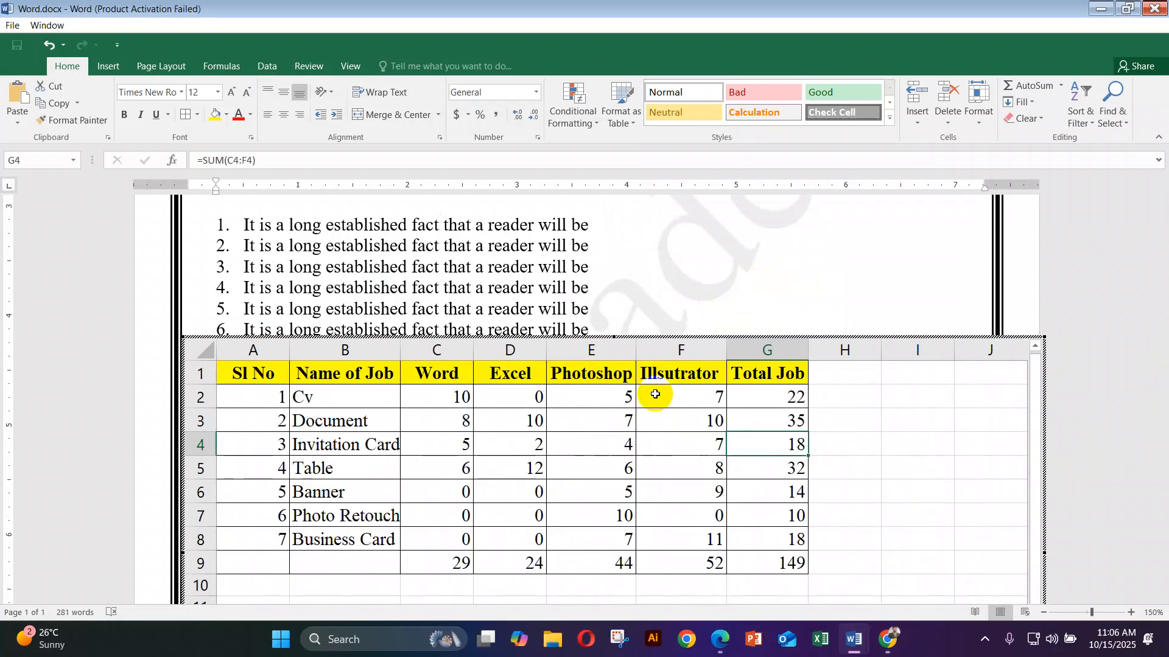
{"action": "scroll", "coordinate": [680, 231], "scroll_direction": "down", "scroll_amount": 6}
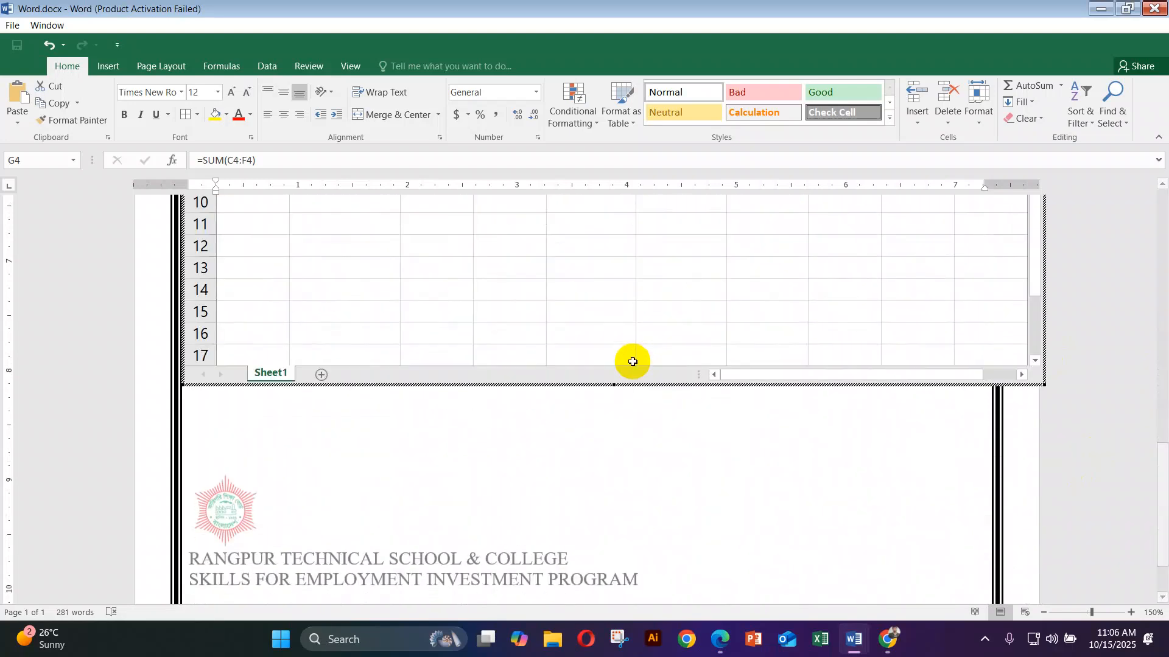
{"action": "scroll", "coordinate": [782, 535], "scroll_direction": "up", "scroll_amount": 5}
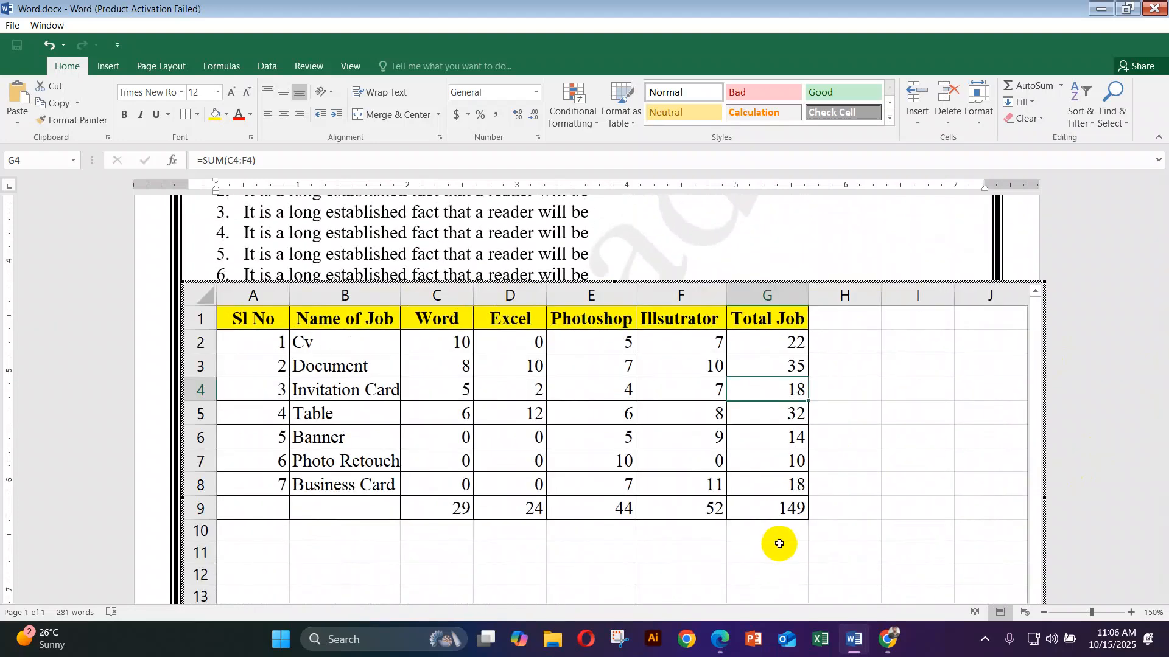
{"action": "left_click", "coordinate": [1113, 346]}
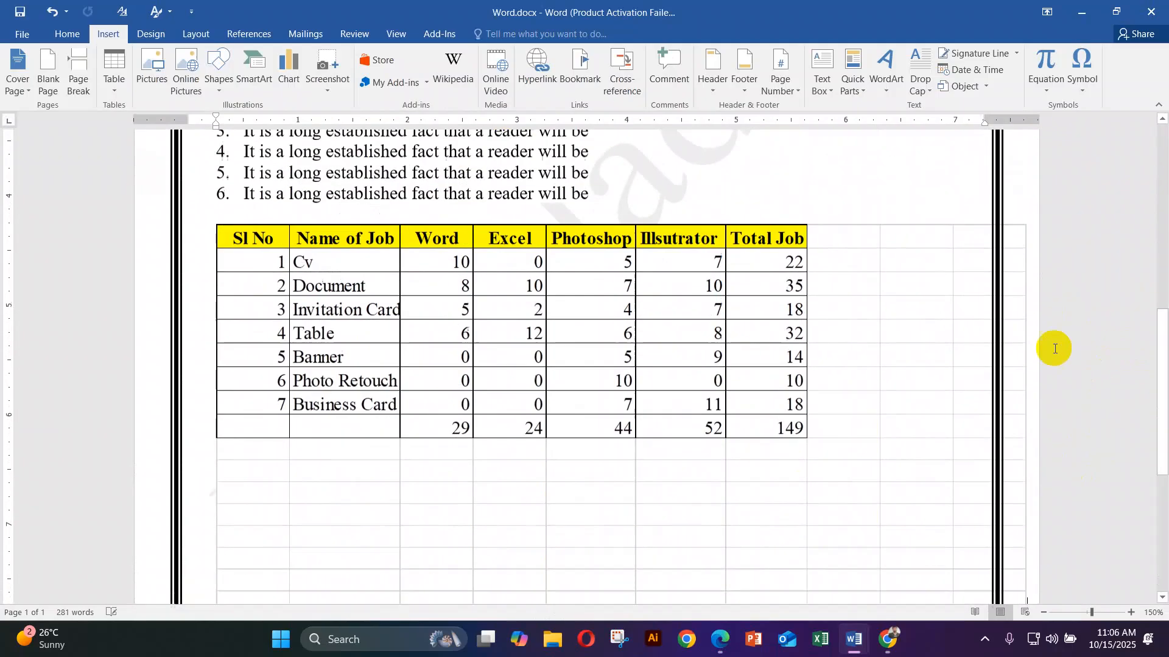
{"action": "scroll", "coordinate": [755, 375], "scroll_direction": "down", "scroll_amount": 3}
{"action": "scroll", "coordinate": [749, 376], "scroll_direction": "up", "scroll_amount": 3}
{"action": "scroll", "coordinate": [715, 360], "scroll_direction": "down", "scroll_amount": 3}
{"action": "scroll", "coordinate": [722, 361], "scroll_direction": "down", "scroll_amount": 3}
{"action": "scroll", "coordinate": [517, 396], "scroll_direction": "up", "scroll_amount": 6}
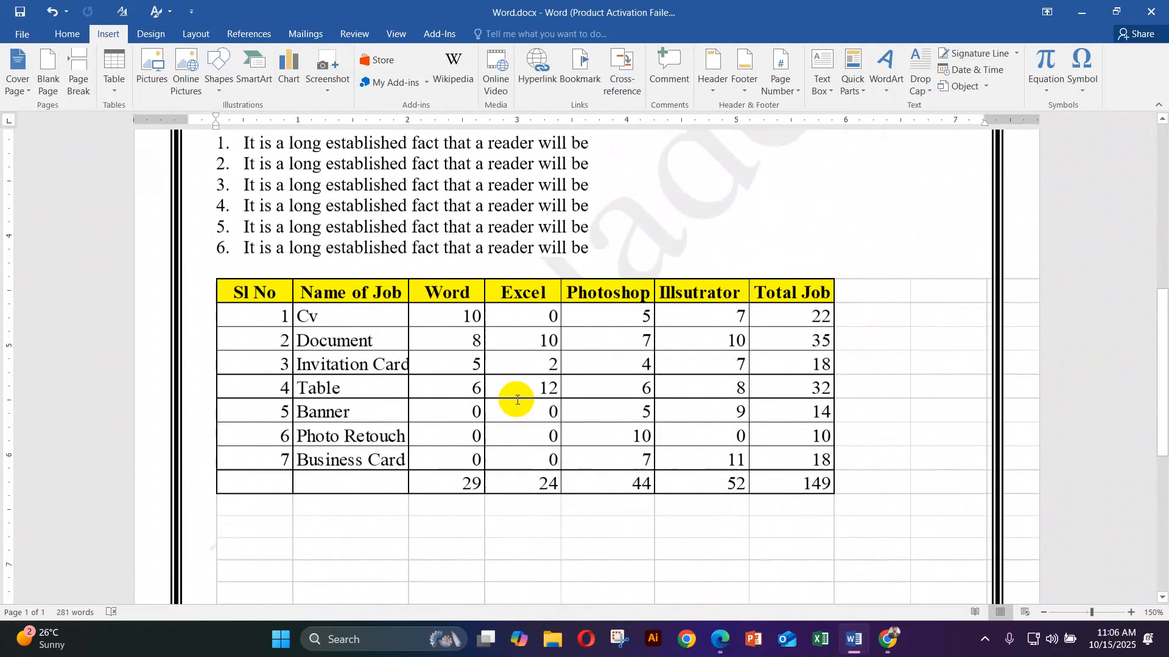
{"action": "left_click", "coordinate": [523, 342]}
{"action": "left_click", "coordinate": [1013, 400]}
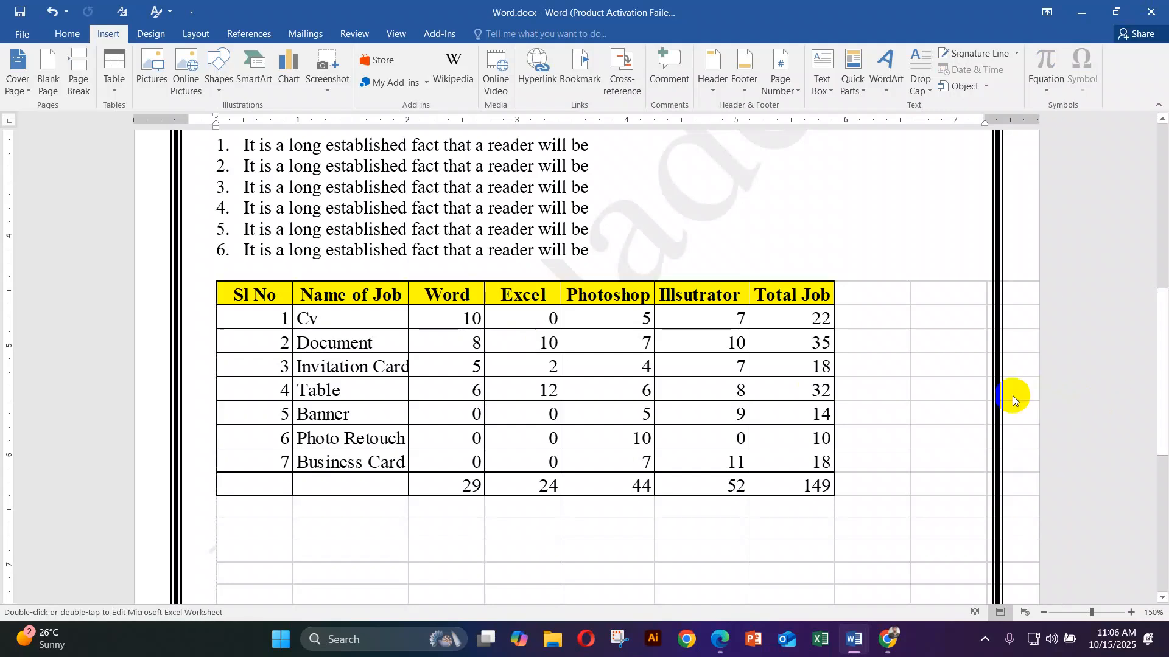
Step: Insert a 2-D pie chart in the embedded worksheet from the job names in B2:B8 and the totals in G2:G8
{"action": "double_click", "coordinate": [738, 344]}
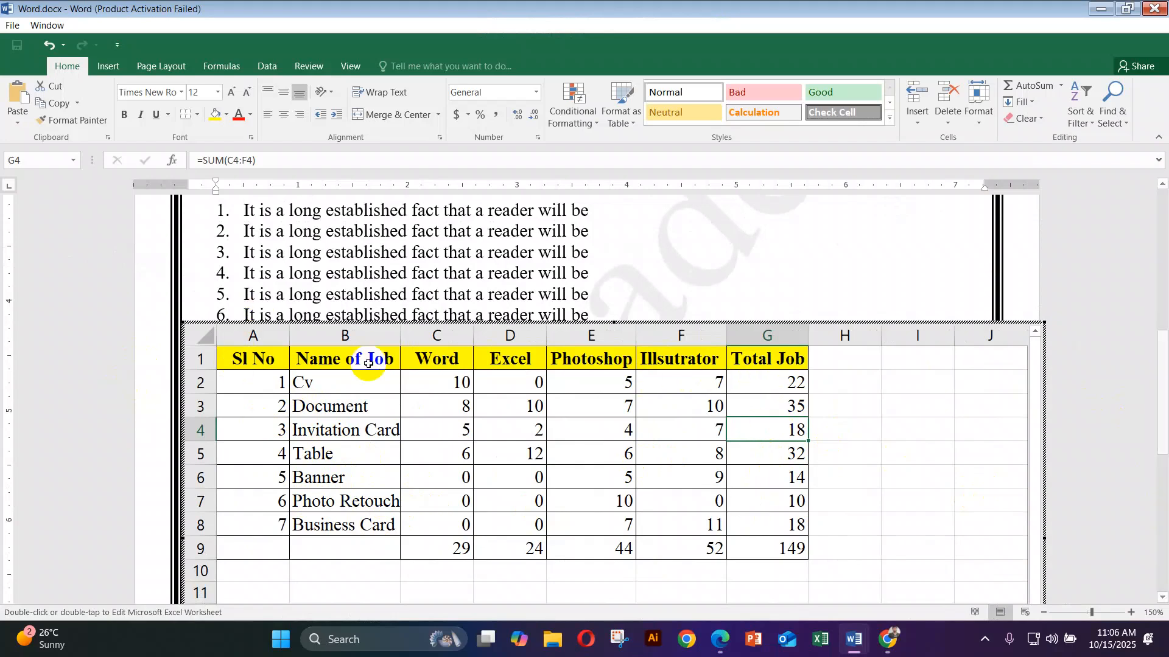
{"action": "left_click_drag", "start_coordinate": [304, 385], "coordinate": [313, 524]}
{"action": "left_click_drag", "start_coordinate": [788, 391], "coordinate": [784, 527]}
{"action": "left_click", "coordinate": [336, 577]}
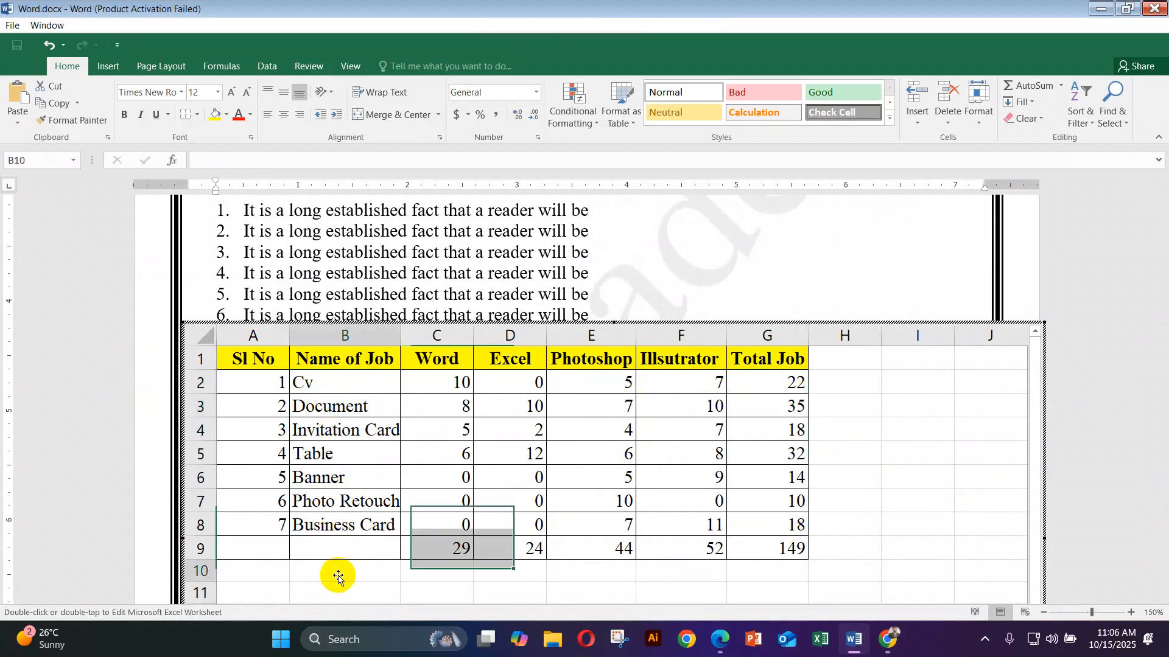
{"action": "left_click_drag", "start_coordinate": [331, 384], "coordinate": [313, 522]}
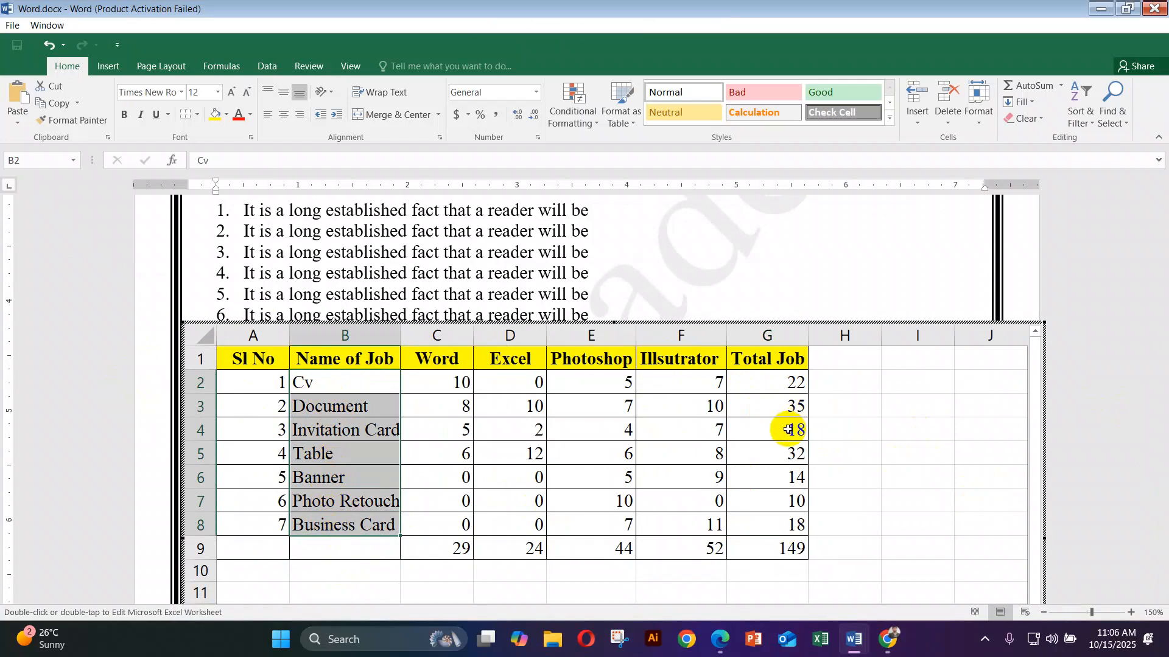
{"action": "left_click_drag", "start_coordinate": [752, 382], "coordinate": [767, 530]}
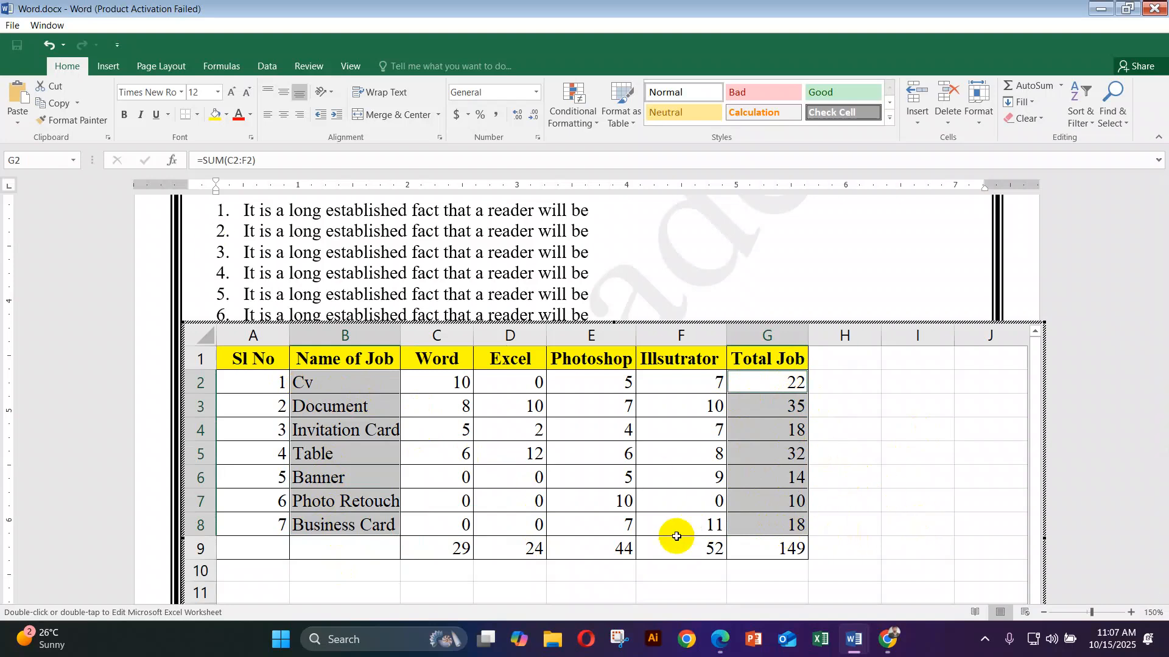
{"action": "left_click", "coordinate": [106, 69]}
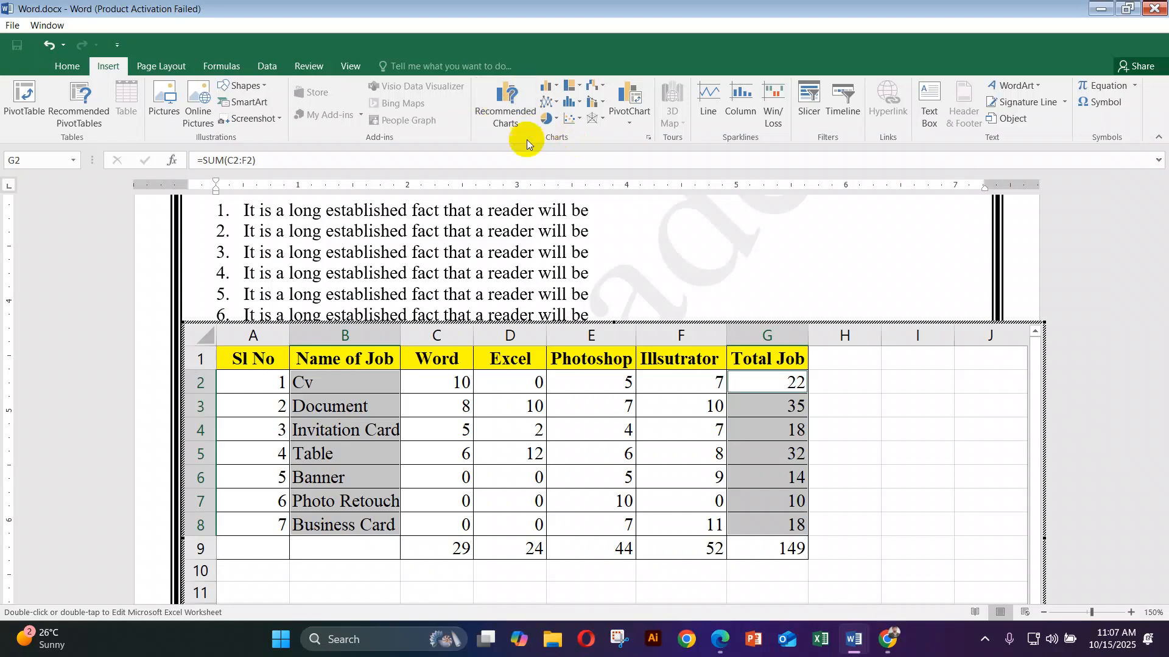
{"action": "left_click", "coordinate": [557, 124]}
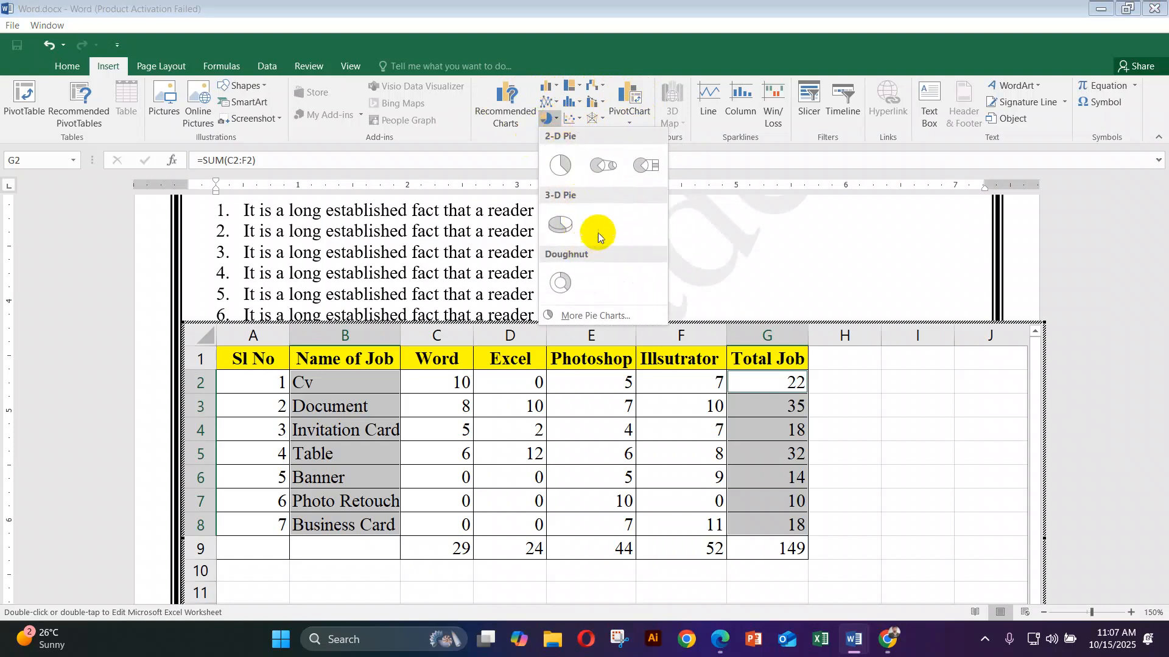
{"action": "left_click", "coordinate": [561, 170]}
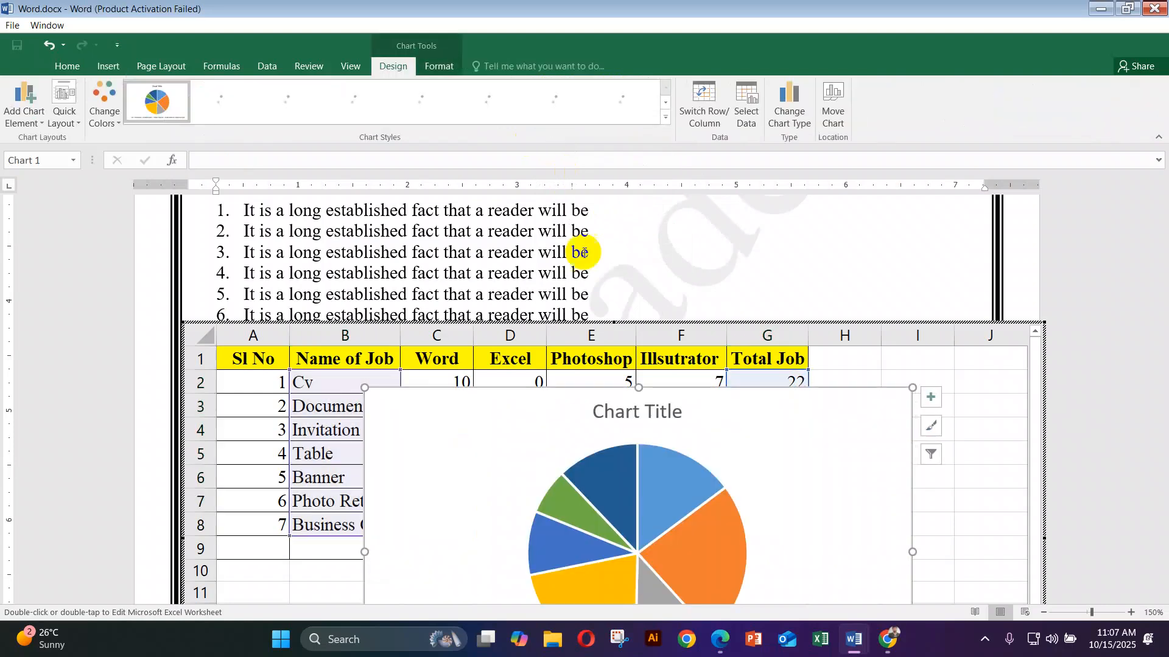
Step: Check the sample pie chart of instruction 13 in Document3 and return to the chart in Word.docx
{"action": "mouse_move", "coordinate": [644, 473]}
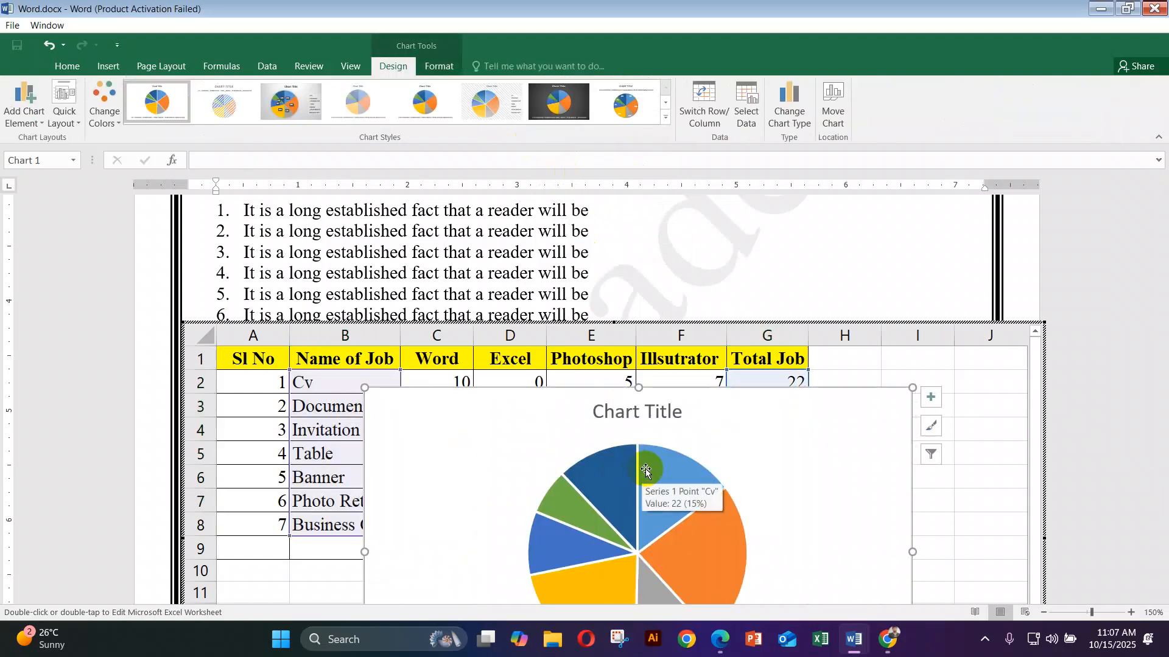
{"action": "left_click", "coordinate": [854, 639]}
{"action": "left_click", "coordinate": [869, 566]}
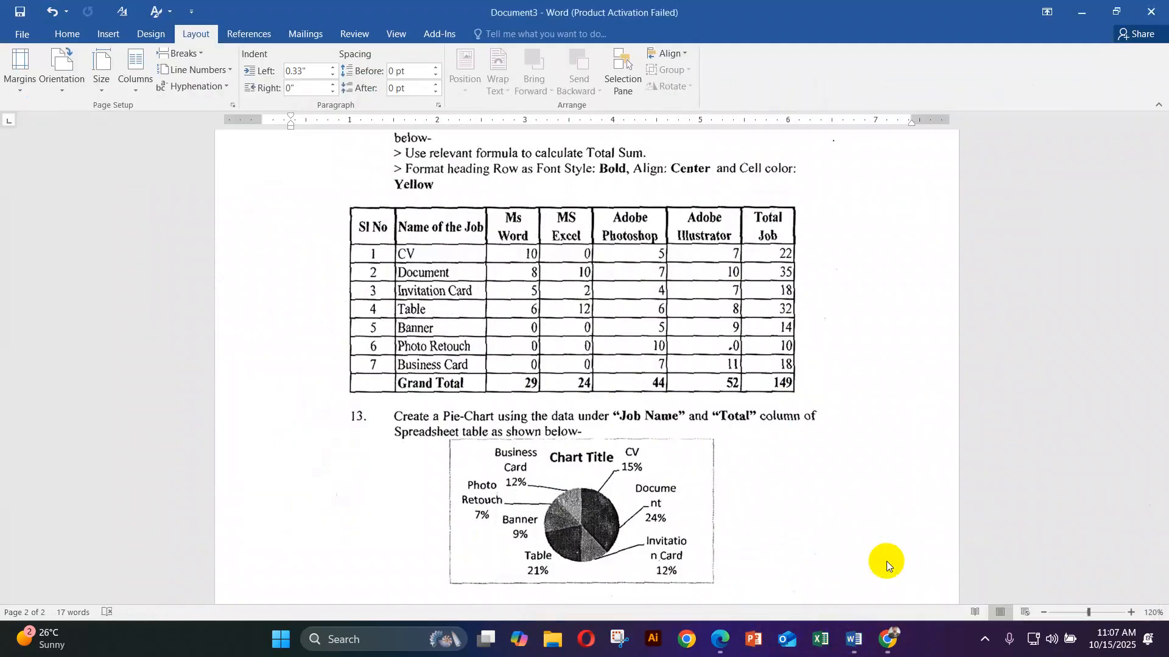
{"action": "left_click", "coordinate": [854, 639]}
{"action": "left_click", "coordinate": [1029, 550]}
{"action": "double_click", "coordinate": [749, 450]}
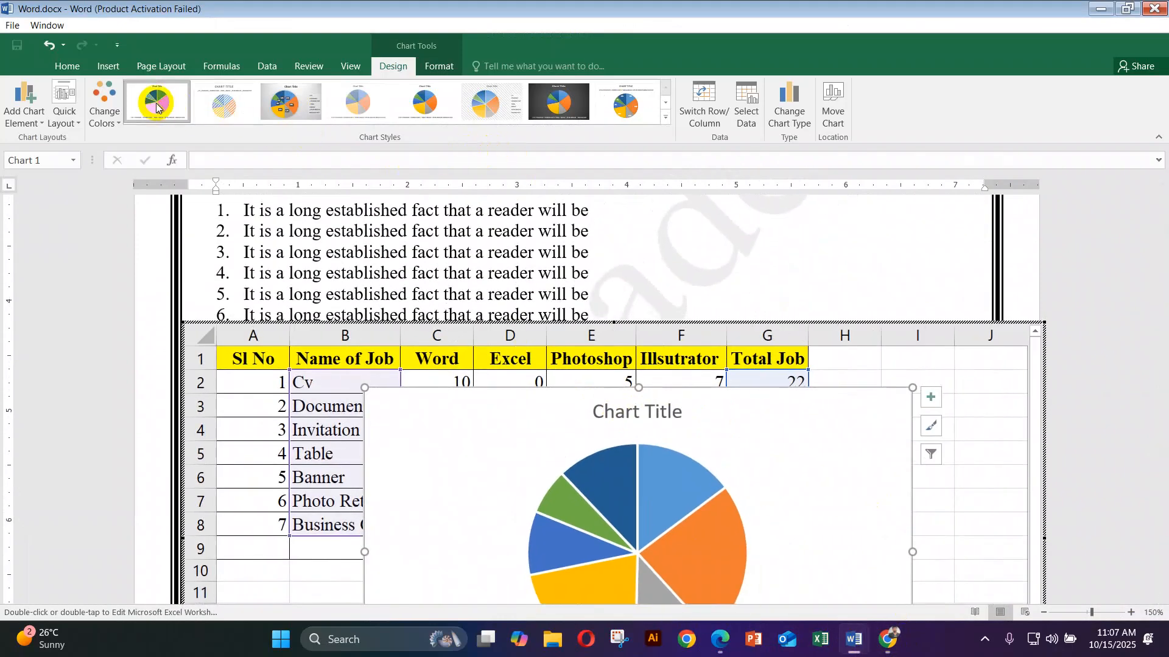
Step: Try several preset chart styles on the pie chart and undo the last one applied
{"action": "left_click", "coordinate": [209, 110]}
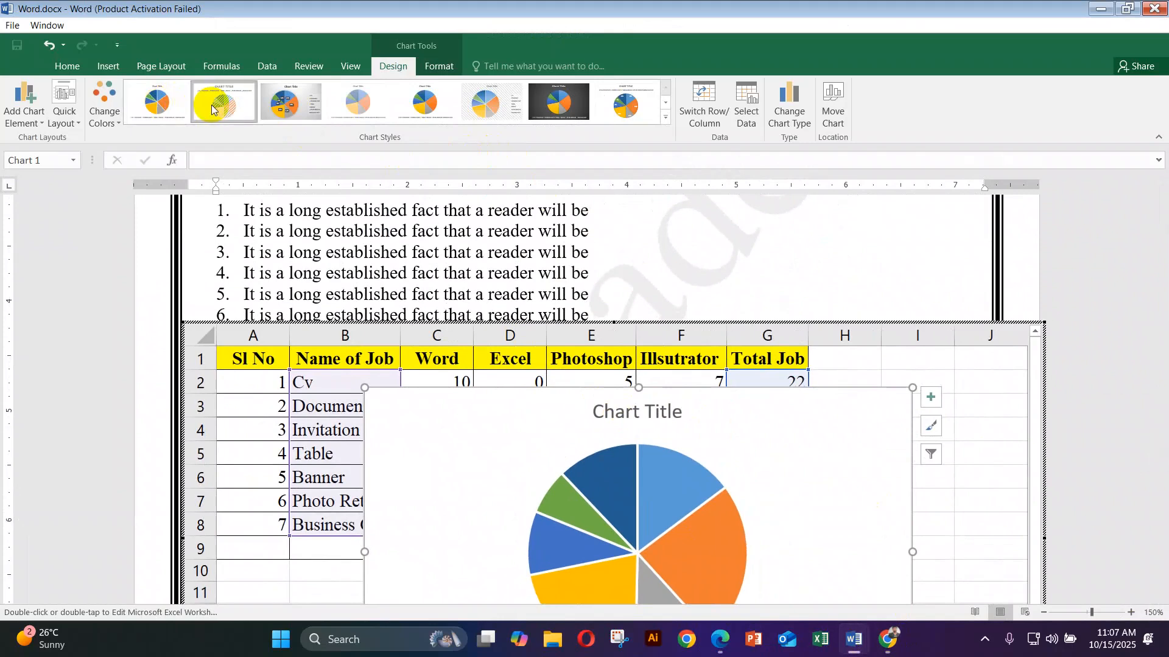
{"action": "left_click", "coordinate": [278, 115]}
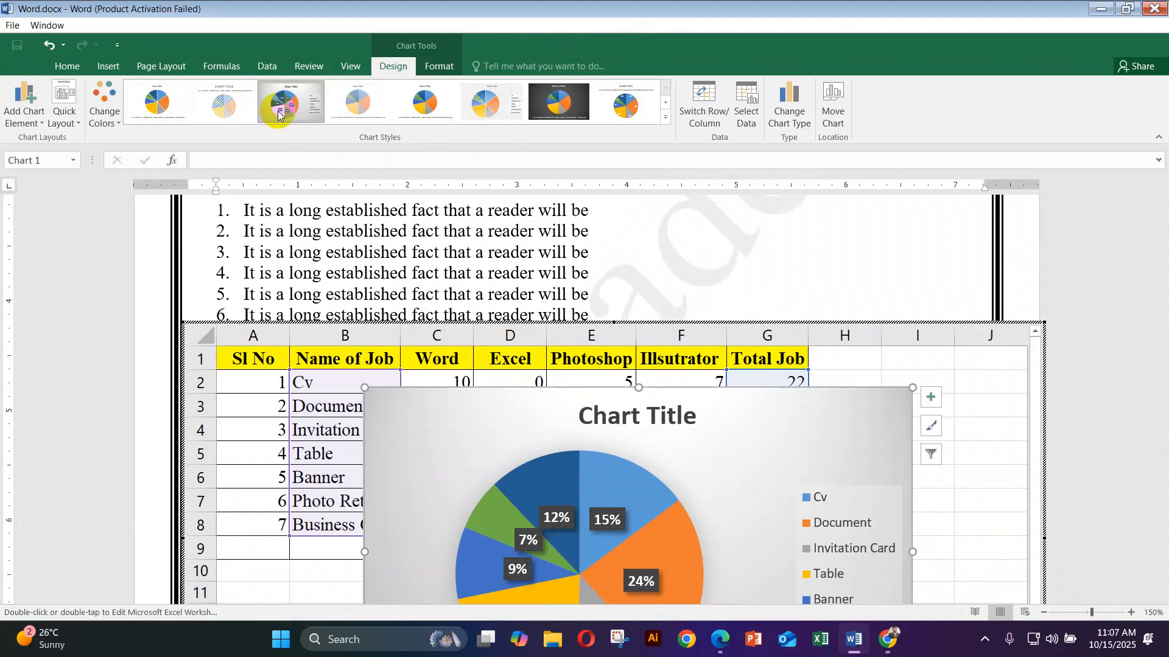
{"action": "left_click", "coordinate": [367, 115]}
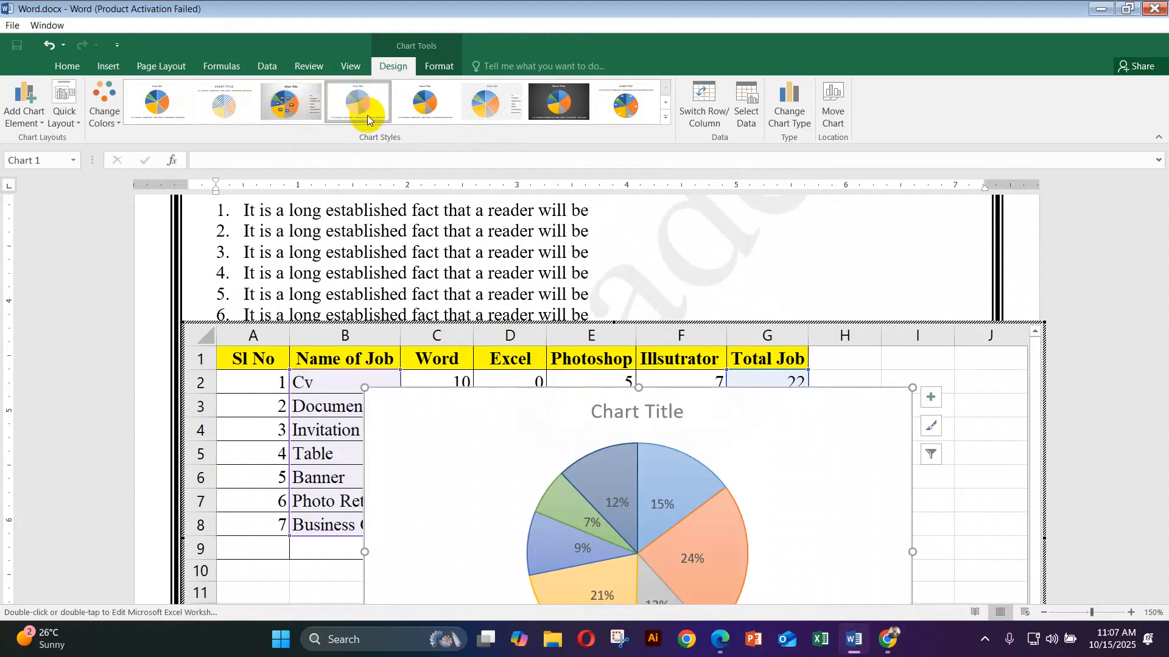
{"action": "left_click", "coordinate": [430, 108]}
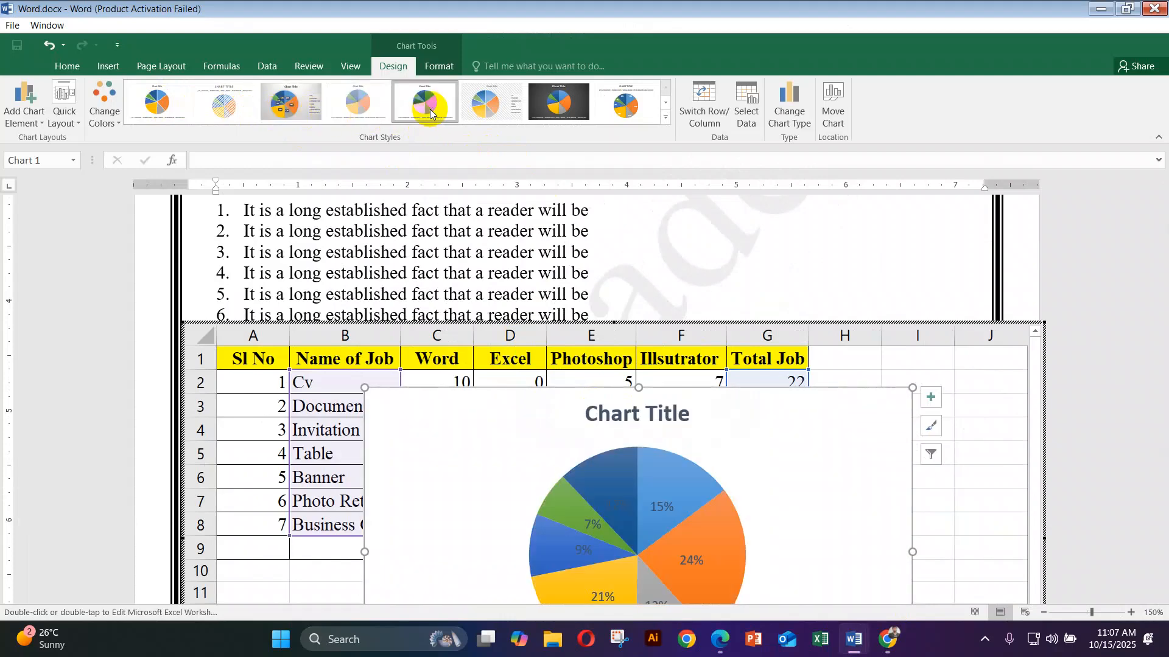
{"action": "left_click", "coordinate": [482, 115]}
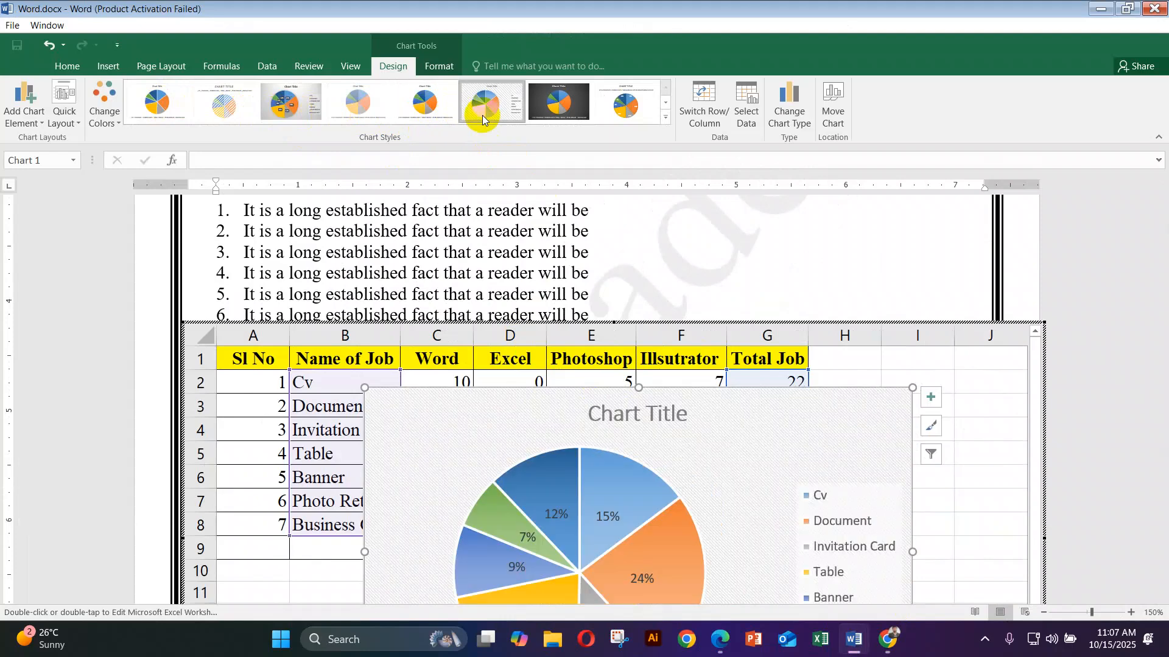
{"action": "scroll", "coordinate": [626, 521], "scroll_direction": "down", "scroll_amount": 2}
{"action": "left_click", "coordinate": [603, 378]}
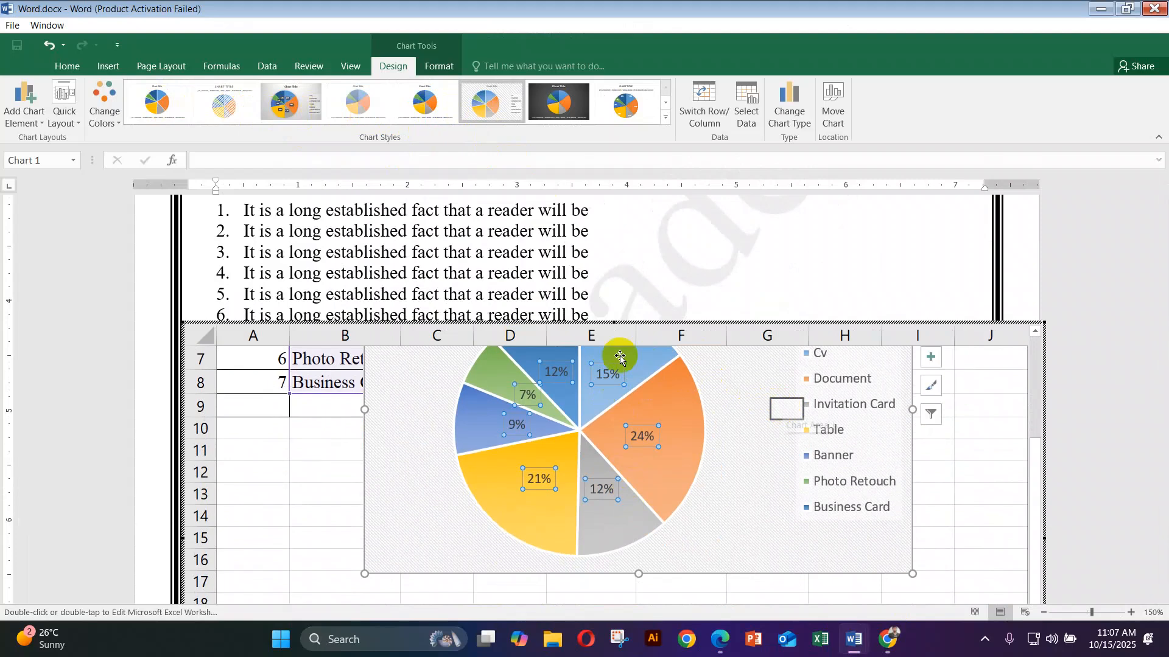
{"action": "key", "text": "ctrl+z"}
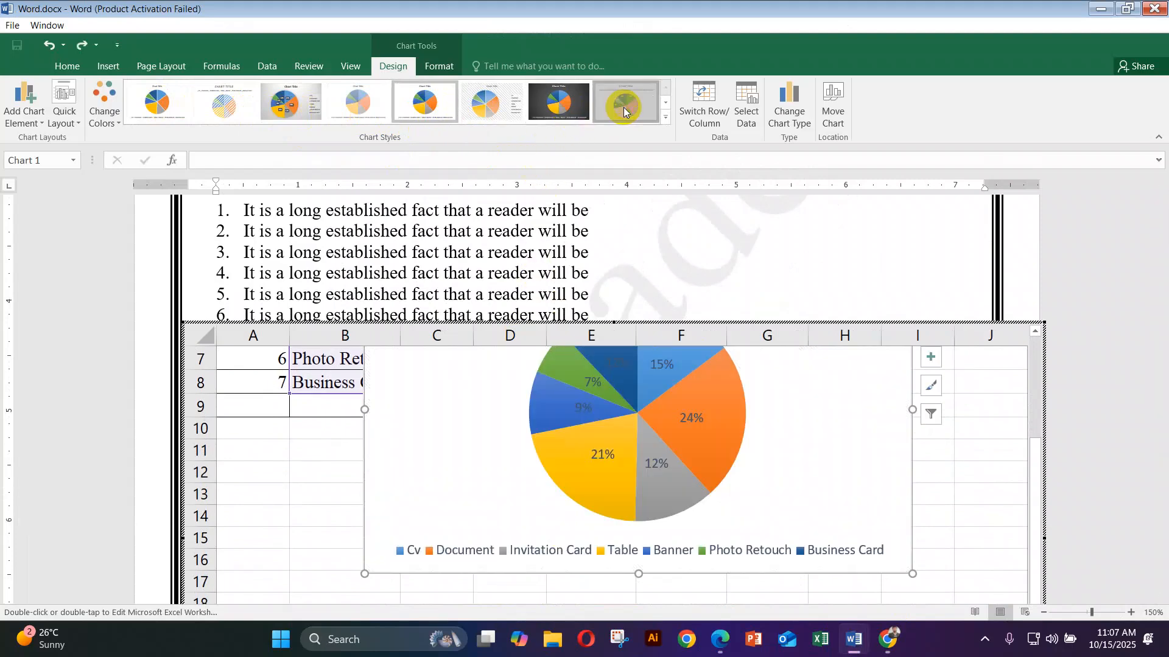
Step: Apply the white preset chart style that labels each slice outside the pie with its category name and percentage
{"action": "left_click", "coordinate": [562, 108]}
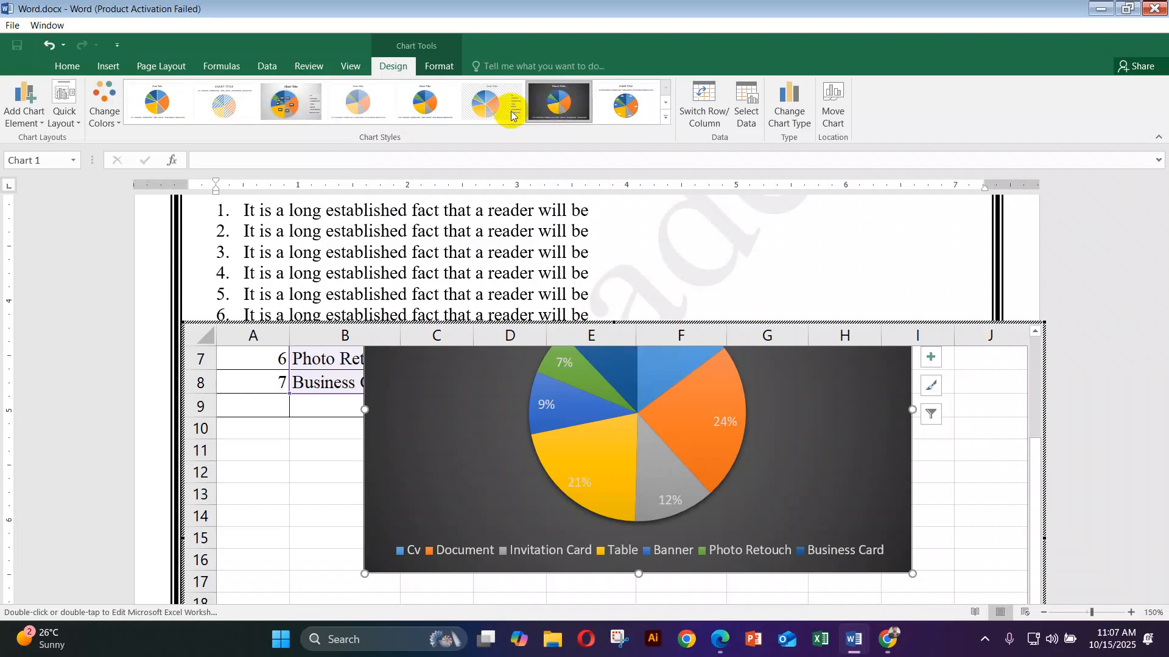
{"action": "left_click", "coordinate": [361, 113]}
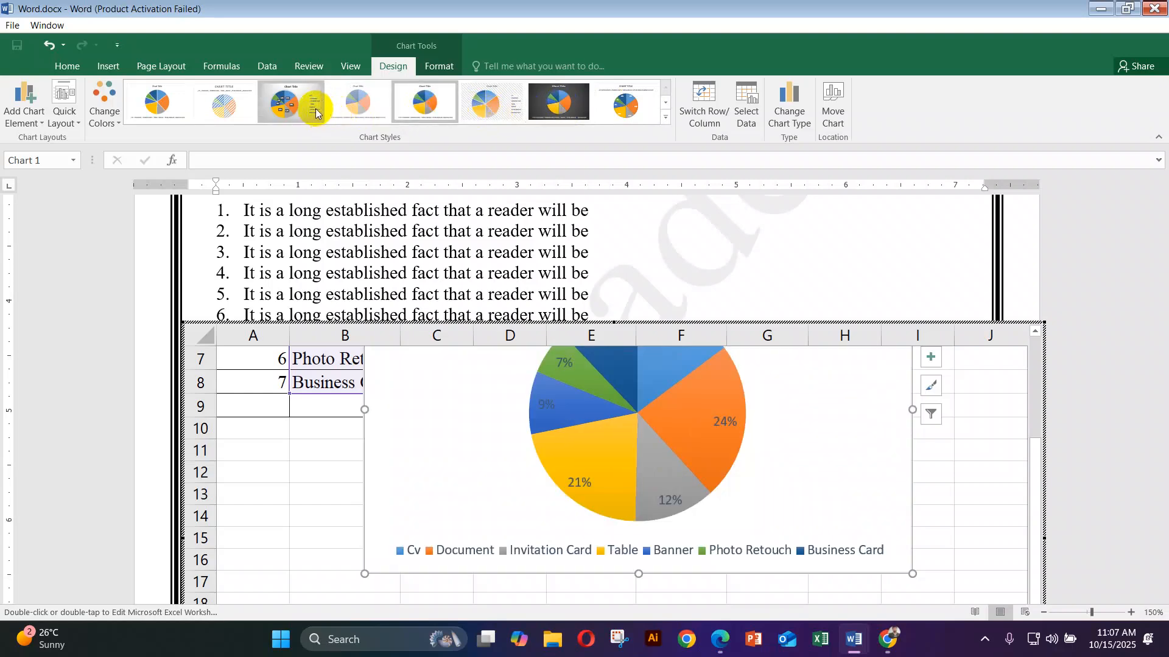
{"action": "left_click", "coordinate": [296, 111]}
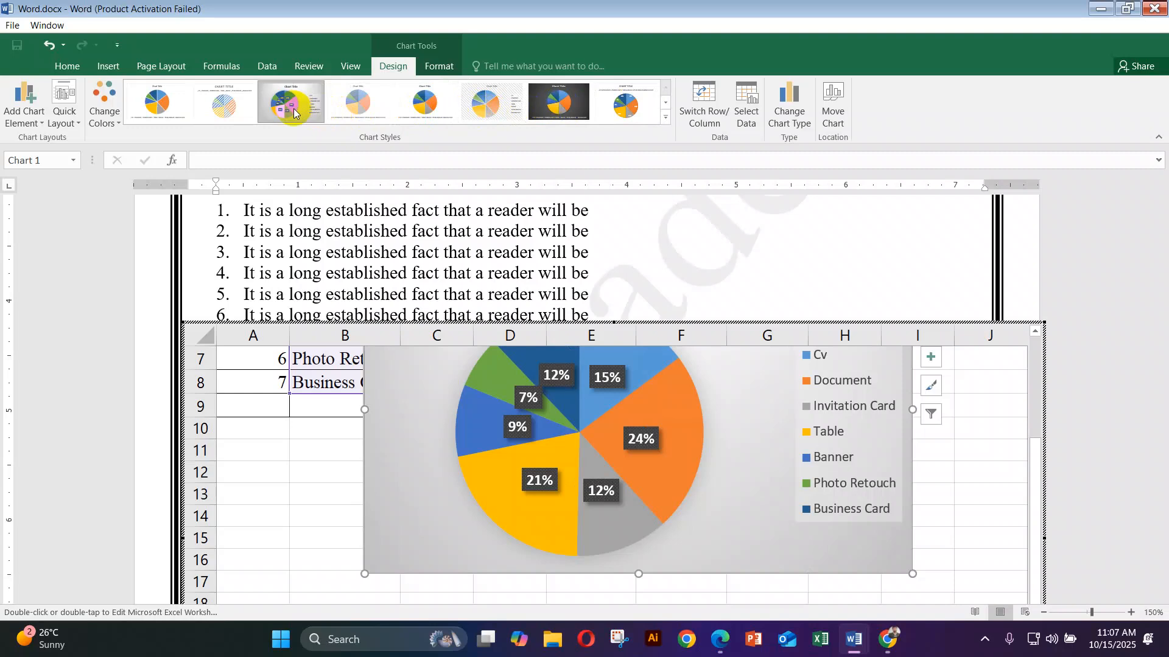
{"action": "left_click", "coordinate": [667, 120]}
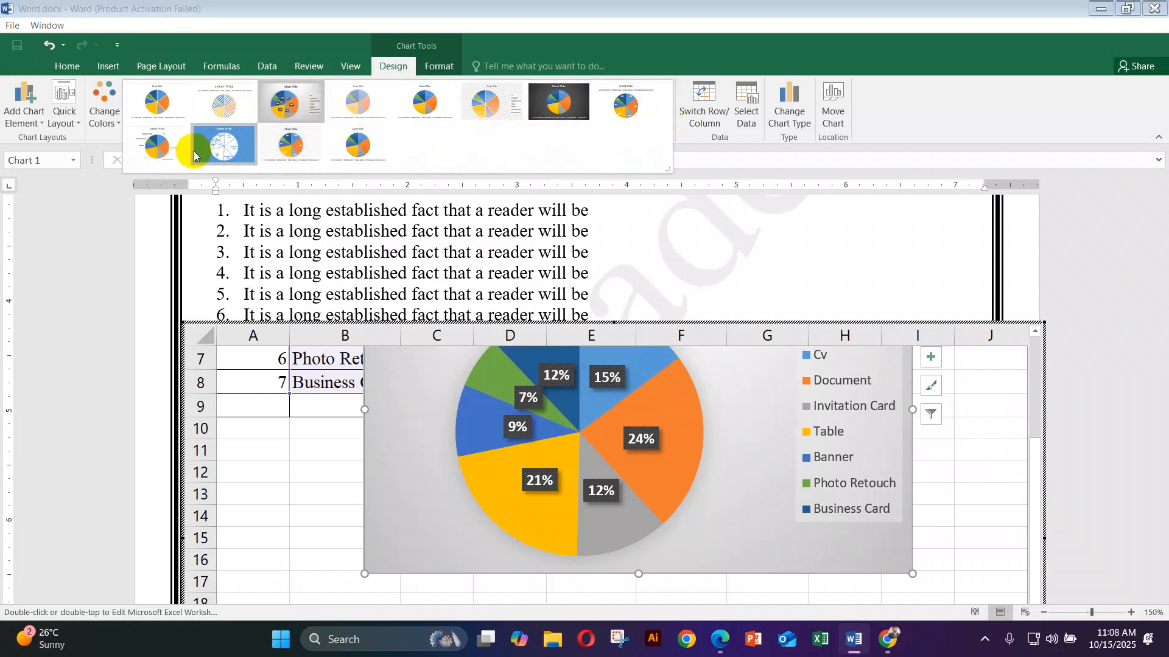
{"action": "left_click", "coordinate": [160, 152]}
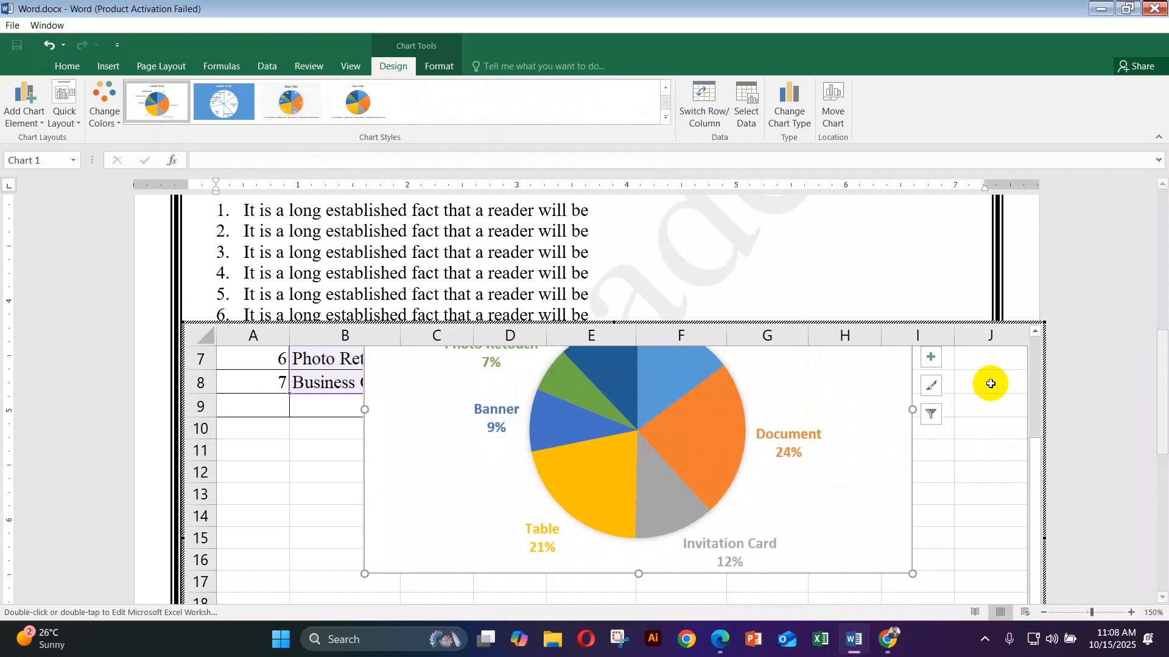
Step: Extend the embedded worksheet object downward to show row 28, ending just above the footer logo
{"action": "left_click_drag", "start_coordinate": [1158, 392], "coordinate": [1163, 538]}
{"action": "scroll", "coordinate": [789, 356], "scroll_direction": "down", "scroll_amount": 8}
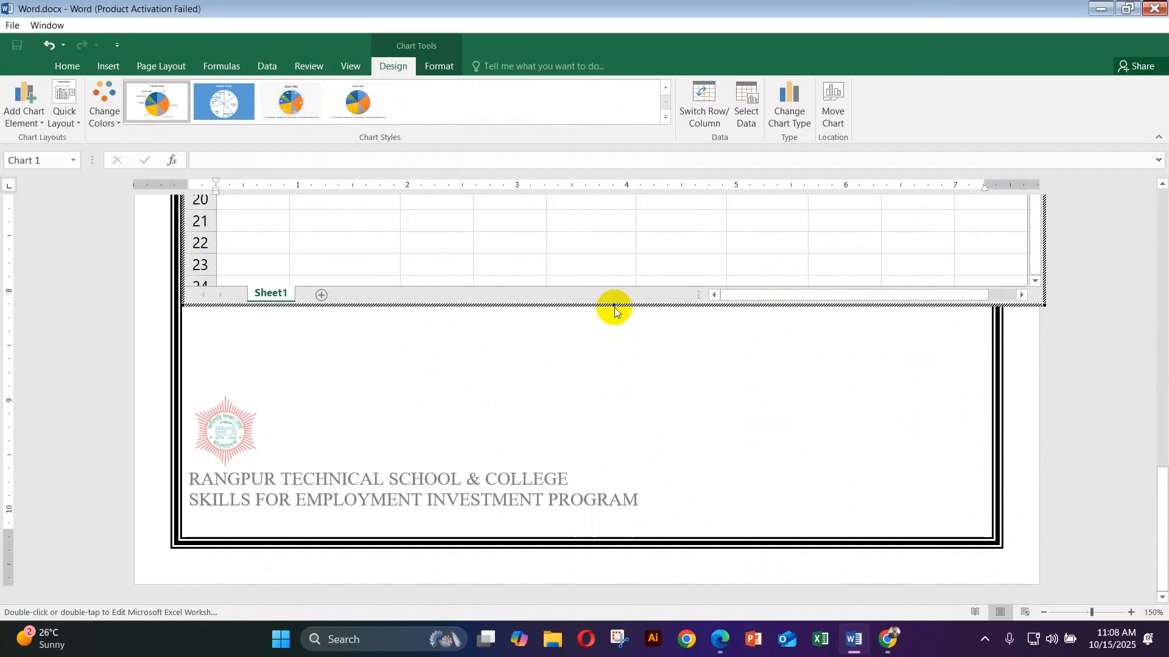
{"action": "left_click_drag", "start_coordinate": [614, 305], "coordinate": [611, 401]}
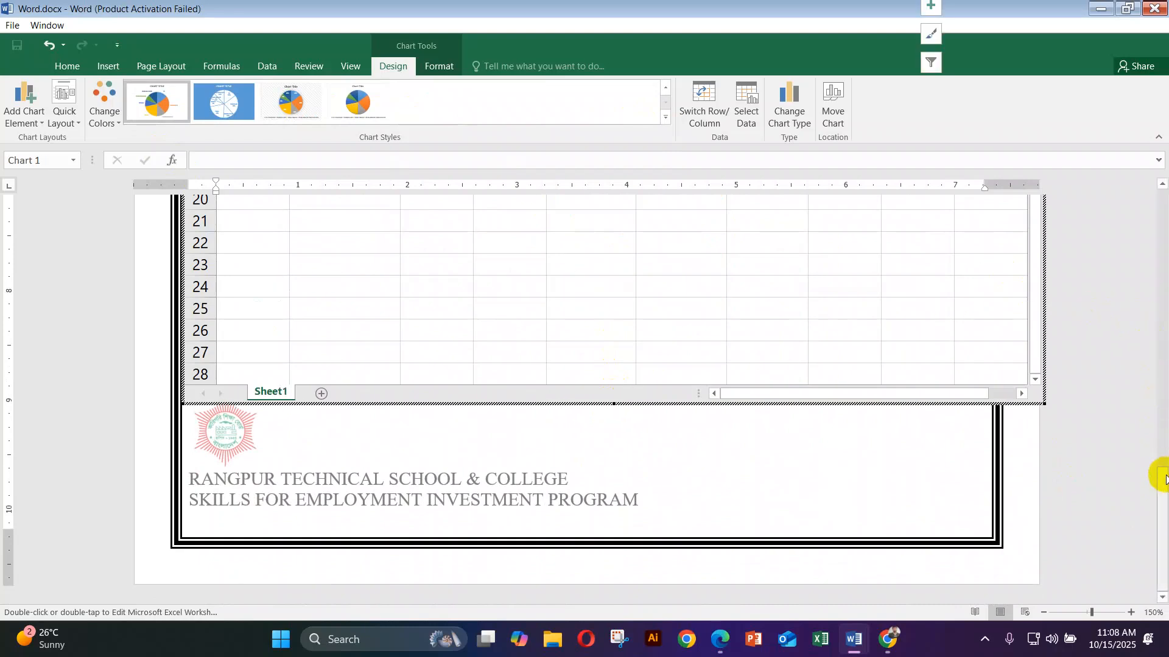
Step: Reopen the embedded worksheet and move the pie chart directly below the job table, with its upper edge at row 10
{"action": "left_click_drag", "start_coordinate": [1163, 484], "coordinate": [1161, 337]}
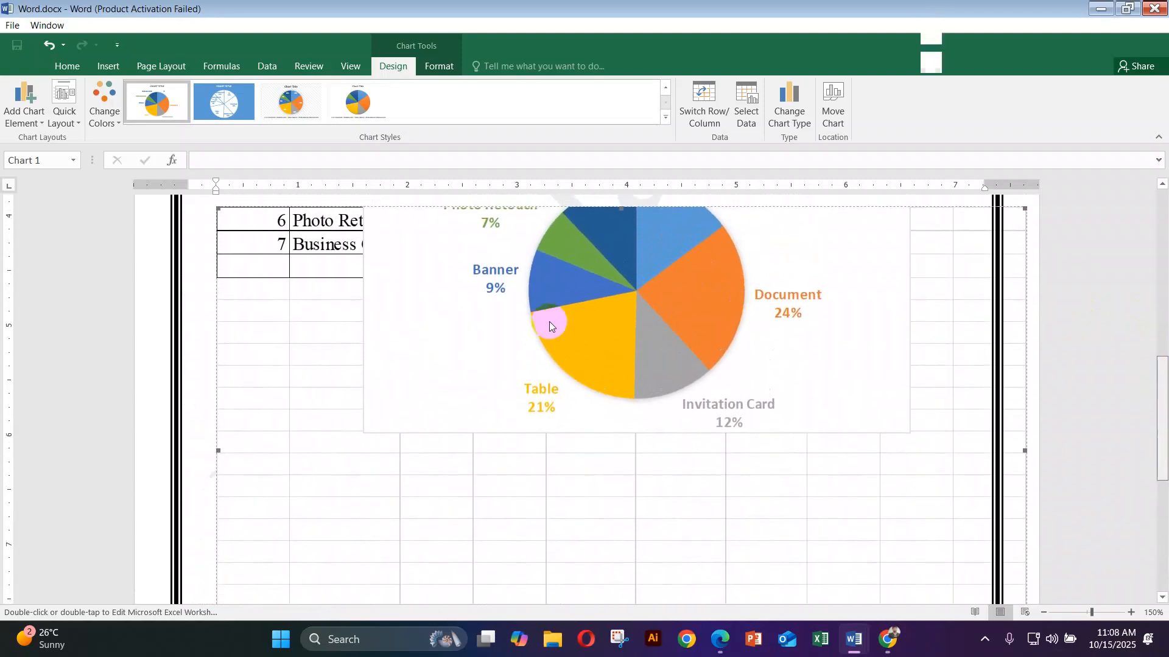
{"action": "scroll", "coordinate": [524, 324], "scroll_direction": "up", "scroll_amount": 3}
{"action": "scroll", "coordinate": [498, 325], "scroll_direction": "up", "scroll_amount": 2}
{"action": "left_click", "coordinate": [523, 394]}
{"action": "left_click", "coordinate": [550, 389]}
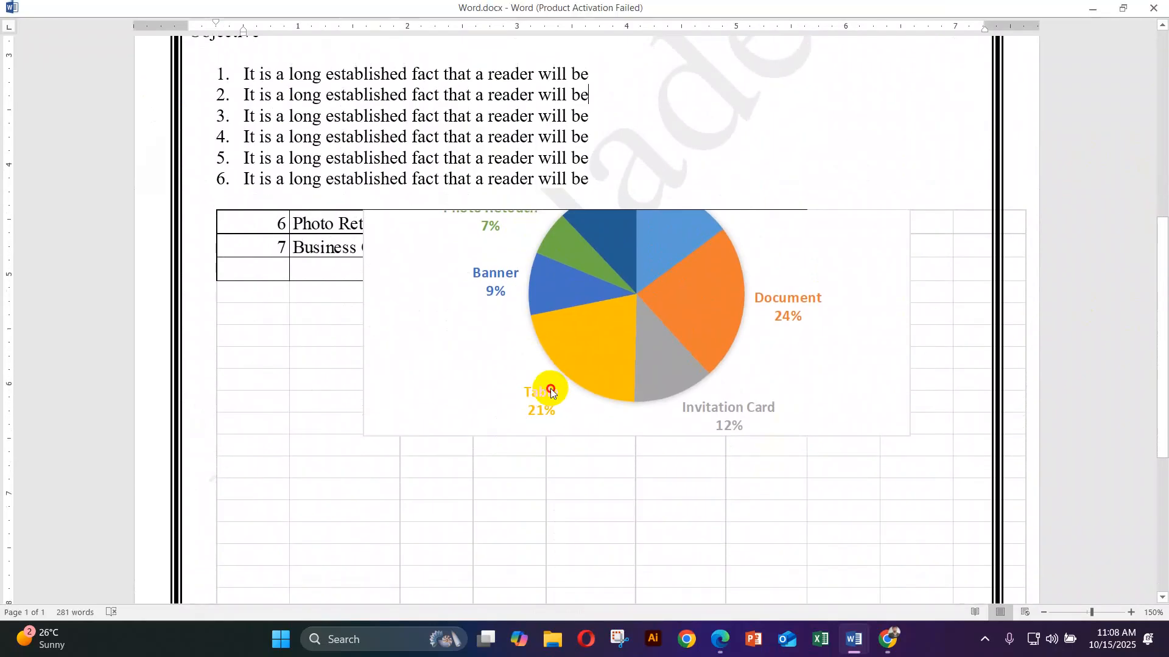
{"action": "scroll", "coordinate": [551, 388], "scroll_direction": "up", "scroll_amount": 3}
{"action": "double_click", "coordinate": [838, 514]}
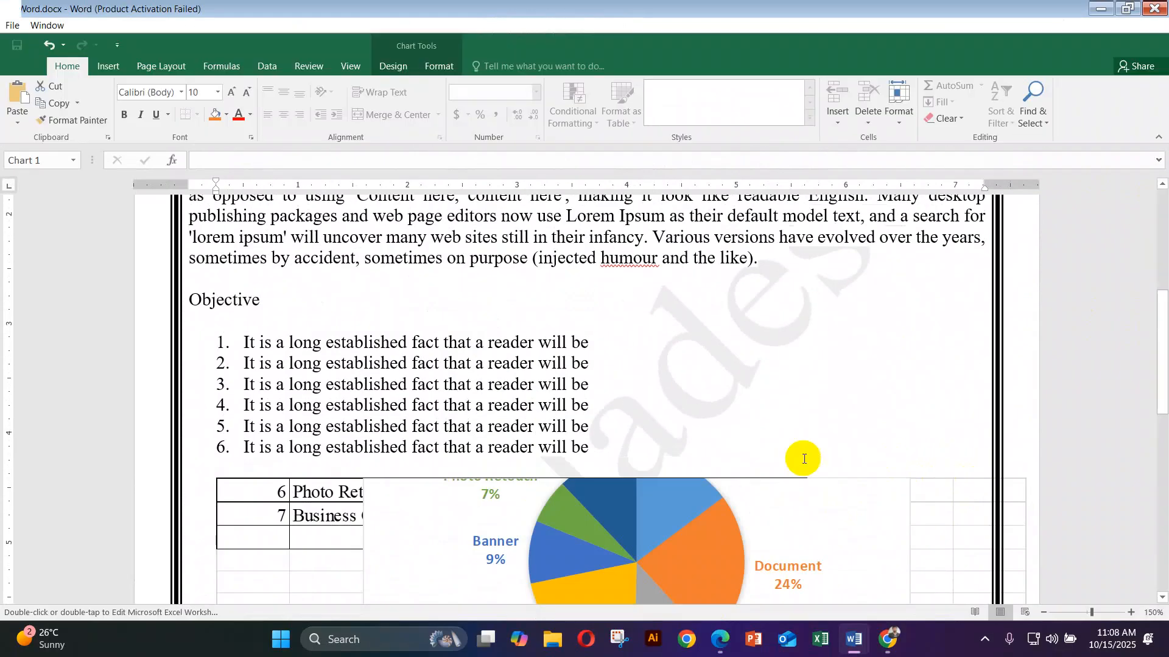
{"action": "scroll", "coordinate": [793, 516], "scroll_direction": "down", "scroll_amount": 8}
{"action": "left_click", "coordinate": [811, 483]}
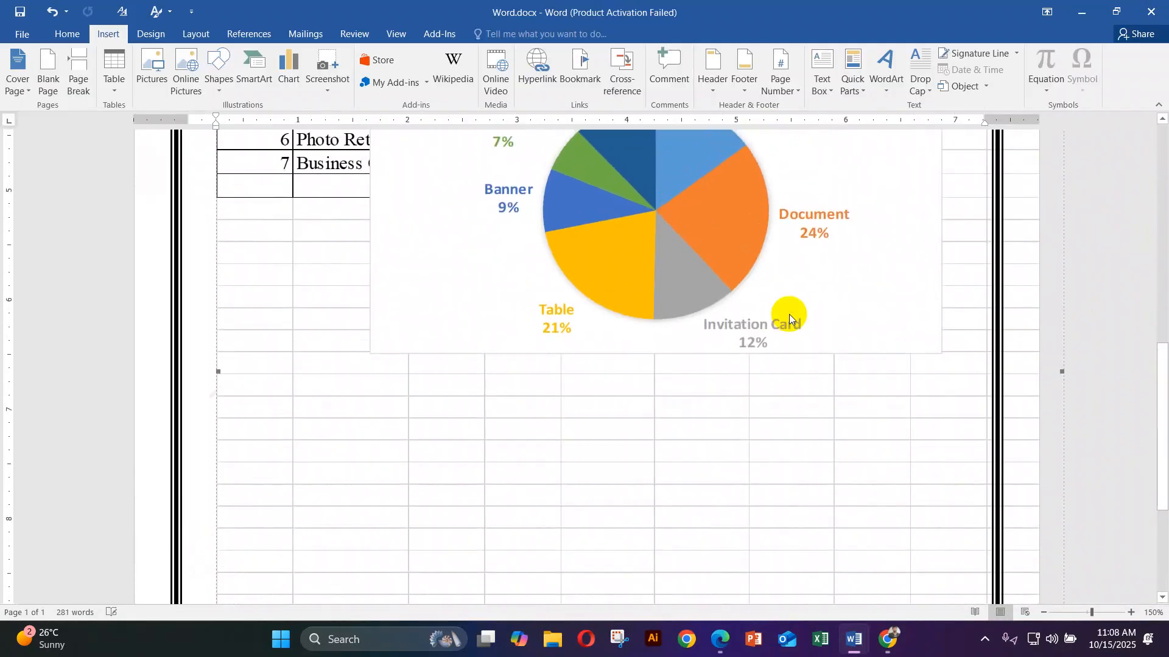
{"action": "double_click", "coordinate": [849, 286]}
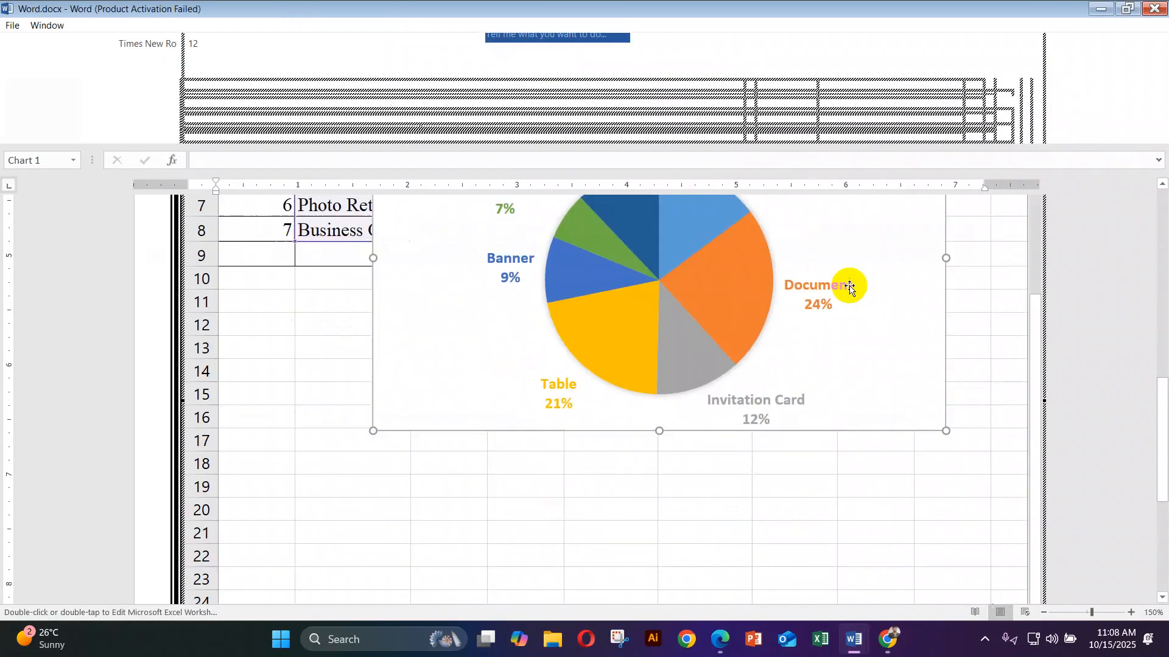
{"action": "mouse_move", "coordinate": [849, 290]}
{"action": "left_mouse_down"}
{"action": "mouse_move", "coordinate": [791, 483]}
{"action": "mouse_move", "coordinate": [782, 469]}
{"action": "left_mouse_up"}
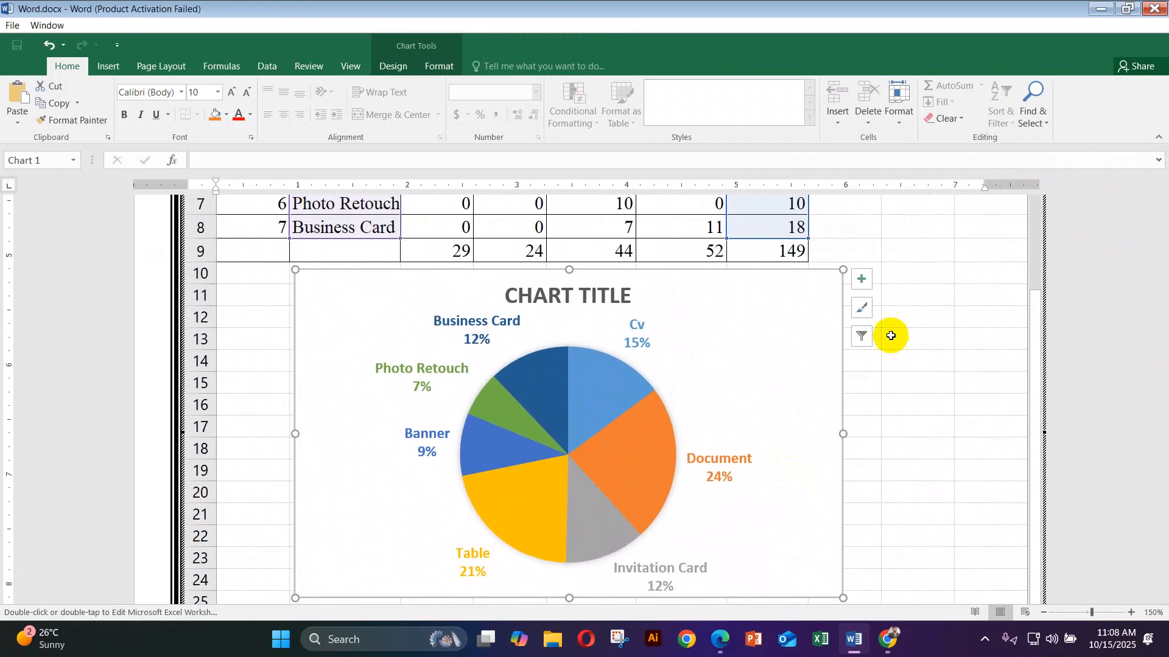
Step: Shrink the pie chart so it starts at row 13 and ends near column F, and delete its title
{"action": "left_click_drag", "start_coordinate": [843, 270], "coordinate": [739, 338]}
{"action": "left_click", "coordinate": [539, 364]}
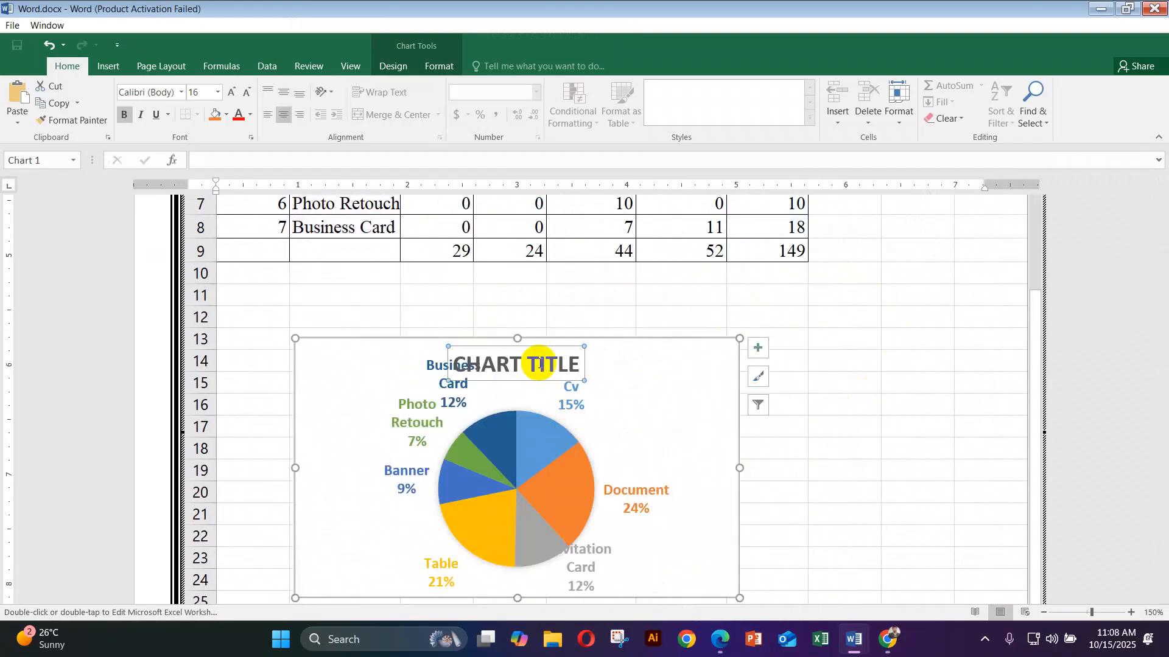
{"action": "key", "text": "Delete"}
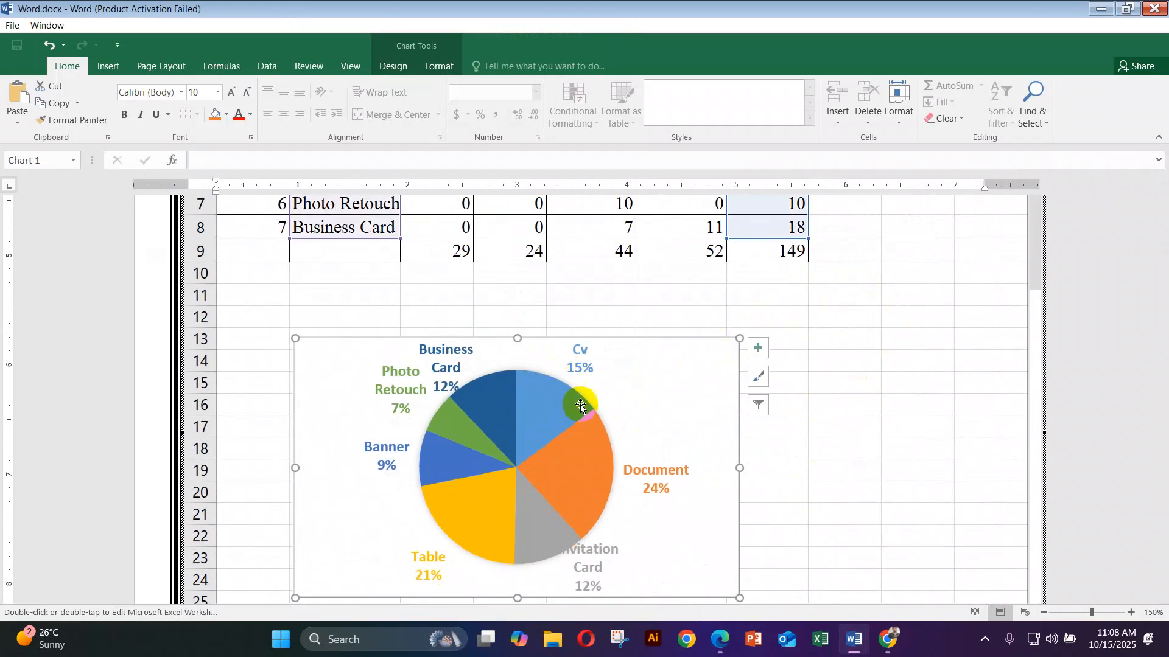
Step: Move all seven data labels outward from the pie so they stand apart from the slices with leader lines
{"action": "left_click_drag", "start_coordinate": [579, 368], "coordinate": [680, 367]}
{"action": "left_click_drag", "start_coordinate": [658, 471], "coordinate": [689, 420]}
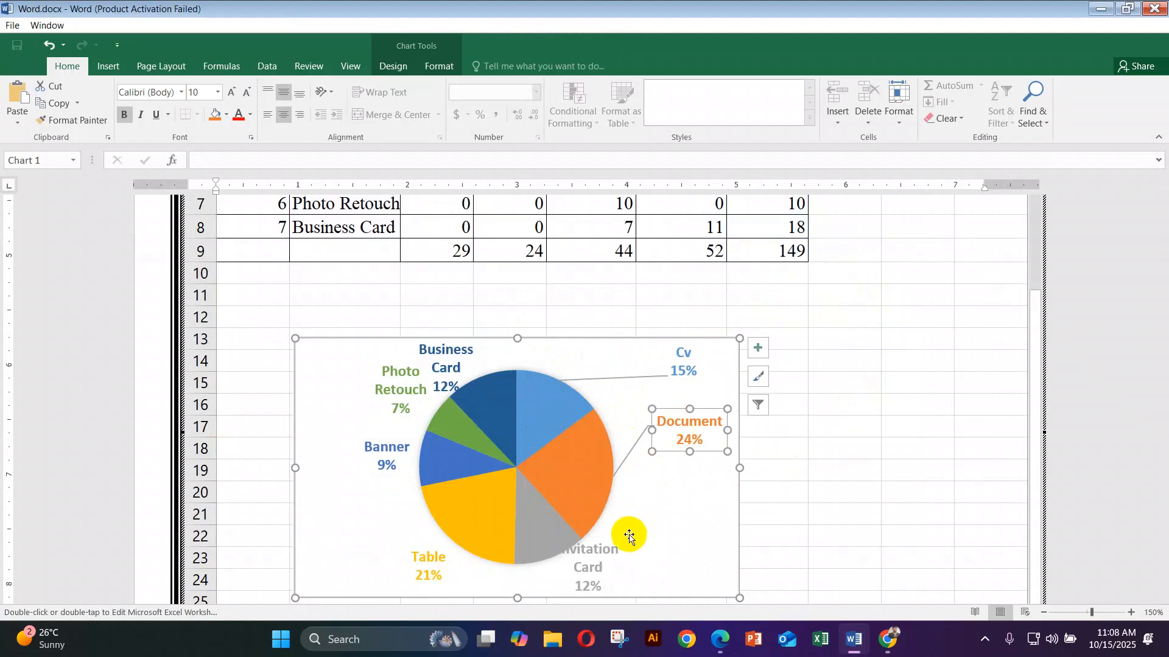
{"action": "left_click_drag", "start_coordinate": [600, 550], "coordinate": [664, 555]}
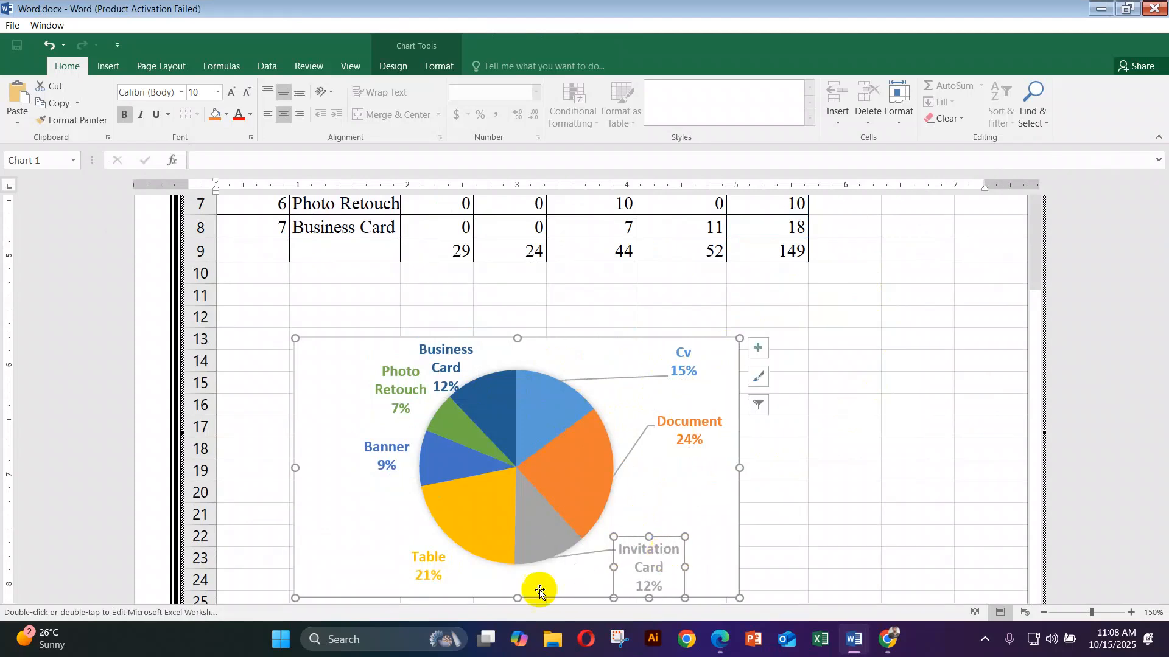
{"action": "left_click_drag", "start_coordinate": [444, 553], "coordinate": [388, 556]}
{"action": "left_click_drag", "start_coordinate": [380, 463], "coordinate": [345, 478]}
{"action": "mouse_move", "coordinate": [389, 407]}
{"action": "left_mouse_down"}
{"action": "mouse_move", "coordinate": [395, 396]}
{"action": "mouse_move", "coordinate": [338, 409]}
{"action": "left_mouse_up"}
{"action": "left_click_drag", "start_coordinate": [446, 376], "coordinate": [425, 356]}
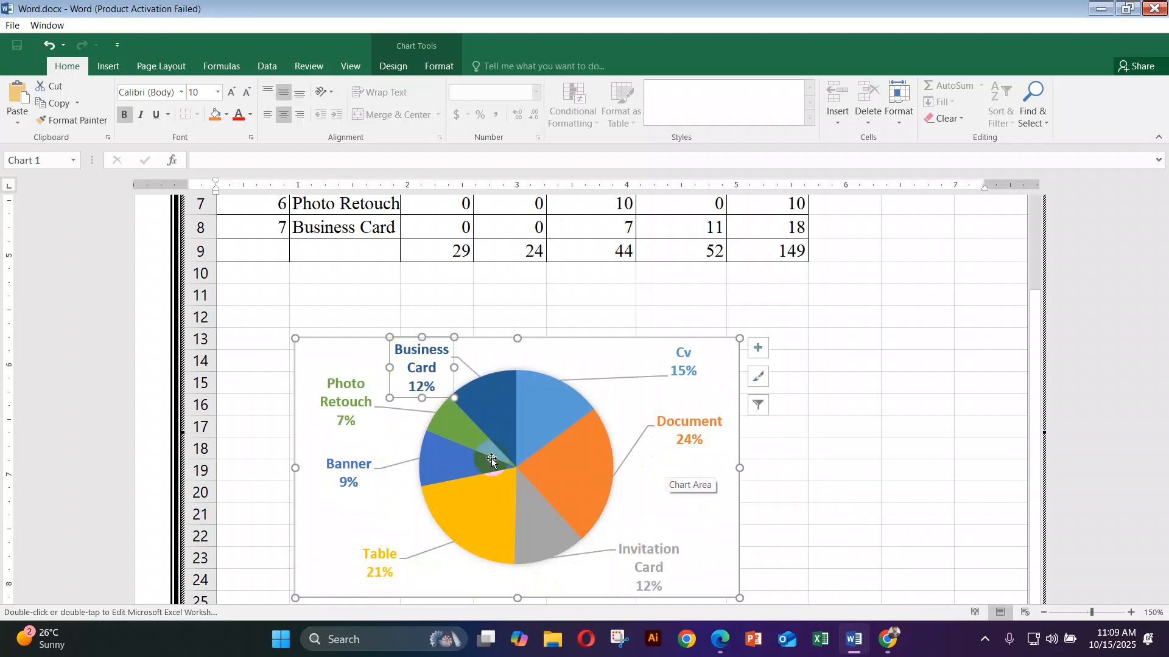
Step: Move the pie chart up to row 11 and across so its edge lines up with the Total Job column
{"action": "left_click", "coordinate": [567, 328]}
{"action": "left_click_drag", "start_coordinate": [567, 327], "coordinate": [574, 282]}
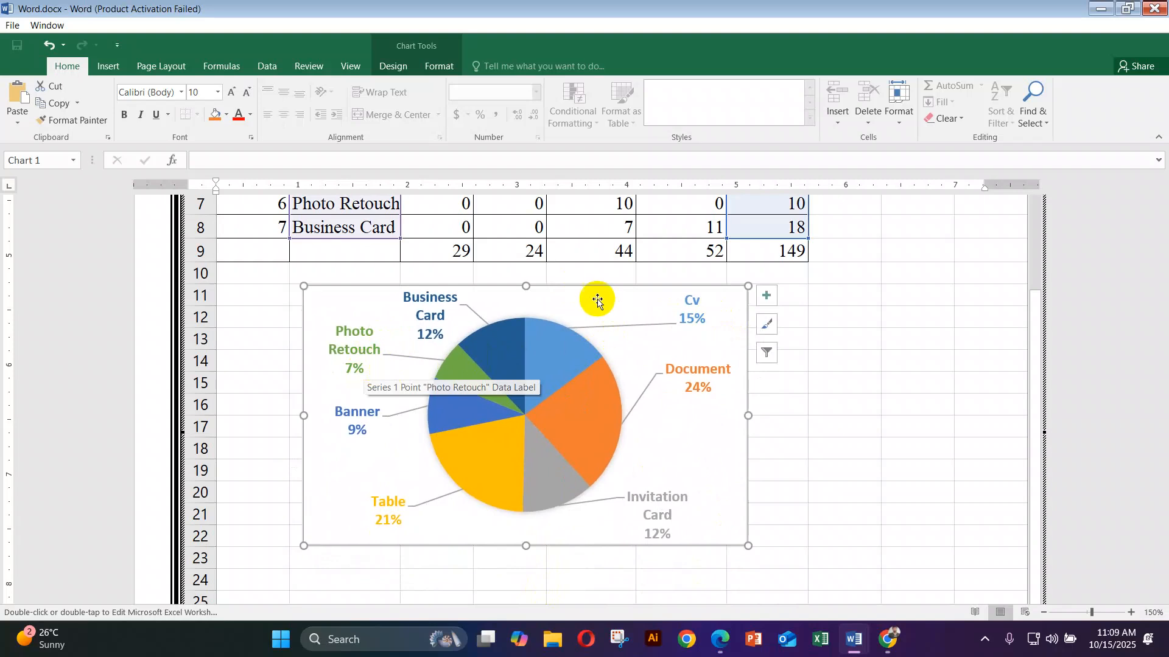
{"action": "left_click_drag", "start_coordinate": [595, 282], "coordinate": [662, 284]}
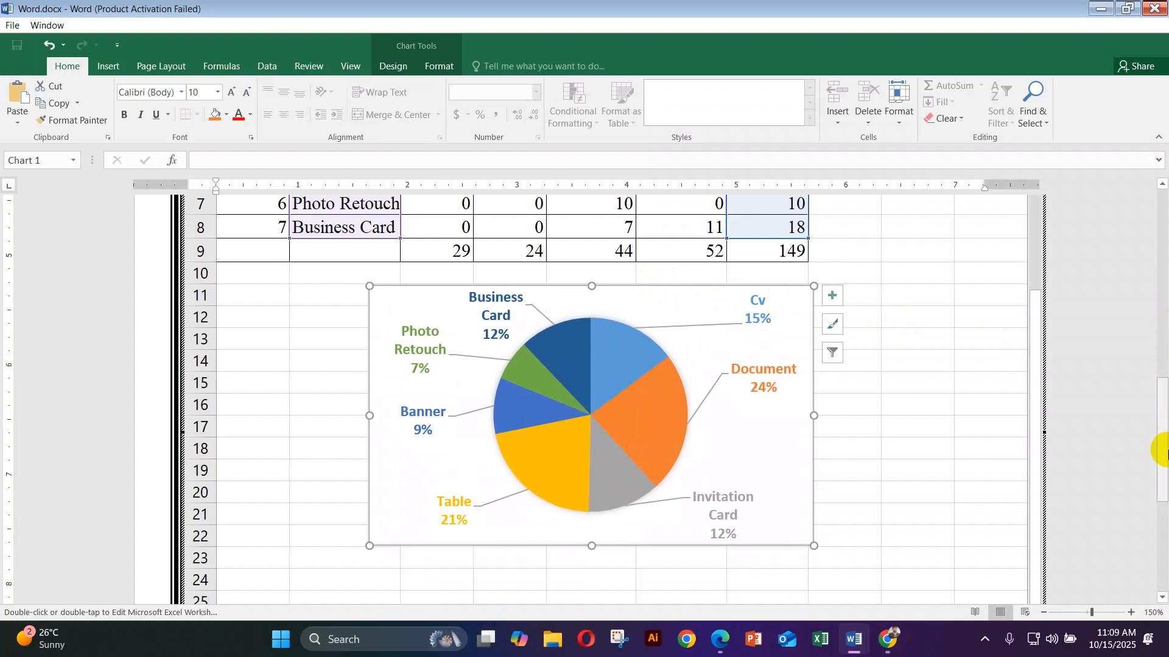
Step: Leave worksheet editing and review how the table and pie chart are displayed on the page
{"action": "left_click_drag", "start_coordinate": [1161, 437], "coordinate": [1155, 325]}
{"action": "scroll", "coordinate": [647, 488], "scroll_direction": "up", "scroll_amount": 1}
{"action": "scroll", "coordinate": [626, 496], "scroll_direction": "down", "scroll_amount": 2}
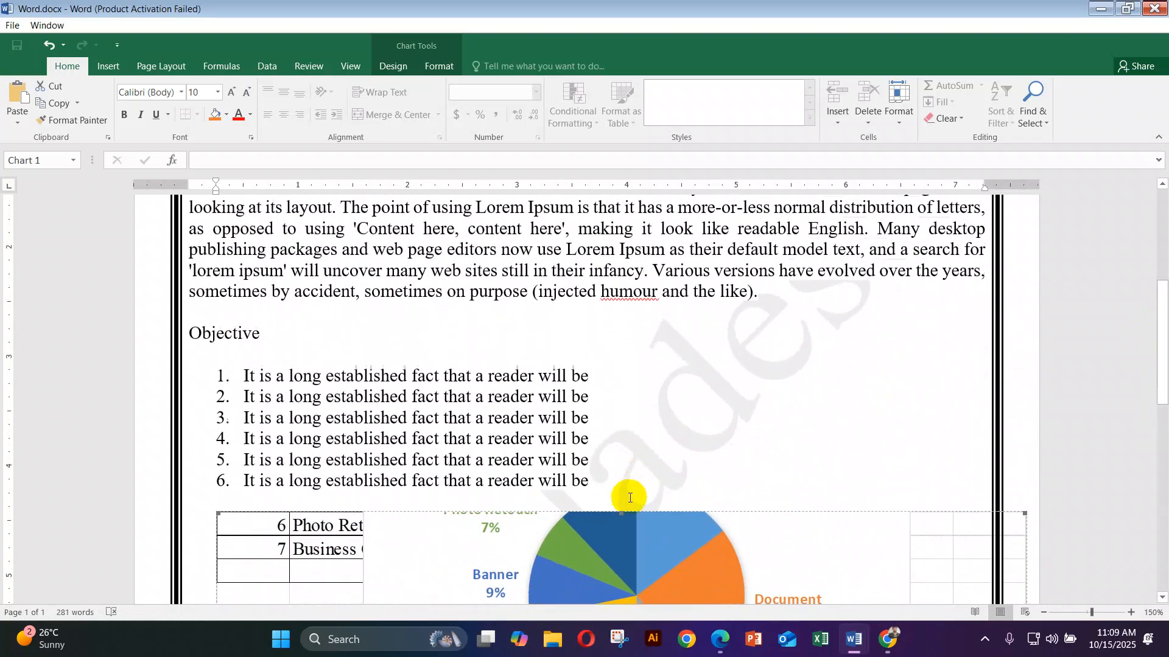
{"action": "scroll", "coordinate": [615, 499], "scroll_direction": "down", "scroll_amount": 5}
{"action": "left_click", "coordinate": [613, 397]}
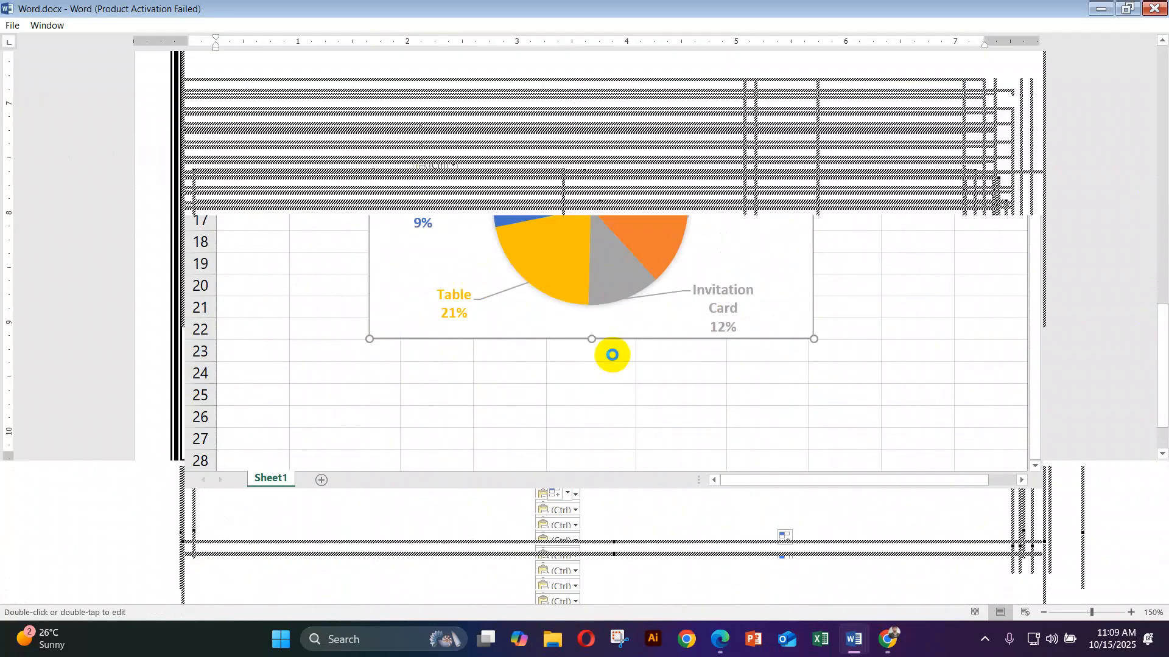
{"action": "scroll", "coordinate": [594, 343], "scroll_direction": "up", "scroll_amount": 6}
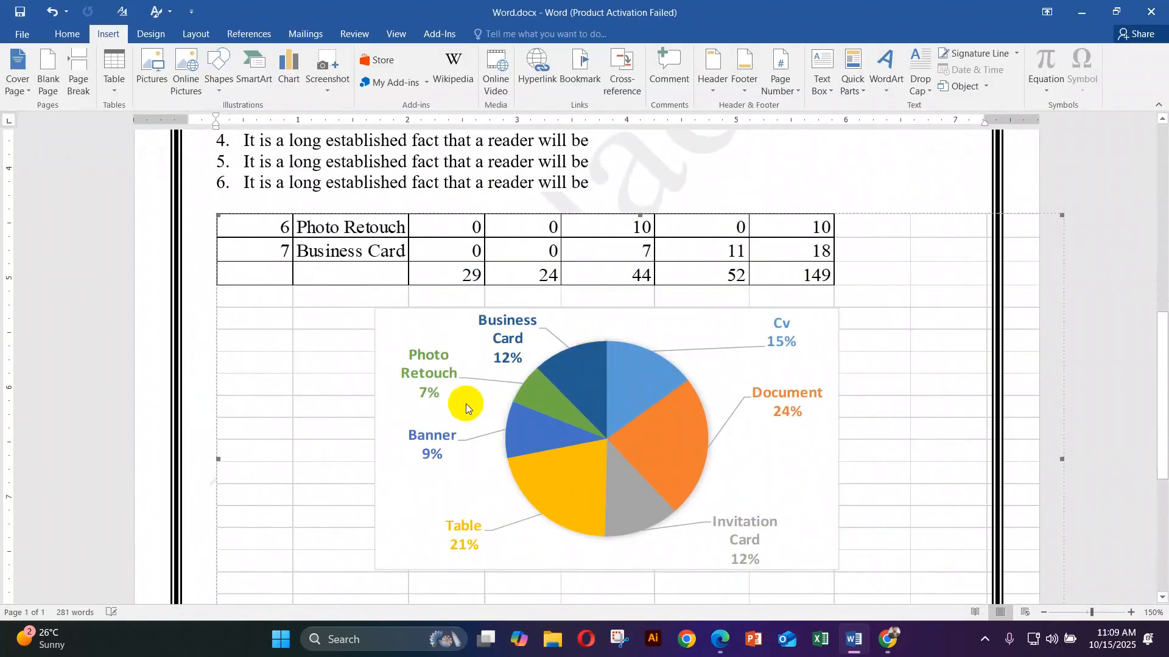
Step: Reopen the embedded worksheet, show it from row 1, and insert a blank column before the Sl No column
{"action": "left_click", "coordinate": [893, 302]}
{"action": "double_click", "coordinate": [891, 299]}
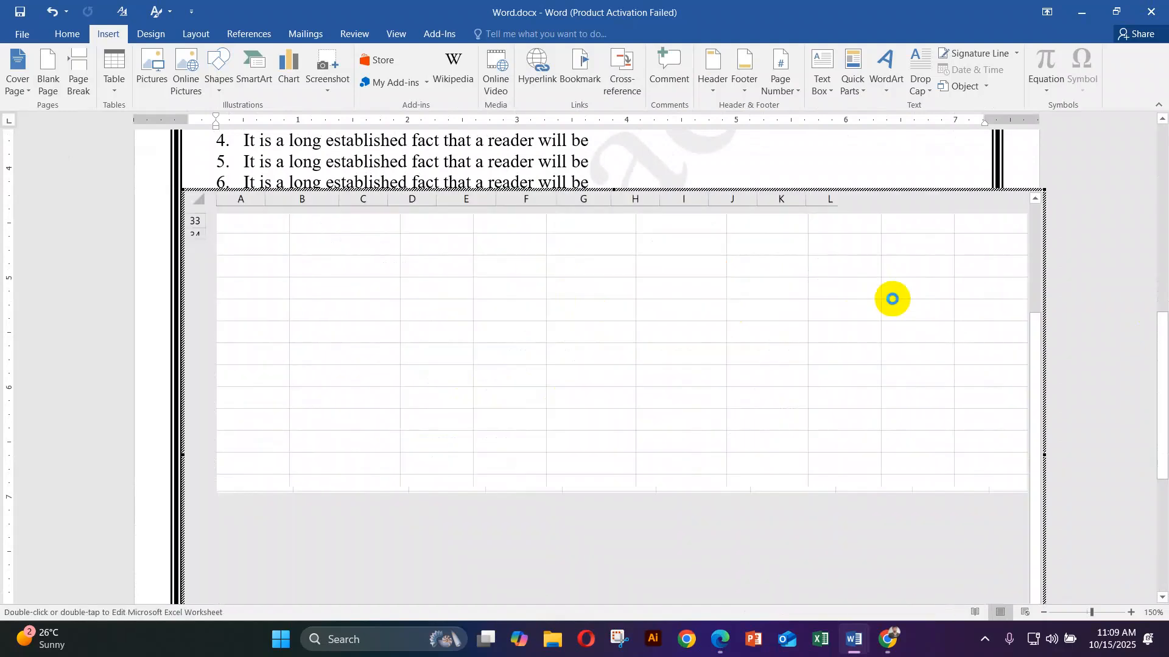
{"action": "scroll", "coordinate": [897, 372], "scroll_direction": "up", "scroll_amount": 2}
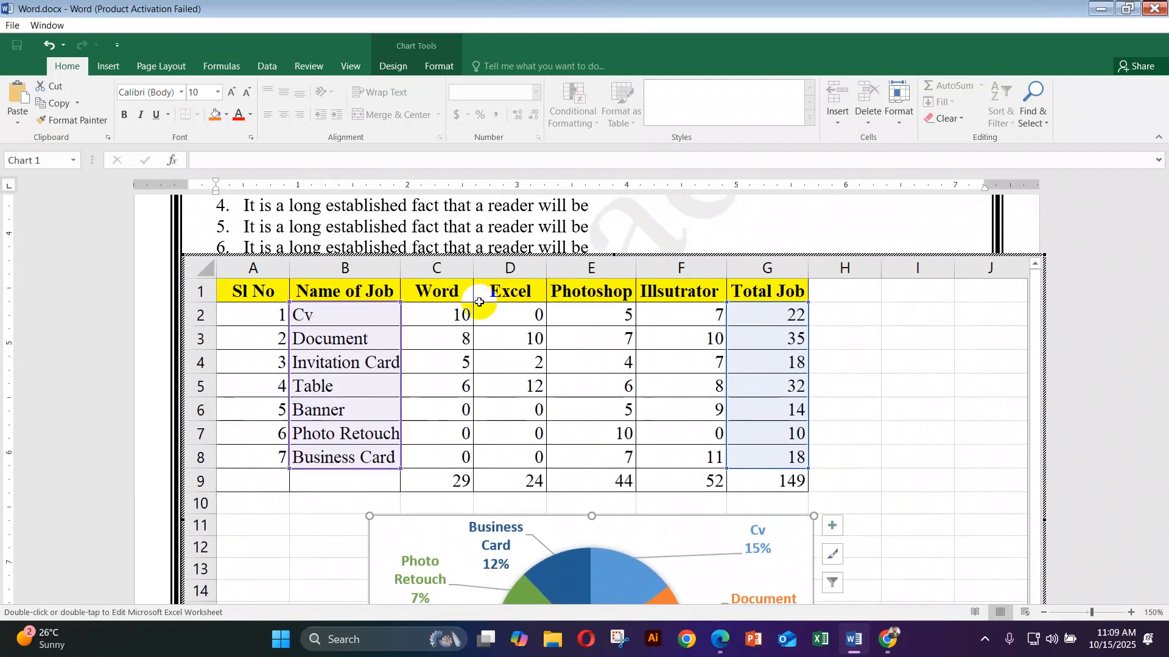
{"action": "left_click", "coordinate": [259, 254]}
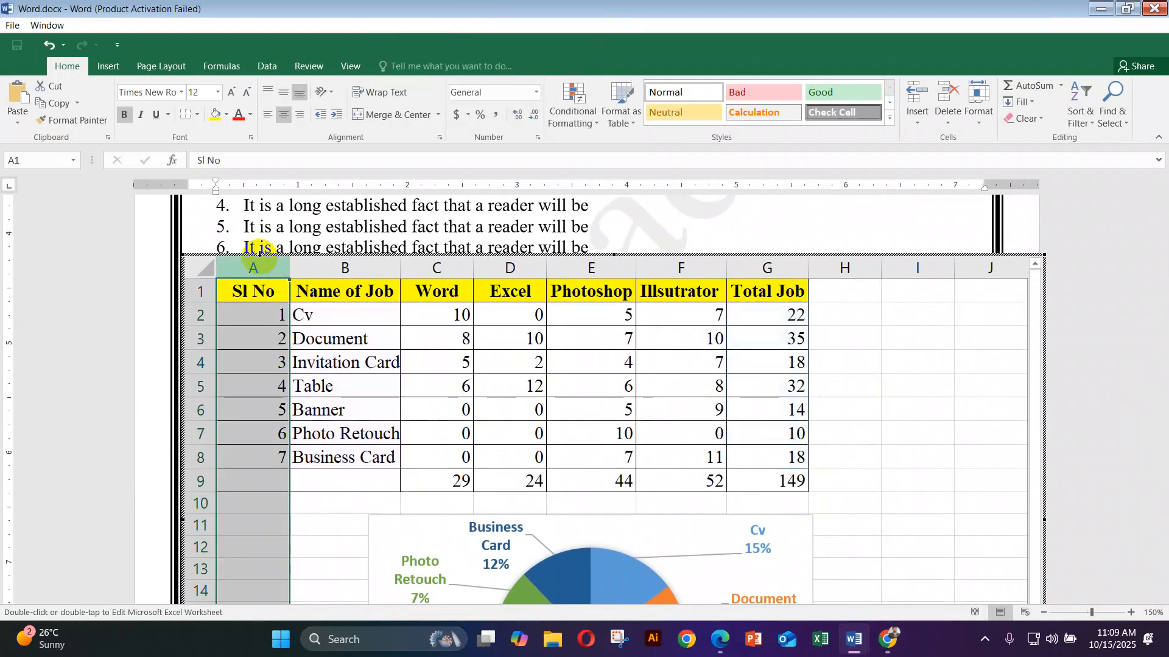
{"action": "right_click", "coordinate": [250, 334]}
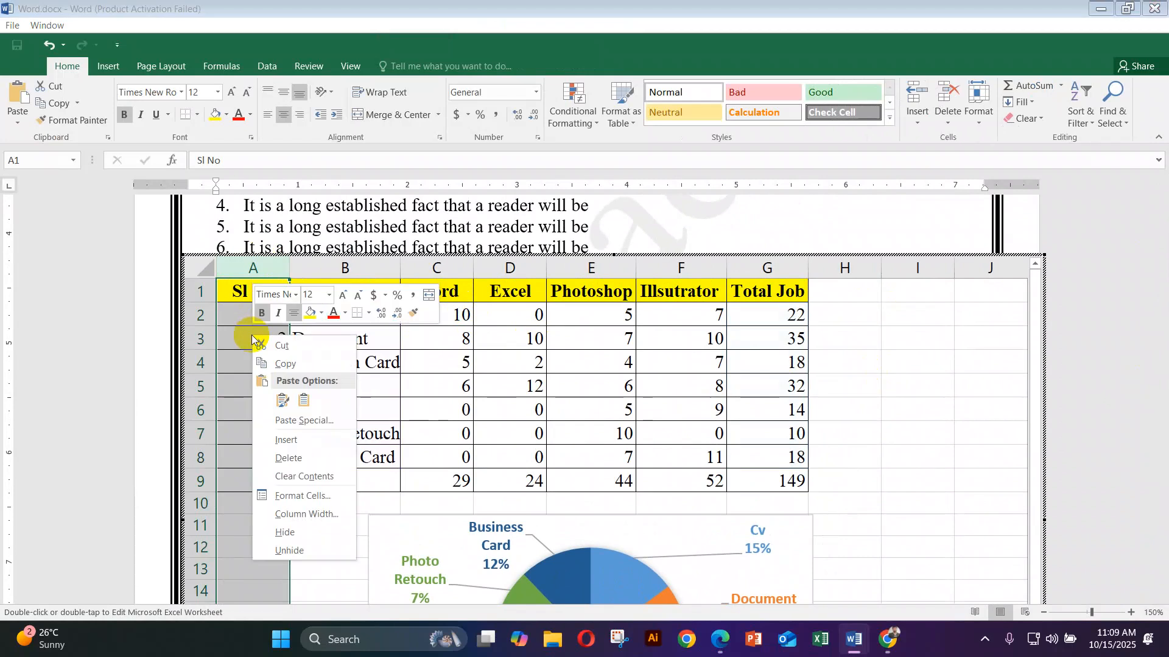
{"action": "left_click", "coordinate": [306, 448]}
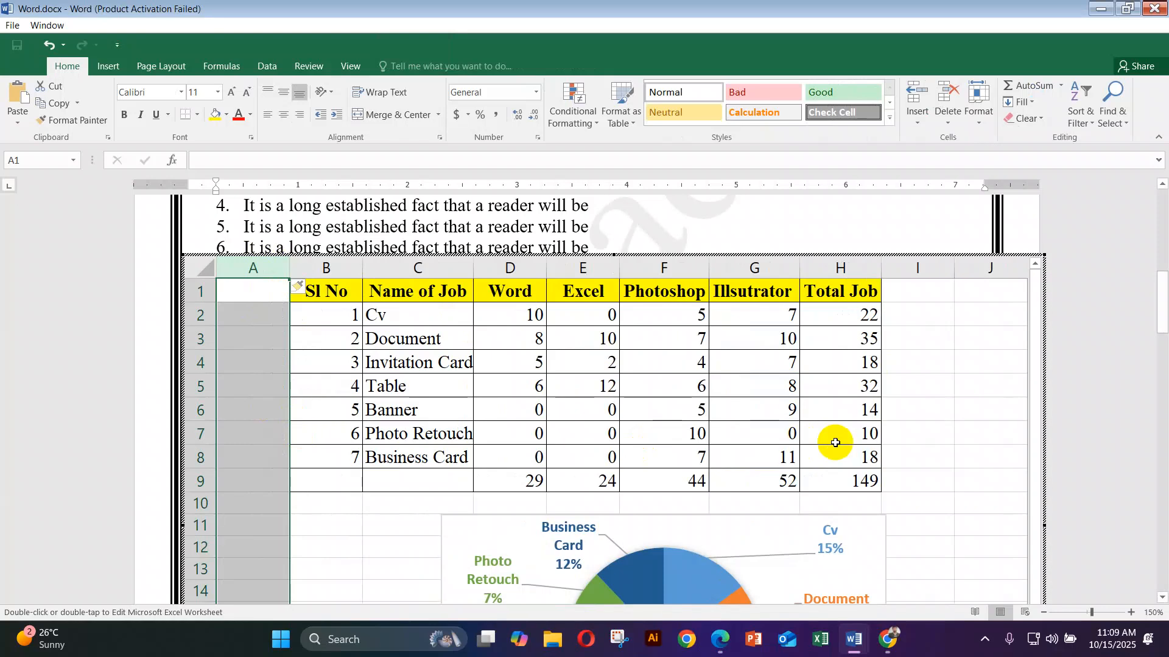
Step: Locate the embedded worksheet on the second page and examine its position relative to the header and page space
{"action": "left_click", "coordinate": [259, 248]}
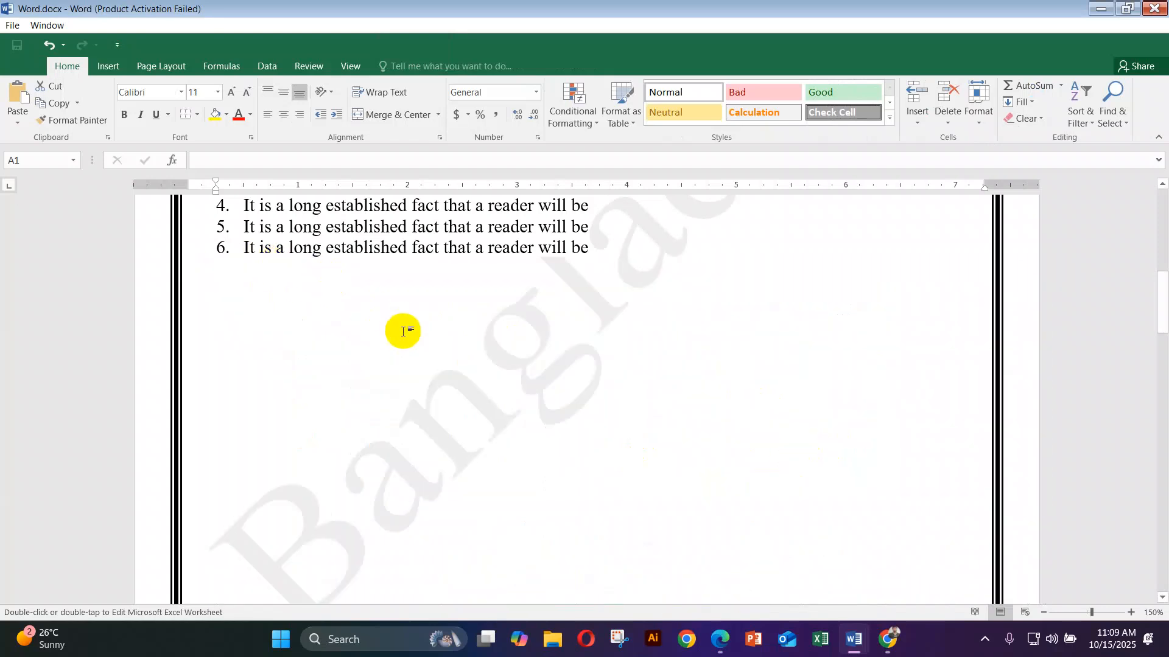
{"action": "scroll", "coordinate": [510, 461], "scroll_direction": "down", "scroll_amount": 3}
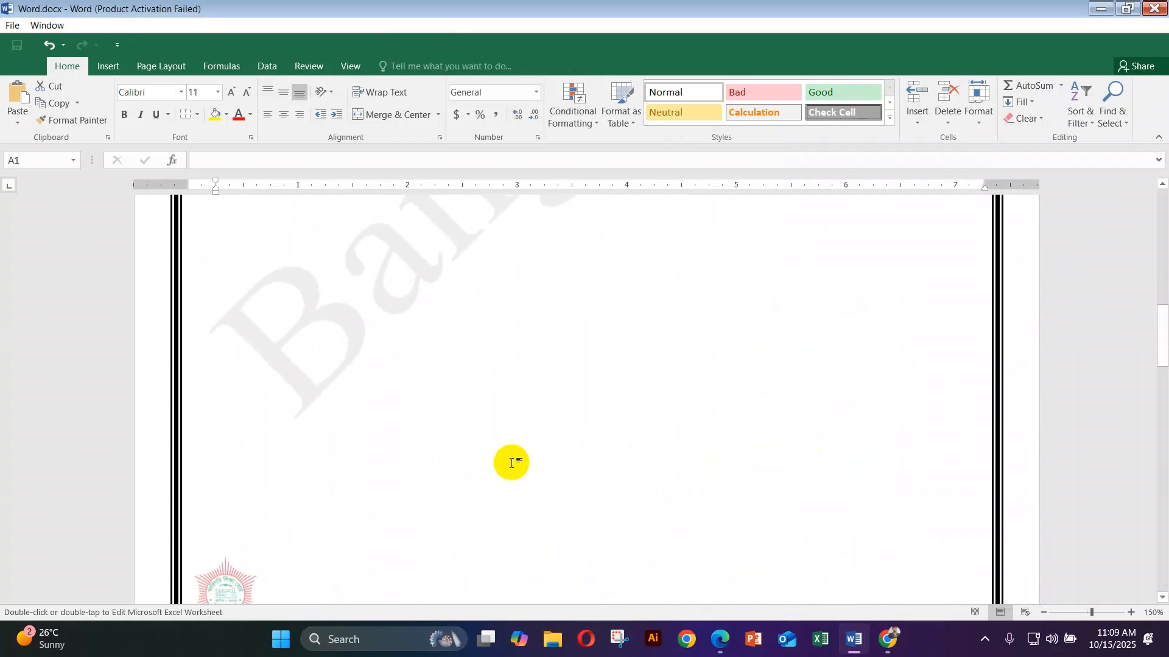
{"action": "scroll", "coordinate": [511, 463], "scroll_direction": "down", "scroll_amount": 6}
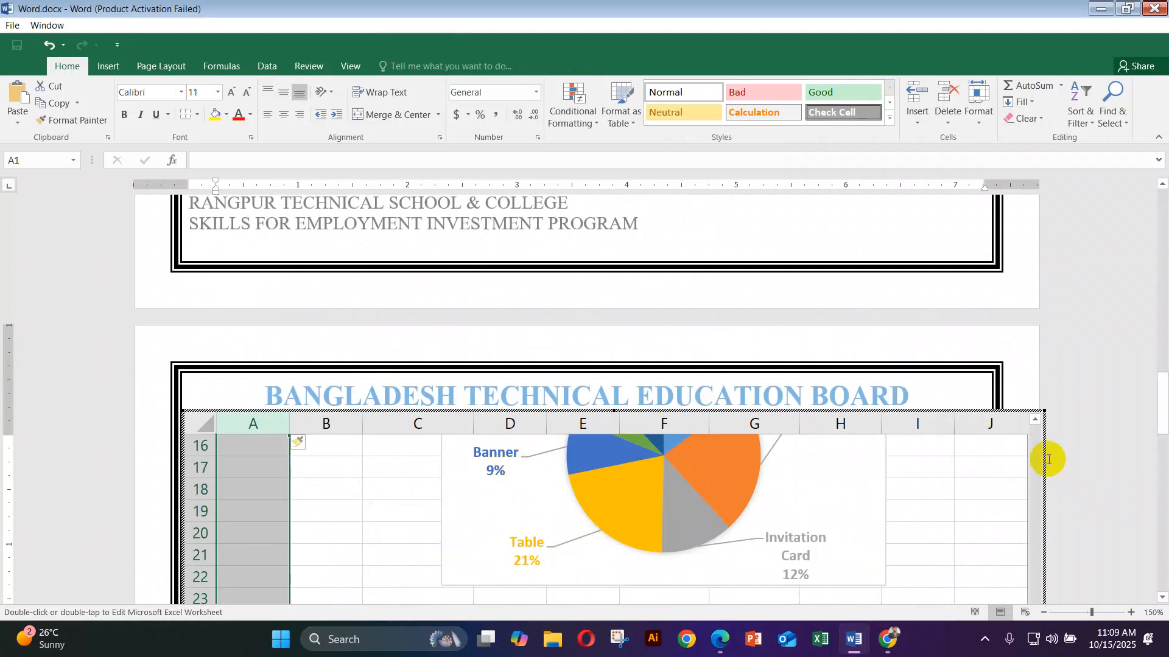
{"action": "scroll", "coordinate": [1041, 458], "scroll_direction": "down", "scroll_amount": 2}
{"action": "scroll", "coordinate": [982, 457], "scroll_direction": "down", "scroll_amount": 1}
{"action": "scroll", "coordinate": [967, 456], "scroll_direction": "down", "scroll_amount": 2}
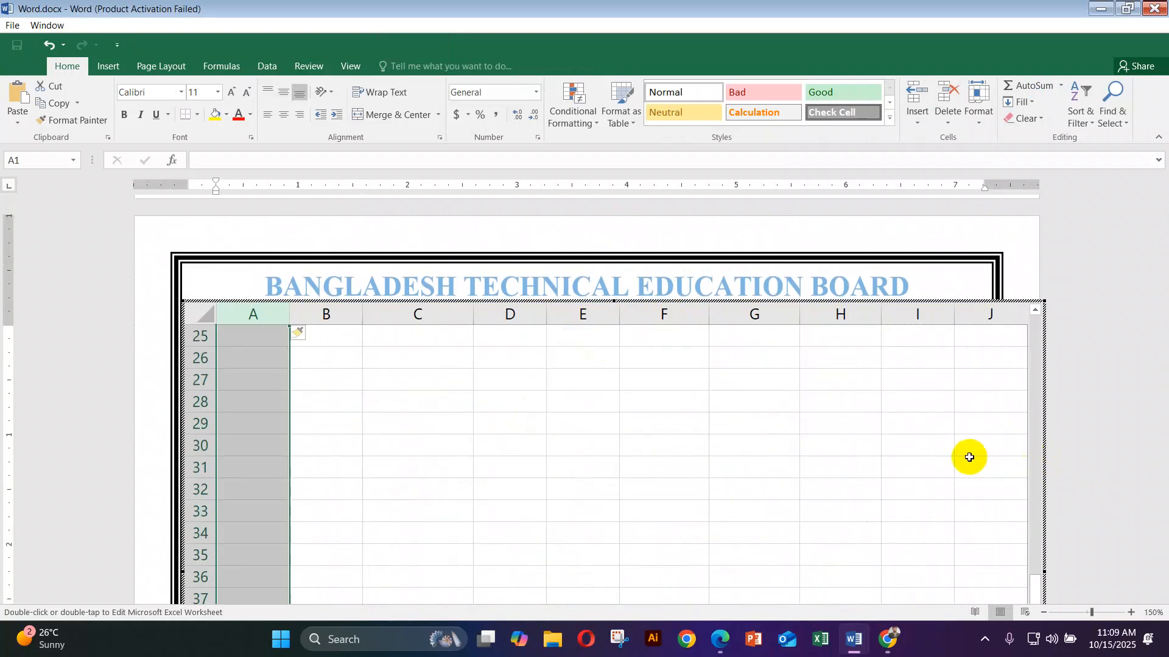
{"action": "scroll", "coordinate": [966, 457], "scroll_direction": "up", "scroll_amount": 8}
{"action": "left_click_drag", "start_coordinate": [1163, 411], "coordinate": [1161, 490]}
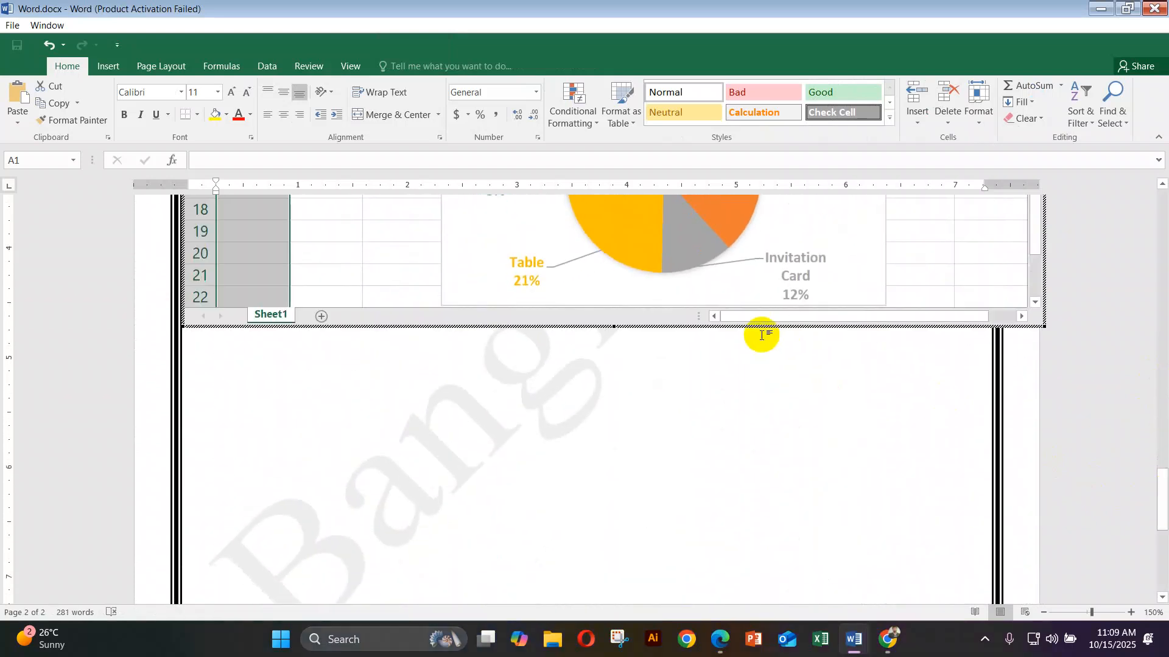
Step: Shrink the pie chart from its lower-right corner and move it directly under the job table at row 10
{"action": "left_click", "coordinate": [809, 266]}
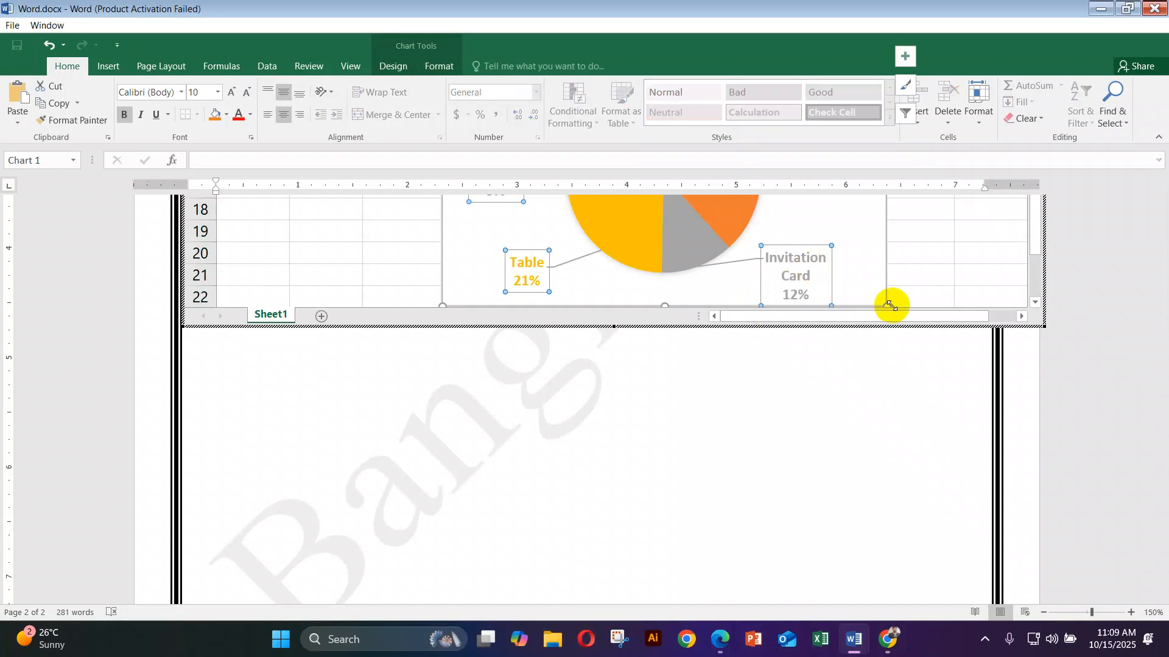
{"action": "left_click_drag", "start_coordinate": [890, 306], "coordinate": [778, 249]}
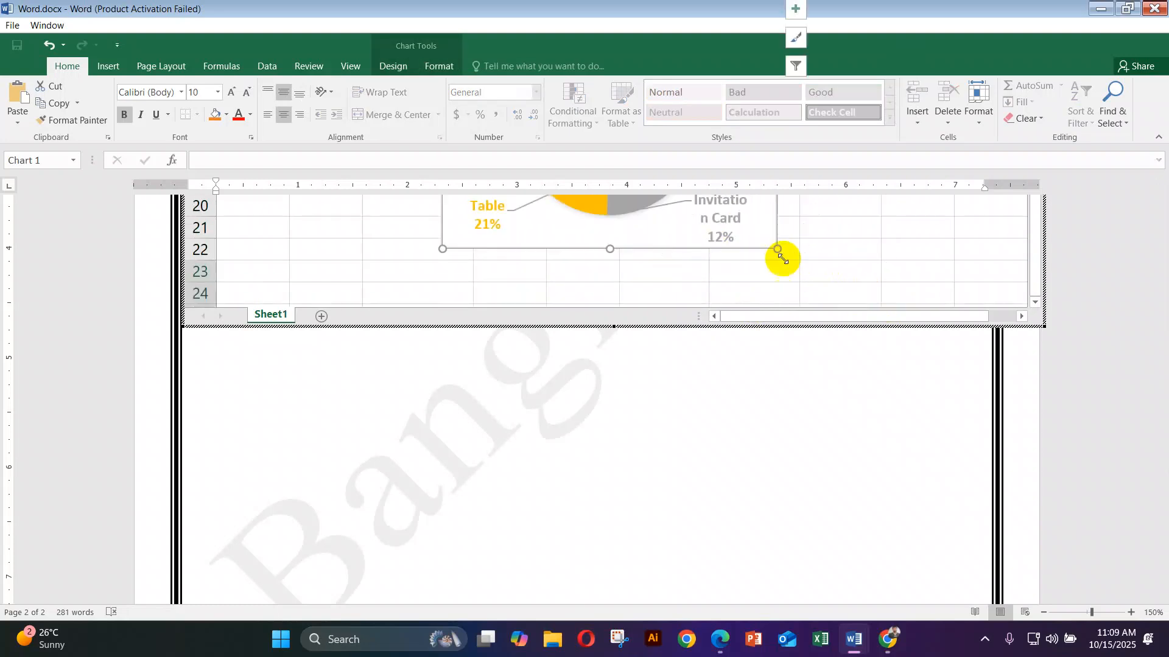
{"action": "mouse_move", "coordinate": [1162, 328]}
{"action": "left_click_drag", "start_coordinate": [1163, 481], "coordinate": [1155, 413]}
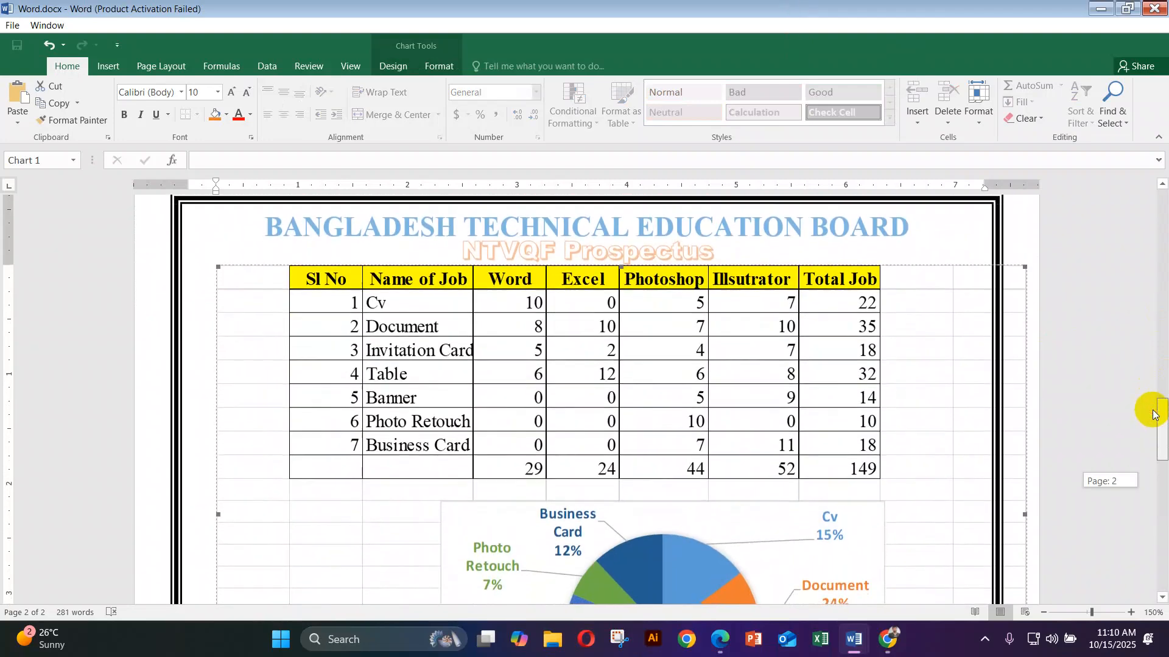
{"action": "left_click_drag", "start_coordinate": [673, 452], "coordinate": [654, 431]}
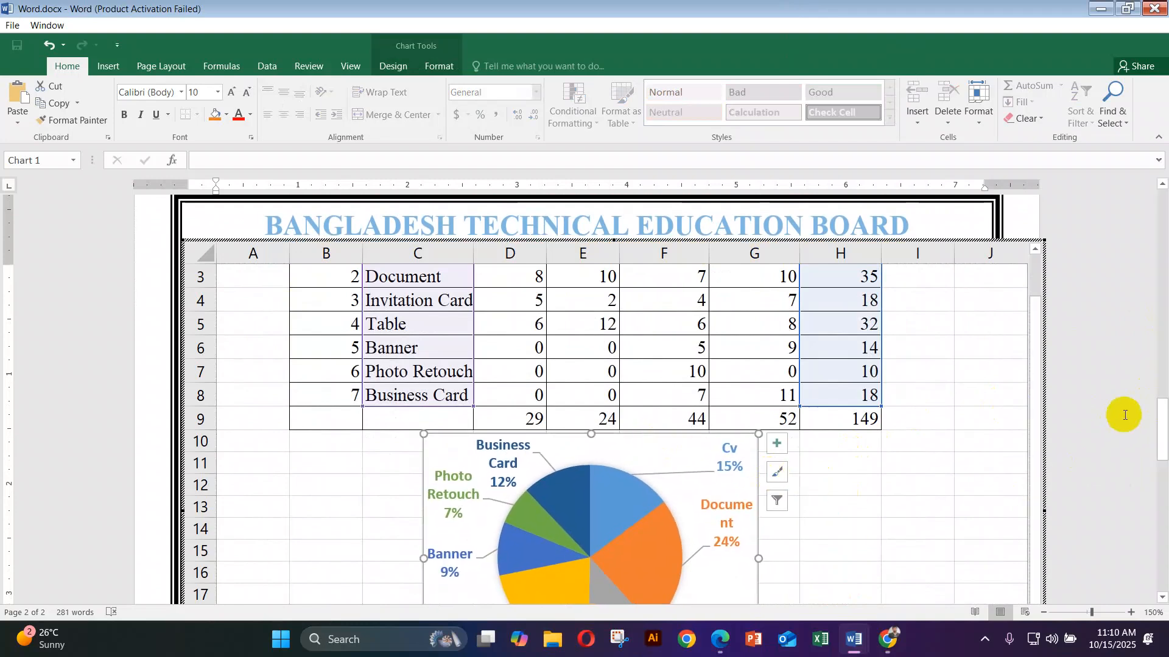
Step: Check the empty space below the worksheet on page 2, deselect the chart, and leave worksheet editing
{"action": "left_click_drag", "start_coordinate": [1154, 453], "coordinate": [1161, 572]}
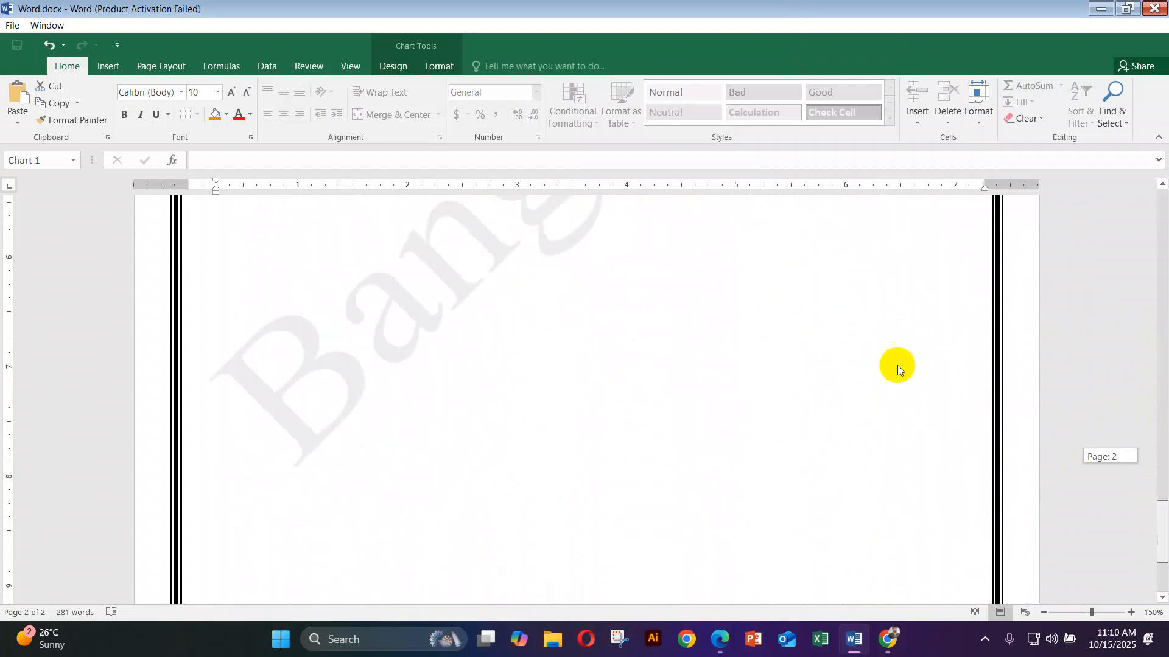
{"action": "left_click", "coordinate": [1162, 184]}
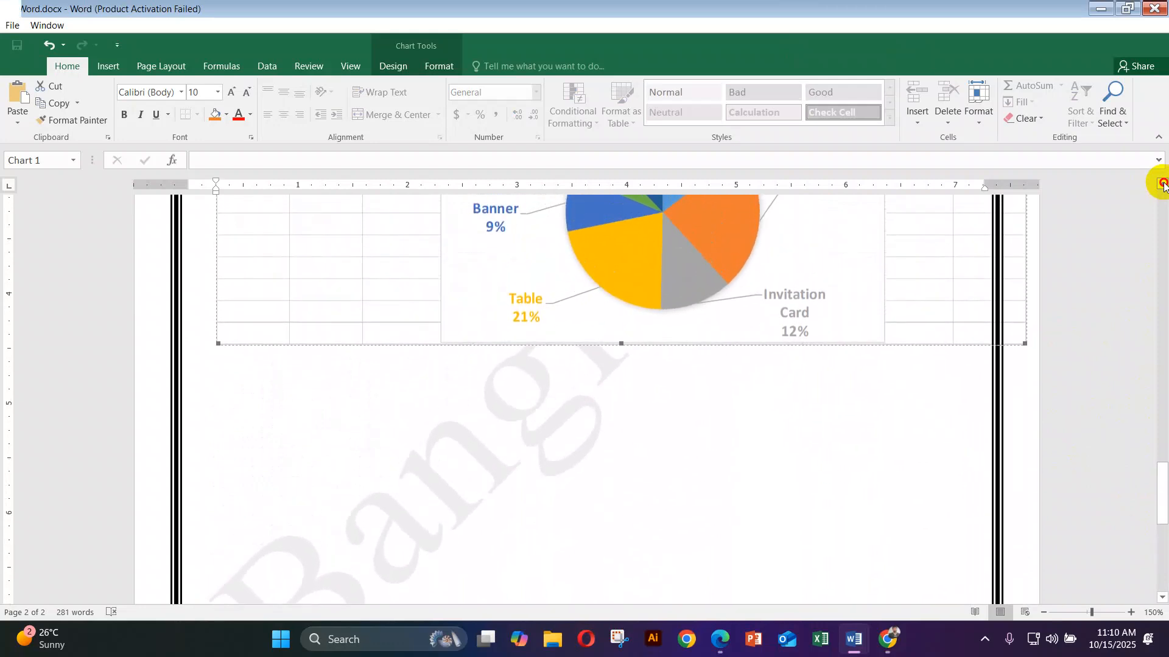
{"action": "left_click_drag", "start_coordinate": [1163, 465], "coordinate": [1165, 419]}
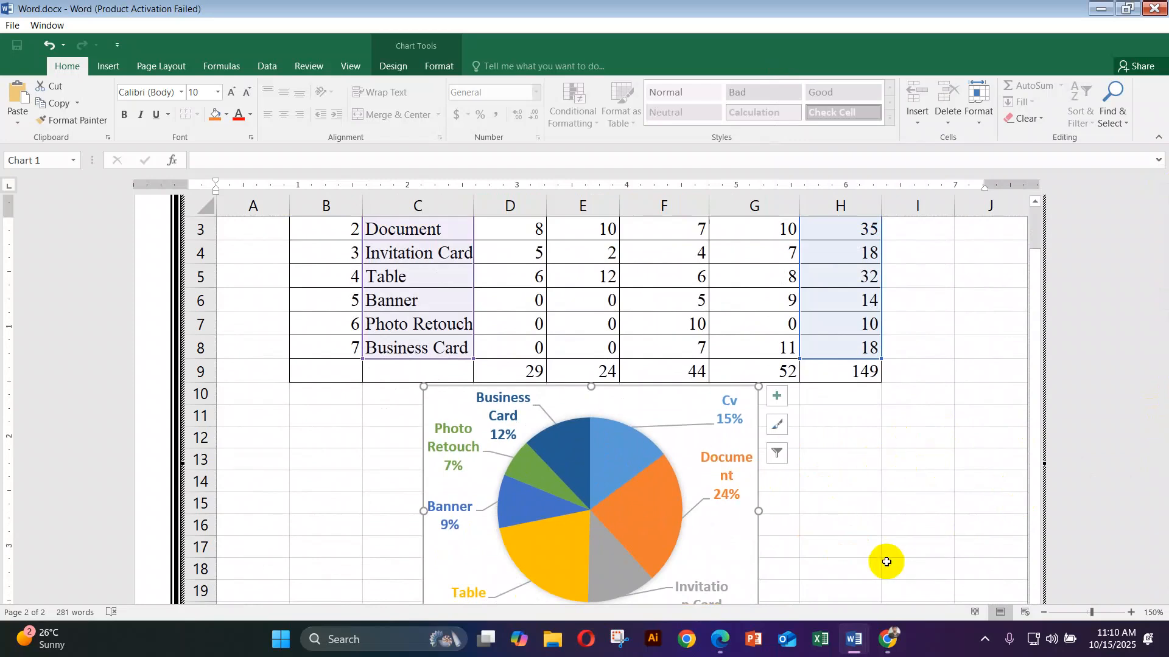
{"action": "left_click", "coordinate": [893, 458]}
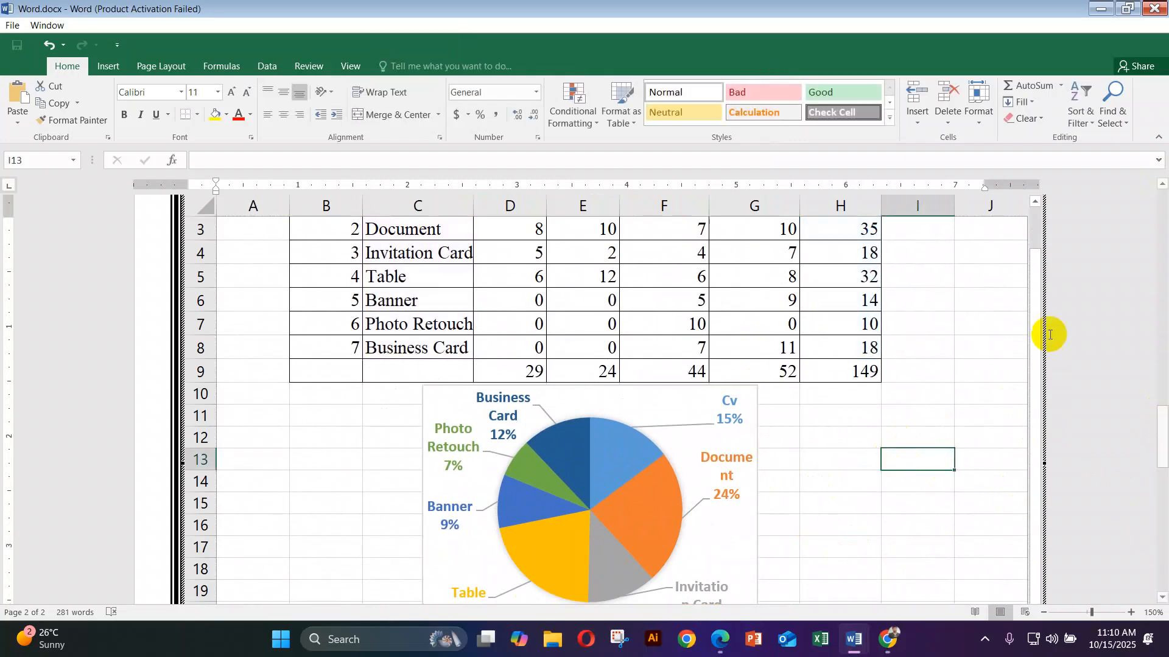
{"action": "left_click", "coordinate": [1064, 299]}
{"action": "scroll", "coordinate": [957, 308], "scroll_direction": "up", "scroll_amount": 4}
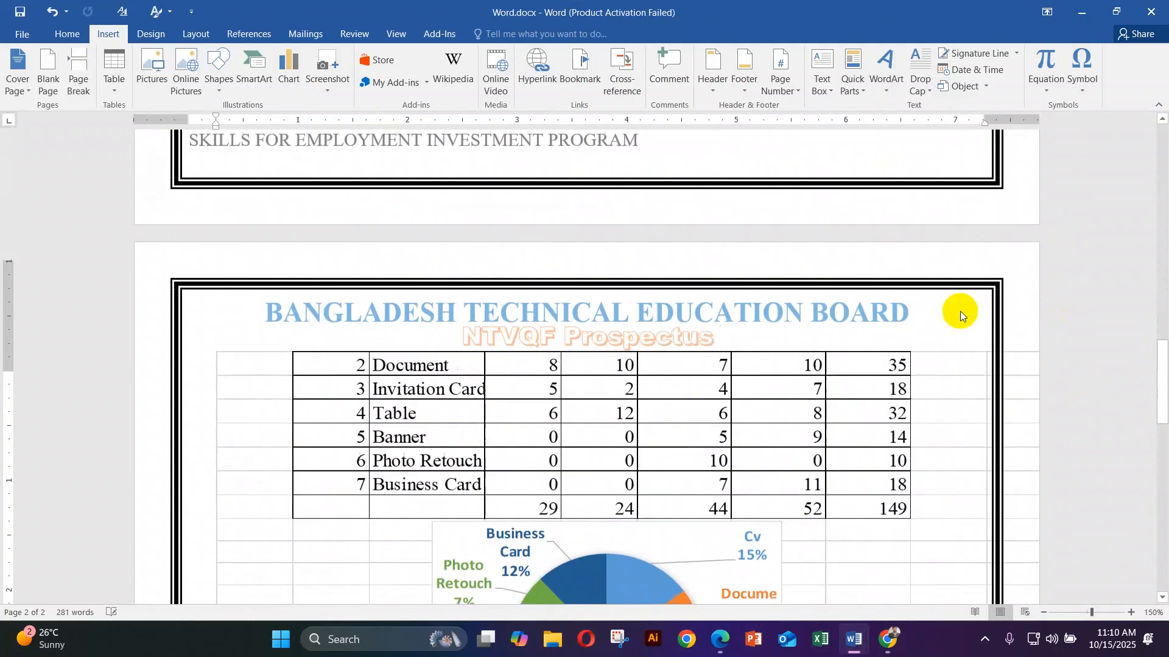
Step: Reopen the embedded worksheet, shorten its frame from the lower edge to end at row 20, and leave worksheet editing
{"action": "scroll", "coordinate": [886, 338], "scroll_direction": "up", "scroll_amount": 4}
{"action": "scroll", "coordinate": [881, 340], "scroll_direction": "down", "scroll_amount": 9}
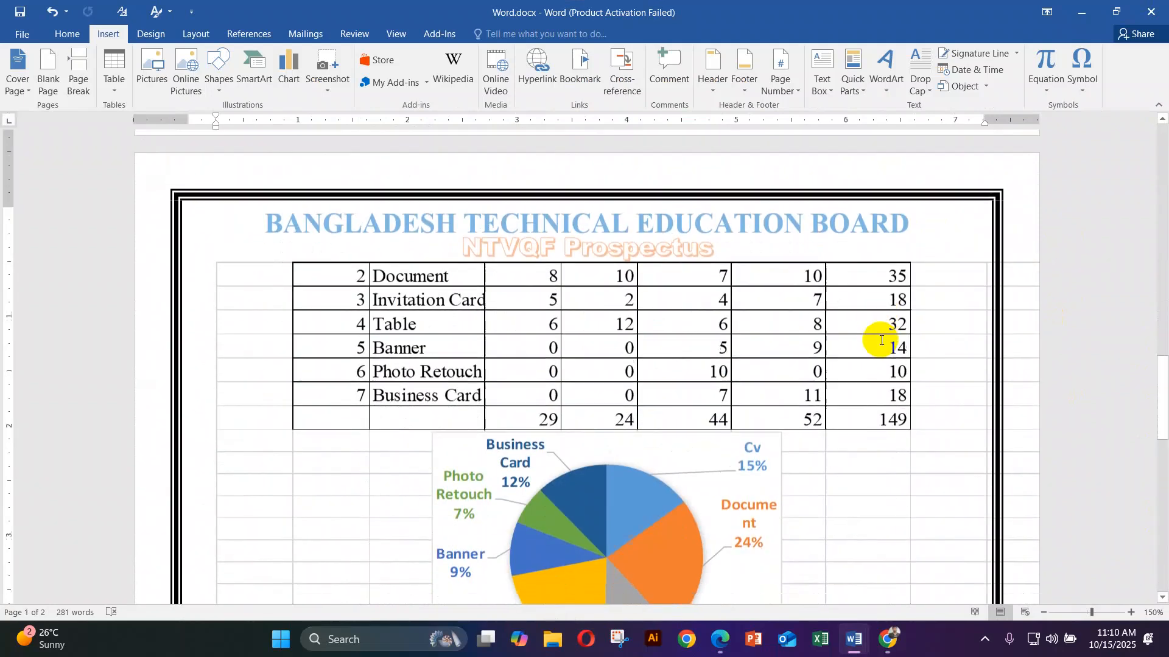
{"action": "scroll", "coordinate": [881, 340], "scroll_direction": "down", "scroll_amount": 3}
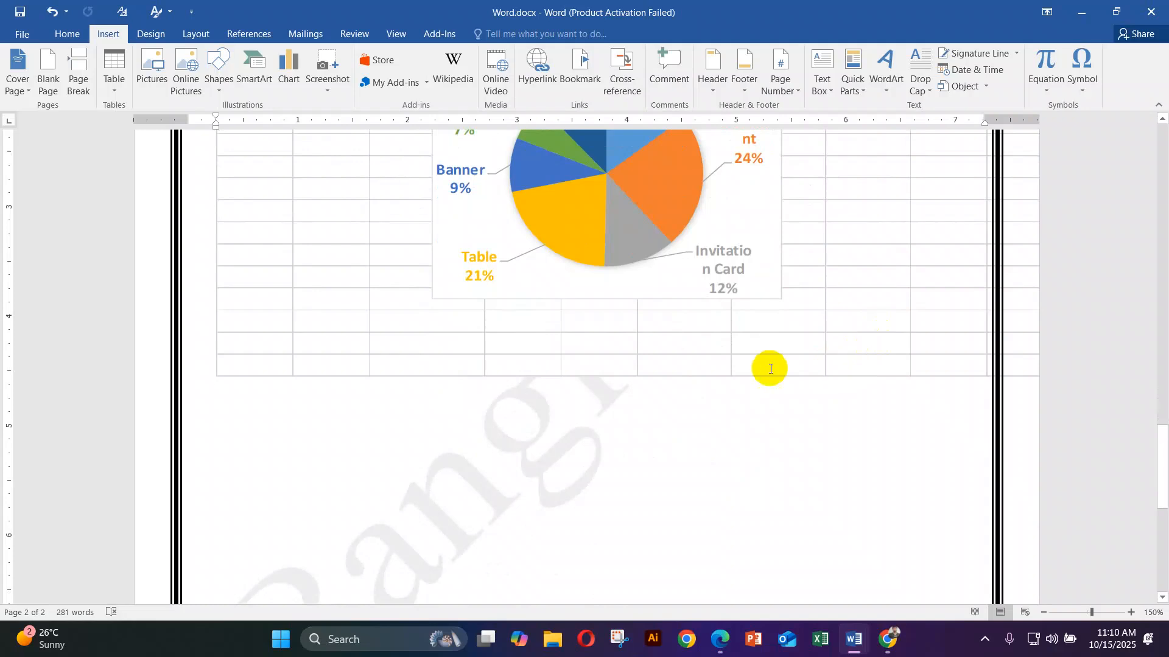
{"action": "double_click", "coordinate": [623, 328]}
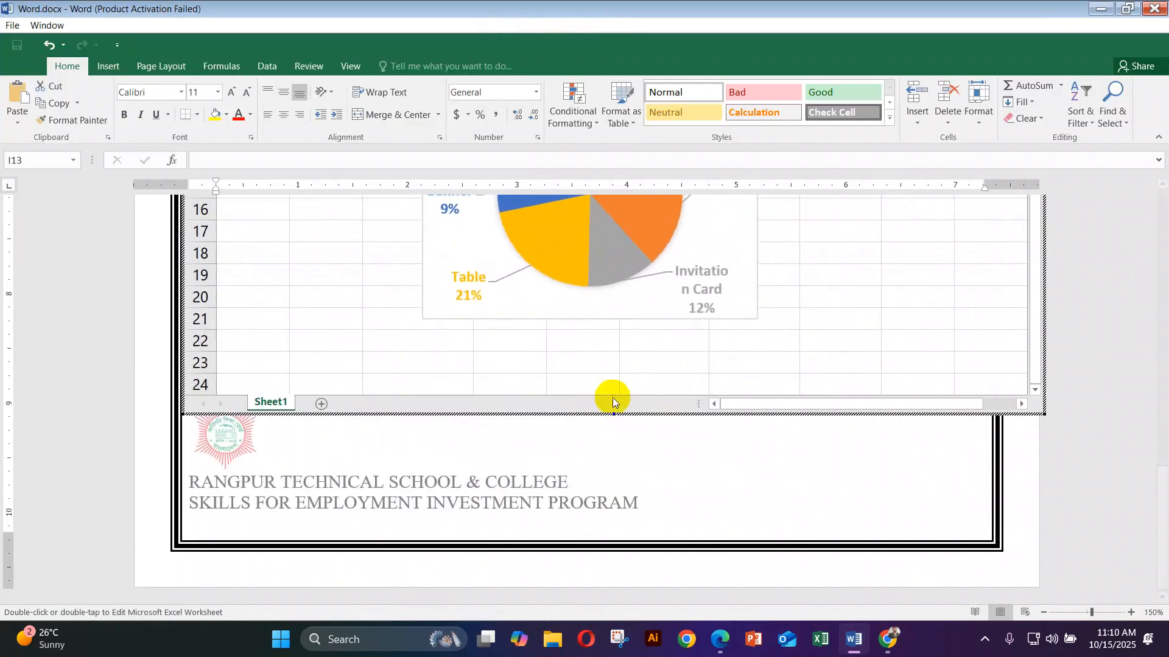
{"action": "left_click_drag", "start_coordinate": [612, 414], "coordinate": [613, 329]}
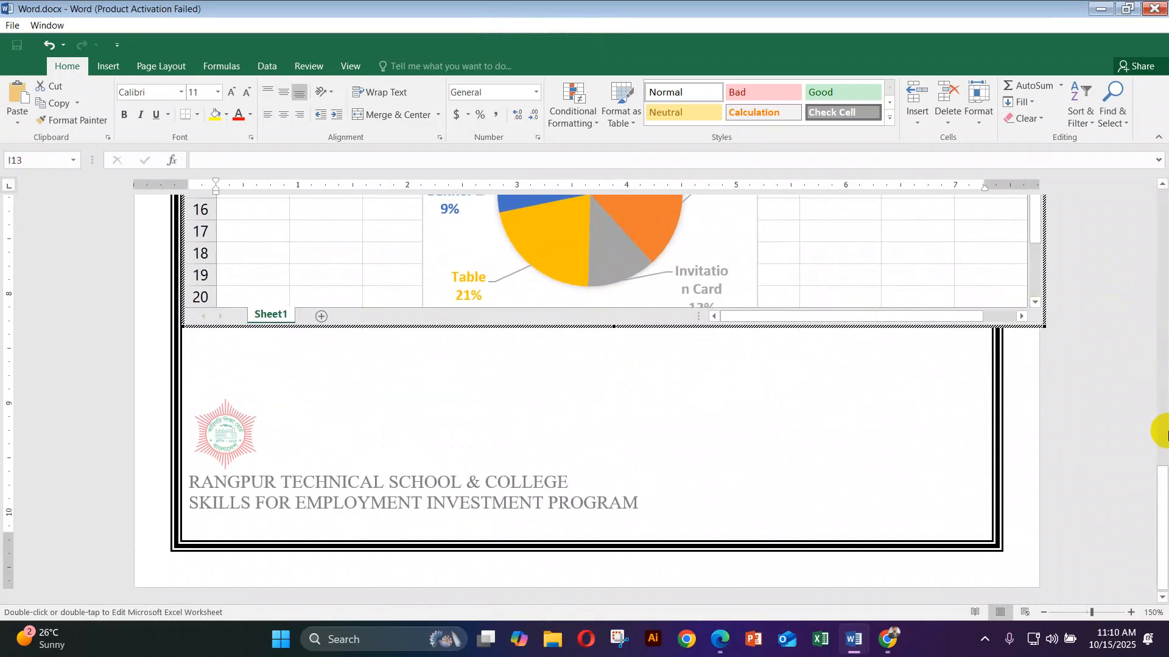
{"action": "left_click_drag", "start_coordinate": [1155, 469], "coordinate": [1149, 324]}
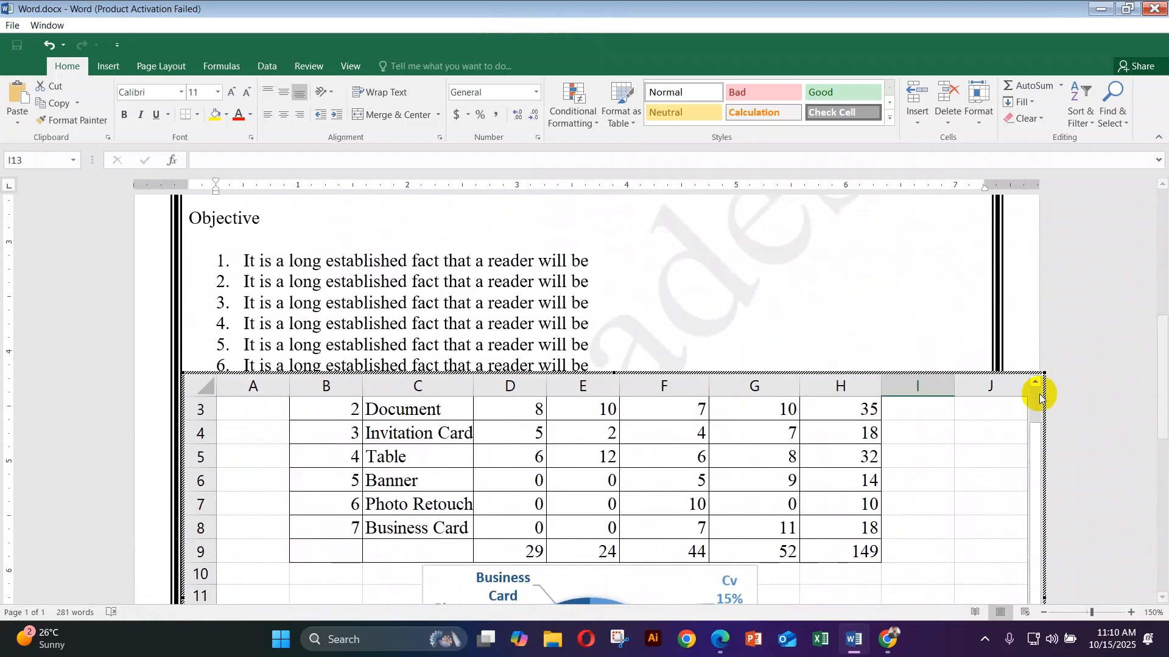
{"action": "left_click", "coordinate": [824, 298]}
{"action": "scroll", "coordinate": [841, 341], "scroll_direction": "down", "scroll_amount": 4}
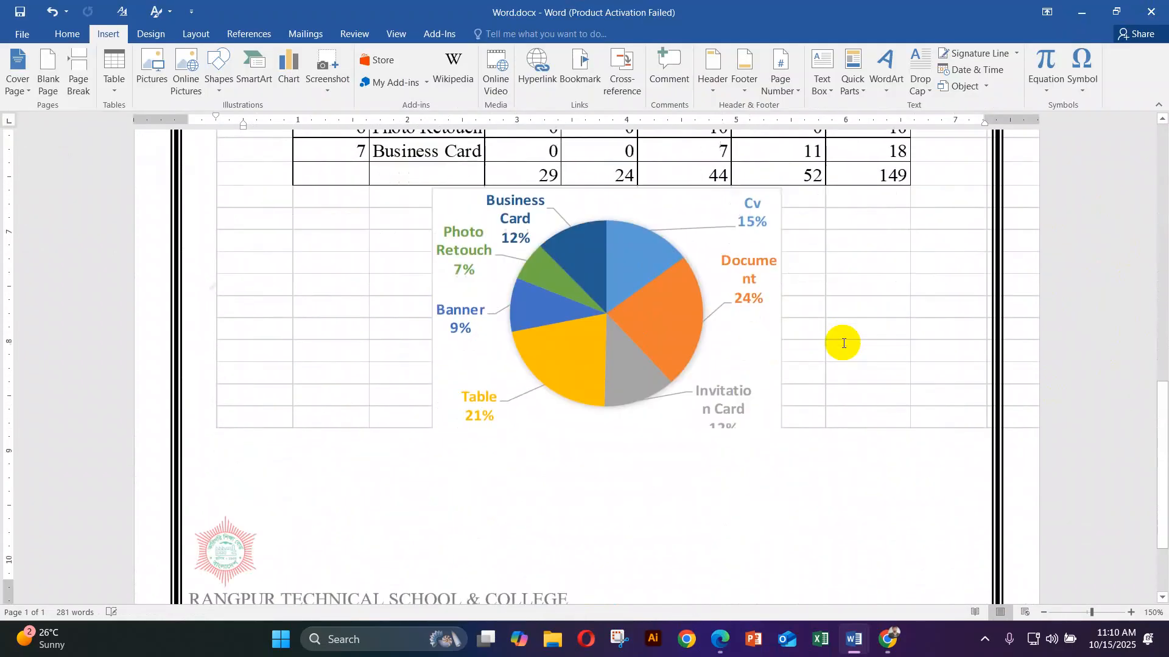
{"action": "scroll", "coordinate": [843, 342], "scroll_direction": "down", "scroll_amount": 1}
{"action": "scroll", "coordinate": [843, 343], "scroll_direction": "up", "scroll_amount": 3}
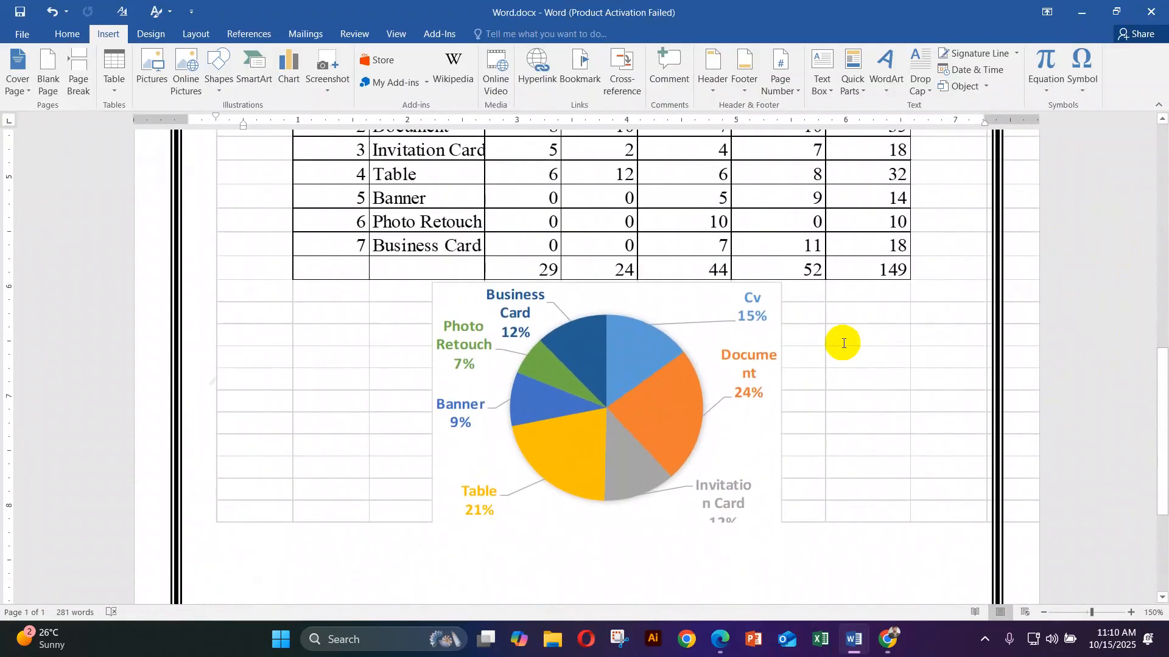
Step: Reopen the worksheet, shrink the pie chart to fit within the shortened frame, reposition it centred under the job table, and leave worksheet editing
{"action": "left_click", "coordinate": [758, 441]}
{"action": "double_click", "coordinate": [758, 438]}
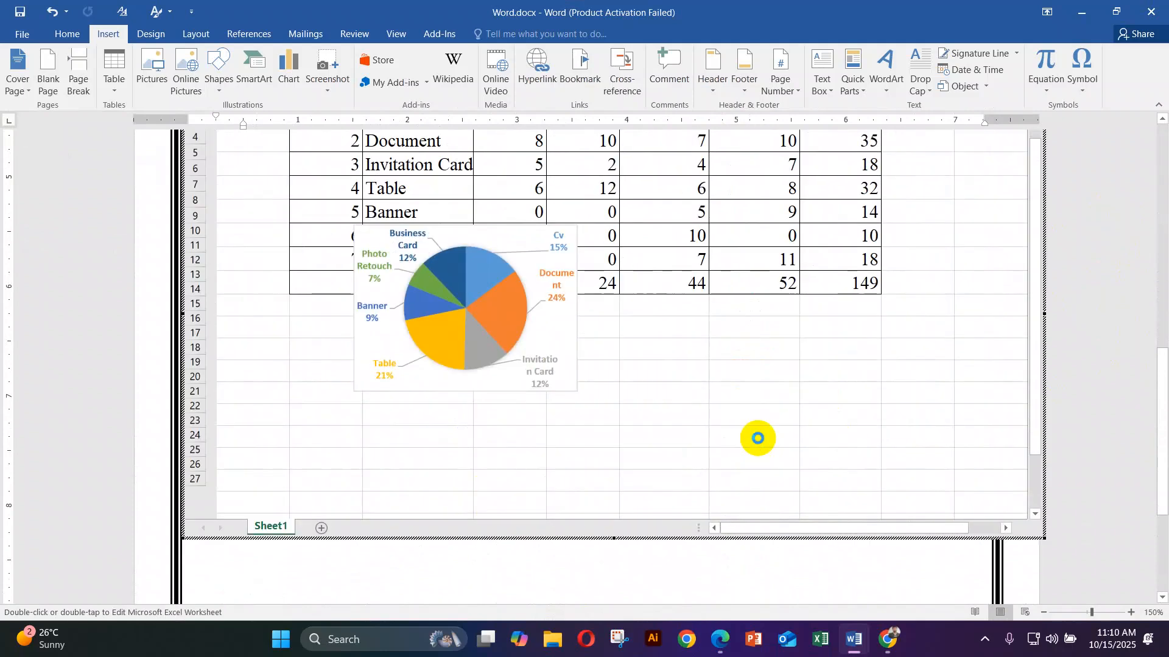
{"action": "left_click", "coordinate": [754, 406]}
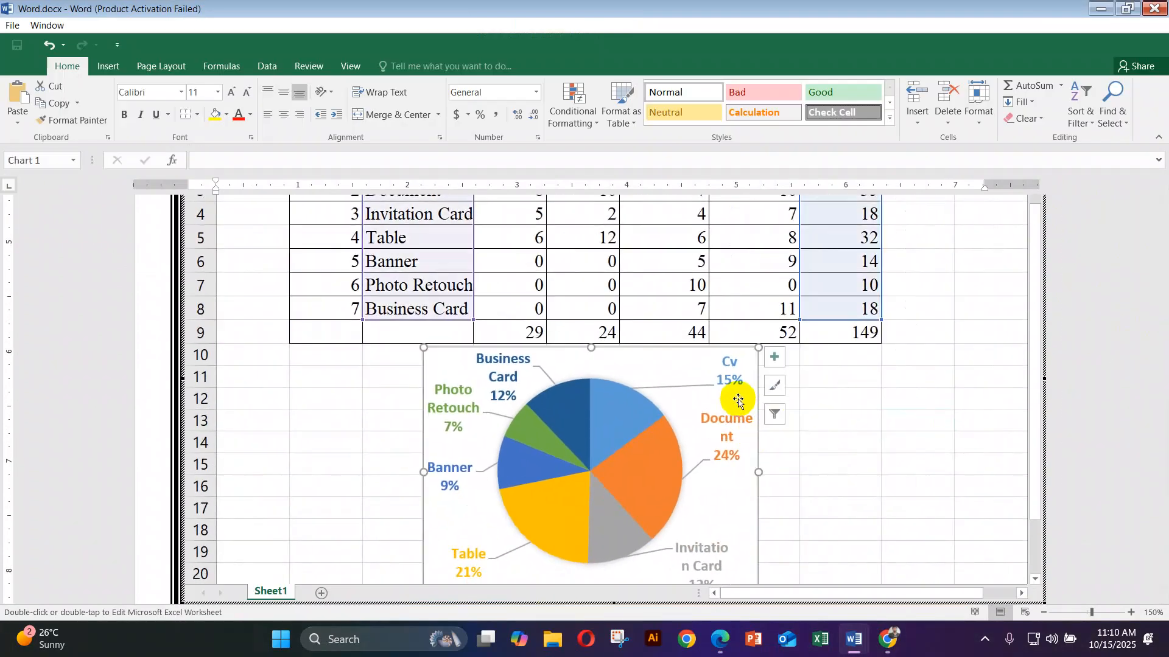
{"action": "left_click_drag", "start_coordinate": [759, 348], "coordinate": [727, 373]}
{"action": "left_click_drag", "start_coordinate": [621, 388], "coordinate": [647, 366]}
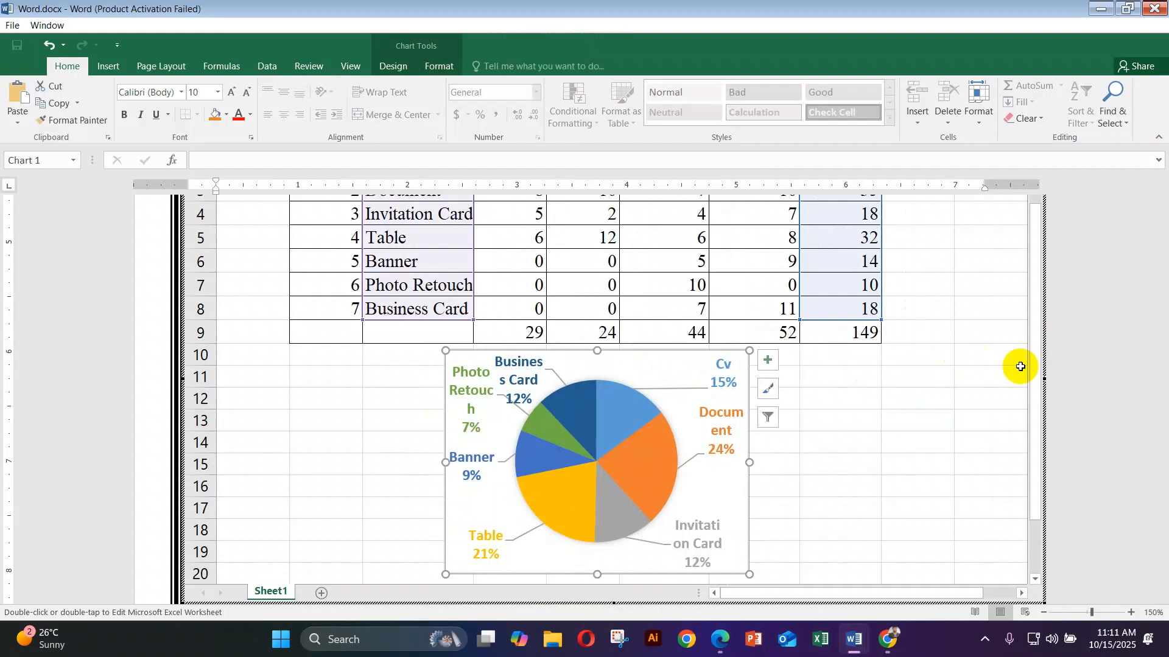
{"action": "left_click", "coordinate": [1059, 361]}
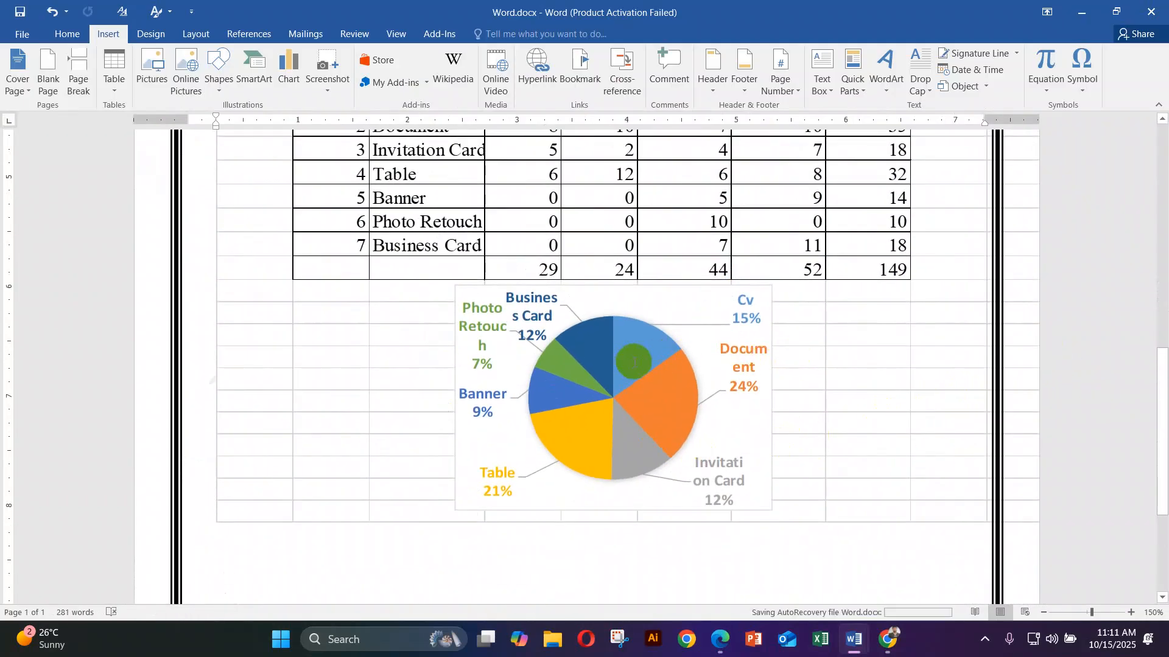
{"action": "scroll", "coordinate": [684, 371], "scroll_direction": "up", "scroll_amount": 3}
{"action": "scroll", "coordinate": [684, 372], "scroll_direction": "up", "scroll_amount": 2}
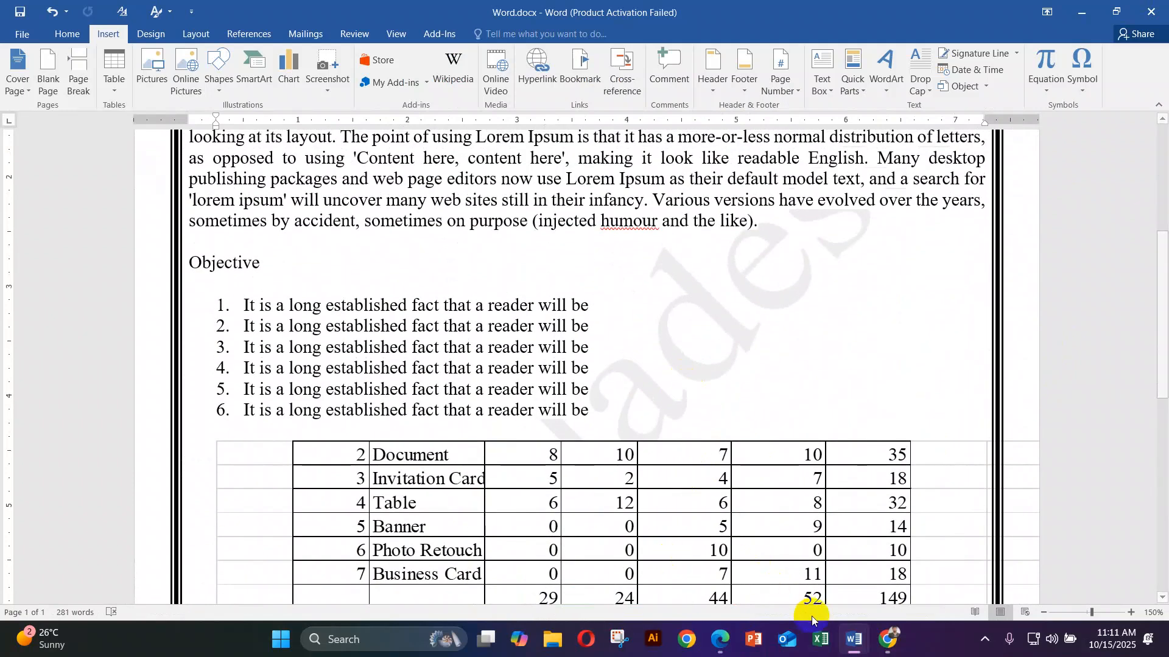
Step: Switch to Document3 and examine the reference job table and the pie chart of instruction 13
{"action": "mouse_move", "coordinate": [856, 640]}
{"action": "left_click", "coordinate": [889, 563]}
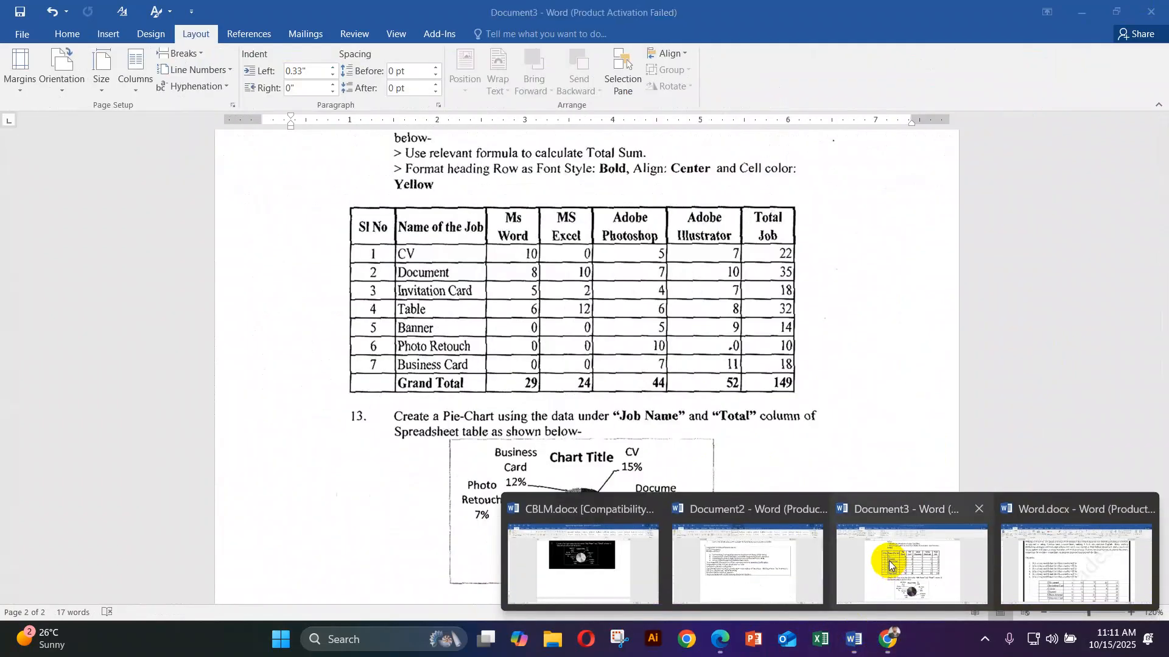
{"action": "scroll", "coordinate": [654, 456], "scroll_direction": "down", "scroll_amount": 3}
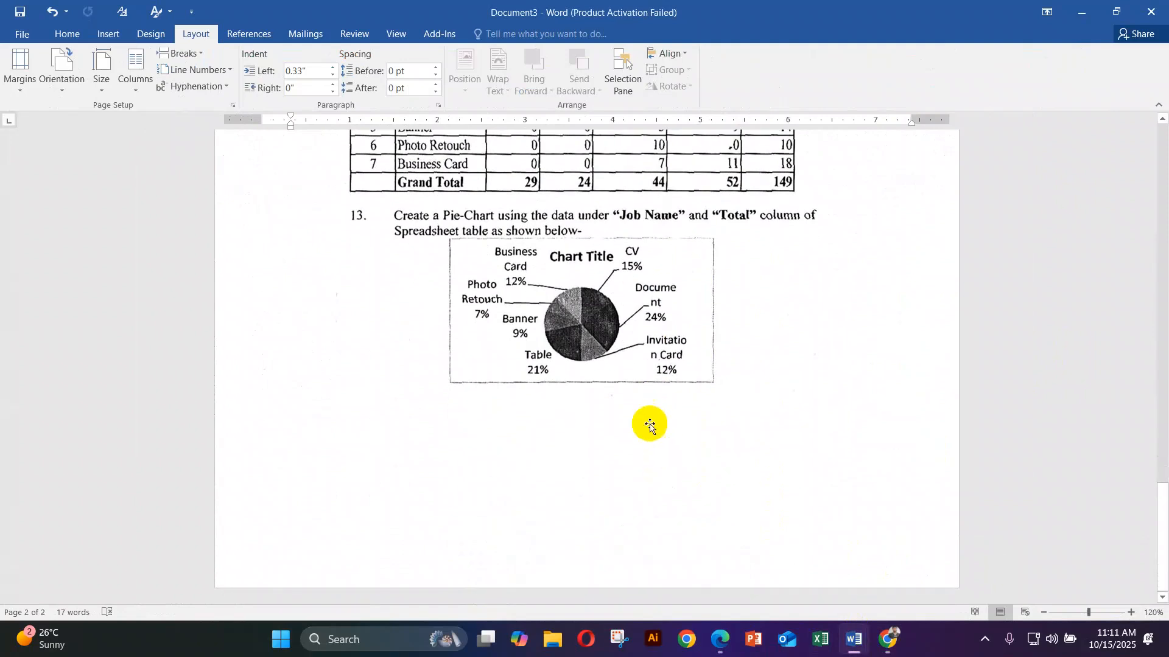
{"action": "scroll", "coordinate": [633, 395], "scroll_direction": "up", "scroll_amount": 1}
{"action": "scroll", "coordinate": [615, 366], "scroll_direction": "up", "scroll_amount": 5}
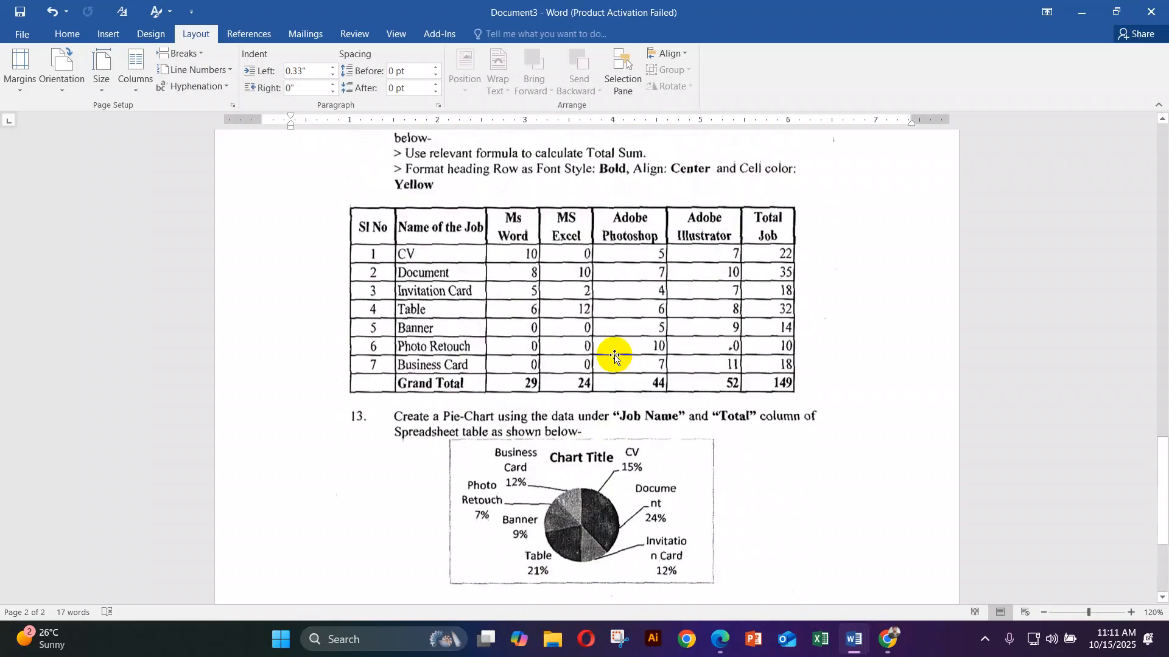
Step: Review Document3's earlier instructions on the report text, page layout, margins, fonts, header, footer and page border
{"action": "scroll", "coordinate": [503, 353], "scroll_direction": "up", "scroll_amount": 15}
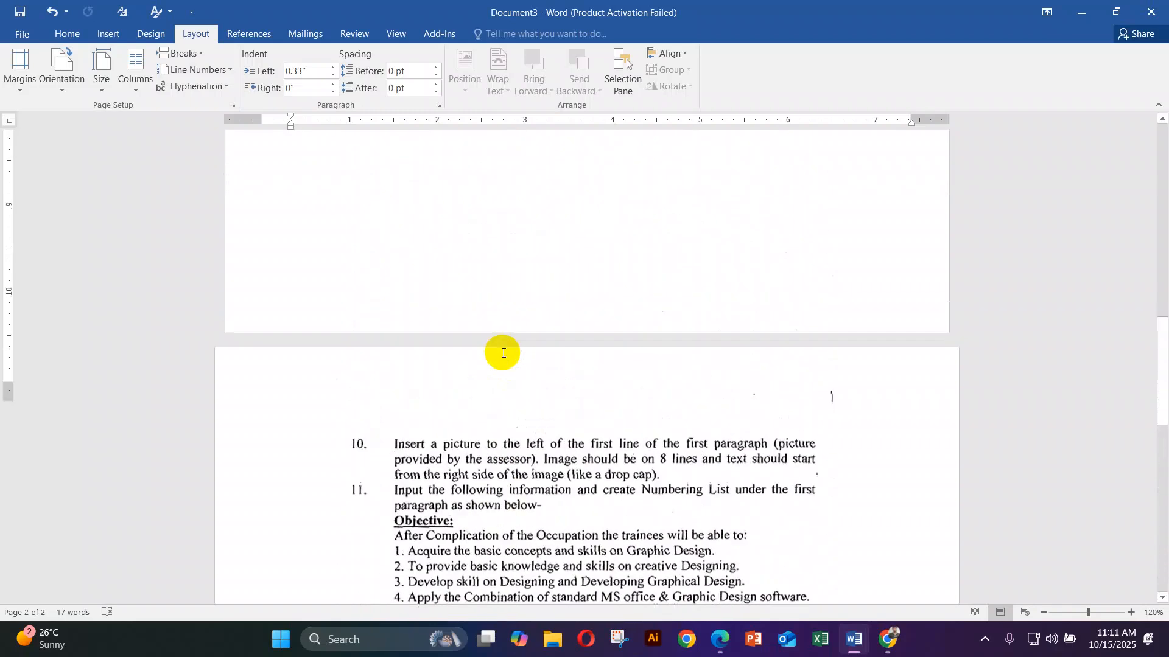
{"action": "scroll", "coordinate": [341, 290], "scroll_direction": "up", "scroll_amount": 4}
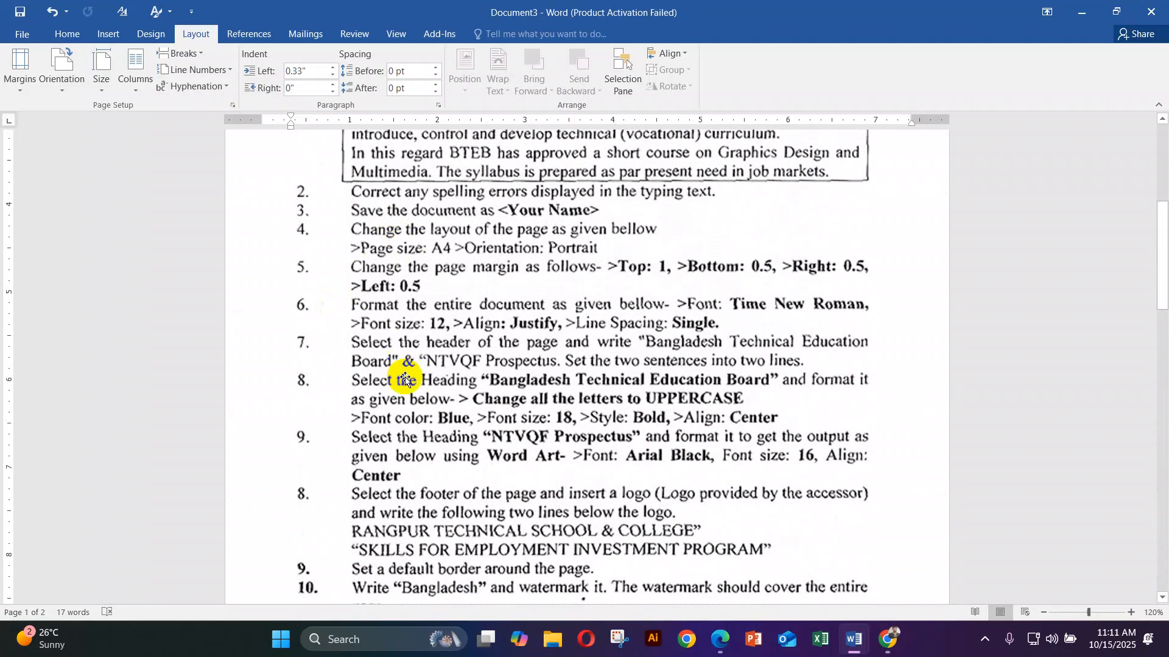
{"action": "scroll", "coordinate": [404, 379], "scroll_direction": "up", "scroll_amount": 6}
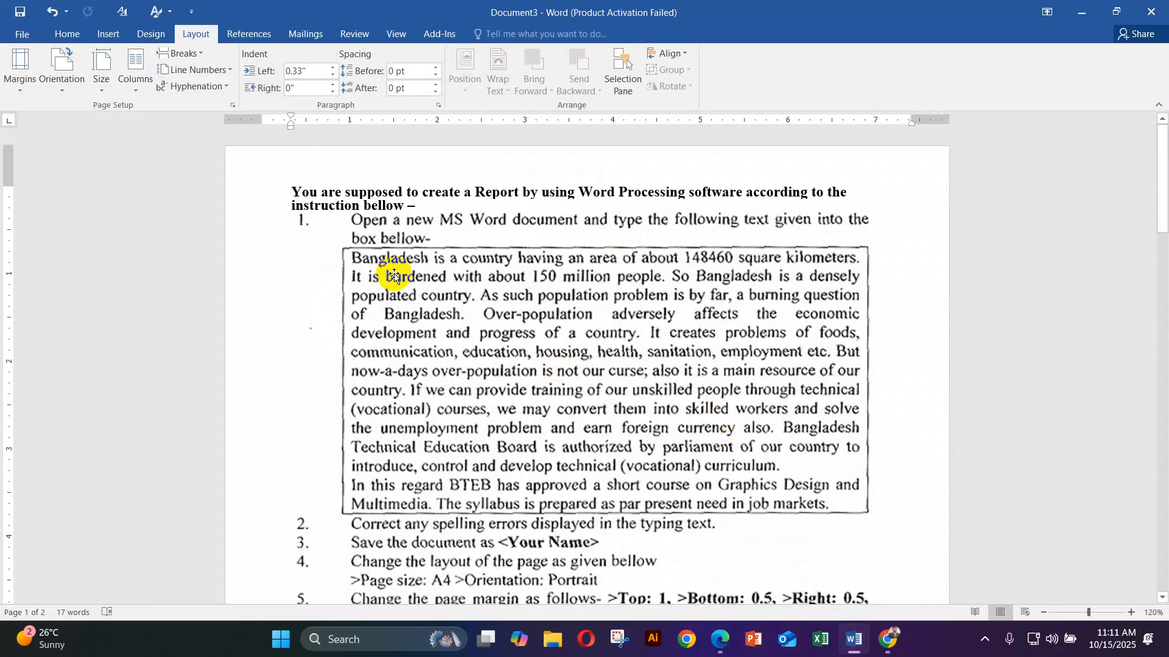
{"action": "scroll", "coordinate": [716, 241], "scroll_direction": "down", "scroll_amount": 3}
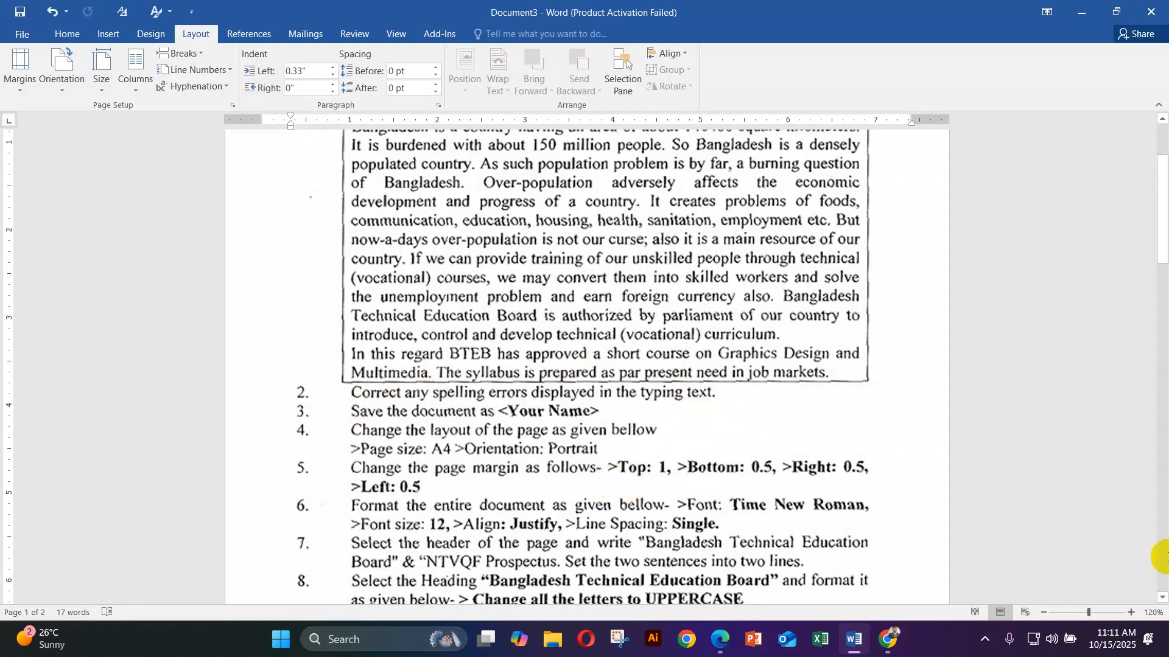
{"action": "scroll", "coordinate": [748, 451], "scroll_direction": "down", "scroll_amount": 6}
{"action": "scroll", "coordinate": [747, 443], "scroll_direction": "down", "scroll_amount": 2}
{"action": "scroll", "coordinate": [747, 443], "scroll_direction": "up", "scroll_amount": 5}
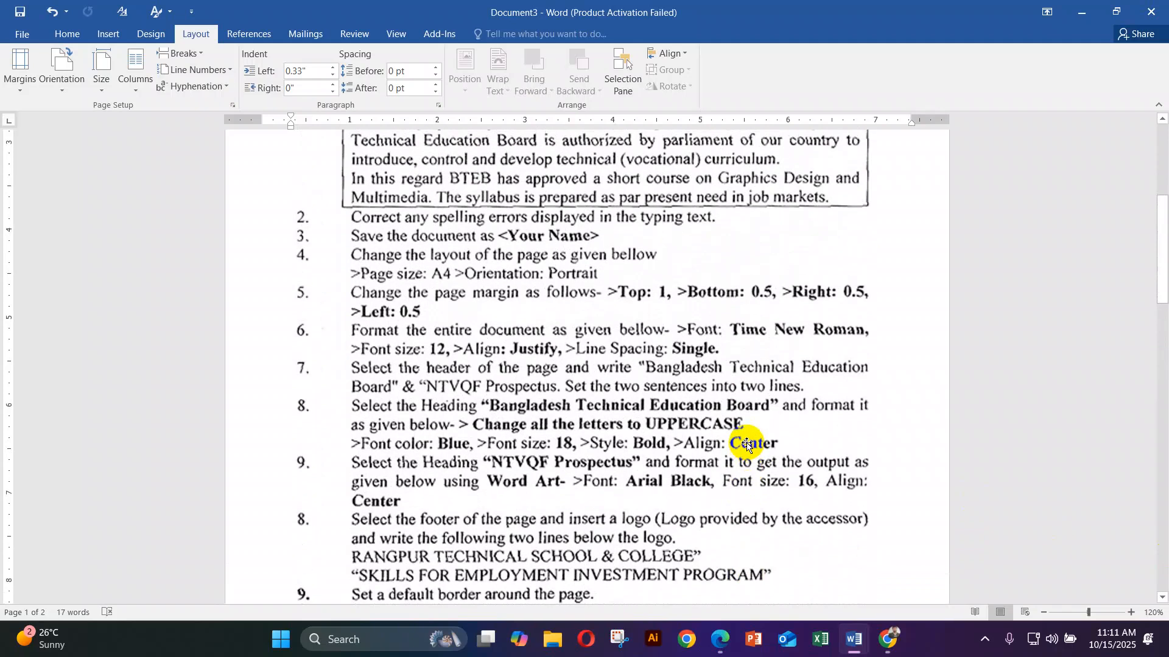
{"action": "scroll", "coordinate": [748, 445], "scroll_direction": "up", "scroll_amount": 1}
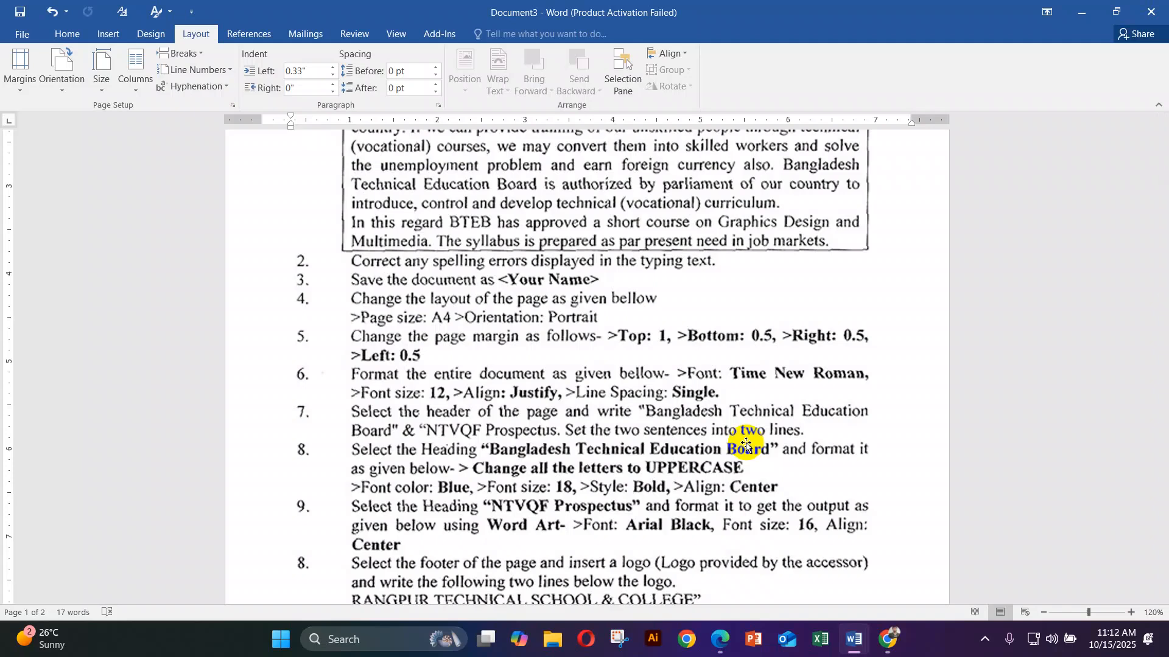
{"action": "scroll", "coordinate": [746, 447], "scroll_direction": "up", "scroll_amount": 5}
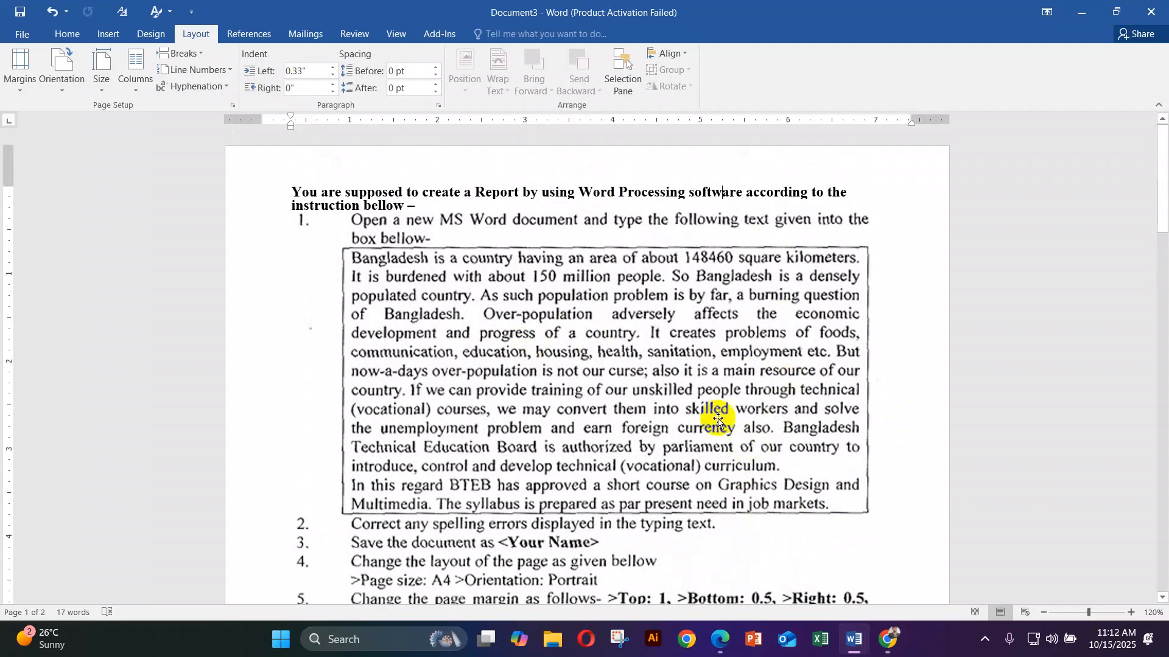
{"action": "scroll", "coordinate": [705, 416], "scroll_direction": "down", "scroll_amount": 1}
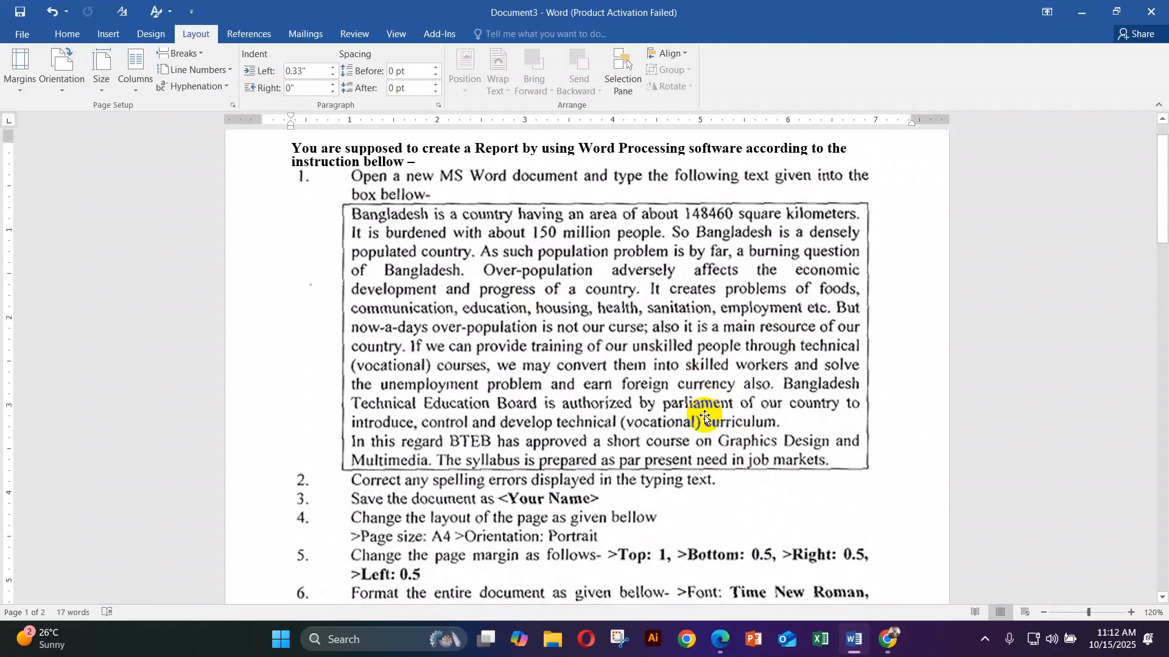